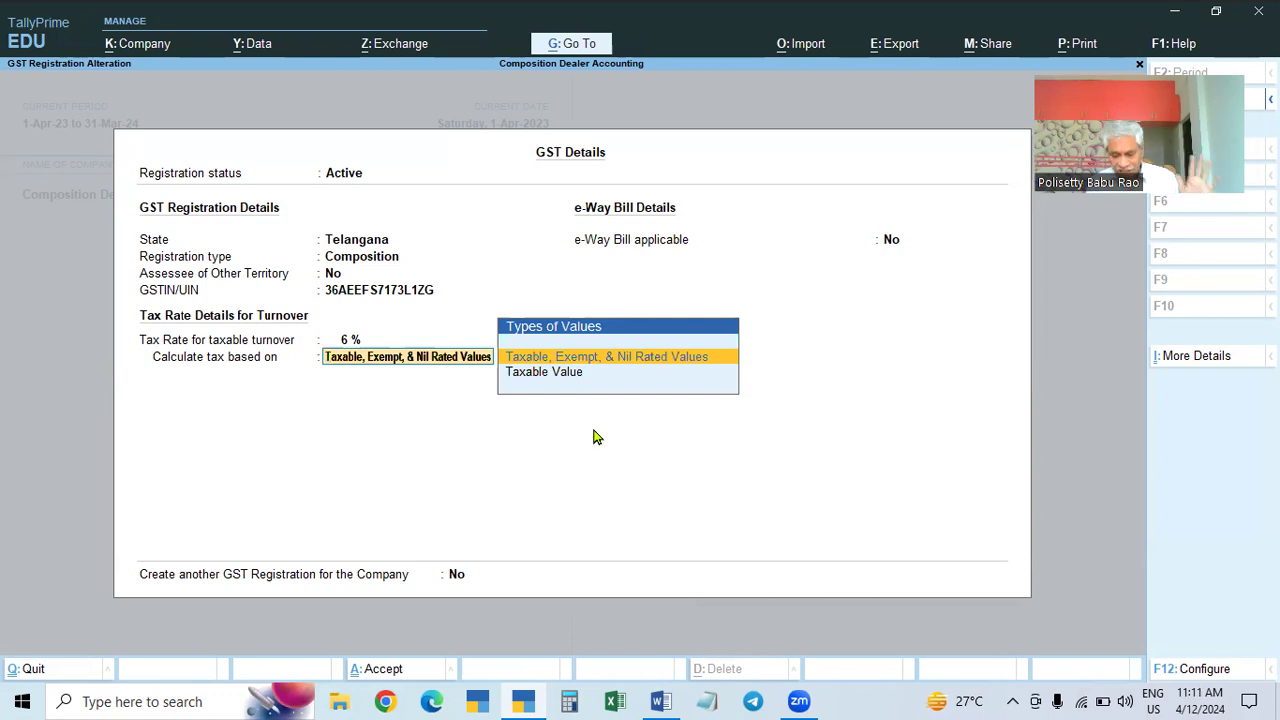
Step: Set the taxable turnover rate to 1 % calculated on Taxable Value, keep e-Way Bill at No, and save the GST details and company features
key("BackSpace")
type("1")
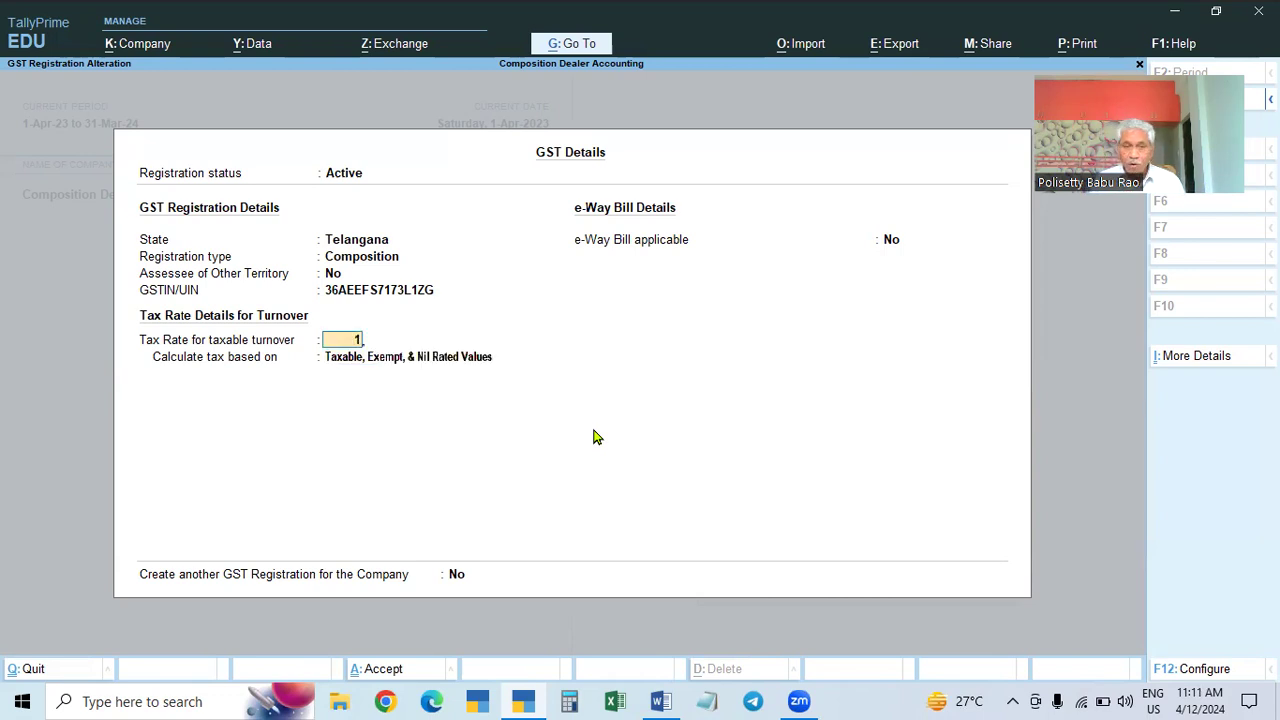
key("Return")
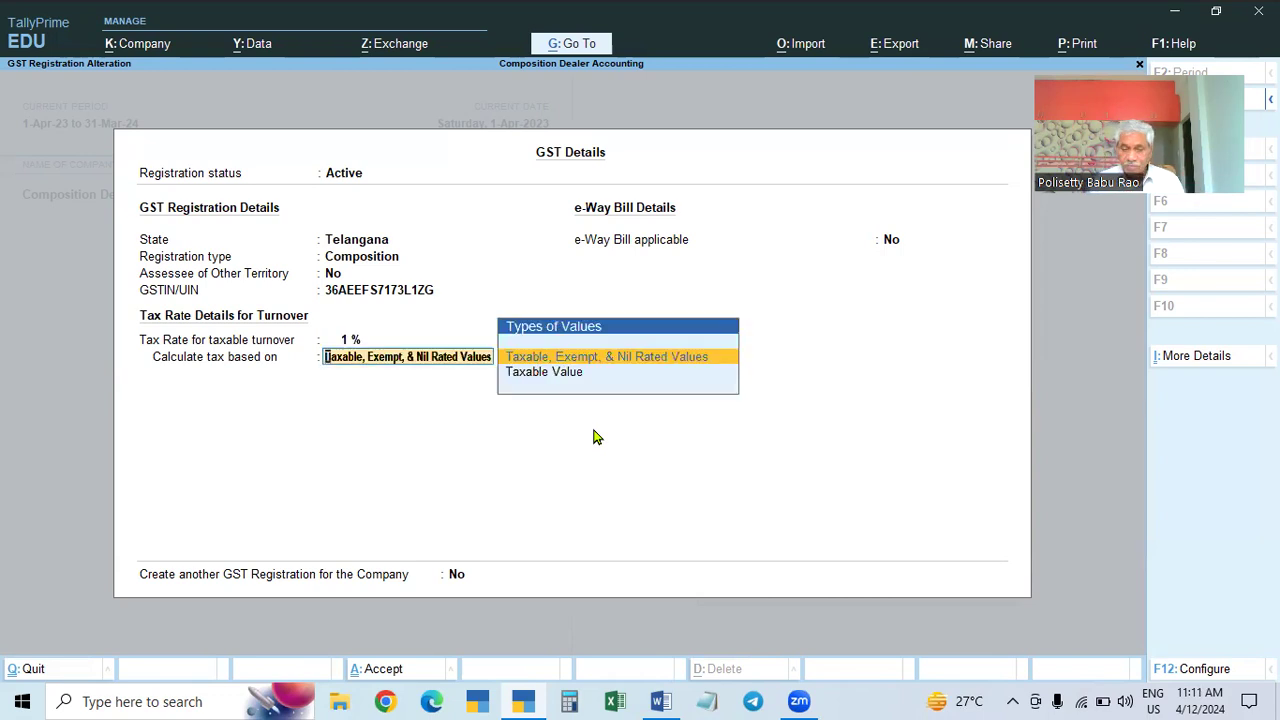
key("Down")
key("Return")
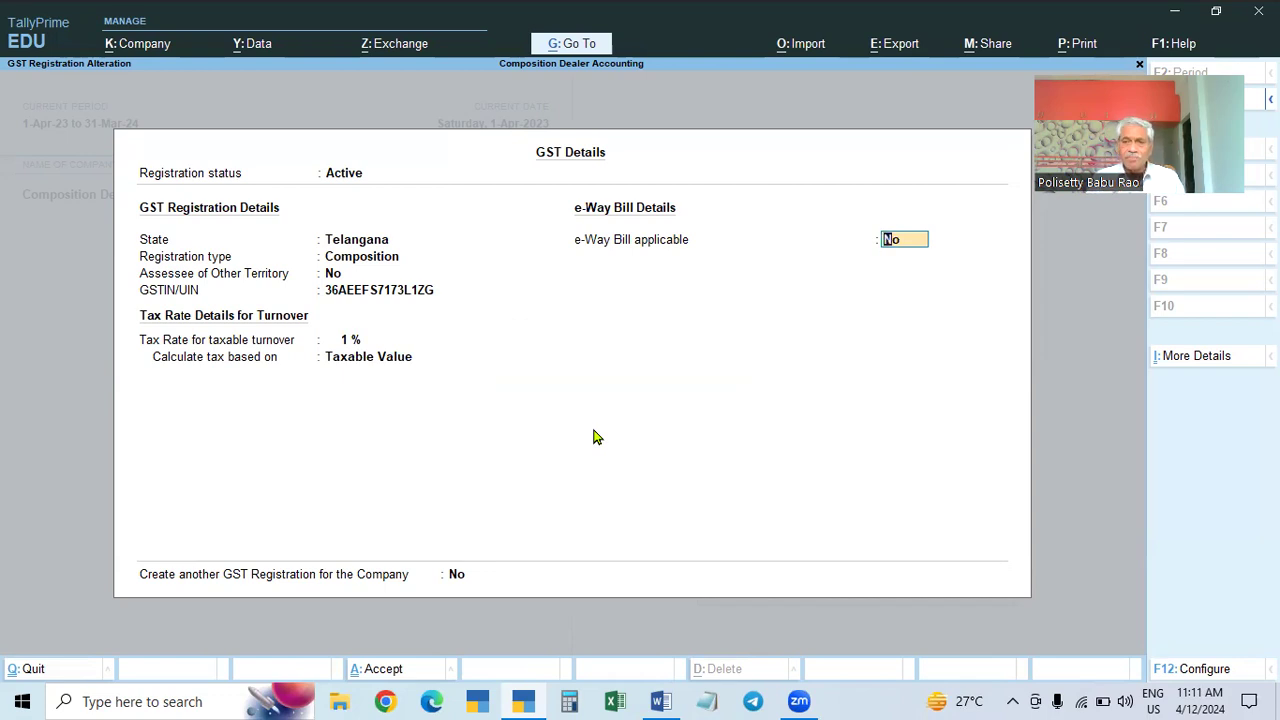
key("Return")
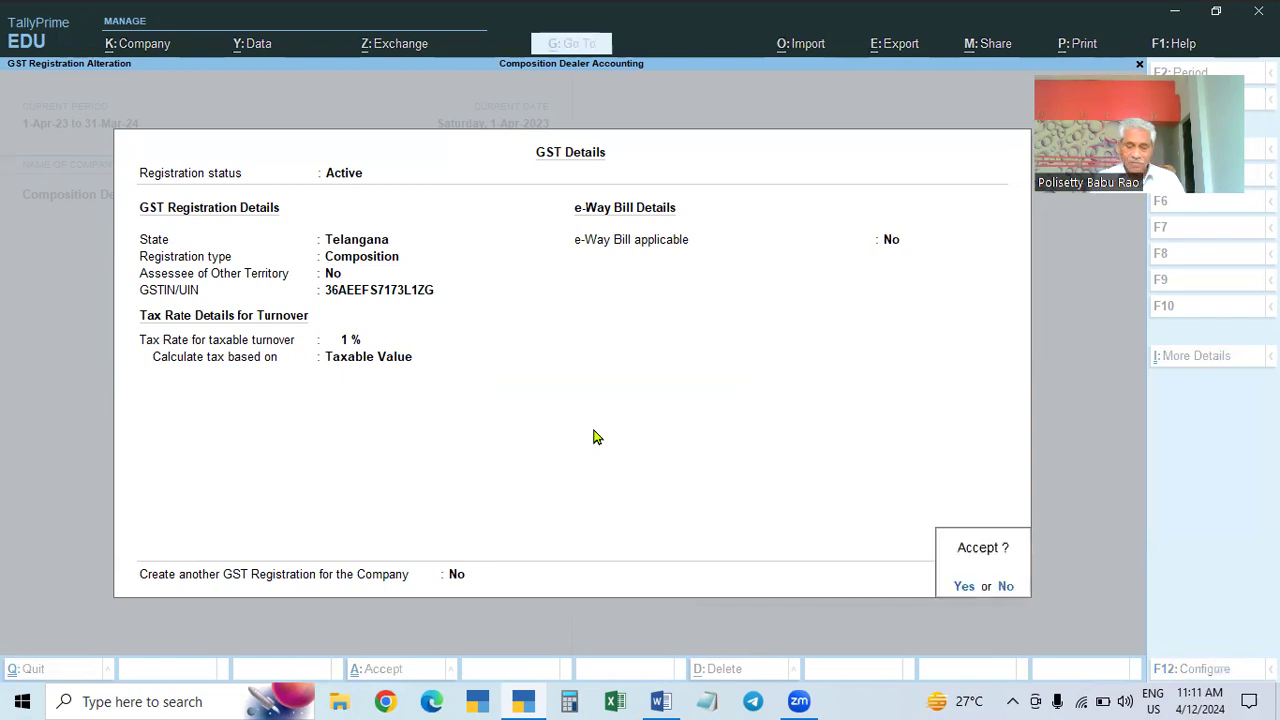
key("Return")
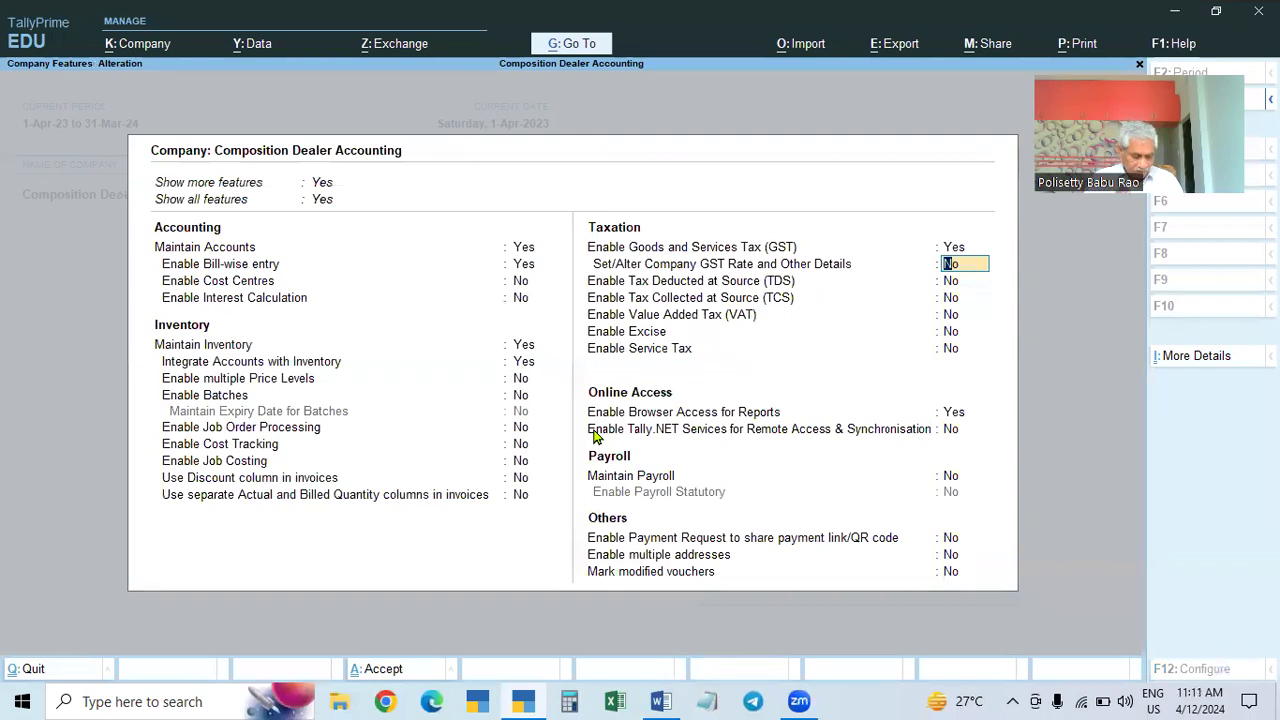
key("ctrl")
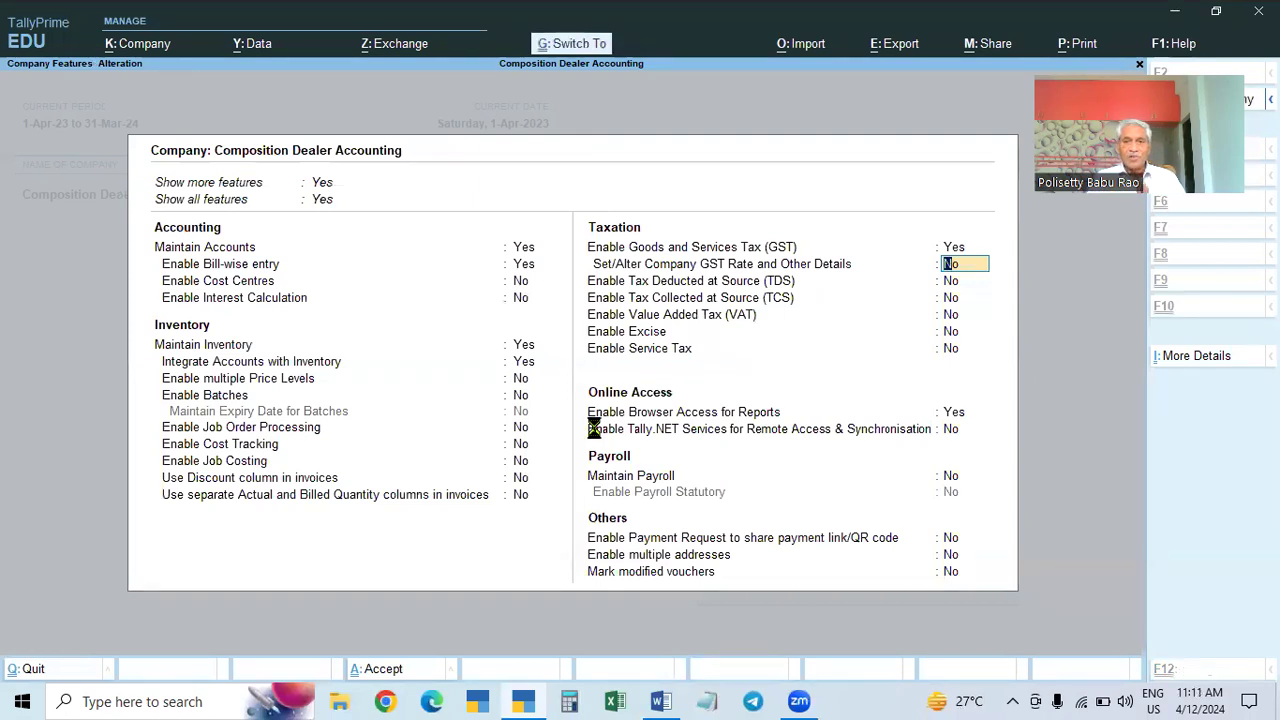
key("ctrl+a")
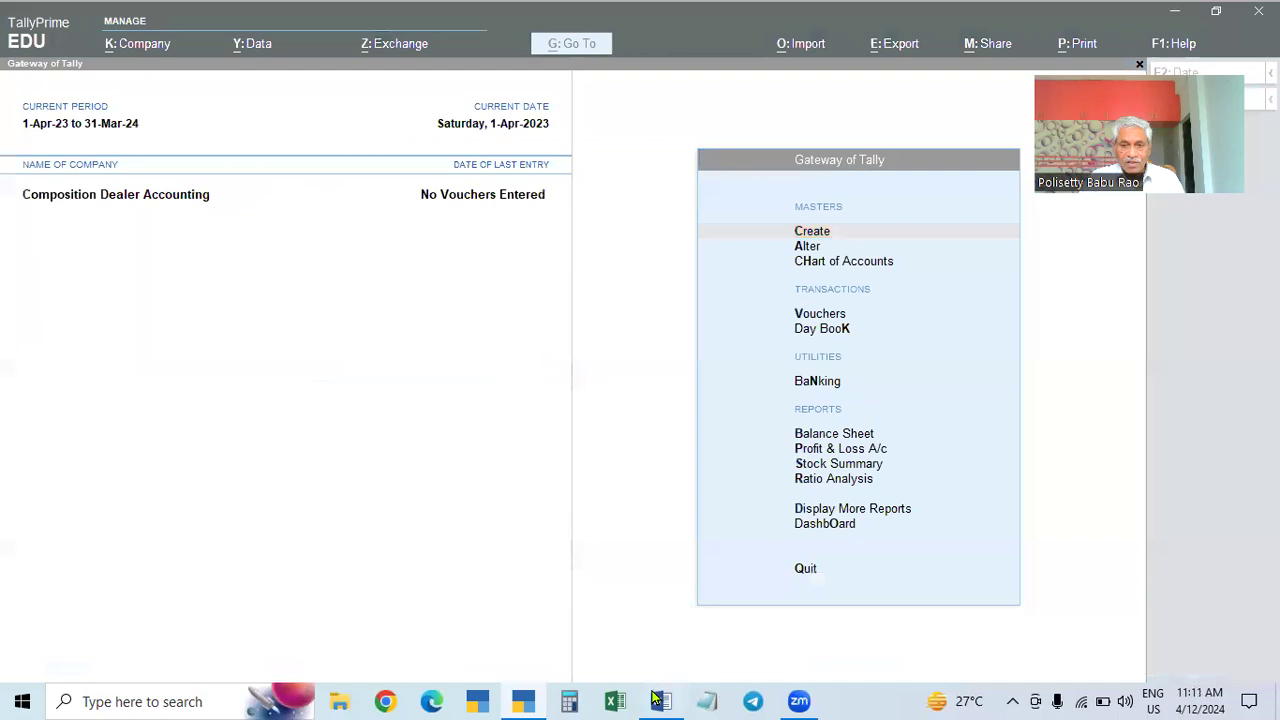
Step: Review the list of composition dealer accounting steps in the Word document and return to TallyPrime
left_click(658, 700)
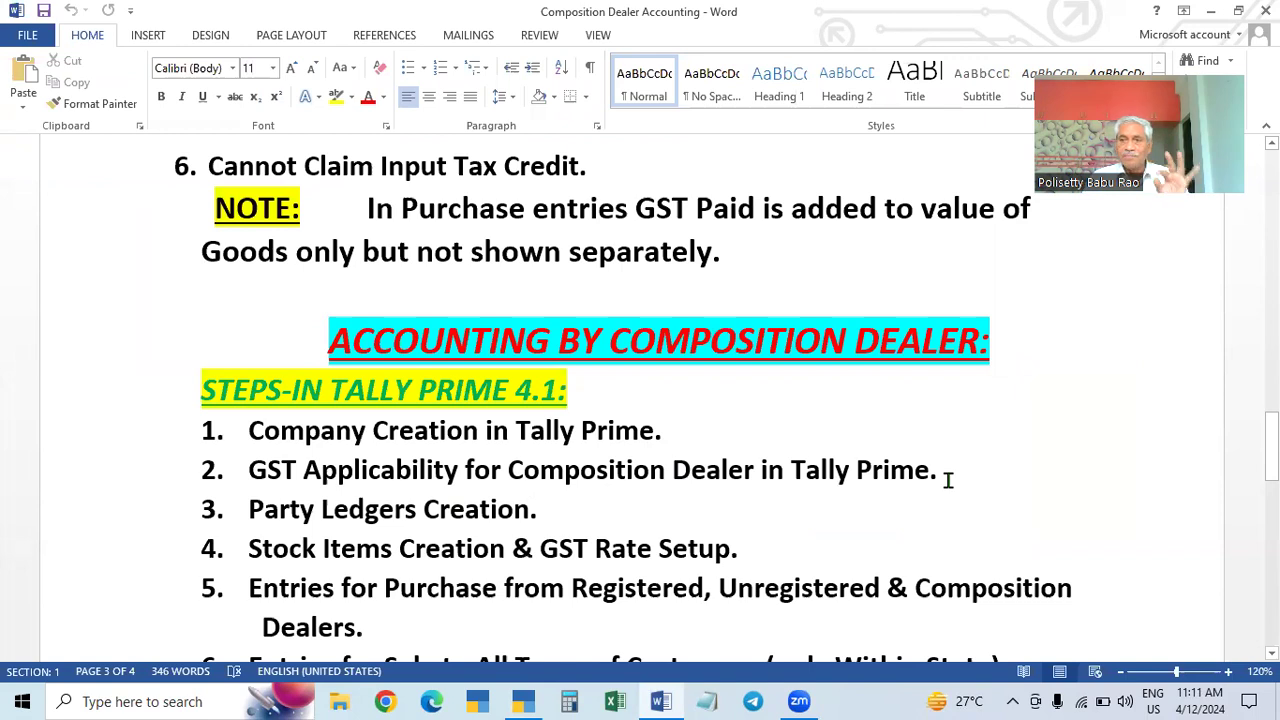
scroll(746, 490, "down", 1)
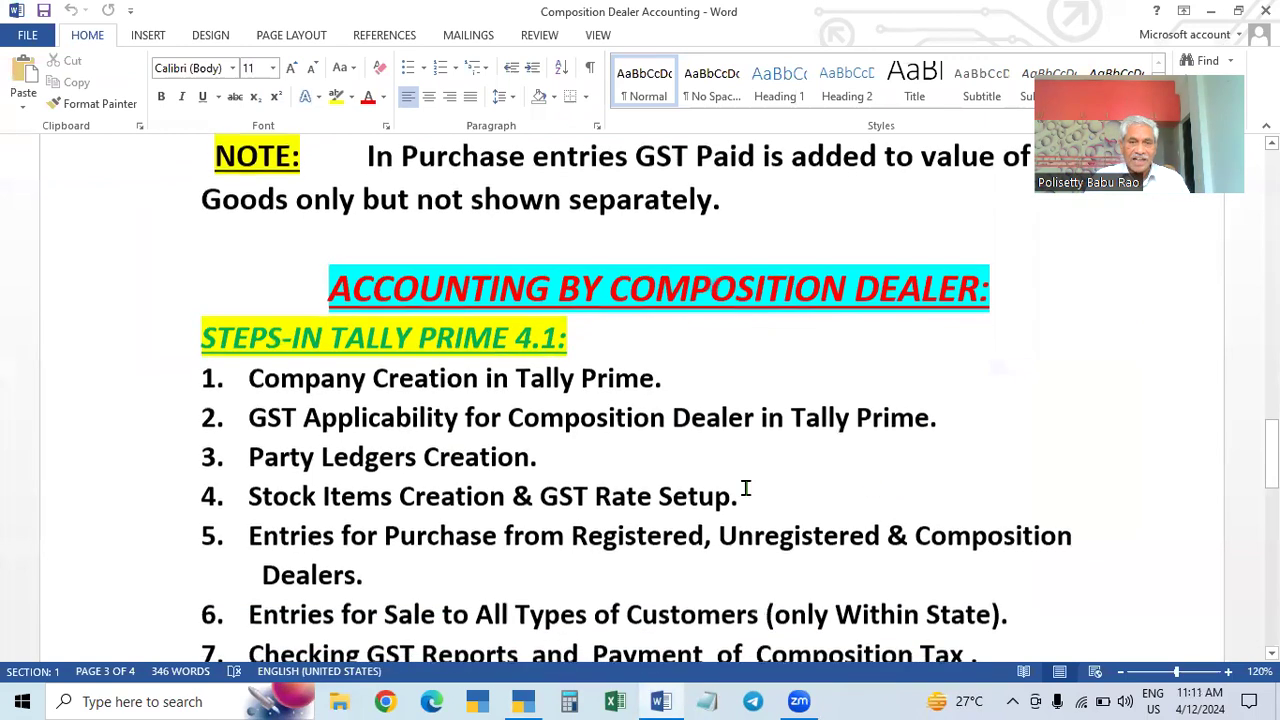
left_click(523, 701)
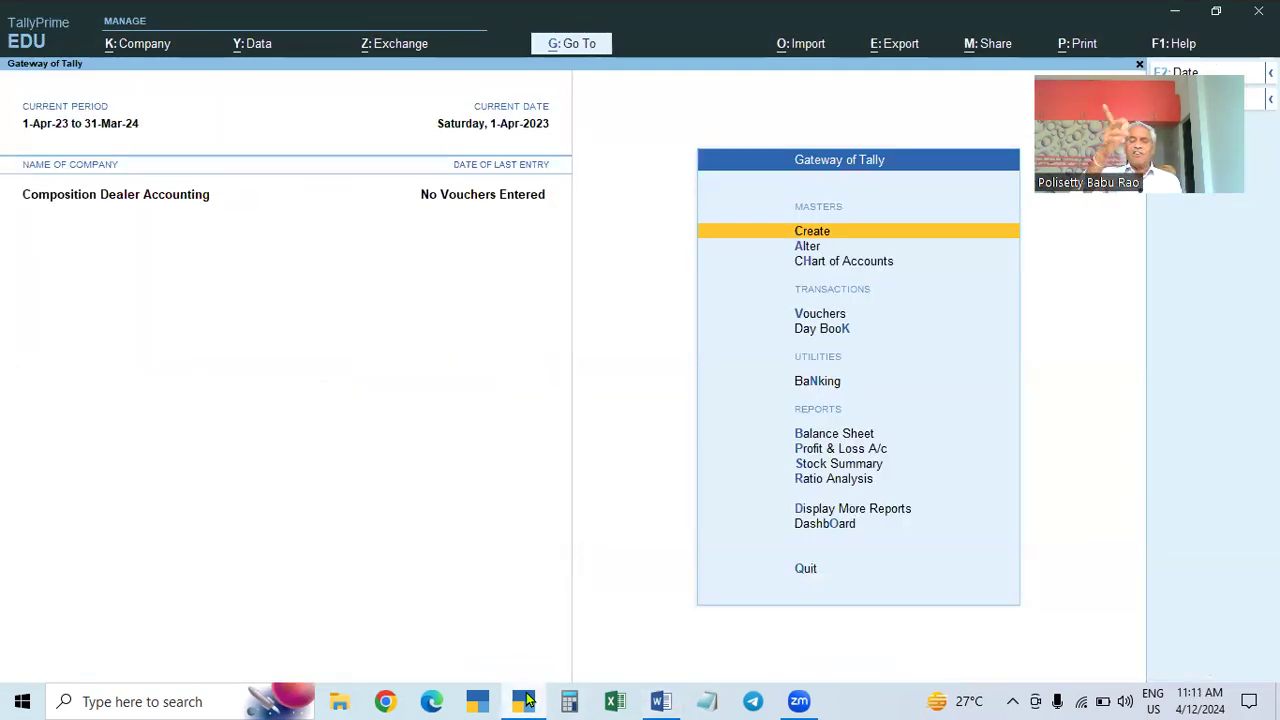
key("Down")
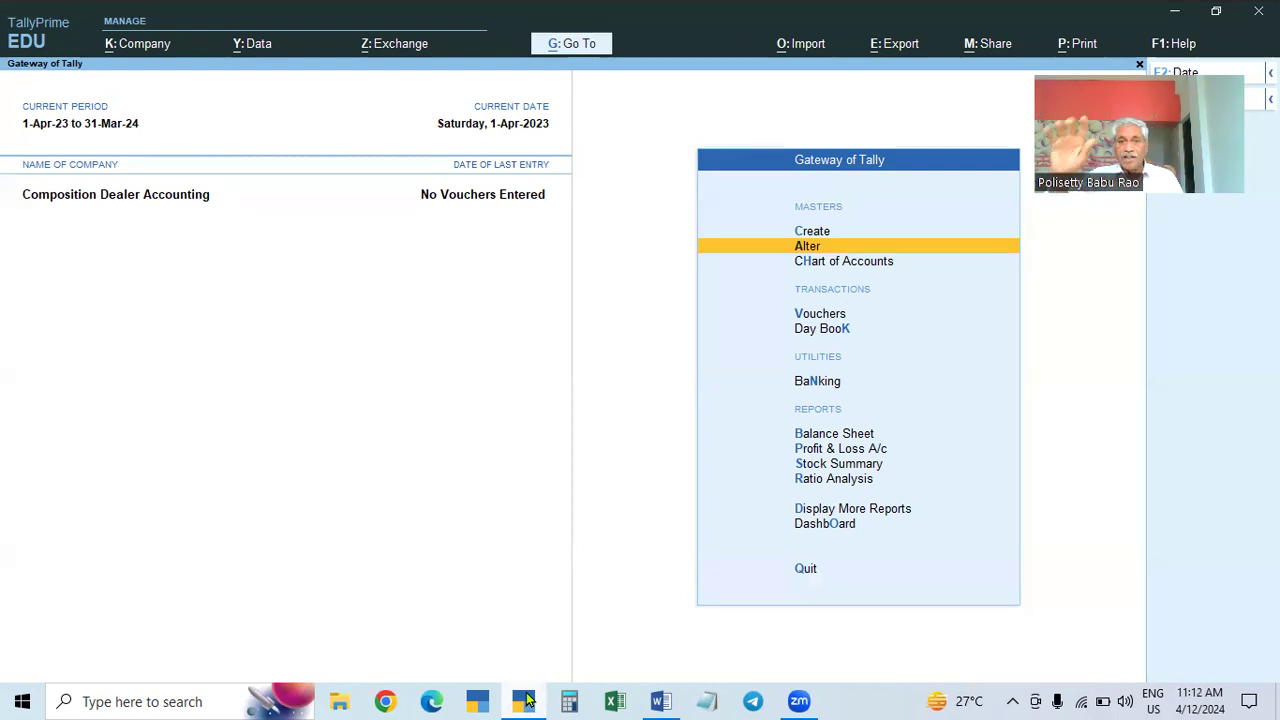
key("Return")
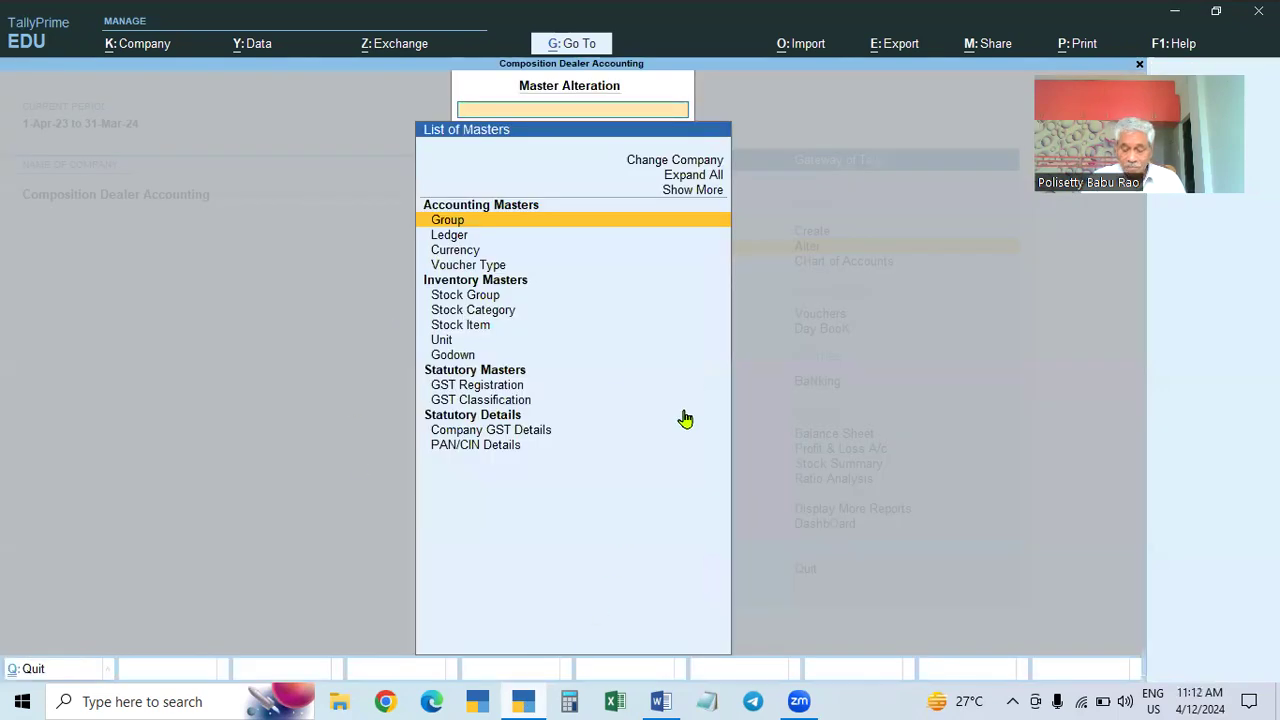
key("Escape")
key("Up")
key("Return")
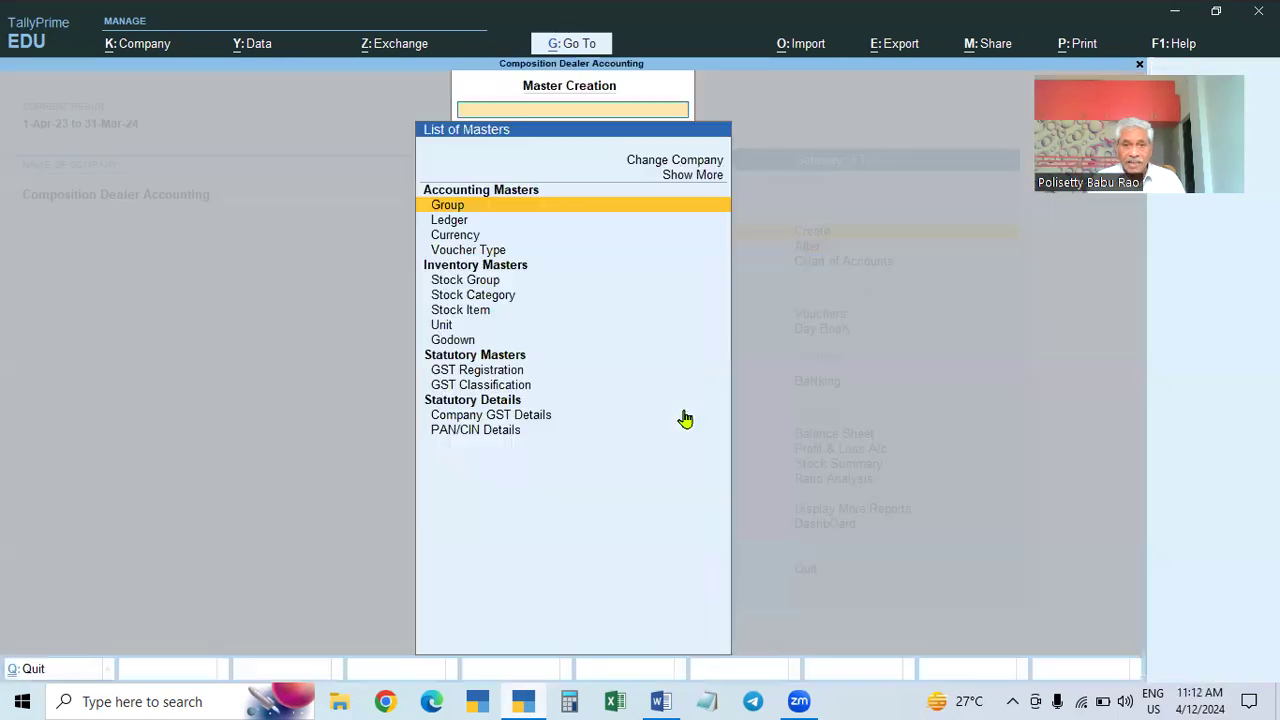
key("Down")
key("Return")
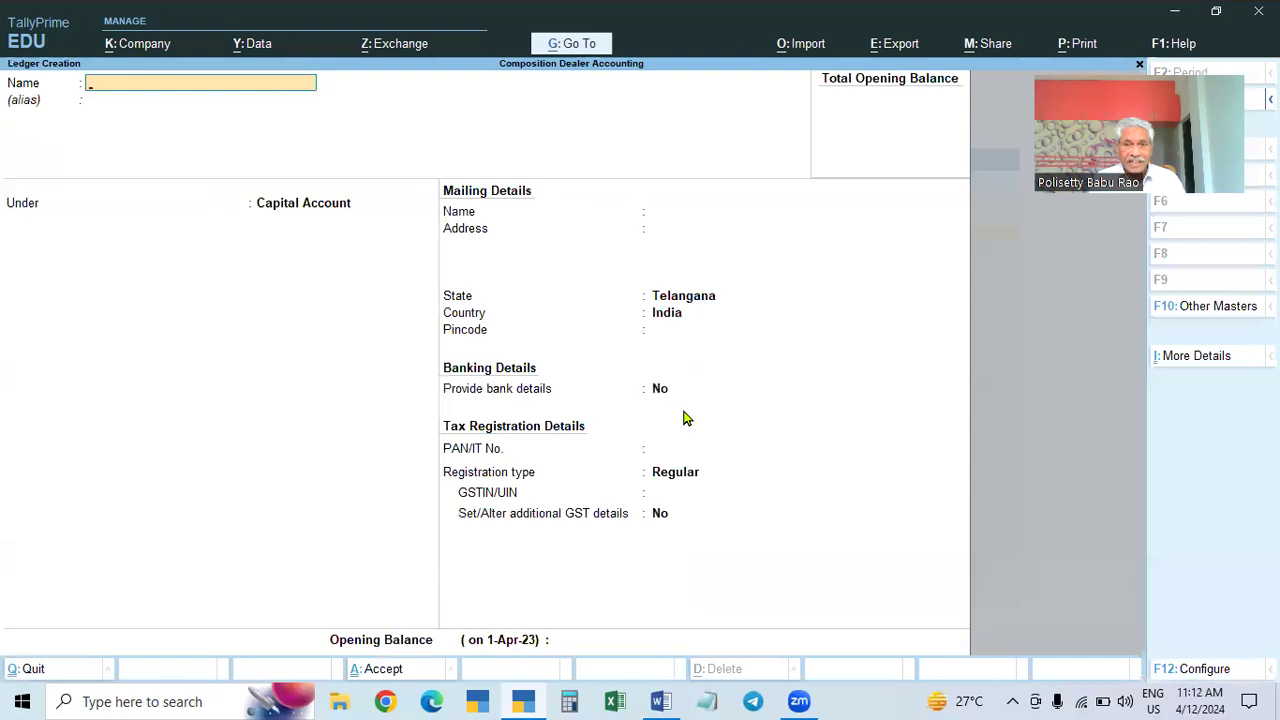
key("Escape")
key("Escape")
Step: Open the list of existing ledgers for alteration
key("Down")
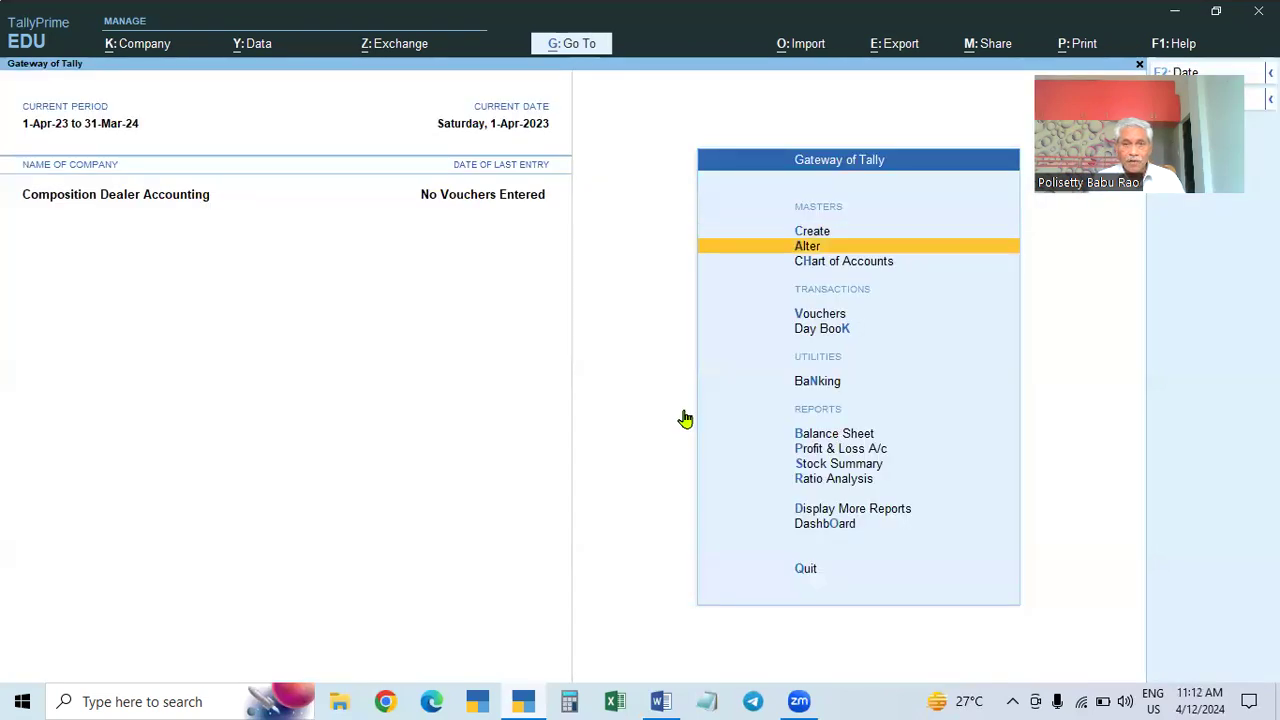
key("Return")
key("Return")
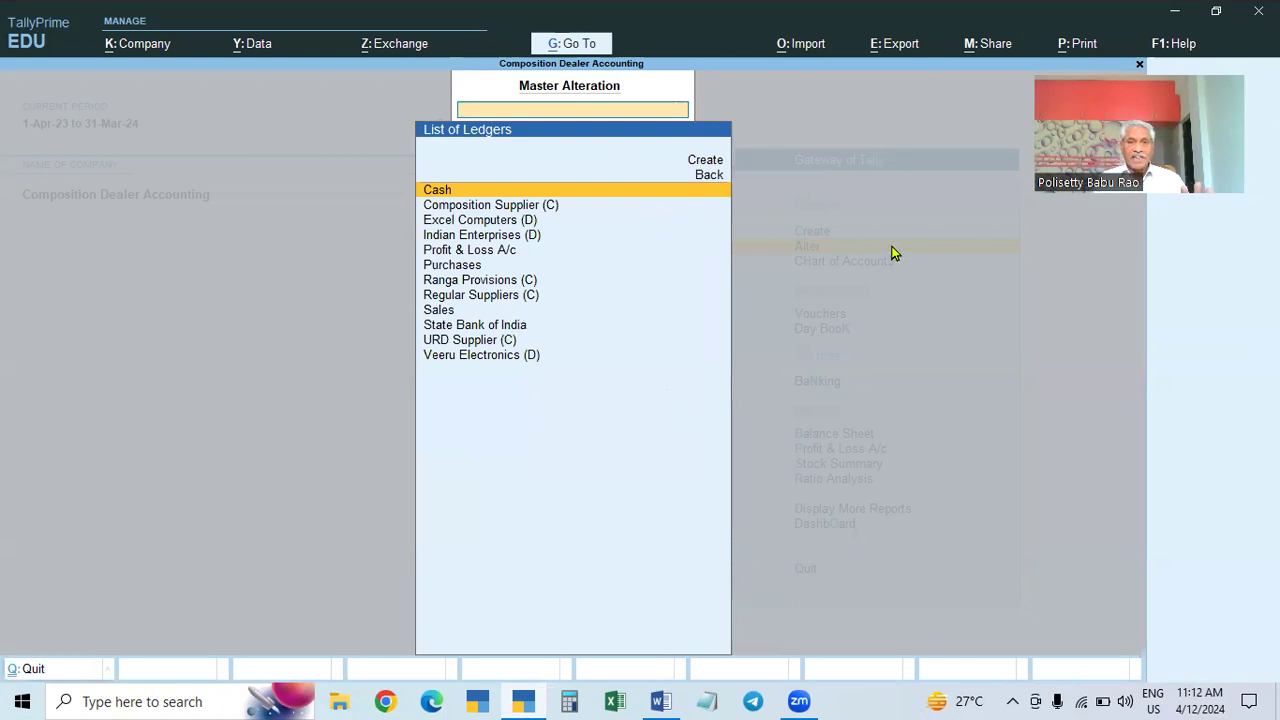
Step: Check the party ledger creation step in the Word document and return to the ledger list in TallyPrime
left_click(477, 252)
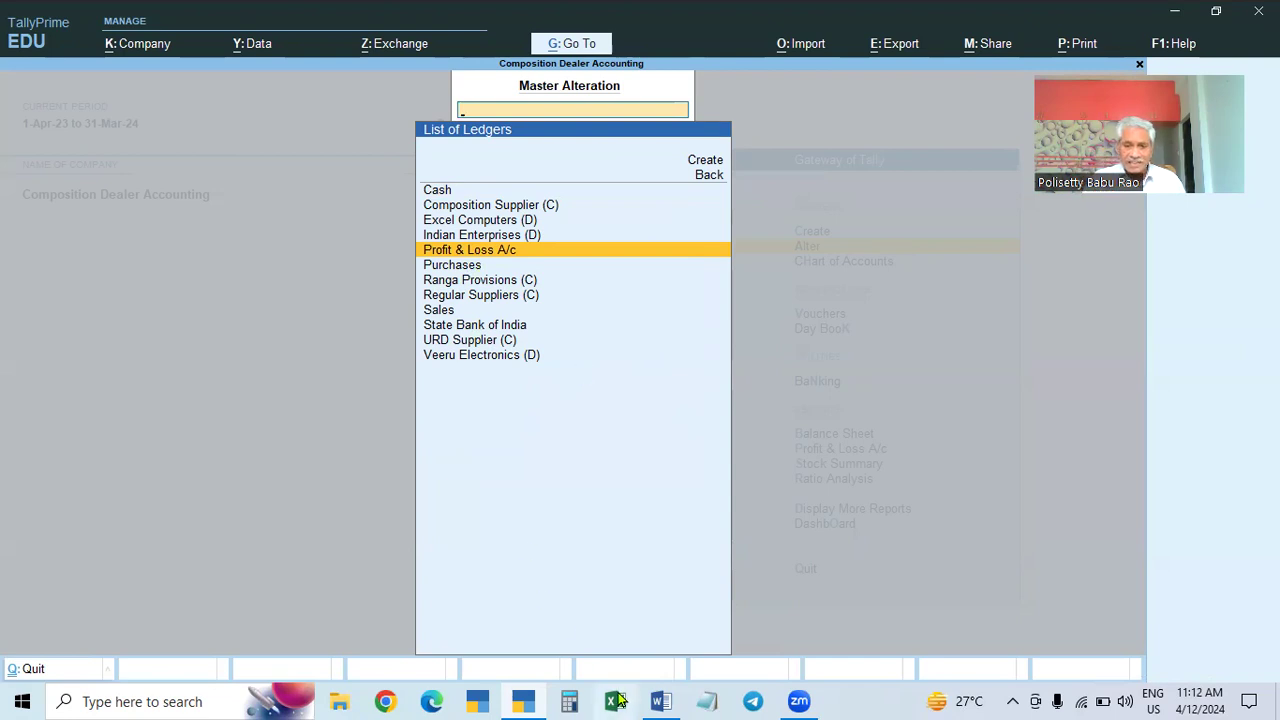
left_click(657, 701)
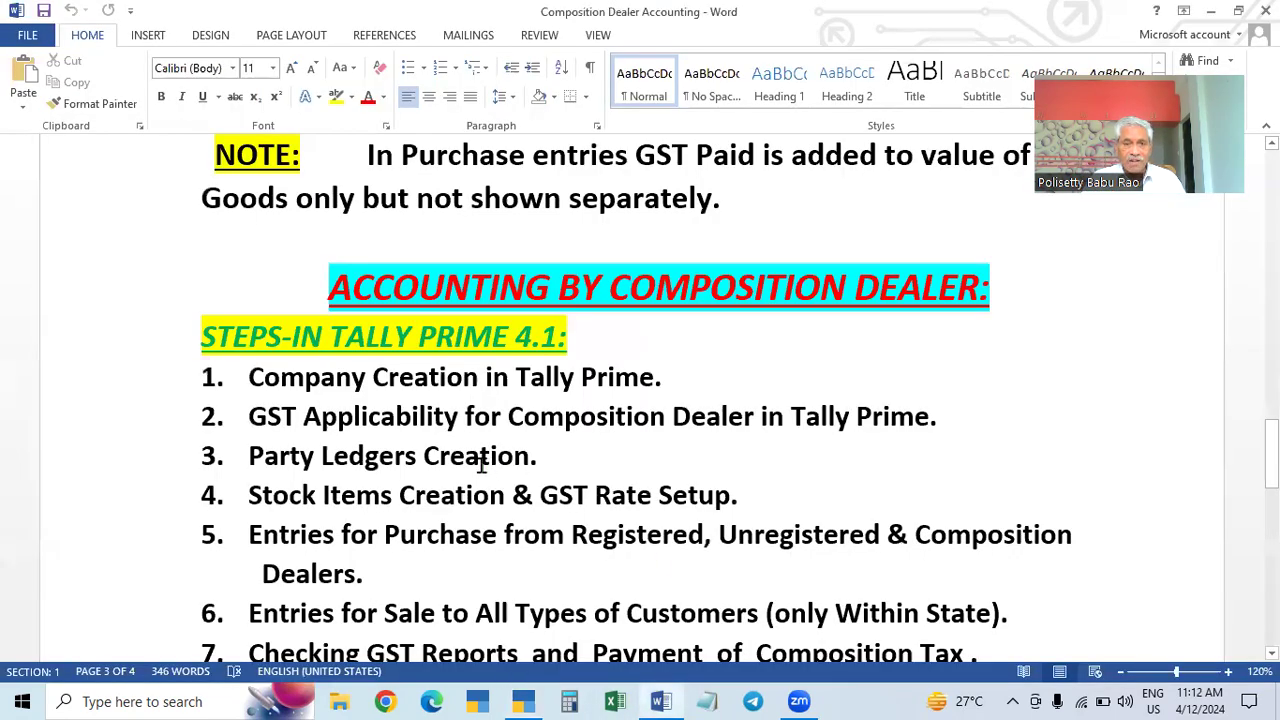
left_click(520, 701)
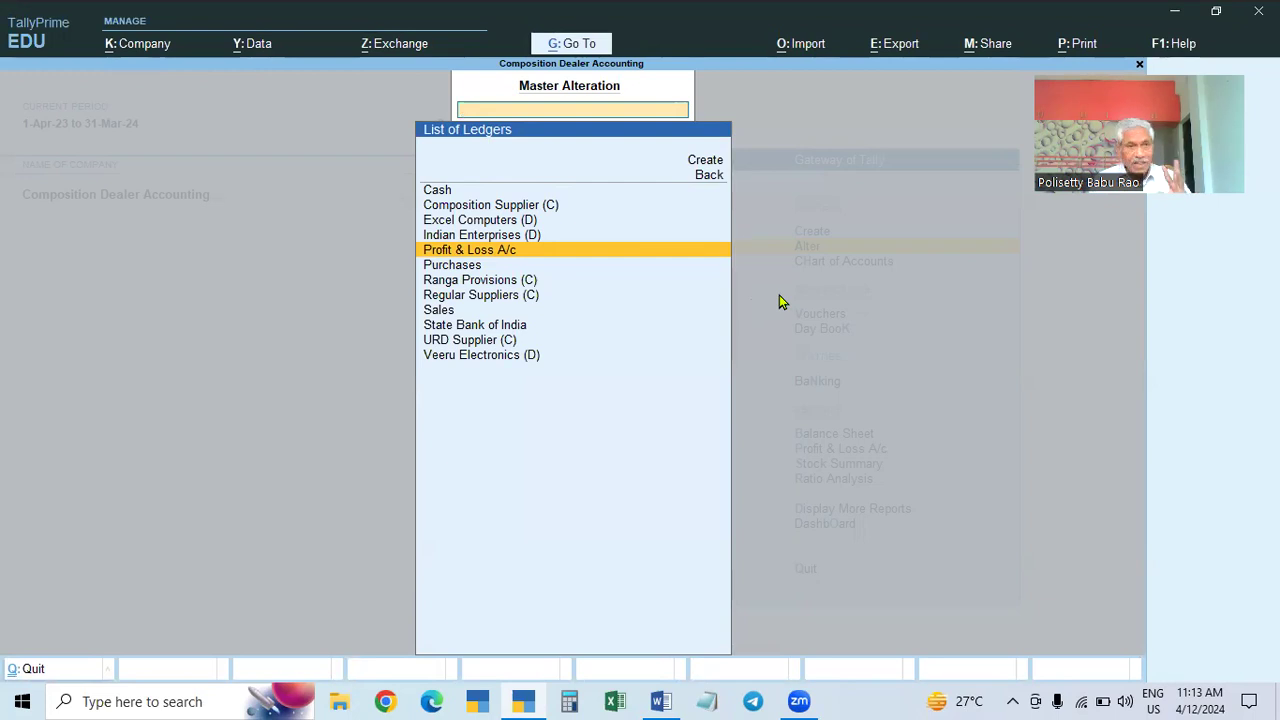
Step: Open the Composition Supplier (C) ledger and examine its parent group and bill-by-bill balance settings
key("Up")
key("Up")
key("Up")
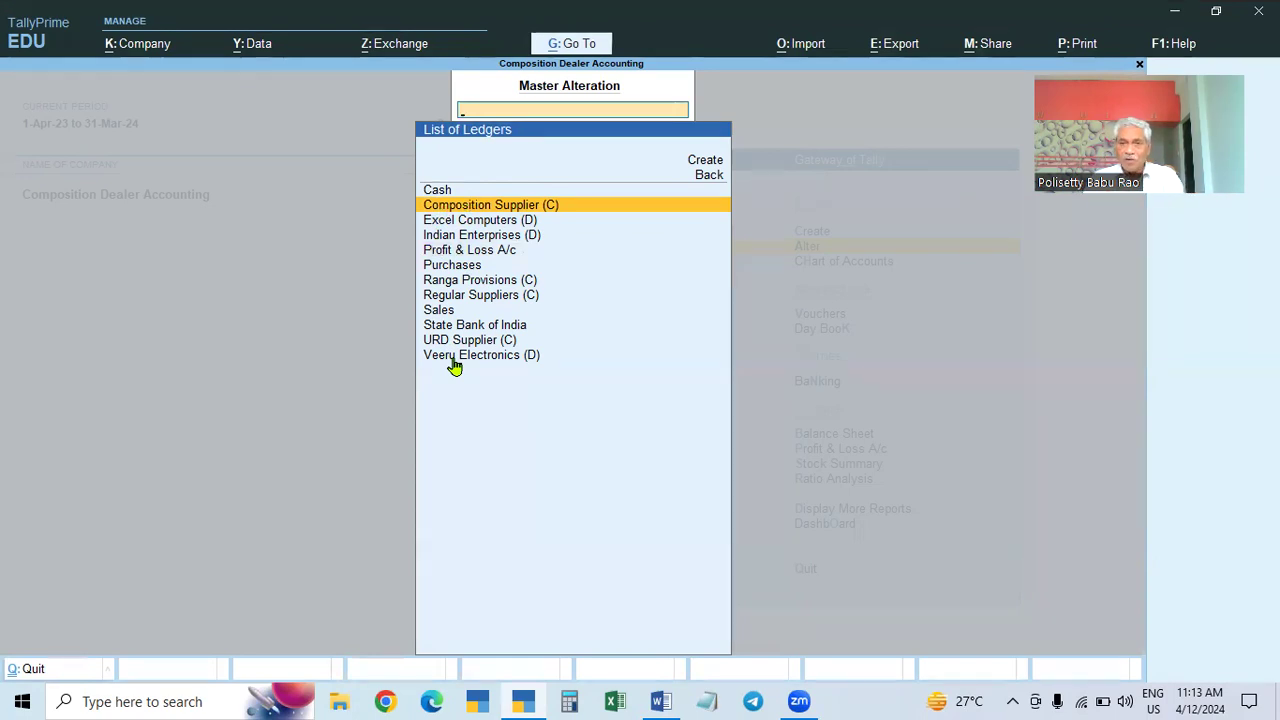
left_click(543, 206)
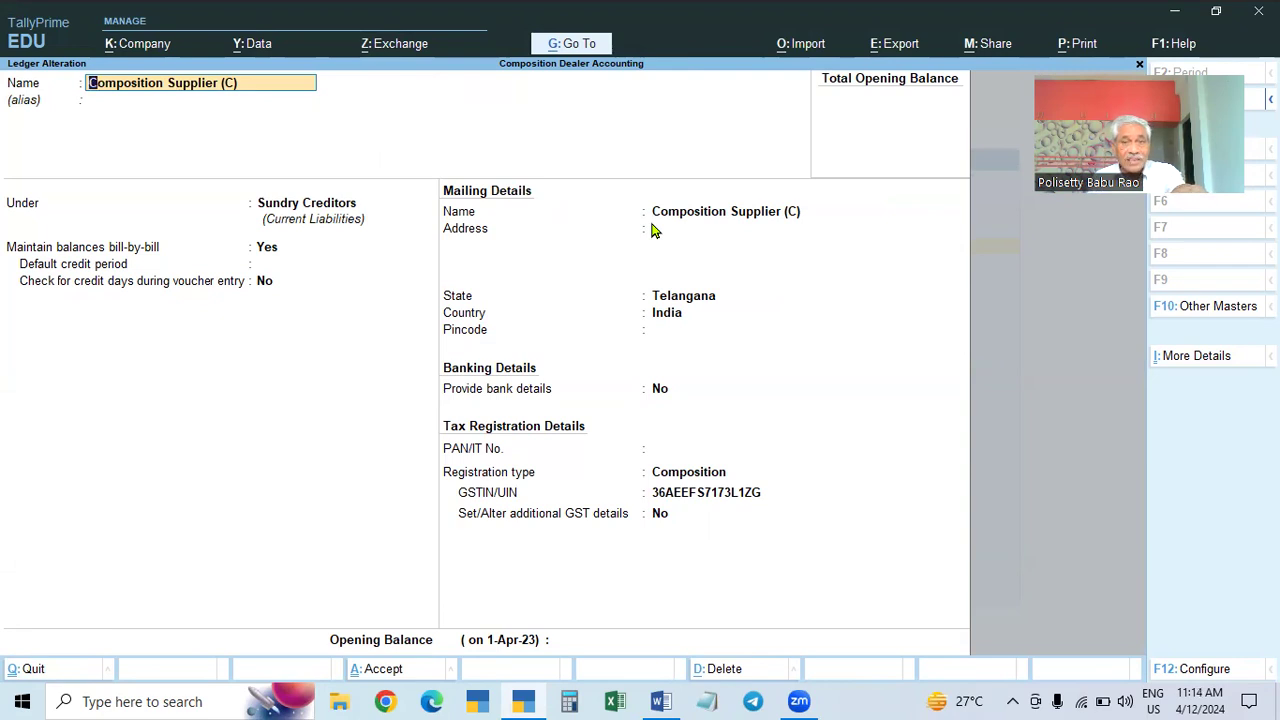
key("Return")
key("Return")
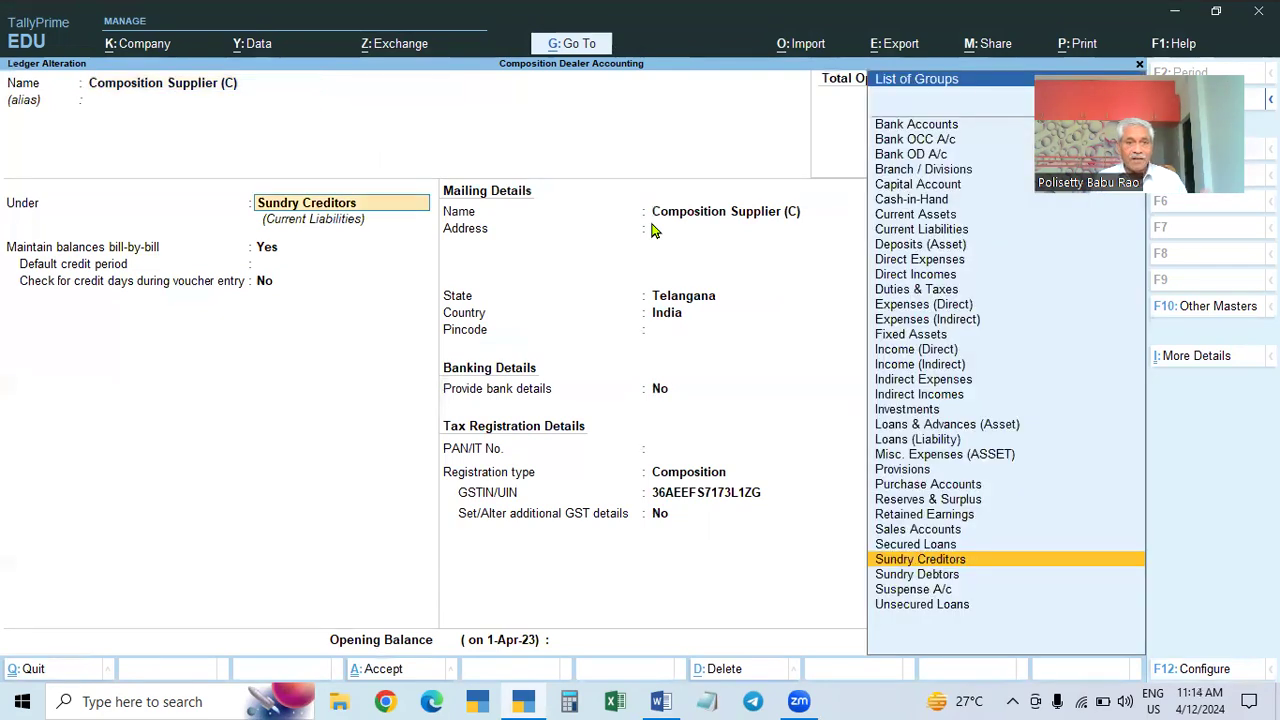
key("Return")
key("Return")
key("Return")
key("Return")
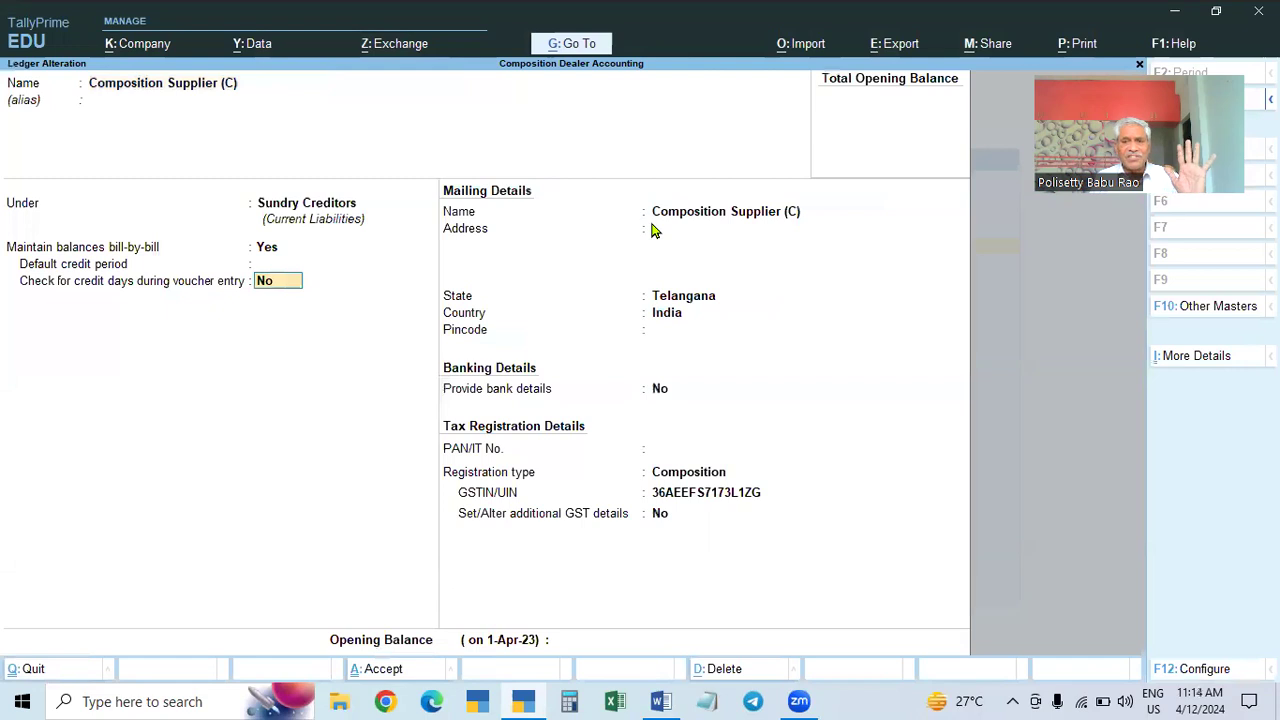
Step: Review the Composition Supplier (C) ledger's mailing, banking and GST registration details, and accept the ledger without changes
key("Return")
key("Return")
key("Return")
key("Return")
key("Return")
key("Return")
key("Return")
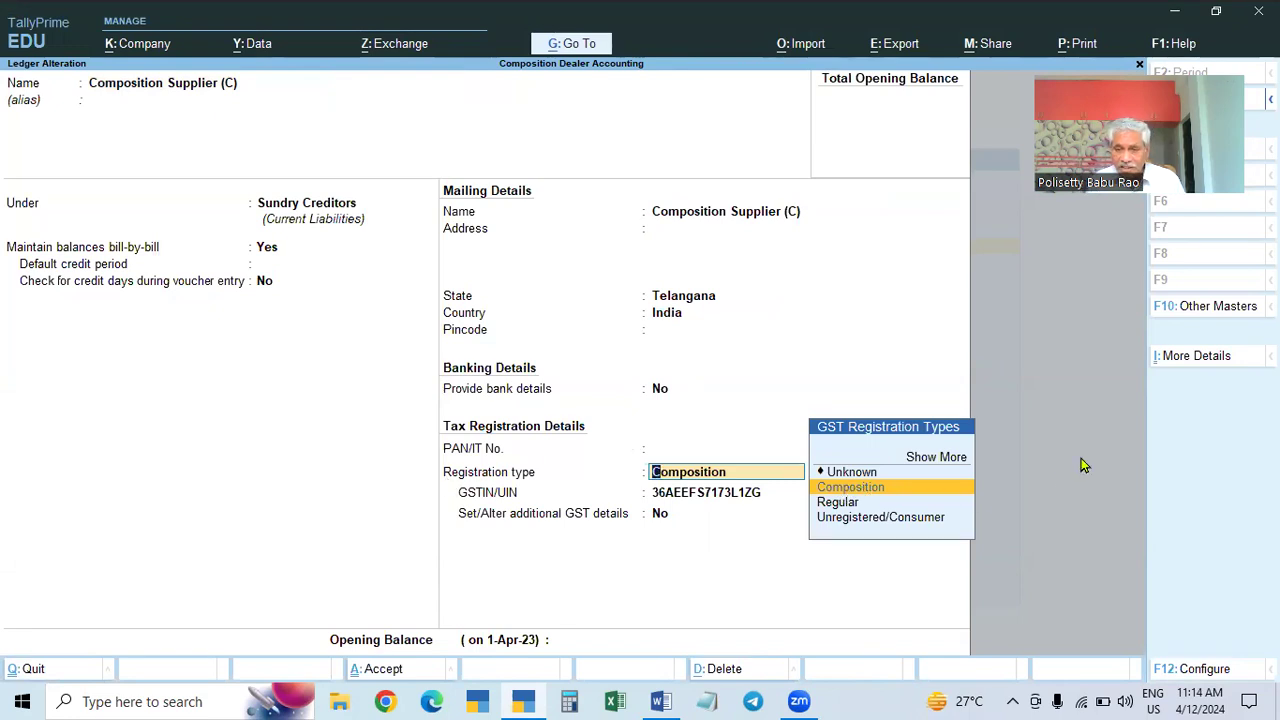
key("Return")
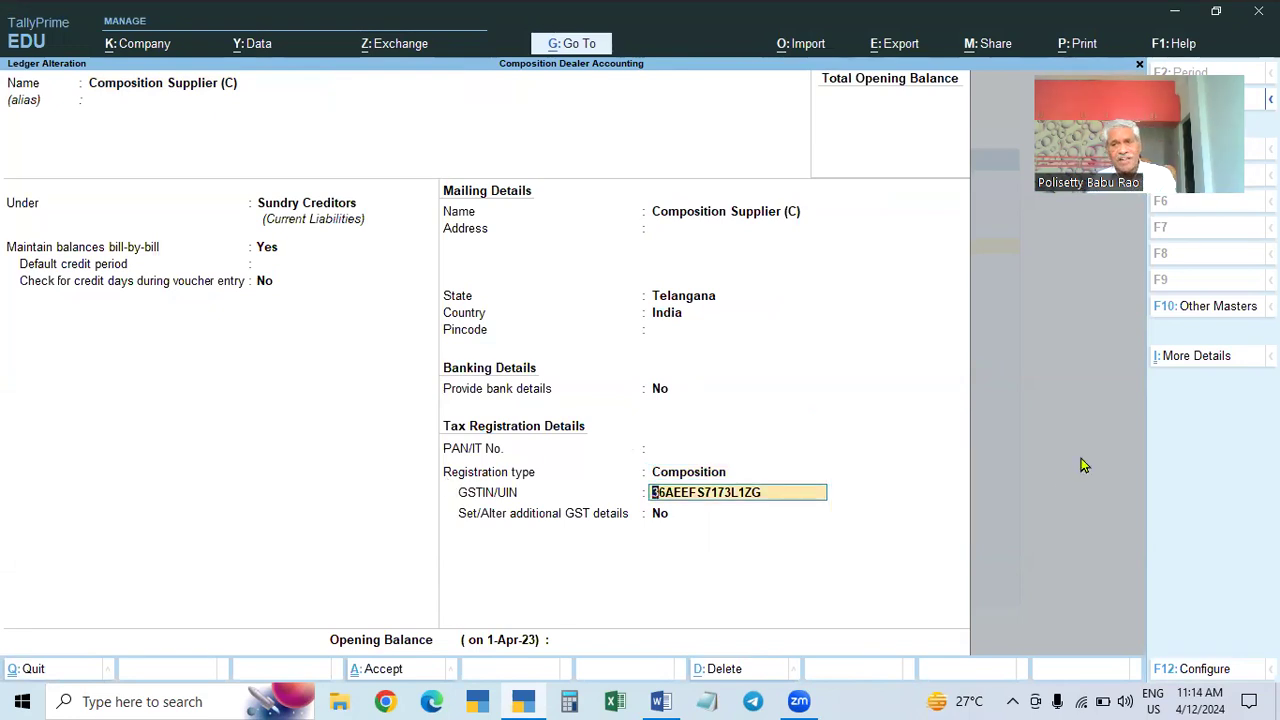
key("Return")
key("Return")
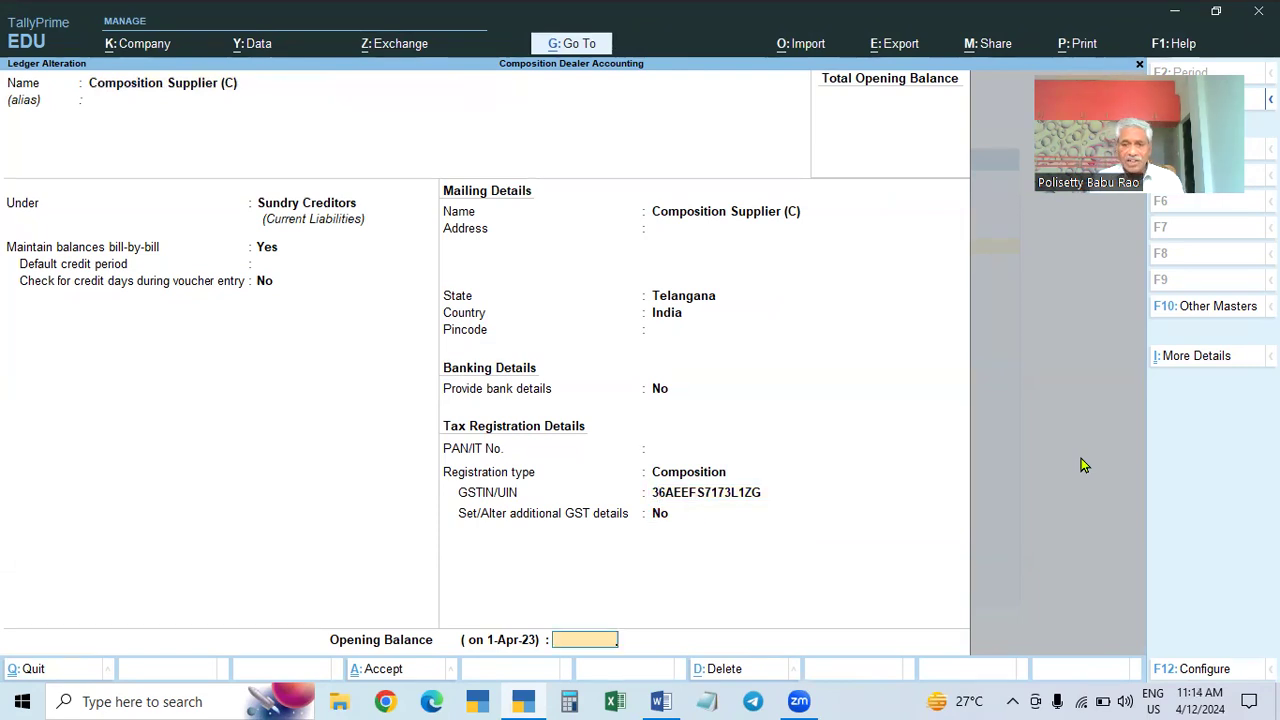
key("Return")
key("Return")
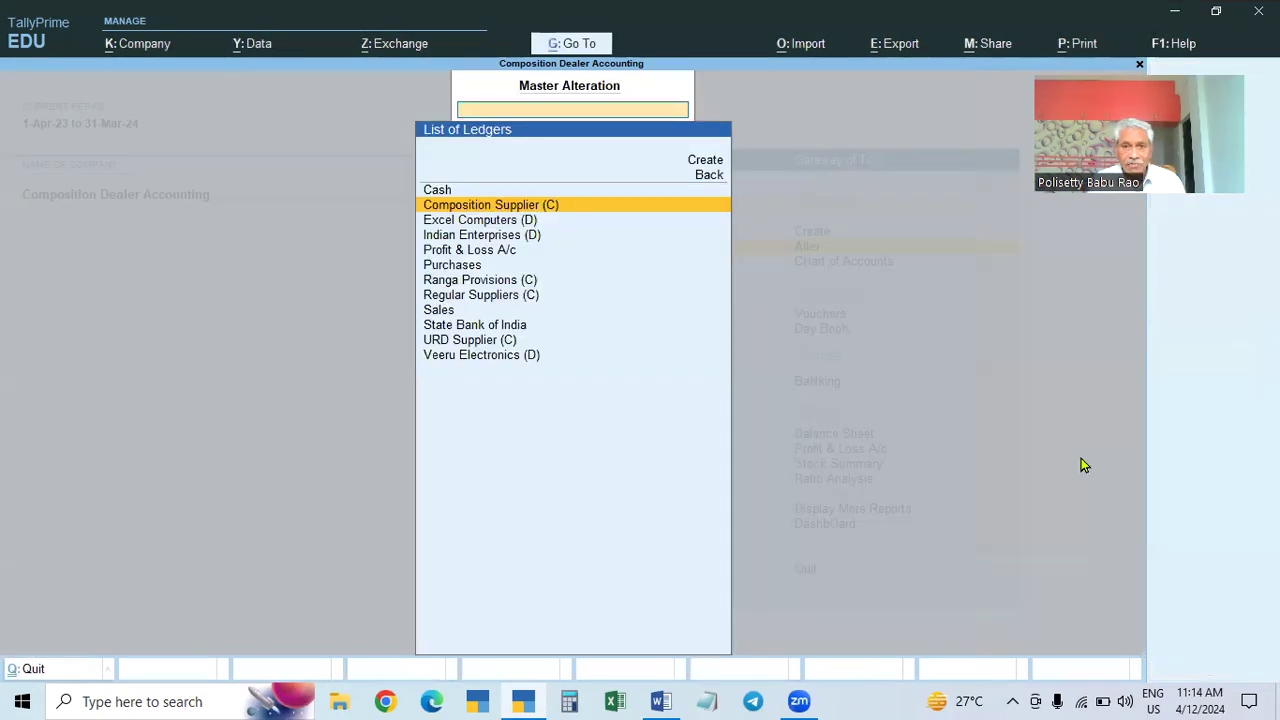
Step: Open the Ranga Provisions (C) ledger for alteration and examine its parent group
key("Down")
key("Down")
key("Down")
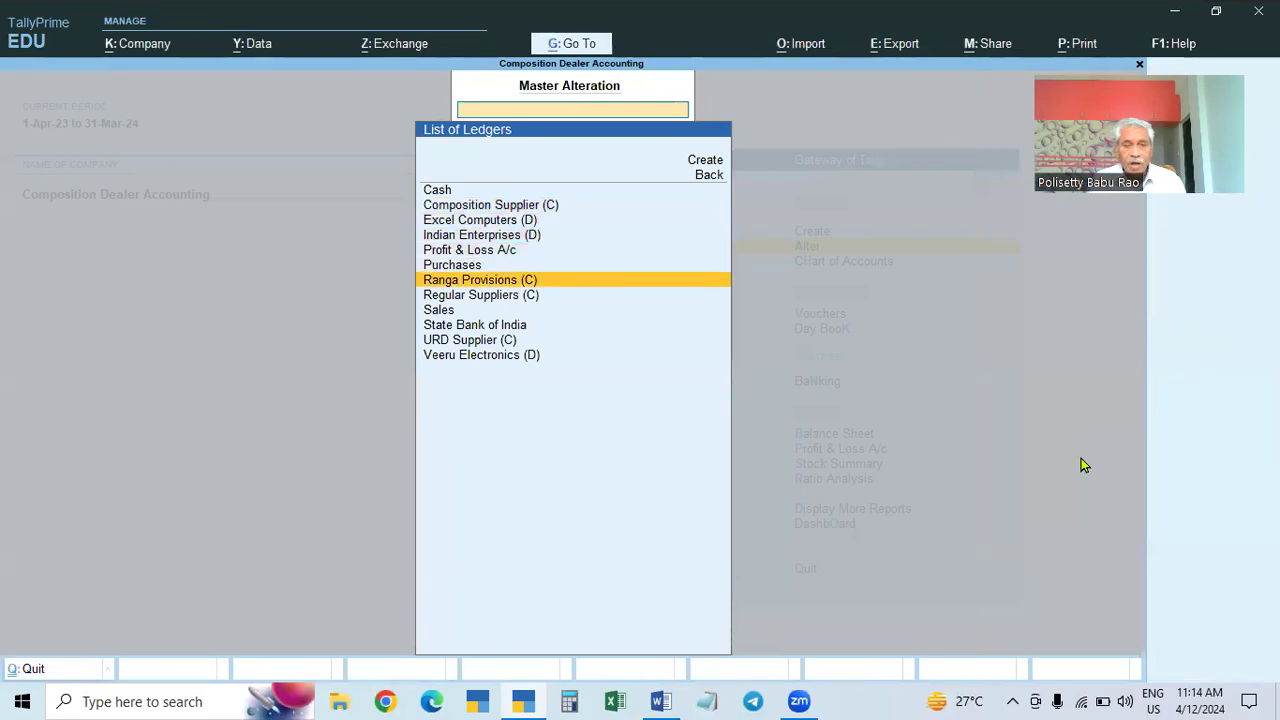
key("Return")
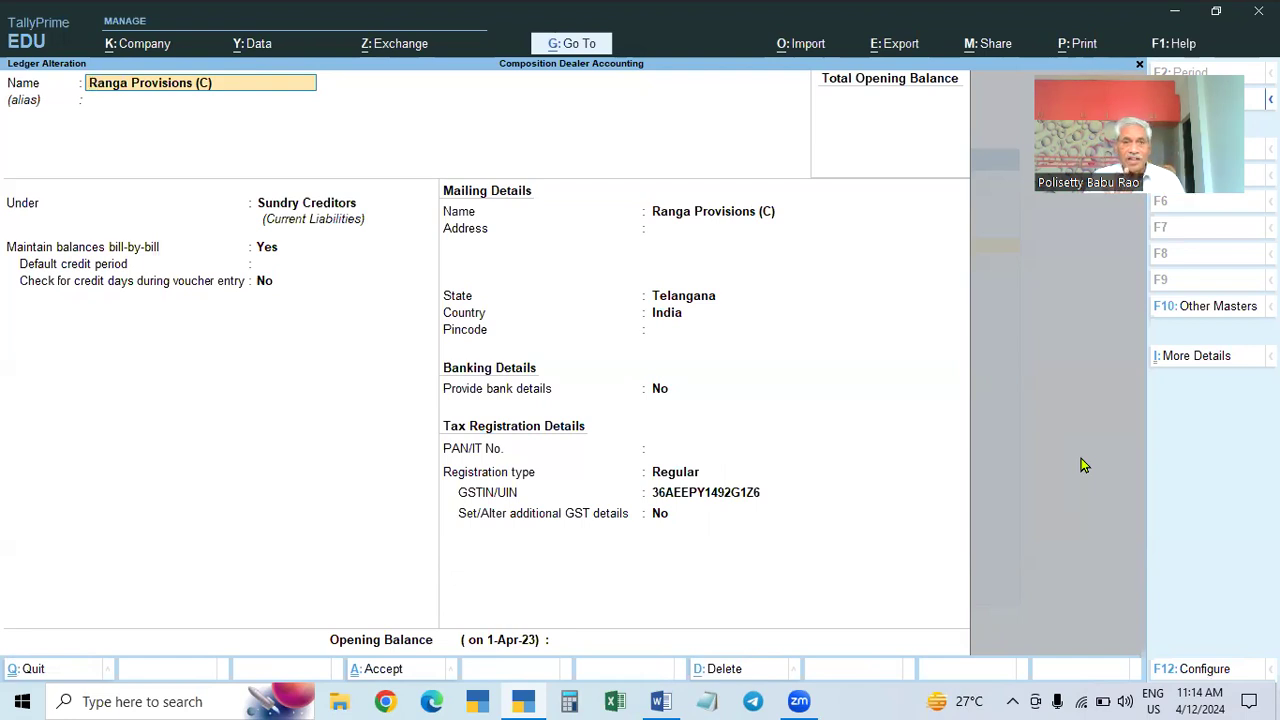
key("Return")
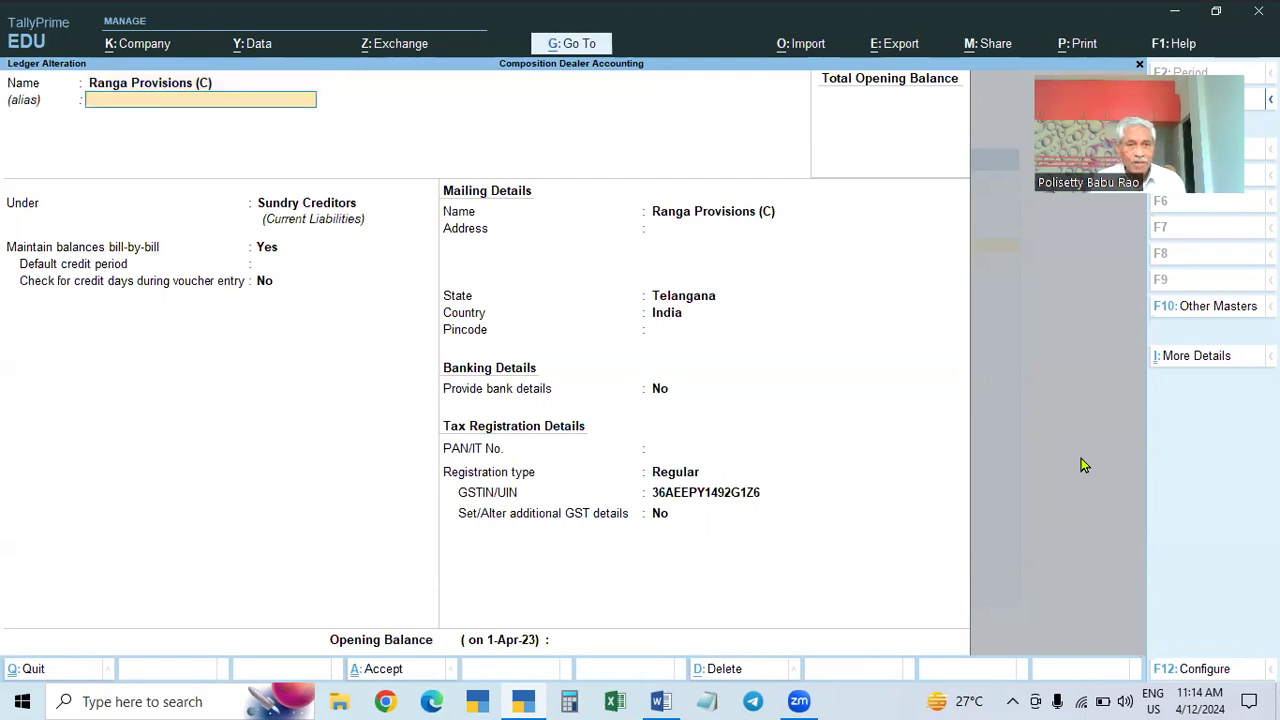
key("Return")
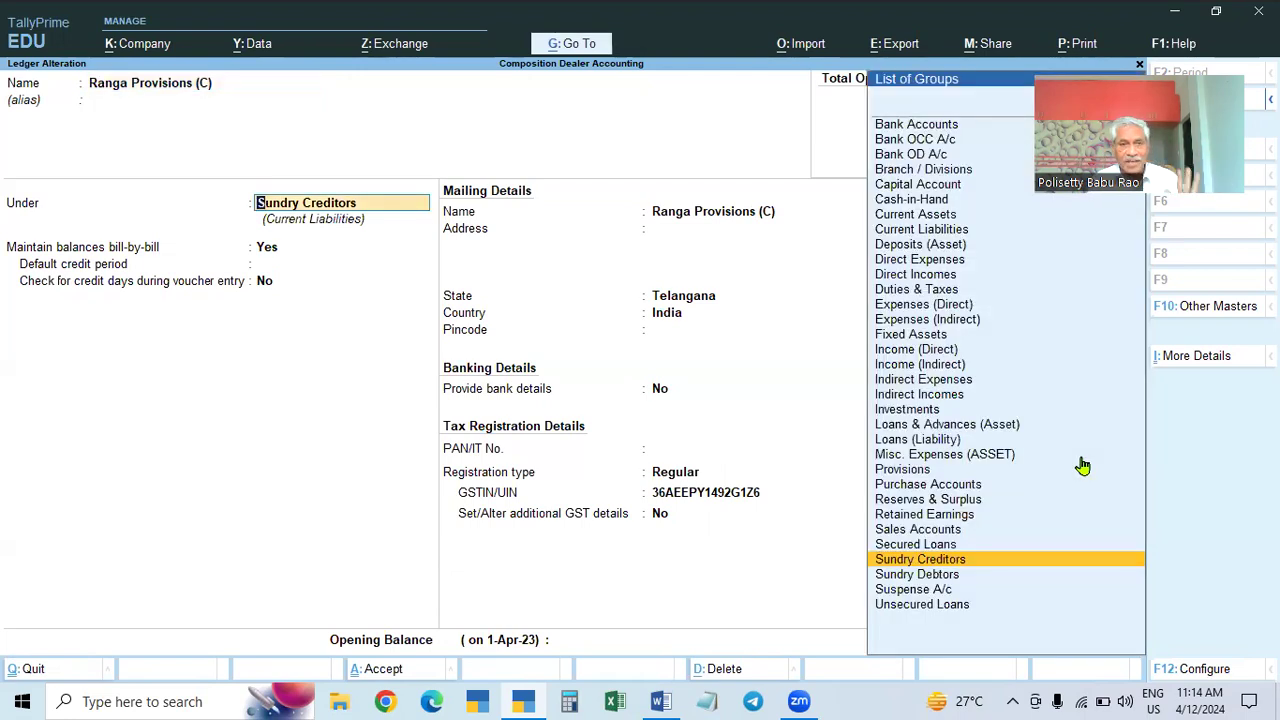
Step: Review the Ranga Provisions (C) ledger's balance, mailing, banking and GST registration details, and accept the ledger without changes
key("Return")
key("Return")
key("Return")
key("Return")
key("Return")
key("Return")
key("Return")
key("Return")
key("Return")
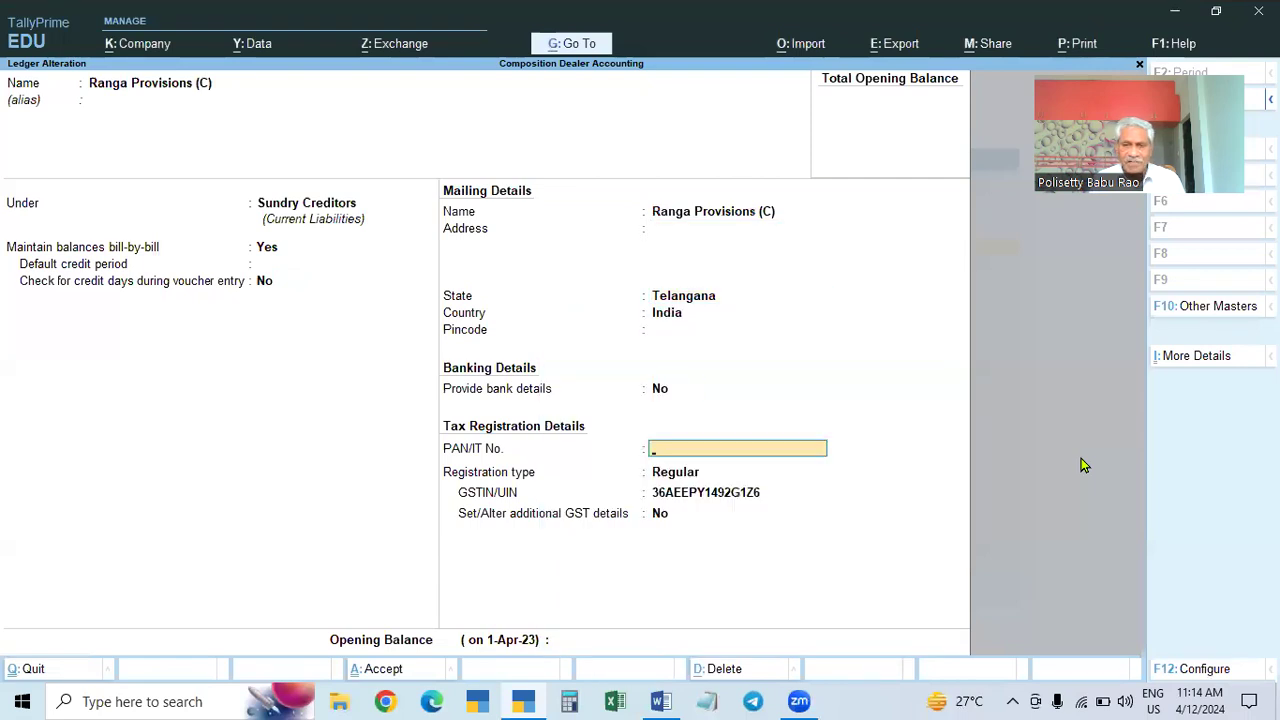
key("Return")
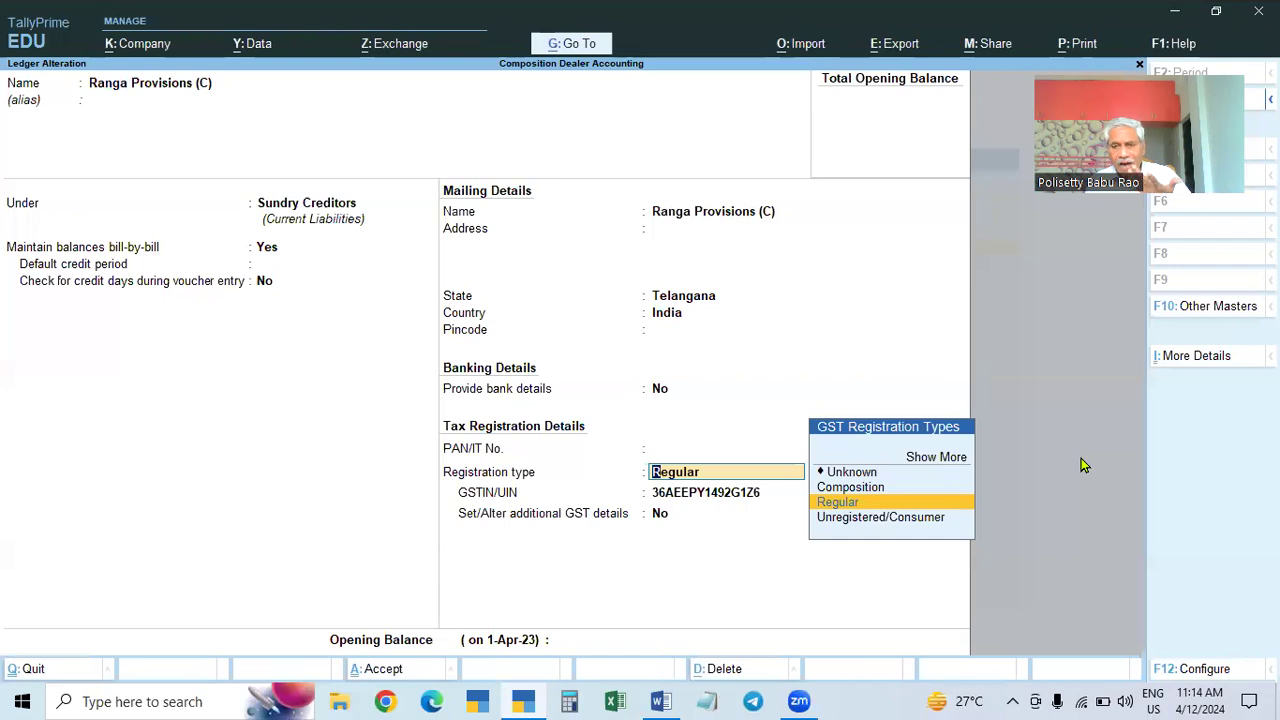
key("Return")
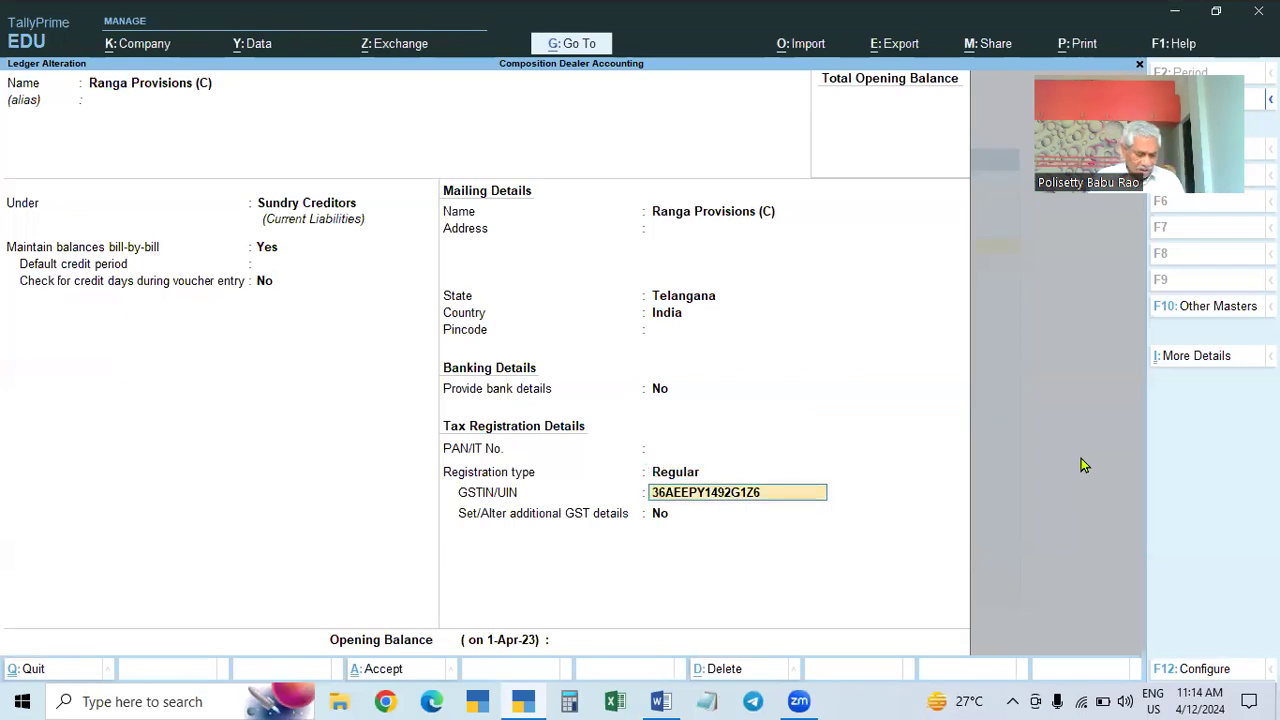
key("ctrl+a")
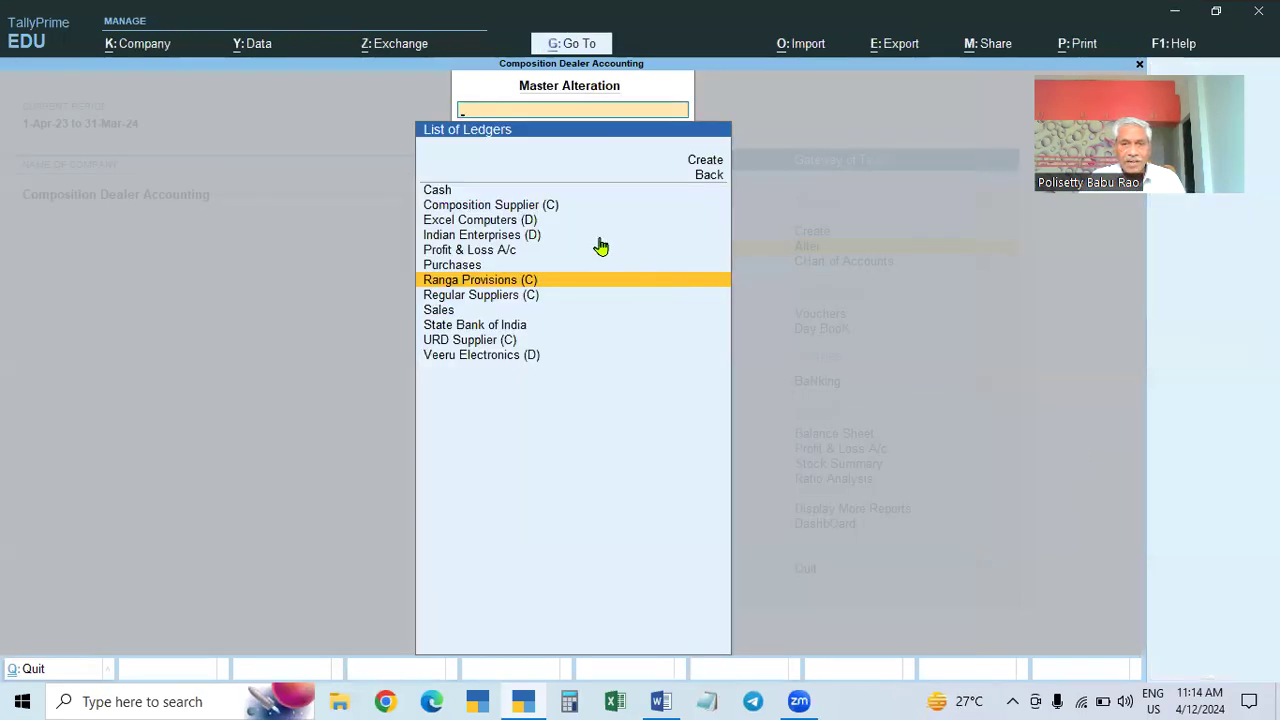
Step: Recheck the registration types in the Composition Supplier (C) and Ranga Provisions (C) ledgers, leaving both without saving
left_click(556, 208)
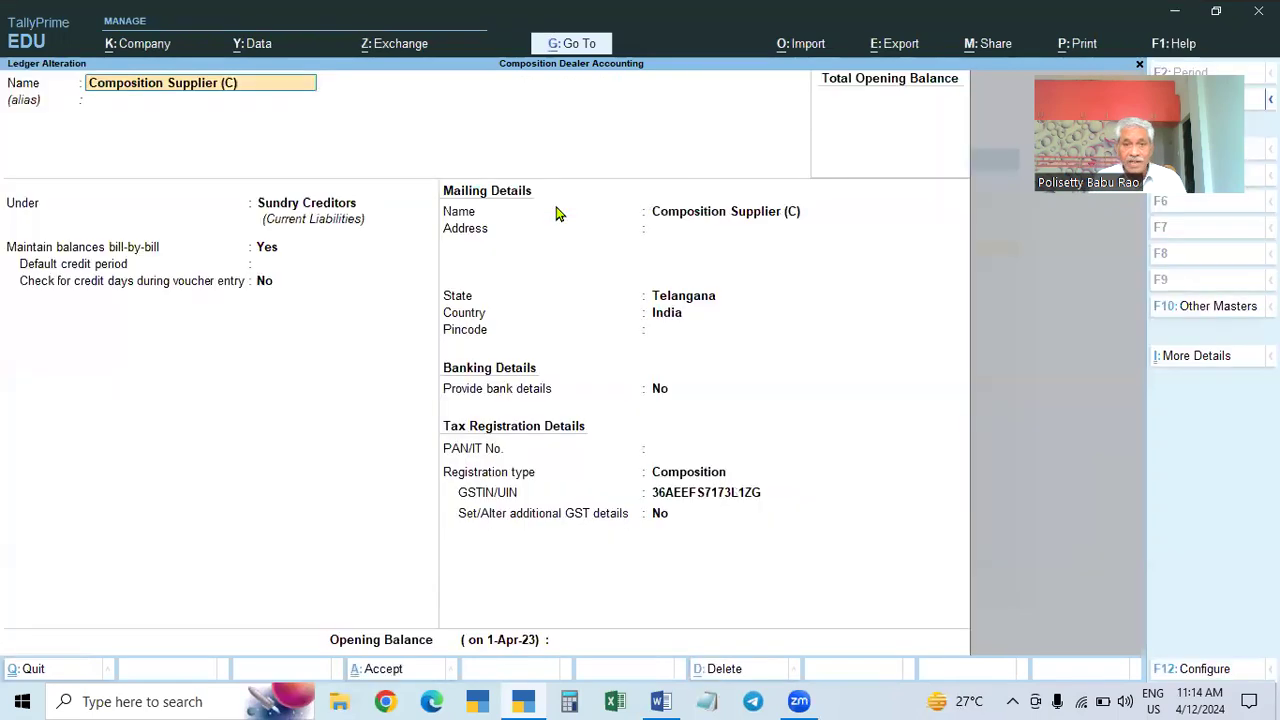
key("Escape")
key("Down")
key("Down")
key("Down")
key("Down")
key("Down")
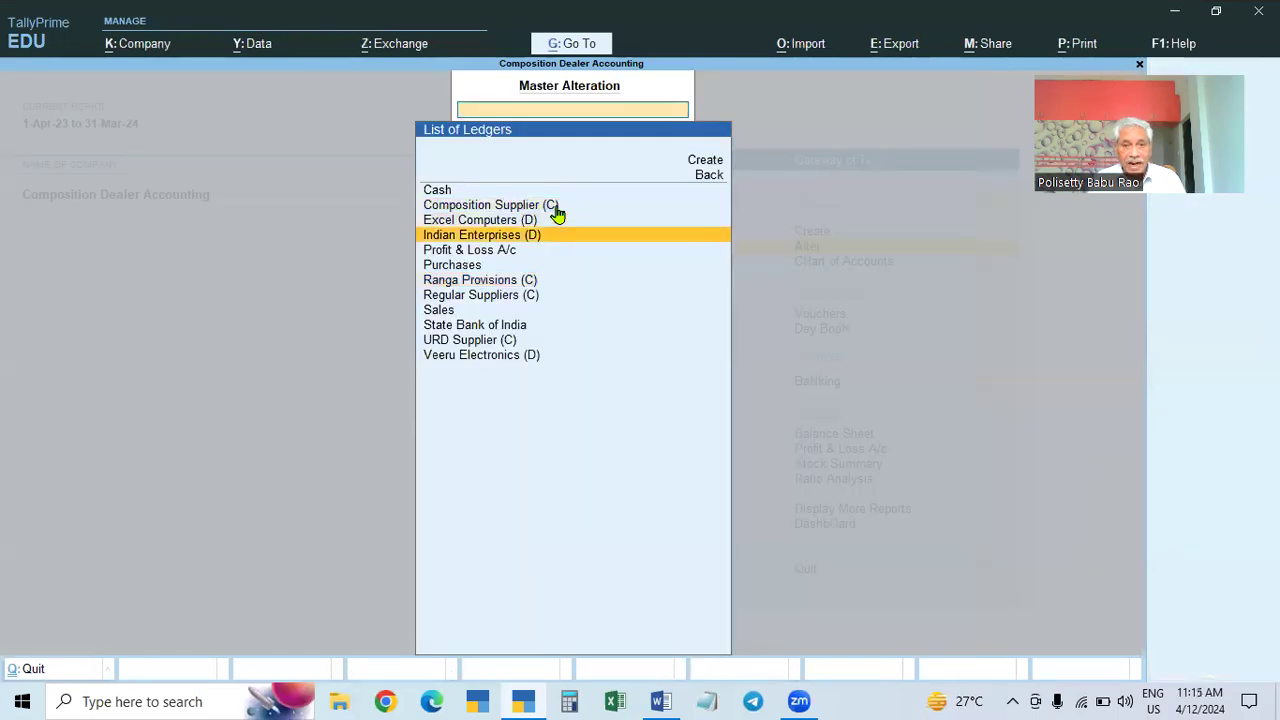
key("Return")
key("BackSpace")
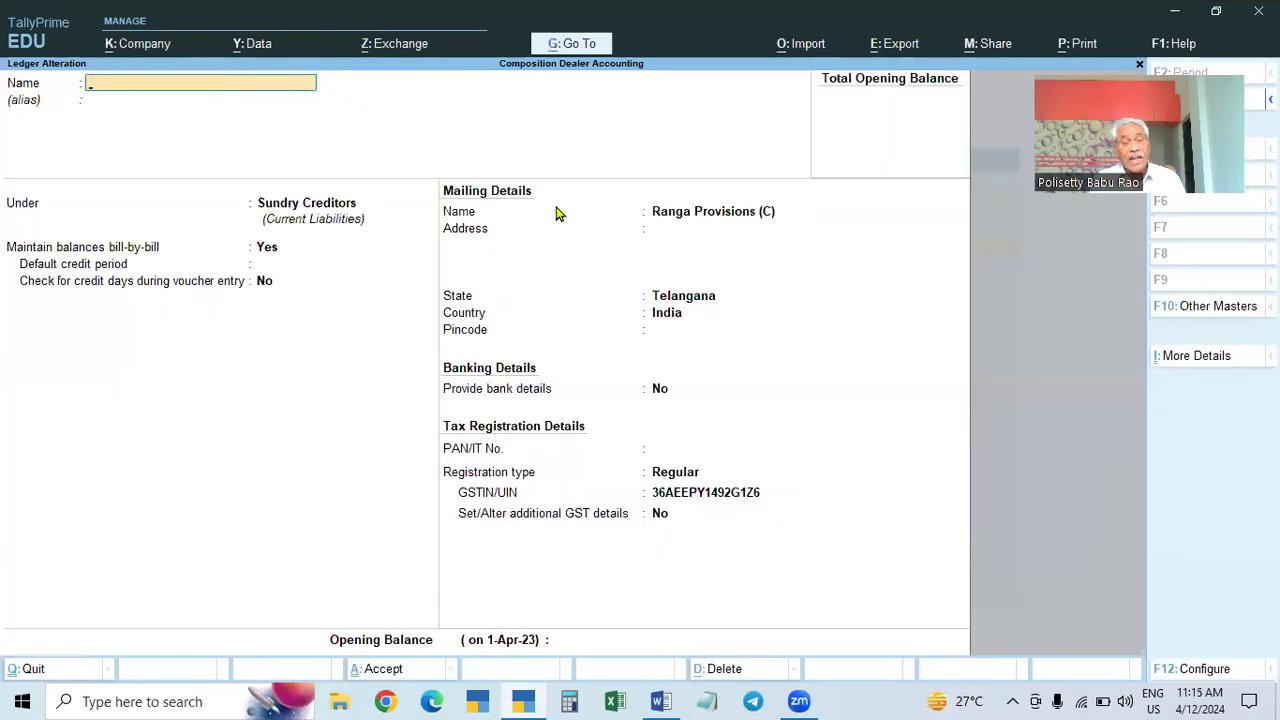
key("Escape")
key("y")
Step: Open the Regular Suppliers (C) ledger for alteration and examine its parent group, bill-by-bill balance settings and mailing state
key("Down")
key("Up")
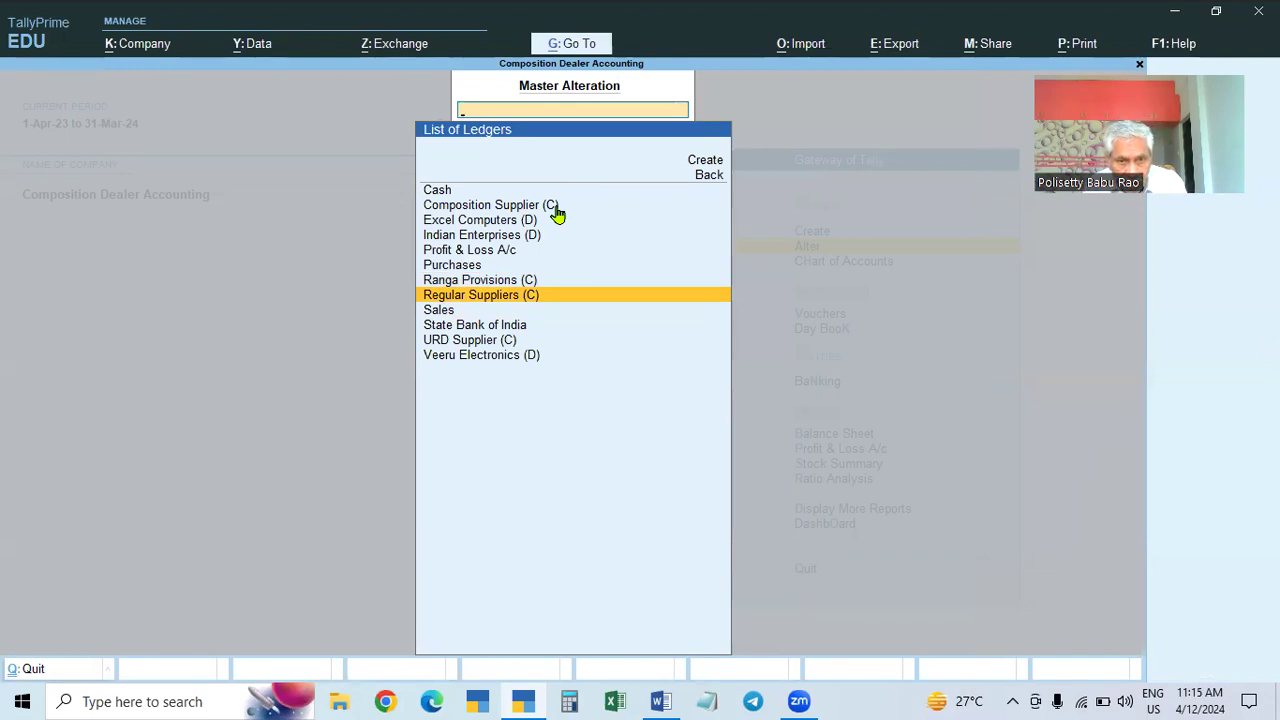
key("Return")
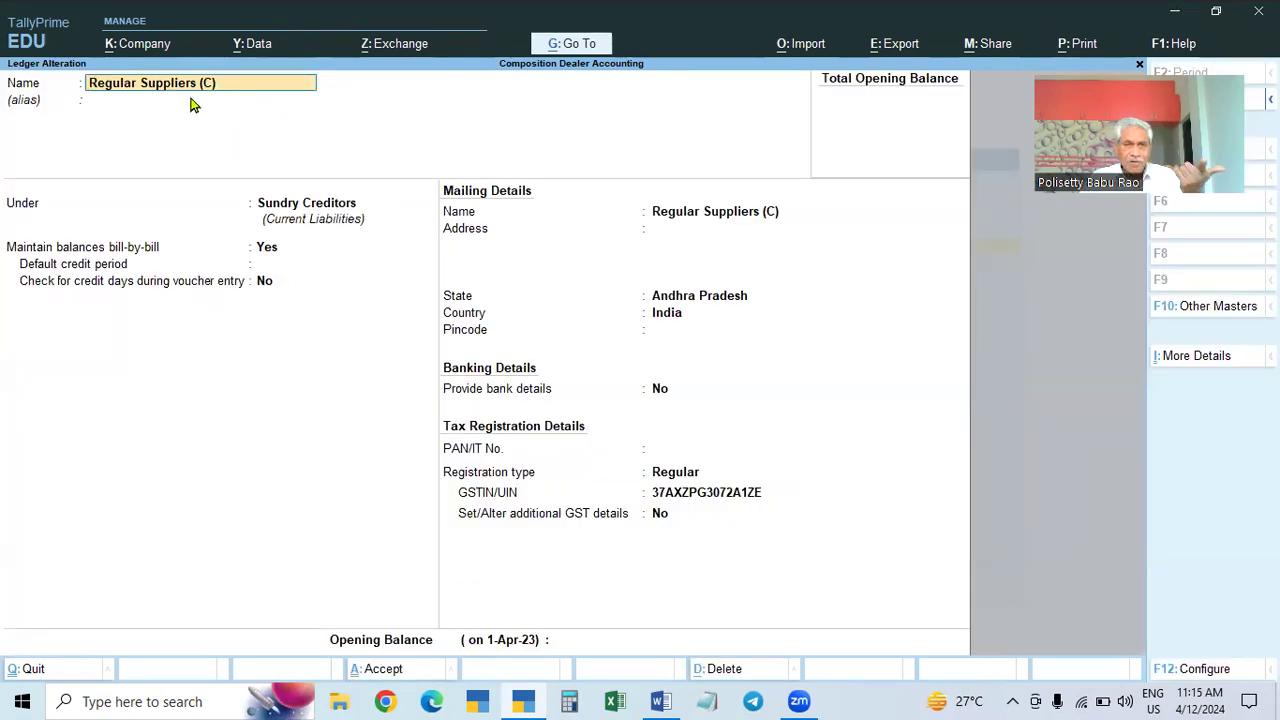
key("Return")
key("Return")
key("Return")
key("Return")
key("Return")
key("Return")
key("Return")
key("Return")
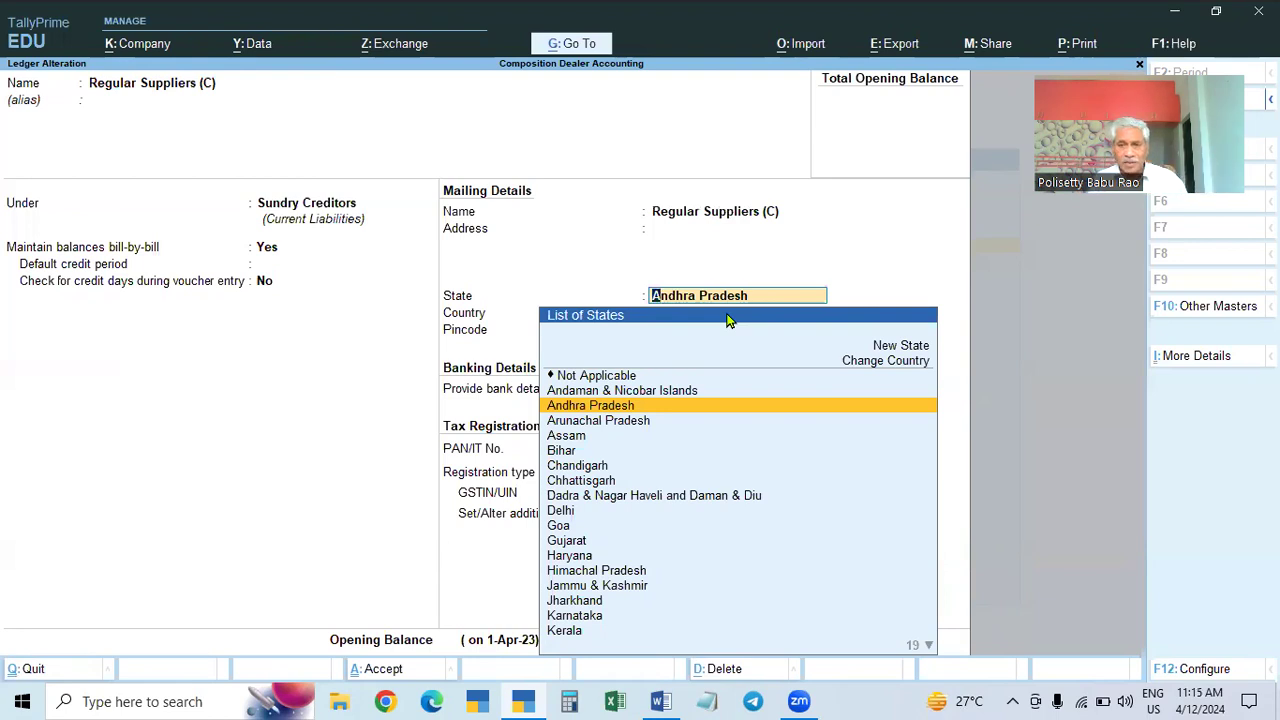
Step: Review the Regular Suppliers (C) ledger's banking details, GST registration type and GSTIN, and accept the ledger without changes
key("Return")
key("Return")
key("Return")
key("Return")
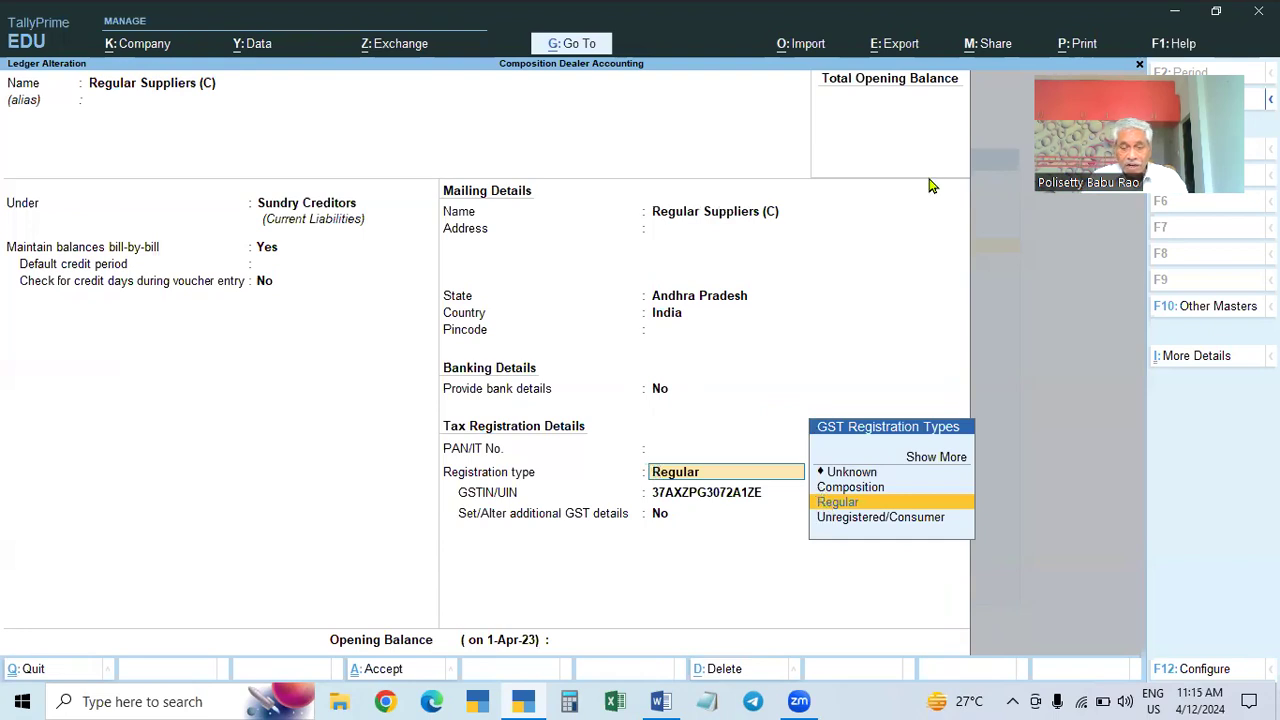
key("Return")
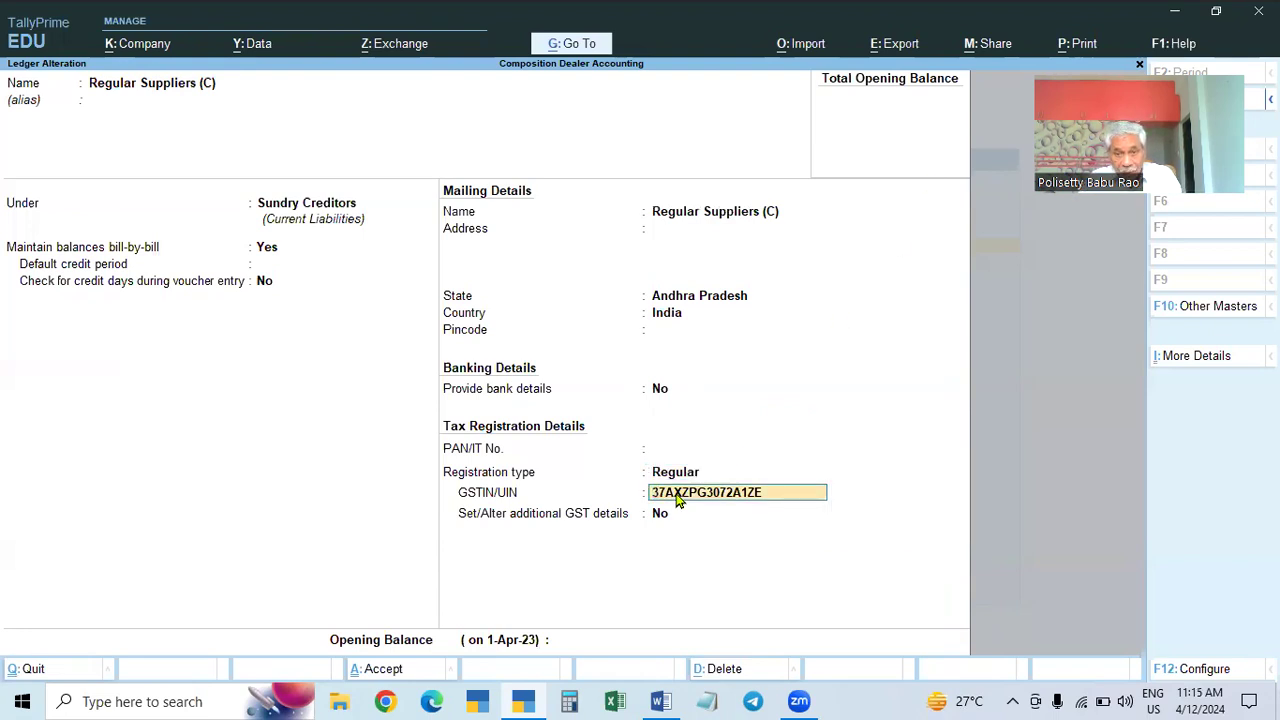
key("Return")
key("Return")
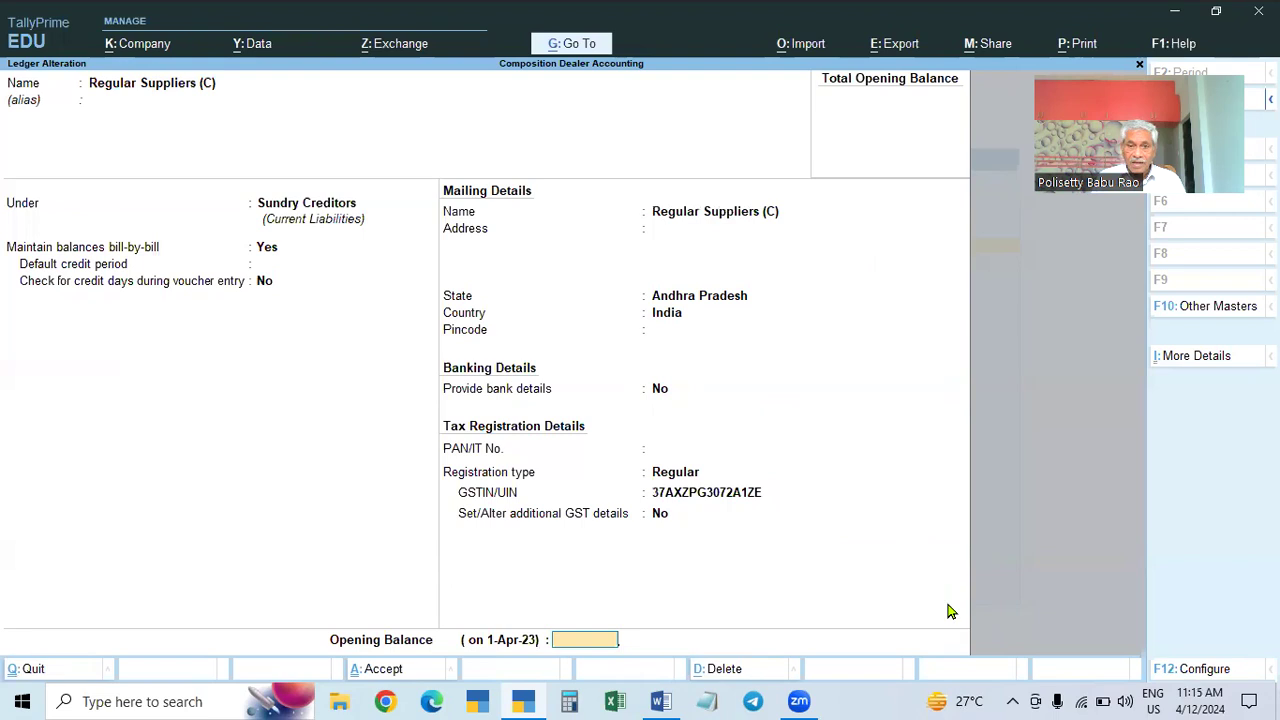
key("super+space")
key("Return")
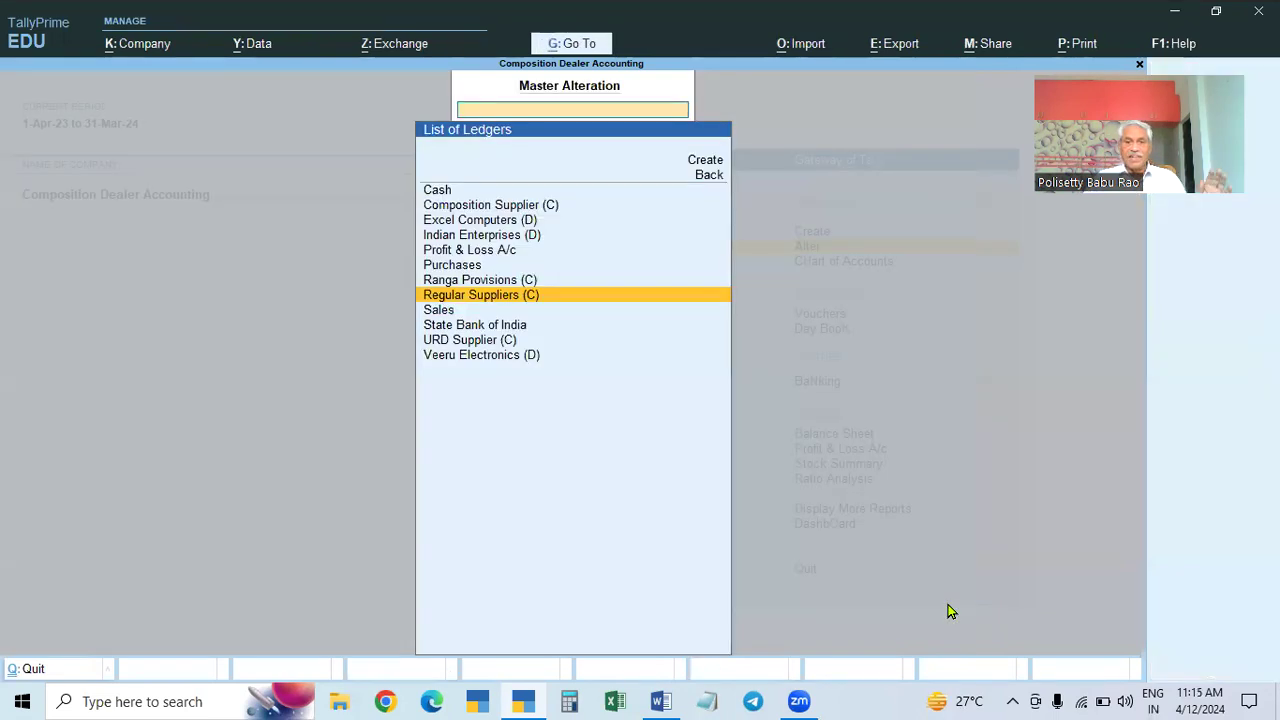
Step: Open the URD Supplier (C) ledger for alteration and examine its parent group and bill-by-bill balance settings
left_click(476, 344)
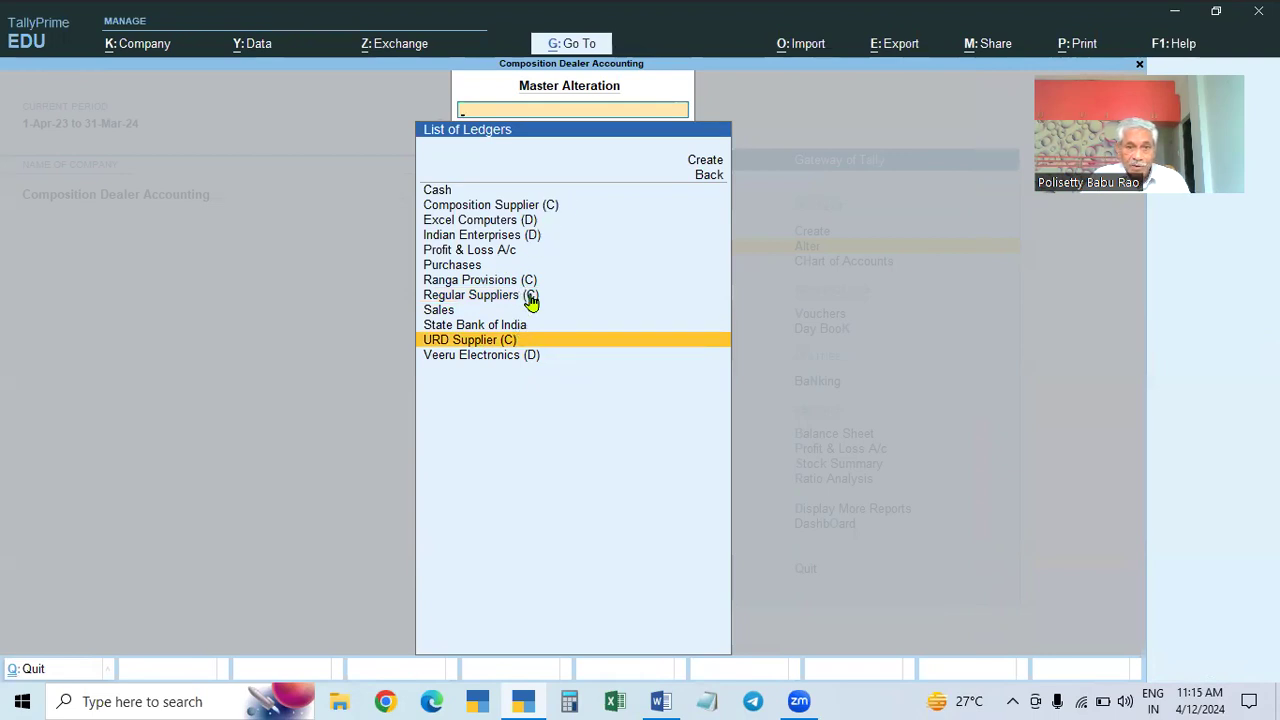
left_click(480, 345)
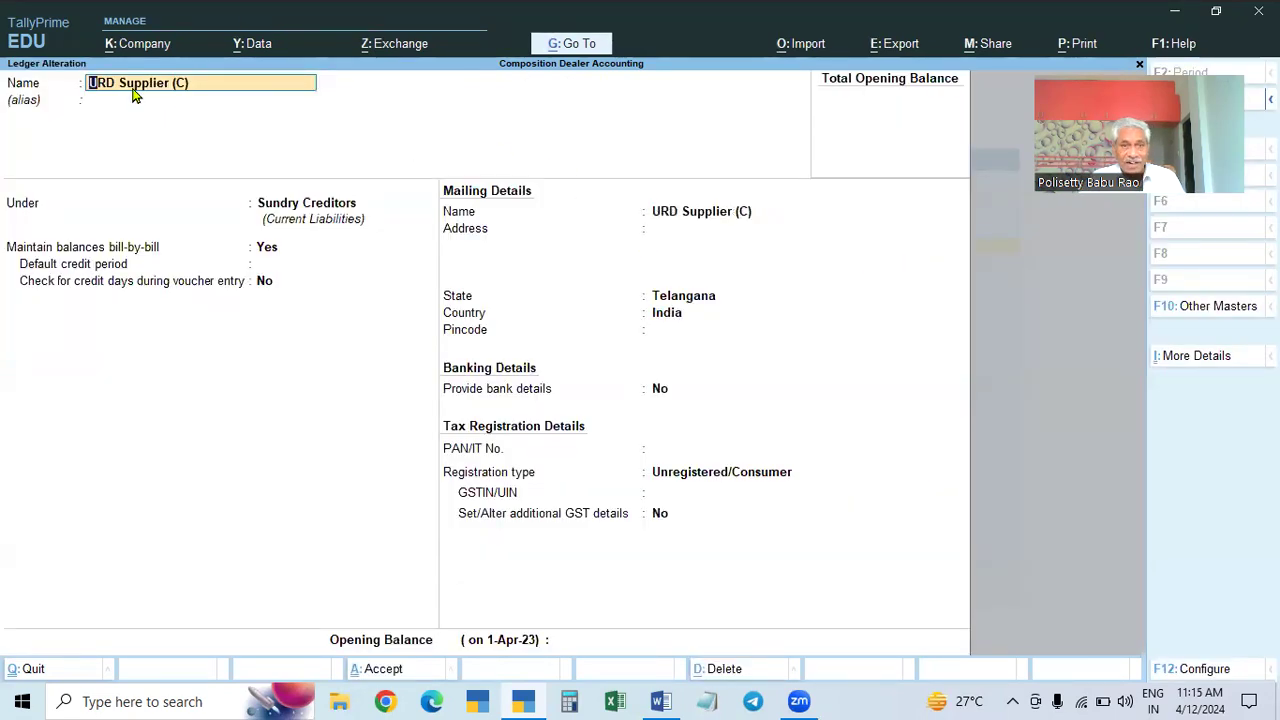
key("Return")
key("Return")
key("Return")
key("Return")
key("Return")
key("Return")
key("Return")
key("Return")
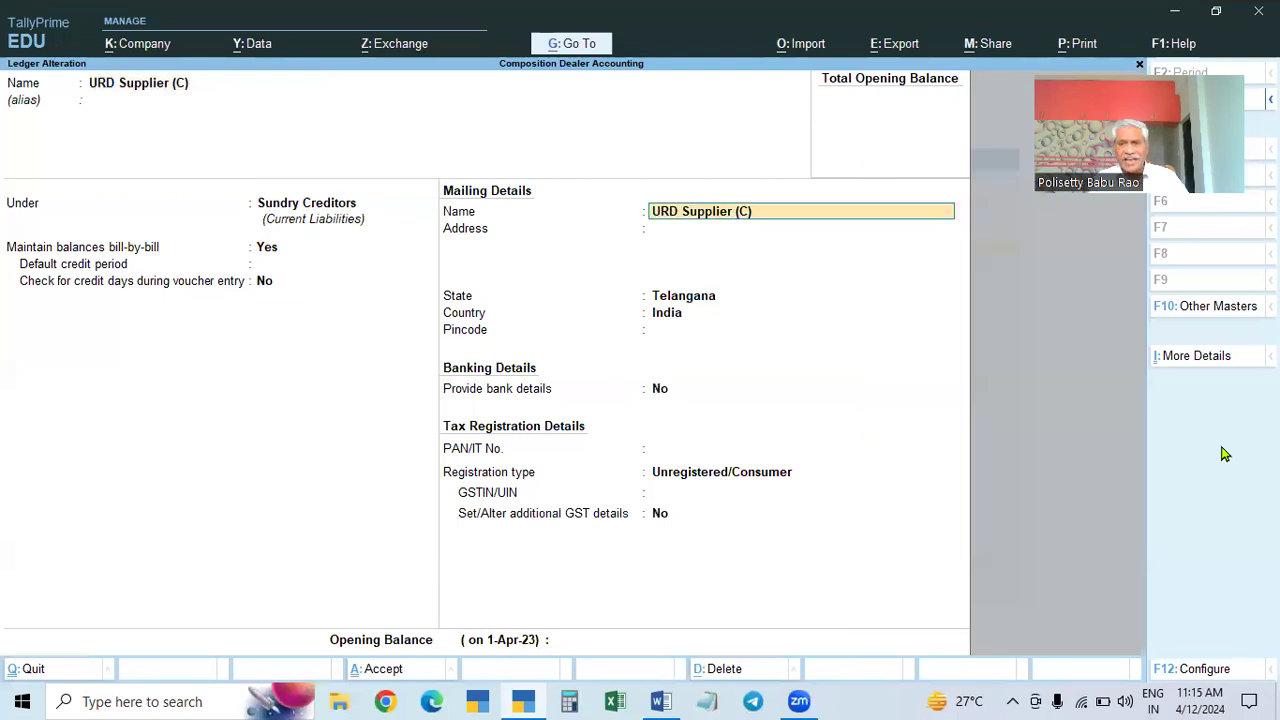
Step: Review the URD Supplier (C) ledger's mailing, banking and GST registration details, and accept the ledger without changes
key("Return")
key("Return")
key("Return")
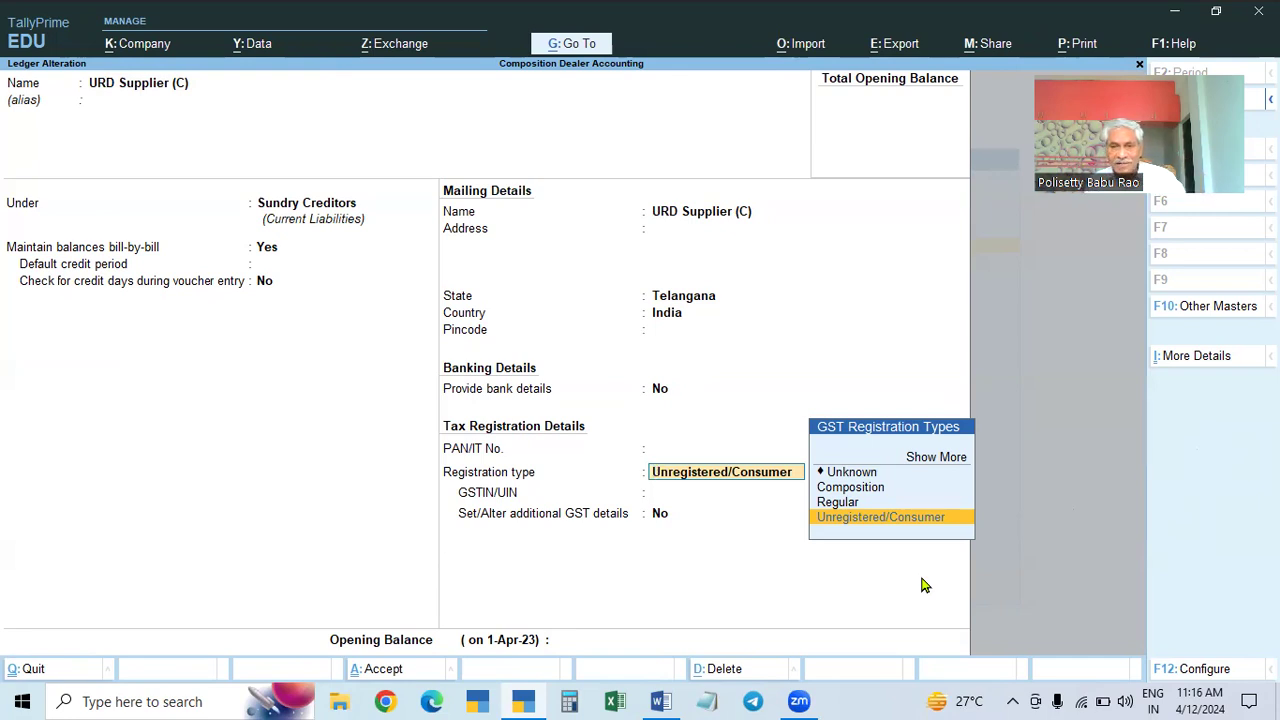
key("Return")
key("Return")
key("Return")
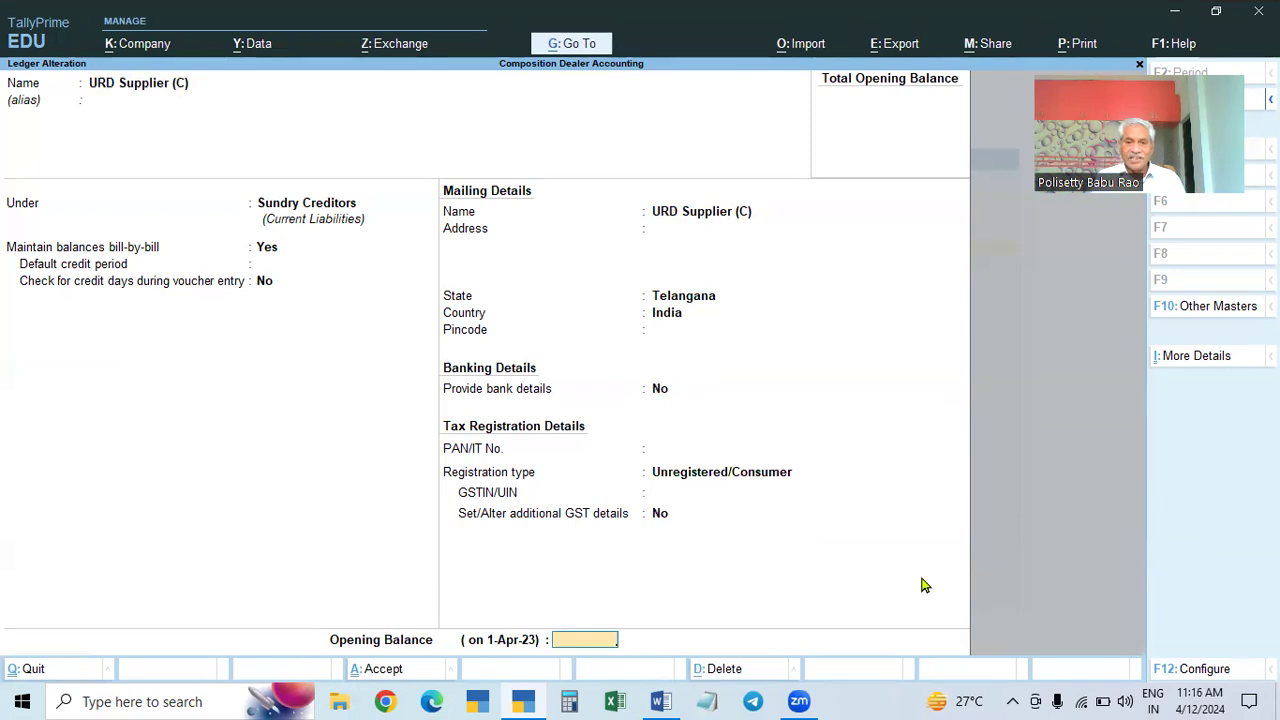
key("Return")
key("Return")
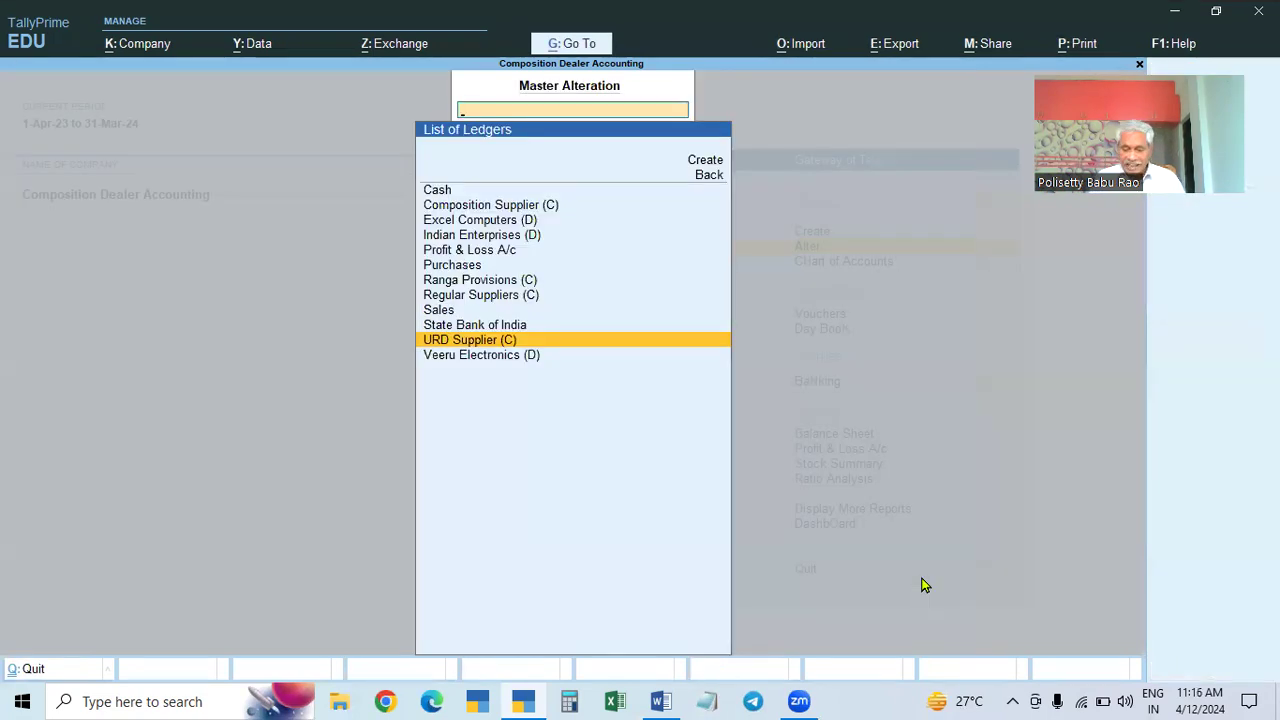
Step: Open the Excel Computers (D) ledger for alteration and examine its name and parent group
key("Up")
key("Up")
key("Up")
key("Up")
key("Up")
key("Up")
key("Up")
key("Up")
key("Up")
key("Down")
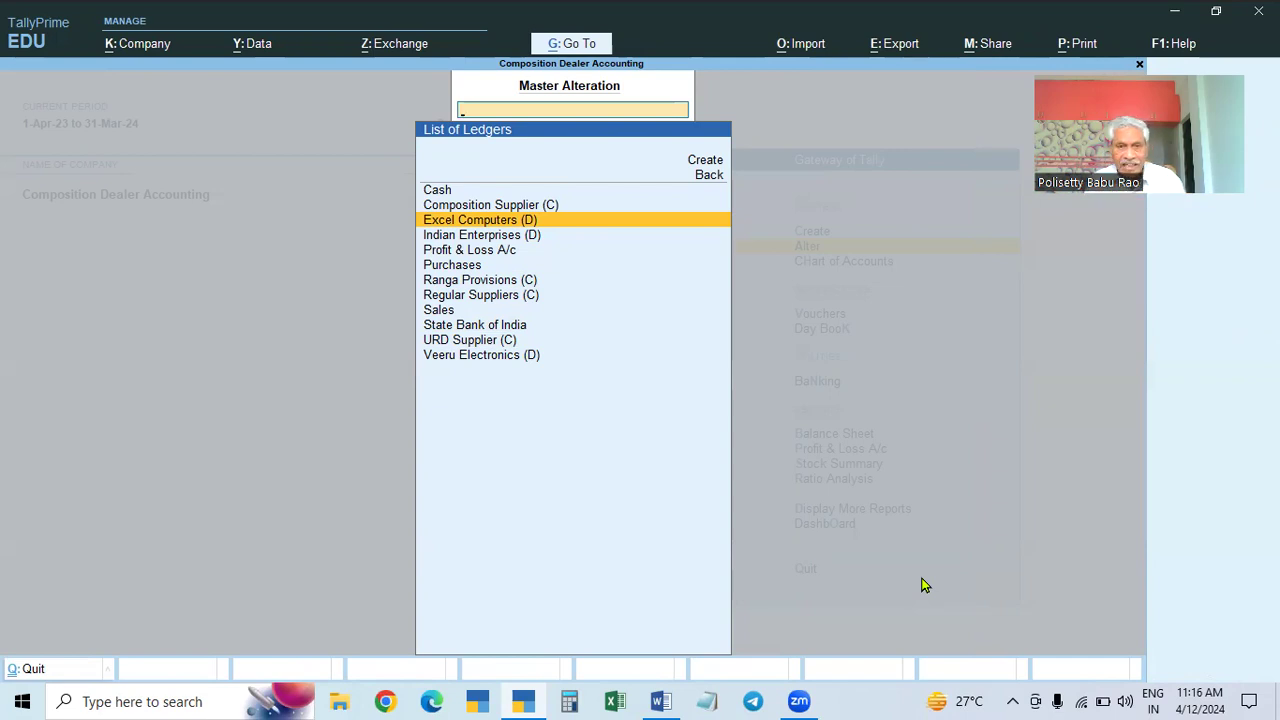
key("Return")
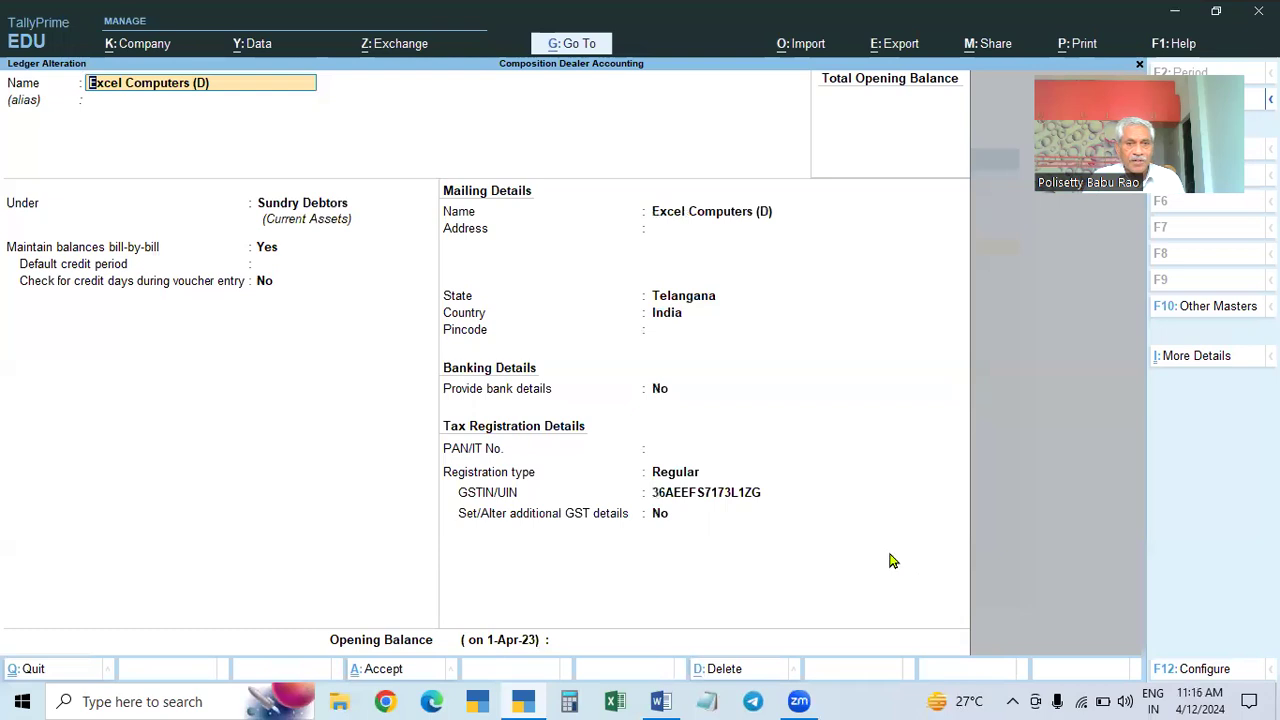
key("Return")
key("Return")
key("Return")
key("Return")
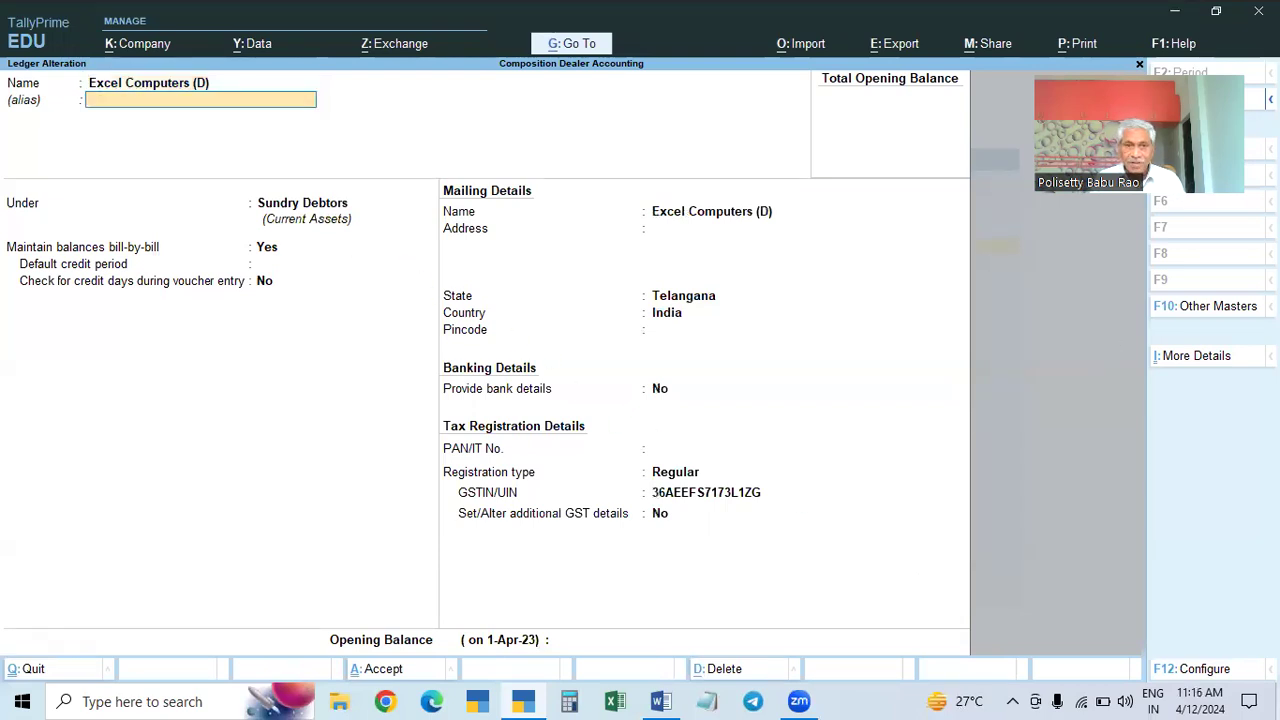
Step: Review the Excel Computers (D) ledger's mailing, banking and GST registration details, and accept the ledger without changes
key("Return")
key("Return")
key("Return")
key("Return")
key("Return")
key("Return")
key("Return")
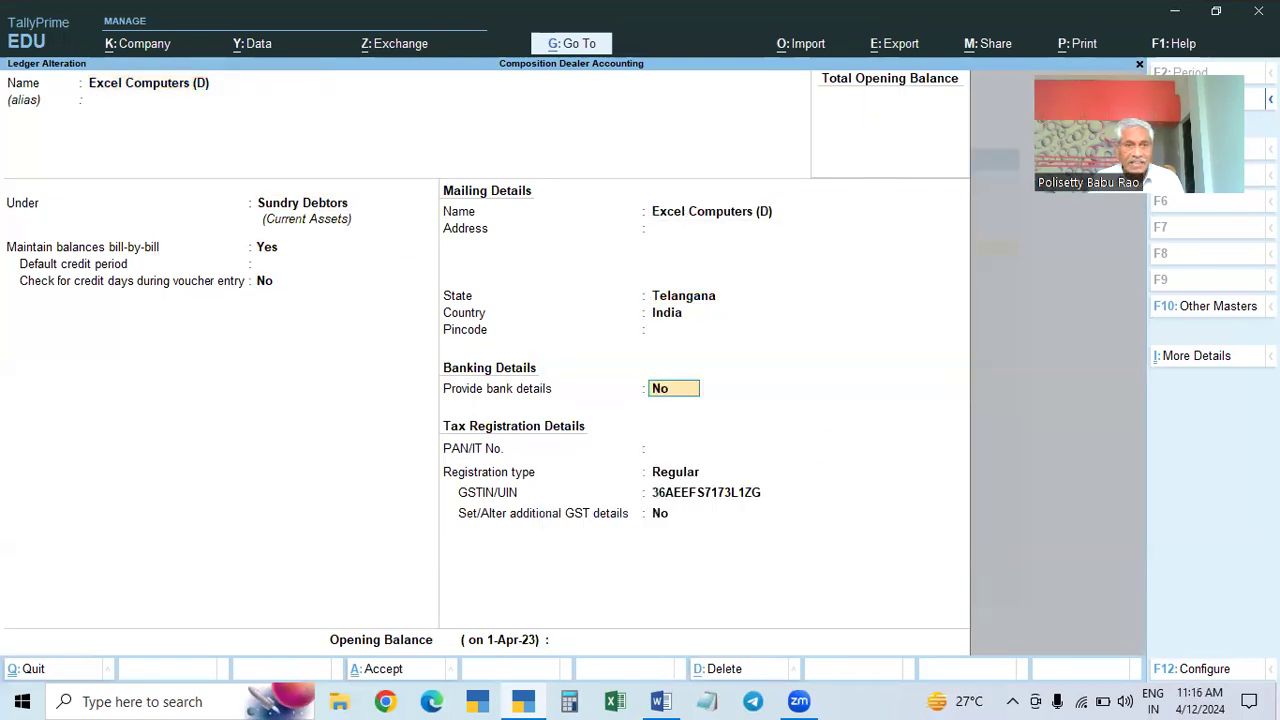
key("Return")
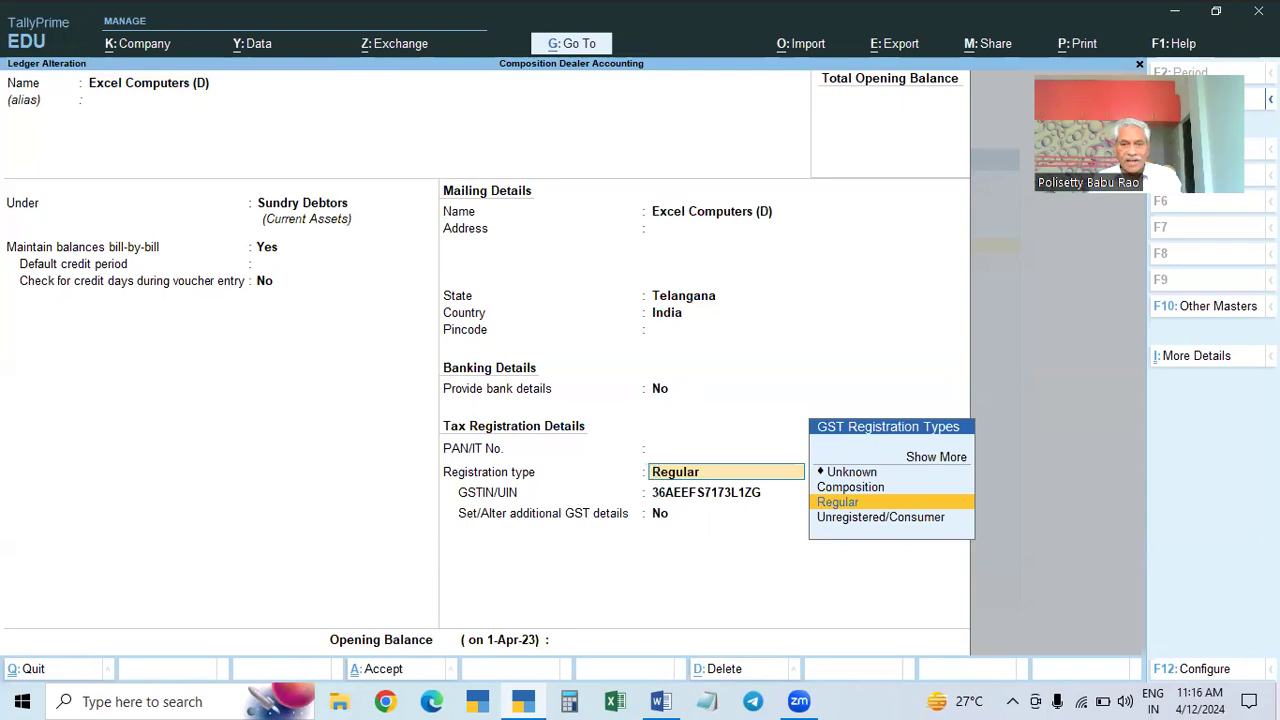
key("Return")
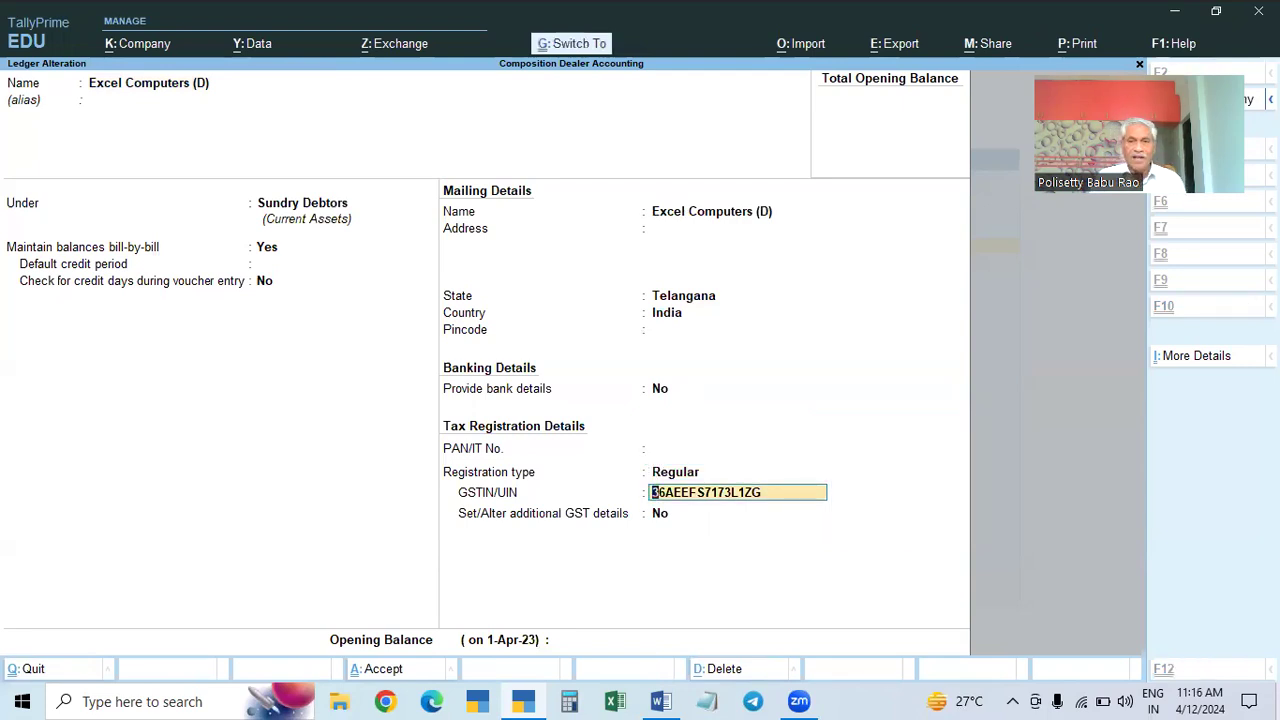
key("ctrl+a")
Step: Open the Indian Enterprises (D) ledger for alteration and examine its parent group and bill-by-bill balance settings
key("Down")
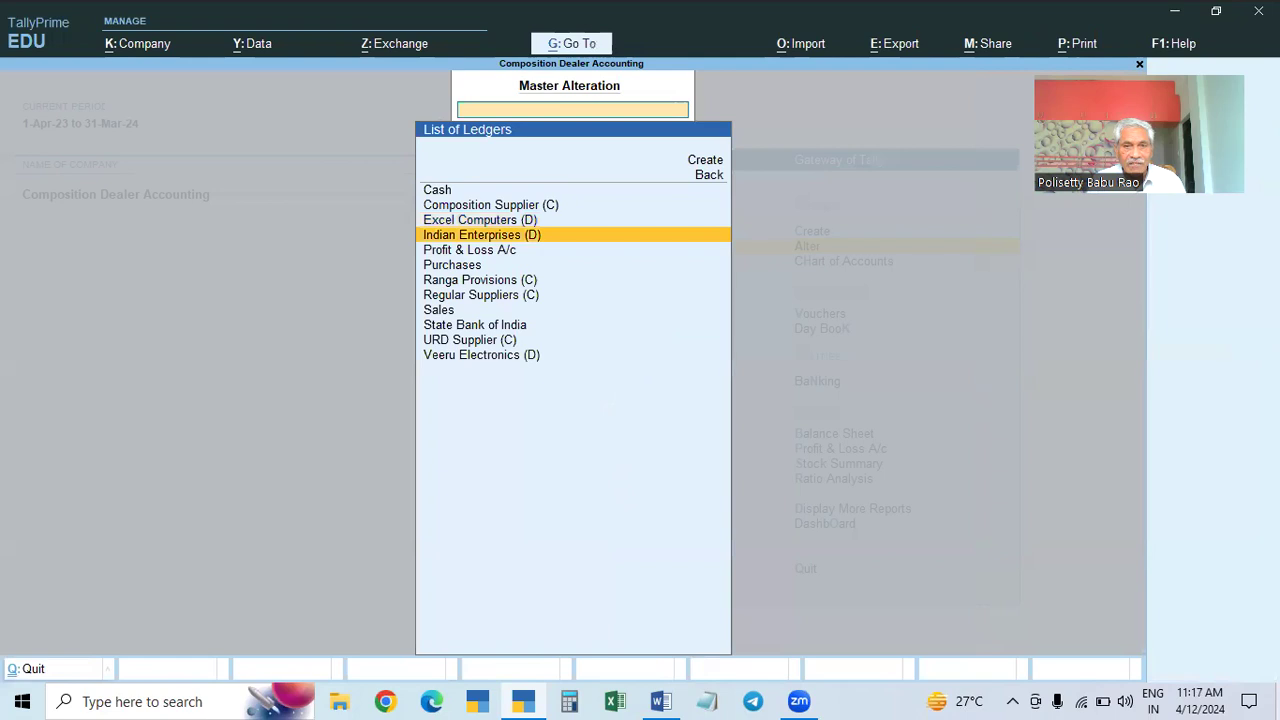
key("Return")
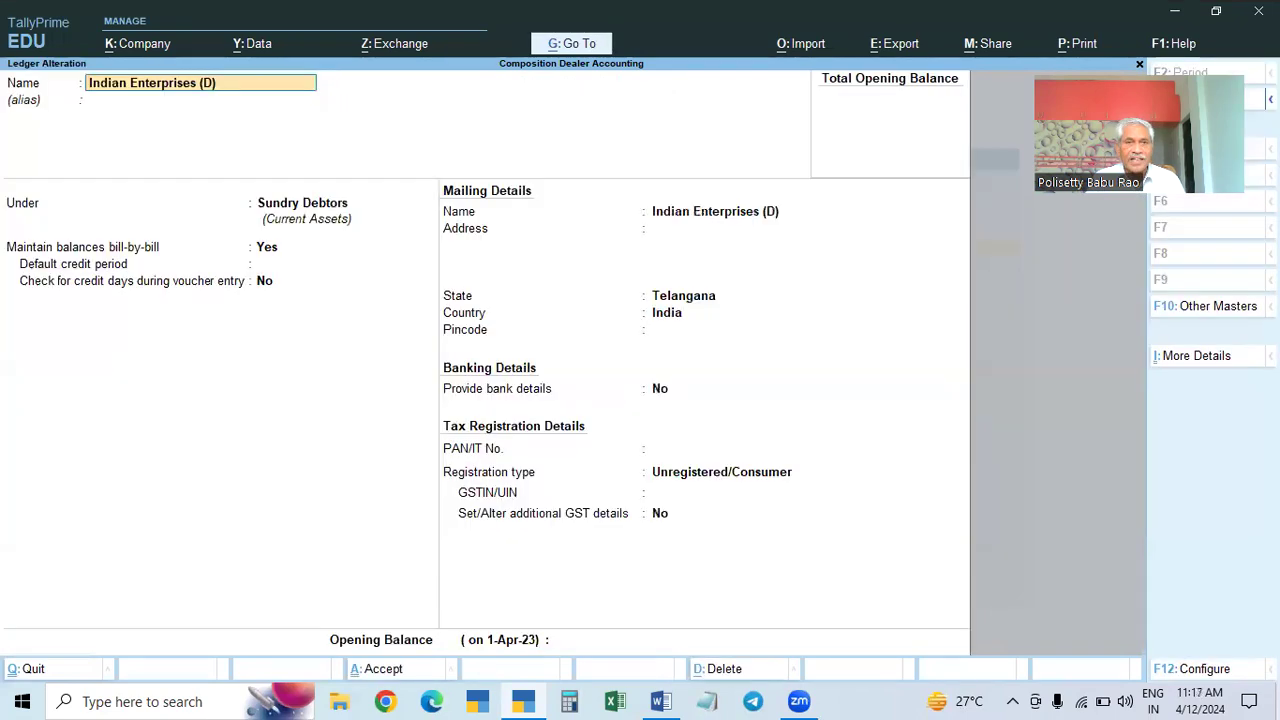
key("Return")
key("Return")
key("Return")
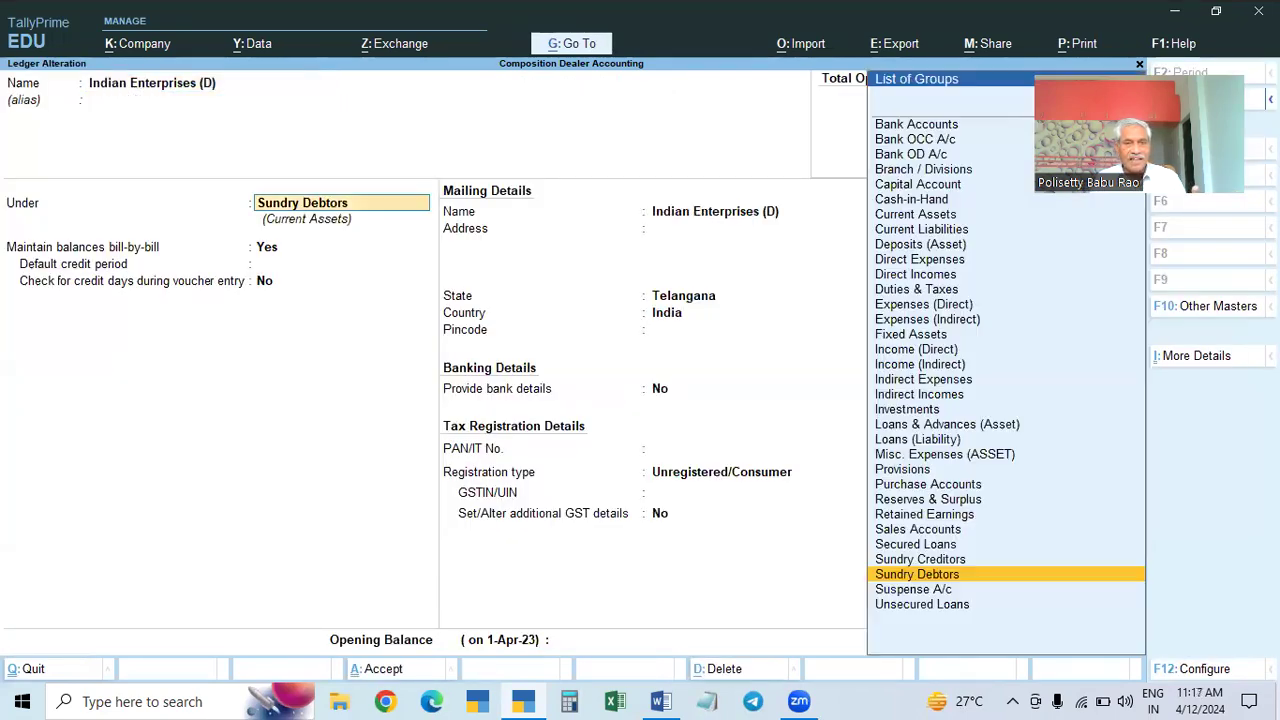
key("Return")
key("Return")
key("Return")
key("Return")
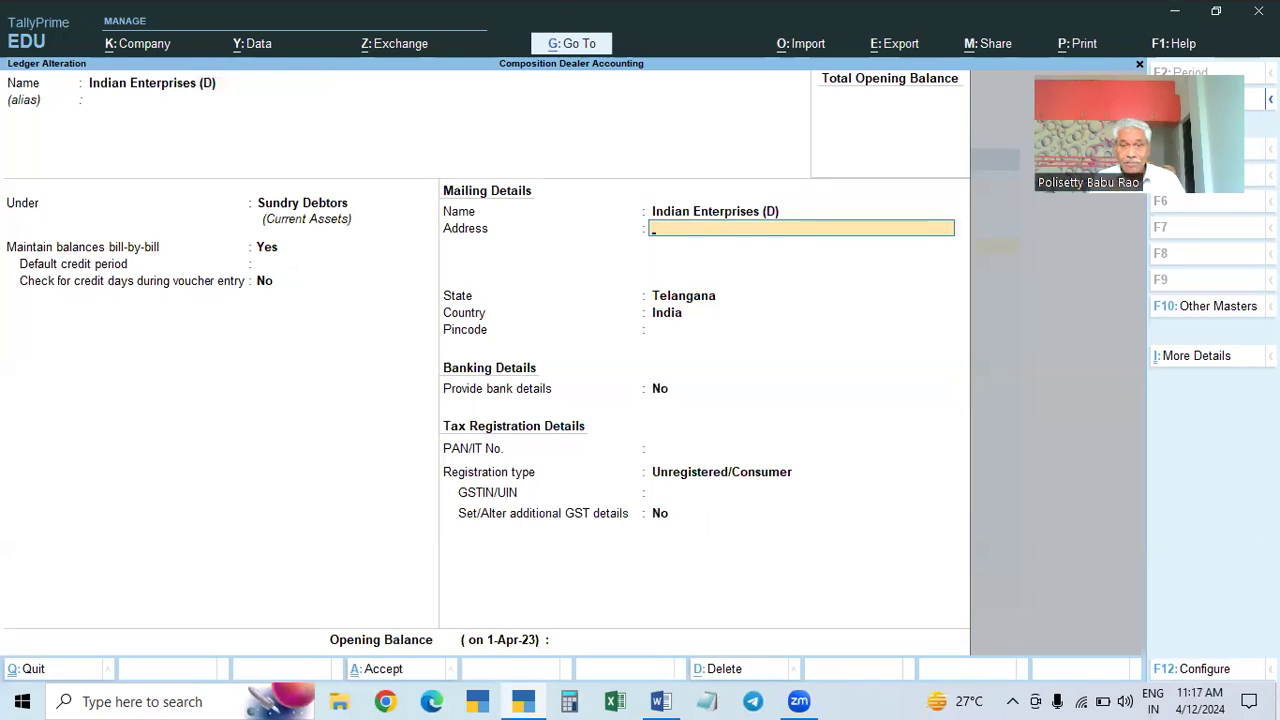
Step: Review the Indian Enterprises (D) ledger's mailing, banking and GST registration details, and accept the ledger without changes
key("Return")
key("Return")
key("Return")
key("Return")
key("Return")
key("Return")
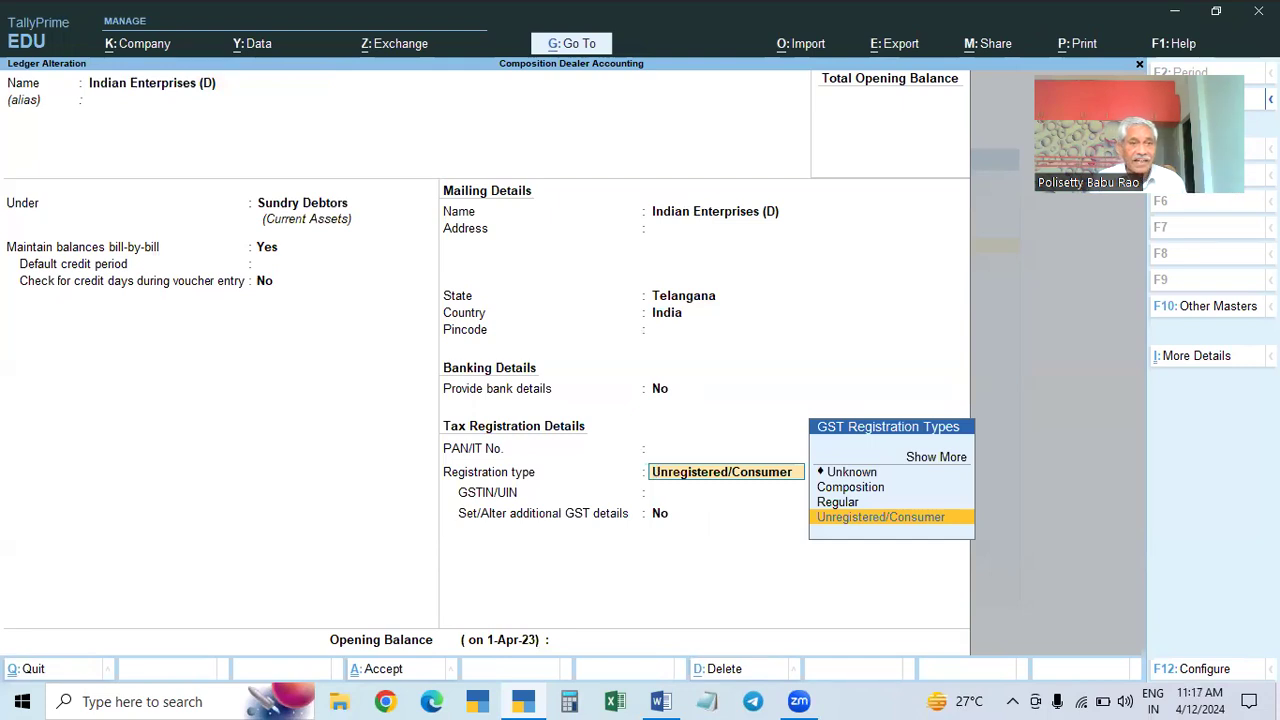
key("Return")
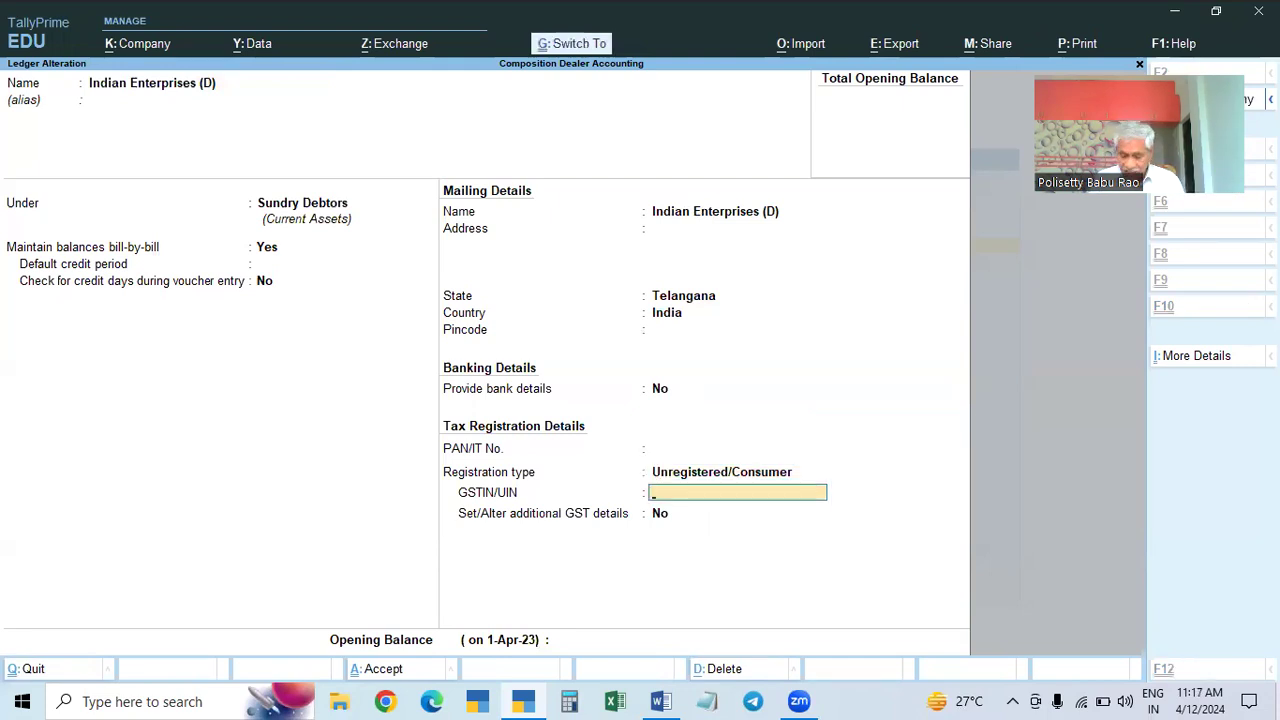
key("ctrl+a")
Step: Open the Veeru Electronics (D) ledger for alteration
key("Down")
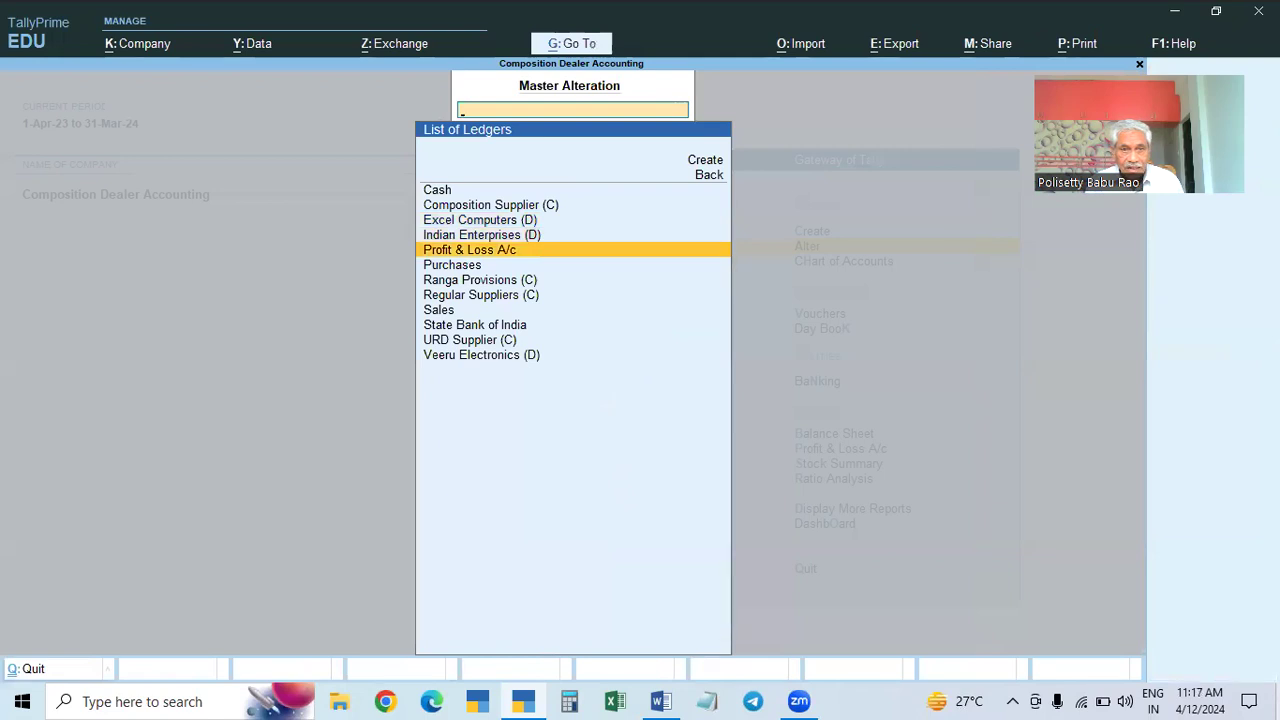
key("Up")
key("Down")
key("Down")
key("Down")
key("Down")
key("Down")
key("Down")
key("Down")
key("Down")
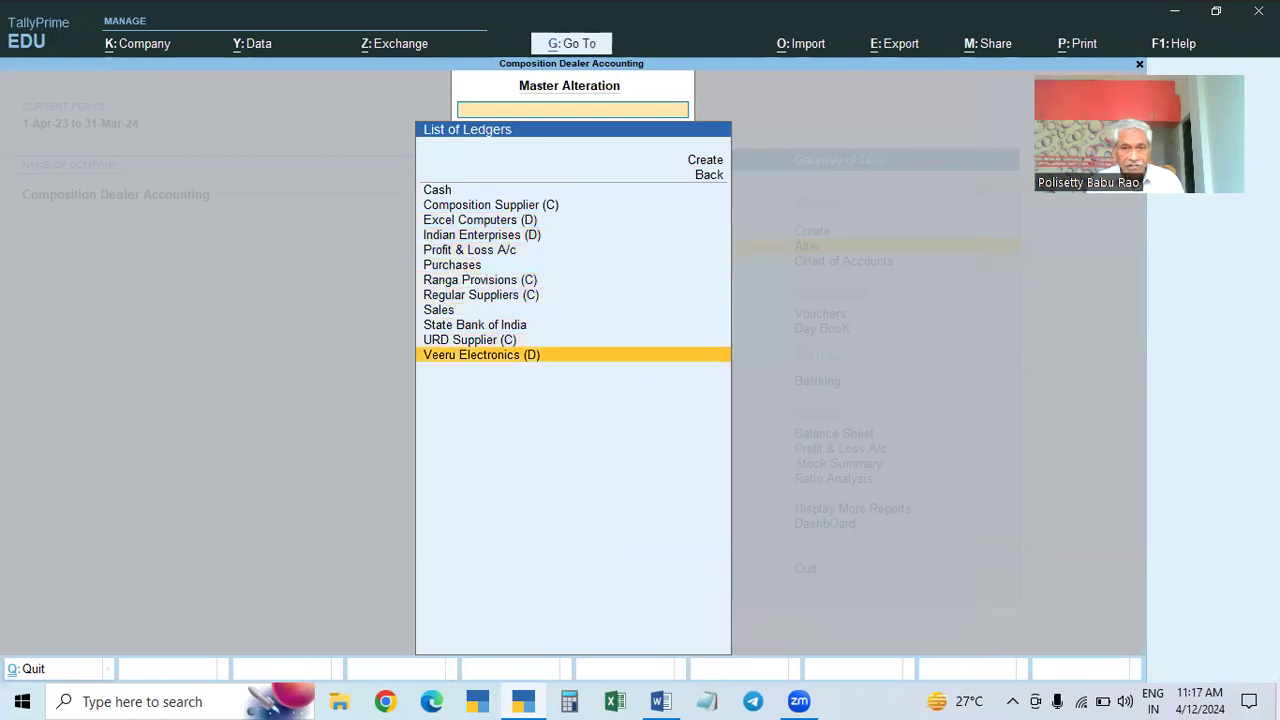
key("Return")
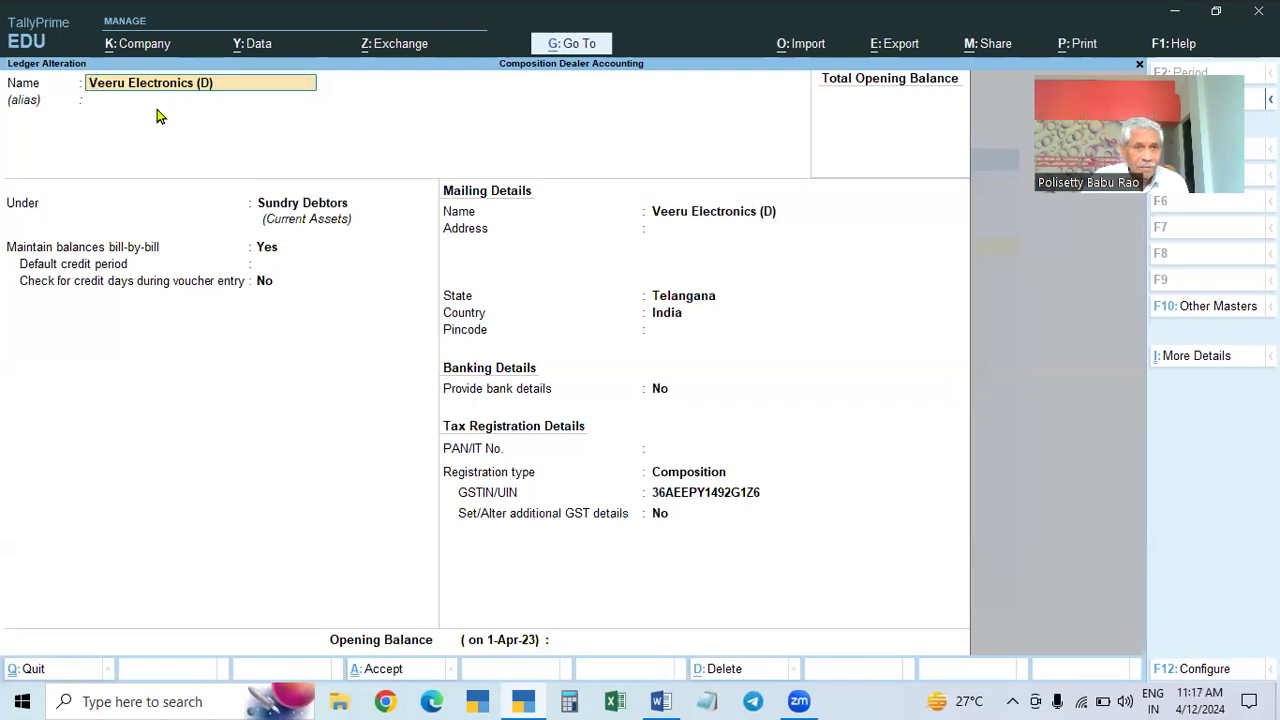
Step: Review the Veeru Electronics (D) ledger's parent group, balance, mailing and banking details up to its GST registration type
key("Return")
key("Return")
key("Return")
key("Return")
key("Return")
key("Return")
key("Return")
key("Return")
key("Return")
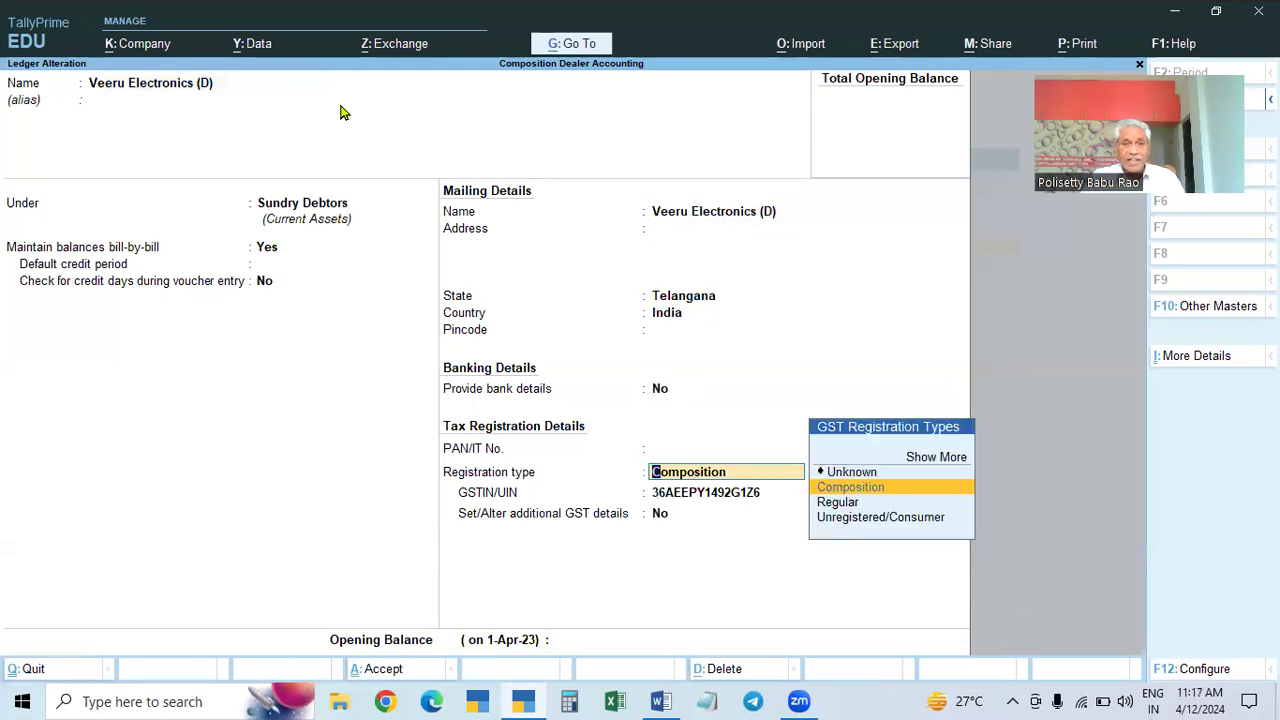
Step: Select Composition as the Veeru Electronics (D) ledger's registration type and accept the ledger
left_click(885, 488)
key("Return")
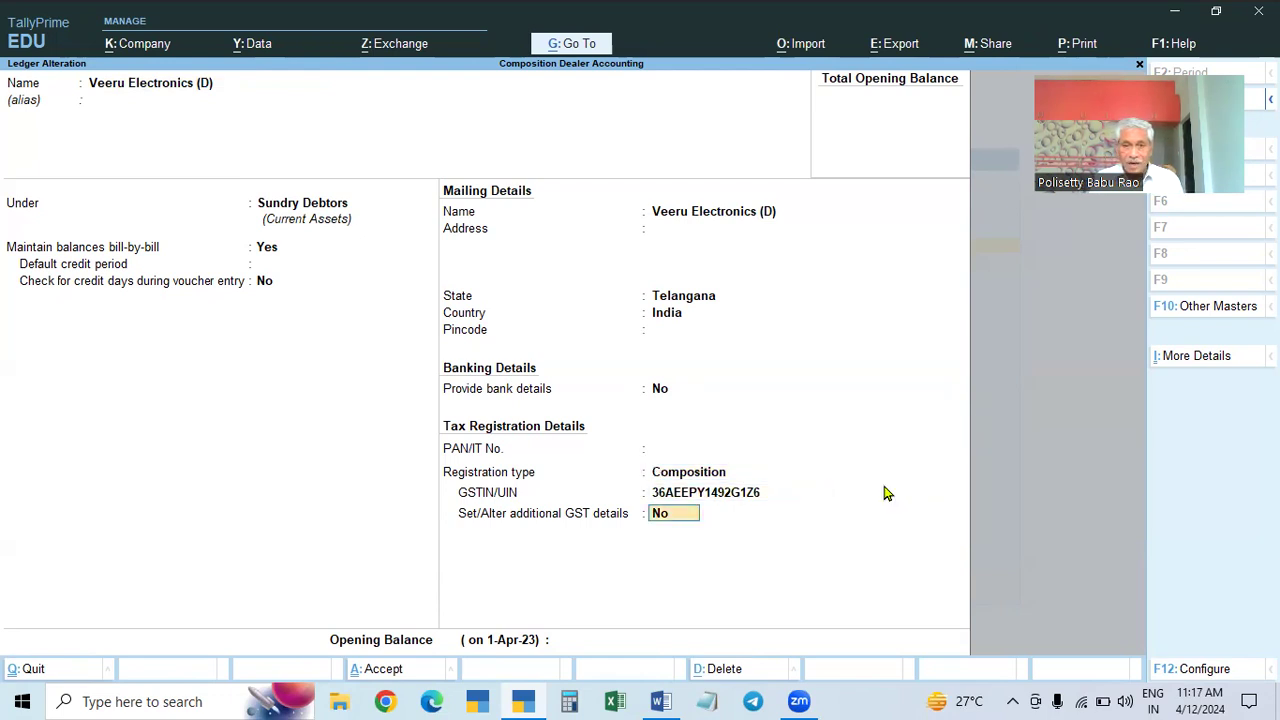
key("ctrl")
key("ctrl+a")
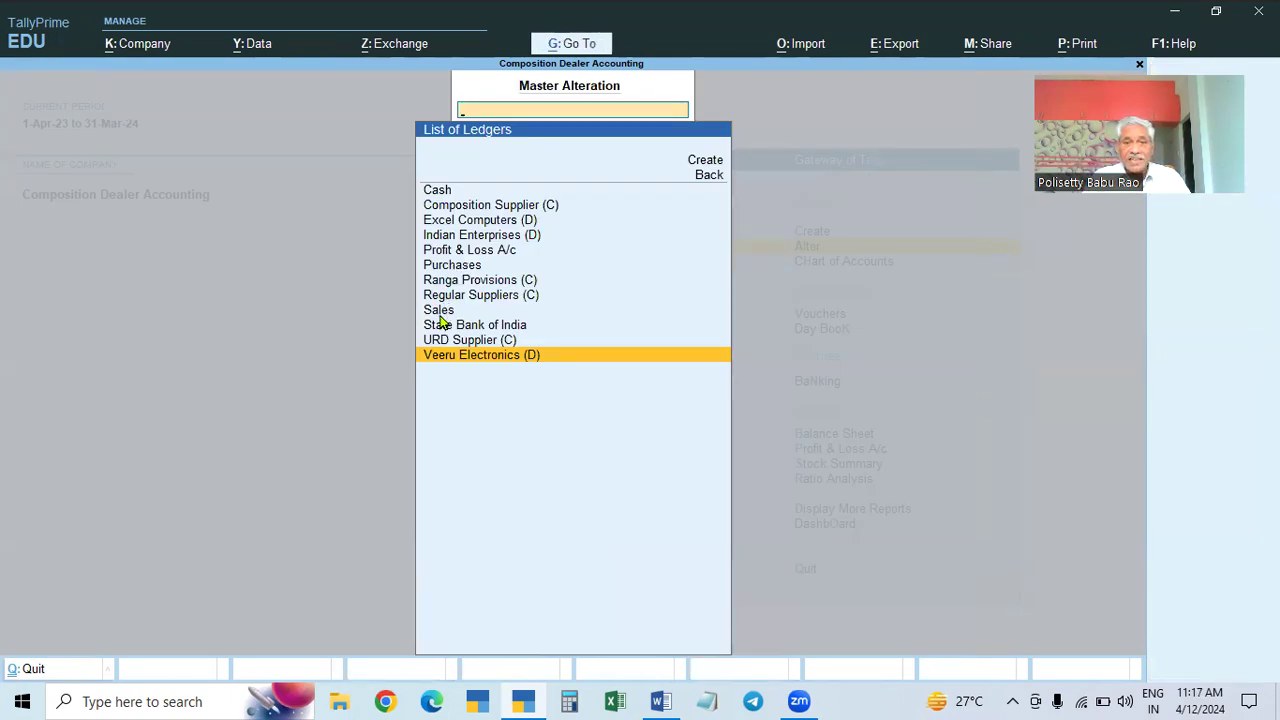
Step: Open the Purchases ledger, review its parent group and GST applicability, and accept the ledger
left_click(460, 264)
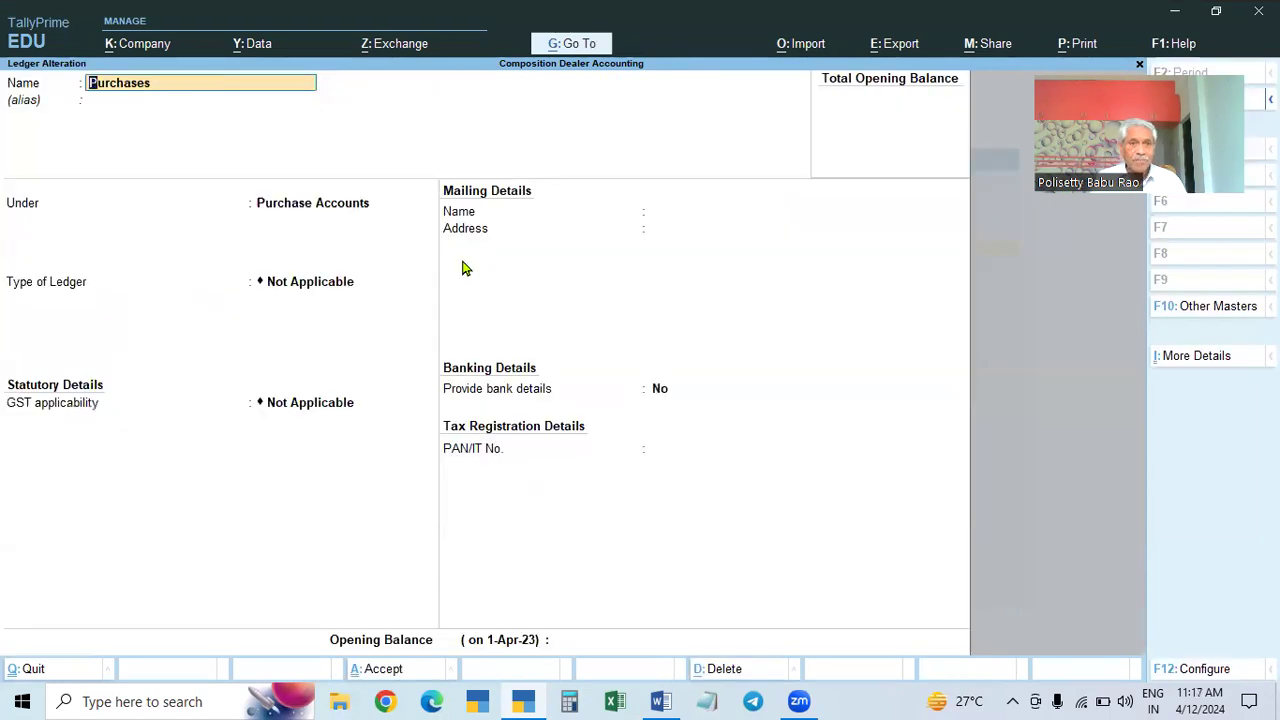
key("Return")
key("Return")
key("Return")
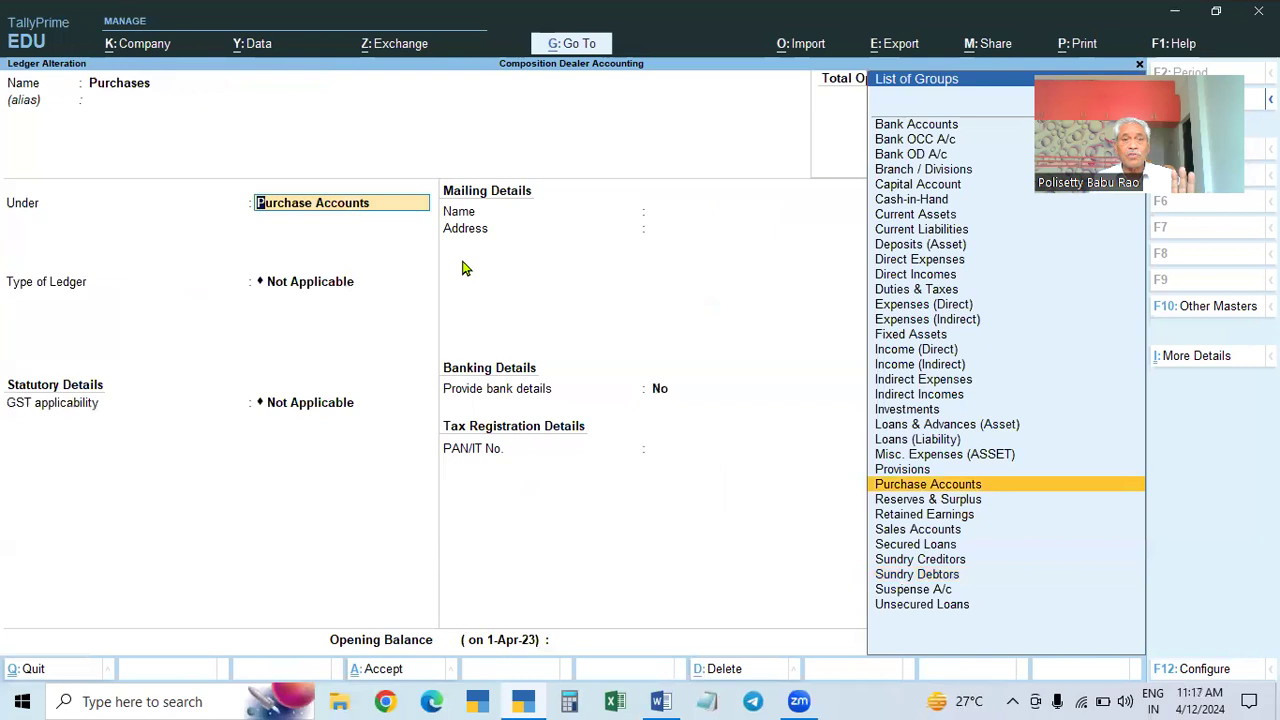
key("Return")
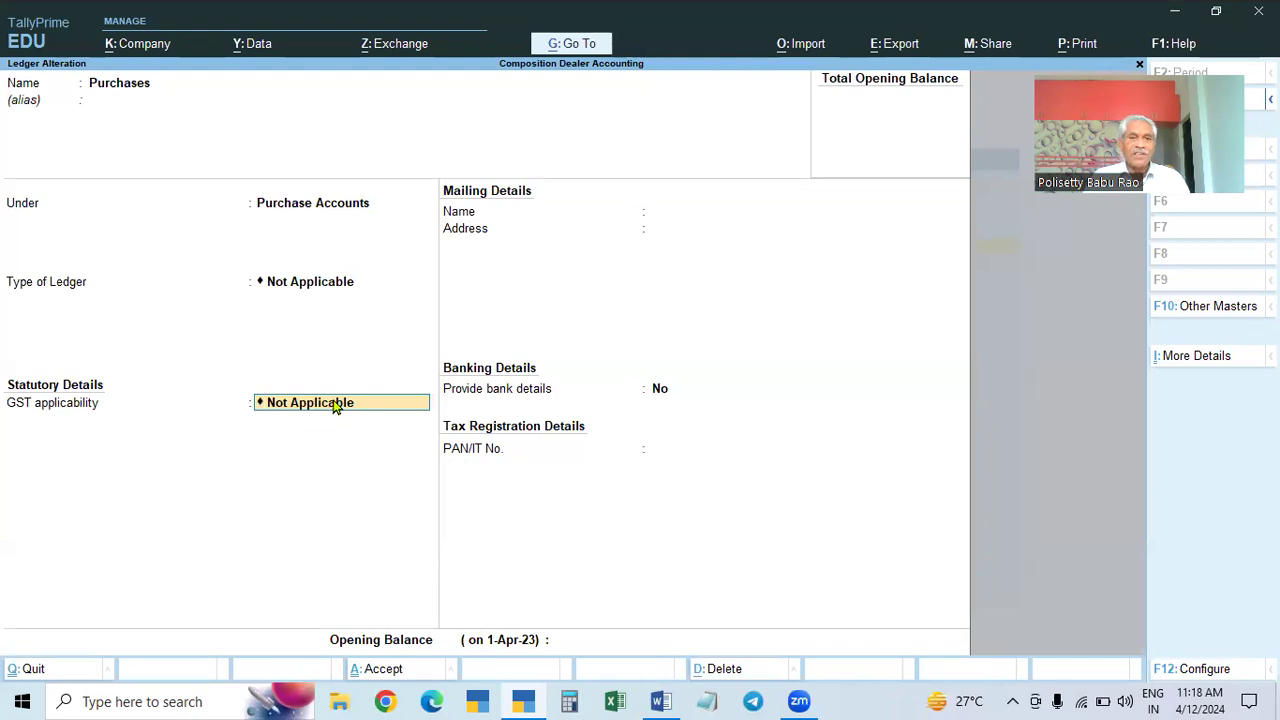
key("Return")
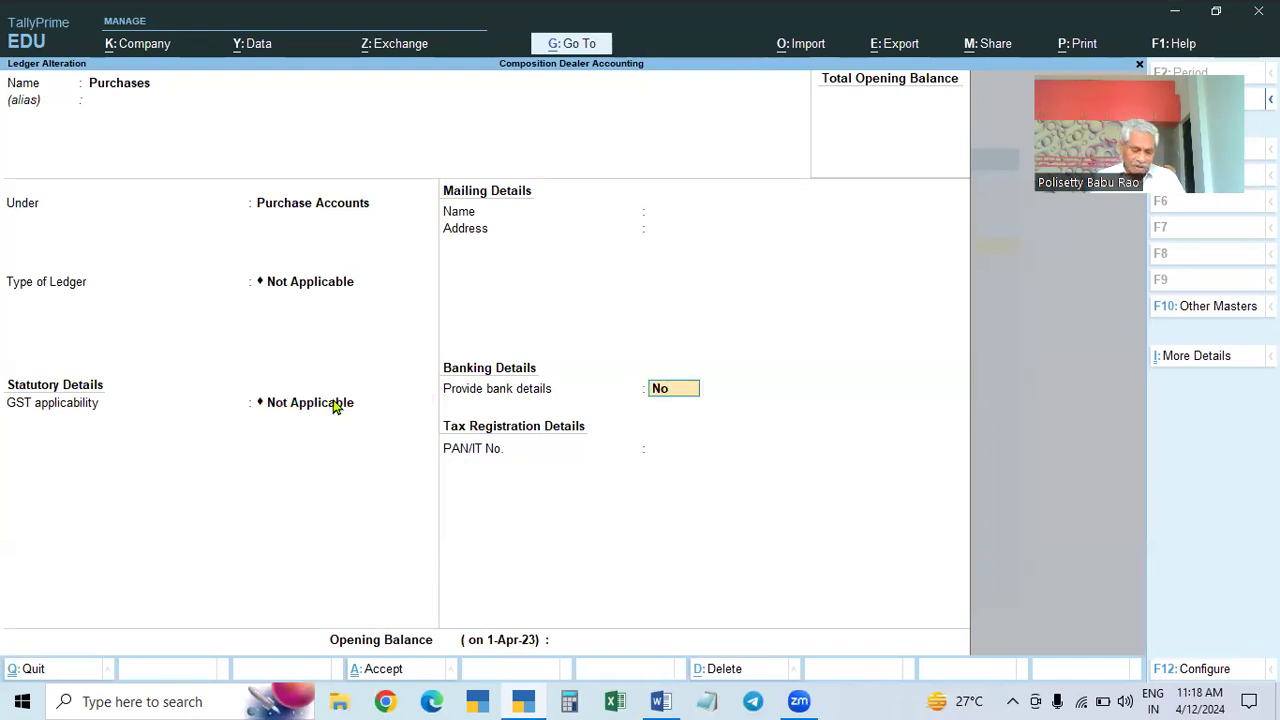
key("ctrl+a")
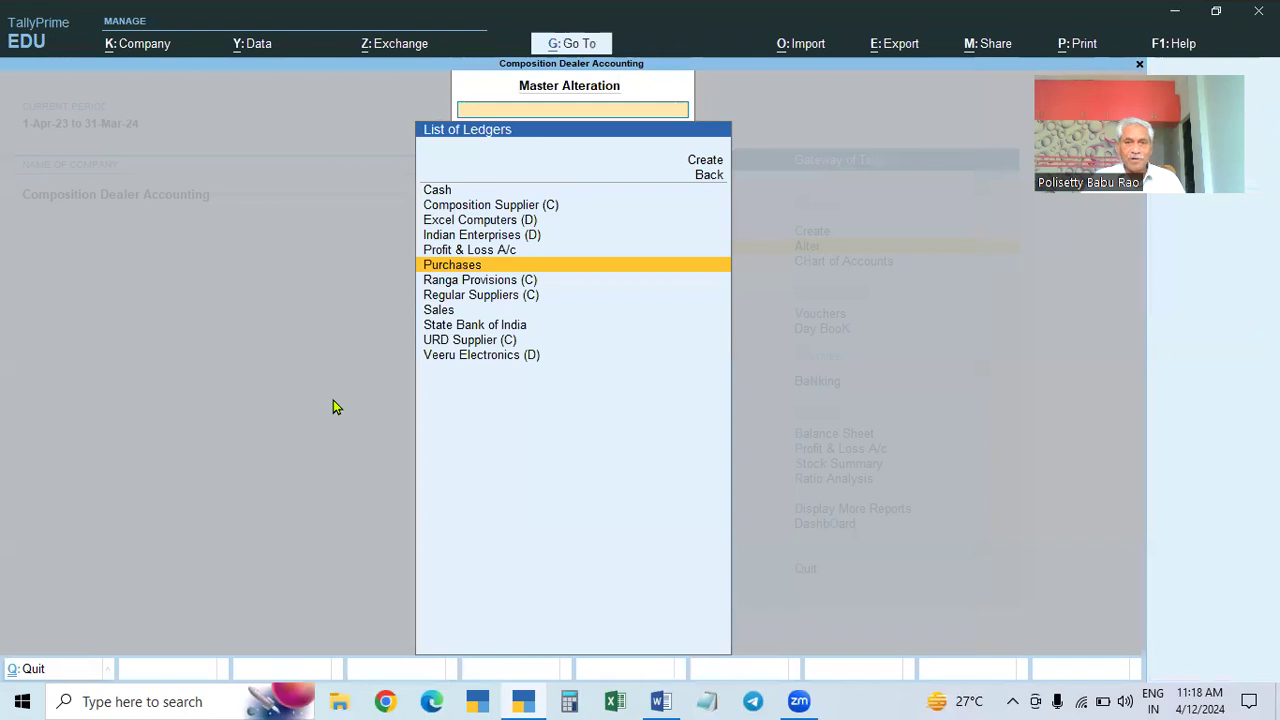
Step: Open the Sales ledger for alteration and review its parent group and ledger type up to GST applicability
key("Down")
key("Down")
key("Down")
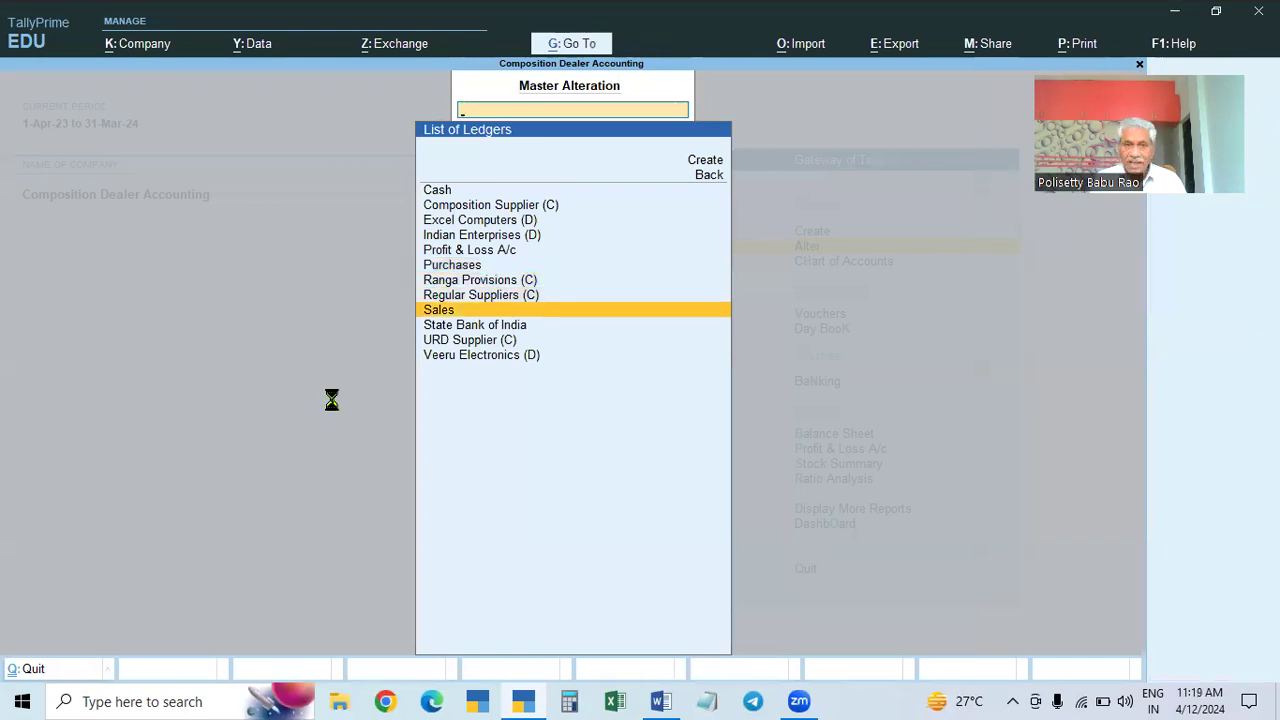
key("Return")
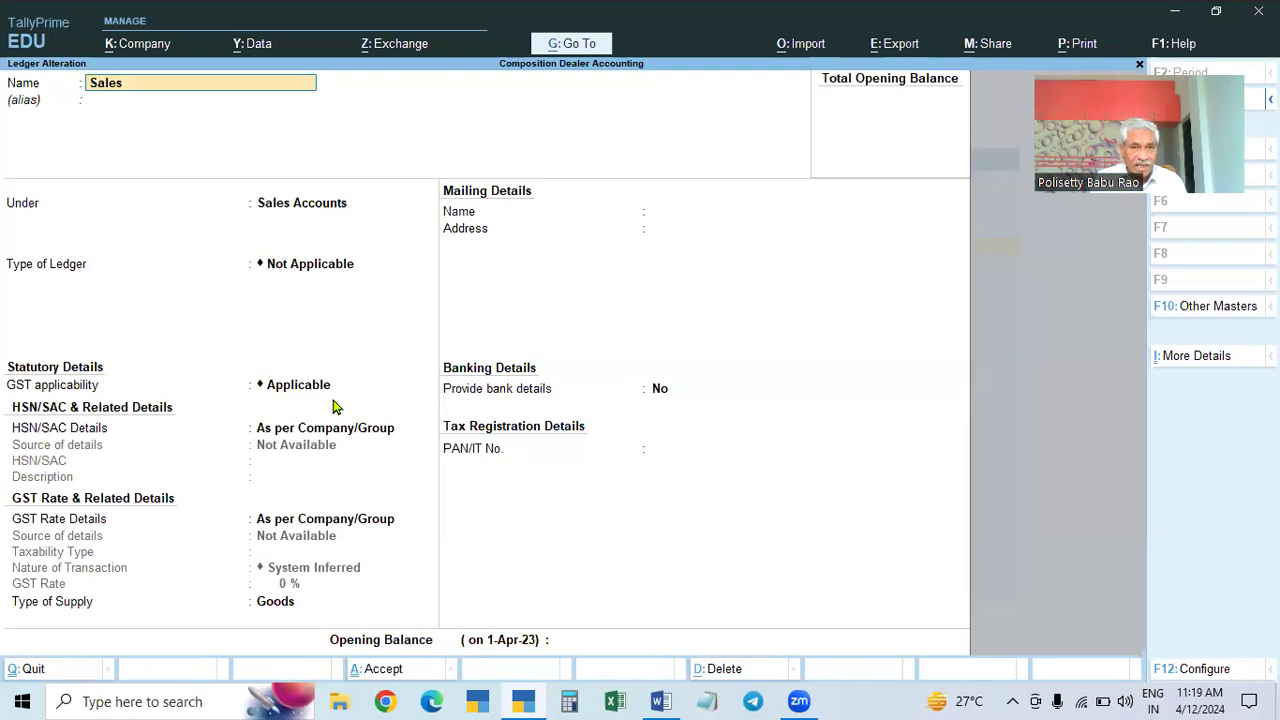
key("Return")
key("Return")
key("Return")
key("Return")
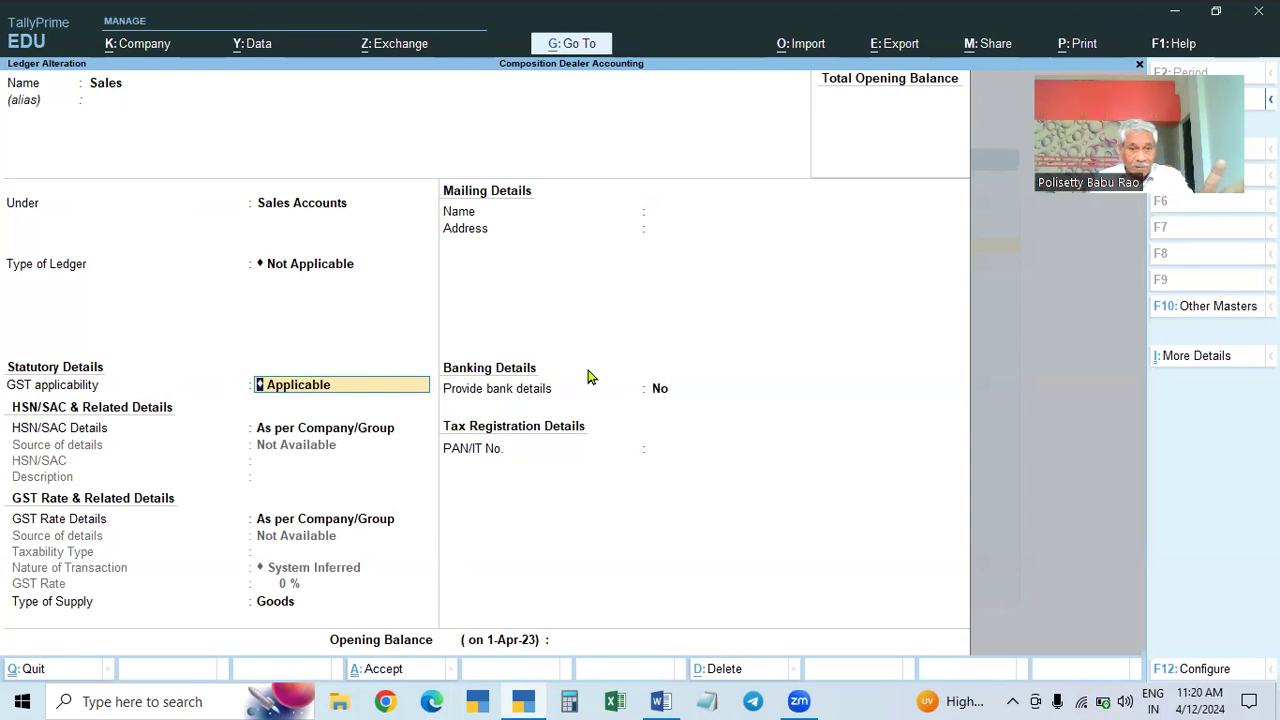
Step: Review the Sales ledger's HSN/SAC details, GST rate details and type of supply, and accept the ledger
key("Return")
key("Return")
key("Return")
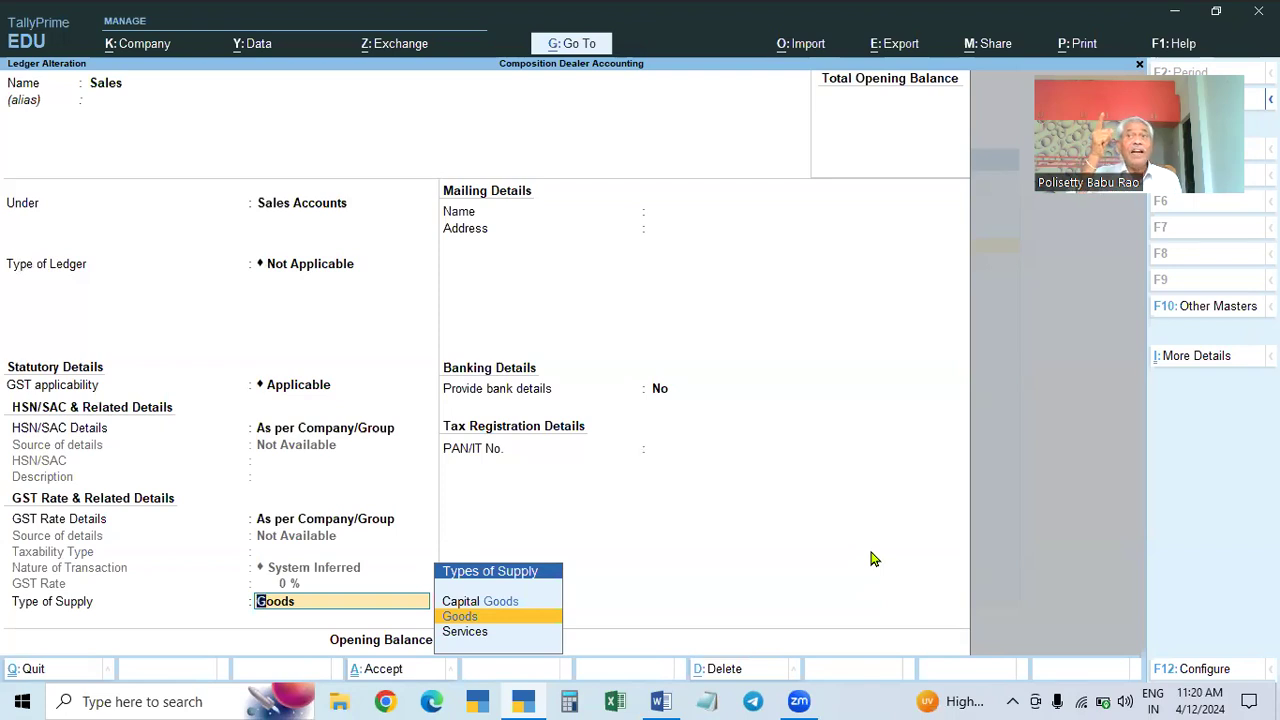
key("Return")
key("Return")
key("Return")
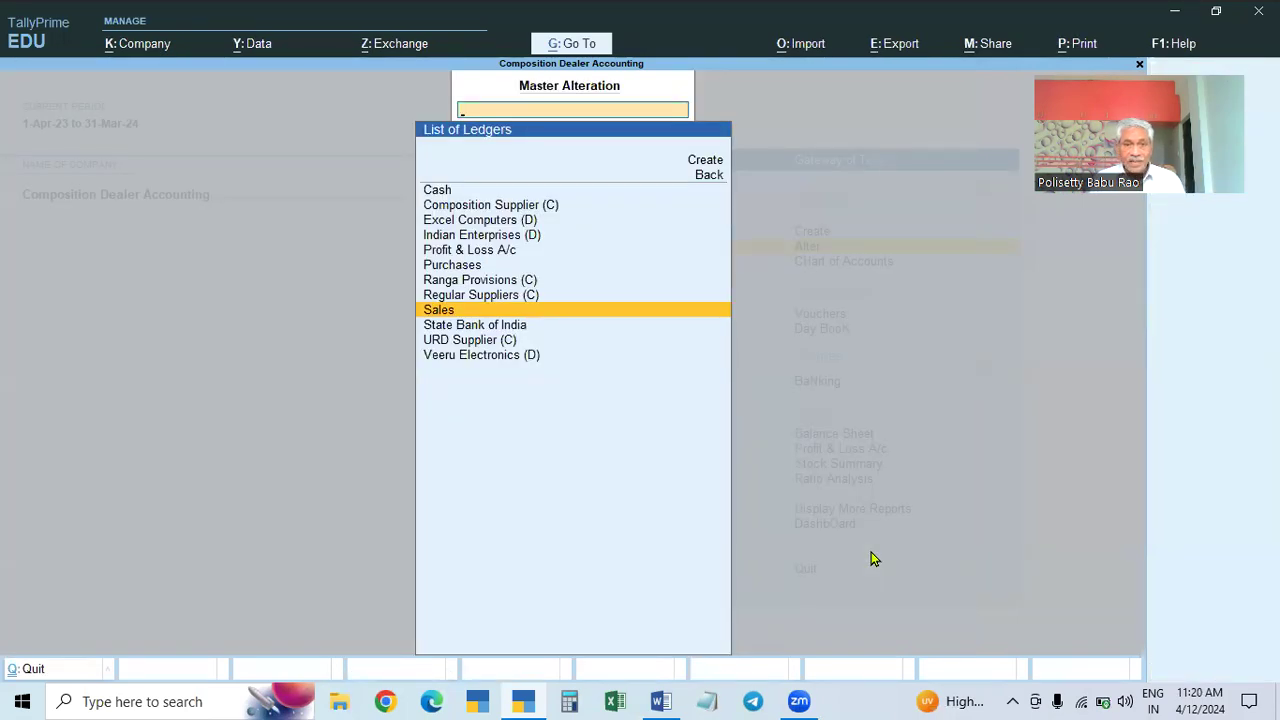
Step: Leave the ledger list and open the Dell Computers stock item for alteration
key("Escape")
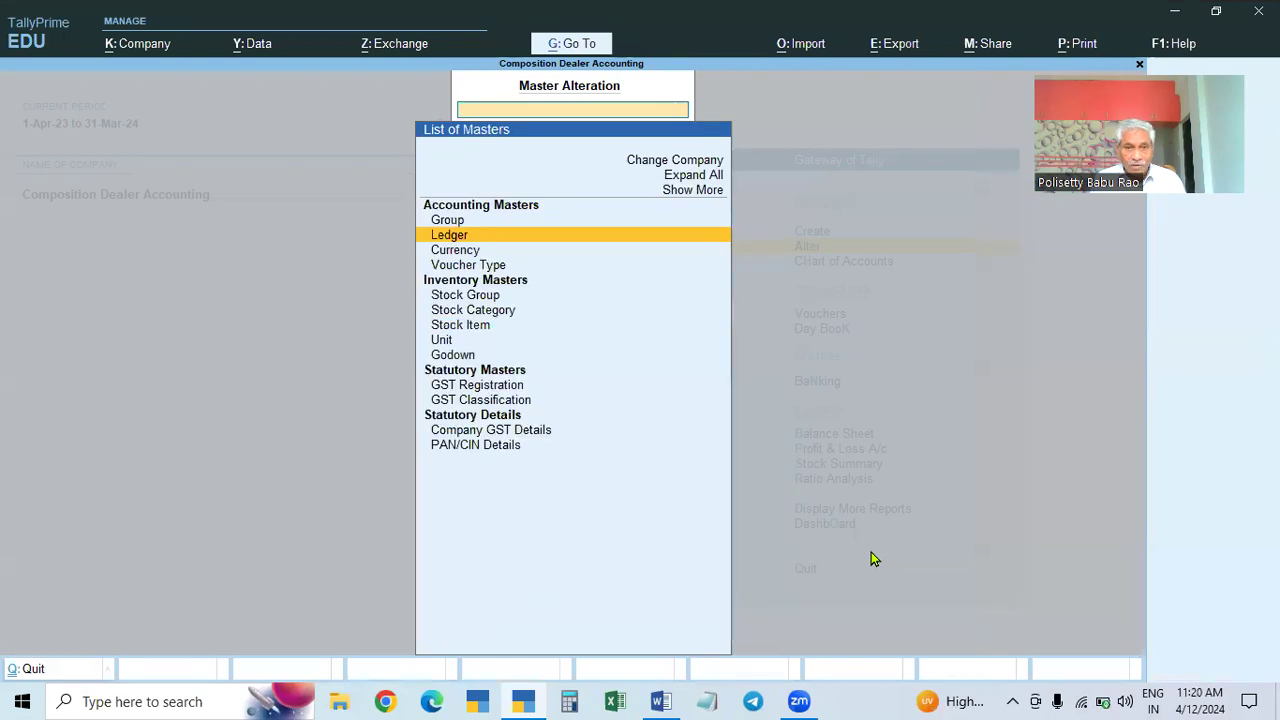
key("Down")
key("Down")
key("Down")
key("Down")
key("Down")
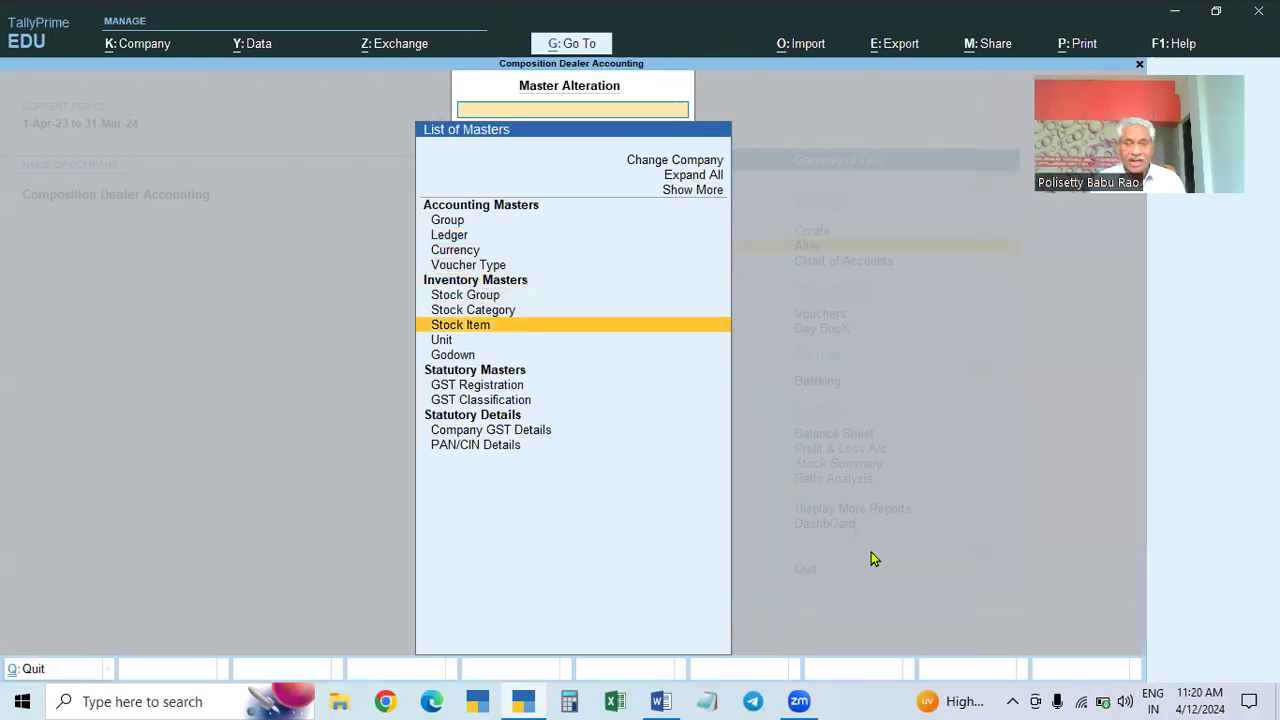
key("Return")
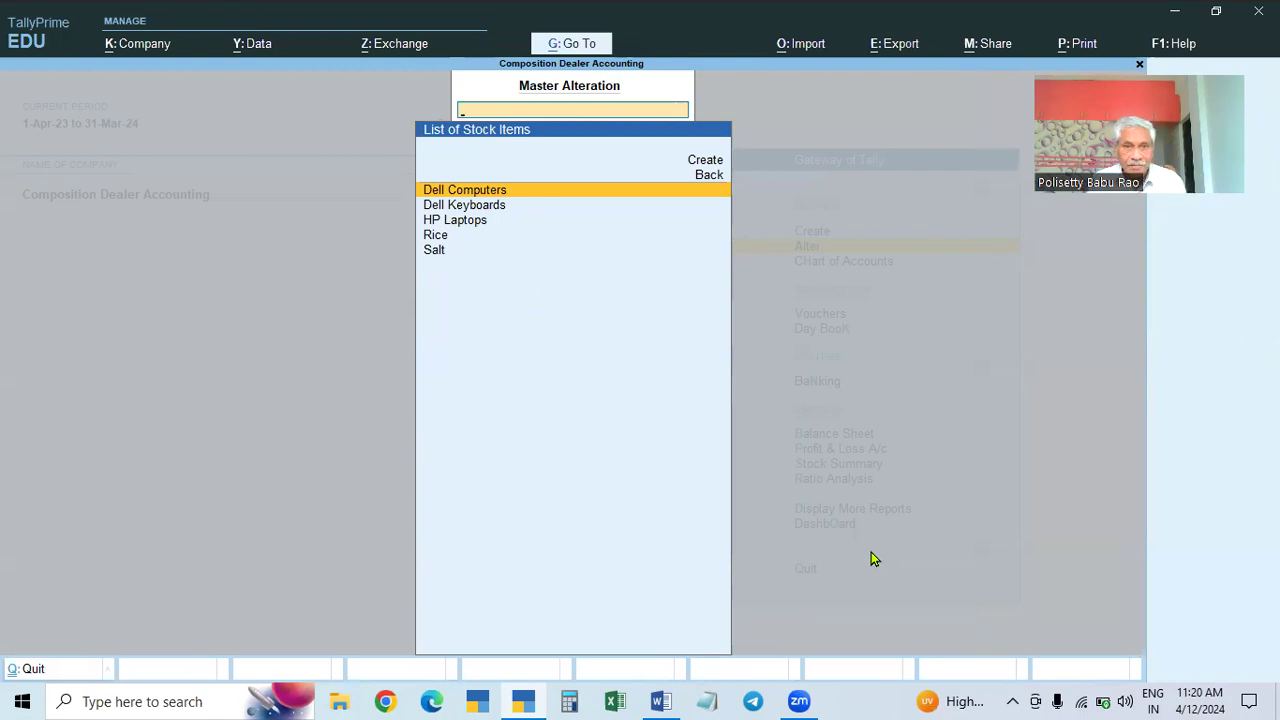
key("Return")
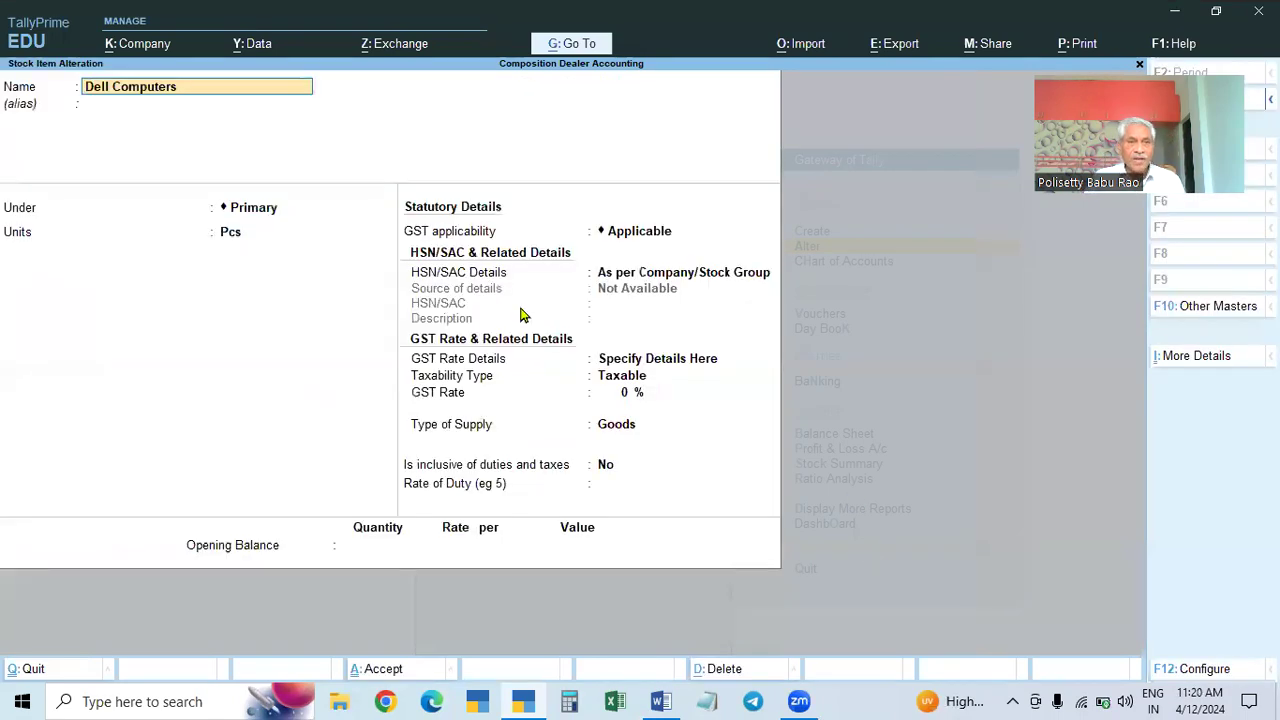
Step: Review the Dell Computers item's units, GST applicability and HSN/SAC details up to its GST rate details
left_click(226, 238)
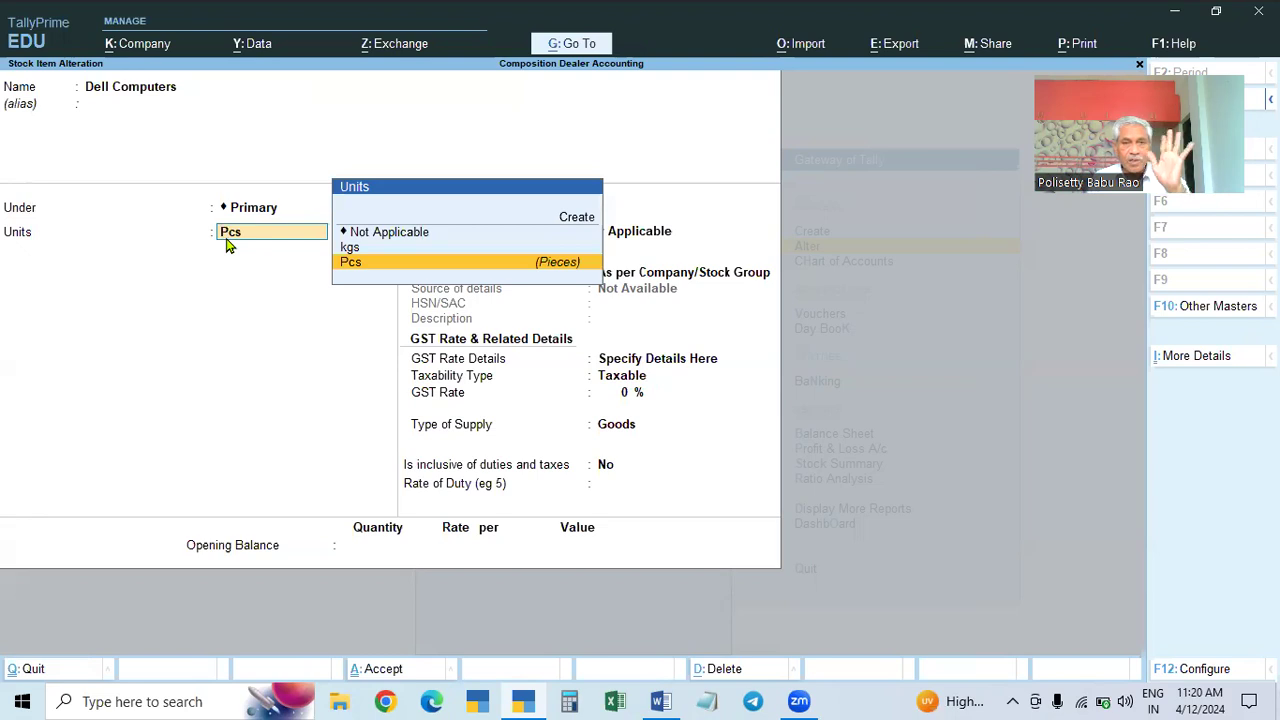
key("Return")
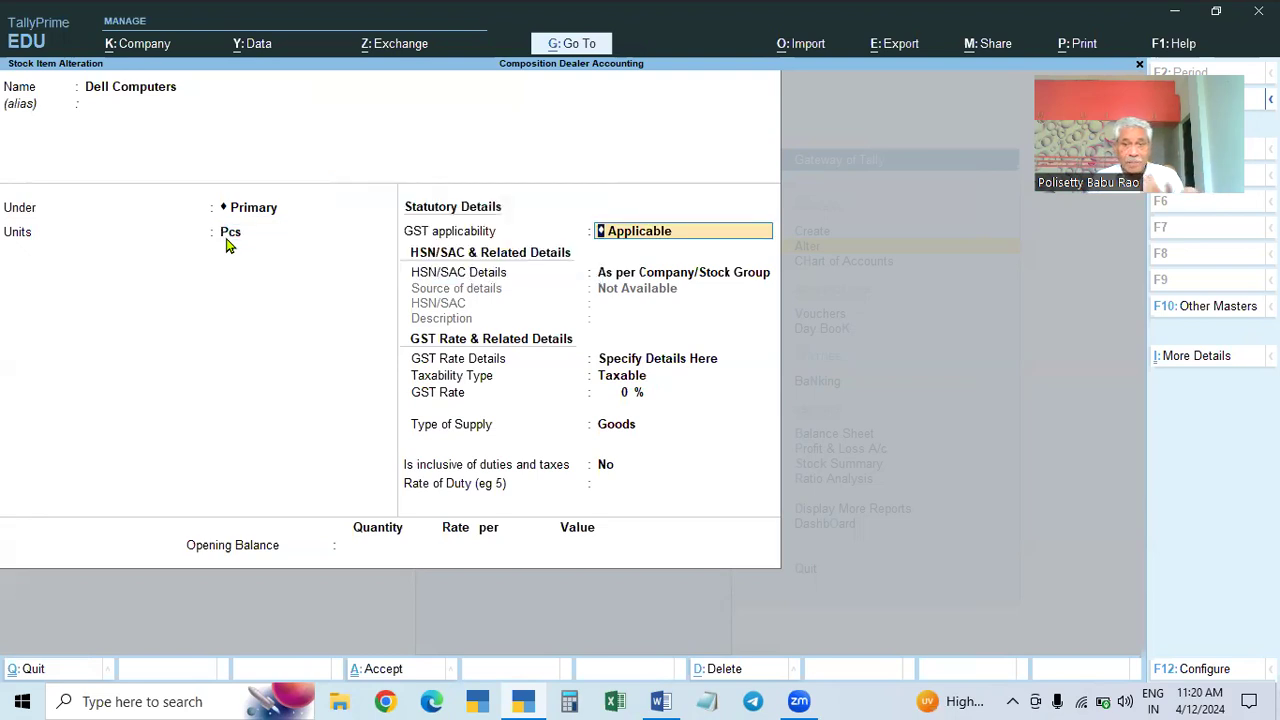
key("Return")
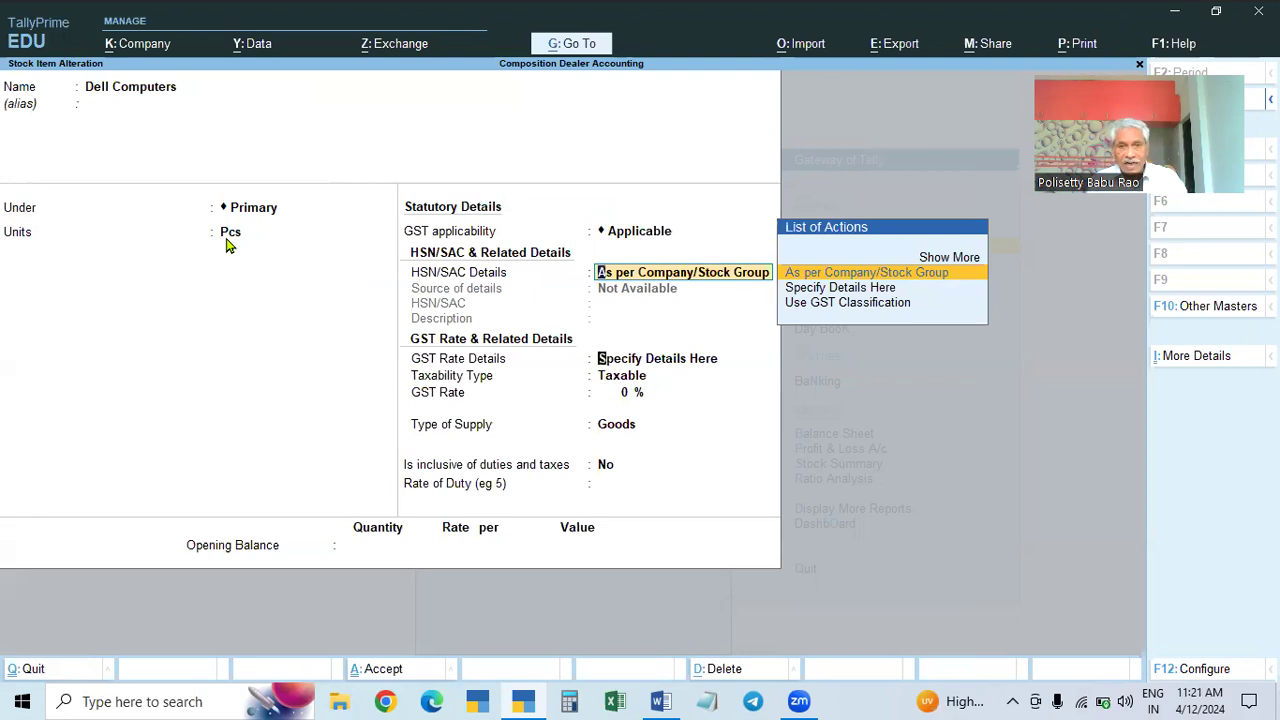
key("Return")
key("Up")
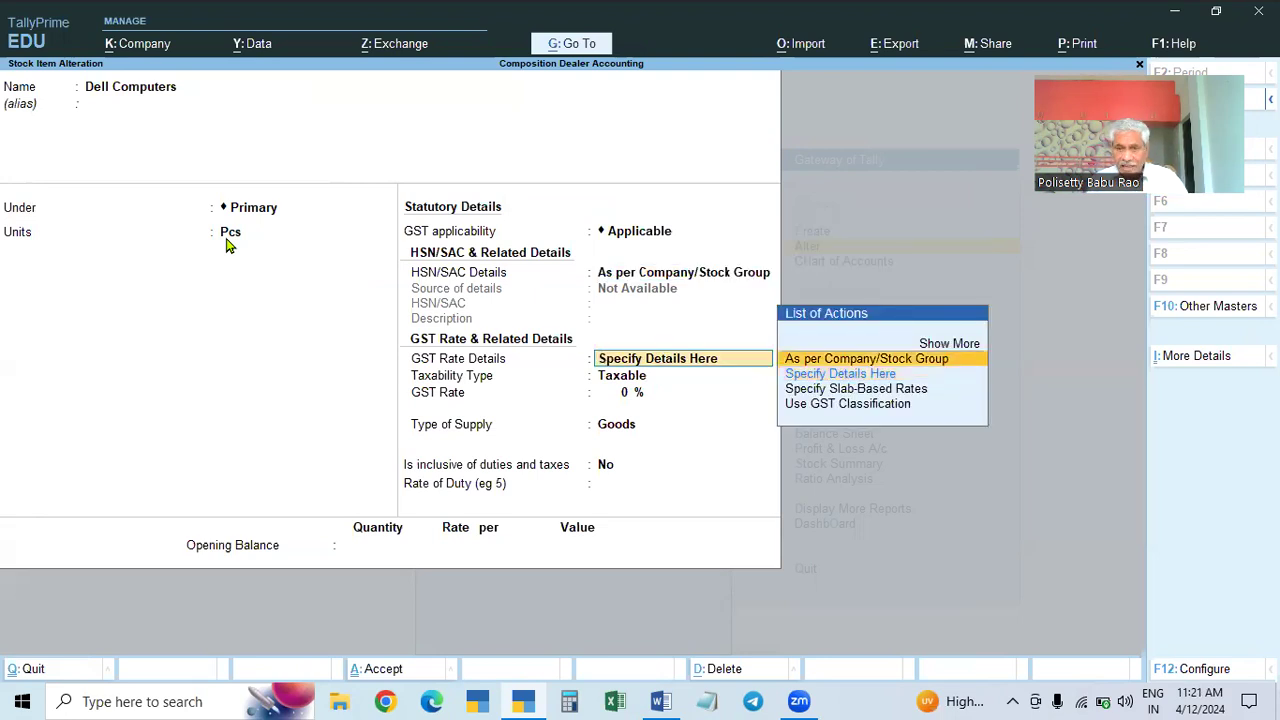
key("Return")
key("Escape")
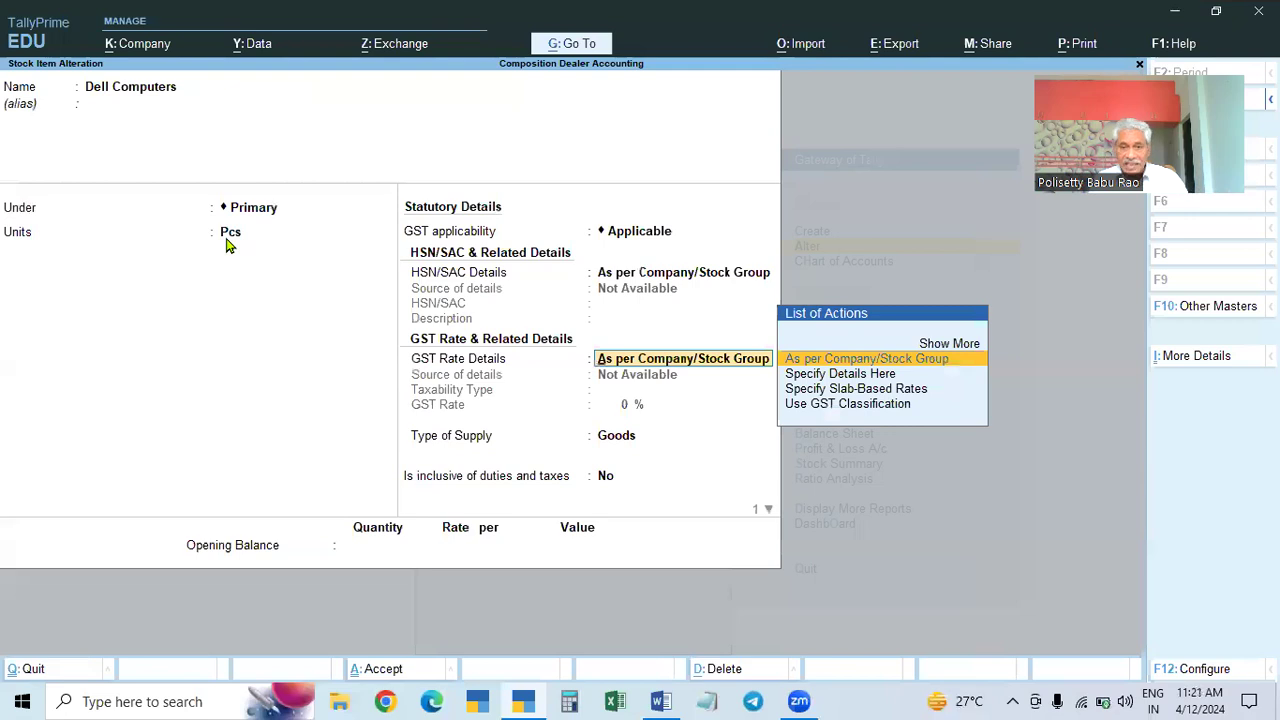
key("Down")
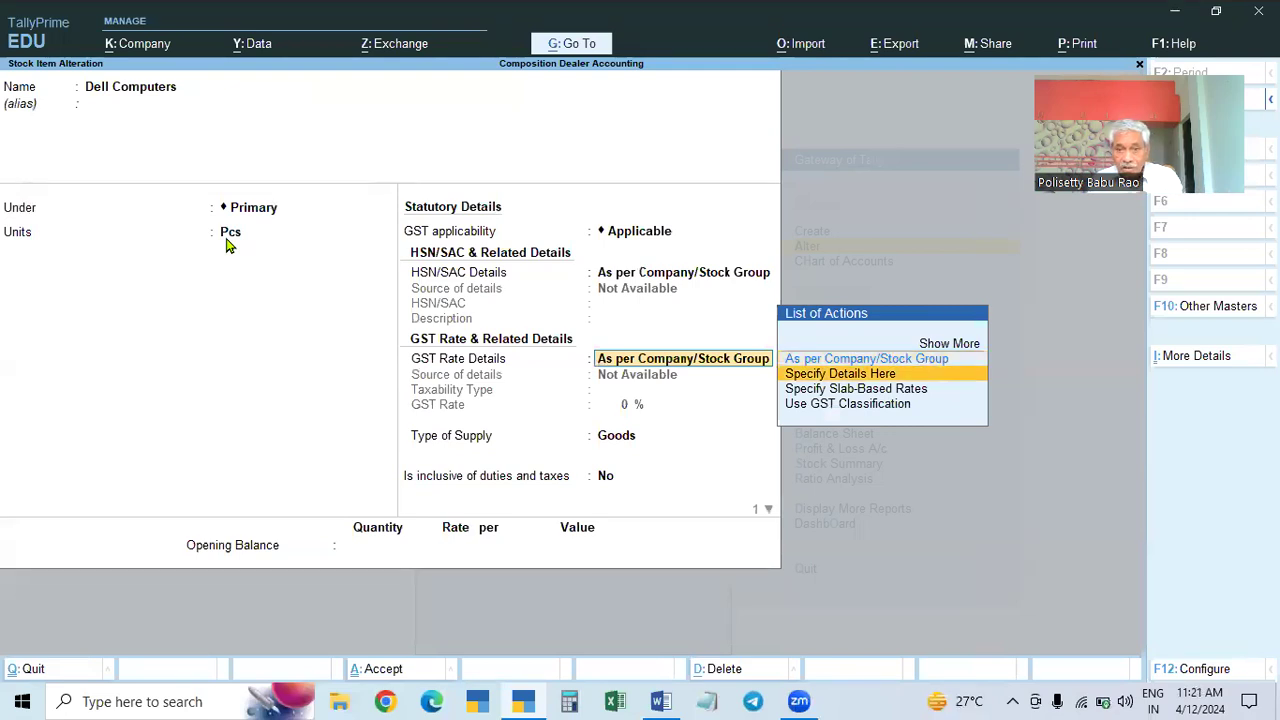
Step: Select Specify Details Here for the Dell Computers GST rate, keeping Taxable, 0% and Goods, and accept the item
key("Return")
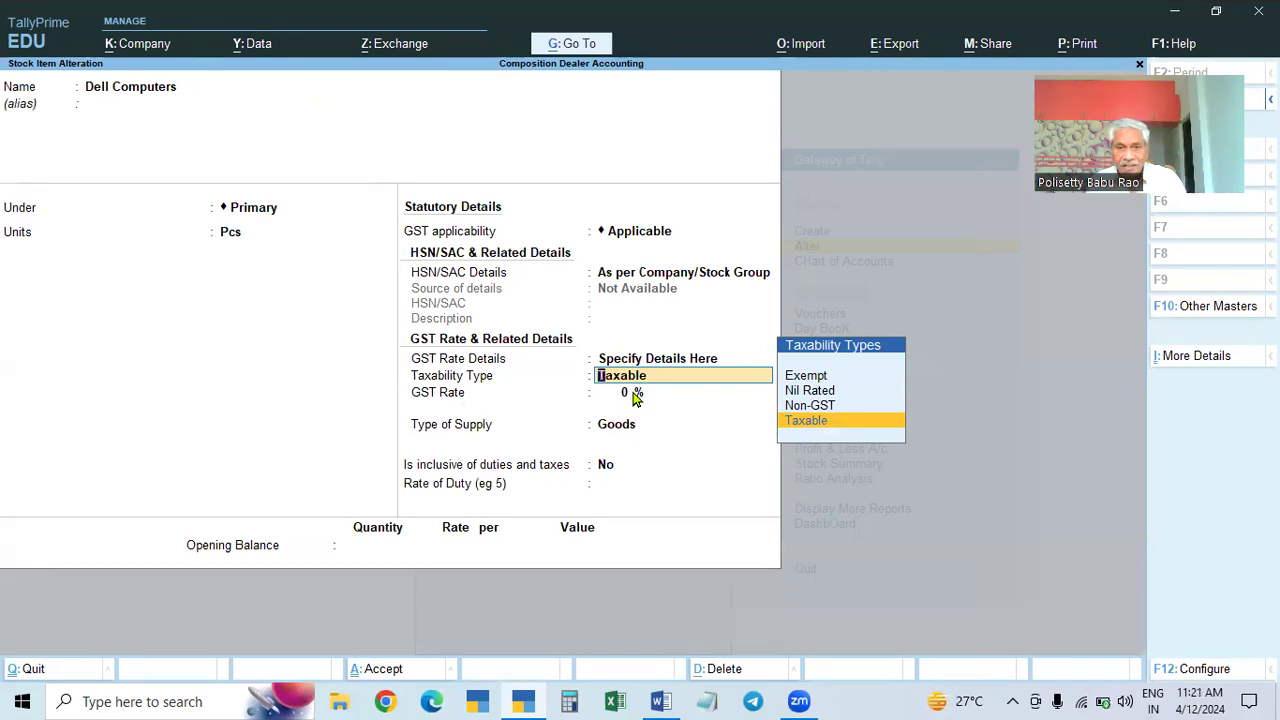
key("Return")
key("Return")
key("Return")
key("Return")
key("Return")
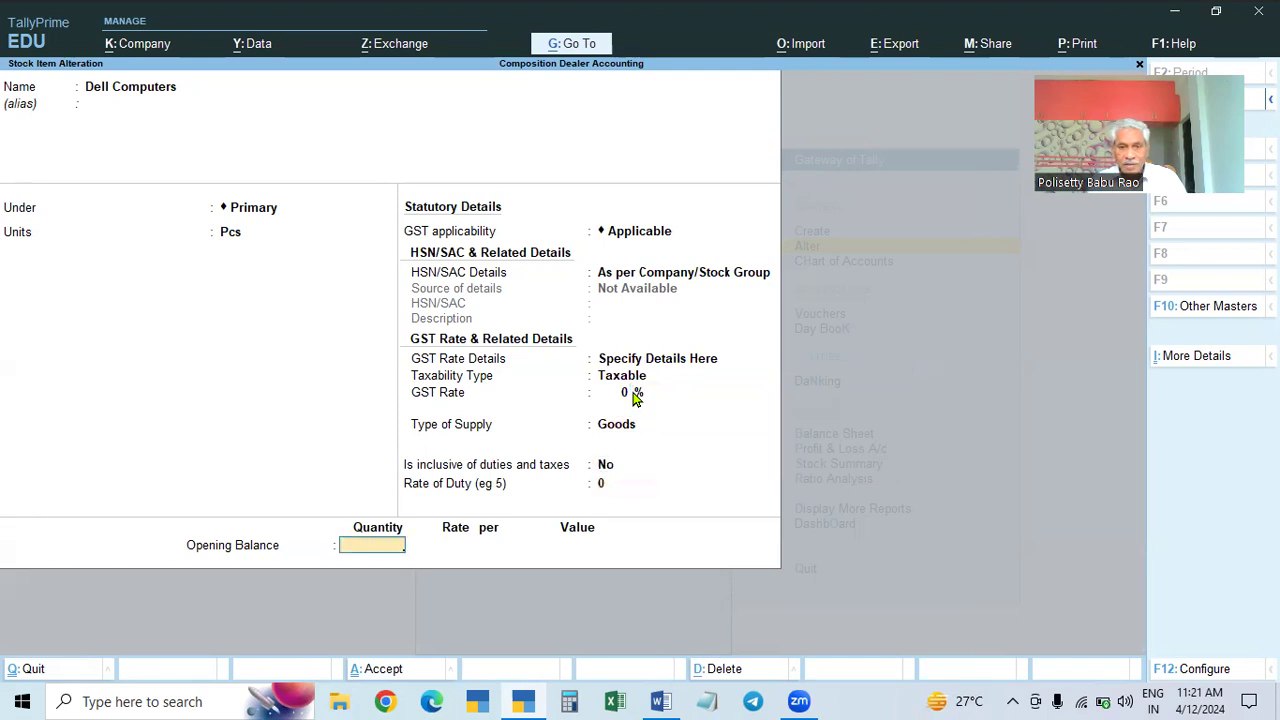
key("Return")
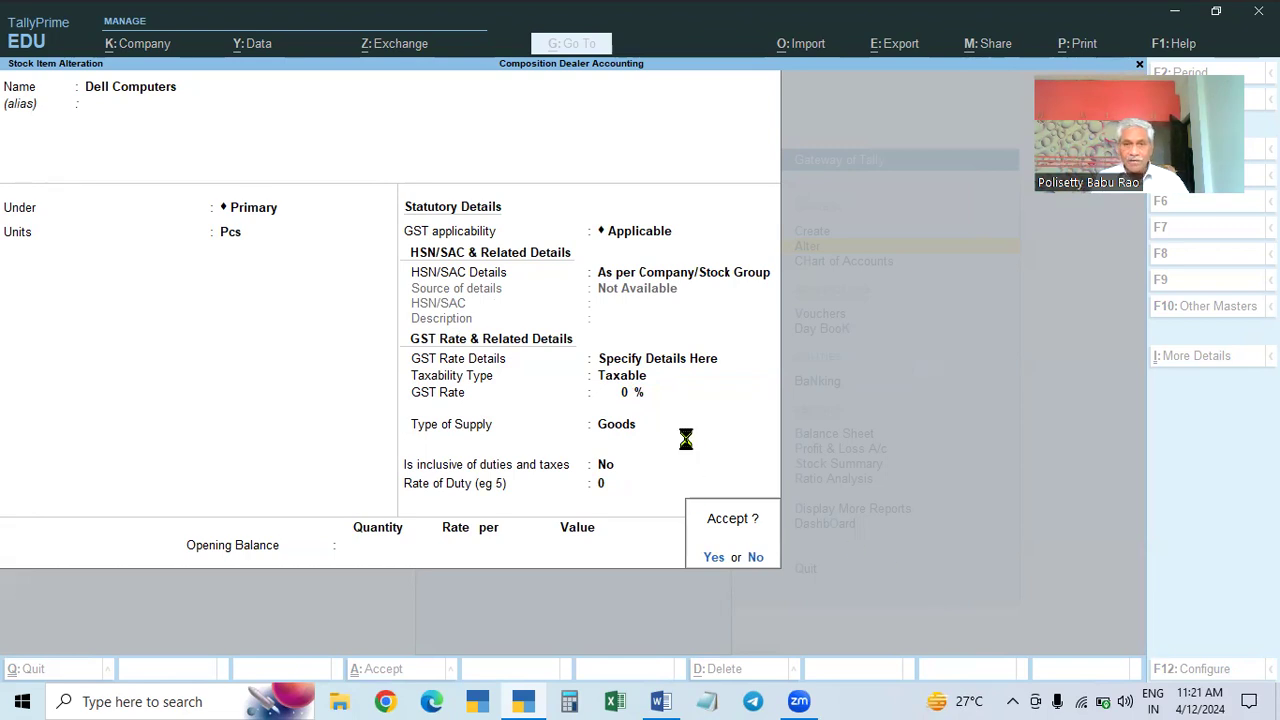
Step: Open the Dell Keyboards stock item and review its units, GST applicability, HSN/SAC and GST rate details up to the taxability type
key("Down")
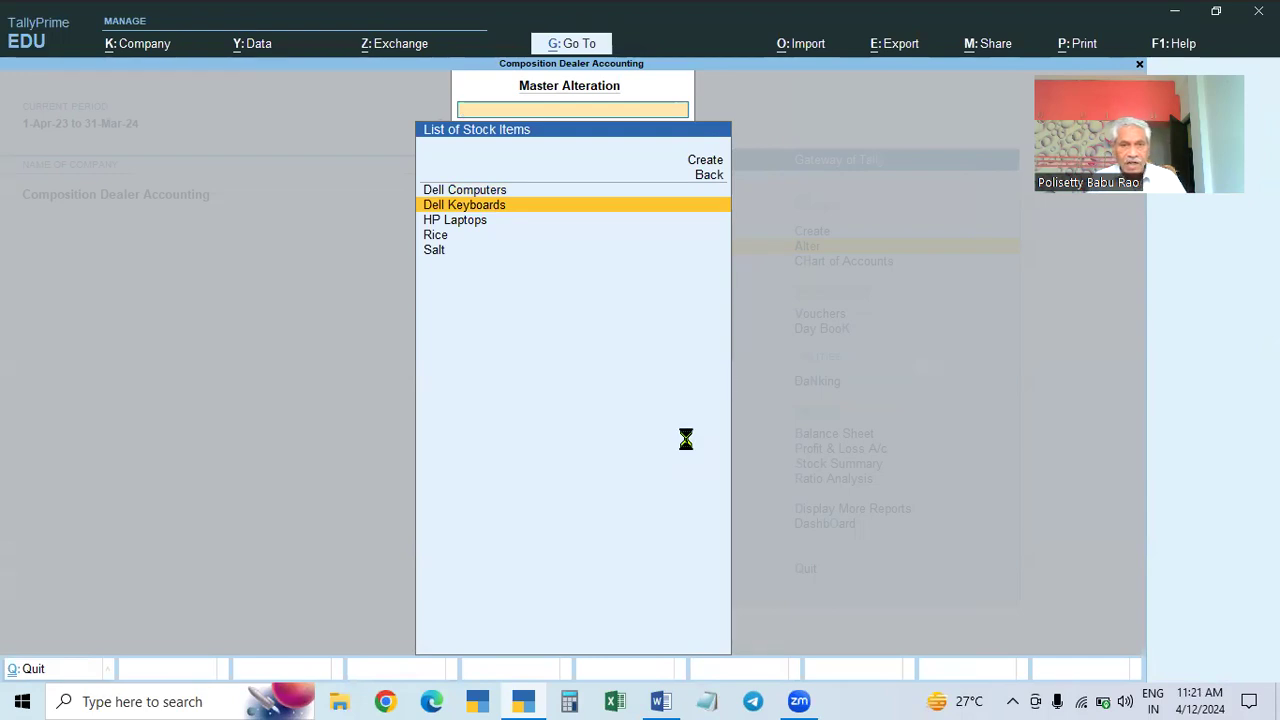
key("Return")
key("Return")
key("Return")
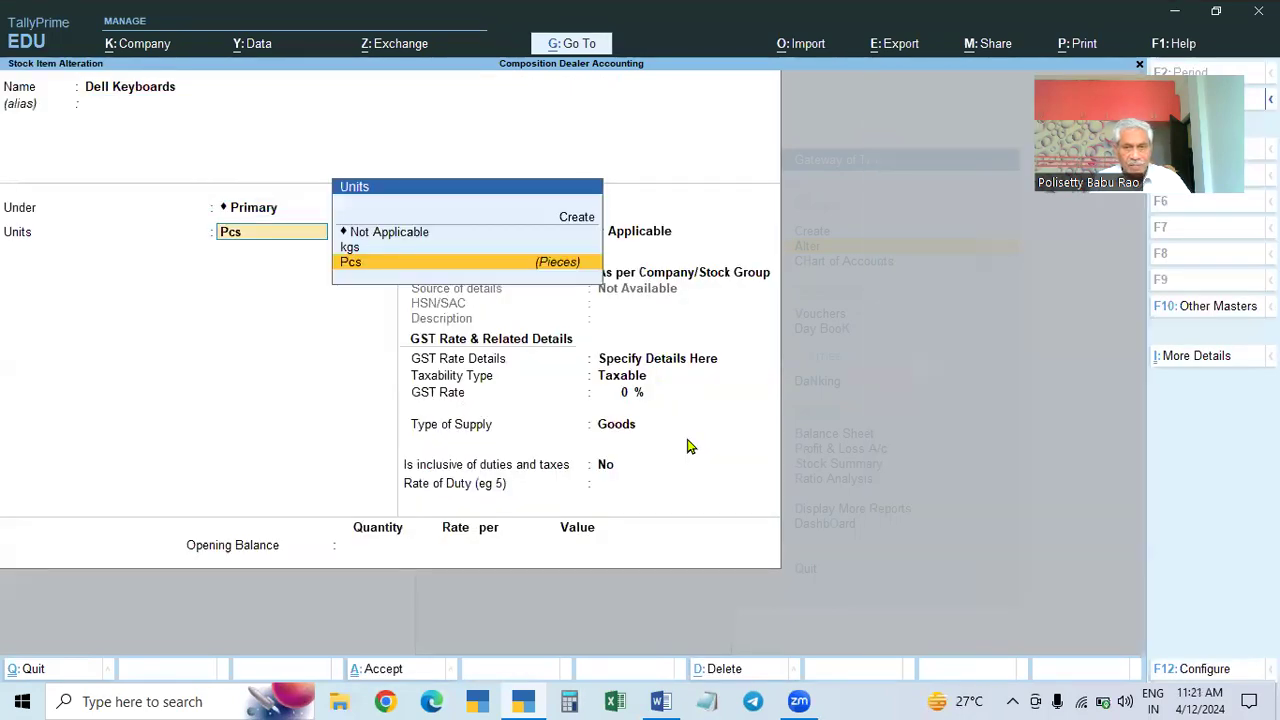
key("Return")
key("Return")
key("Return")
key("Return")
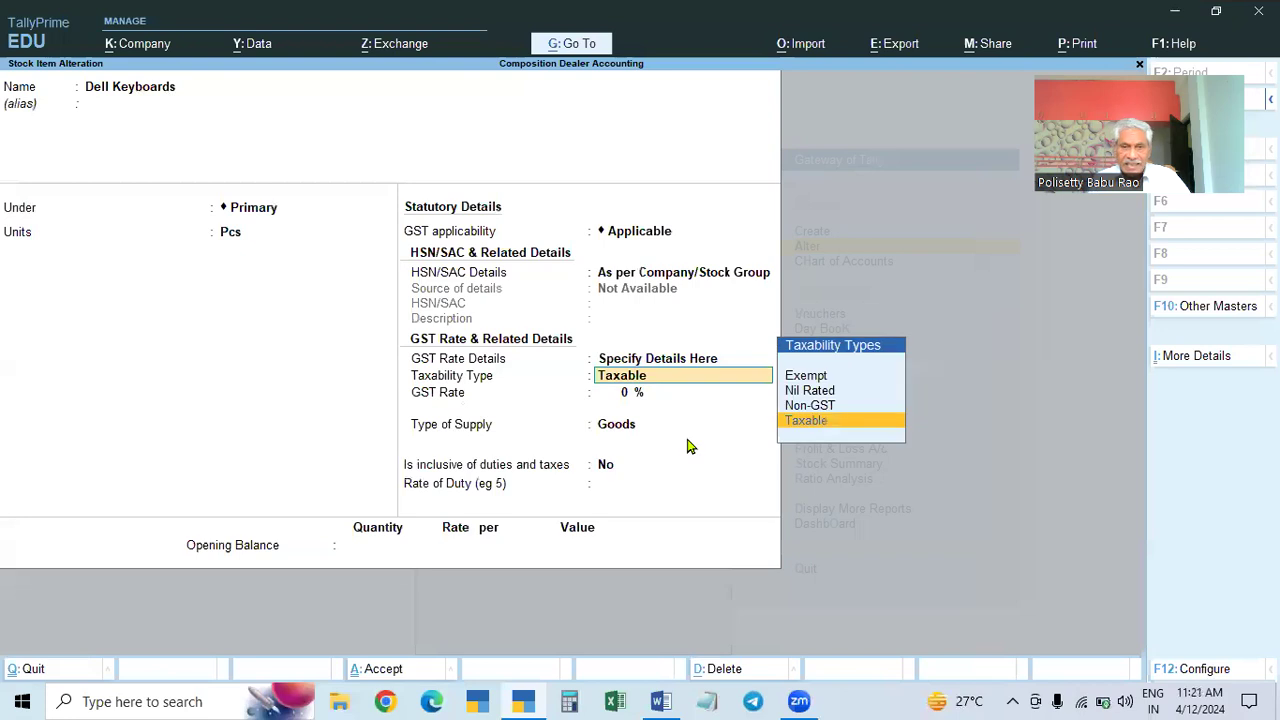
Step: Review the Dell Keyboards item's taxability, GST rate, type of supply and duty settings, and accept the item
key("Return")
key("Return")
key("Return")
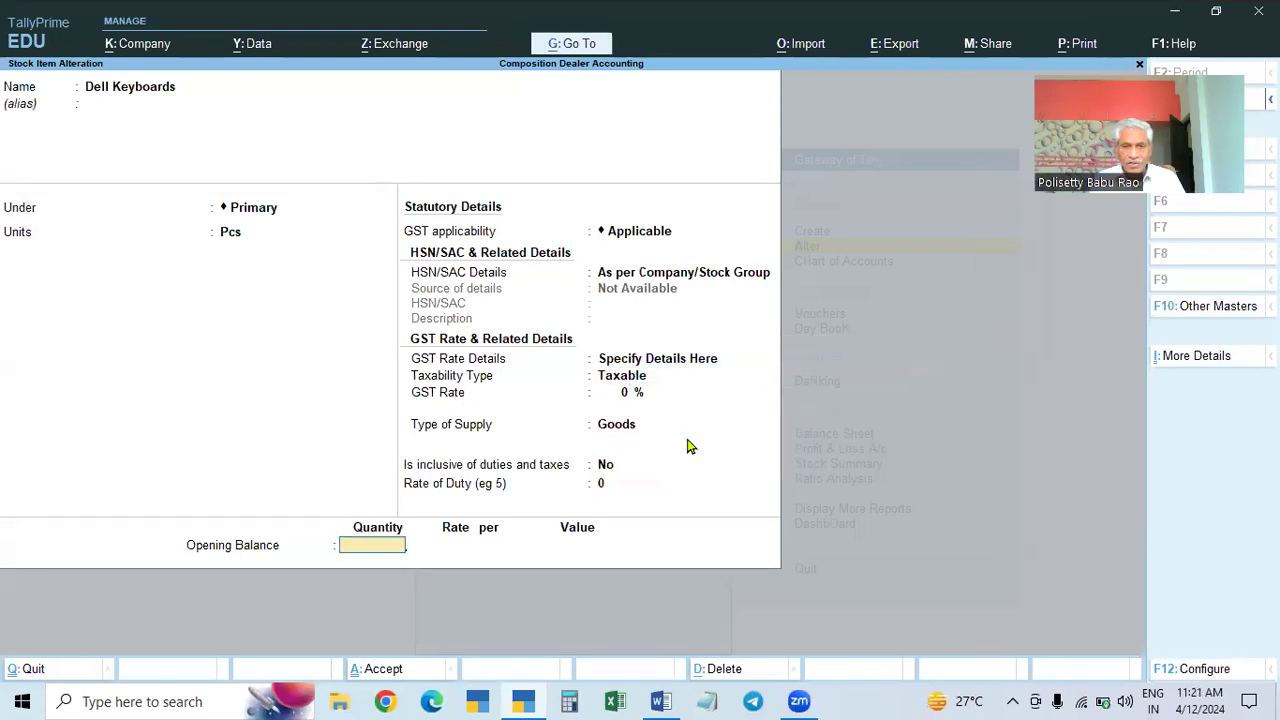
key("Return")
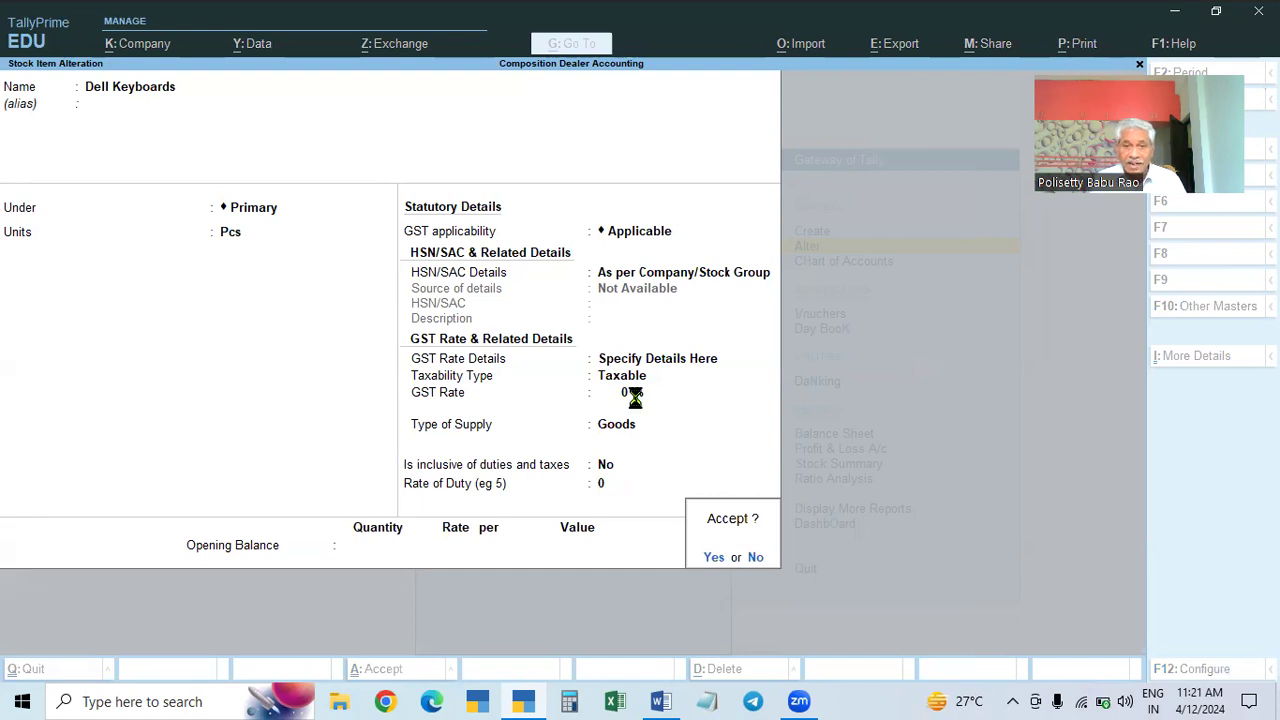
key("Return")
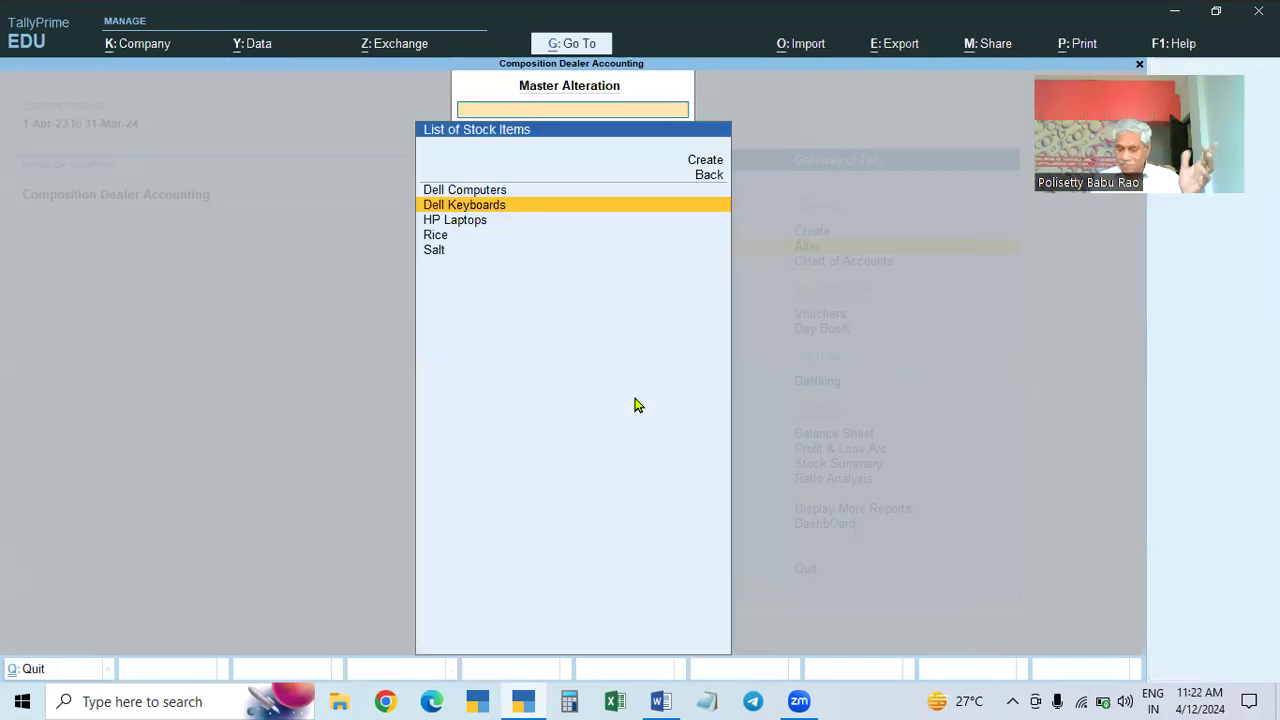
Step: Open the HP Laptops stock item and review its units, GST applicability, HSN/SAC and GST rate details up to the taxability type
key("Down")
key("Return")
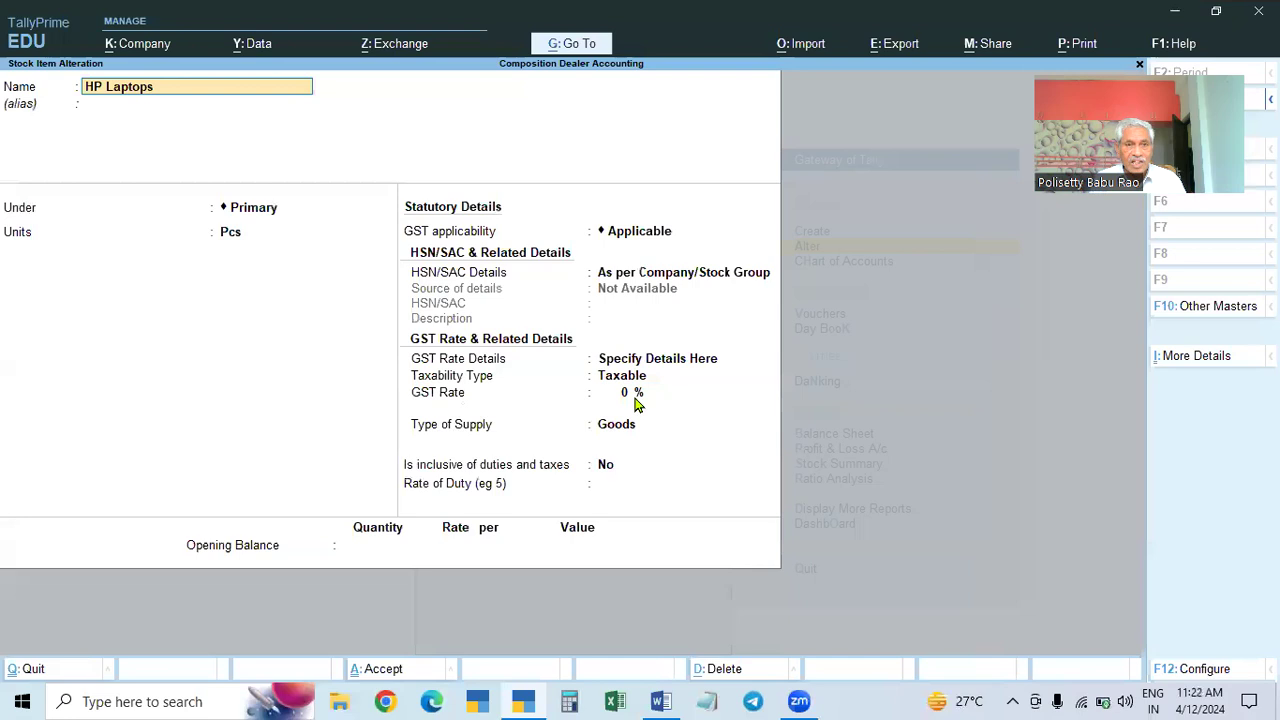
key("Return")
key("Return")
key("Return")
key("Return")
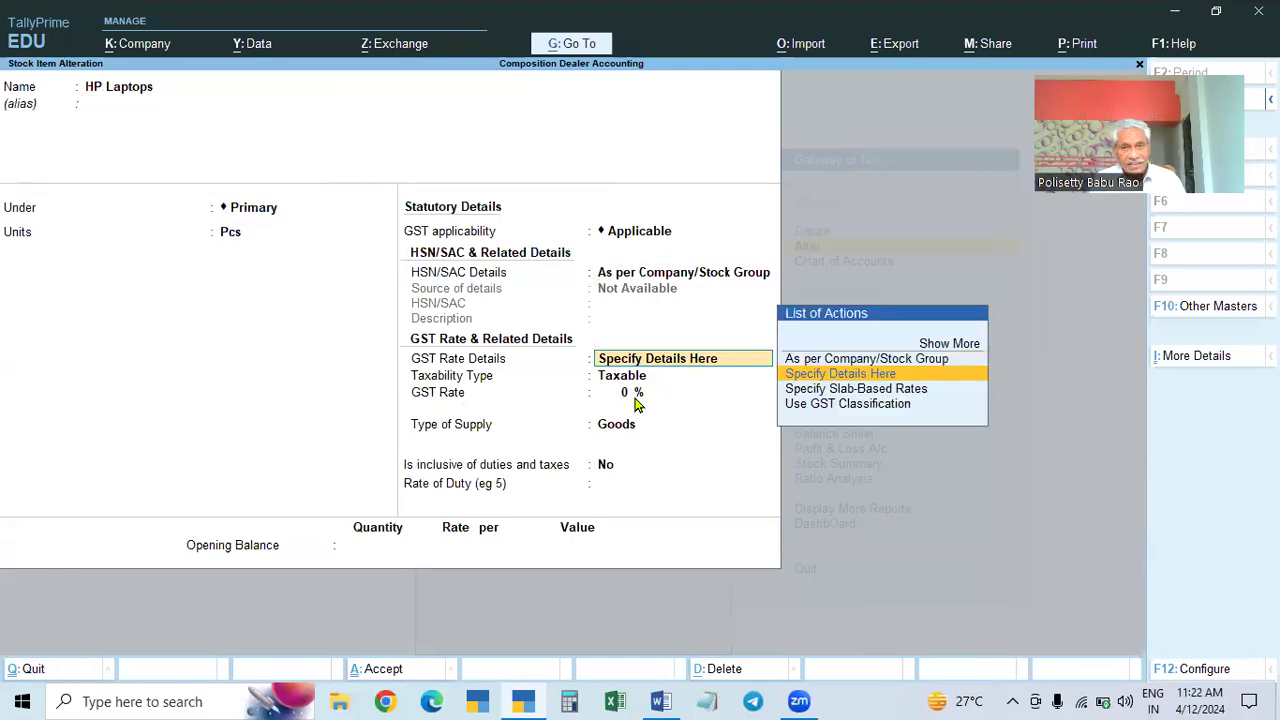
key("Return")
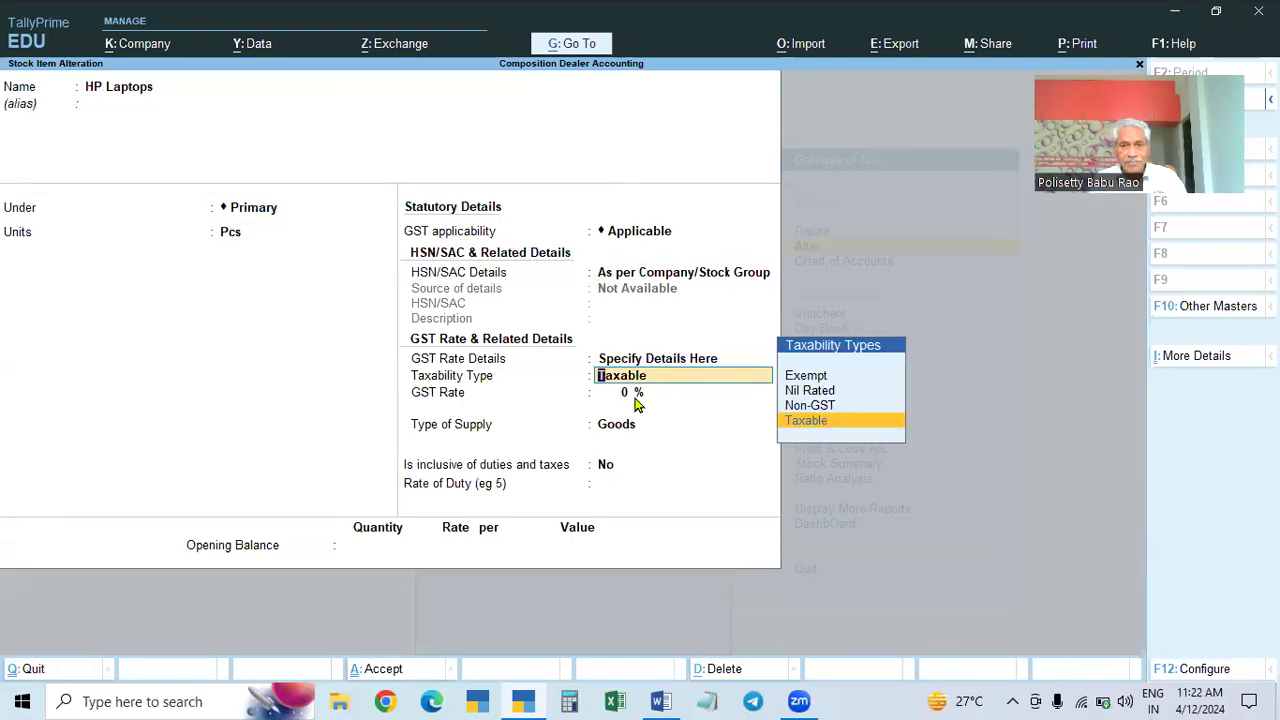
Step: Review the HP Laptops item's taxability, GST rate, type of supply and duty settings, and accept the item
key("Return")
key("Return")
key("Return")
key("Return")
key("Return")
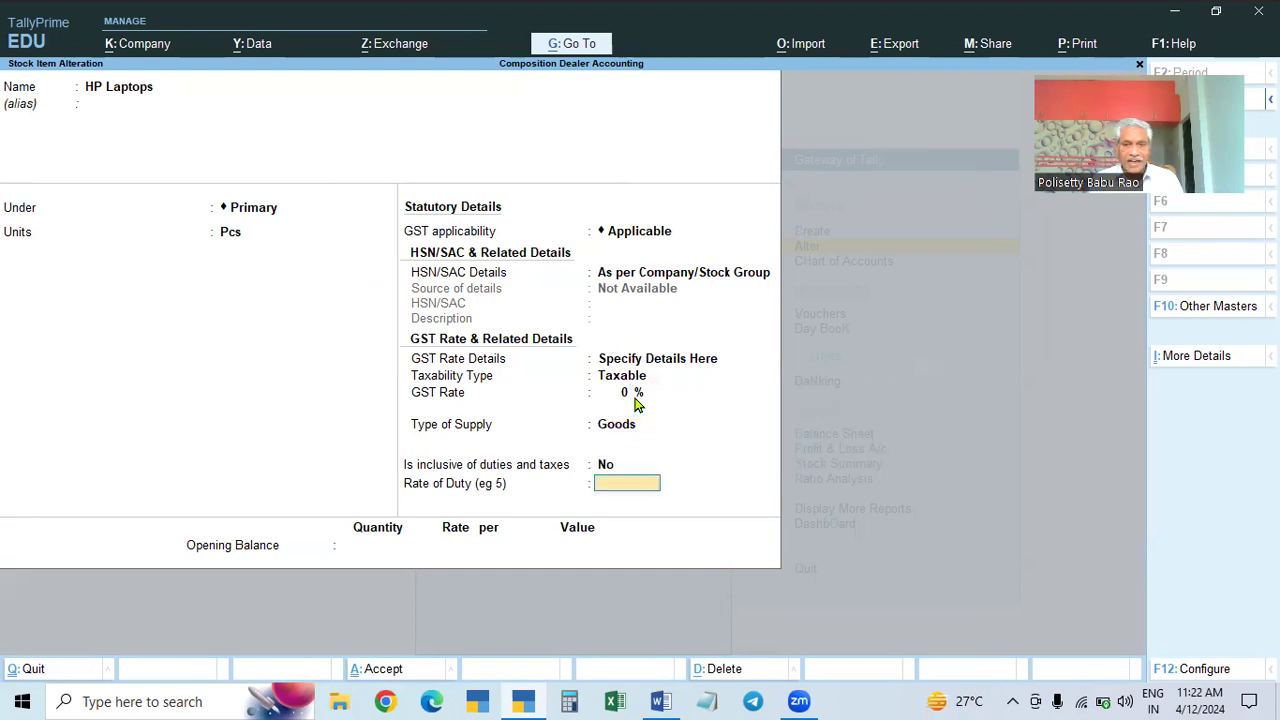
key("Return")
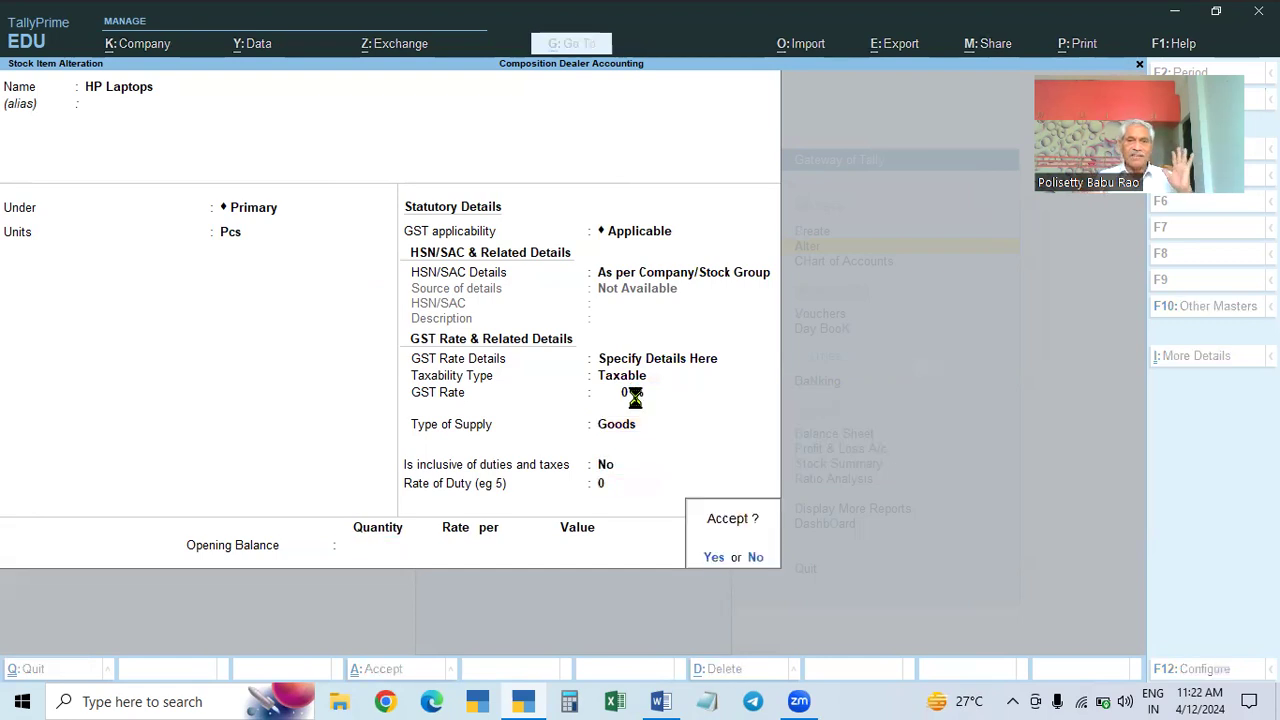
key("Return")
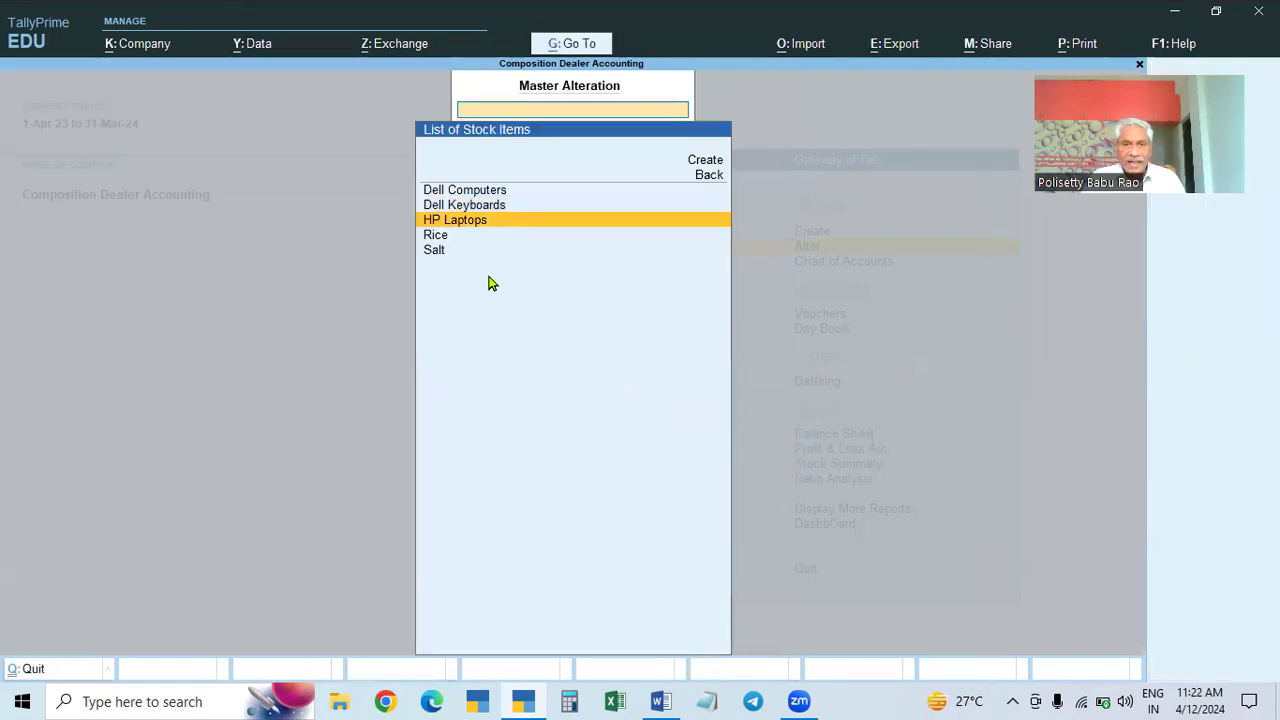
Step: Open the Rice stock item and review its units, GST applicability, HSN/SAC and GST rate details up to the taxability type
left_click(438, 242)
key("Return")
key("Return")
key("Return")
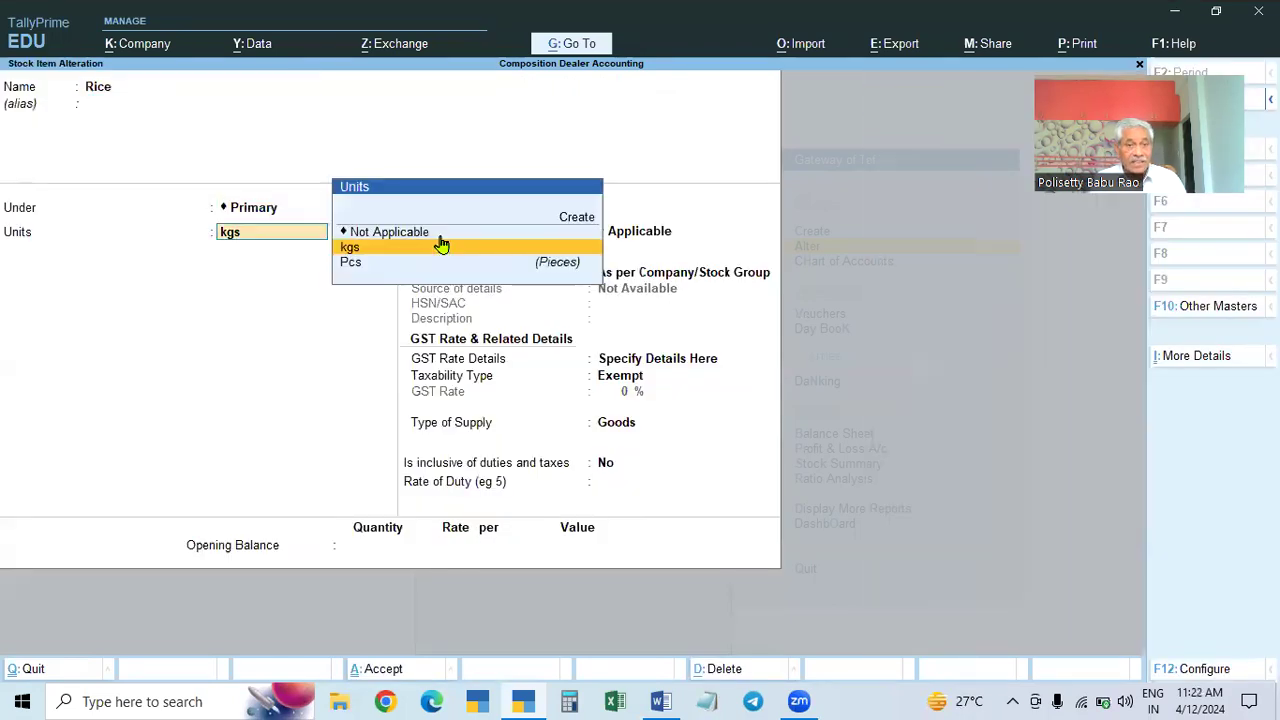
key("Return")
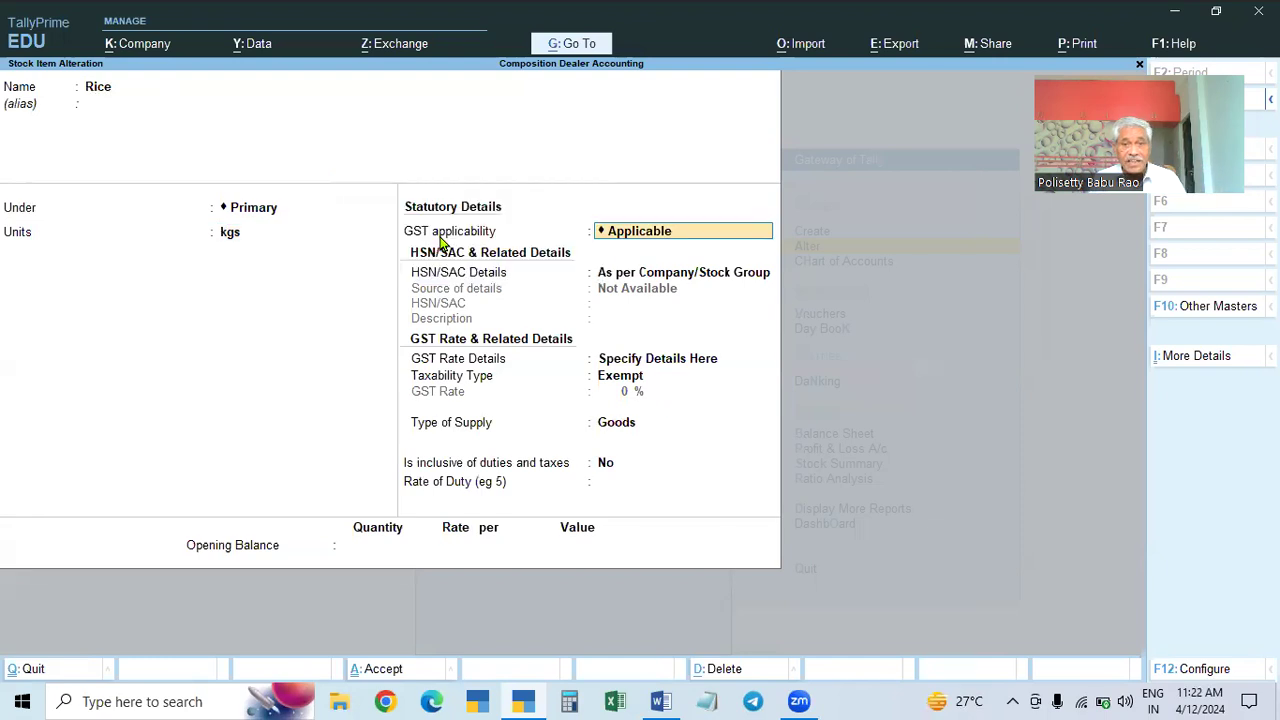
key("Return")
key("Return")
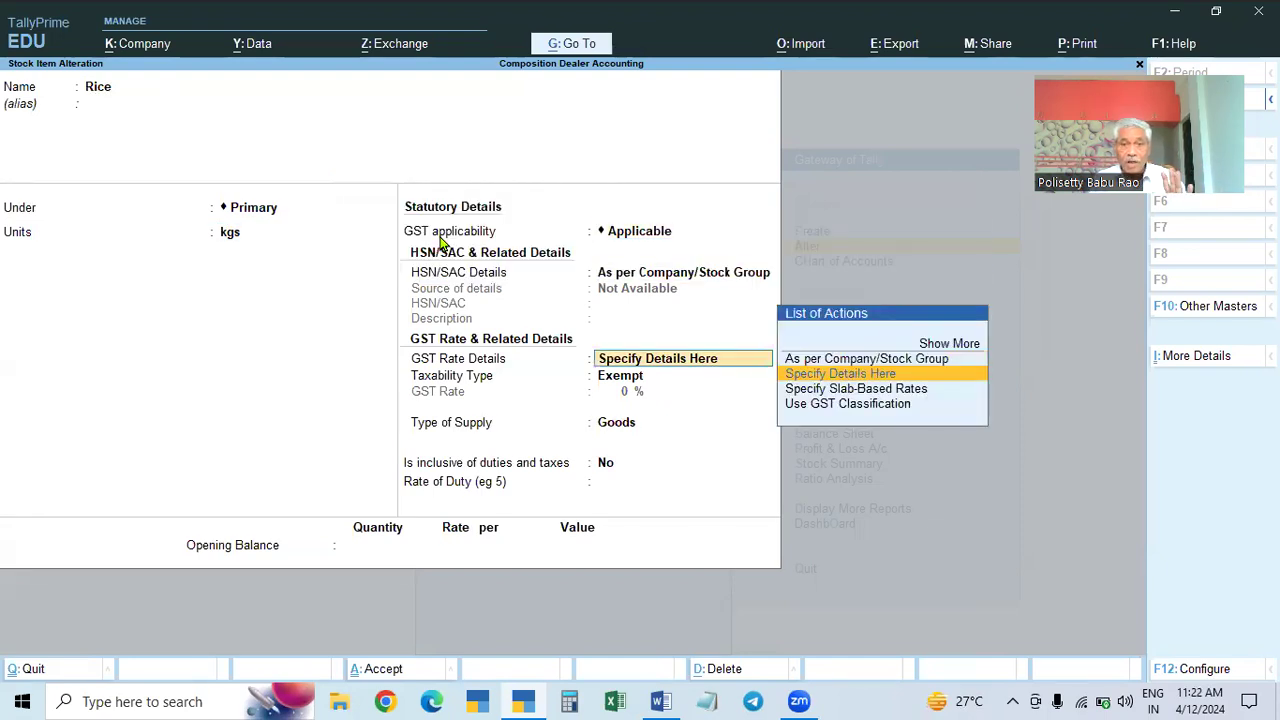
key("Return")
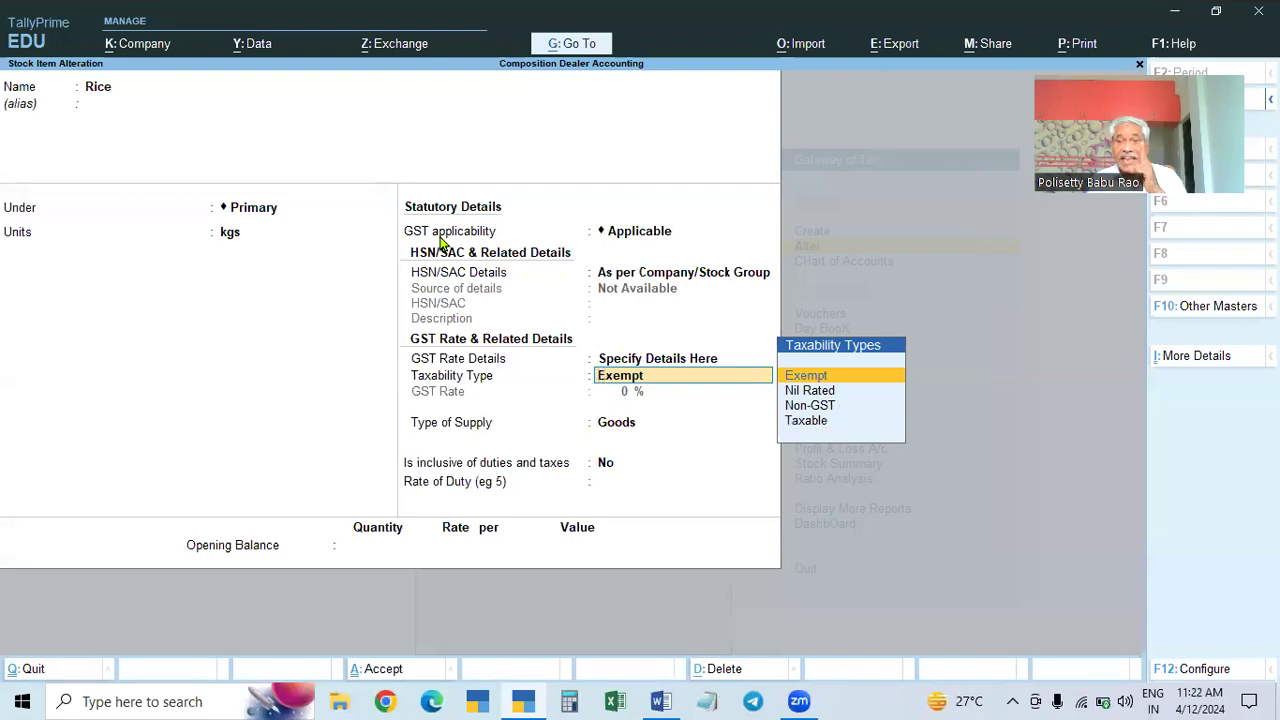
Step: Review the Rice item's taxability, type of supply and duty settings, and accept the item
key("Return")
key("Return")
key("Return")
key("Return")
key("Return")
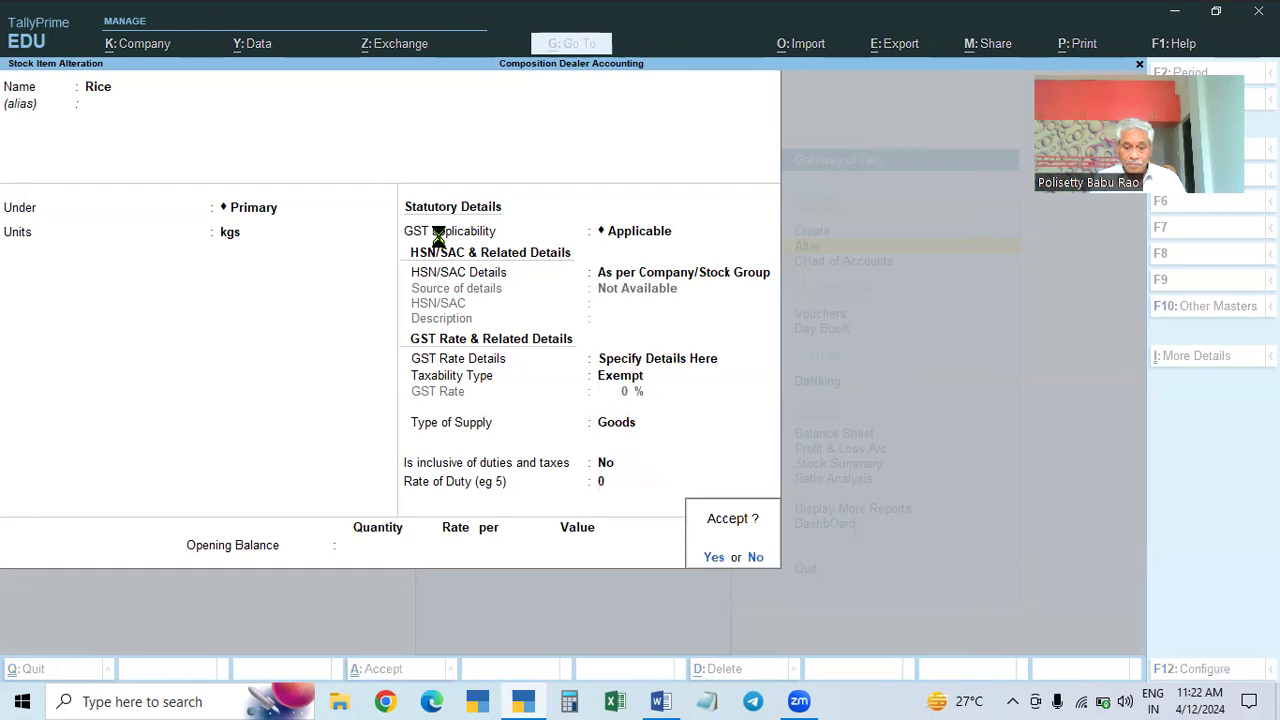
key("Return")
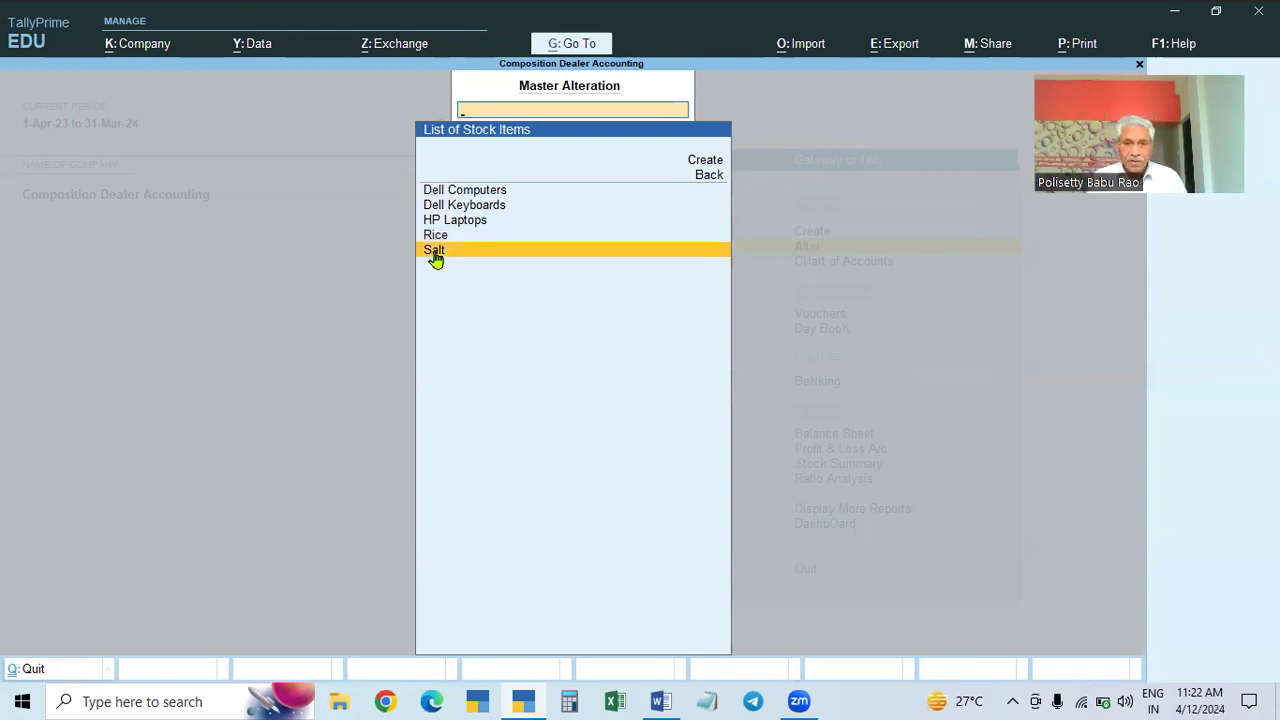
Step: Open the Salt stock item and review its units, GST applicability, HSN/SAC and GST rate details up to the taxability type
left_click(435, 256)
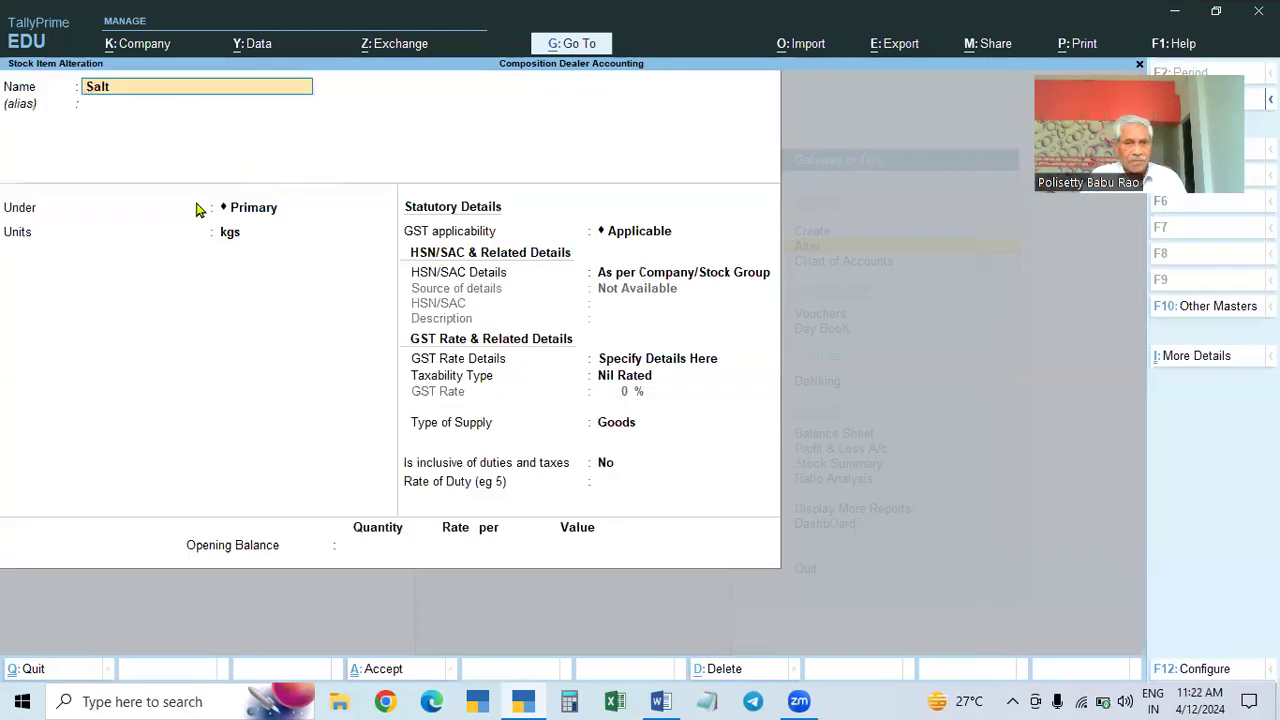
key("Return")
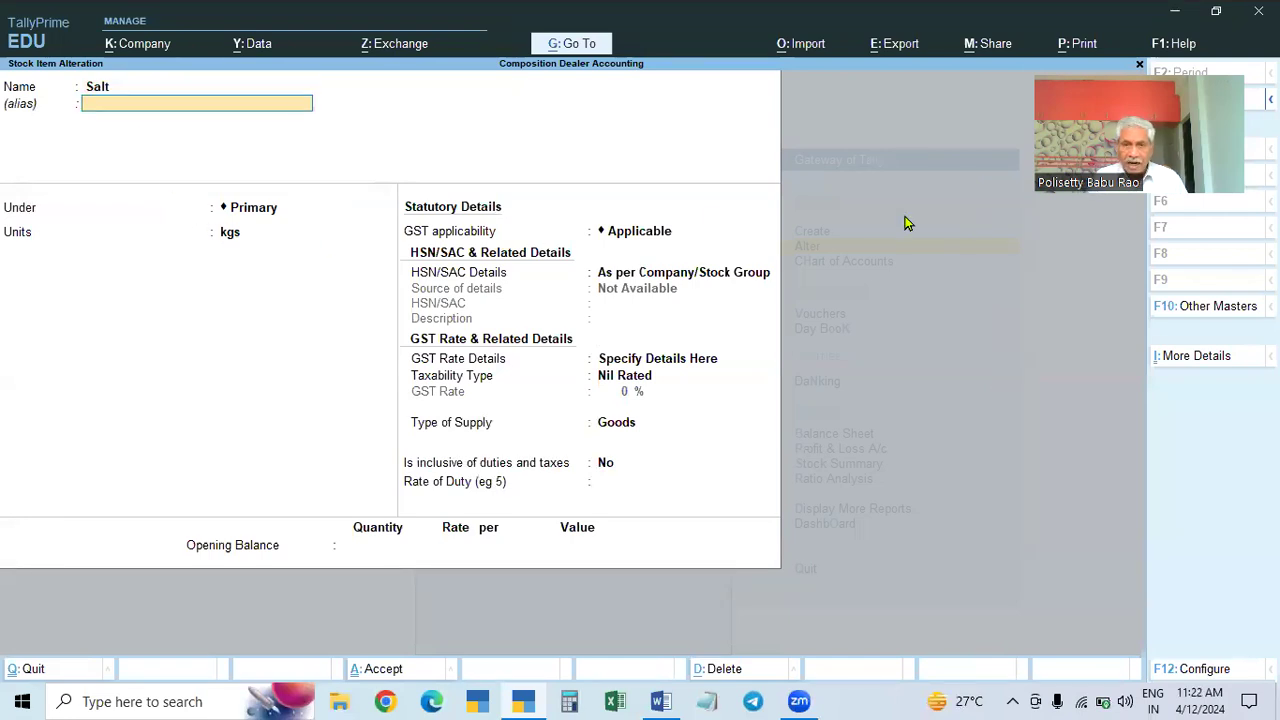
key("Return")
key("Return")
key("Return")
key("Return")
key("Return")
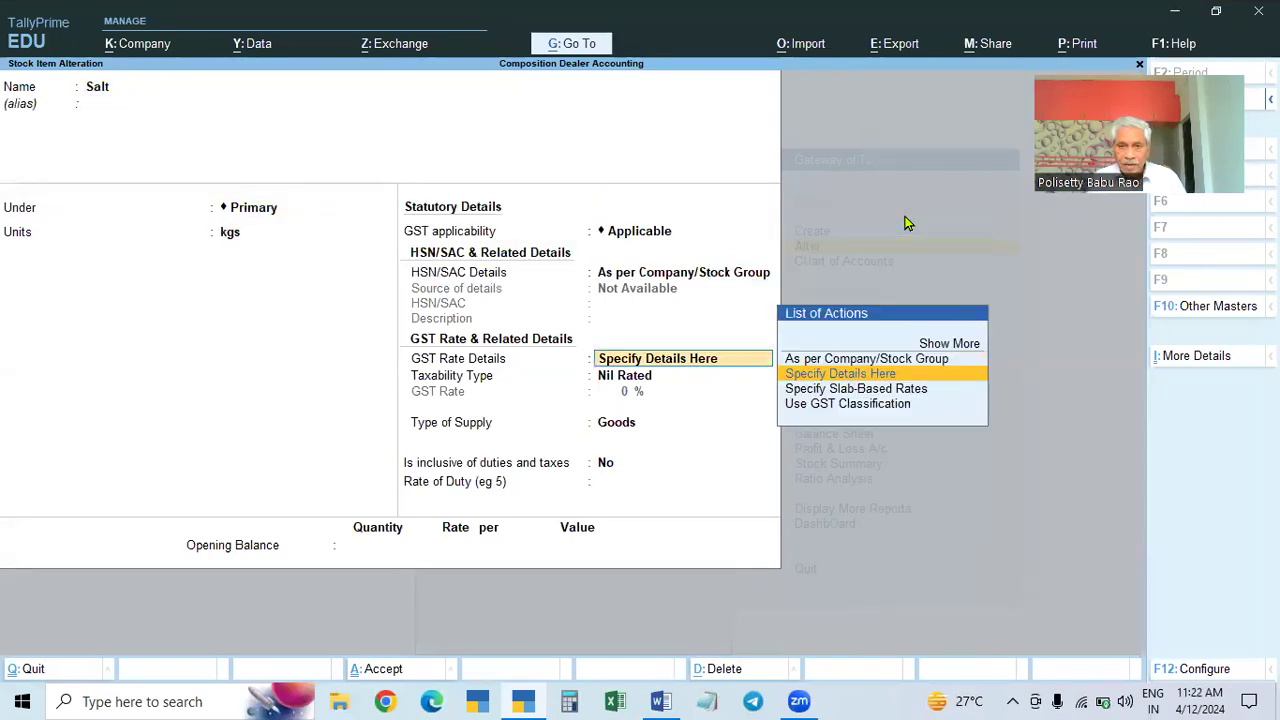
key("Return")
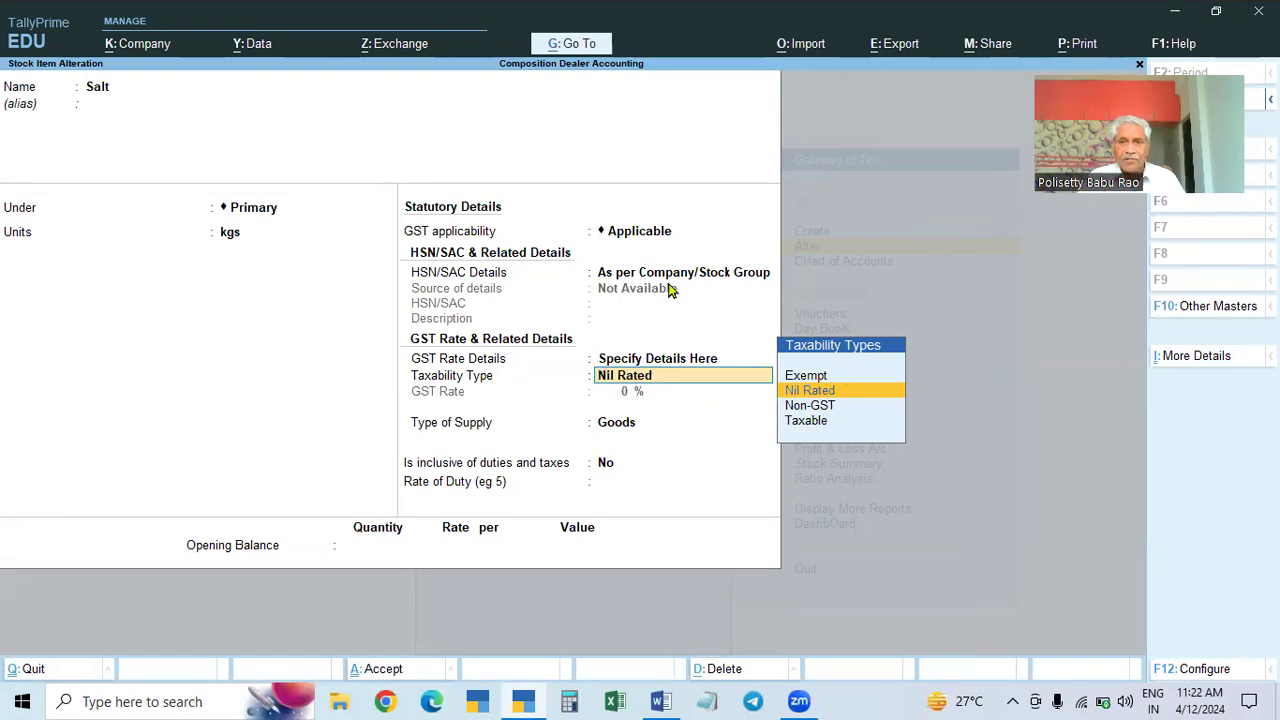
Step: Return to the Salt item's HSN/SAC details, choose Specify Details Here and enter HSN/SAC 1122, effective 1-Apr-23
key("BackSpace")
key("BackSpace")
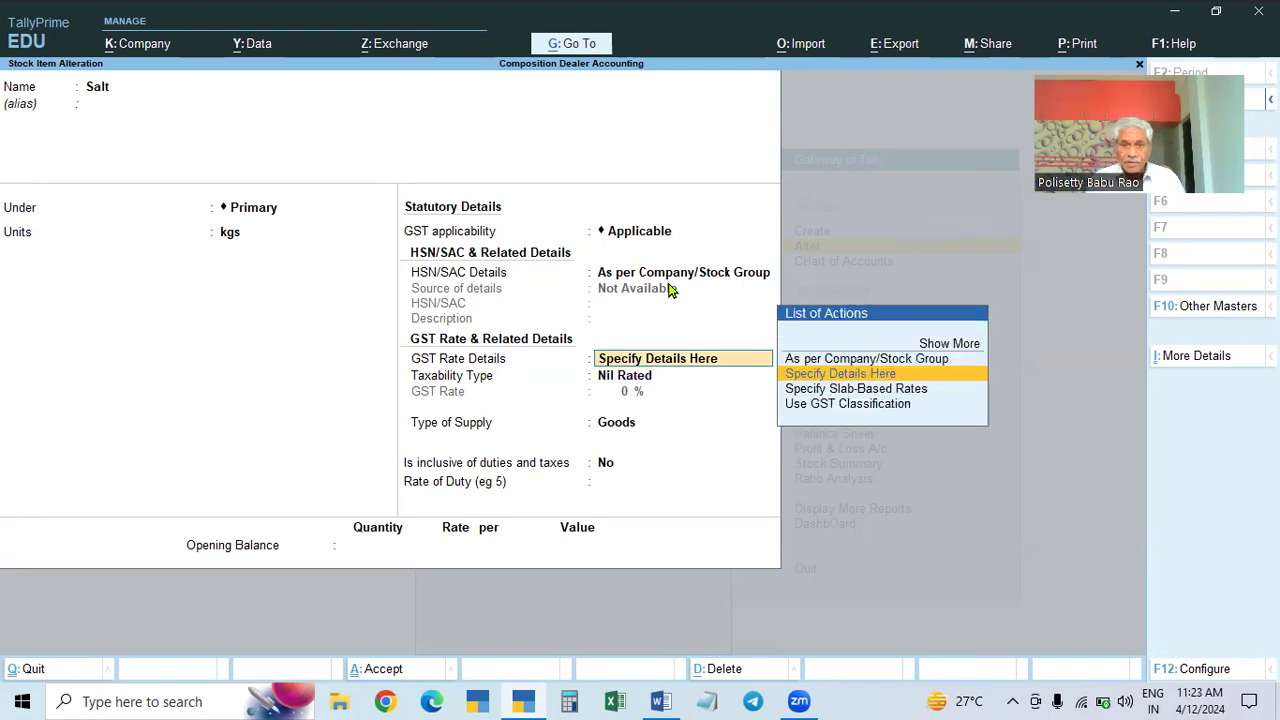
key("BackSpace")
key("Return")
key("Down")
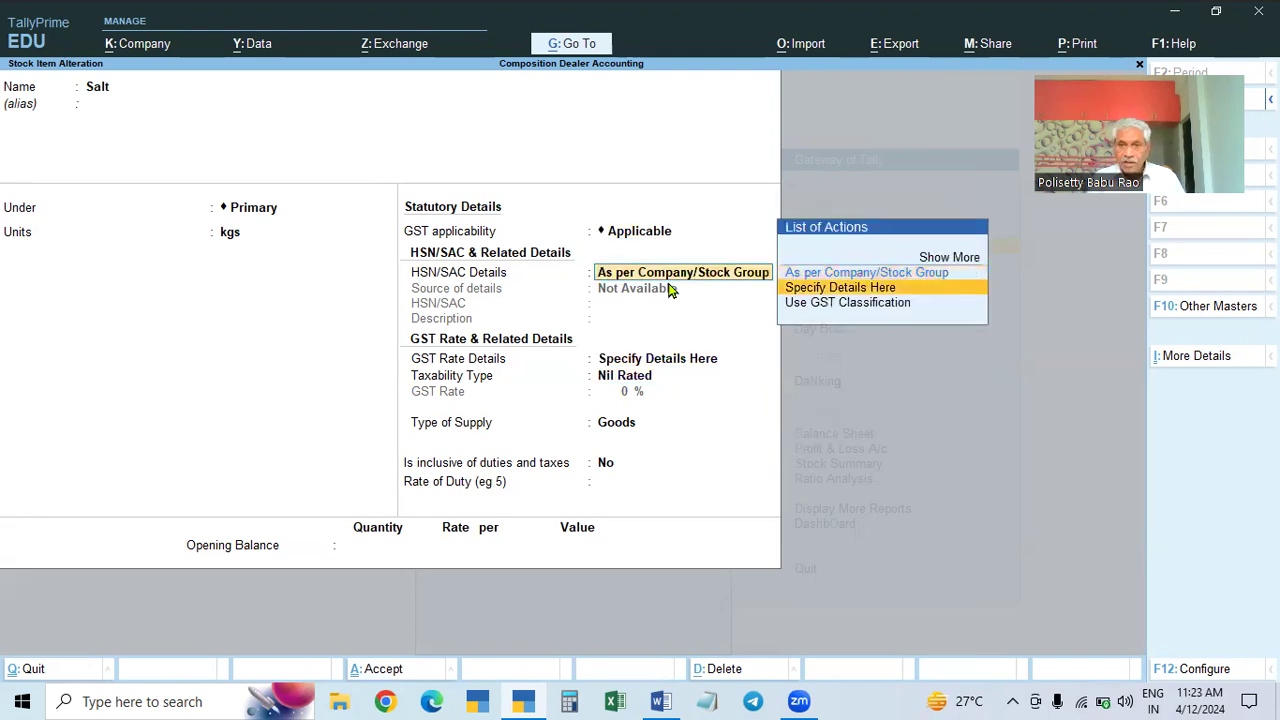
key("Return")
type("1122")
key("Return")
key("Return")
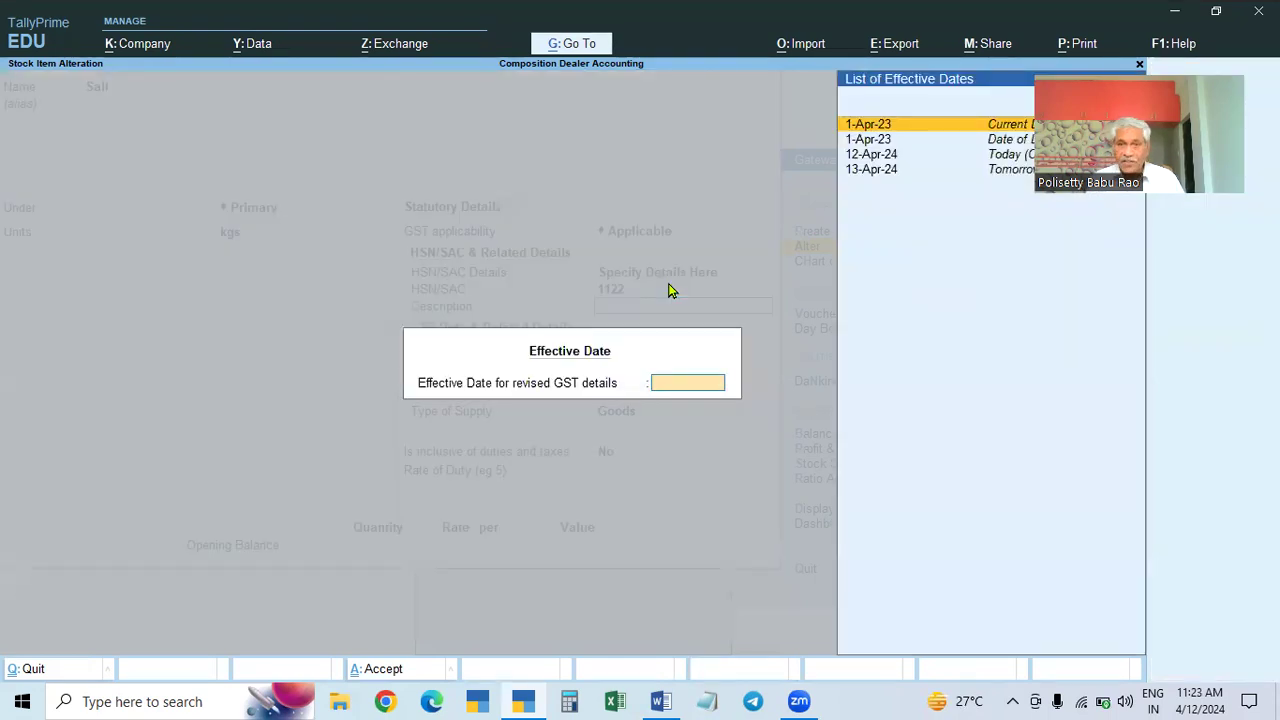
key("Return")
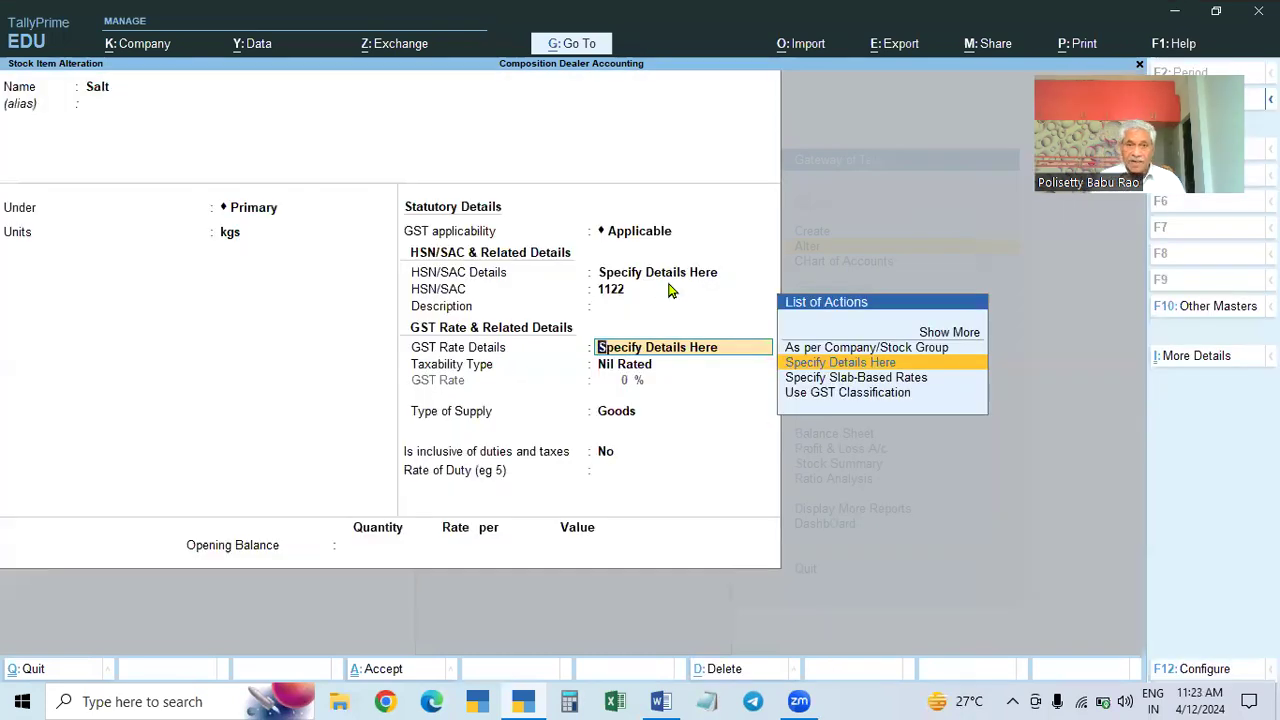
Step: Keep the Salt item's remaining GST rate, type of supply and duty settings, and accept the item
key("Return")
key("Return")
key("Return")
key("Return")
key("Return")
key("Return")
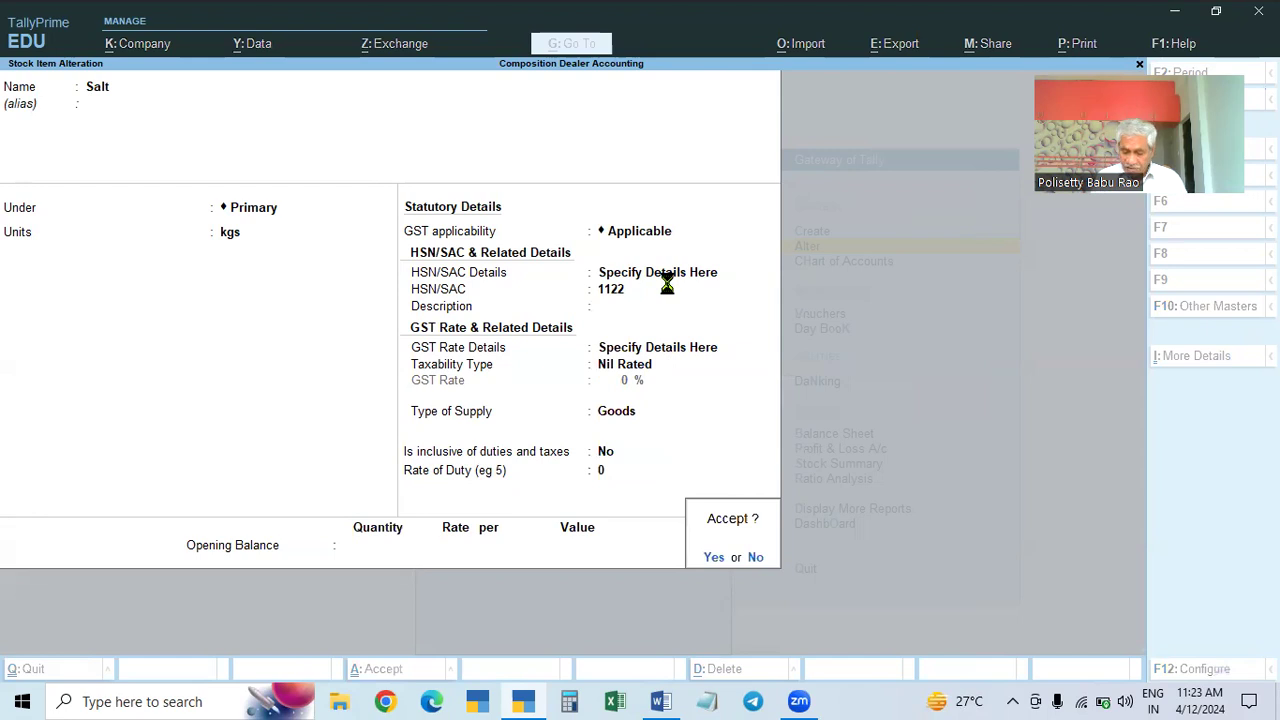
key("Return")
Step: Open the Dell Computers stock item and advance to its HSN/SAC details
key("Up")
key("Up")
key("Up")
key("Up")
key("Return")
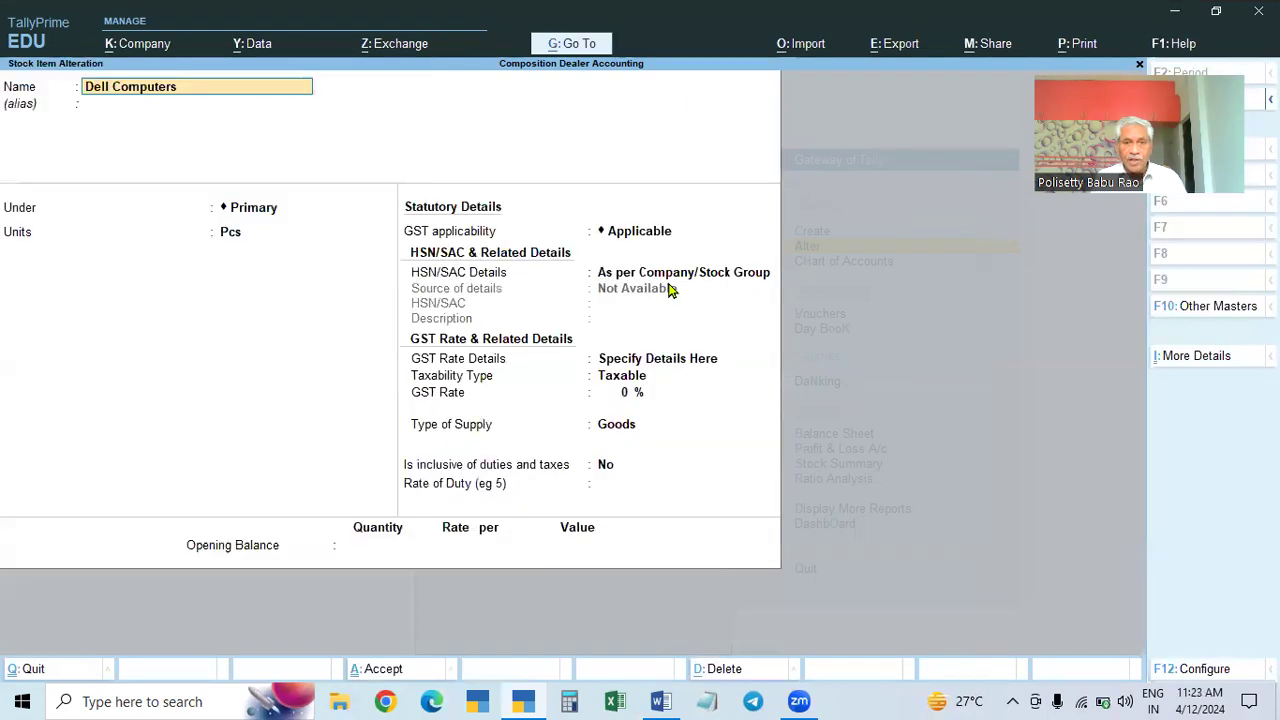
key("Return")
key("Return")
key("Return")
key("Return")
key("Return")
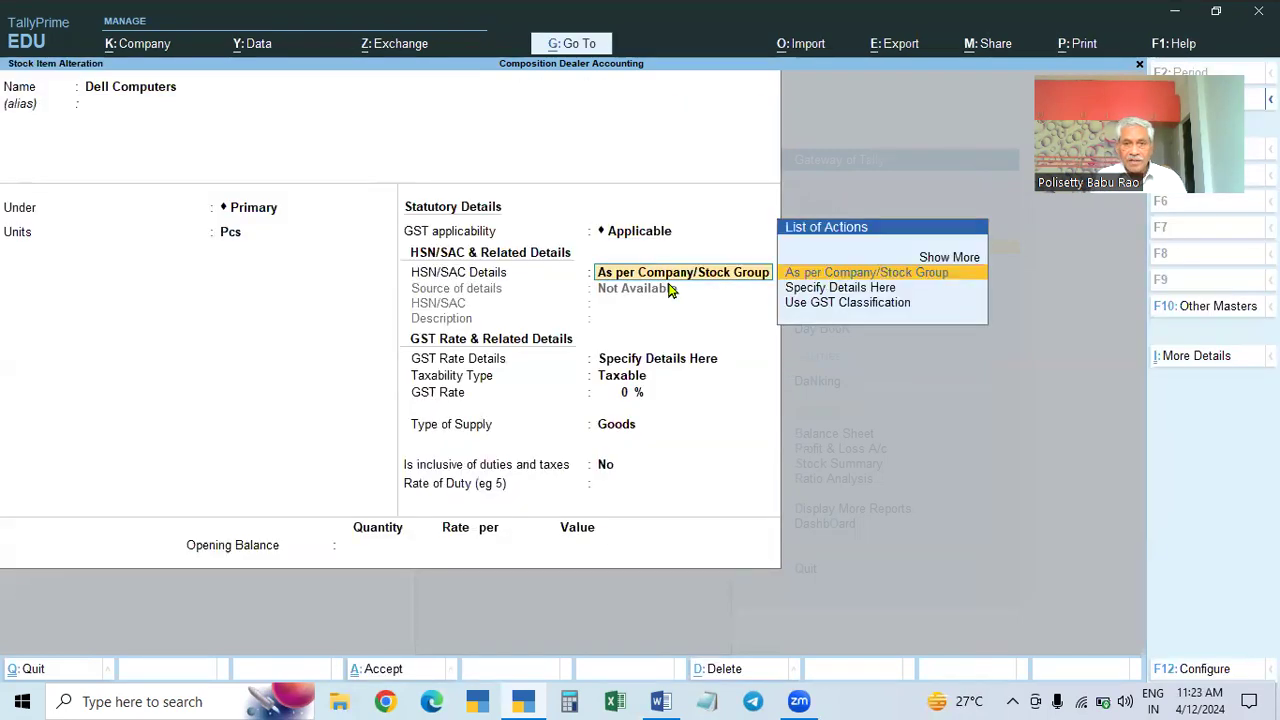
Step: Choose Specify Details Here for Dell Computers' HSN/SAC details, enter HSN/SAC 1133 and confirm the effective date
key("Return")
key("BackSpace")
key("Down")
key("Return")
type("1133")
key("Return")
key("Return")
key("Return")
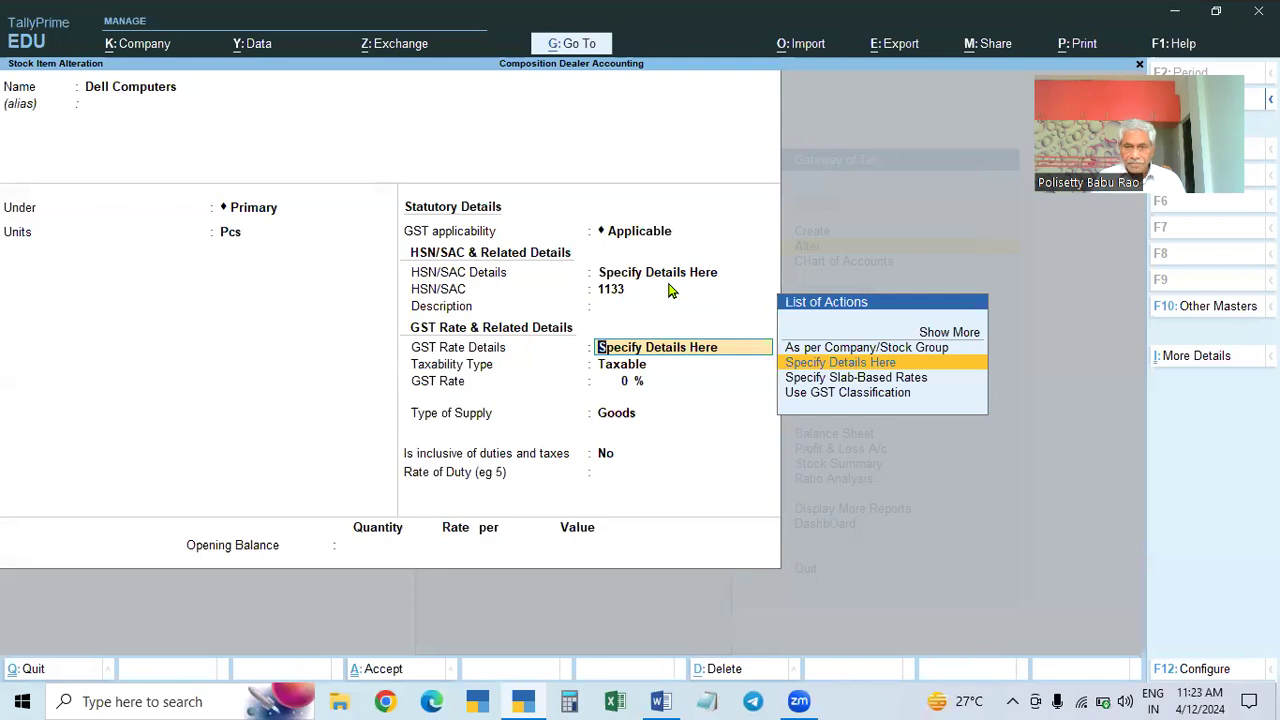
Step: Recheck the Dell Computers HSN/SAC entry, keep the remaining GST rate, supply and duty settings, and accept the item
key("BackSpace")
key("BackSpace")
key("Return")
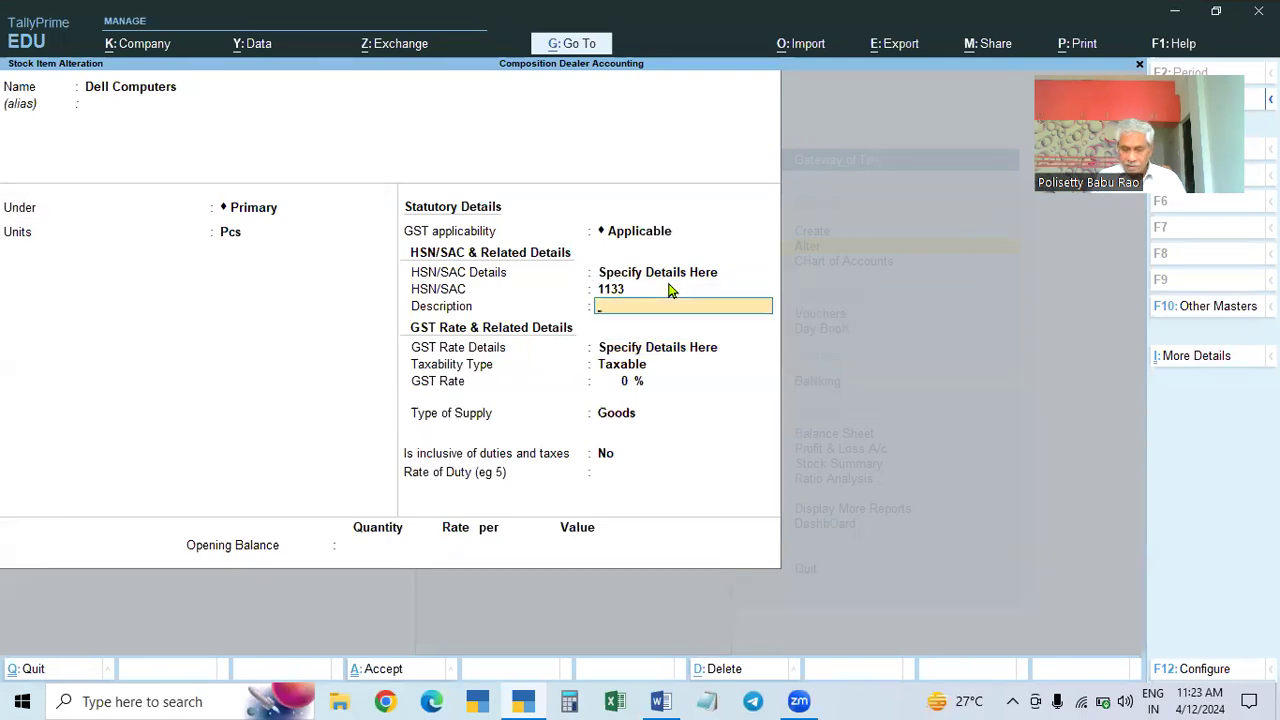
key("Return")
key("Return")
key("Return")
key("Return")
key("Return")
key("Return")
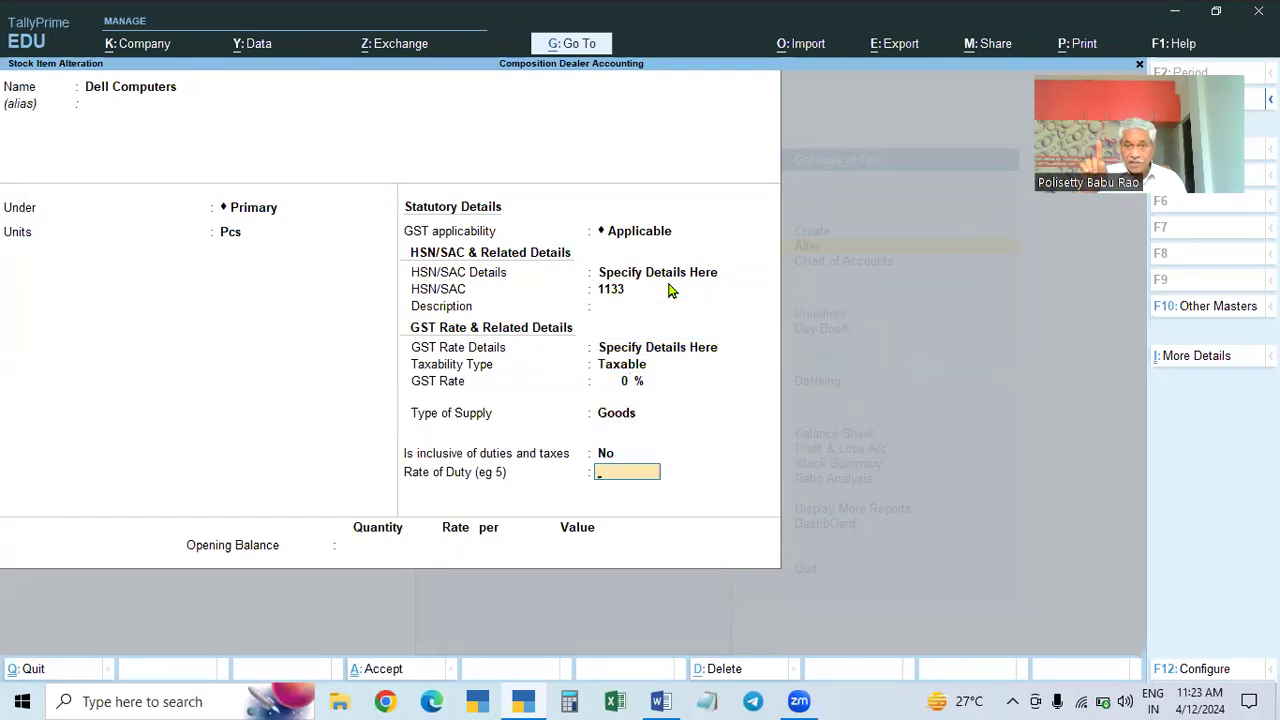
key("Return")
key("Return")
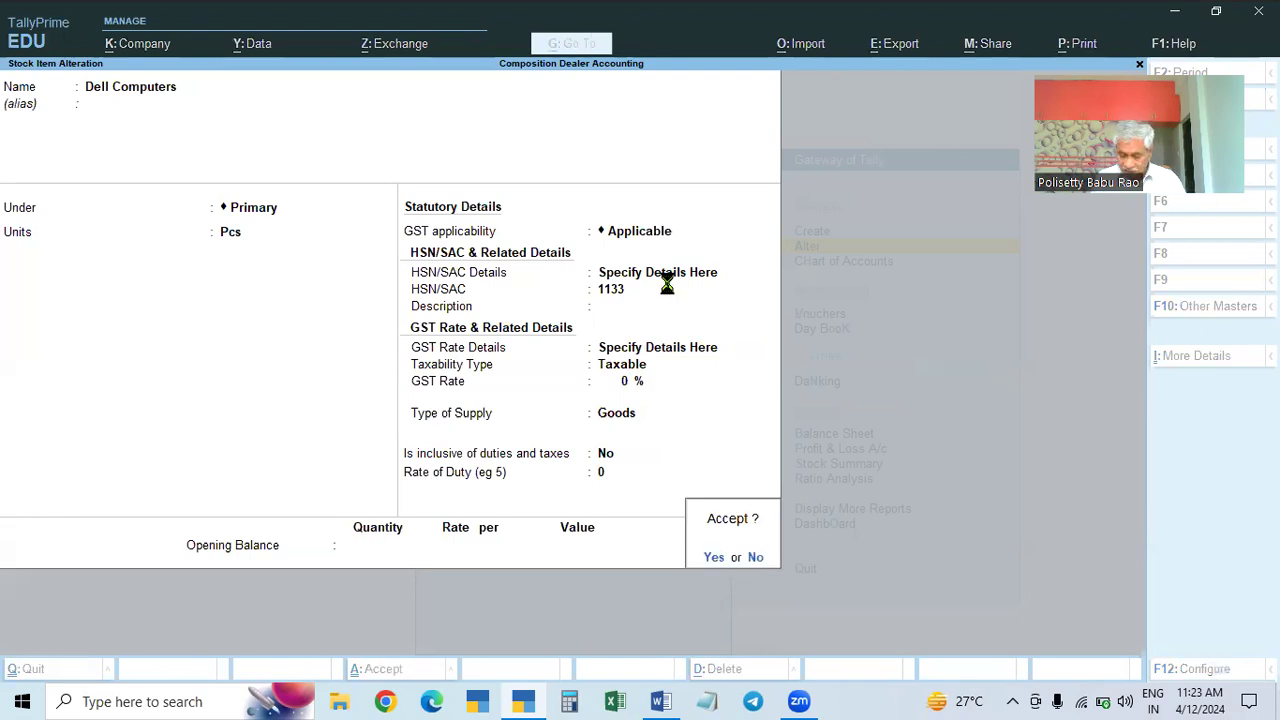
key("Return")
key("Down")
key("Return")
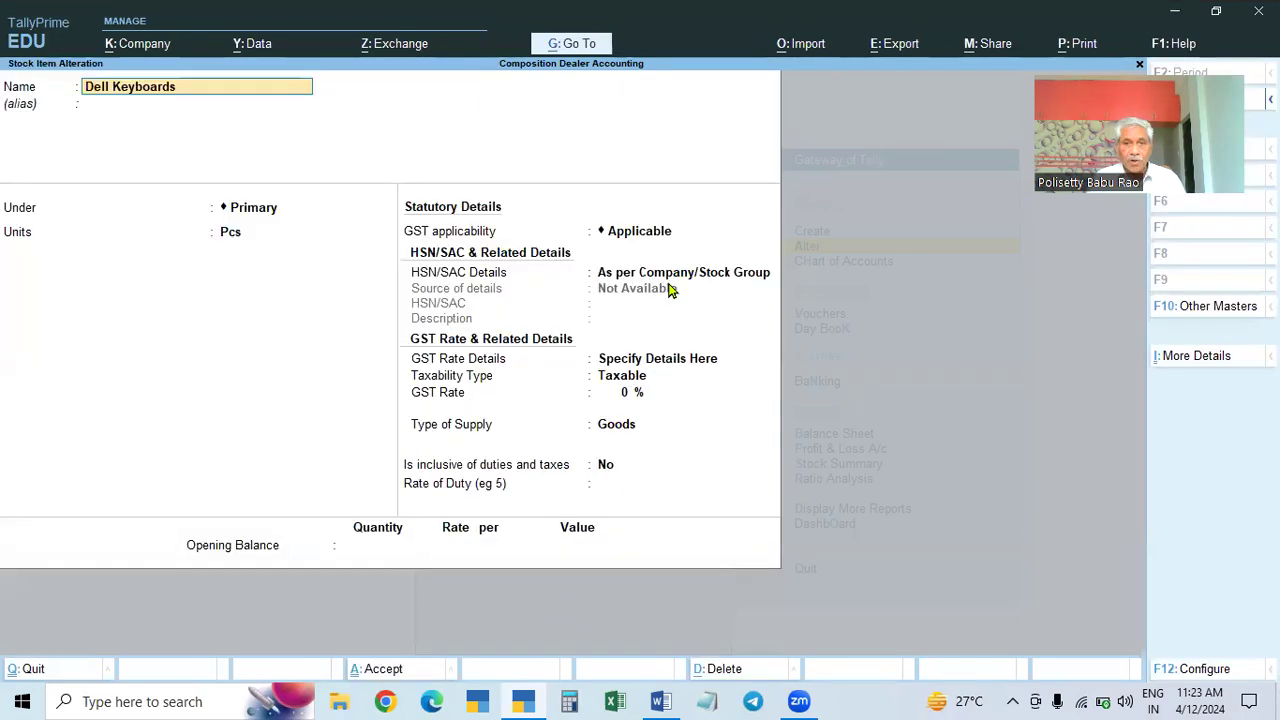
key("Return")
key("Return")
key("Return")
key("Return")
key("Return")
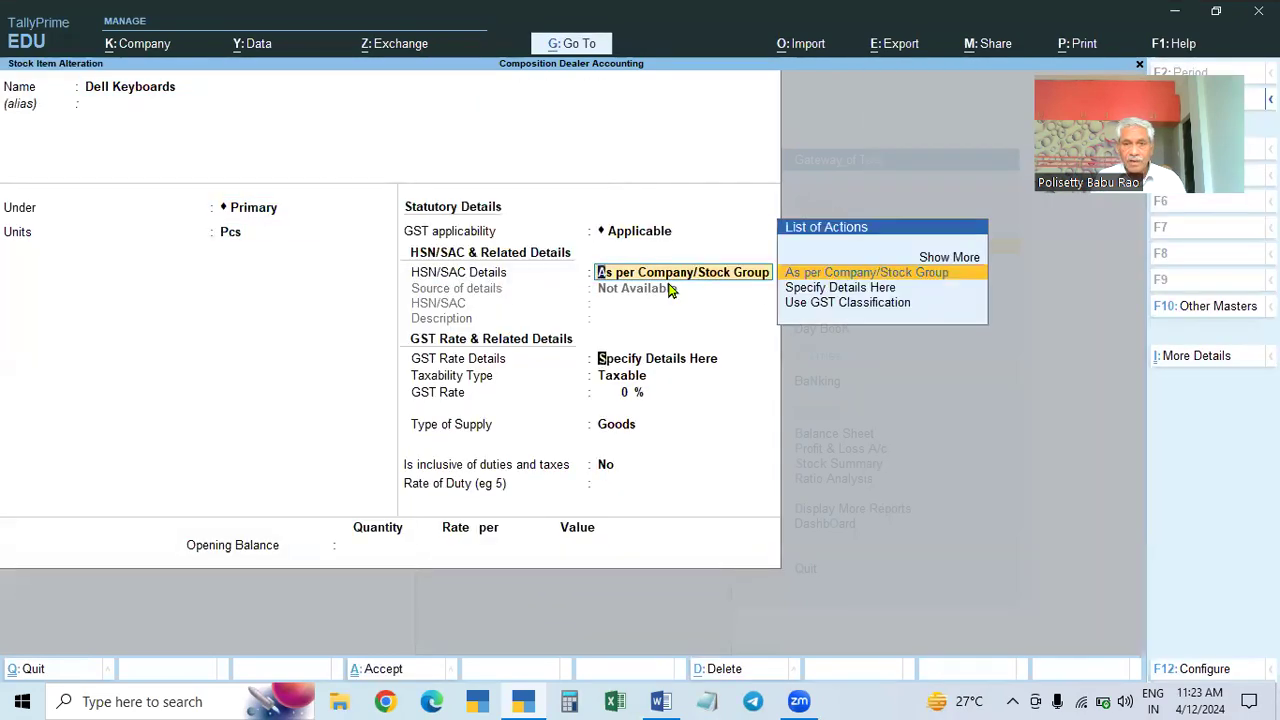
key("Return")
key("BackSpace")
key("Down")
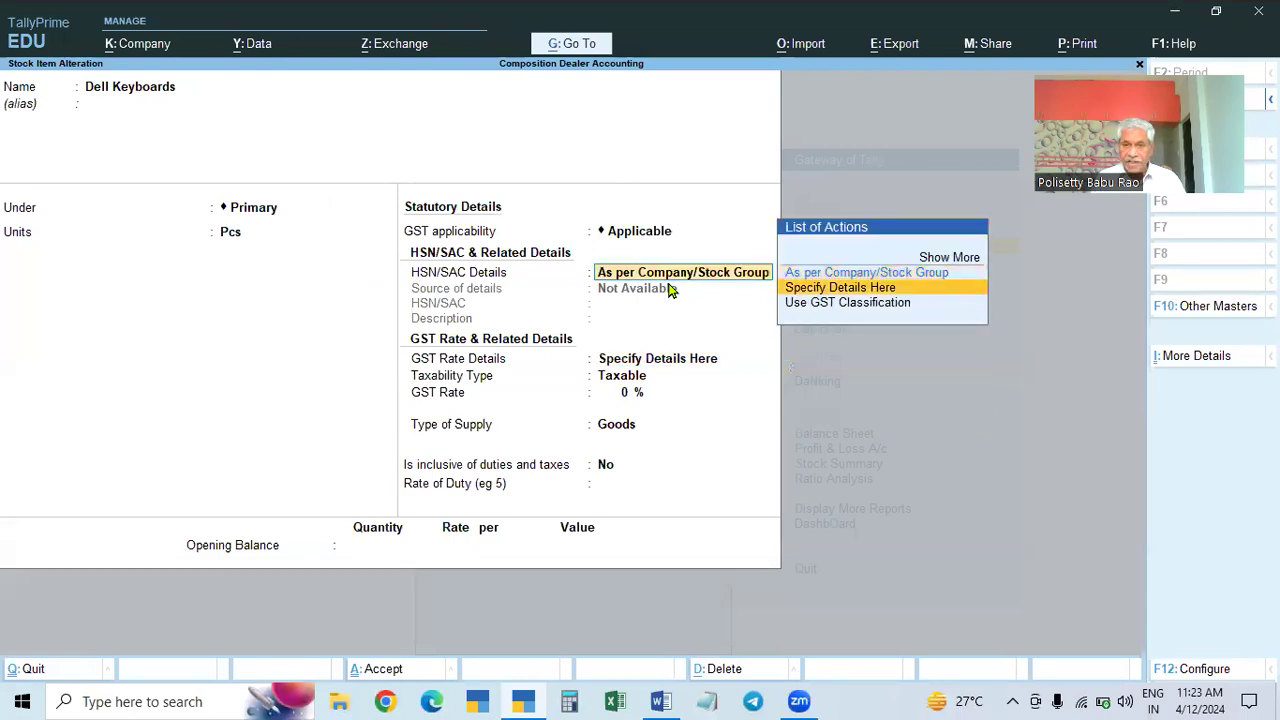
key("Return")
type("1133")
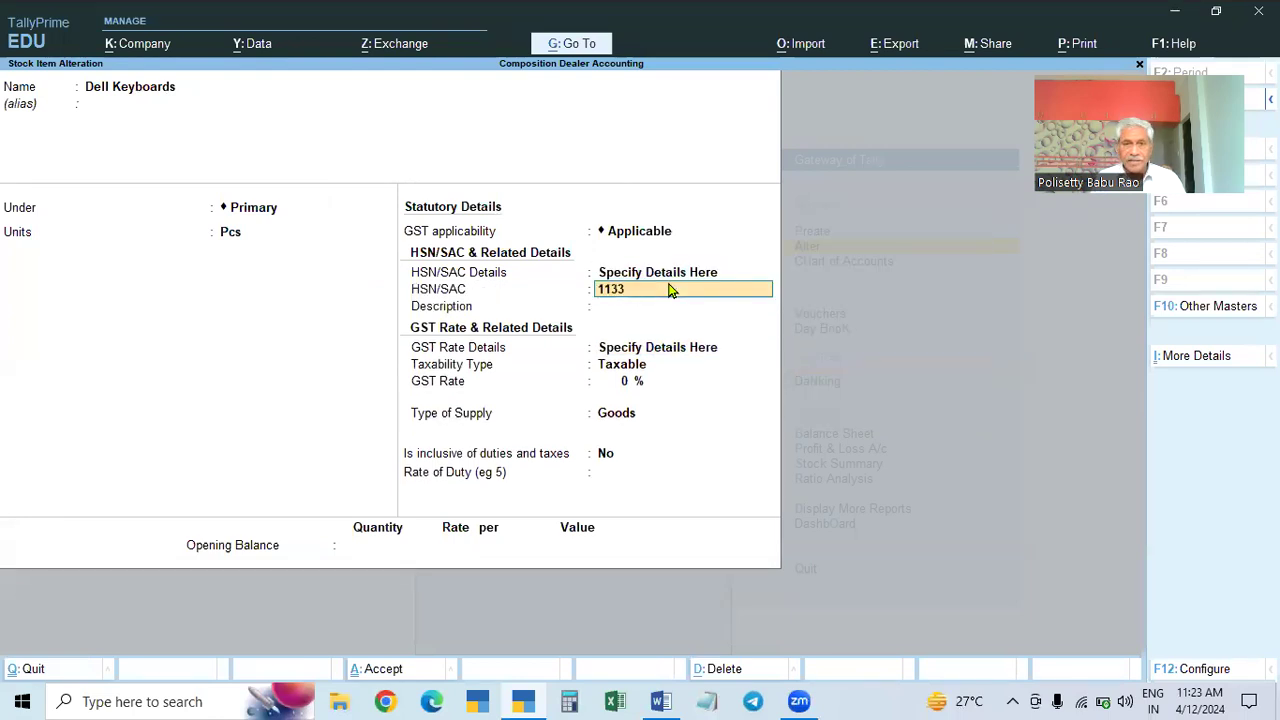
key("Return")
key("Return")
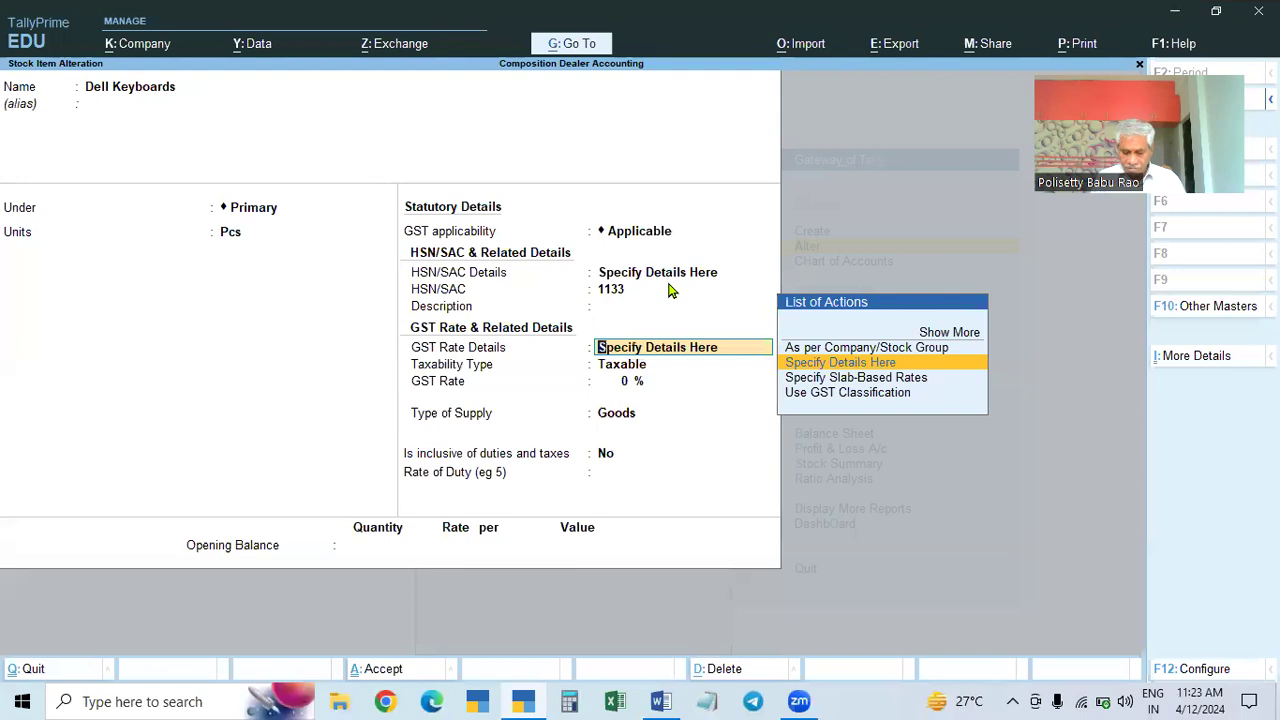
key("F12")
key("Escape")
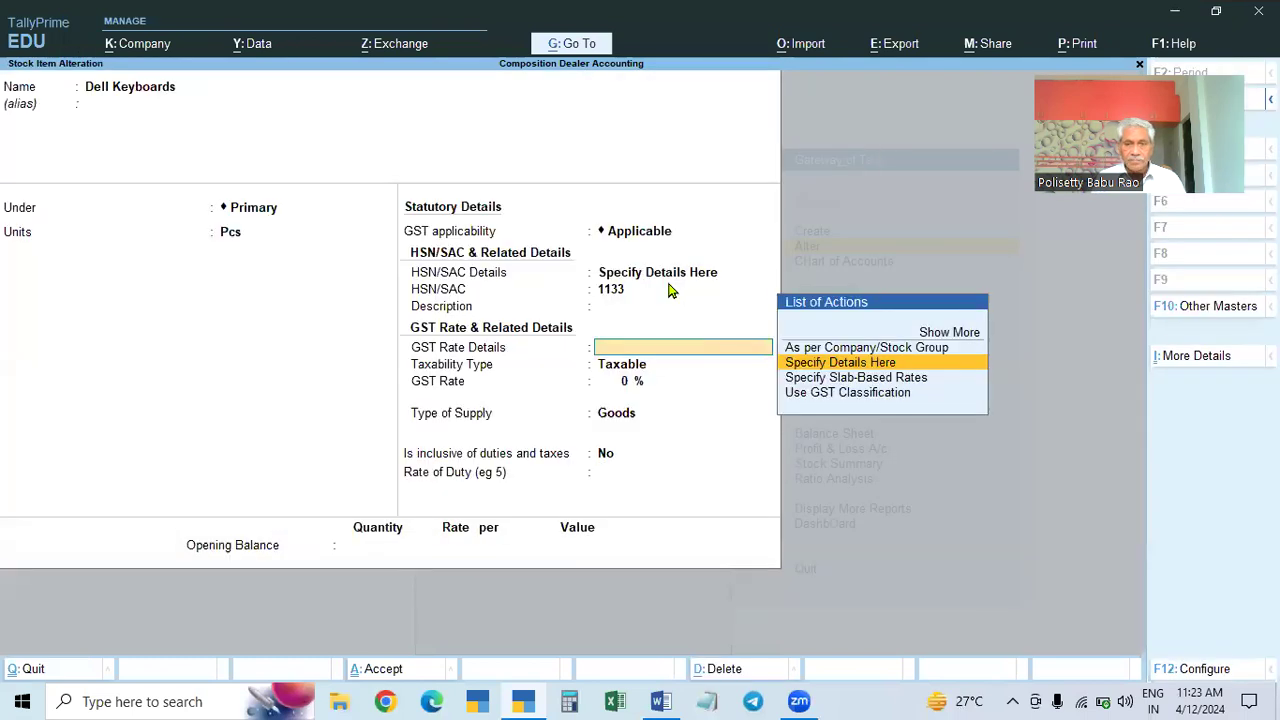
key("Escape")
key("Escape")
Step: Open the Dell Keyboards stock item, advance to its HSN/SAC details and check the stock item configuration options
key("Return")
key("Return")
key("Return")
key("Return")
key("Return")
key("Return")
key("Return")
key("F12")
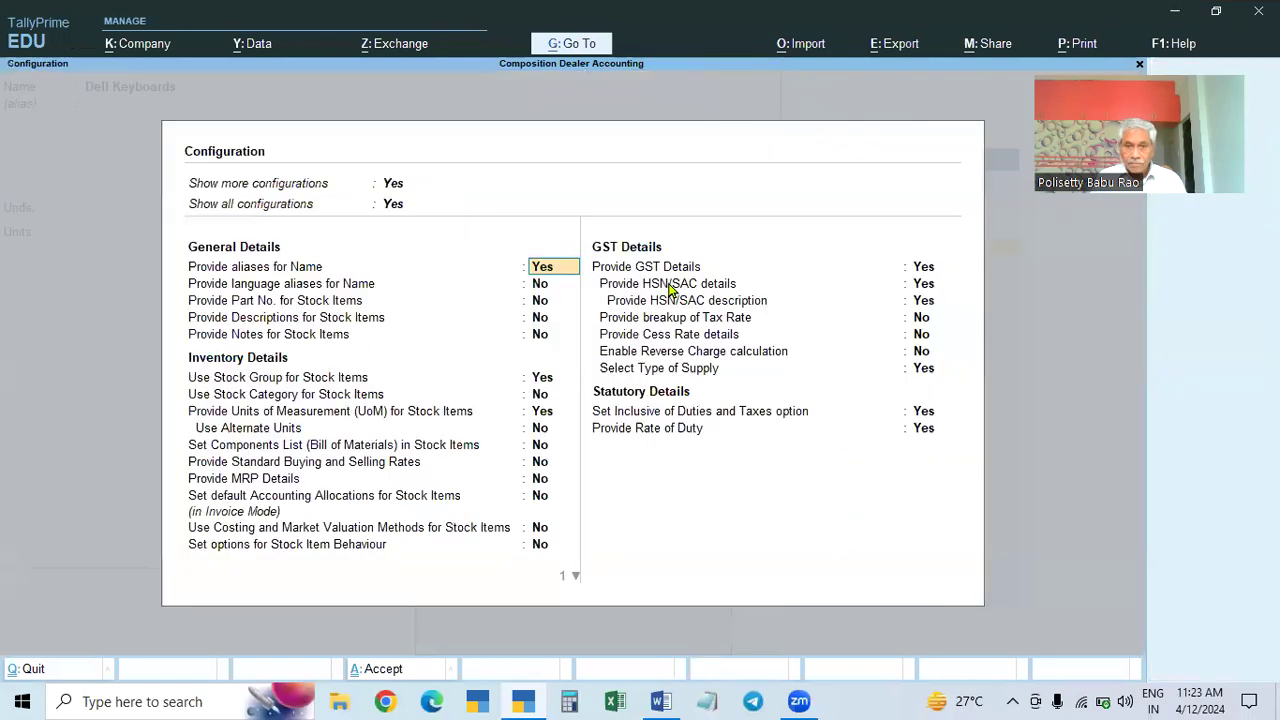
key("Escape")
Step: Specify HSN/SAC 1133 directly in the Dell Keyboards item, effective 1-Apr-23, and accept the item
key("BackSpace")
key("Down")
key("Return")
type("1133")
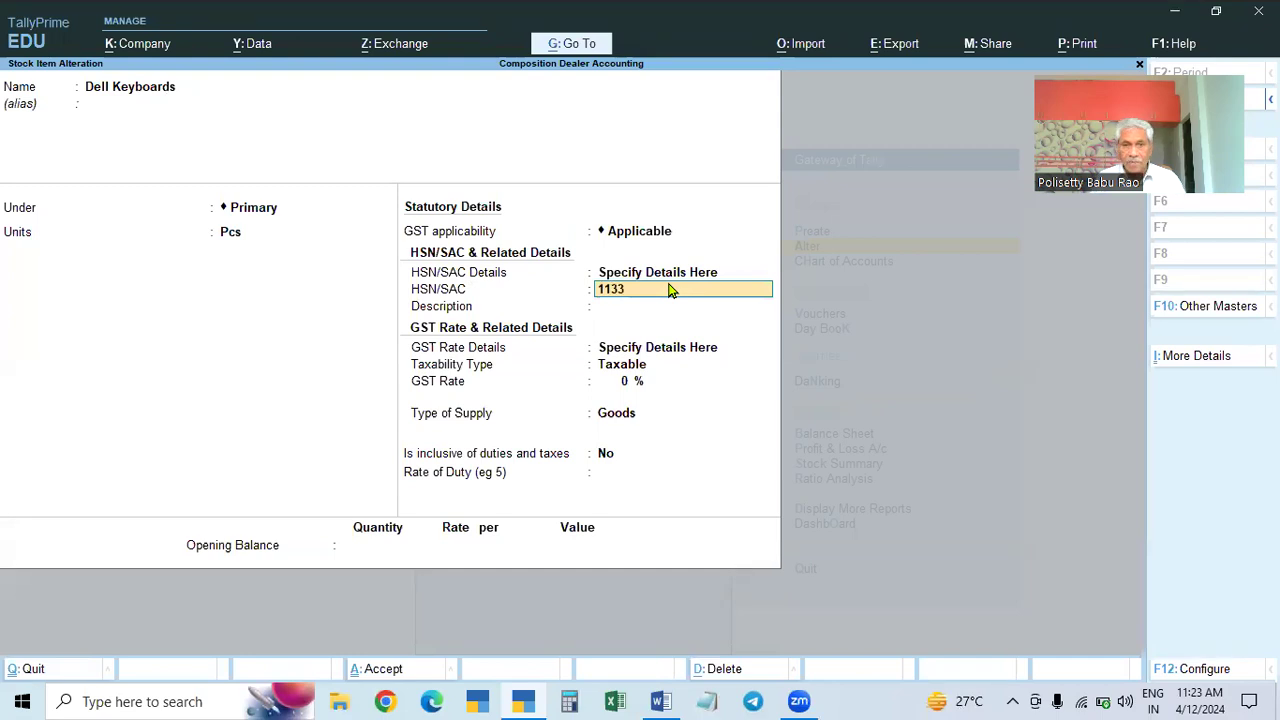
key("Return")
key("Return")
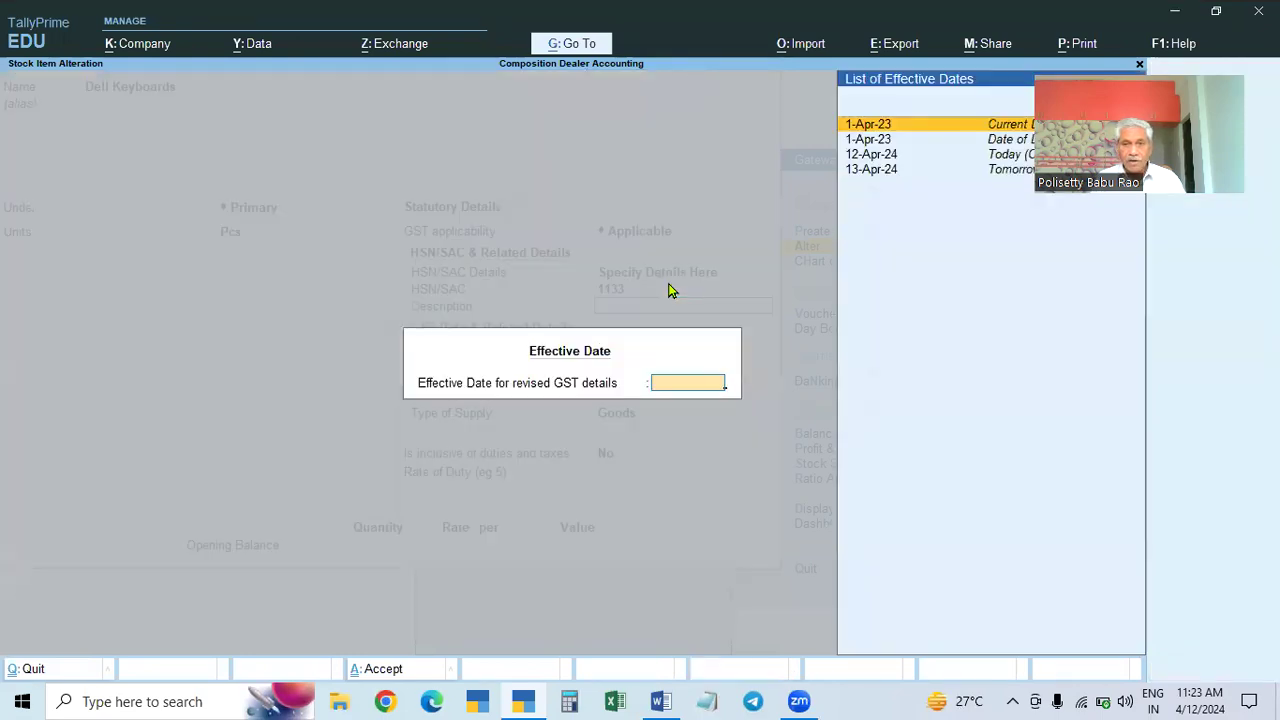
key("Return")
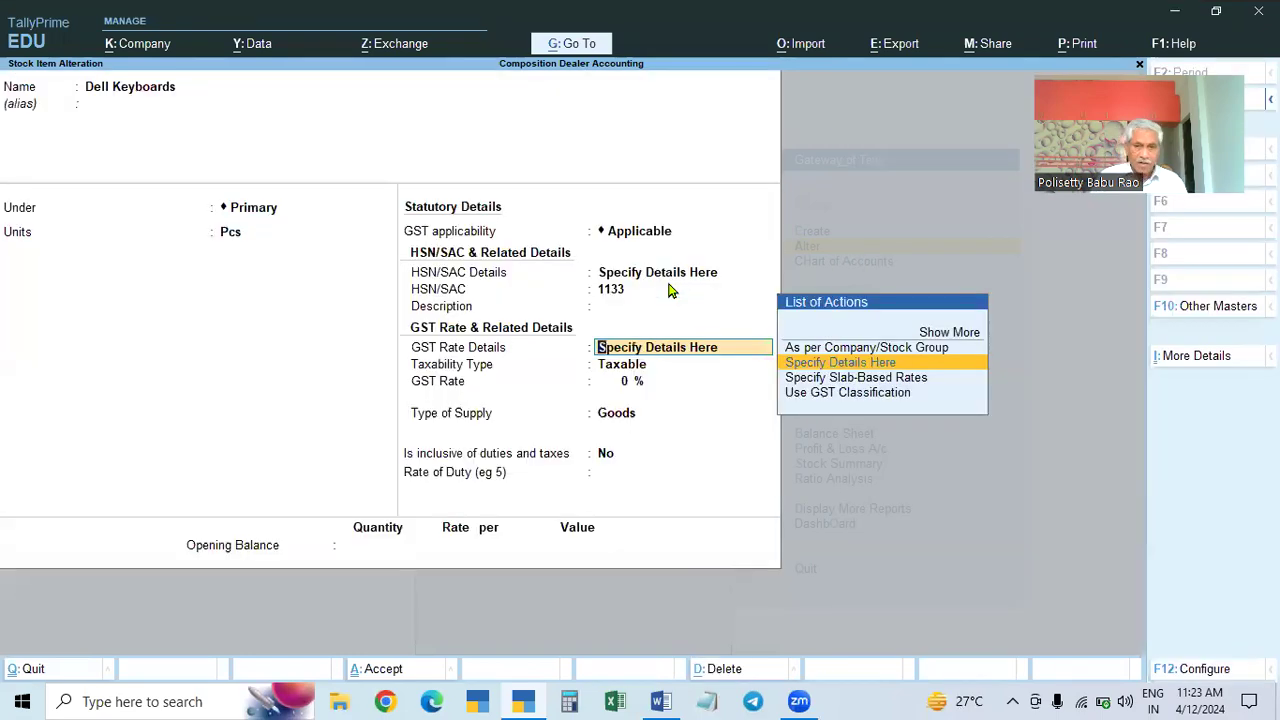
key("Return")
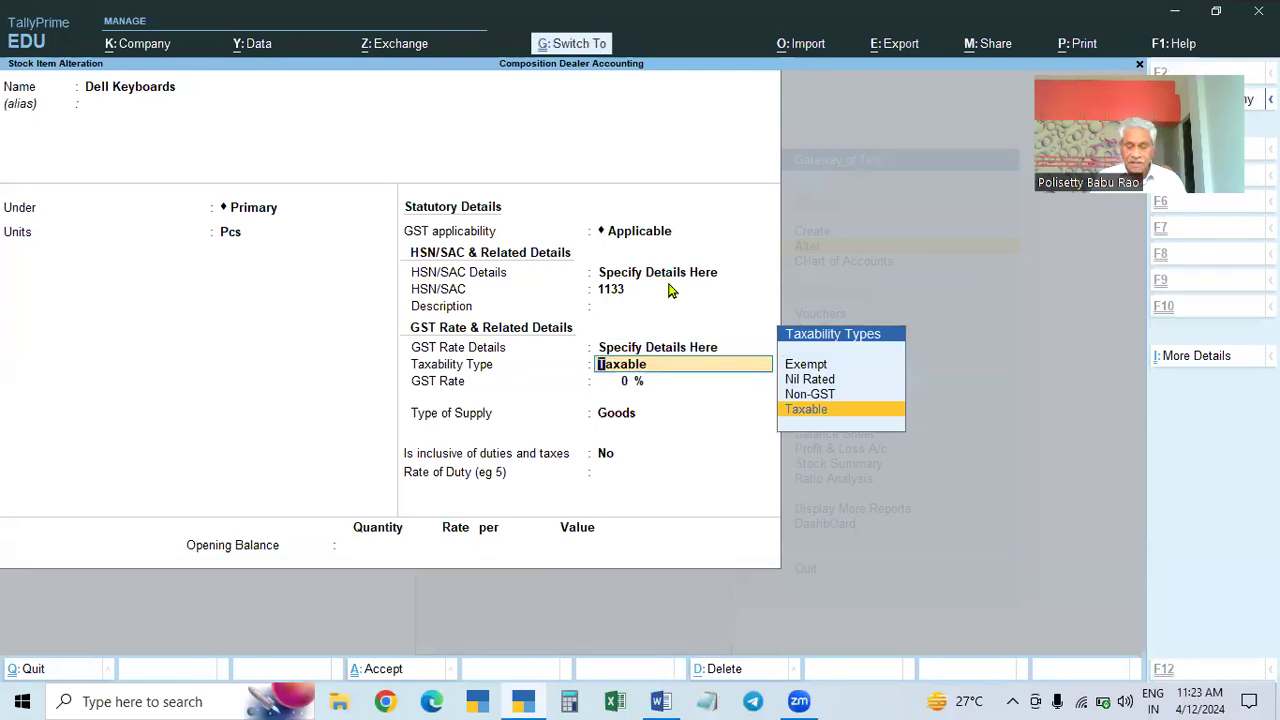
key("ctrl+a")
Step: Open the HP Laptops stock item and advance through its fields to the HSN/SAC and GST rate details
key("Down")
key("Return")
key("Return")
key("Return")
key("Return")
key("Return")
key("Return")
key("Return")
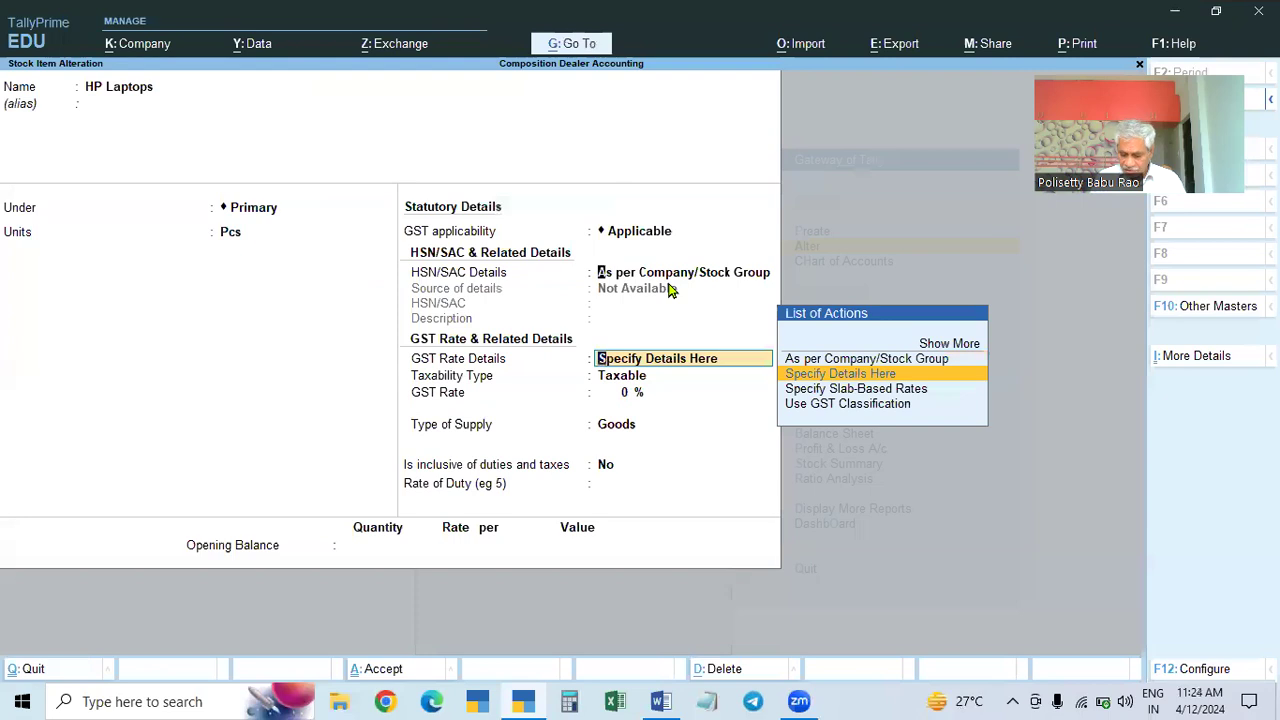
Step: Specify HSN/SAC 1133 directly in the HP Laptops stock item, keep its GST rate details, and accept the item
key("BackSpace")
key("Down")
key("Return")
type("1133")
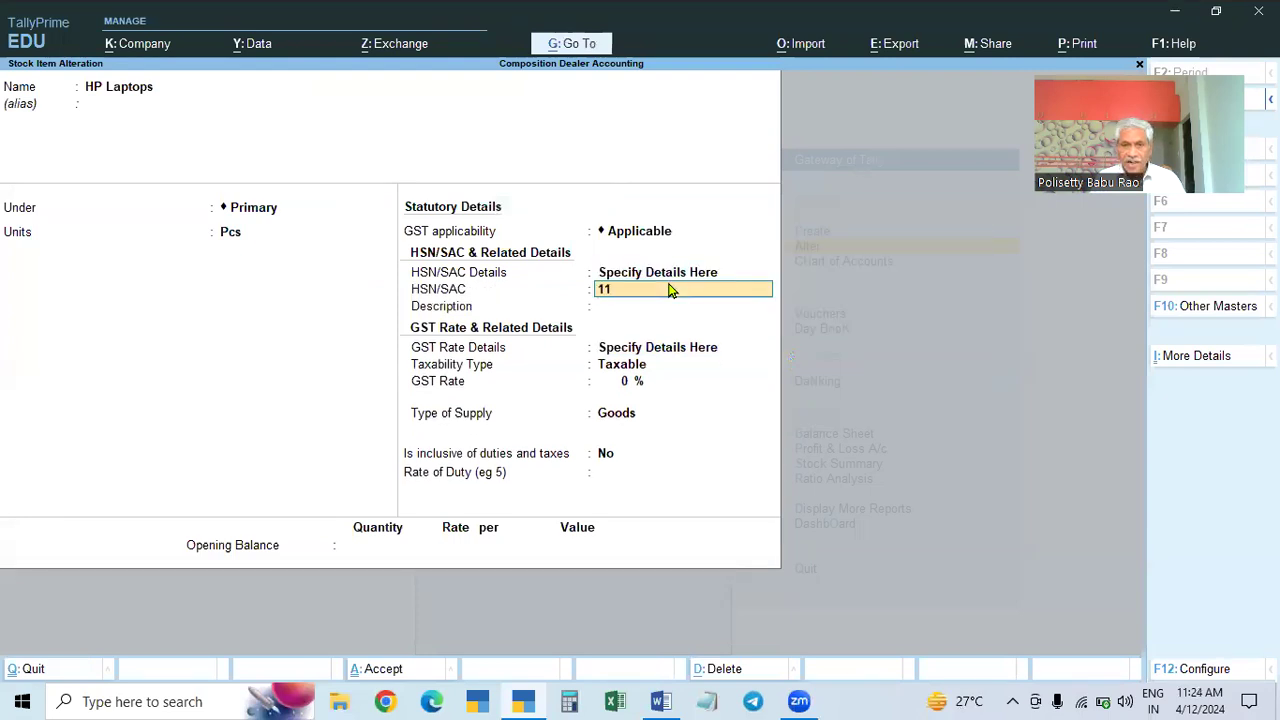
key("Return")
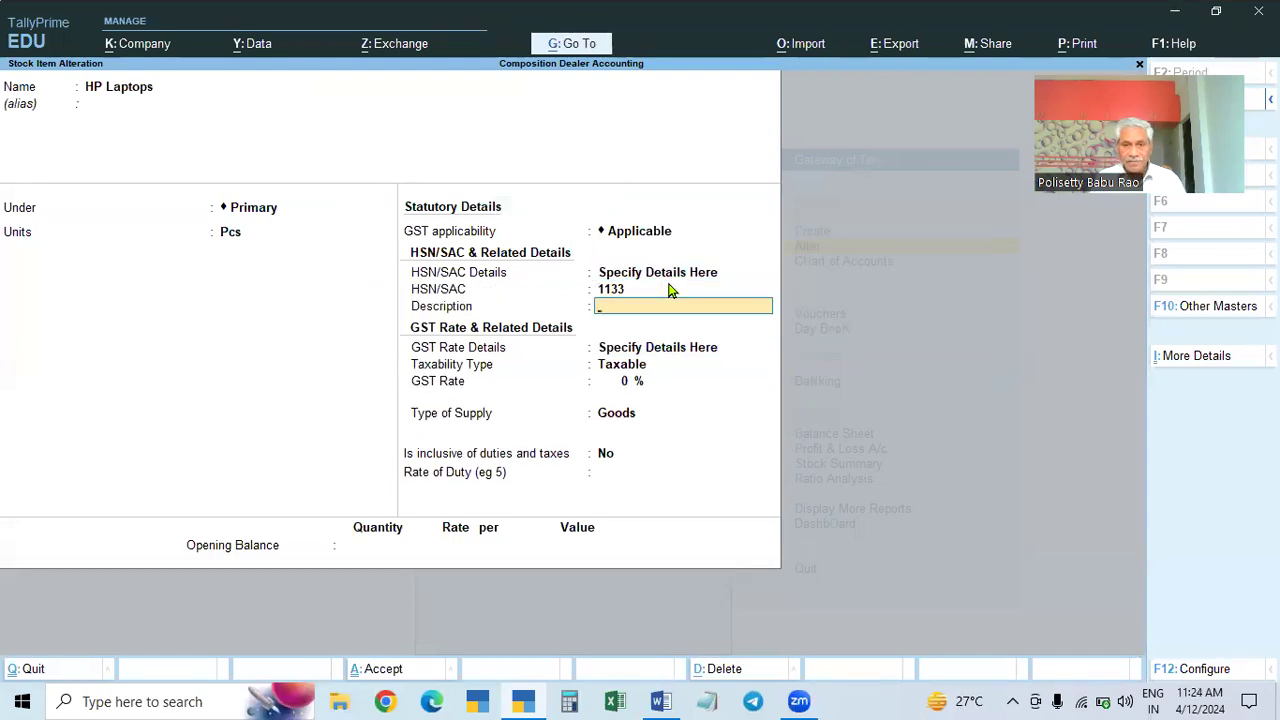
key("Return")
key("Return")
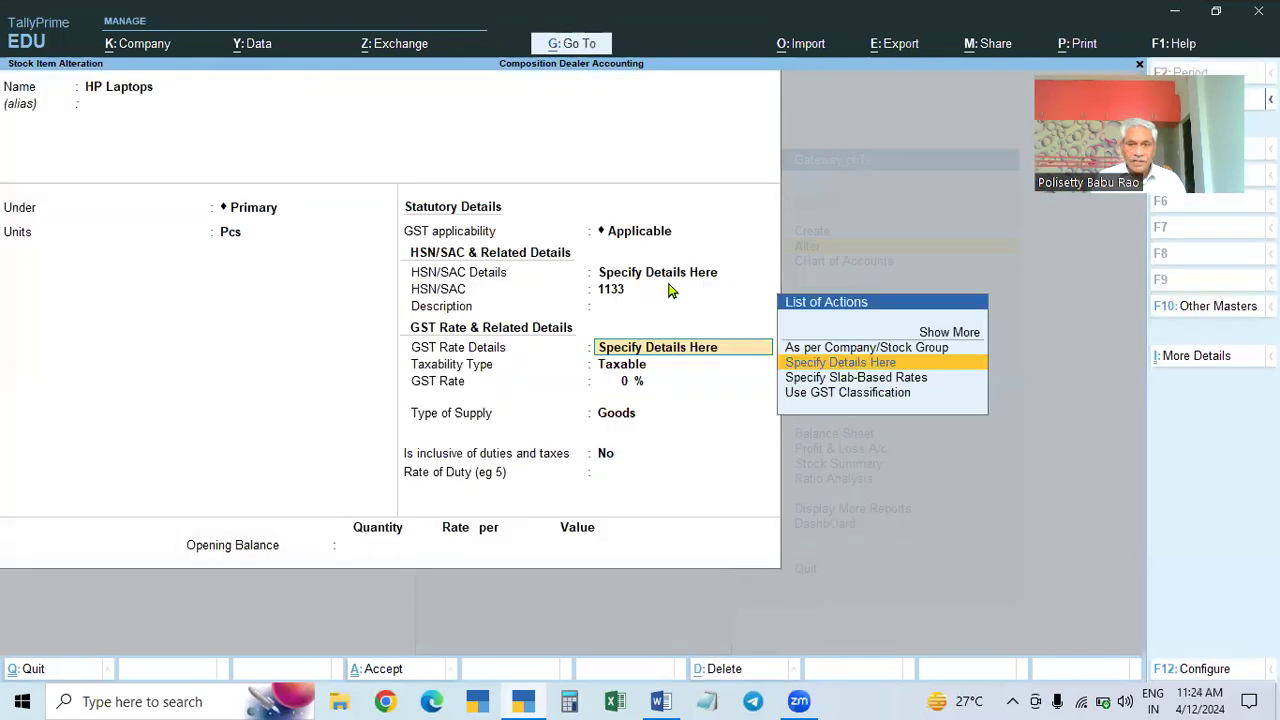
key("Return")
key("ctrl+q")
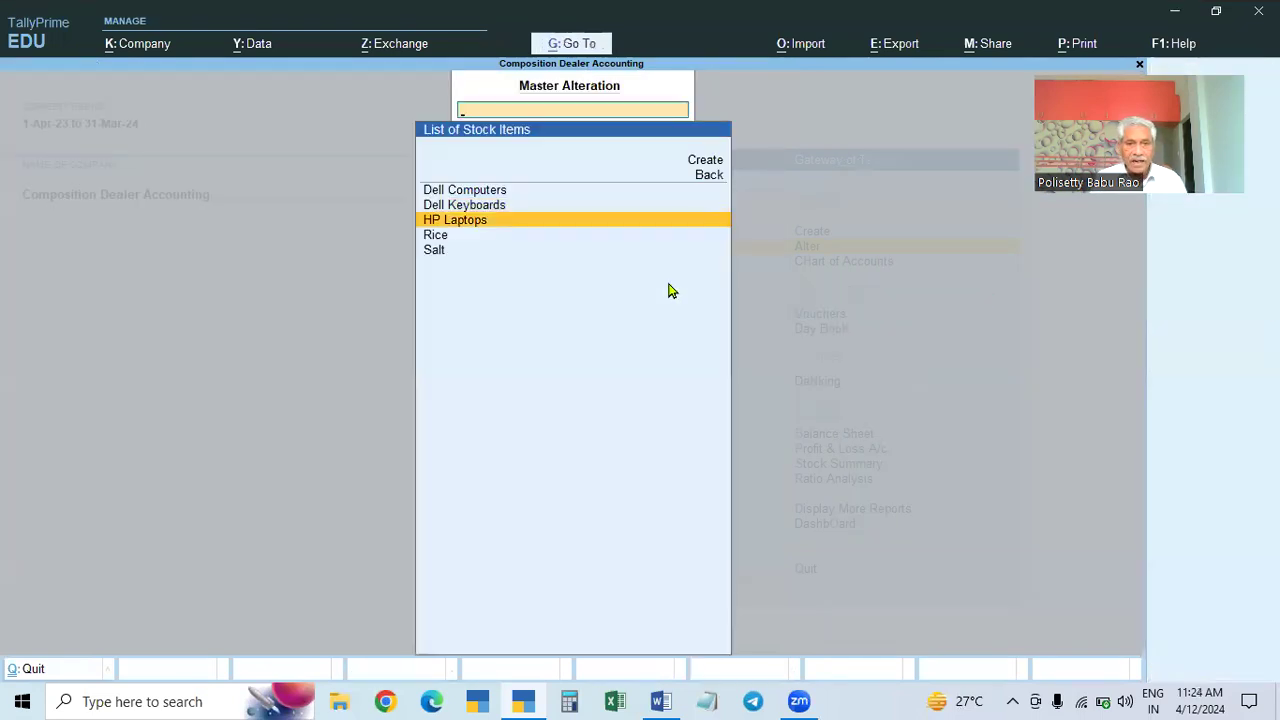
Step: Open the Rice stock item for alteration and set its HSN/SAC details to Specify Details Here
key("Down")
key("Return")
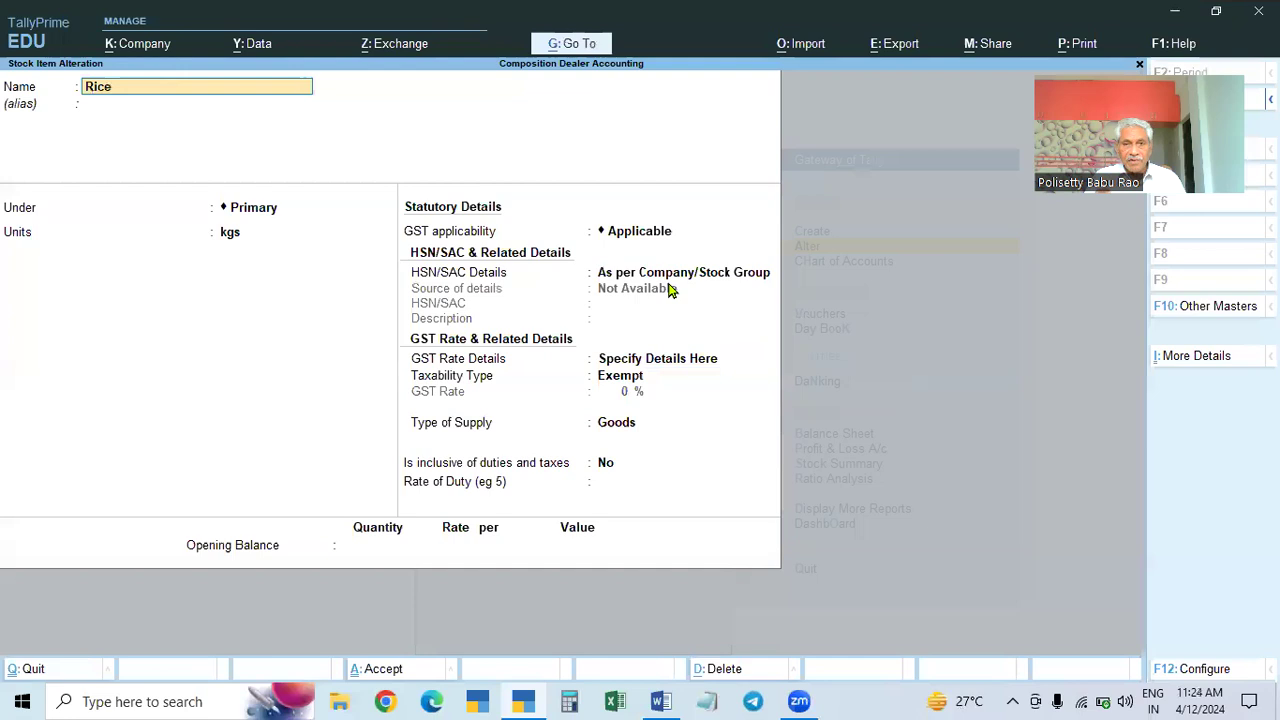
key("Return")
key("Return")
key("Return")
key("Return")
key("Return")
key("BackSpace")
key("Down")
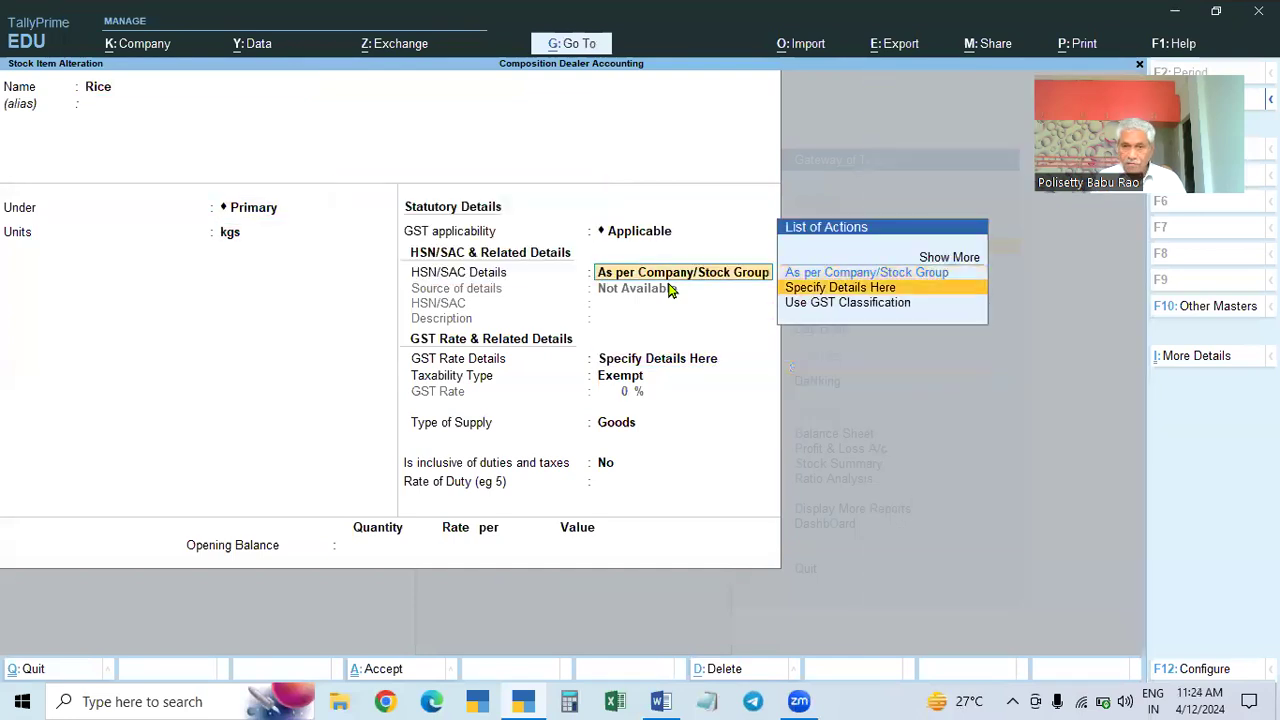
key("Return")
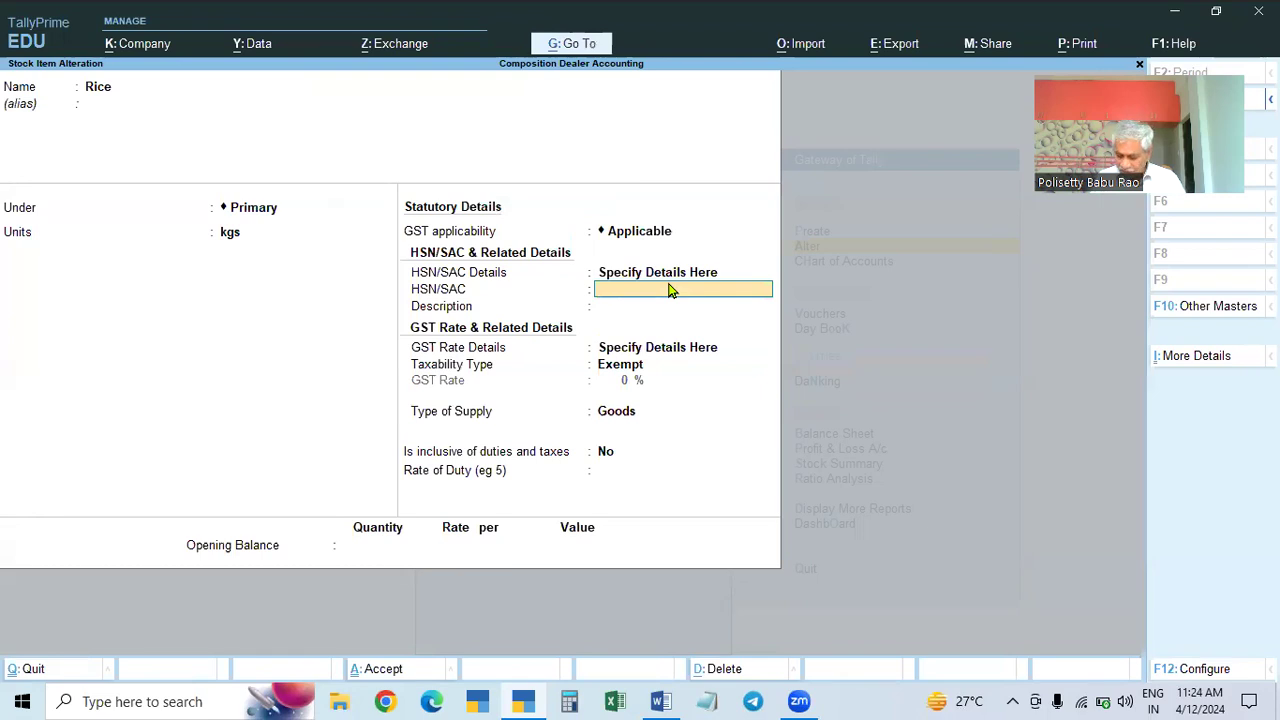
Step: Enter HSN/SAC 1144 for Rice, effective 1-Apr-23, keep the Exempt taxability type, and accept the item
type("1144")
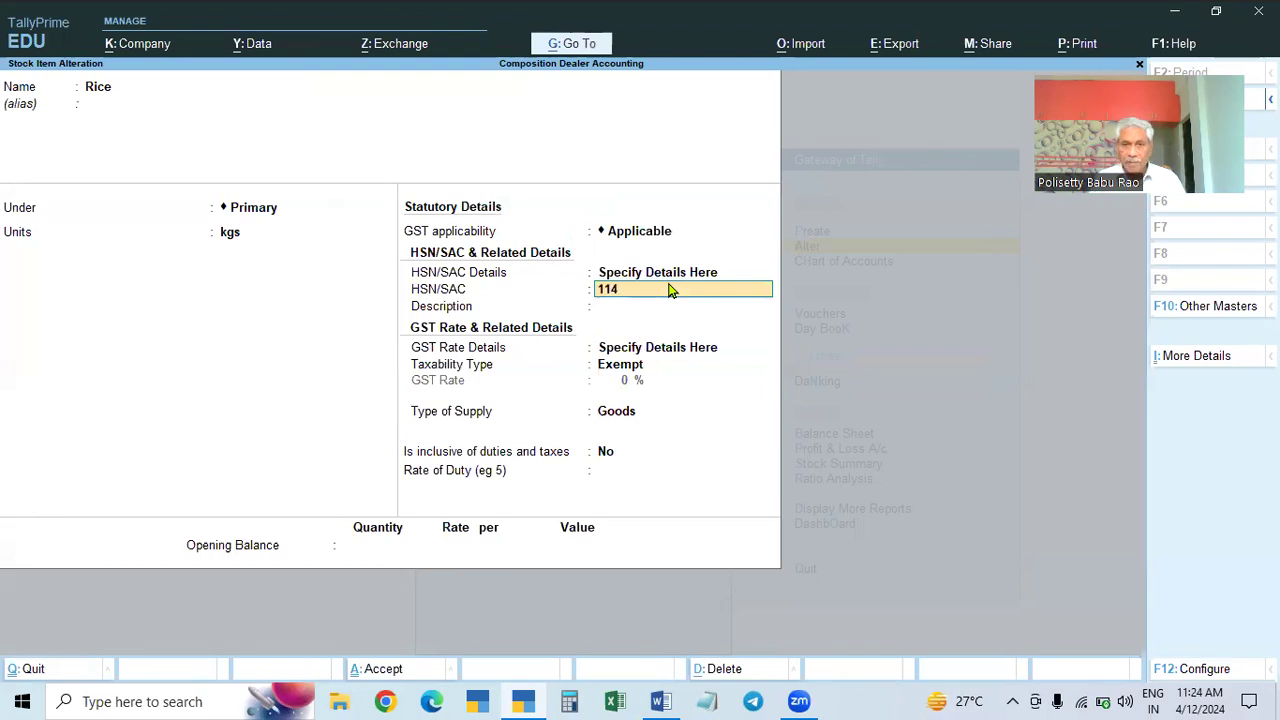
key("Return")
key("Return")
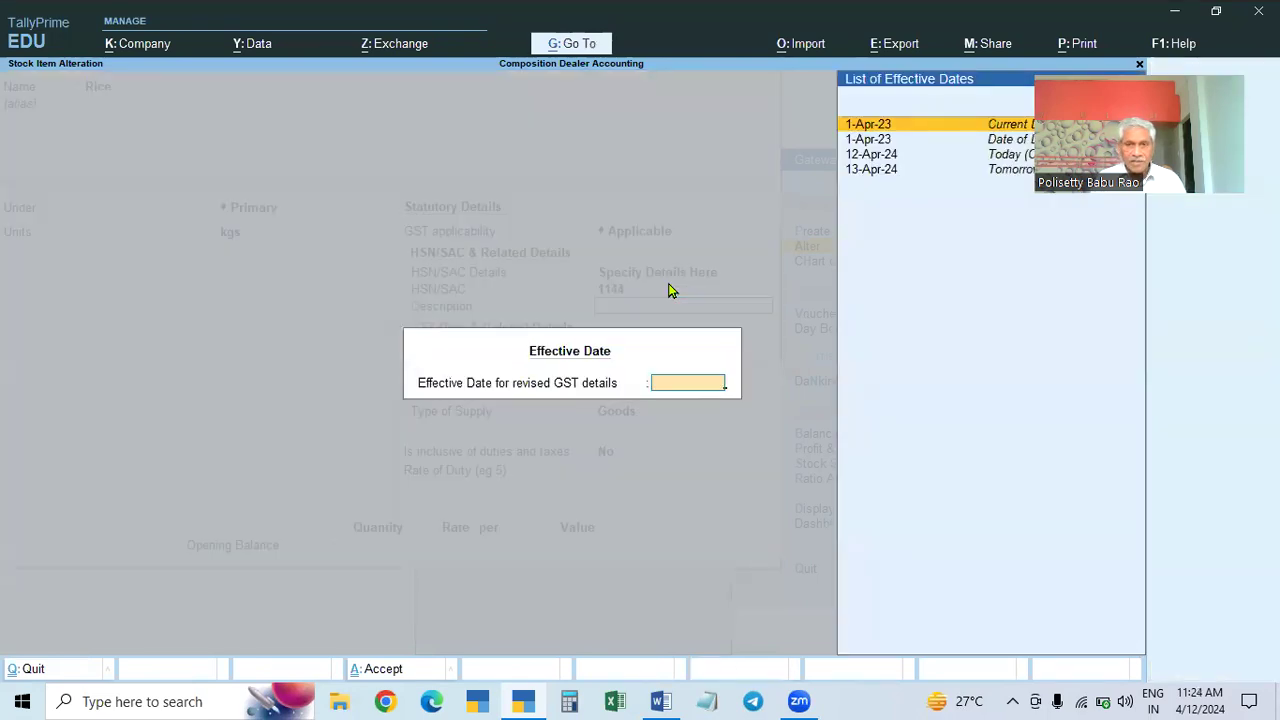
key("Return")
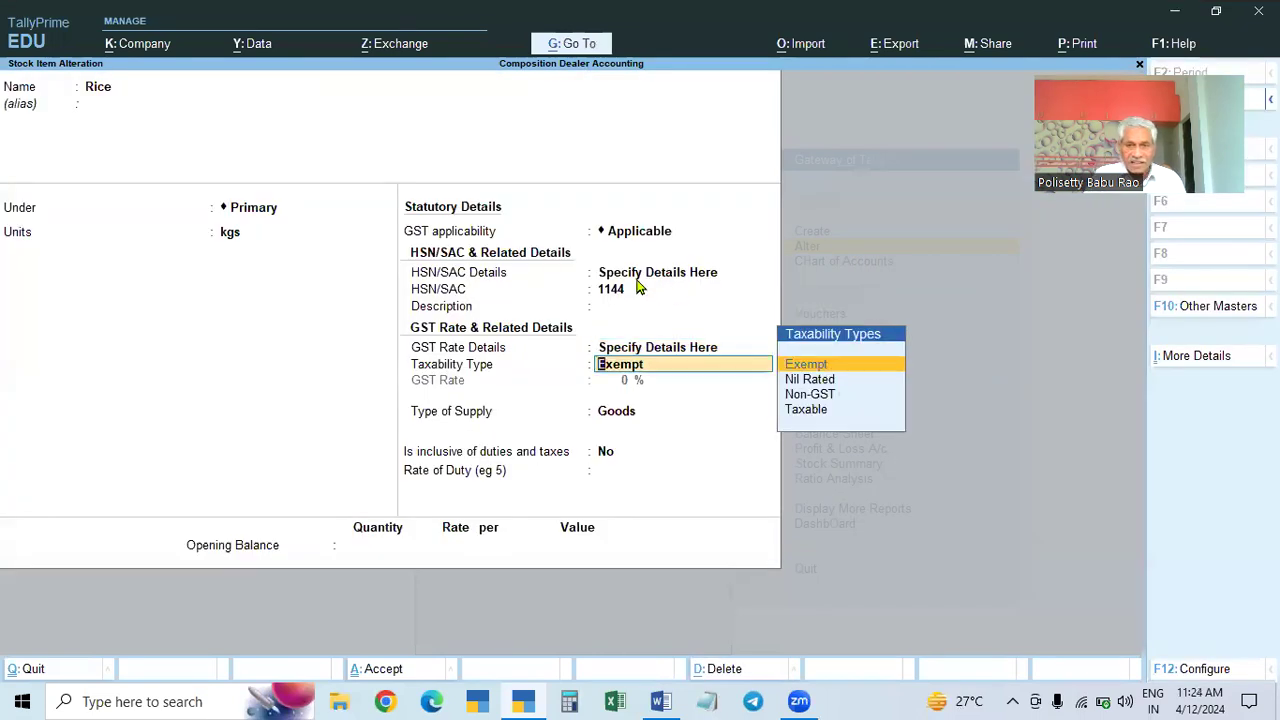
key("Return")
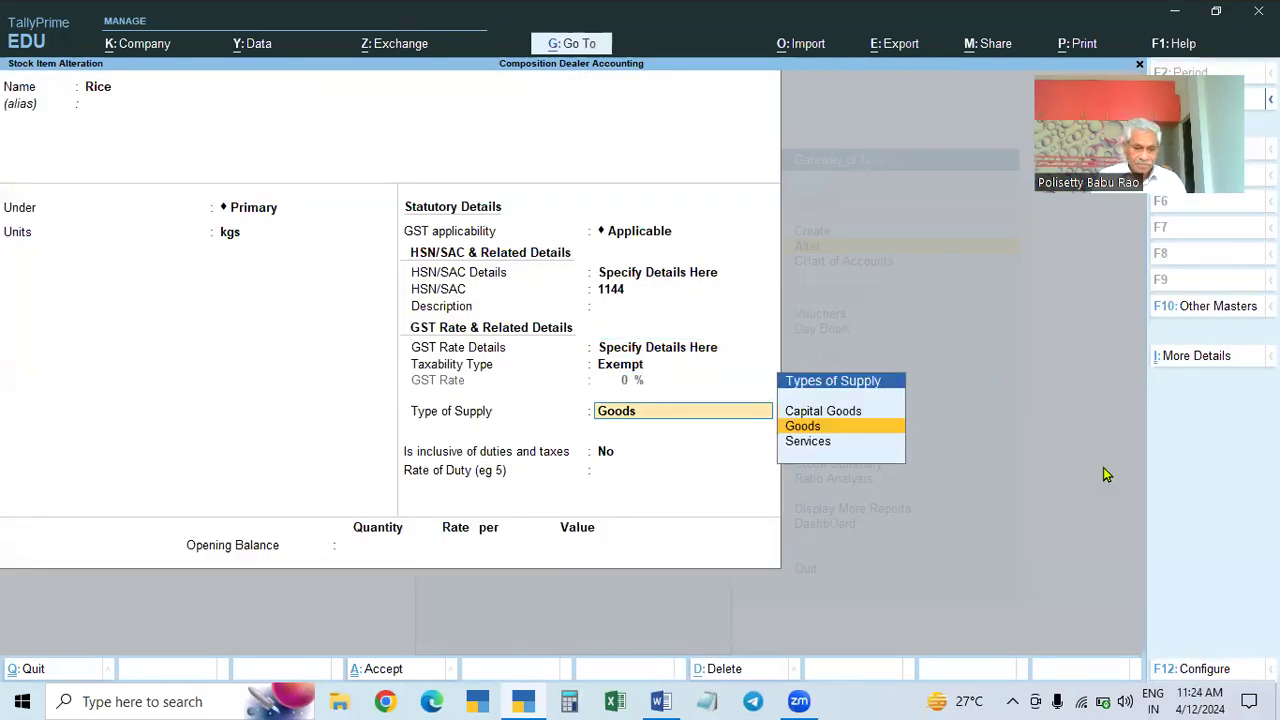
key("ctrl+a")
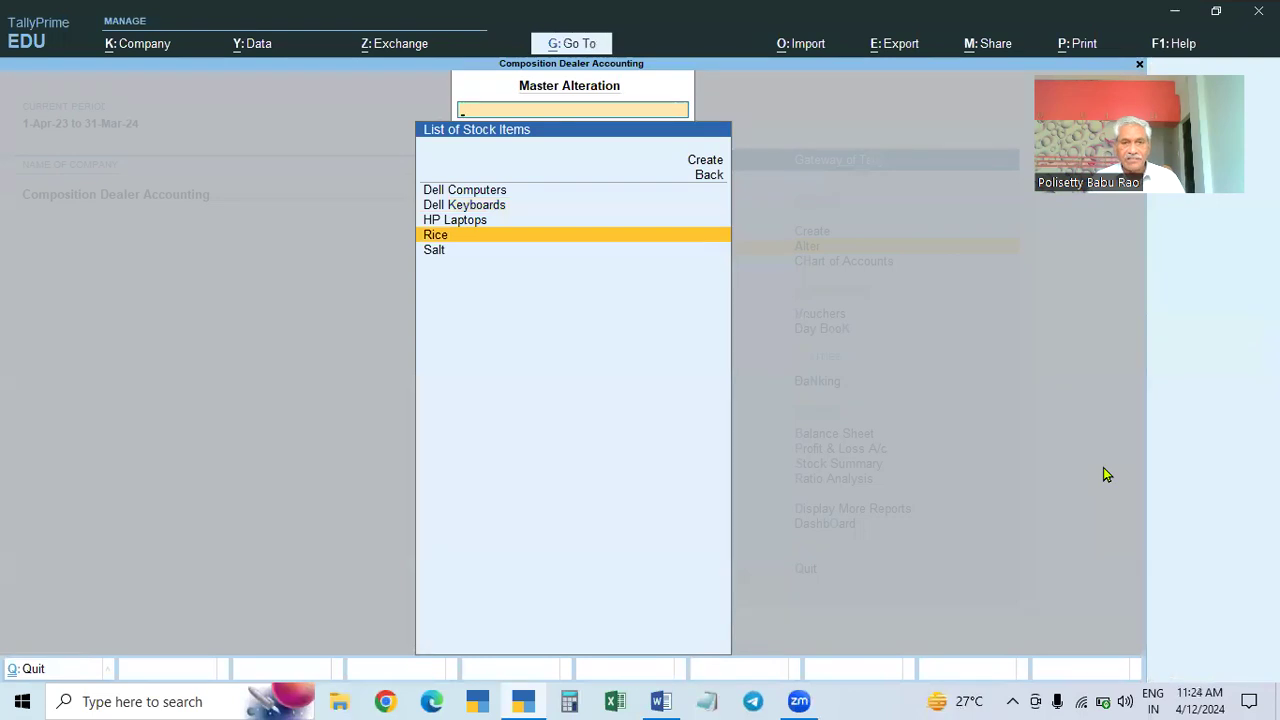
Step: Check the Salt stock item's HSN/SAC and GST details, accept it, and return to the Gateway of Tally
key("Down")
key("Return")
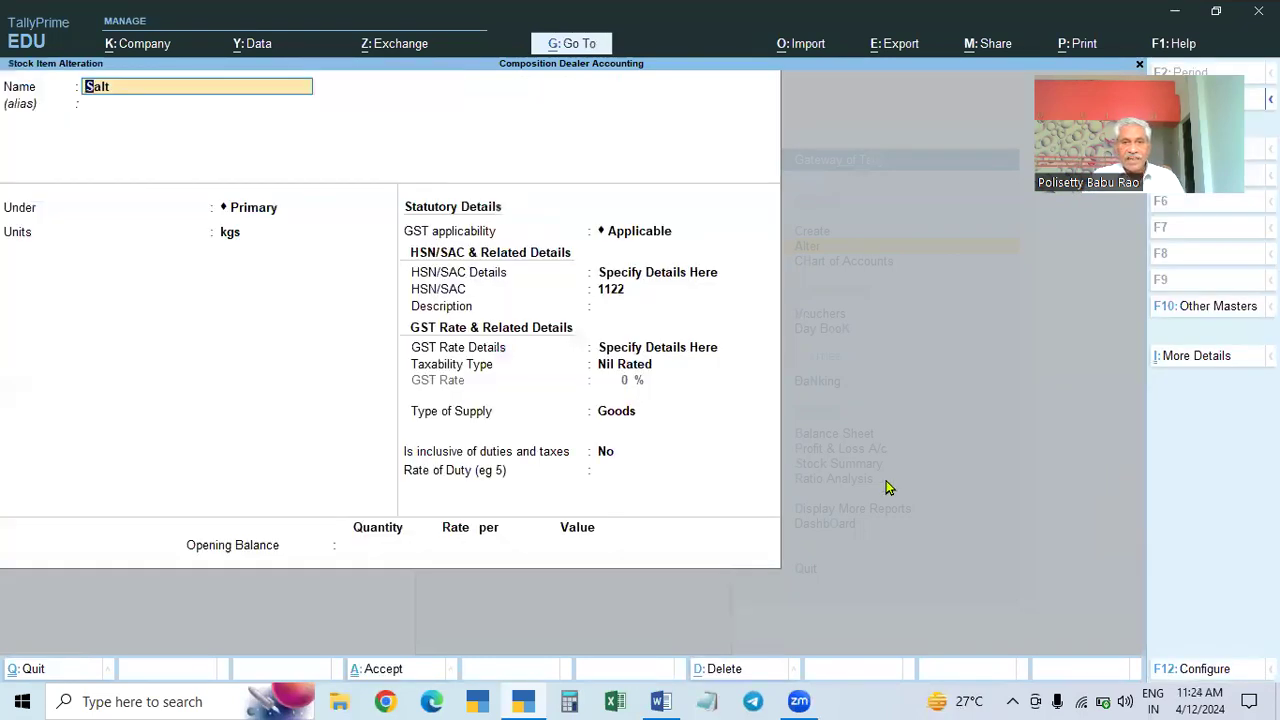
key("ctrl+a")
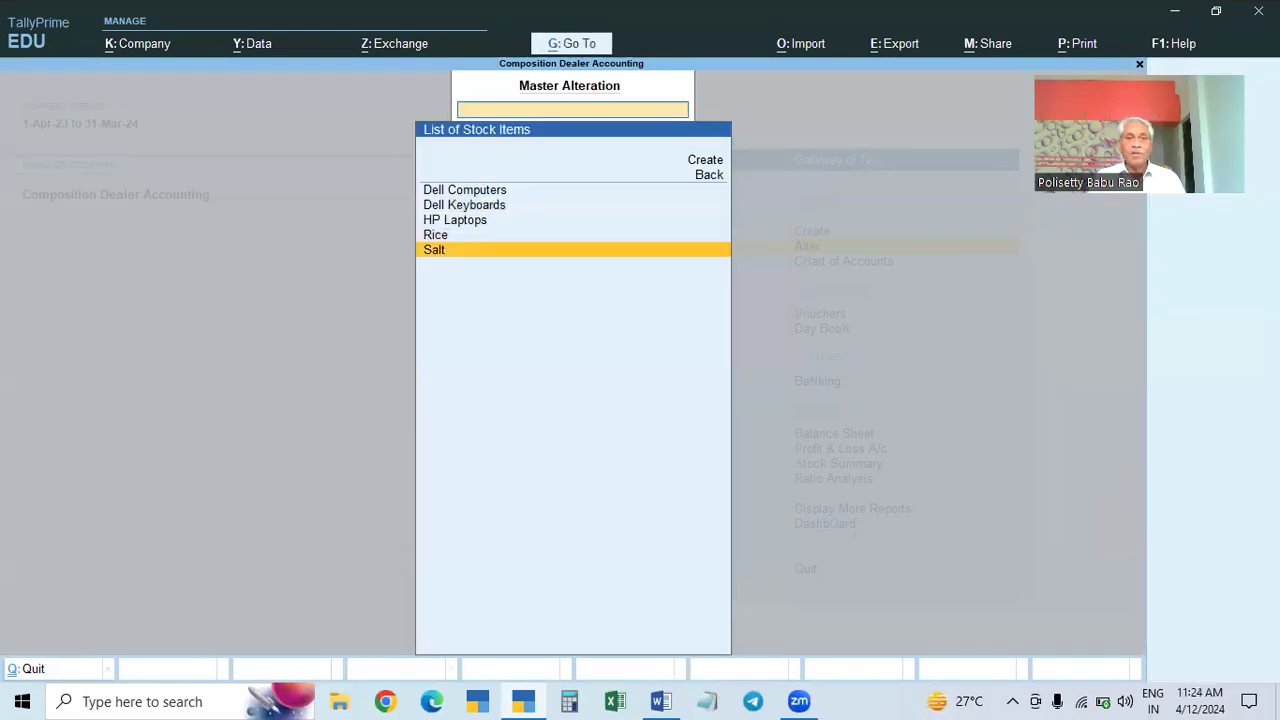
key("Escape")
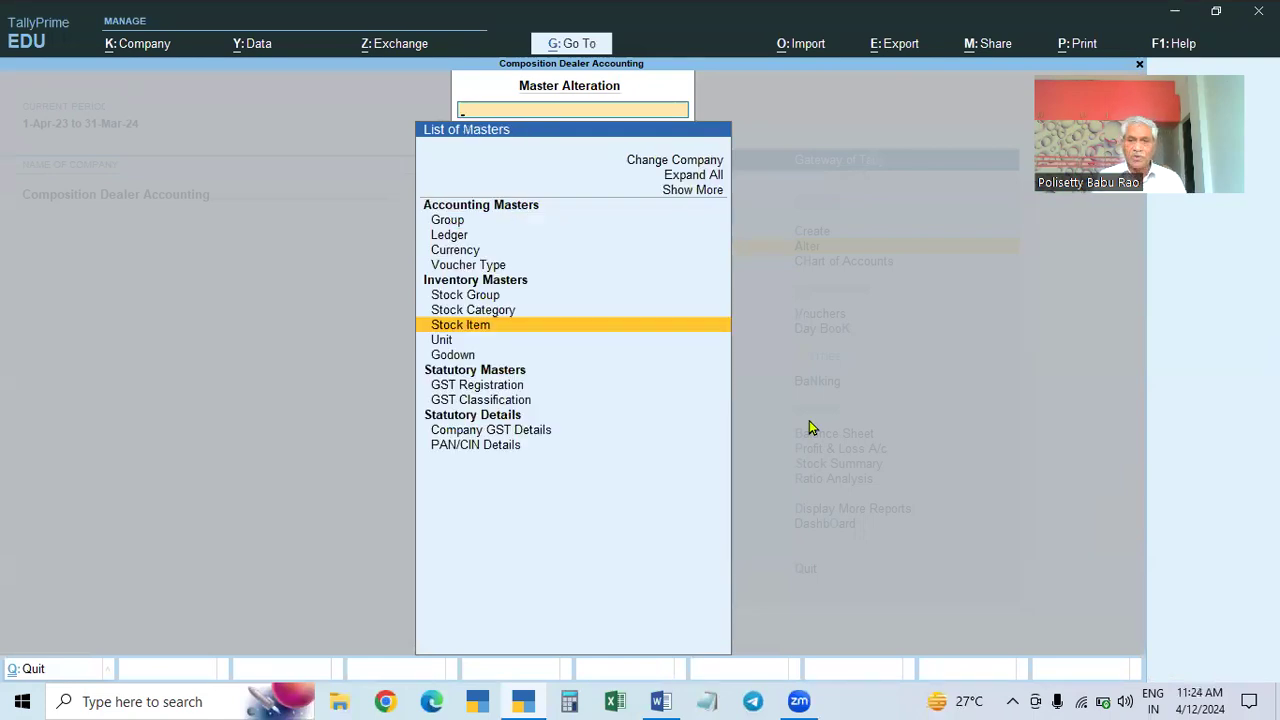
key("Escape")
key("Escape")
key("Escape")
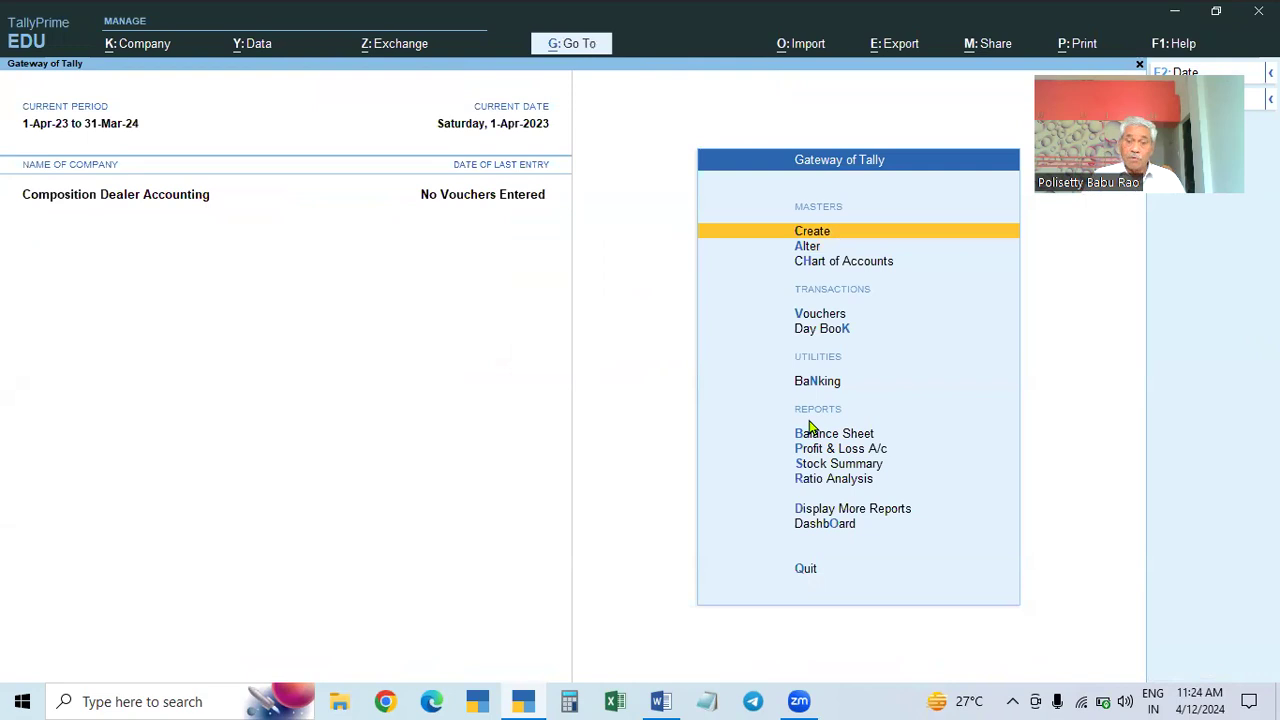
Step: Start a new ledger from the ledger alteration list, name it CGST, and place it under Indirect Expenses
left_click(810, 248)
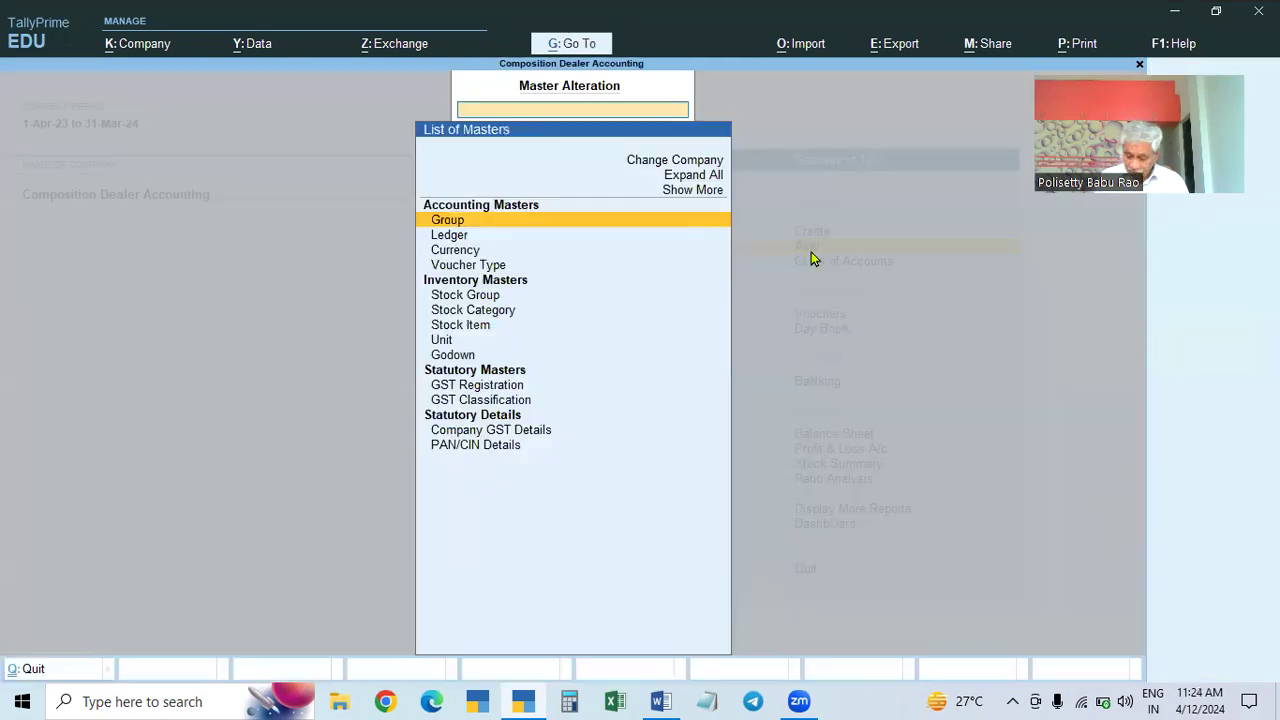
key("Down")
key("Return")
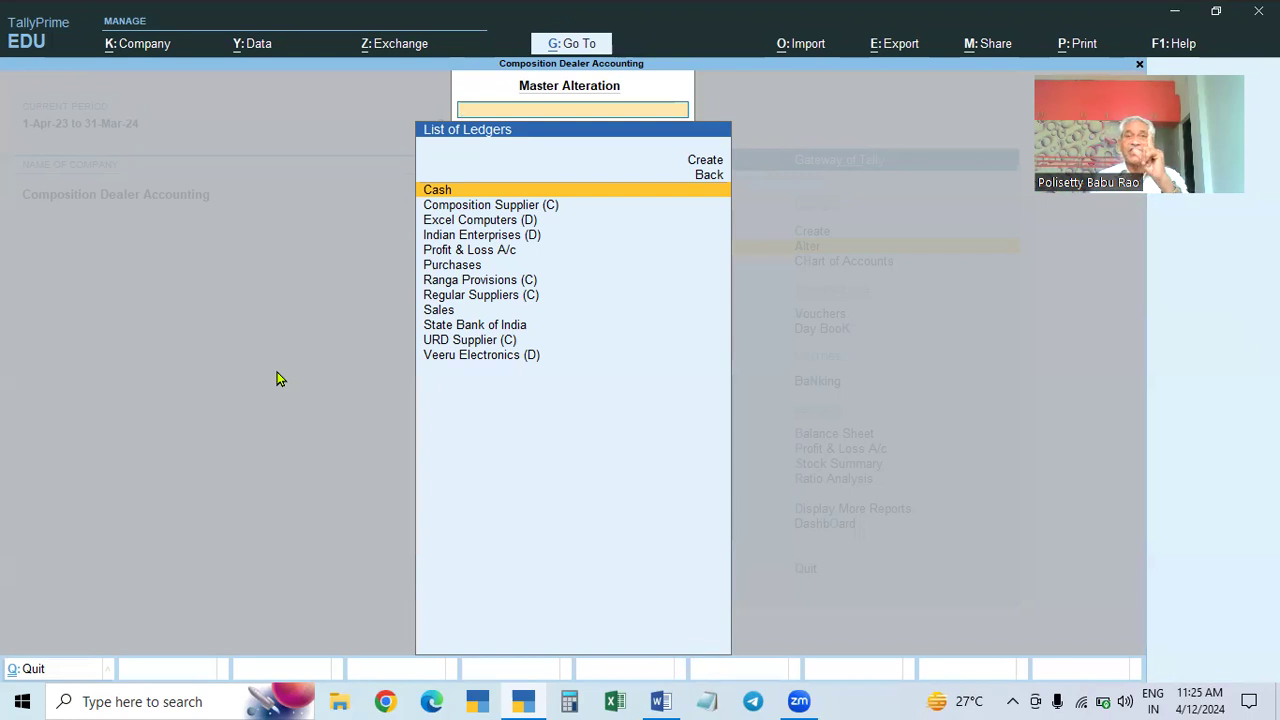
key("Up")
key("Up")
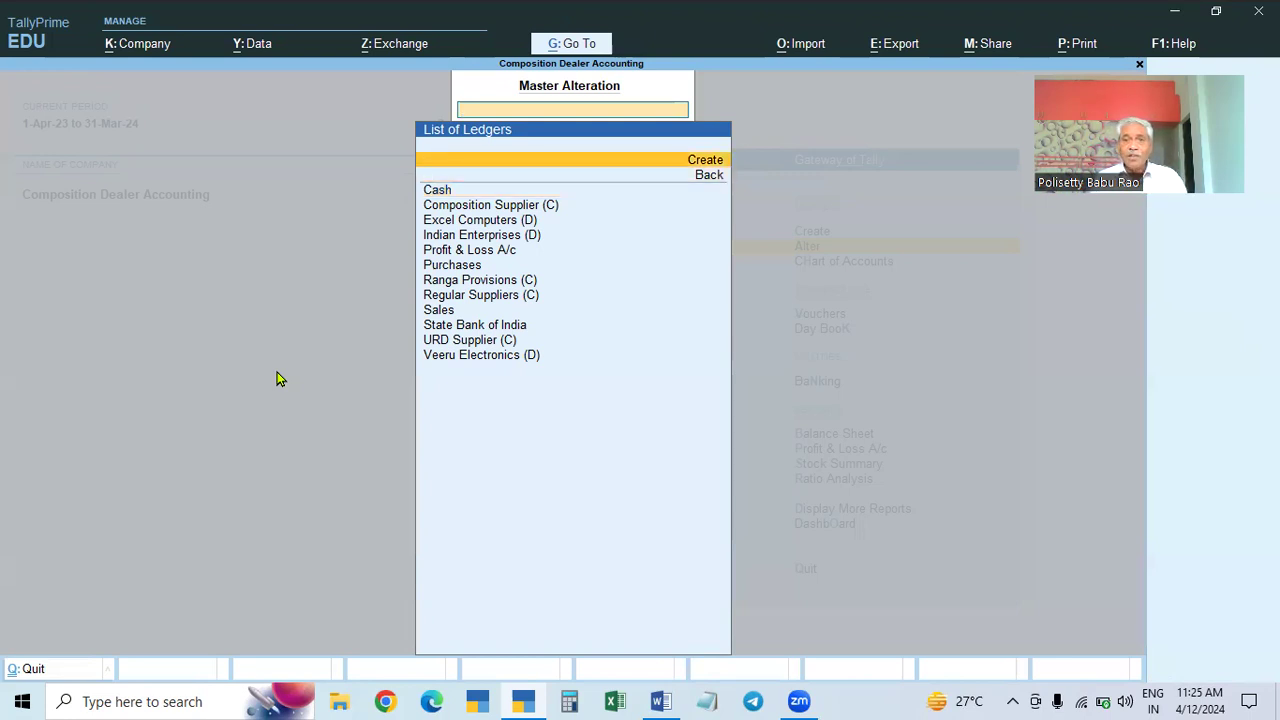
key("Return")
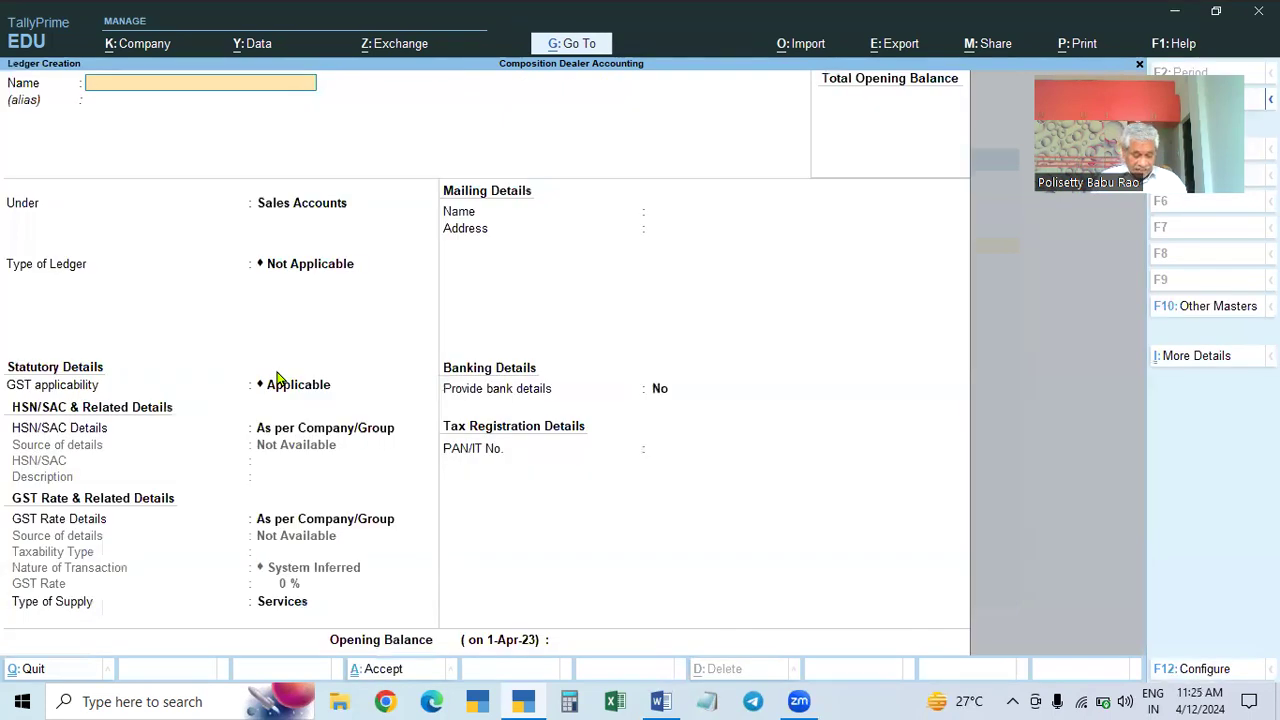
type("CGST")
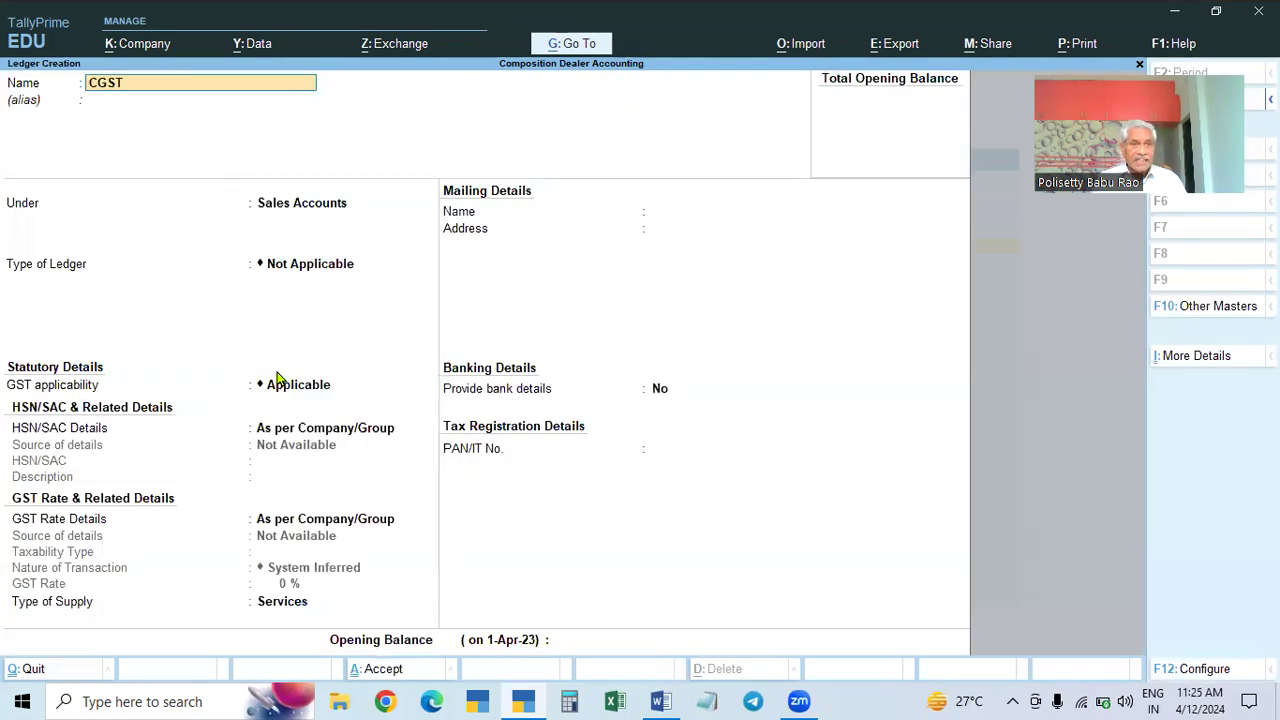
key("Return")
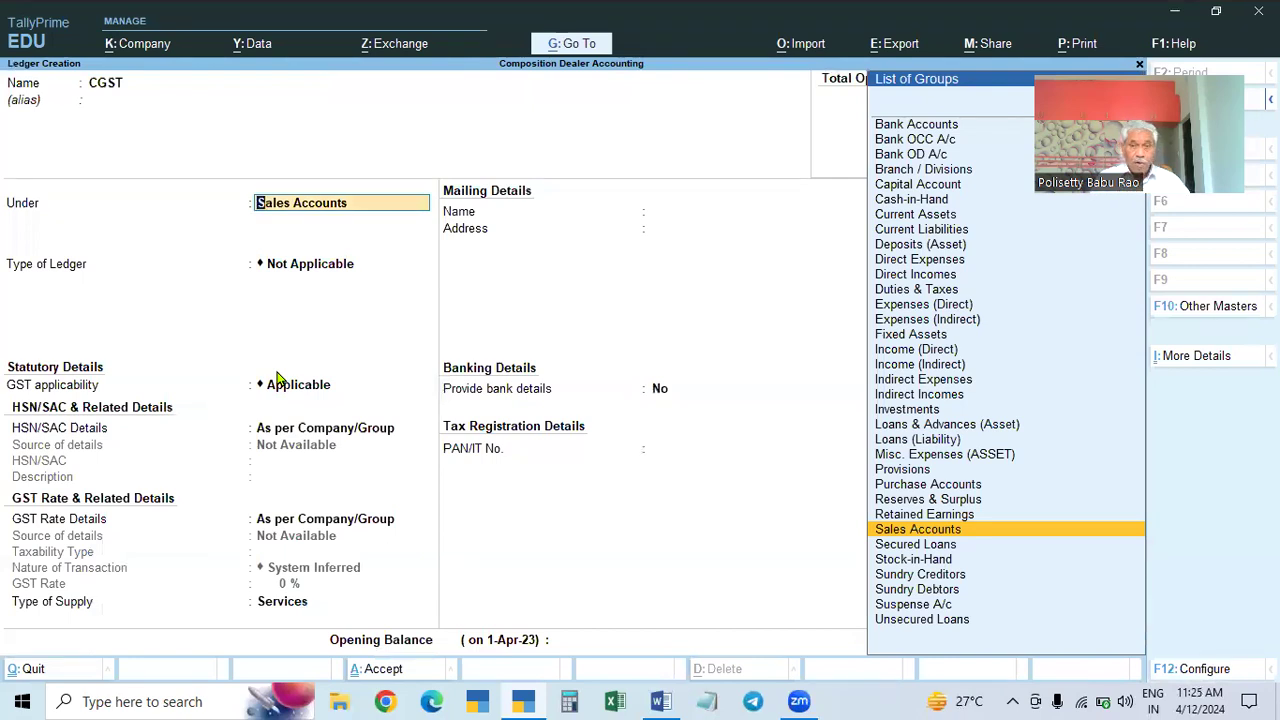
type("IND")
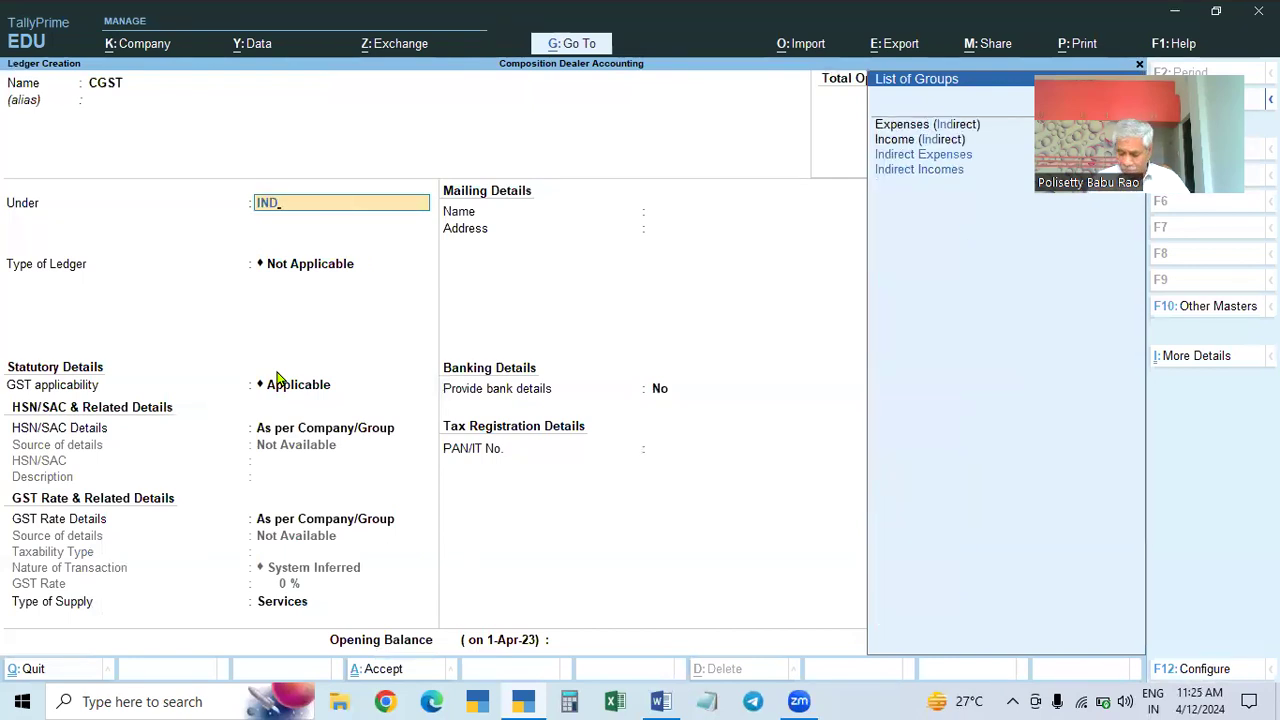
key("Down")
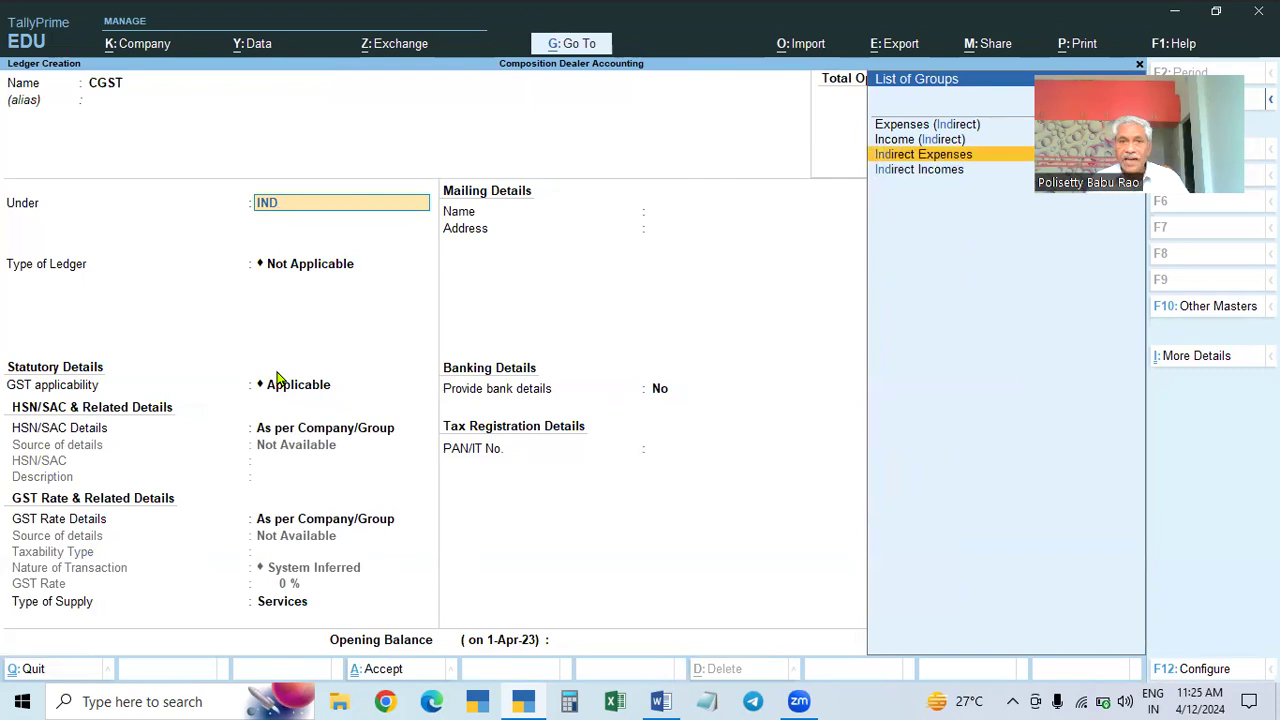
key("Return")
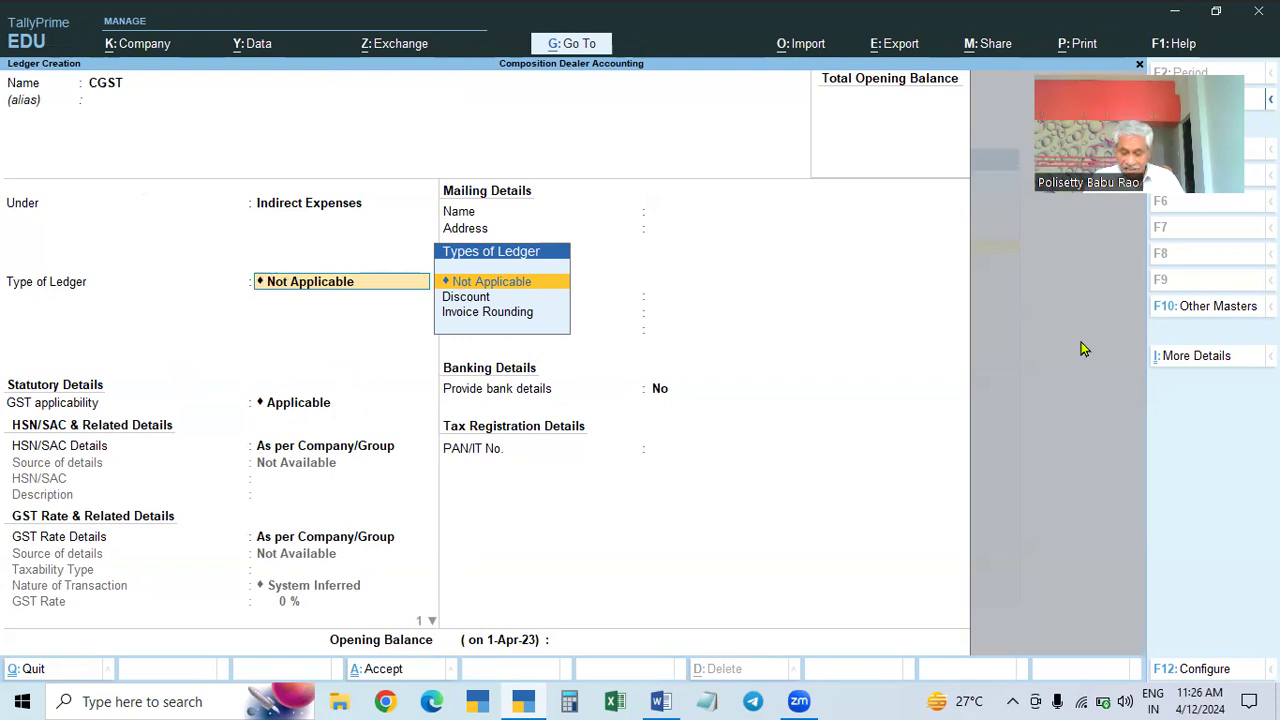
Step: Configure ledger creation to allow setting ledgers to behave as Duties and Taxes, and accept the configuration
key("F12")
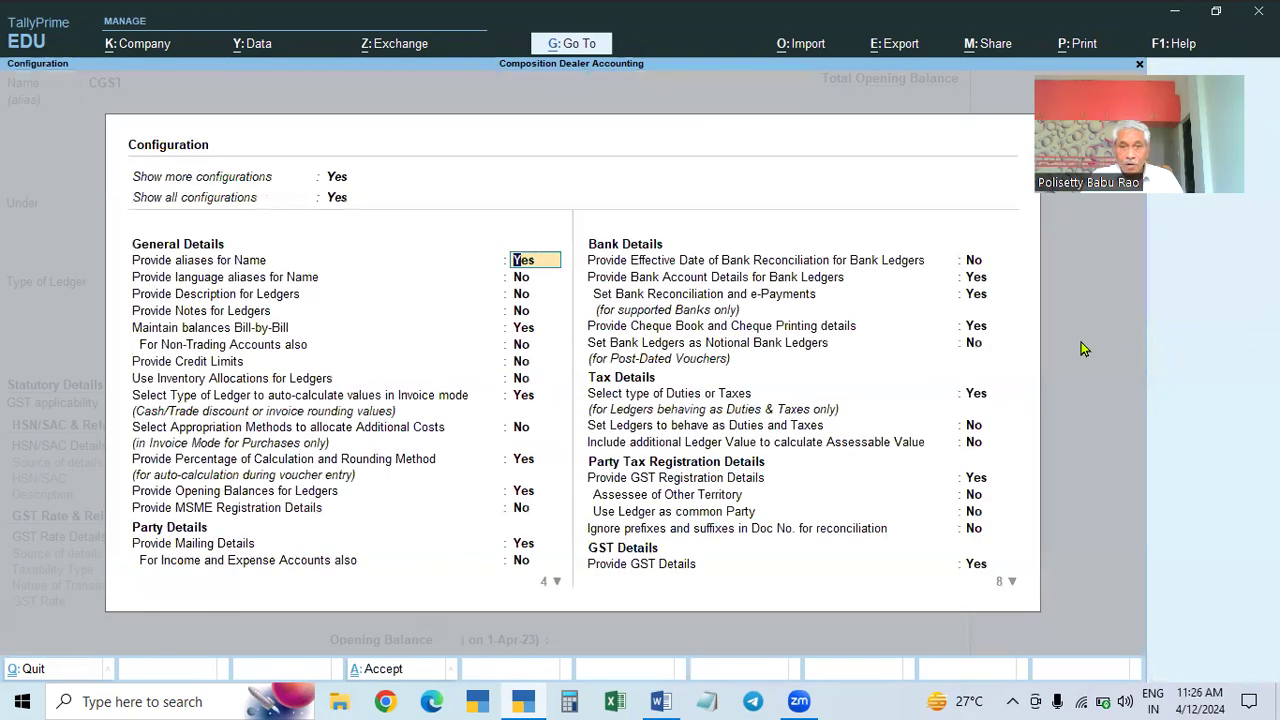
left_click(974, 394)
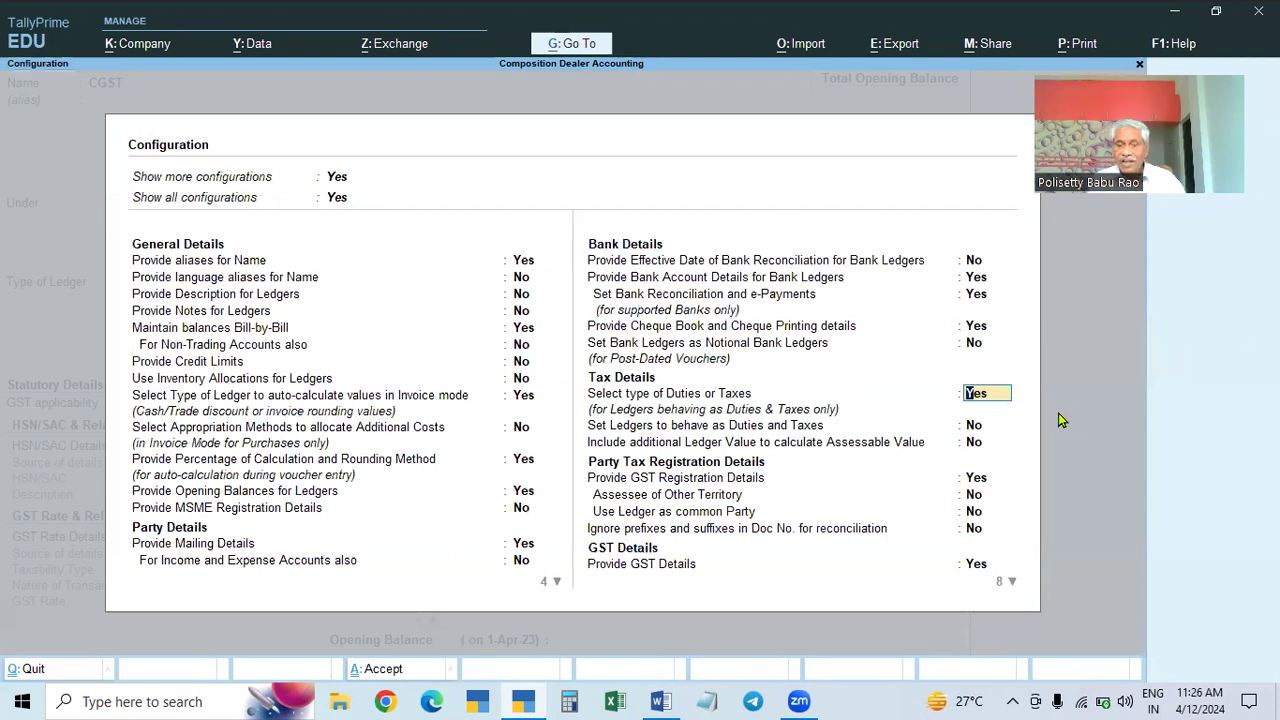
key("Return")
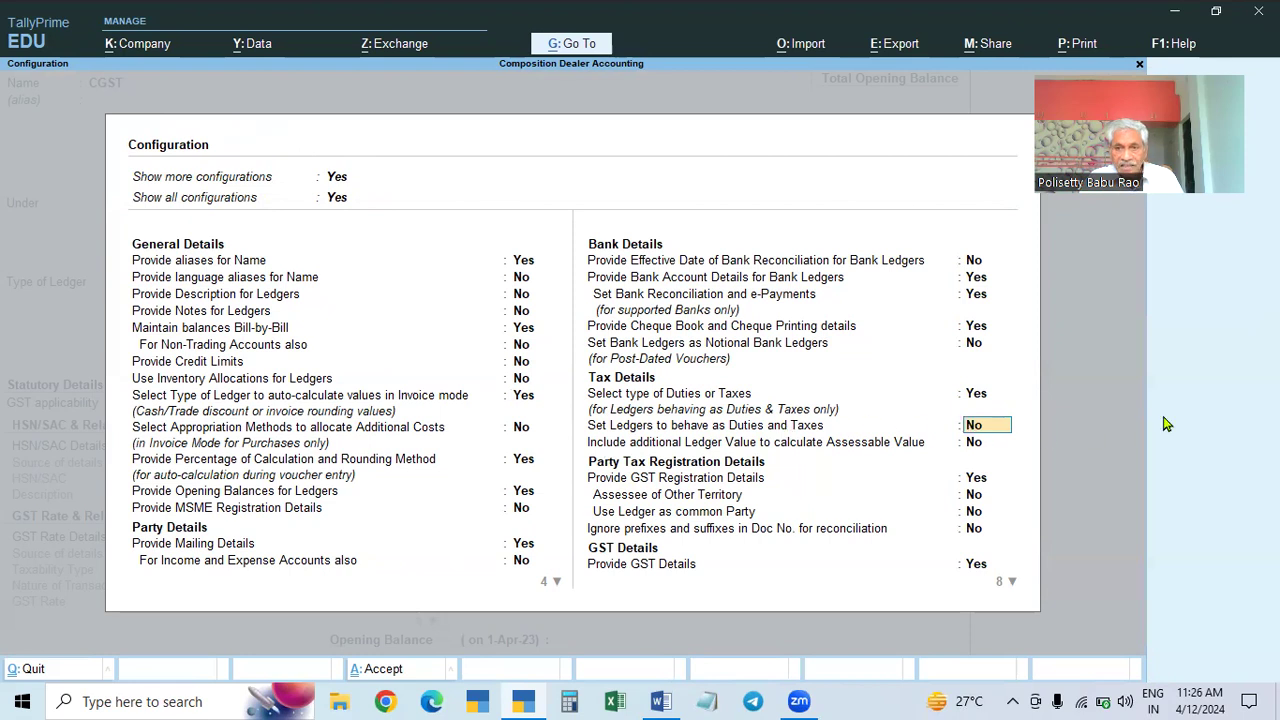
type("Y")
key("Return")
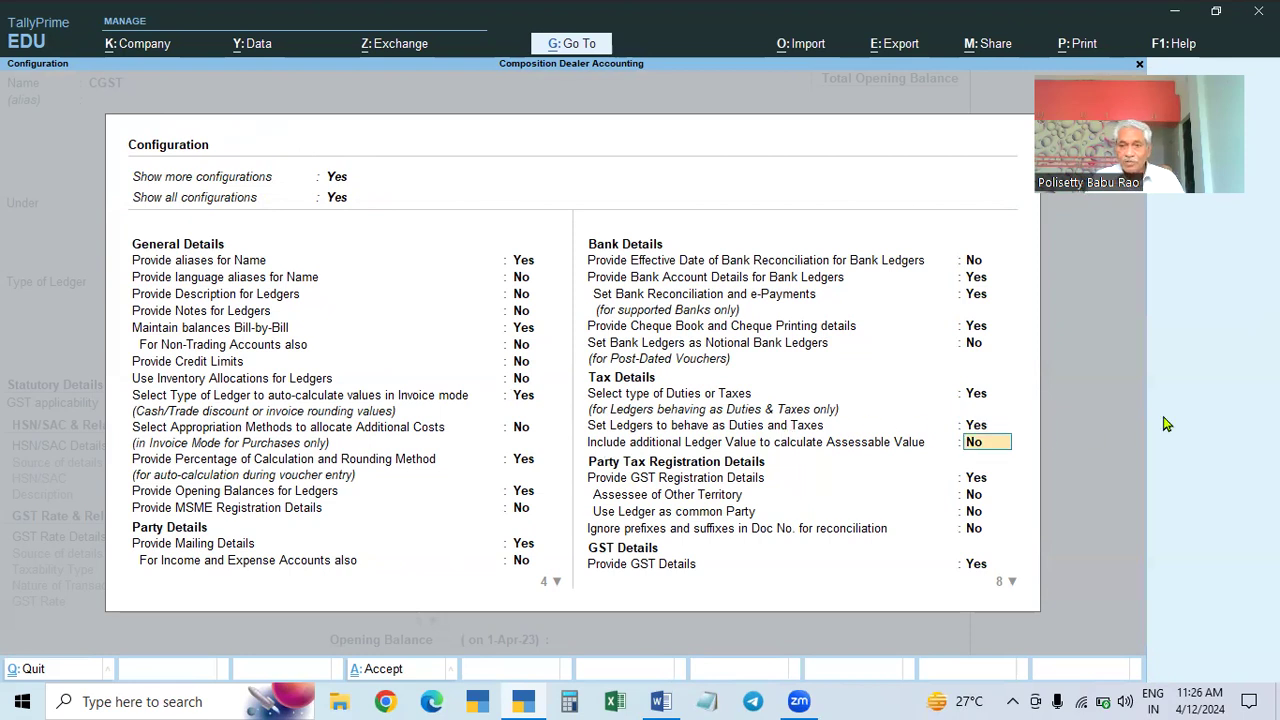
key("ctrl+a")
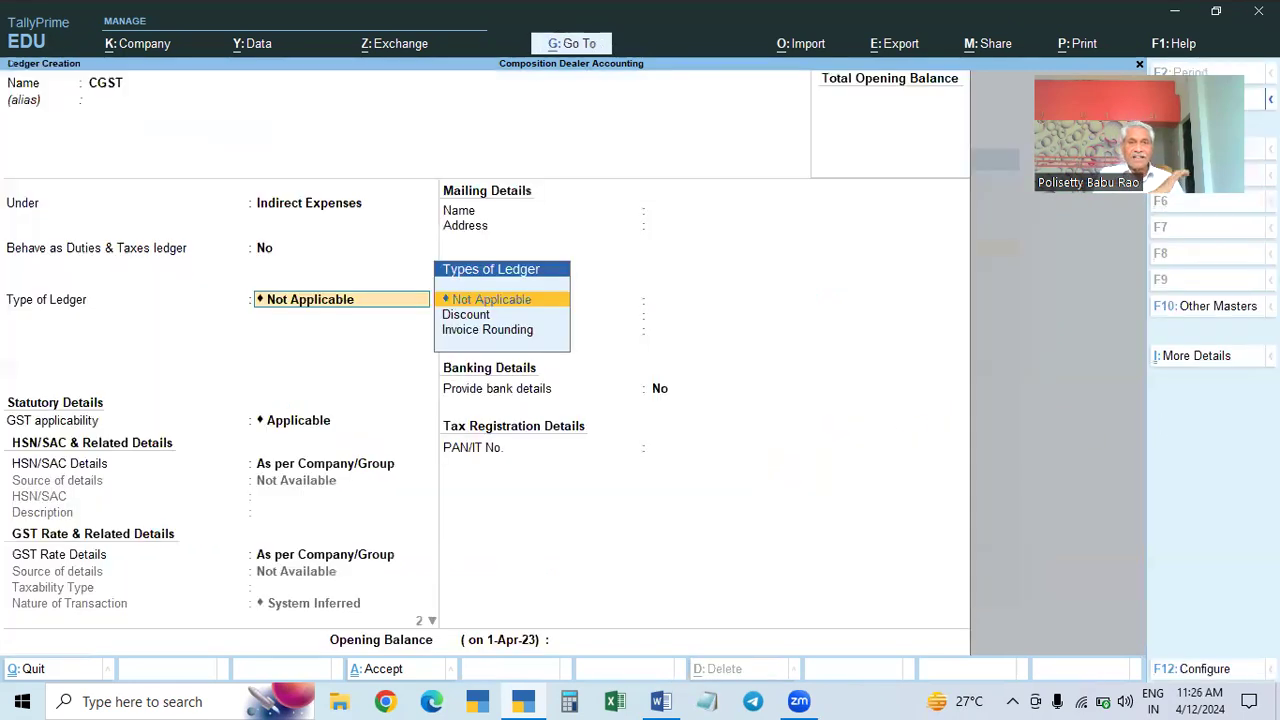
Step: Make the CGST ledger behave as a Duties & Taxes ledger and set its type of duty/tax to GST
left_click(264, 249)
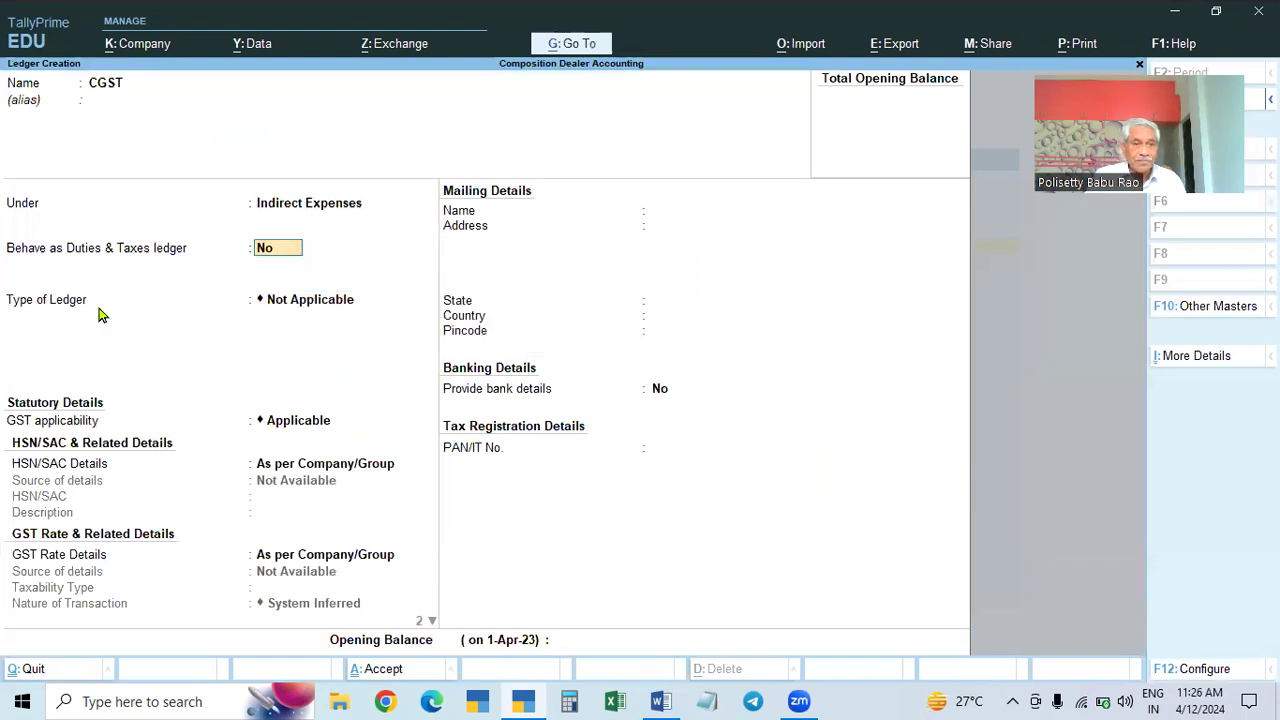
left_click(318, 208)
key("Return")
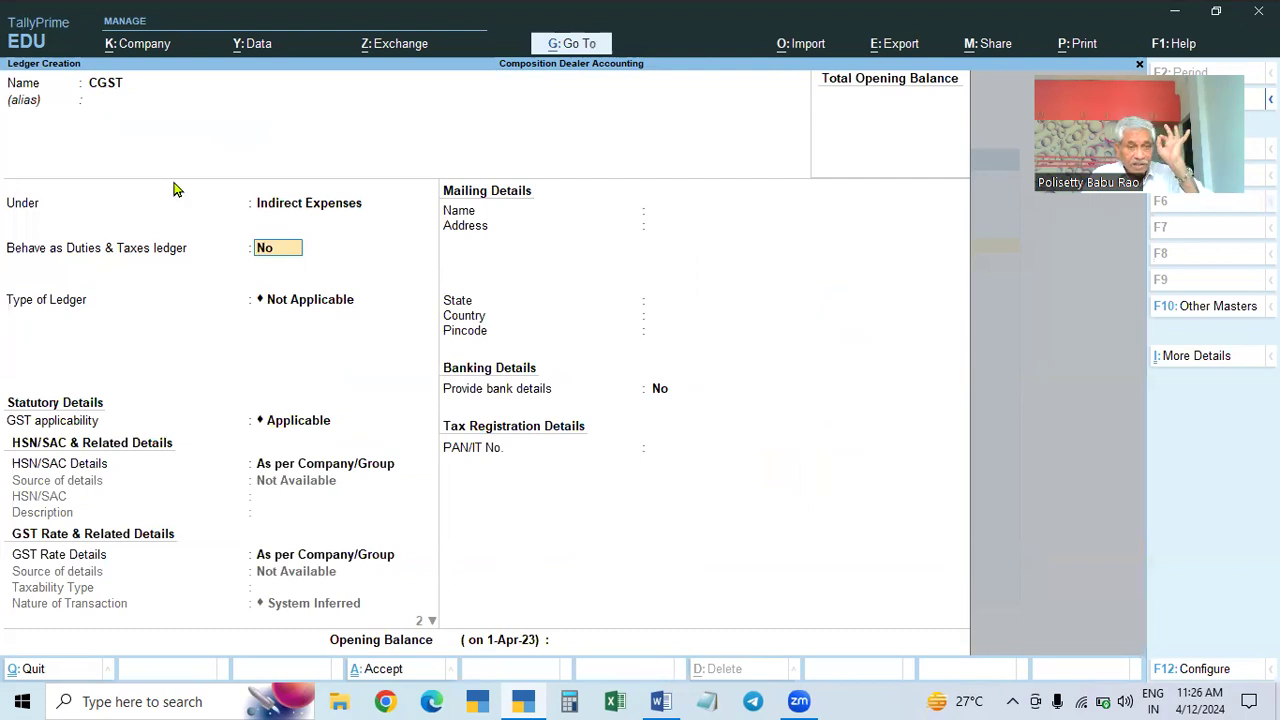
type("Y")
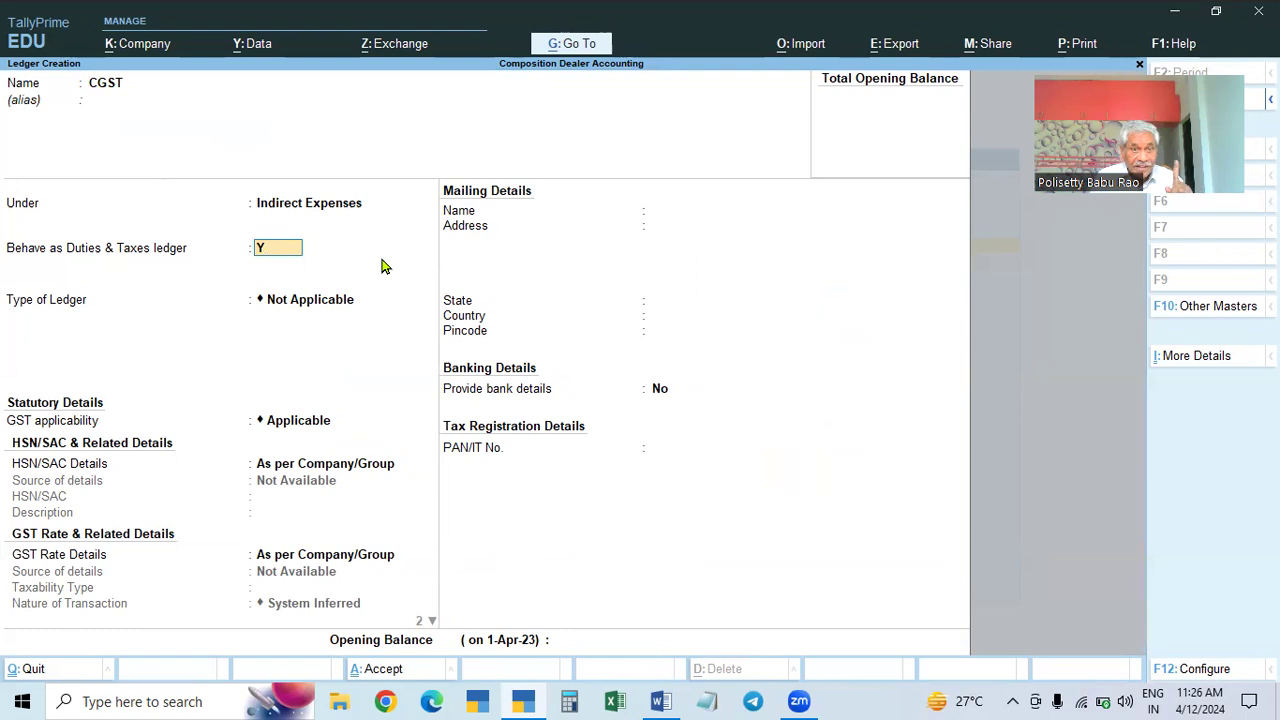
key("Return")
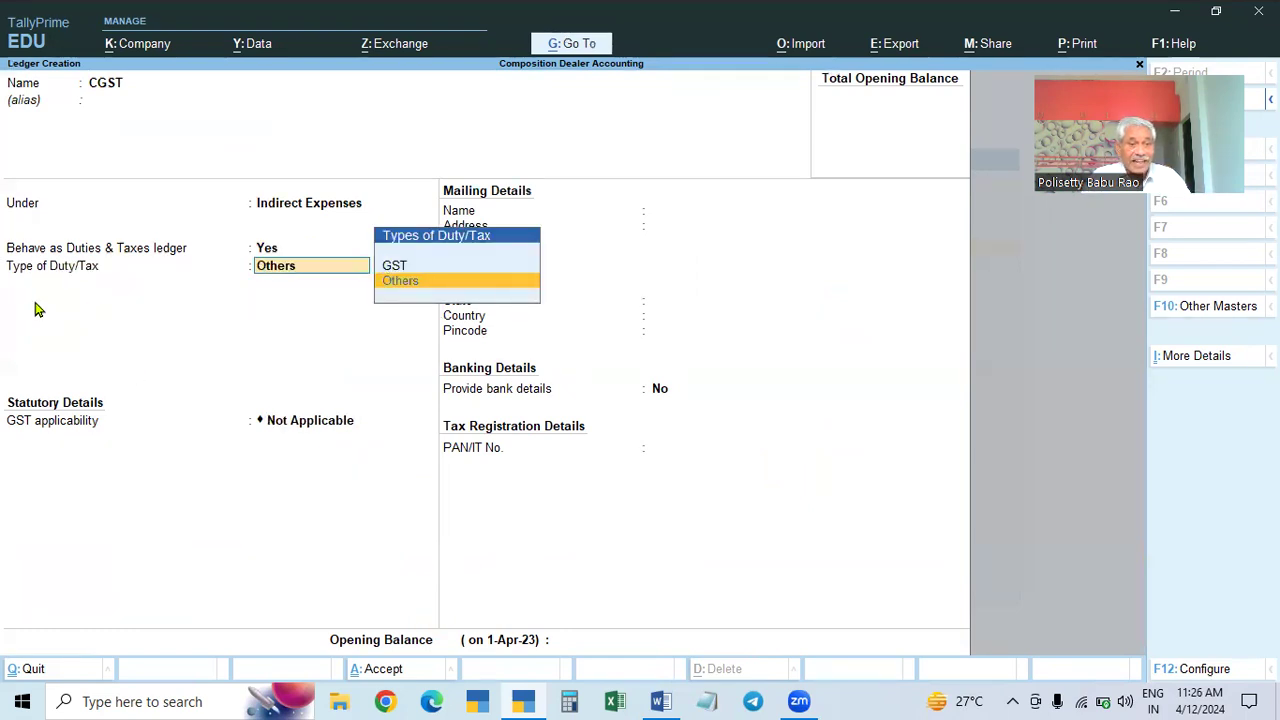
left_click(394, 268)
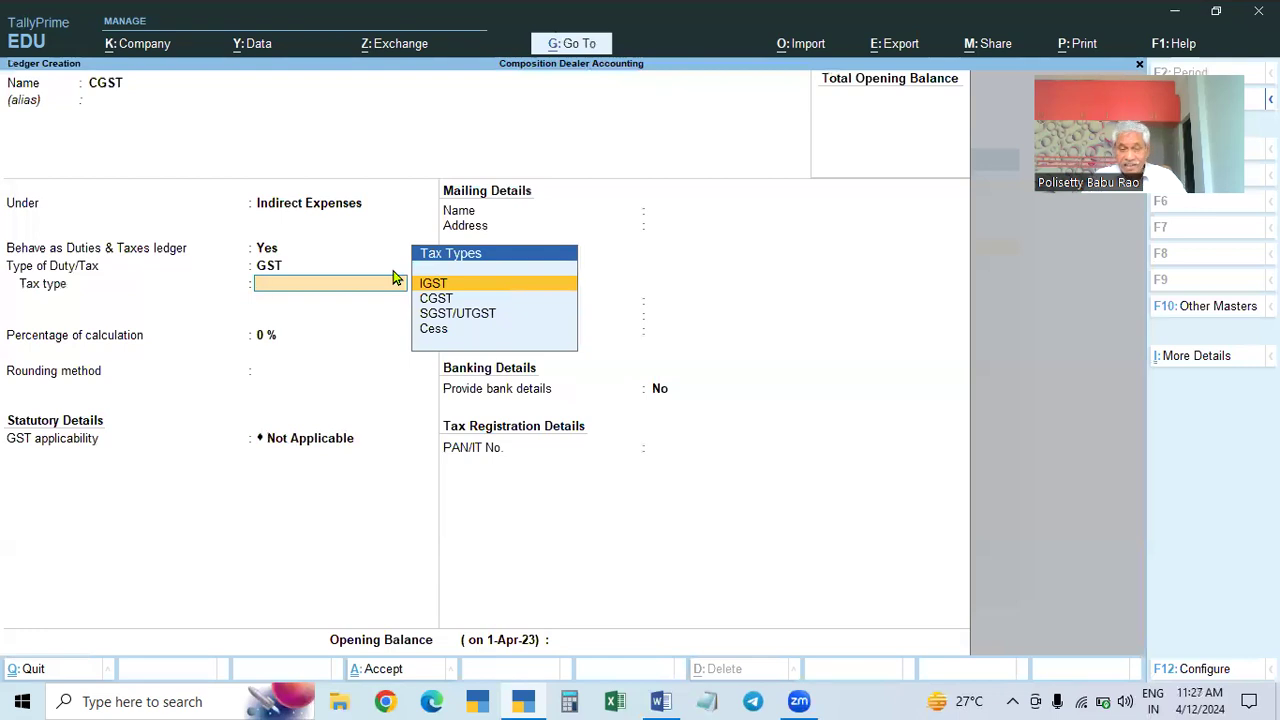
Step: Set the CGST ledger's tax type to CGST, keep the 0% calculation percentage, and accept the ledger
key("Down")
key("Down")
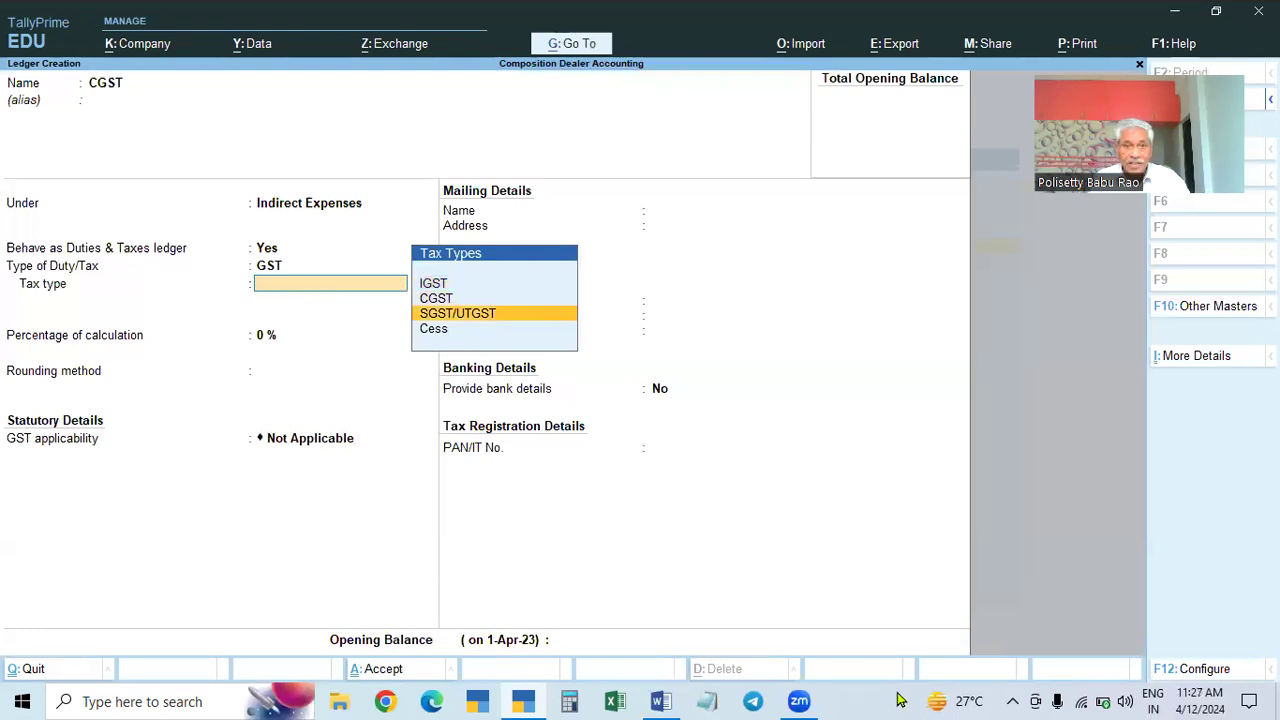
key("Up")
key("Return")
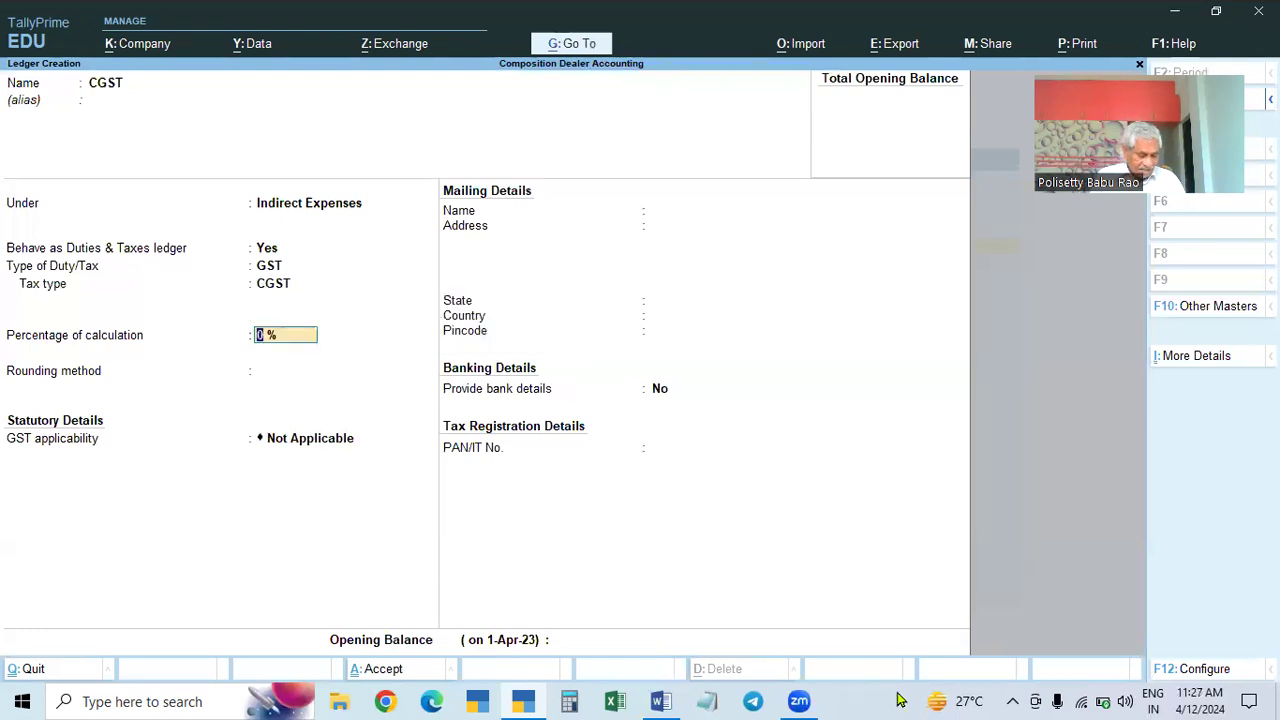
key("ctrl+a")
Step: Name the new ledger SGST, keep it under Indirect Expenses, and make it behave as a Duties & Taxes ledger
type("C")
key("BackSpace")
type("SGST")
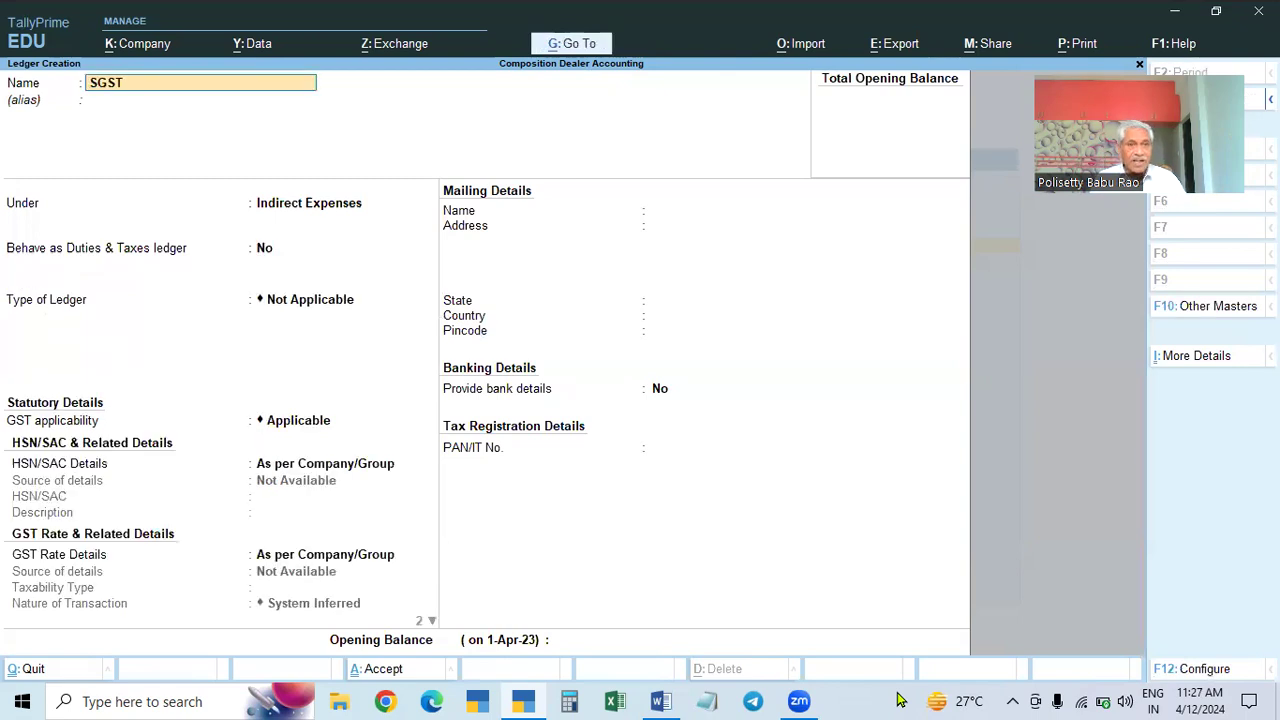
key("Return")
key("Return")
key("Return")
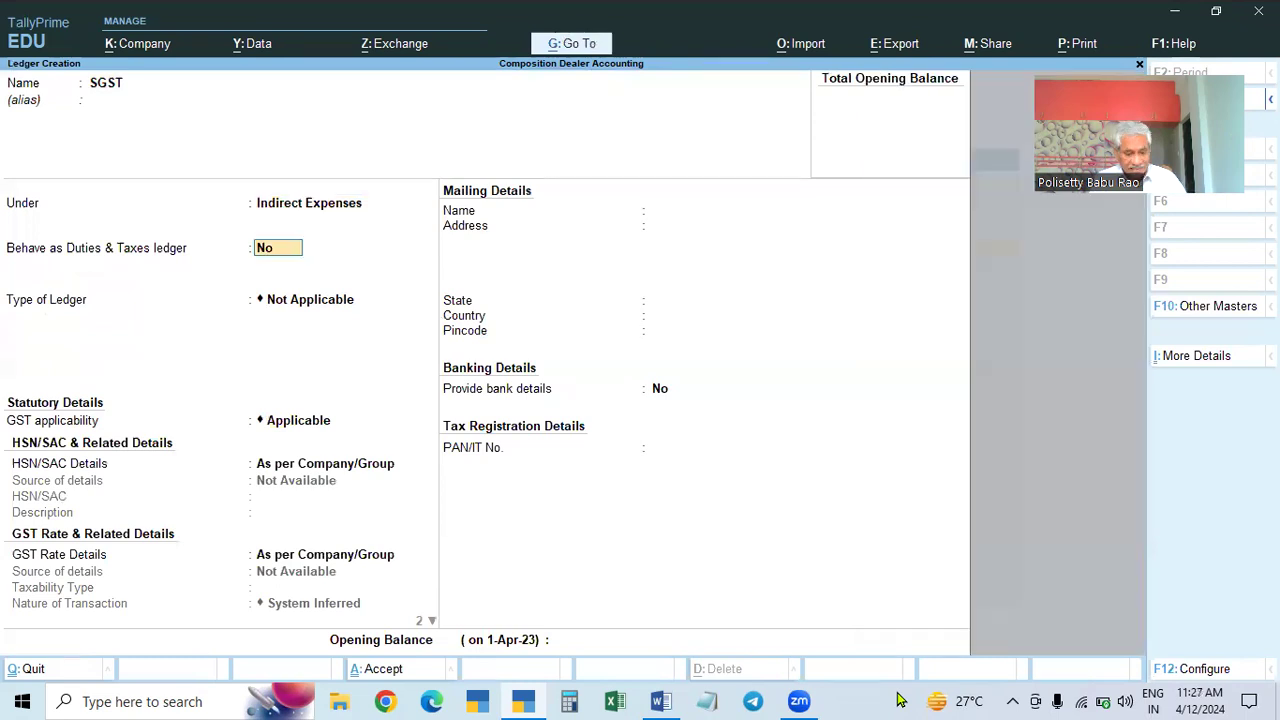
type("Y")
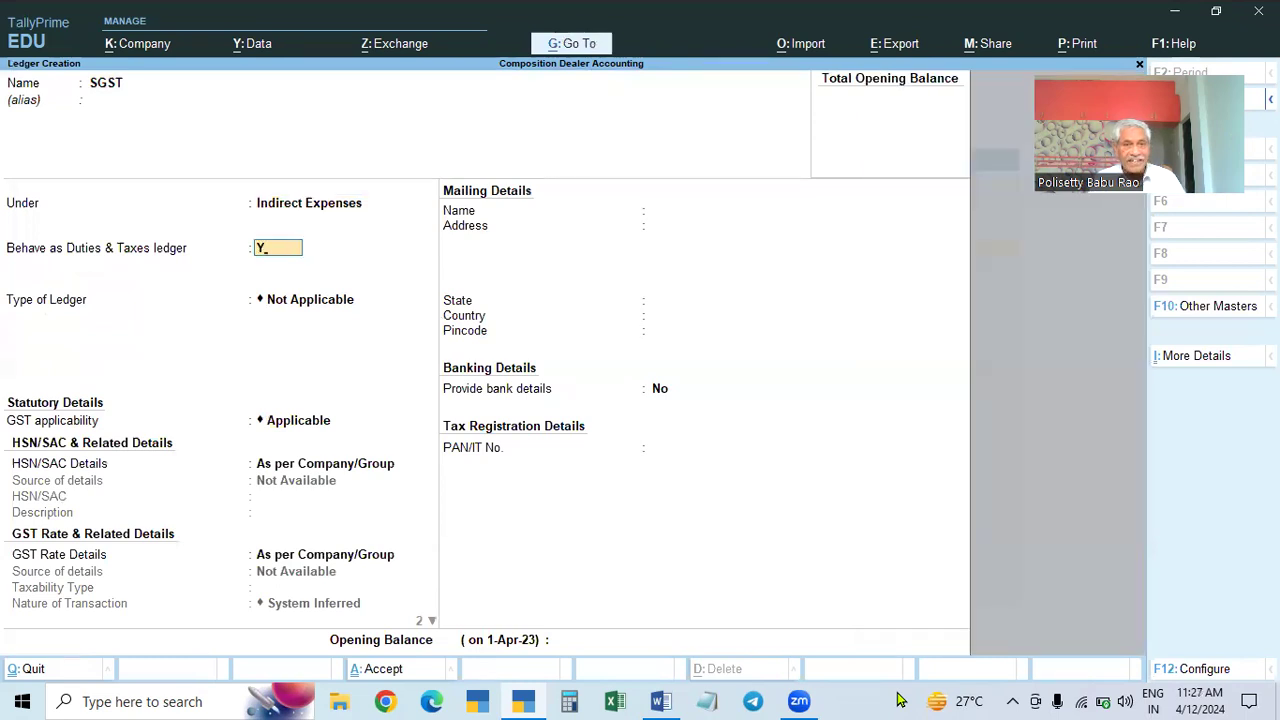
Step: Set the SGST ledger's type of duty/tax to GST and tax type to SGST/UTGST, and accept the ledger
key("Return")
key("Up")
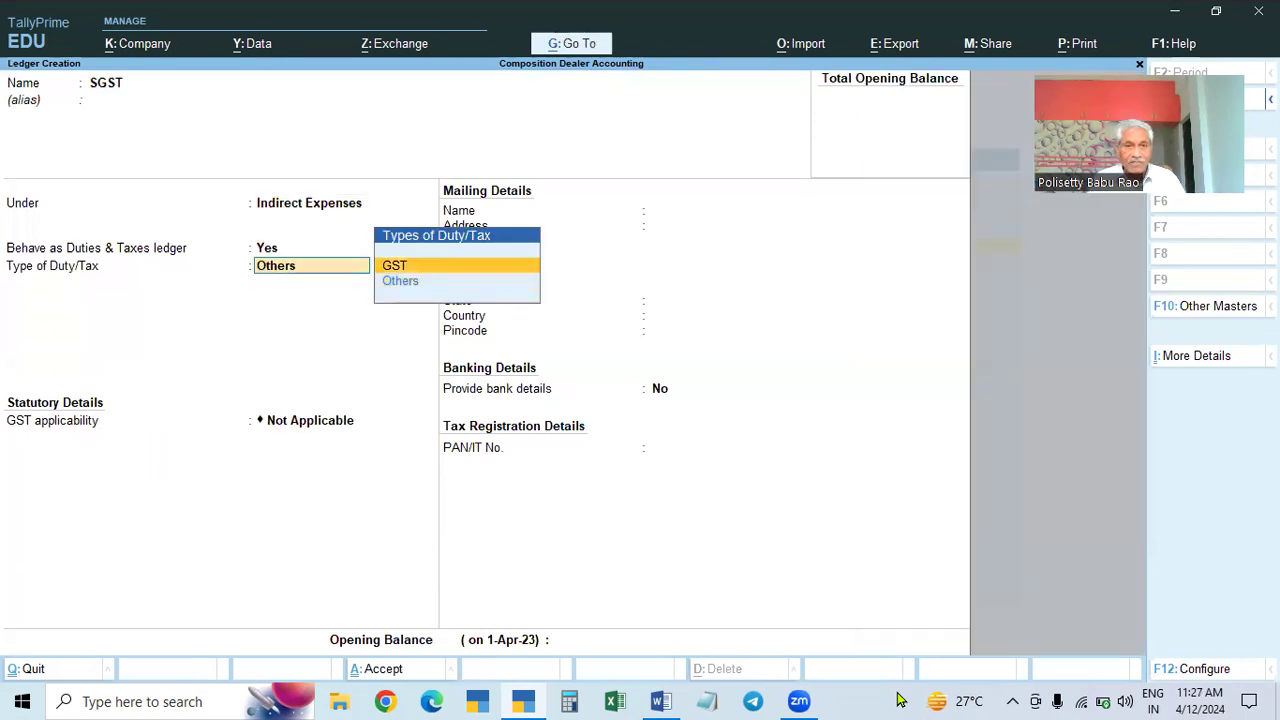
key("Return")
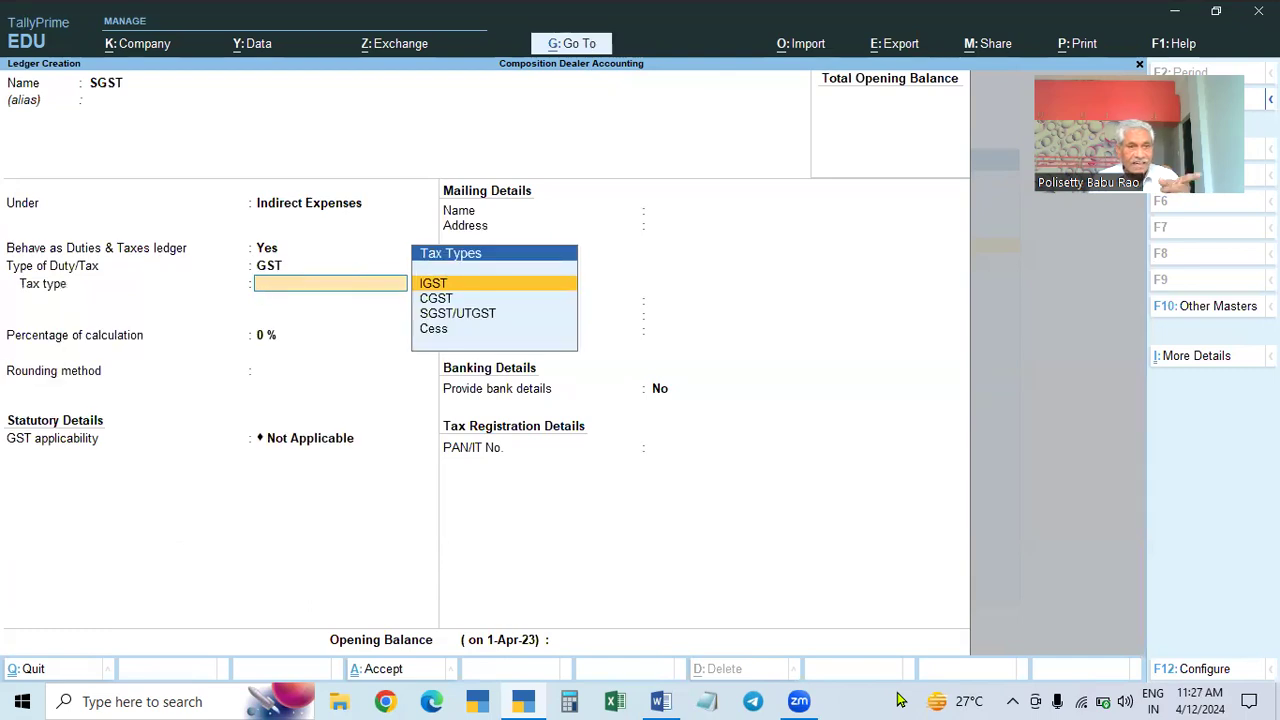
key("Down")
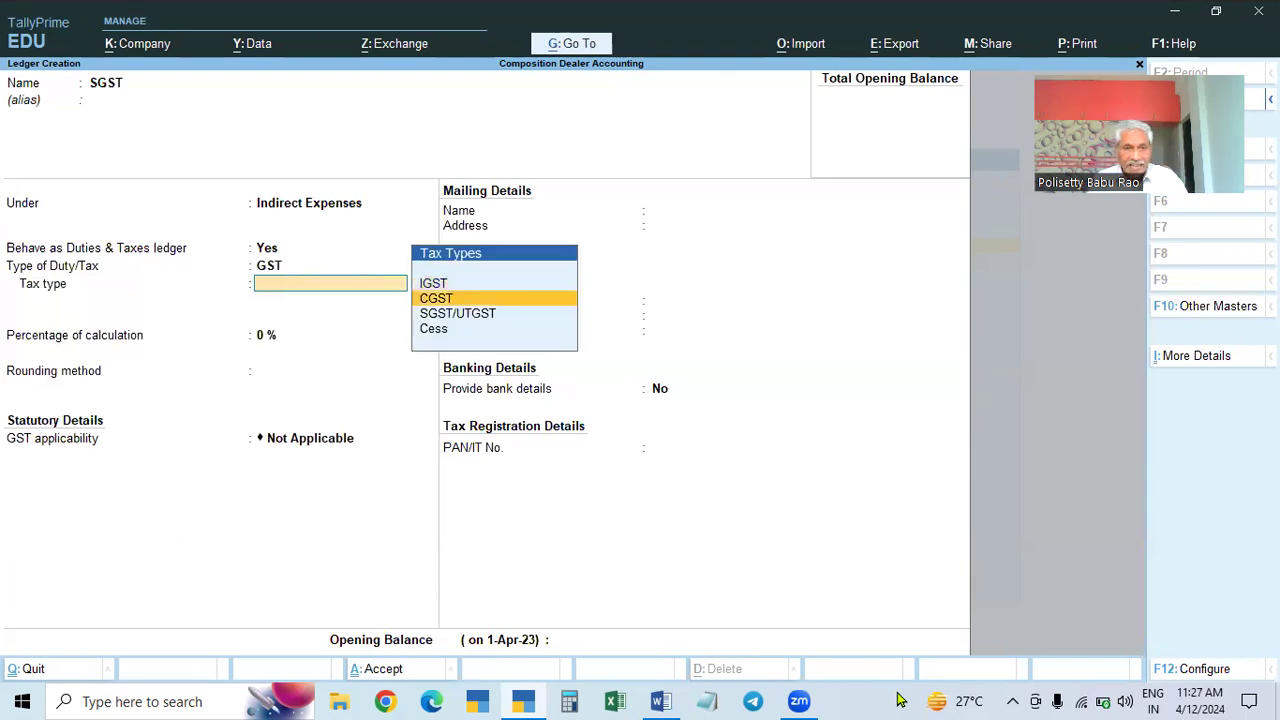
key("Down")
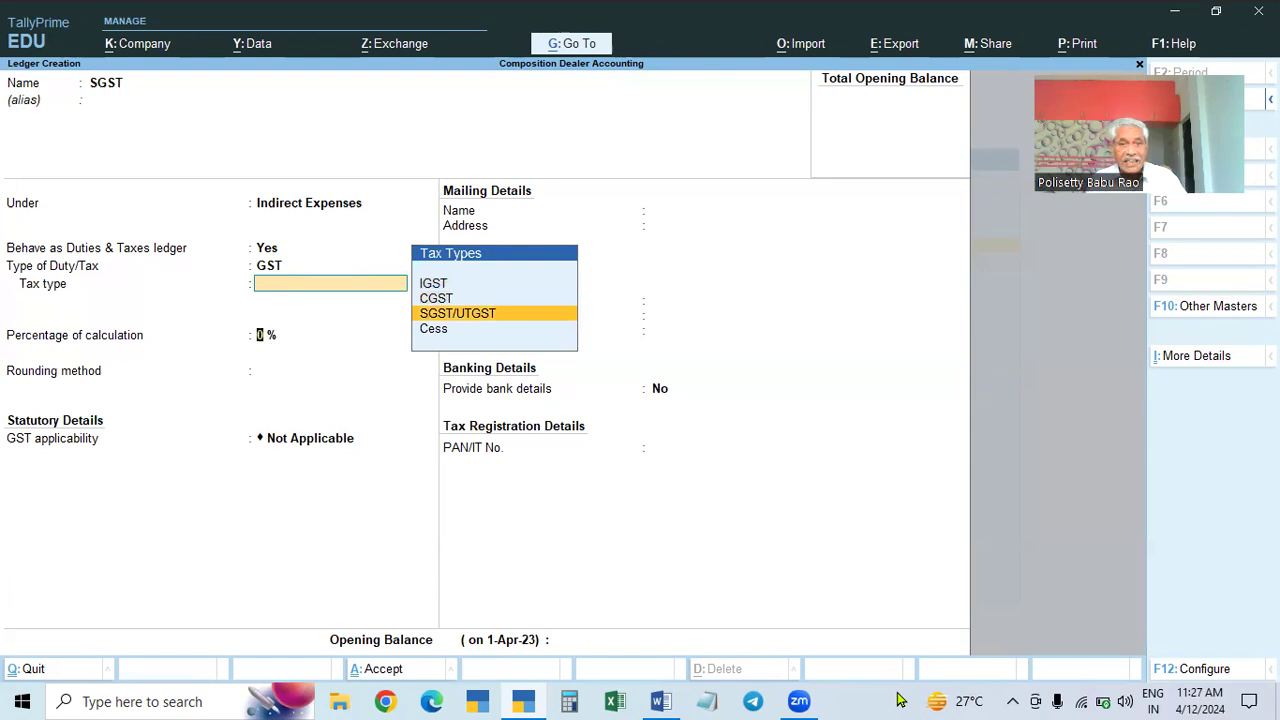
key("Return")
key("Return")
key("ctrl")
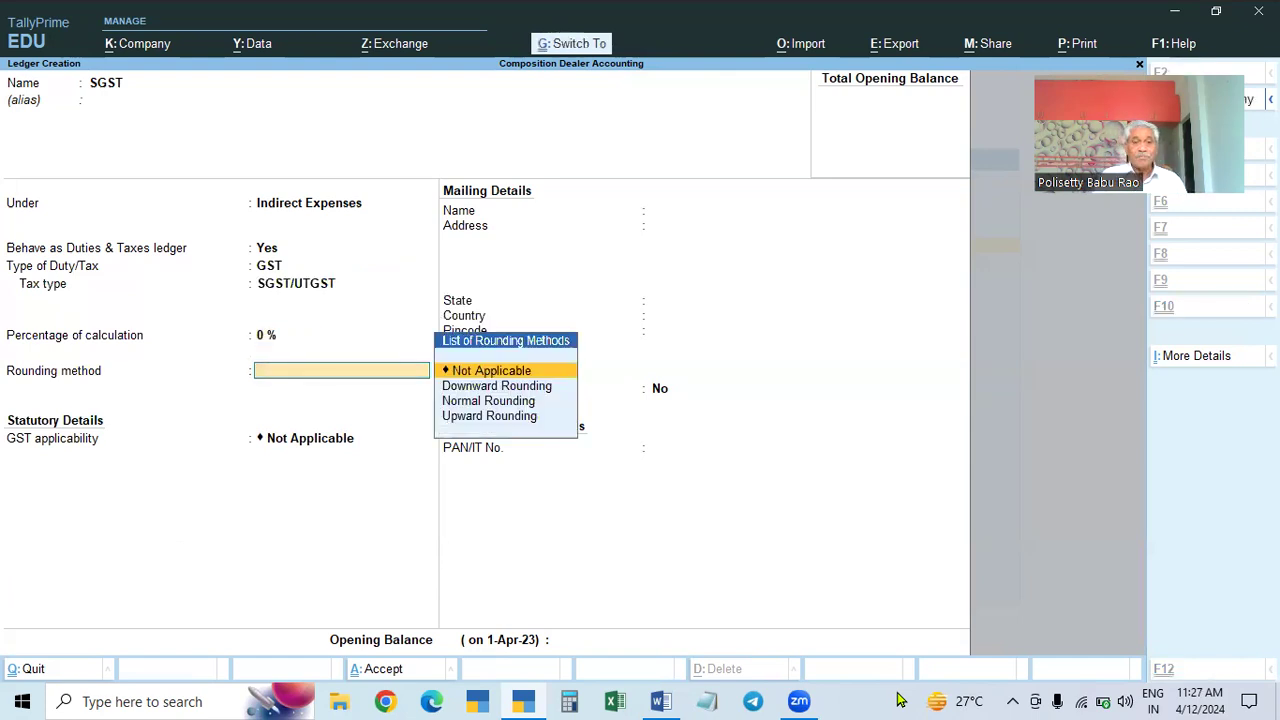
key("ctrl+a")
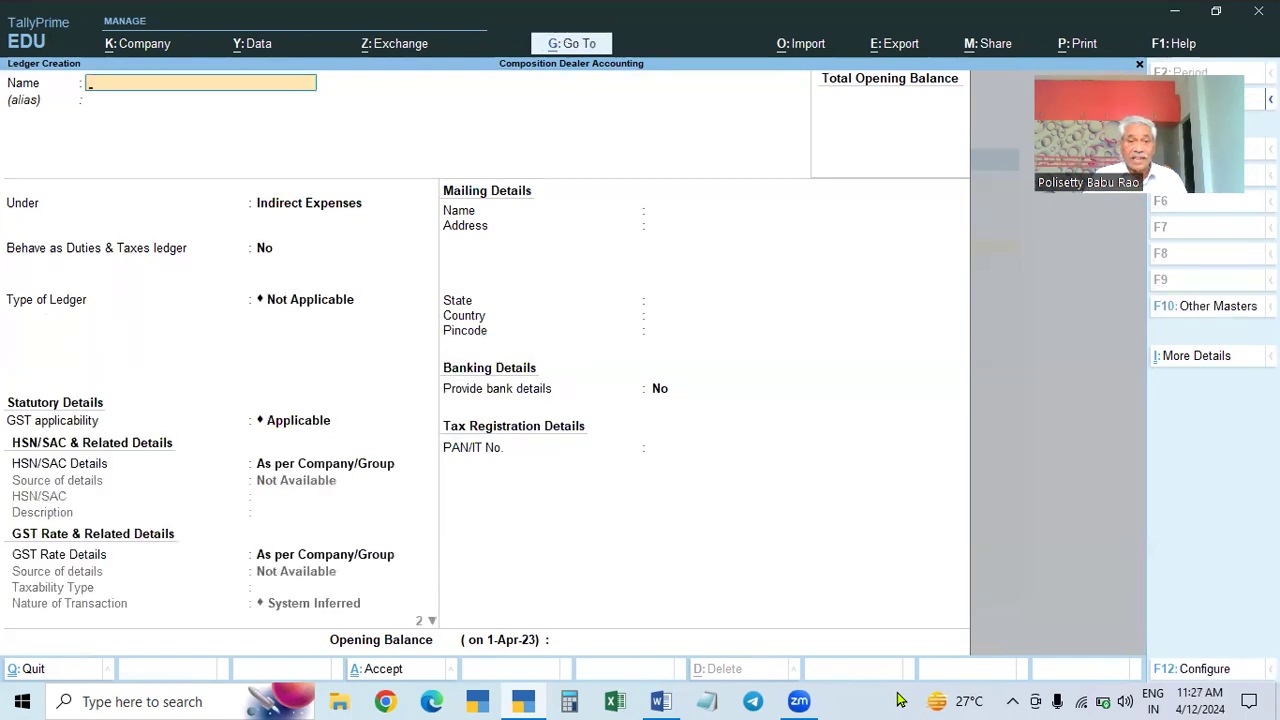
Step: Leave ledger creation and look through the list of ledgers to check the tax ledgers
key("Escape")
key("Down")
key("Down")
key("Down")
key("Down")
key("Down")
key("Down")
key("Down")
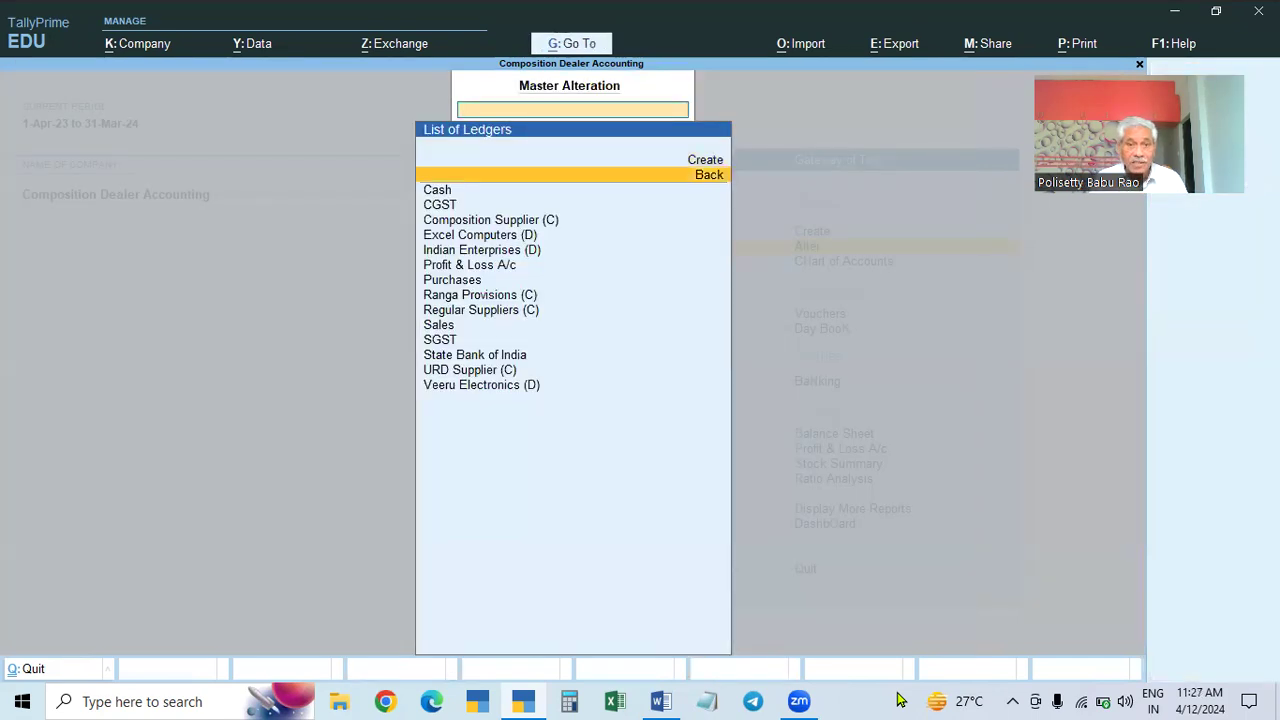
key("Down")
key("Down")
key("Down")
key("Down")
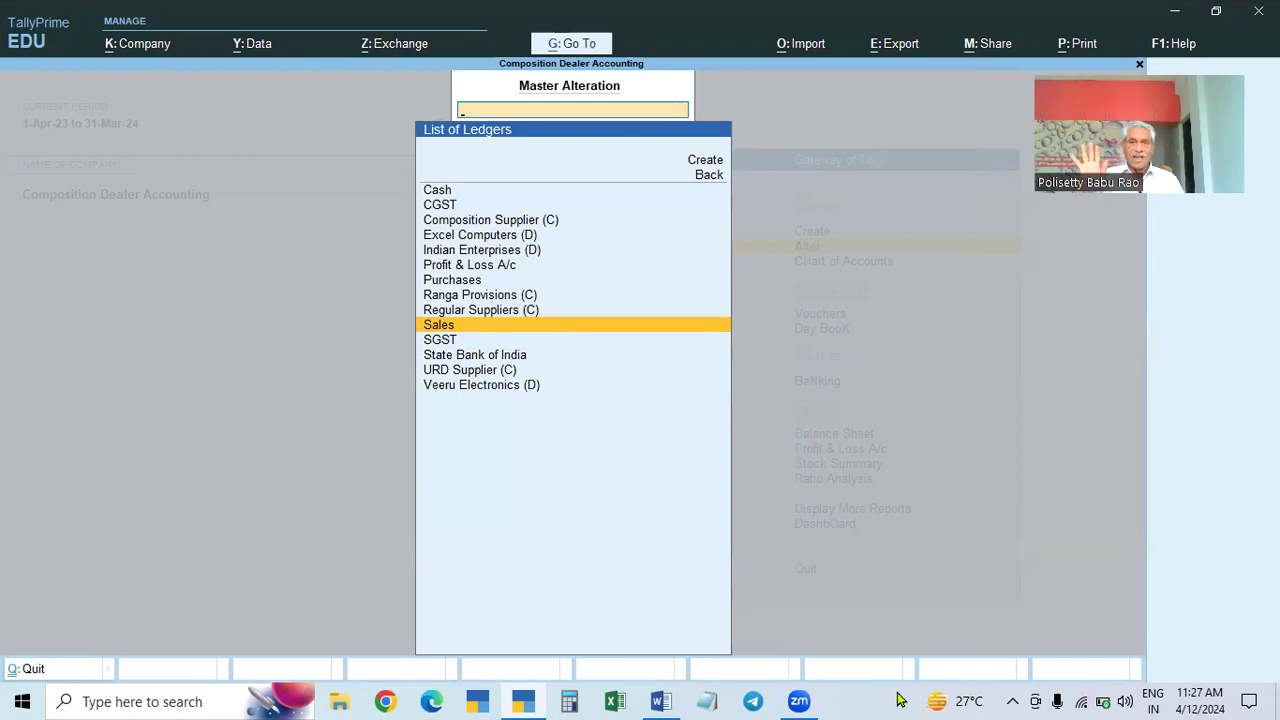
Step: Open voucher entry from the Gateway of Tally and set the voucher date to 1-Apr-23
key("Escape")
key("Escape")
key("Escape")
key("Down")
key("Down")
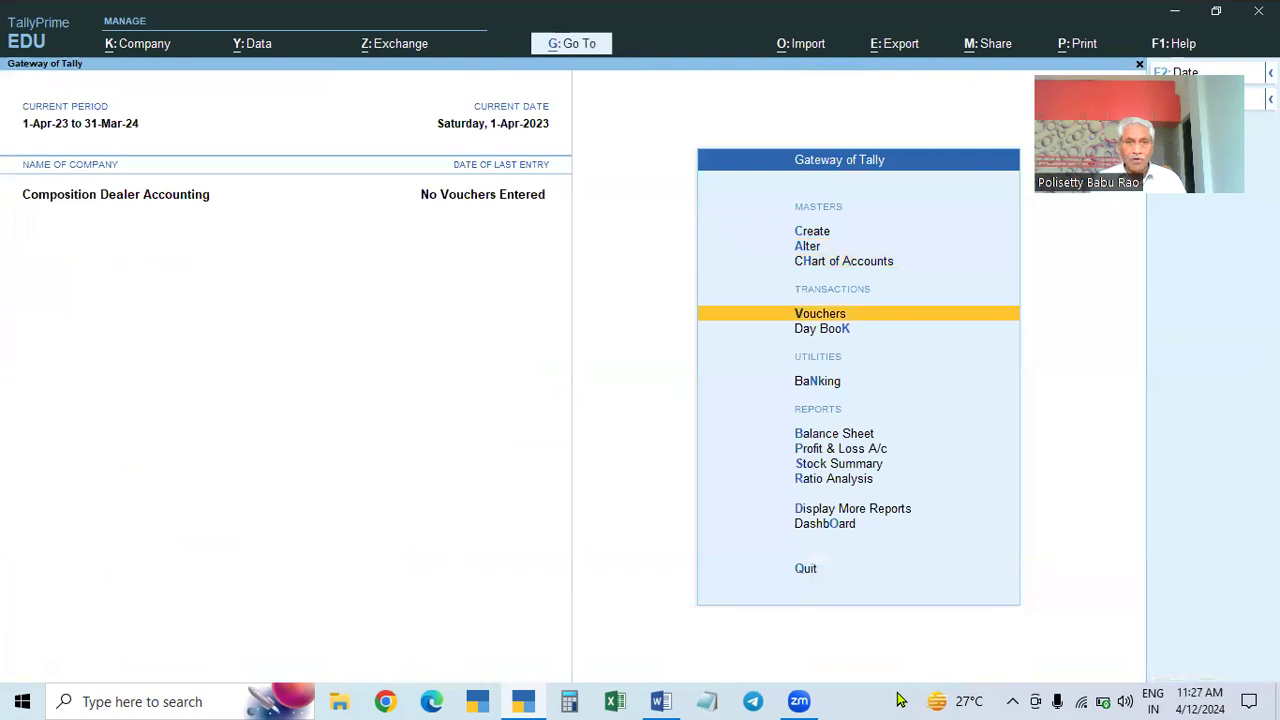
key("Return")
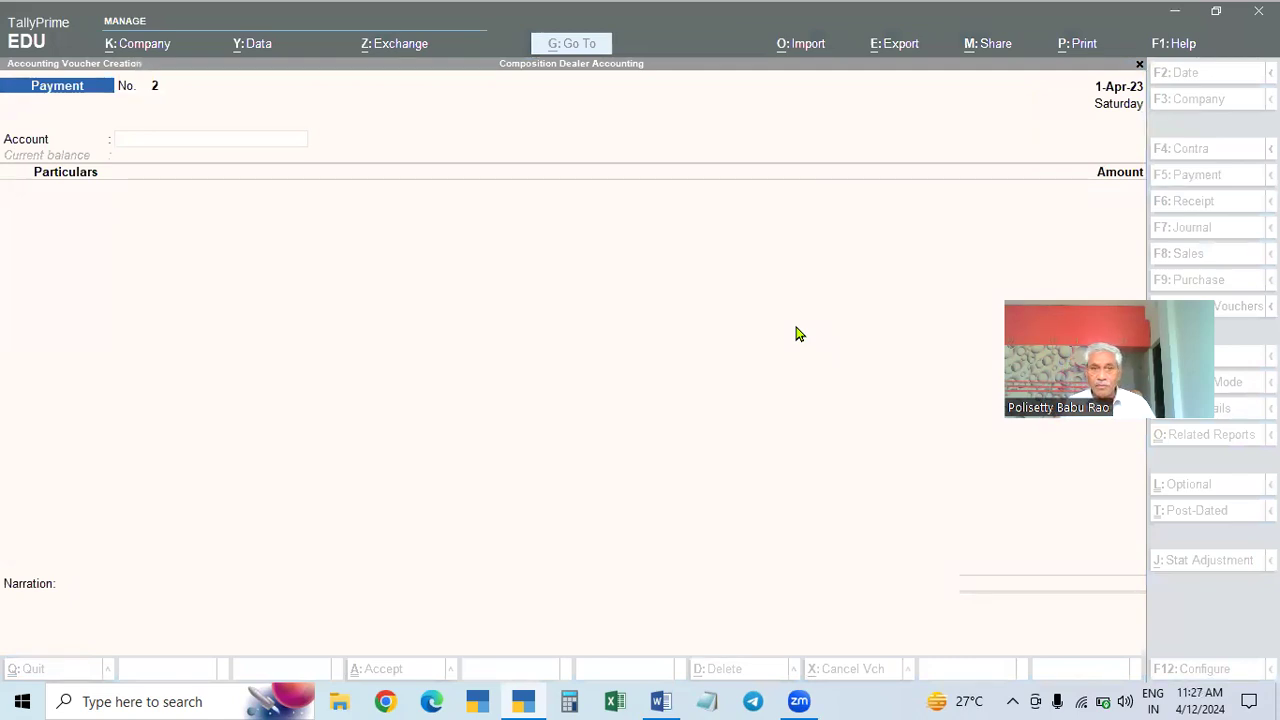
left_click(935, 50)
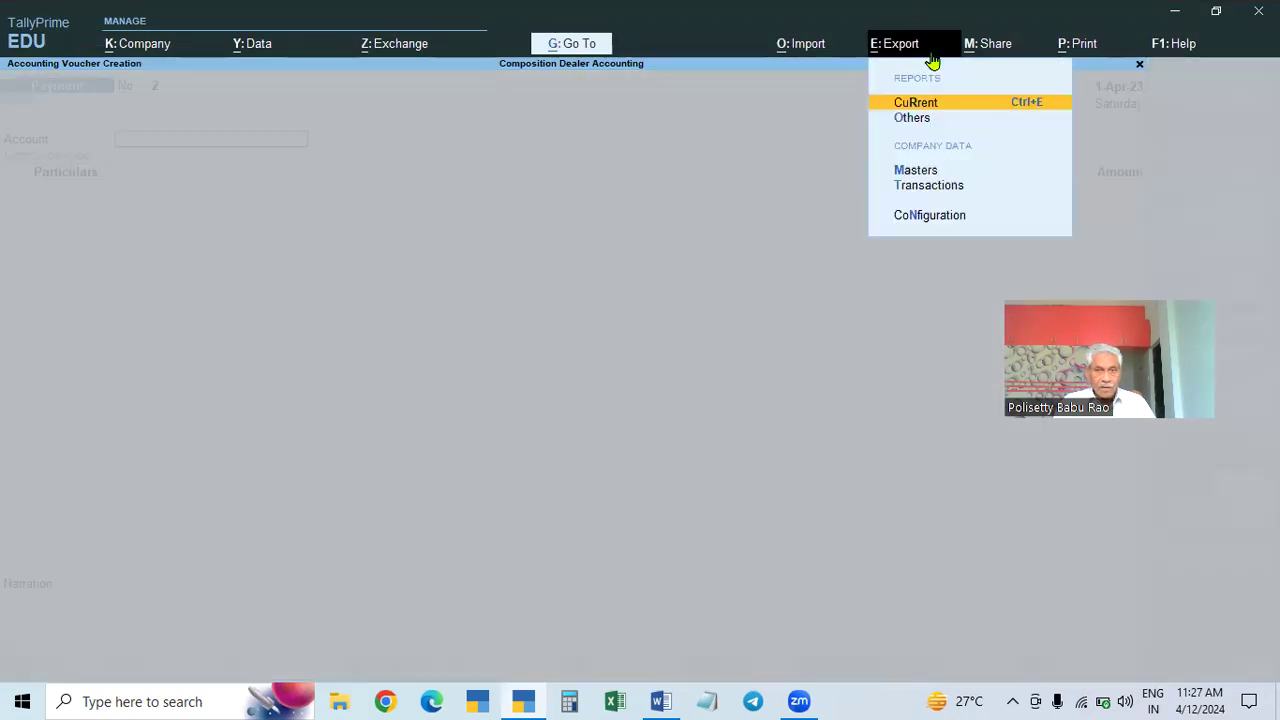
left_click(784, 343)
key("F2")
type("1.4")
key("Return")
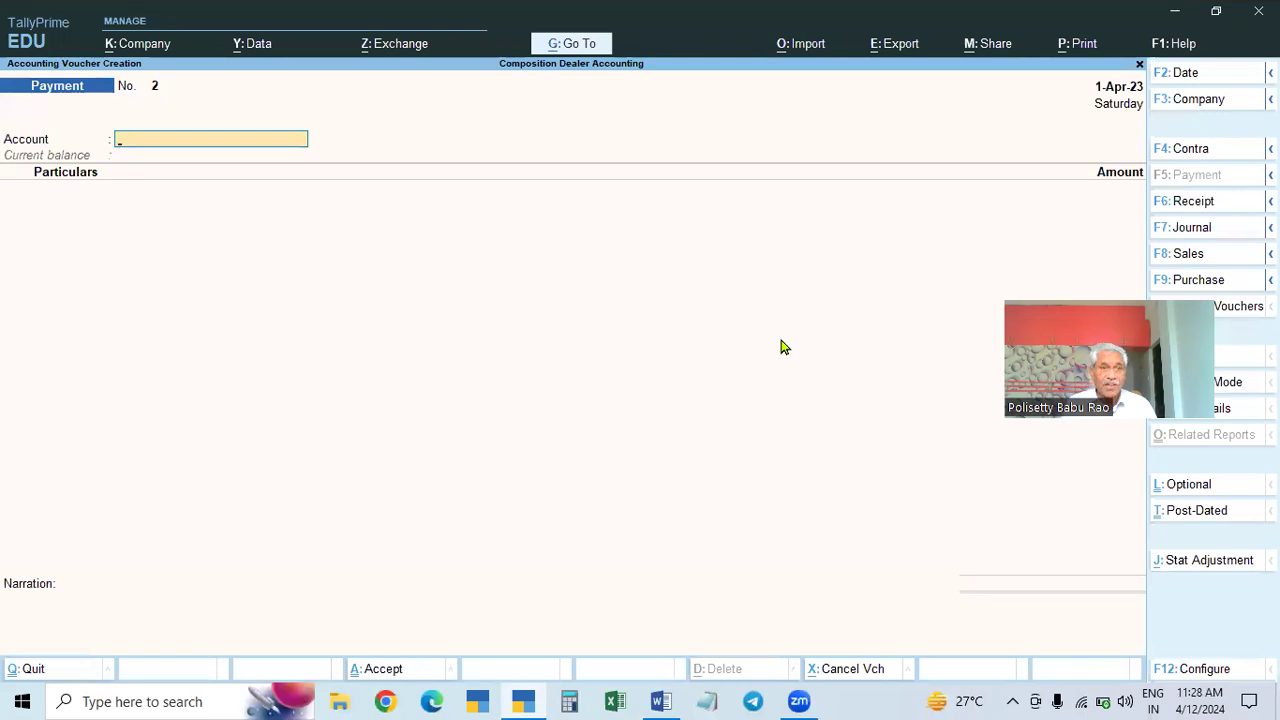
Step: Switch to a purchase voucher and enter supplier invoice number 001 dated 1-Apr-23
key("F9")
type("00")
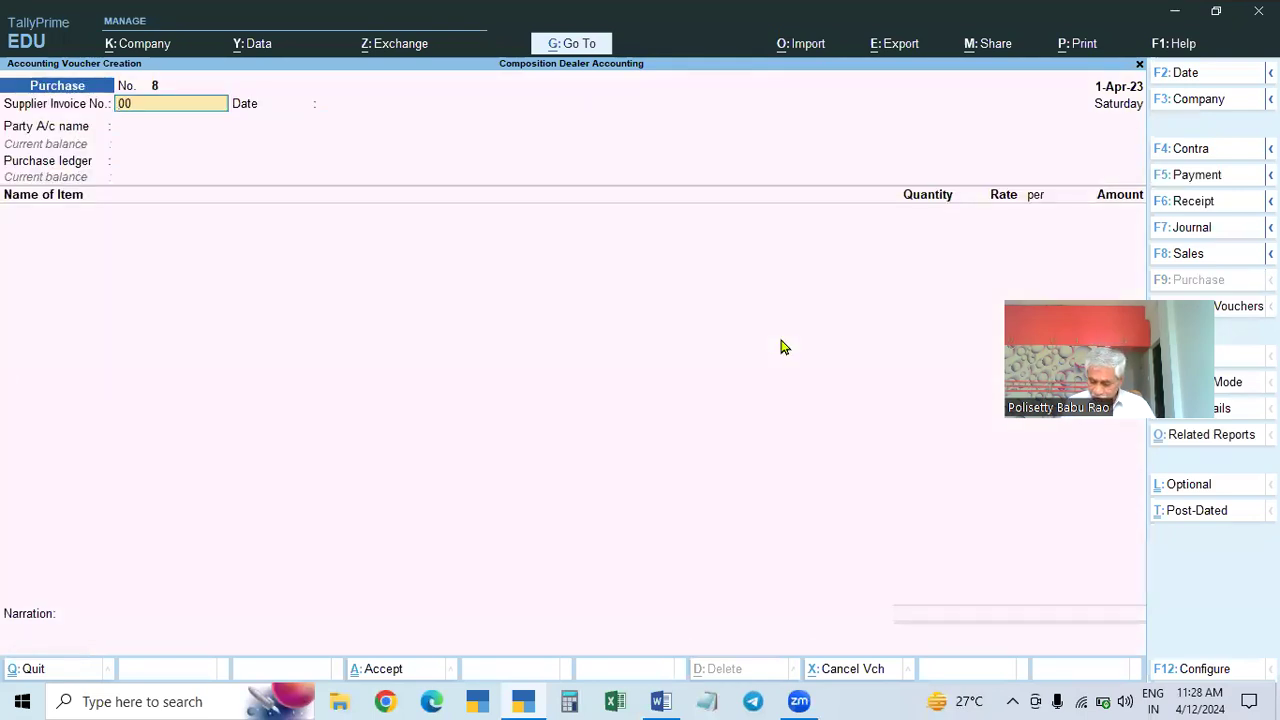
key("Return")
key("Return")
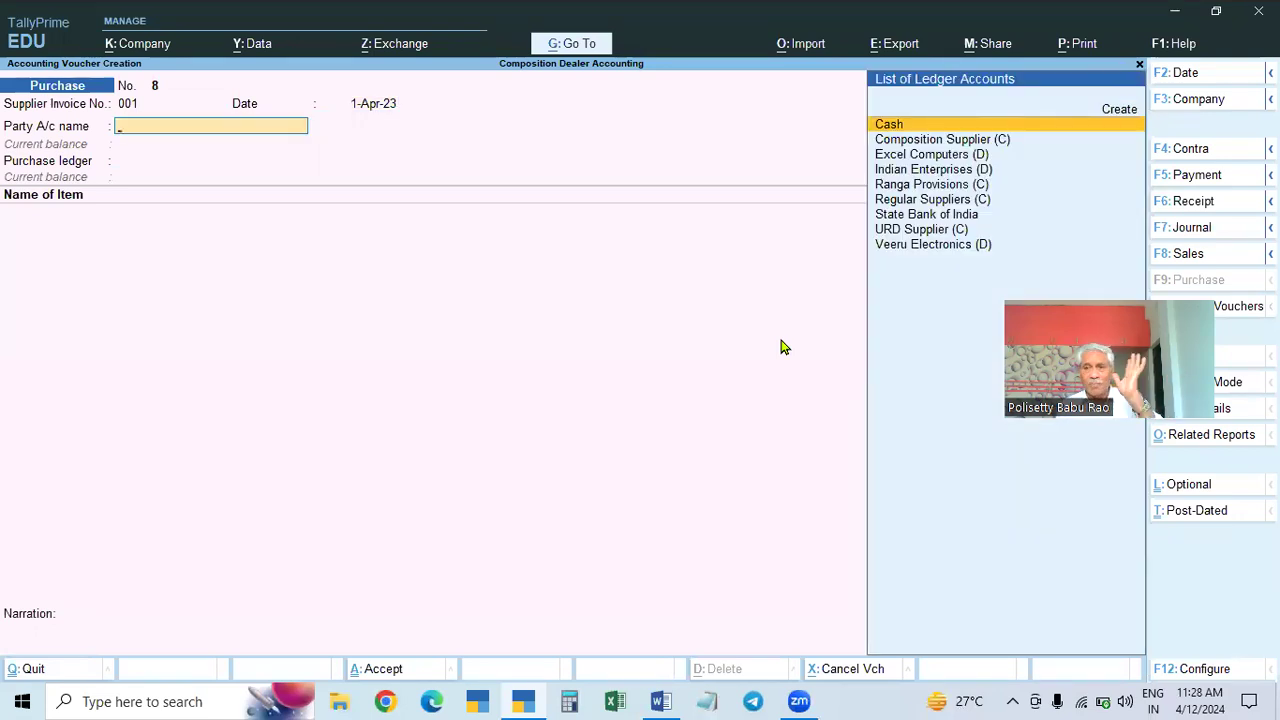
Step: Choose Composition Supplier (C) as the party, accept its receipt and party details, and use the Purchases ledger
key("Down")
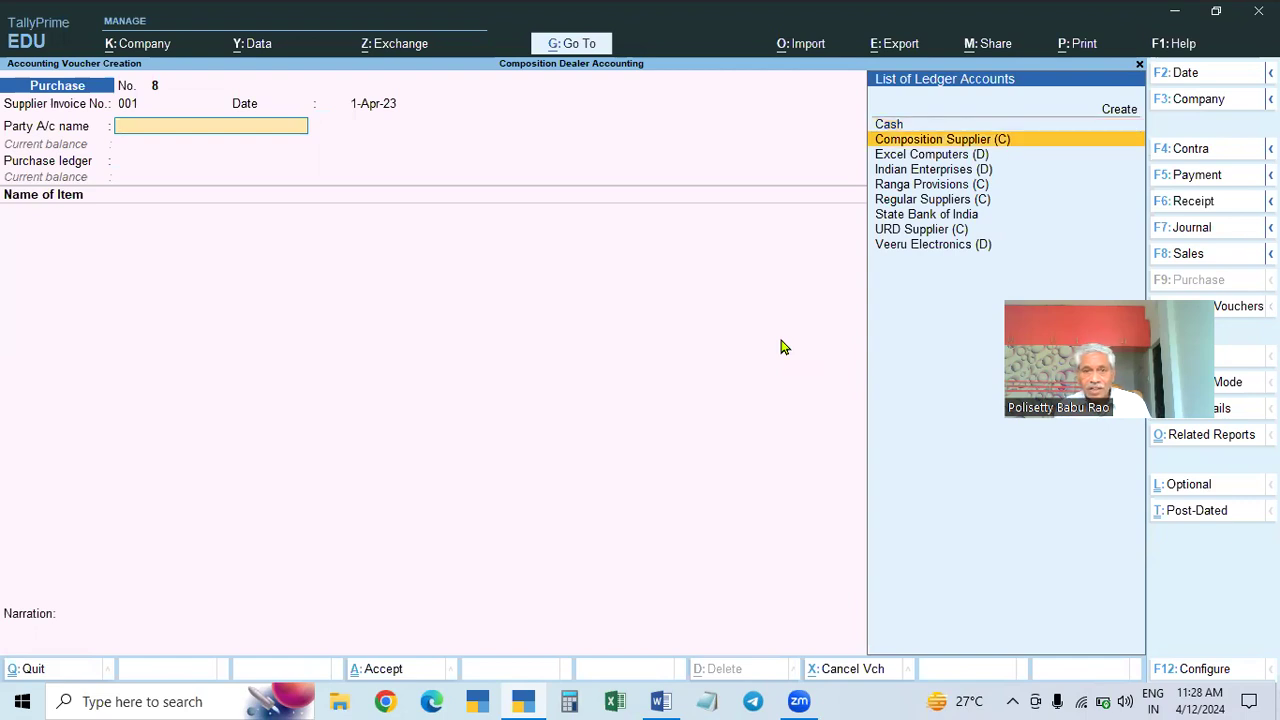
key("Return")
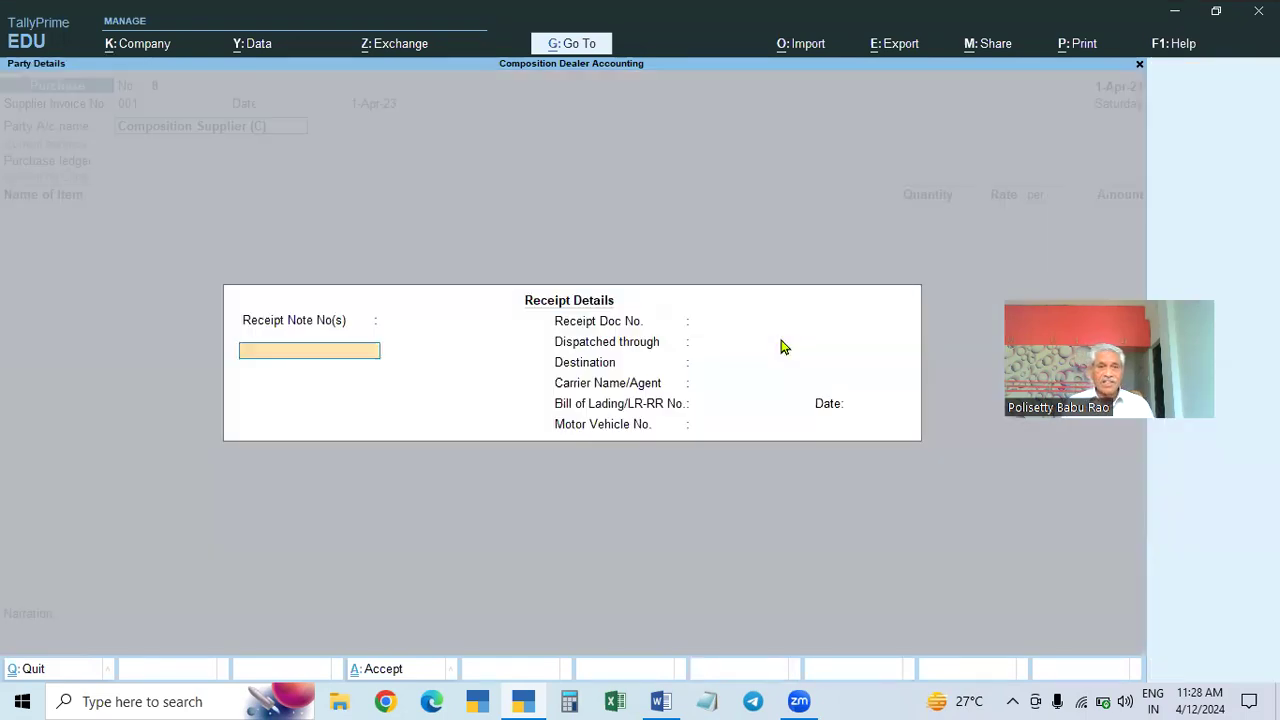
key("ctrl+a")
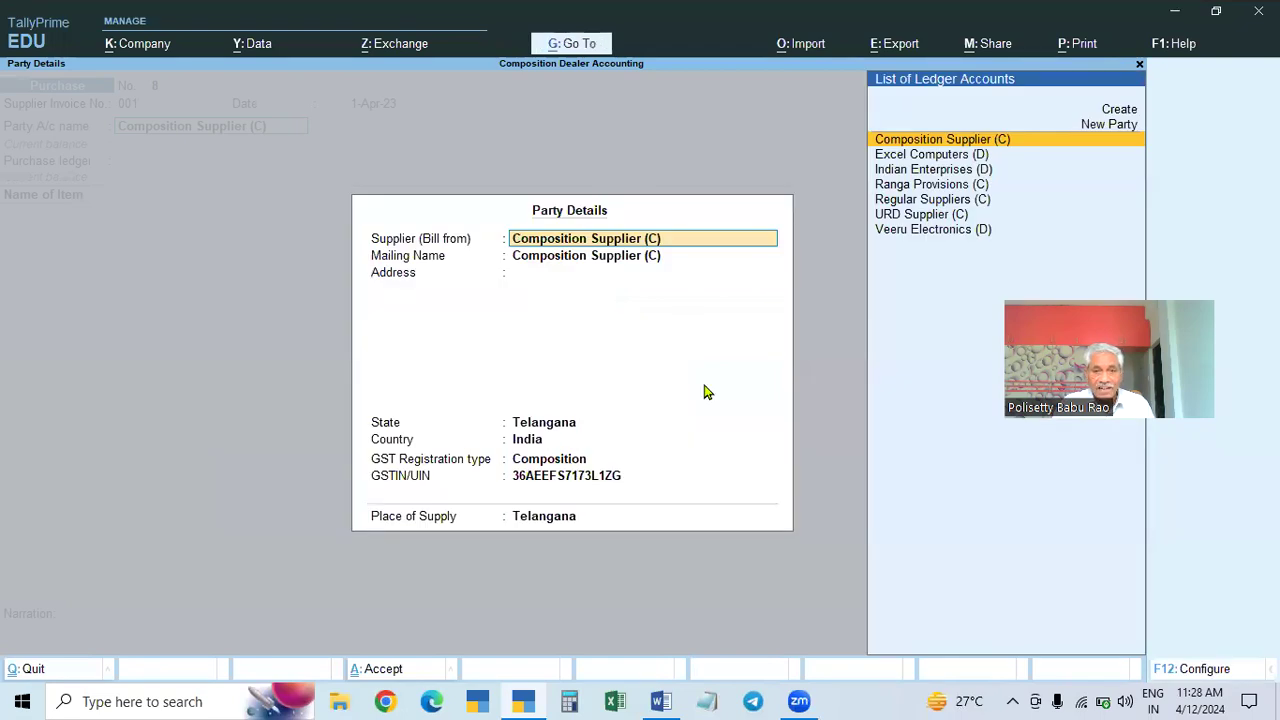
key("ctrl+a")
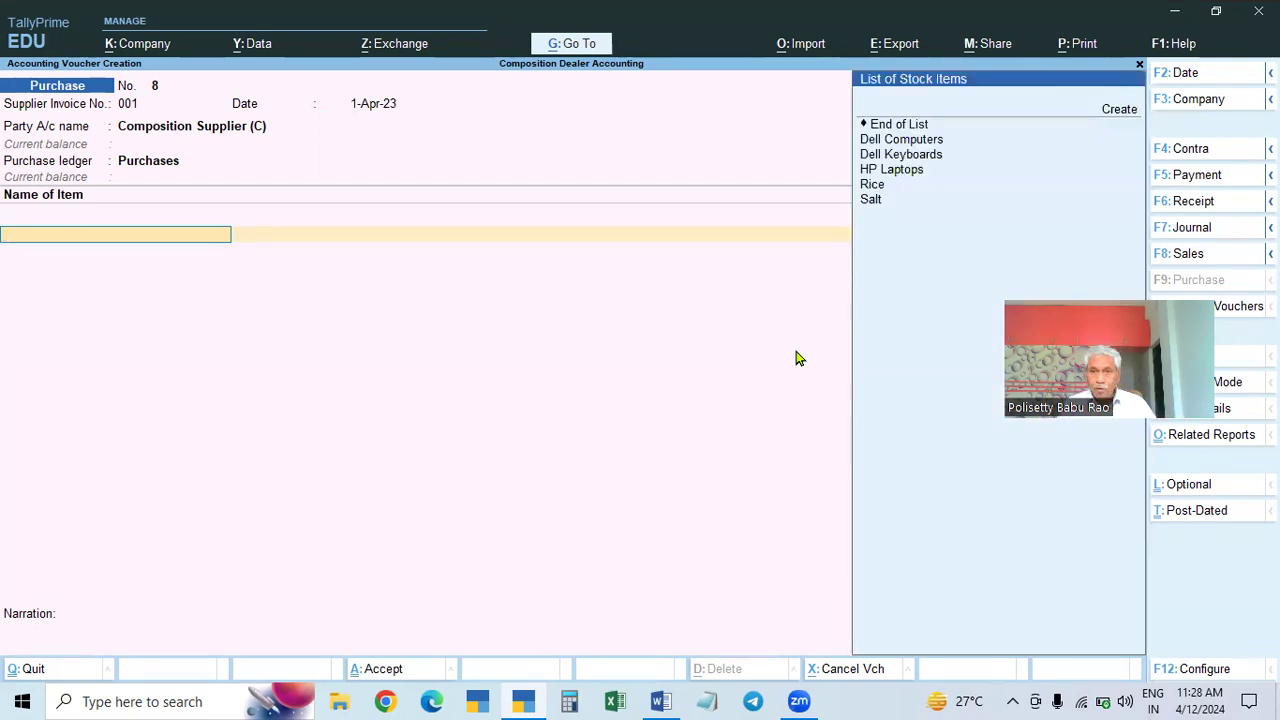
Step: Add the item Dell Computers to the purchase with a quantity of 10 Pcs at a rate of 28,500 per piece
key("Down")
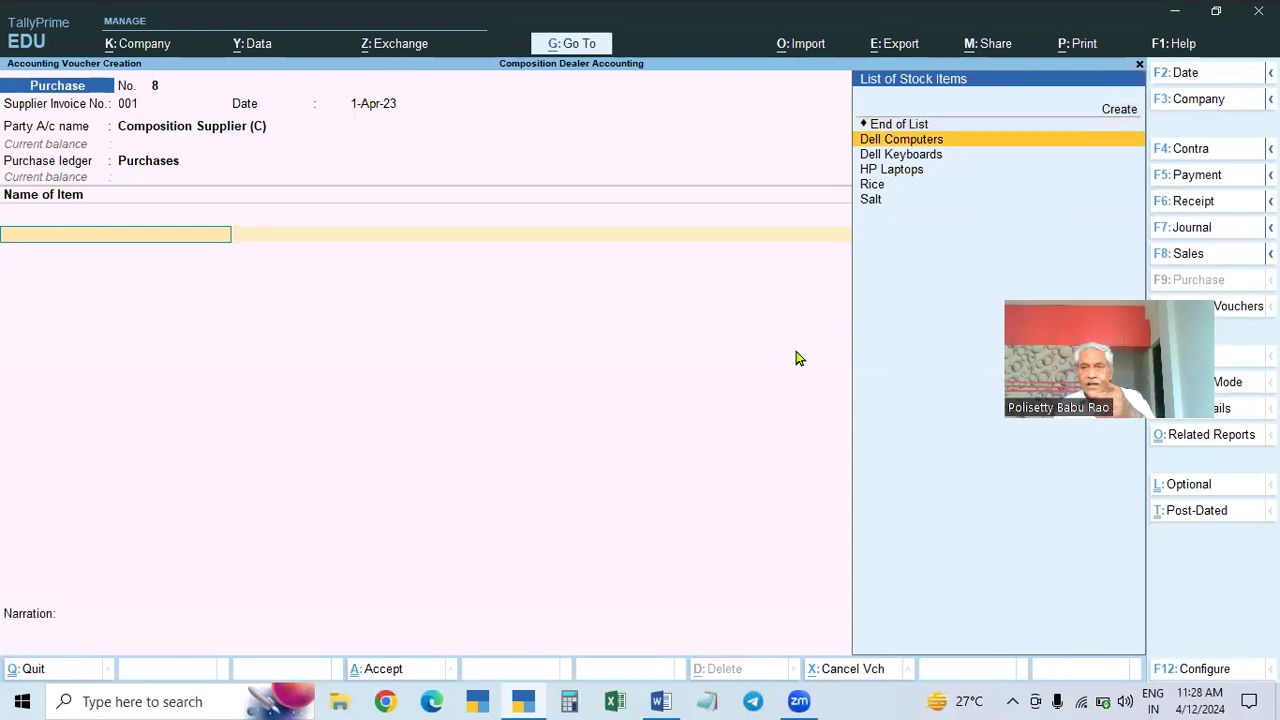
key("Return")
type("10")
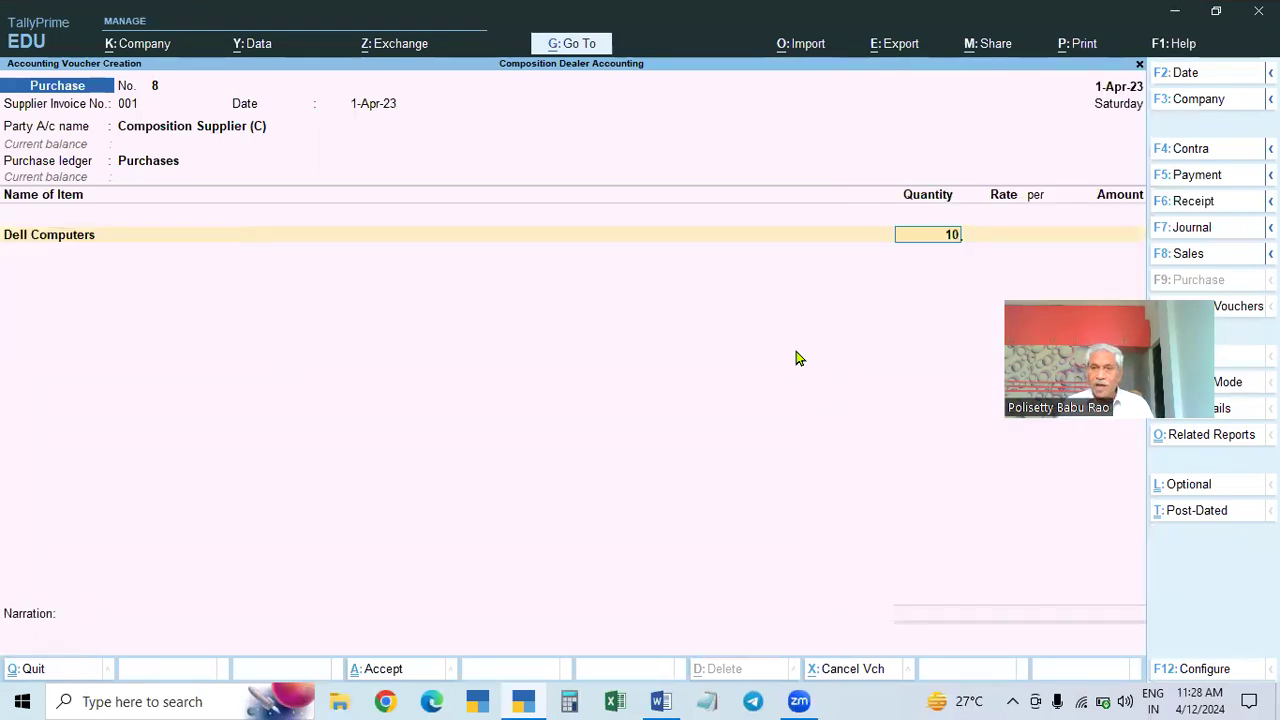
key("Return")
type("28500")
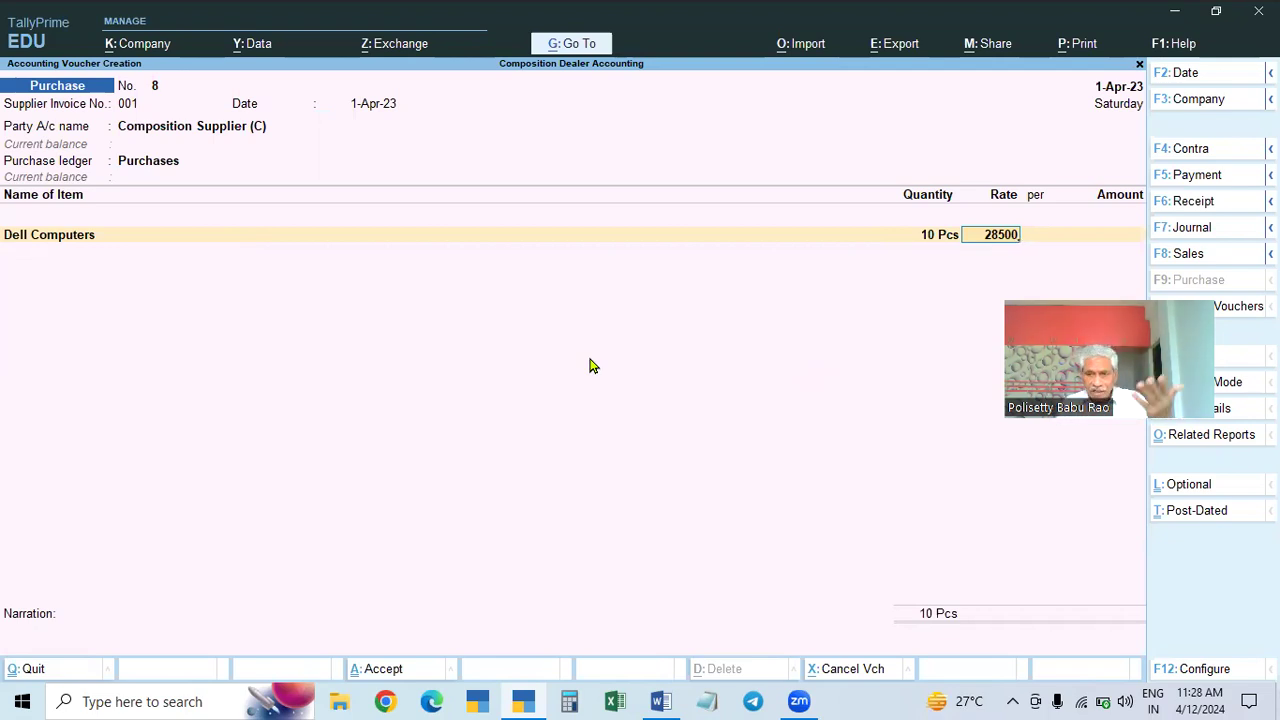
key("Return")
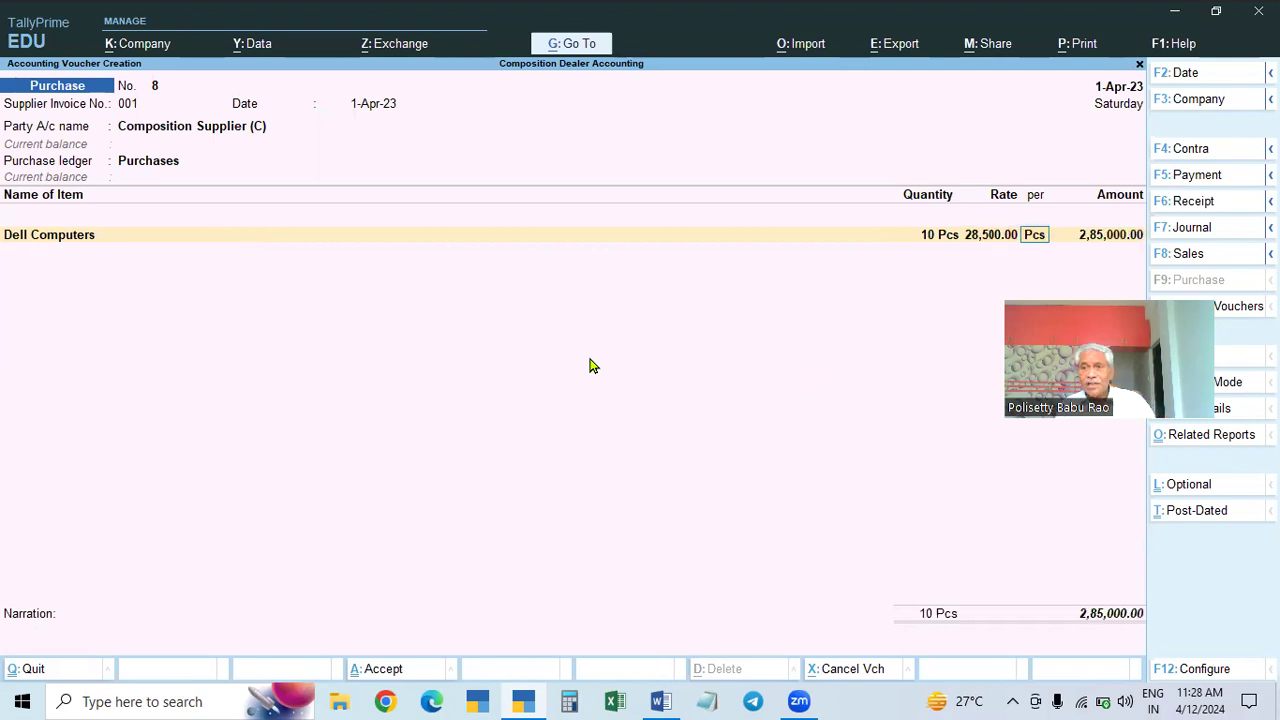
key("Return")
key("Return")
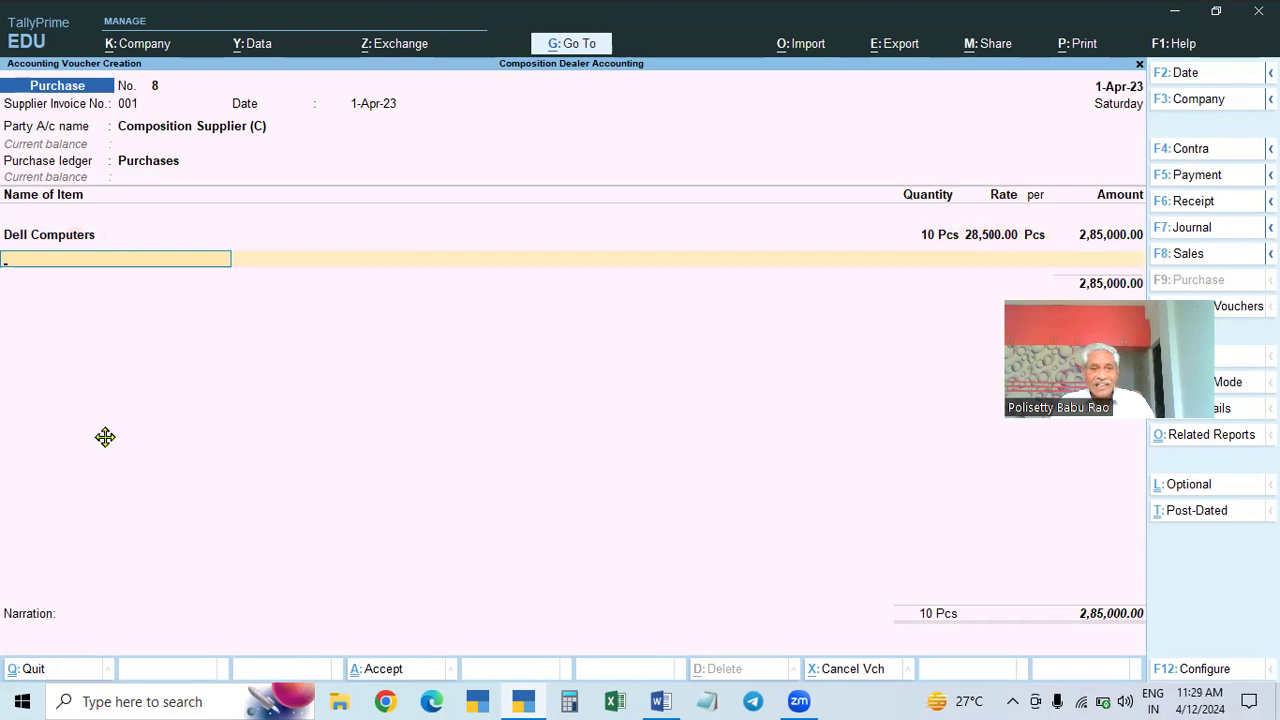
Step: End the item list and add the CGST ledger below it with its amount left blank
key("Return")
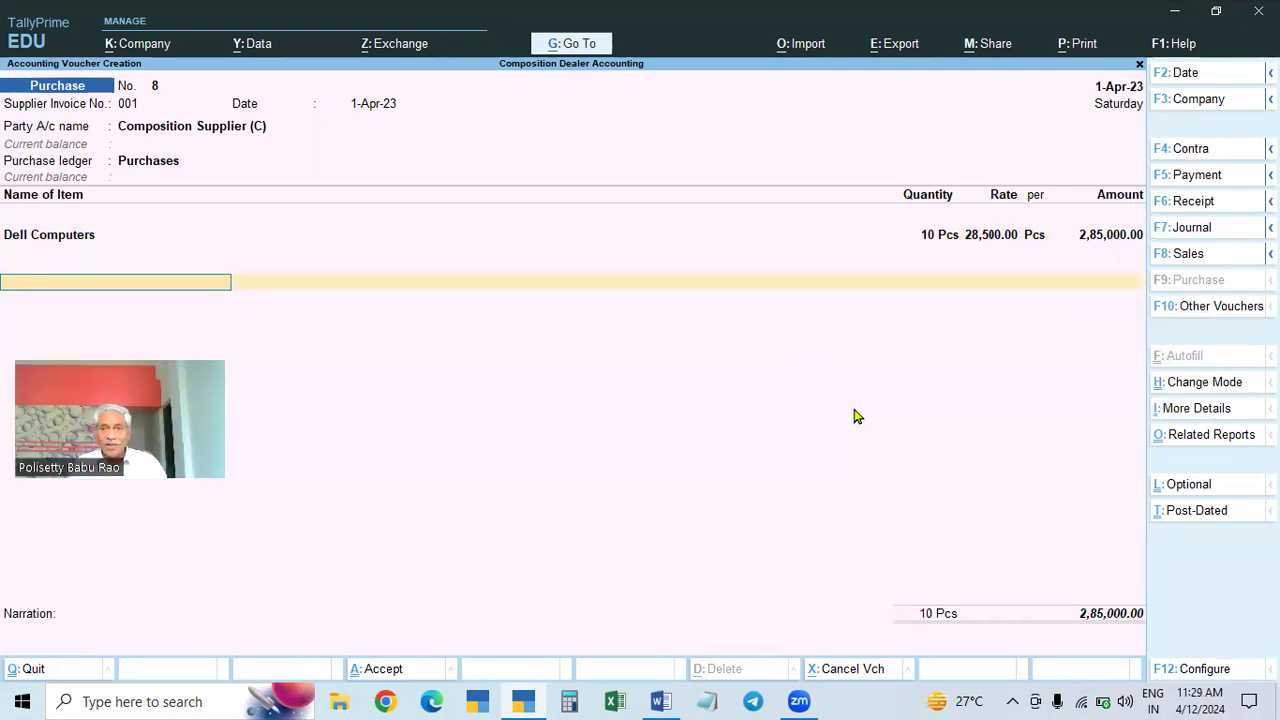
type("CG")
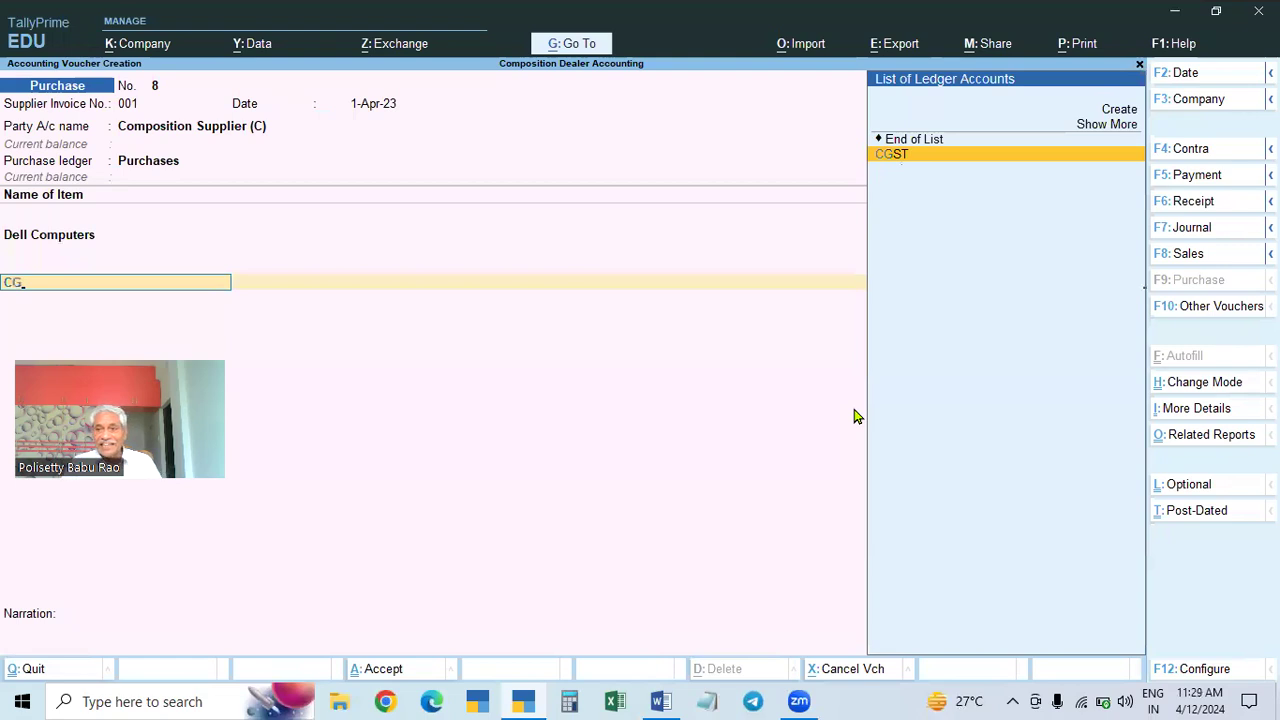
key("Return")
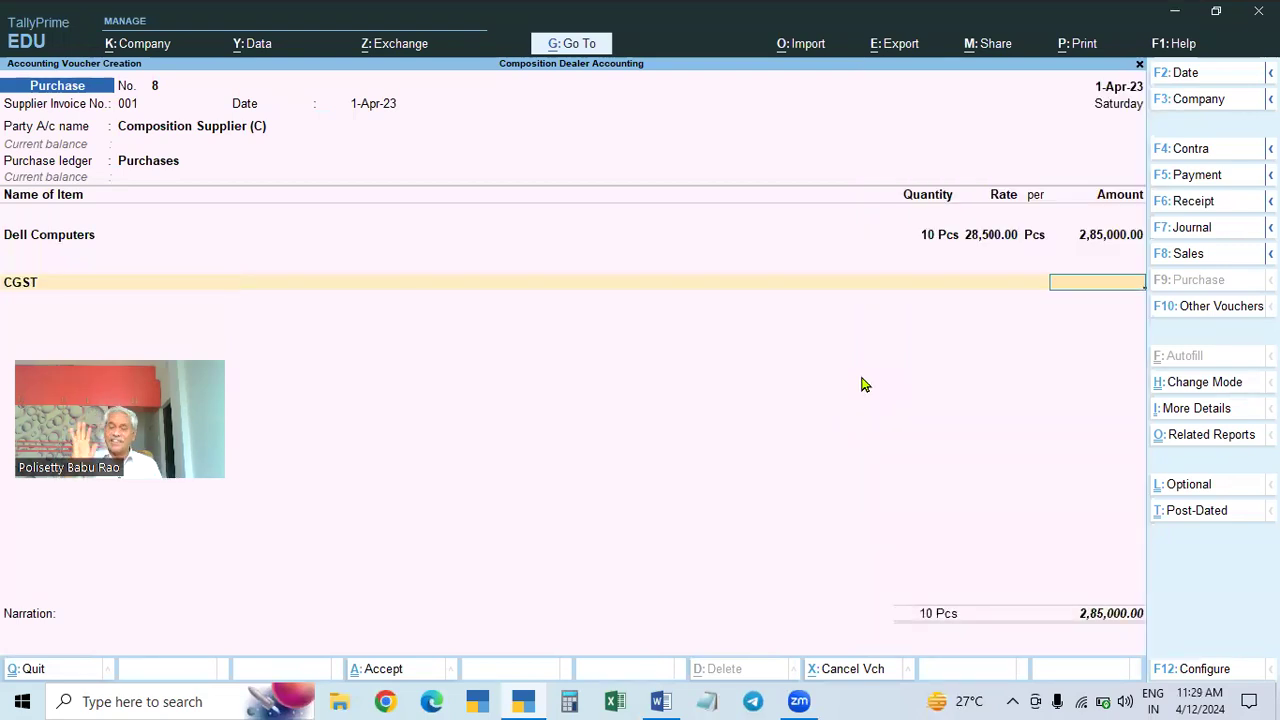
key("Return")
key("Return")
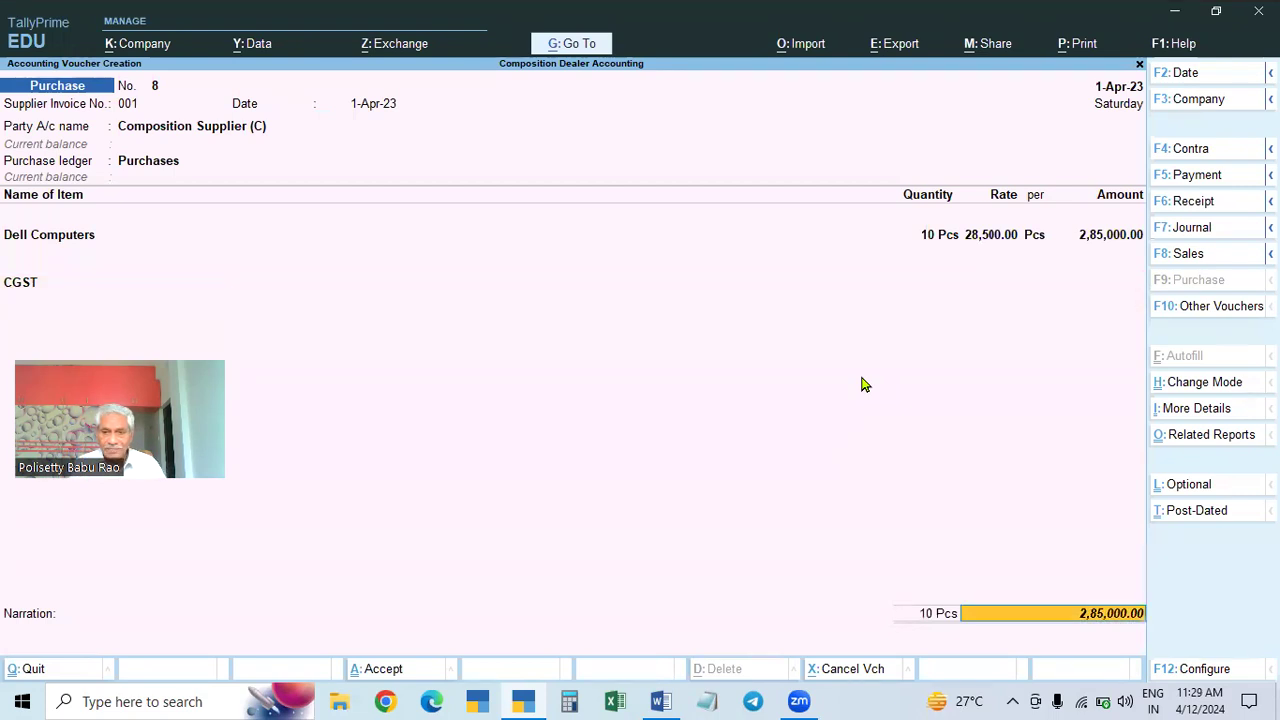
Step: Leave the narration empty and accept the purchase voucher
key("Return")
key("Return")
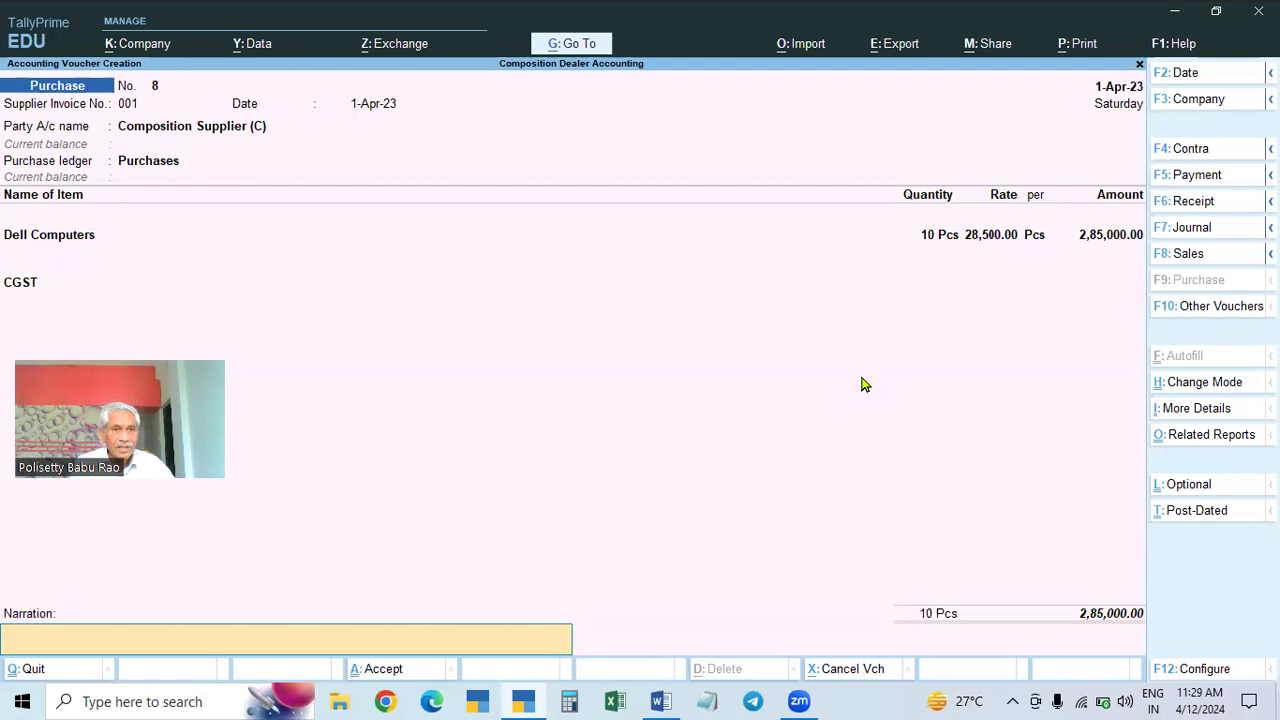
key("Return")
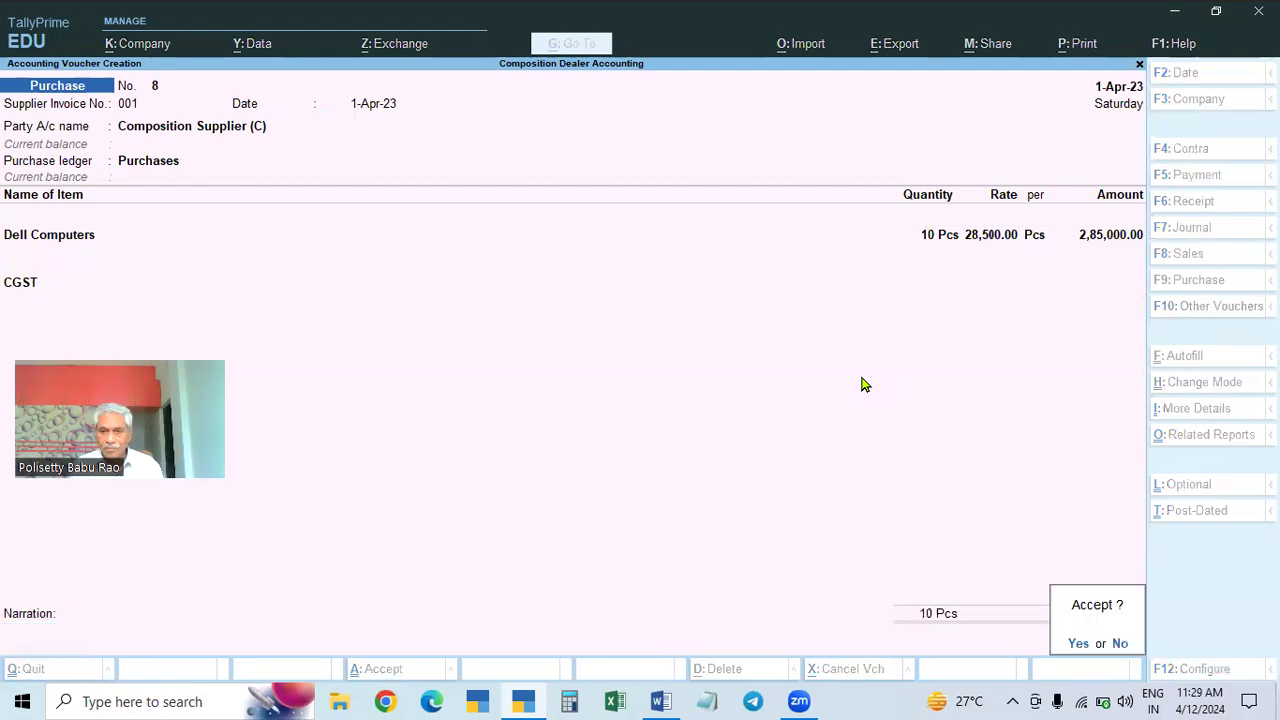
key("Return")
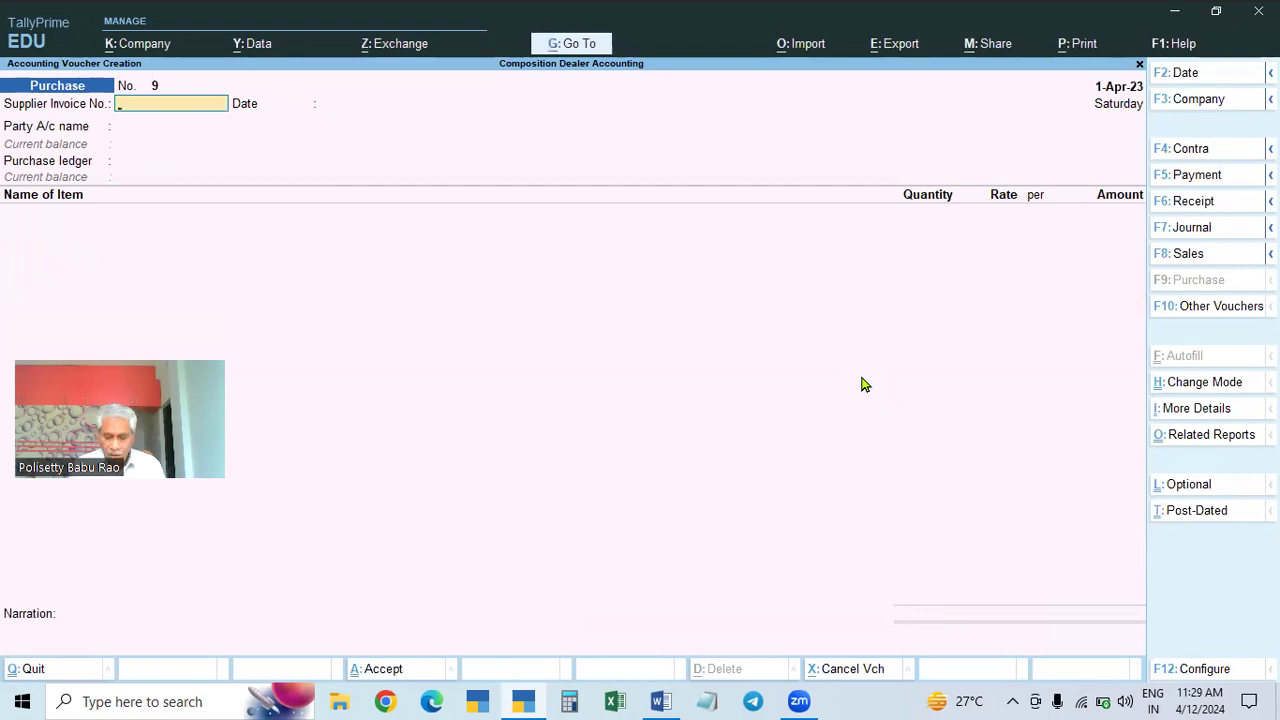
Step: Enter 225 as the supplier invoice number of the new purchase voucher and keep the invoice date 1-Apr-23
type("225")
key("Return")
key("Return")
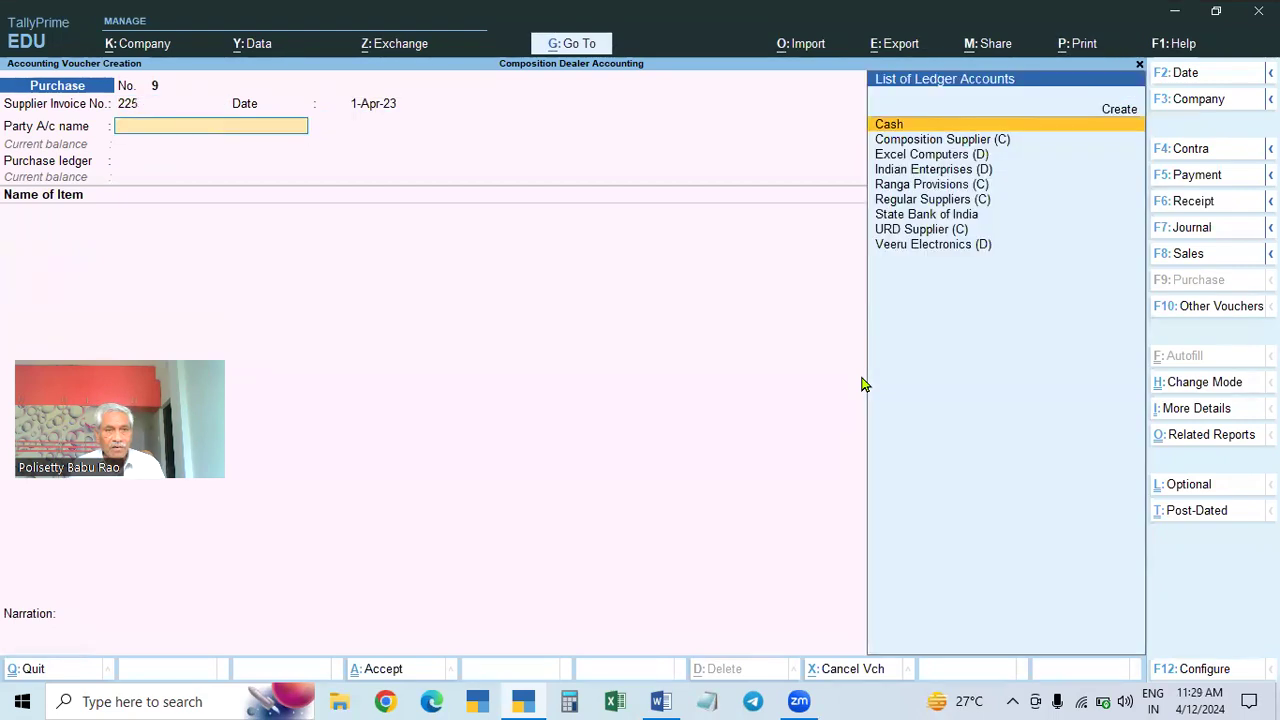
Step: Choose Regular Suppliers (C) as the party, accept its receipt and party details, and use the Purchases ledger
key("Down")
key("Down")
key("Down")
key("Down")
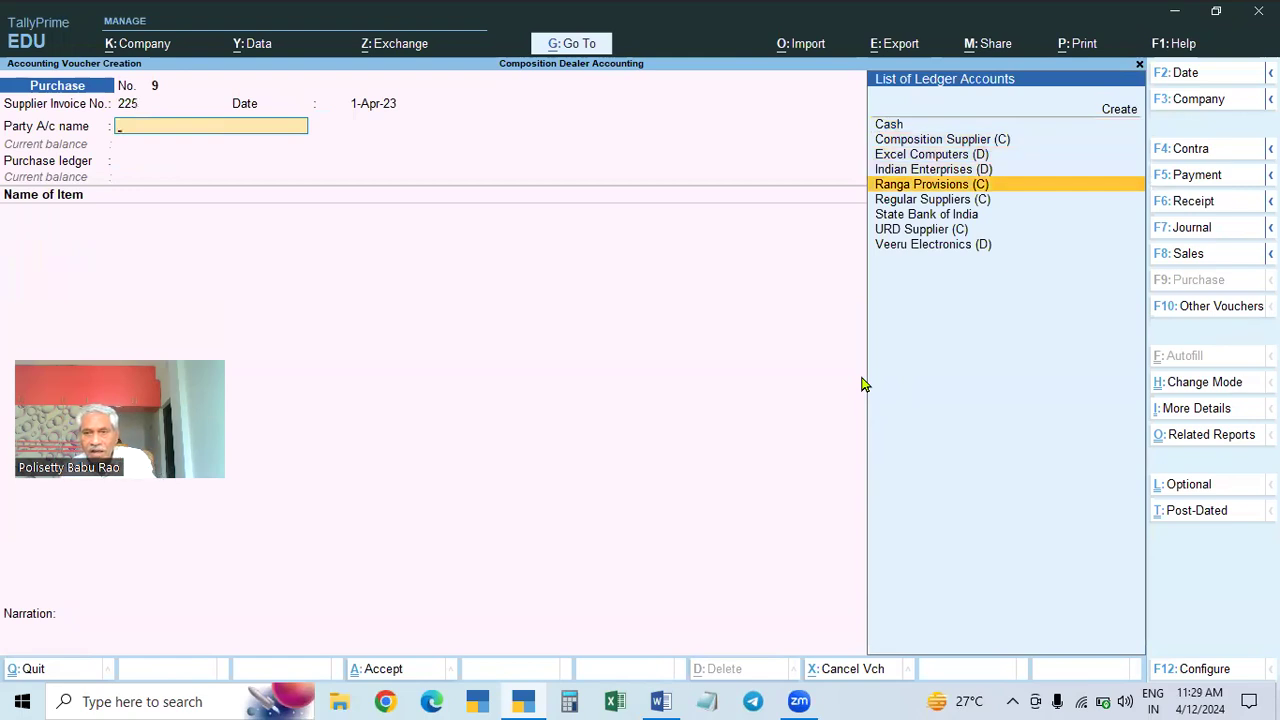
key("Down")
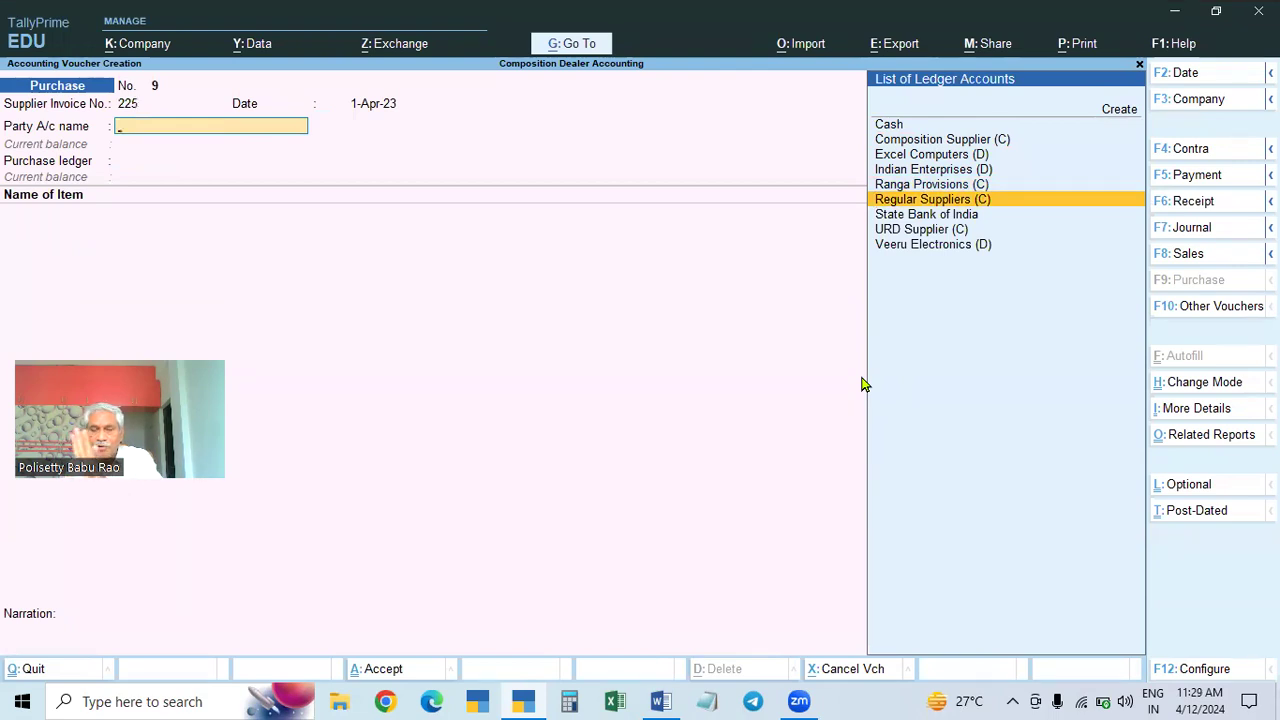
key("Return")
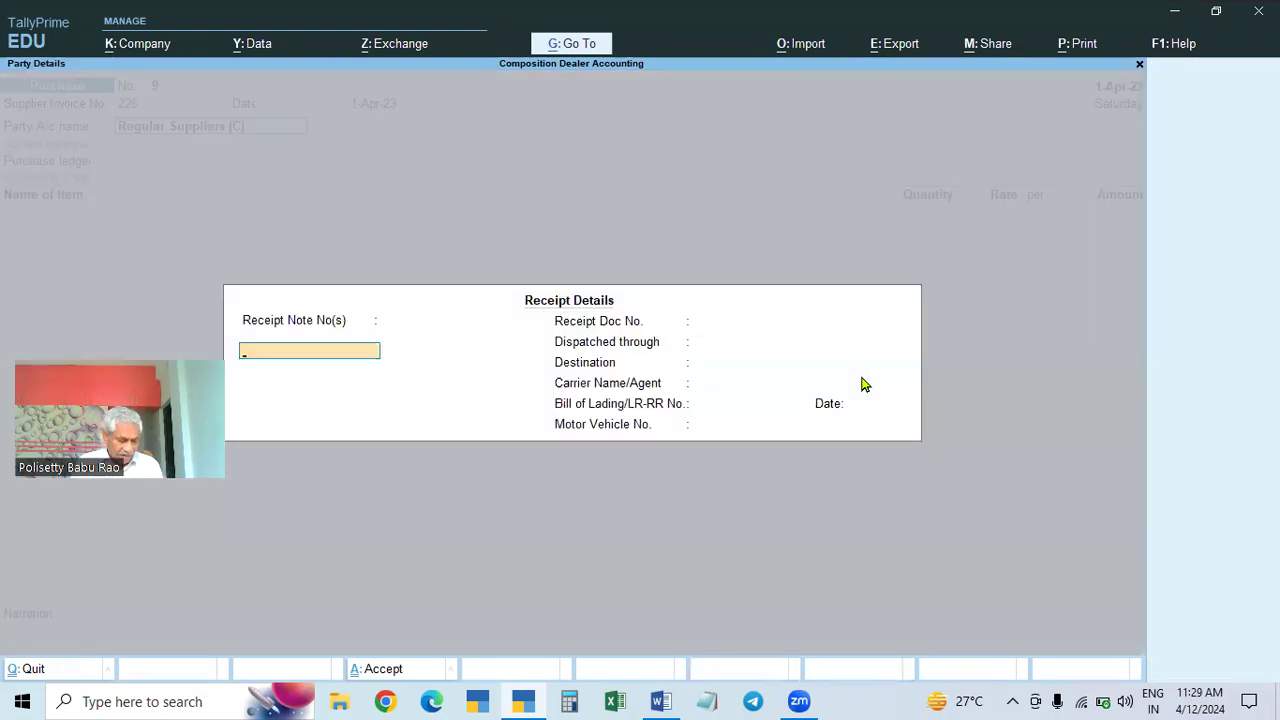
key("Escape")
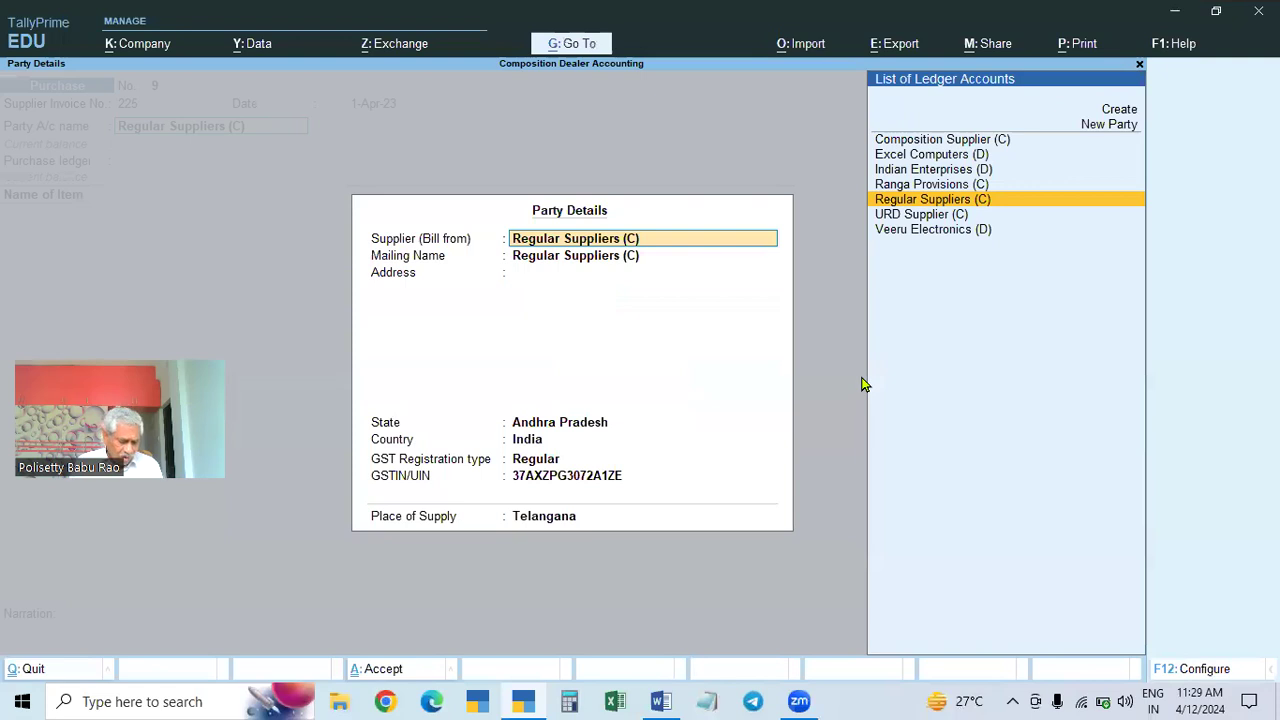
key("ctrl+a")
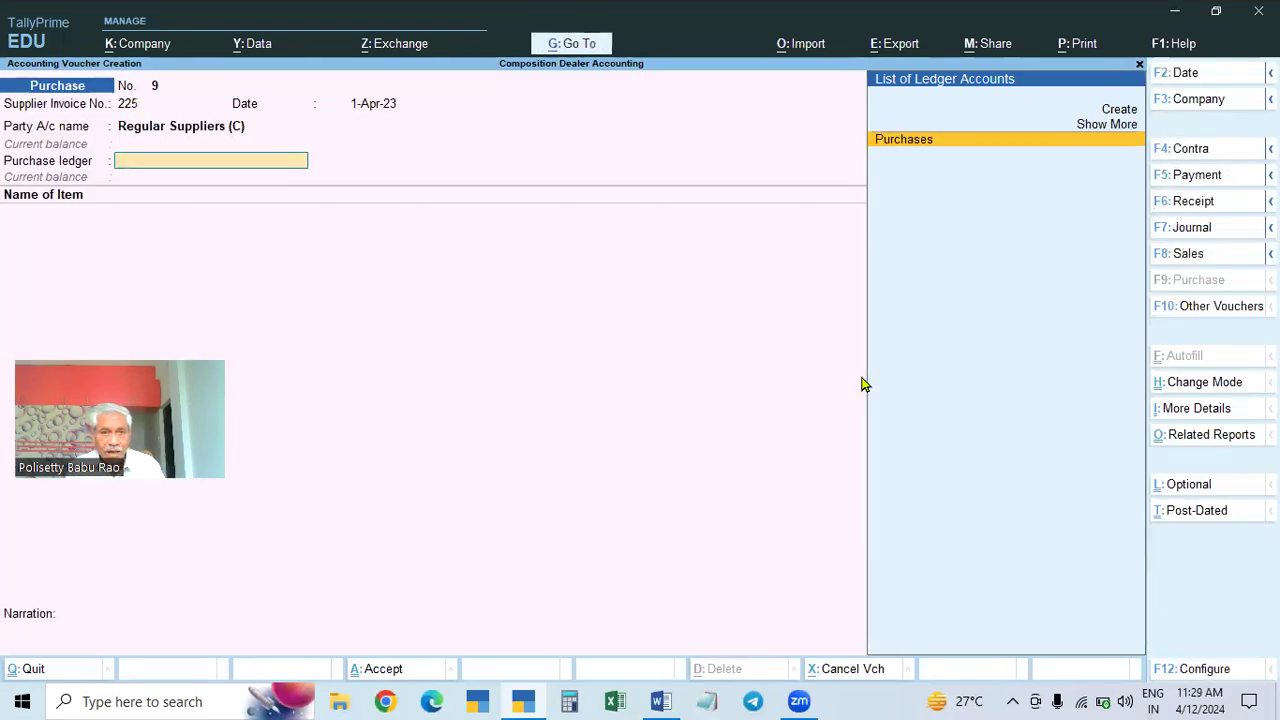
key("Return")
Step: Add the item HP Laptops to the purchase with a quantity of 10 Pcs
key("Down")
key("Down")
key("Down")
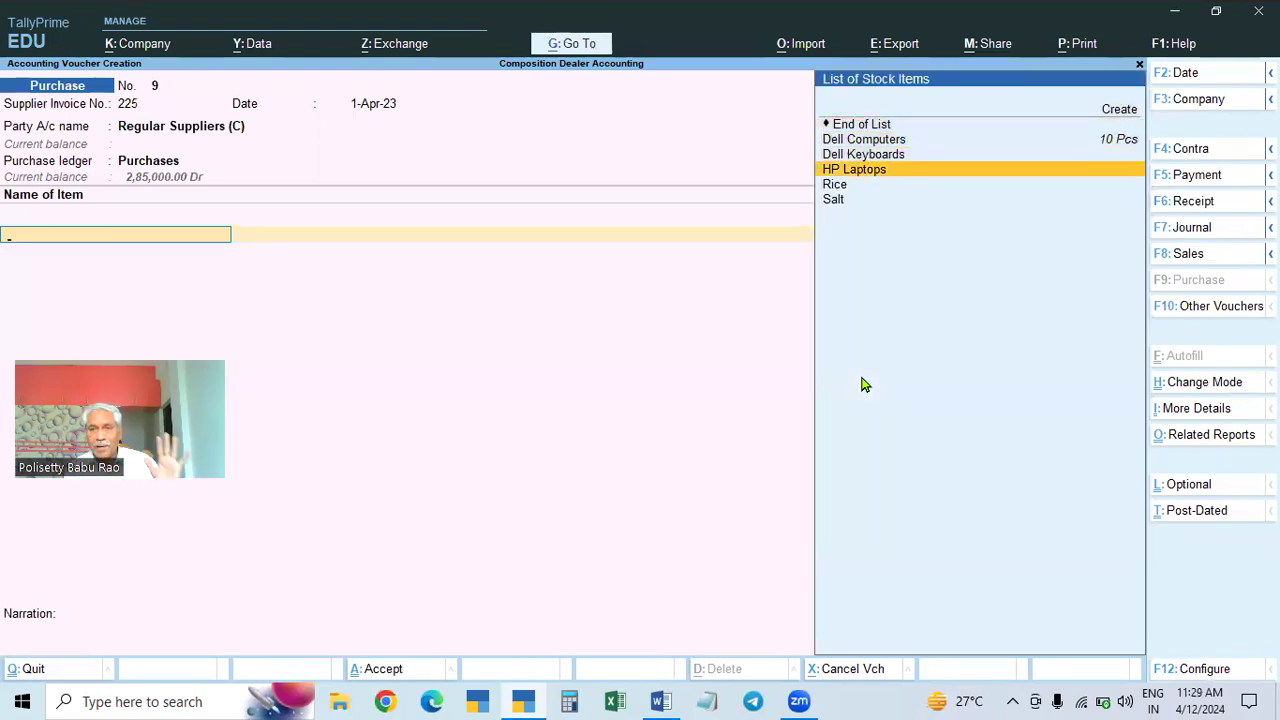
key("Return")
type("10")
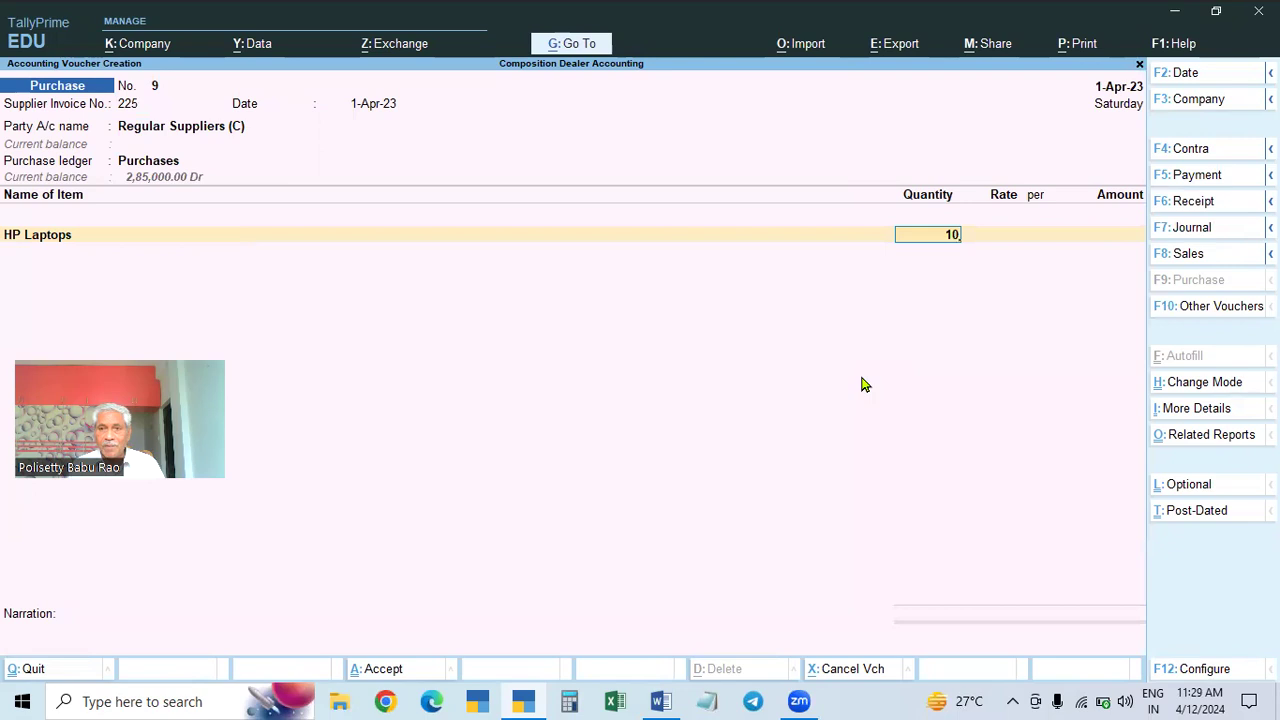
key("Return")
Step: Switch to Calculator, multiply 29,000 by 10 and add 18 percent tax to the product
left_click(569, 702)
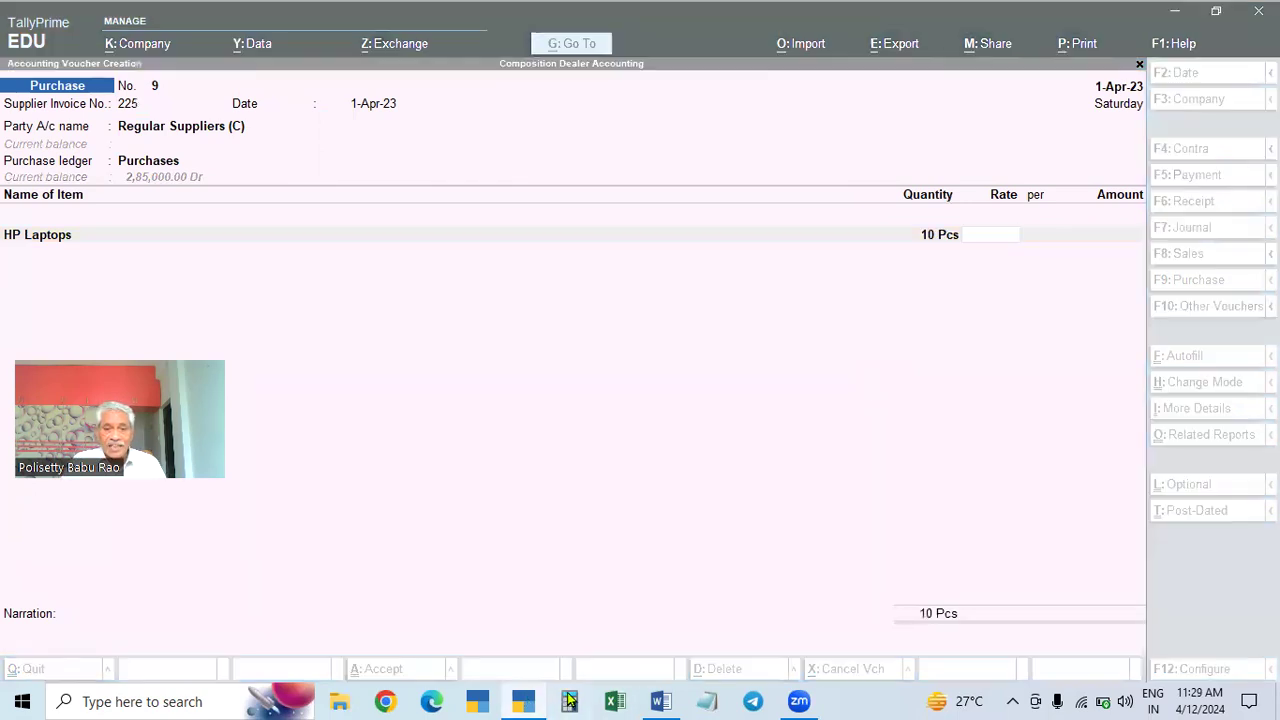
type("29,000")
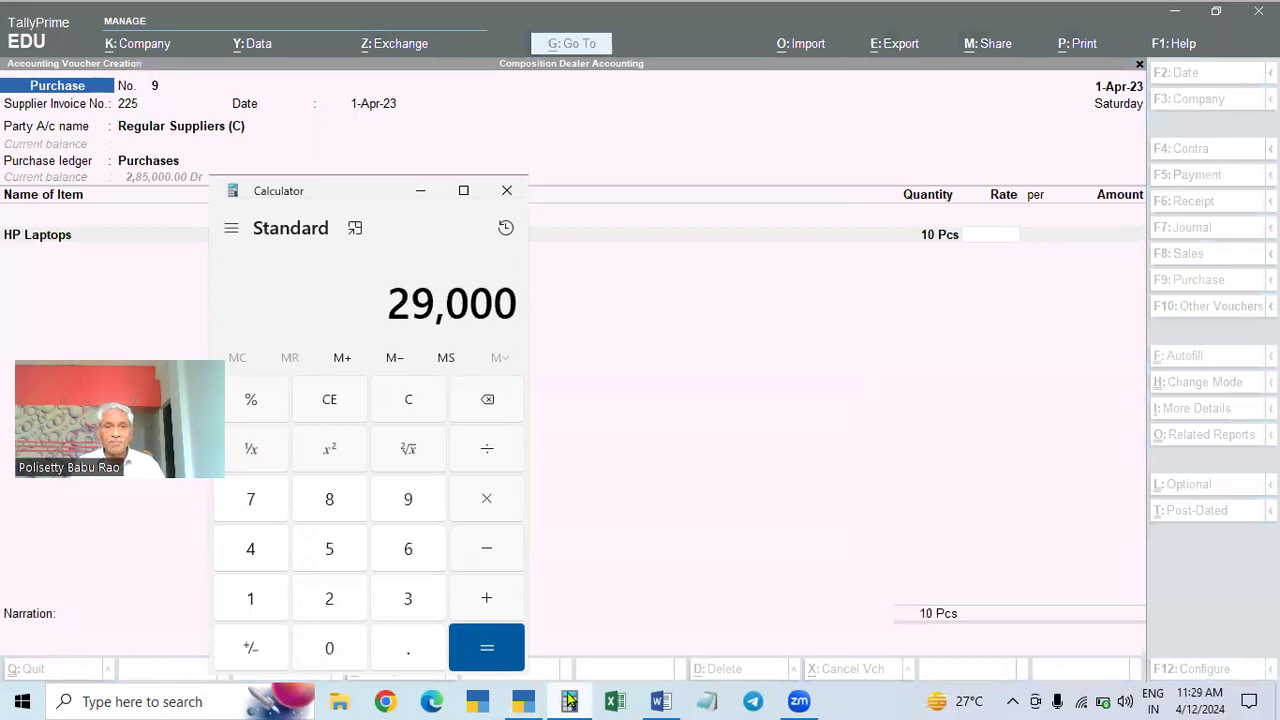
key("asterisk")
type("10")
key("Return")
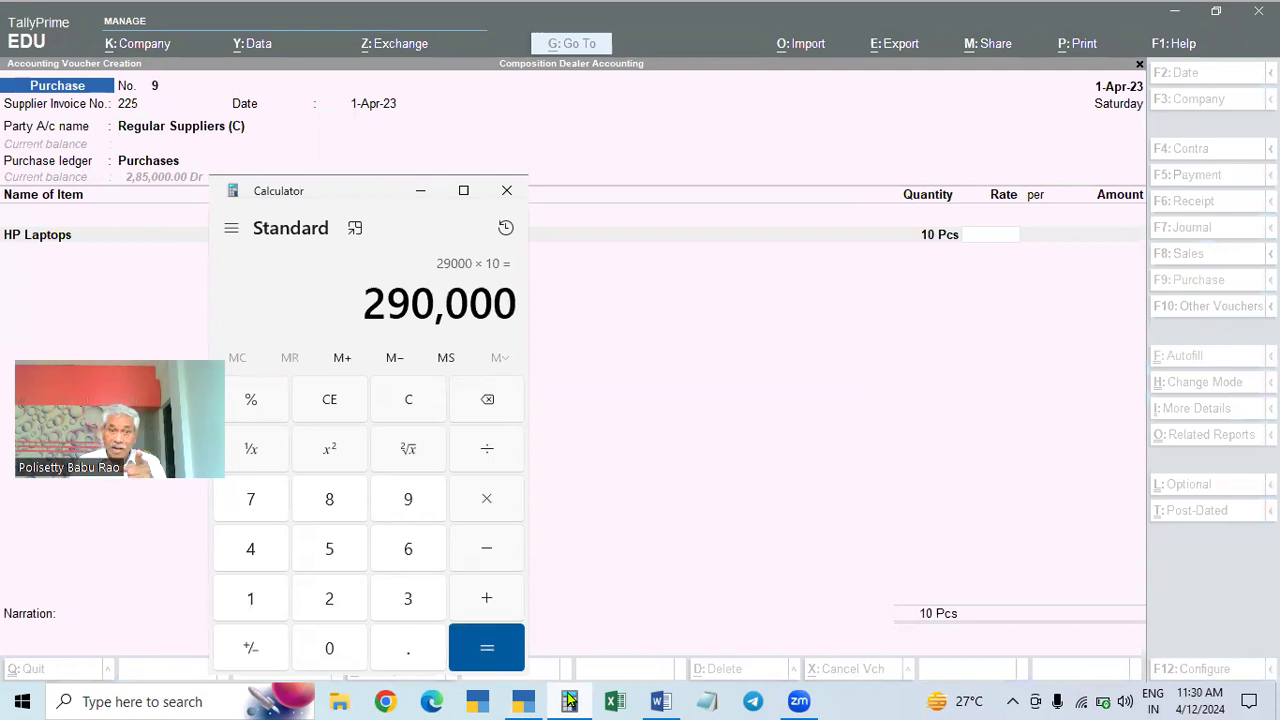
key("plus")
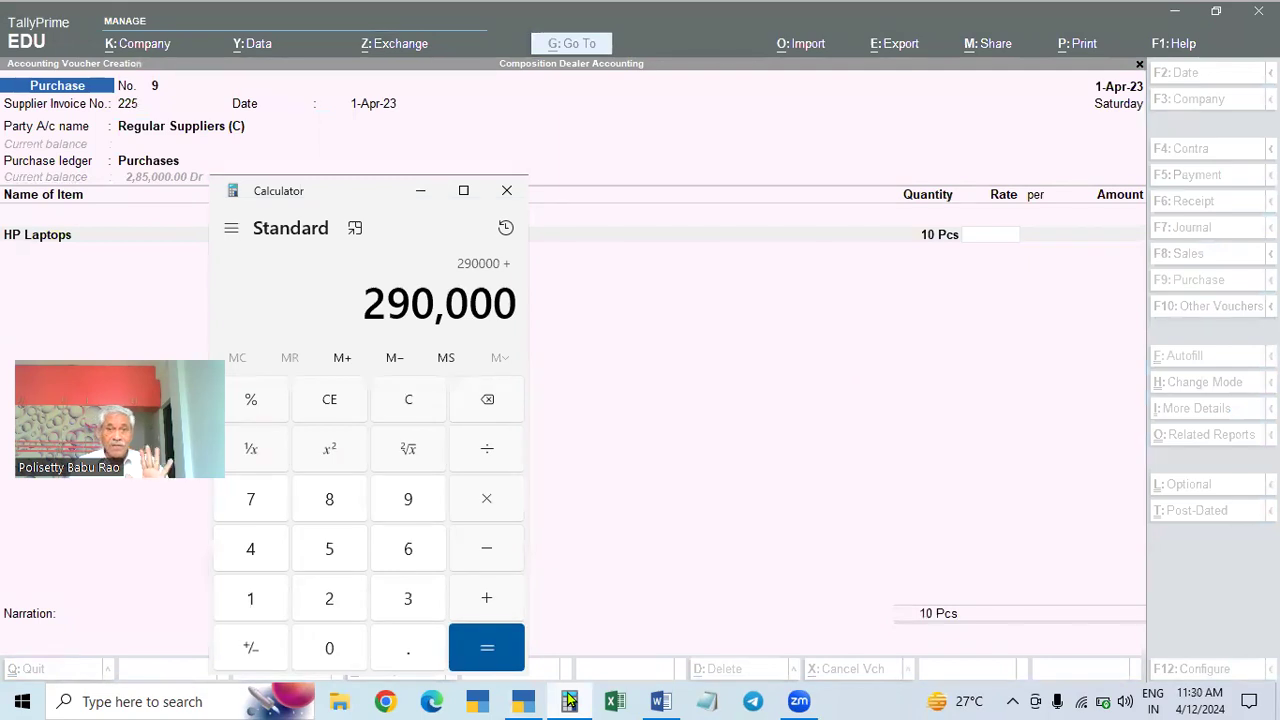
type("18")
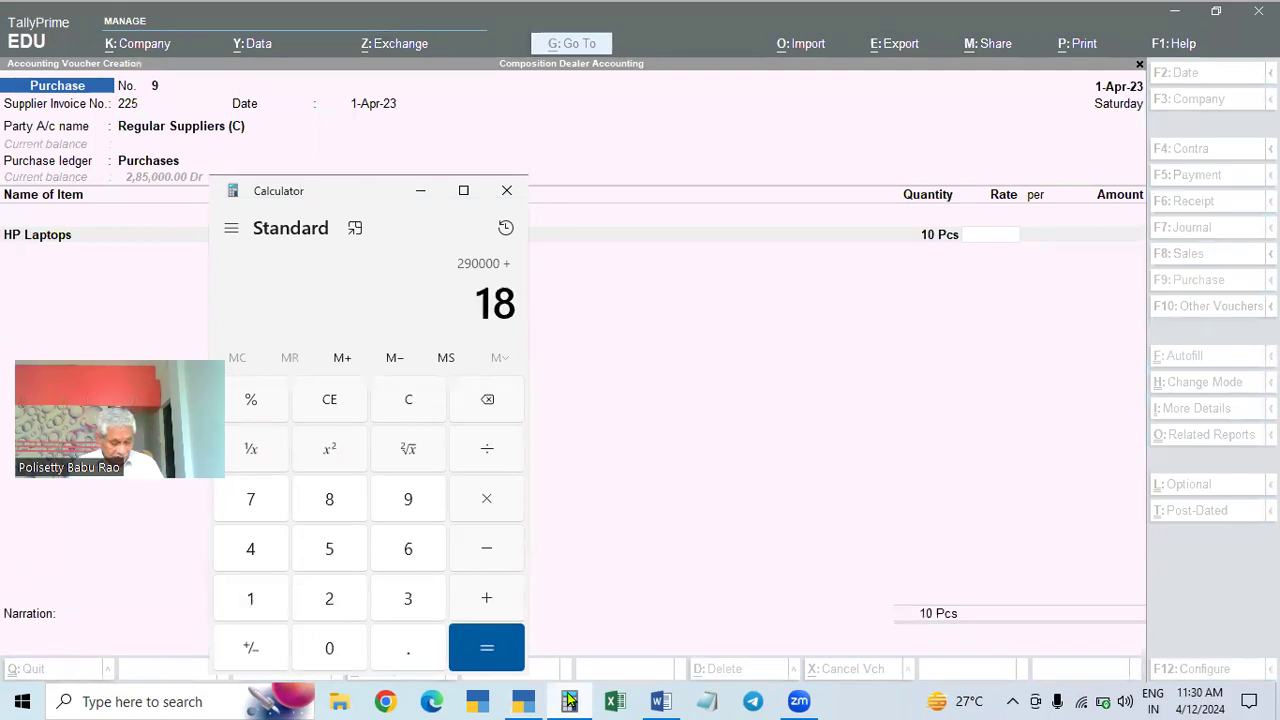
key("percent")
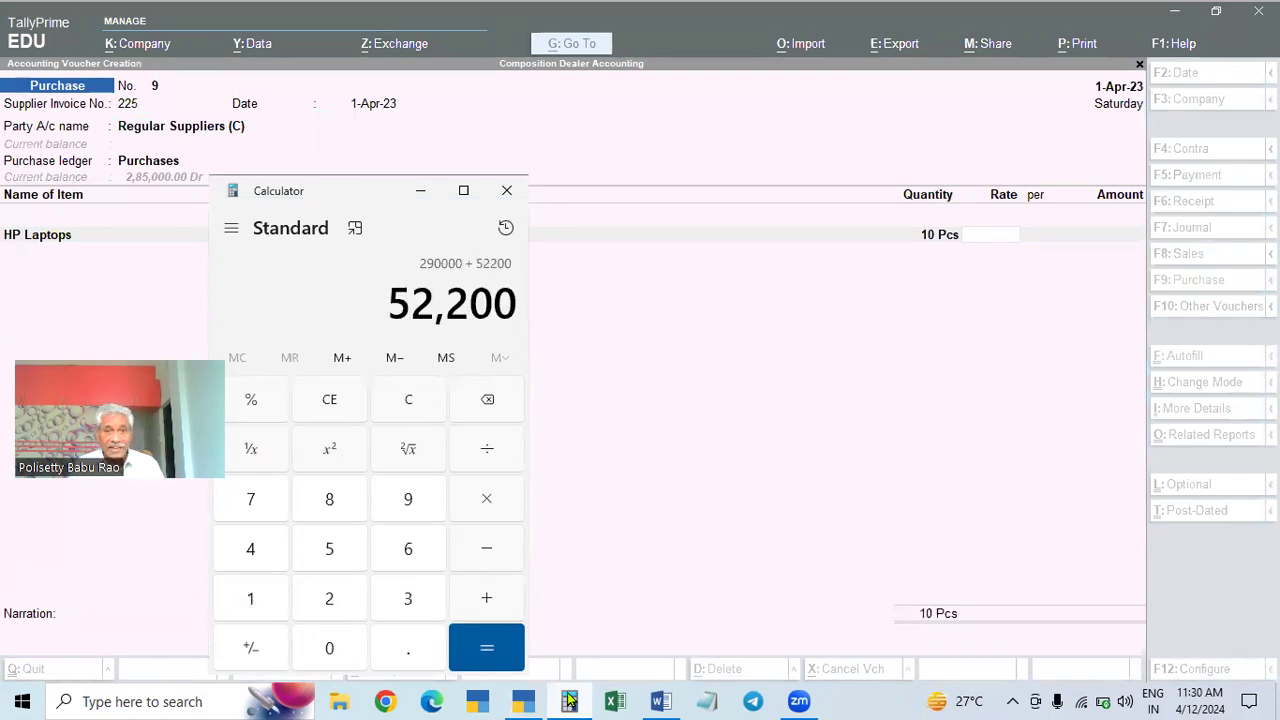
Step: Calculate 290000 + 52200 in the calculator and enter 342200 as the HP Laptops amount in the purchase voucher
key("Return")
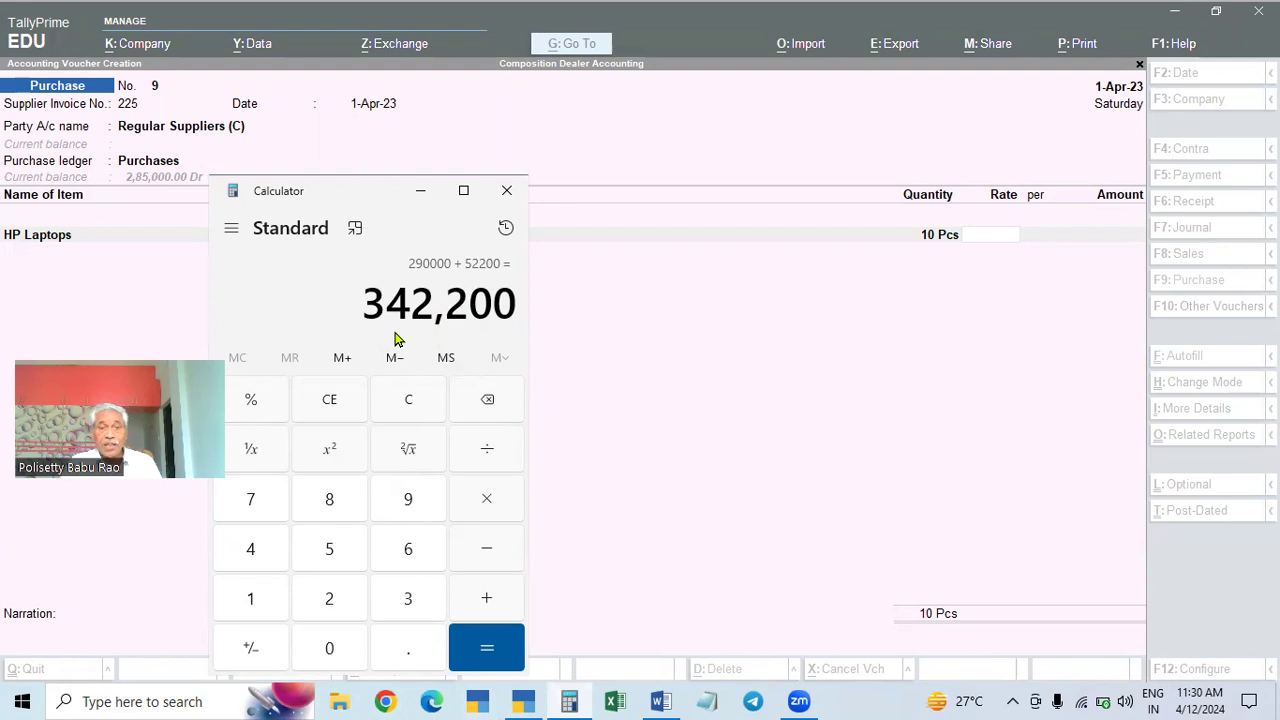
left_click(1053, 235)
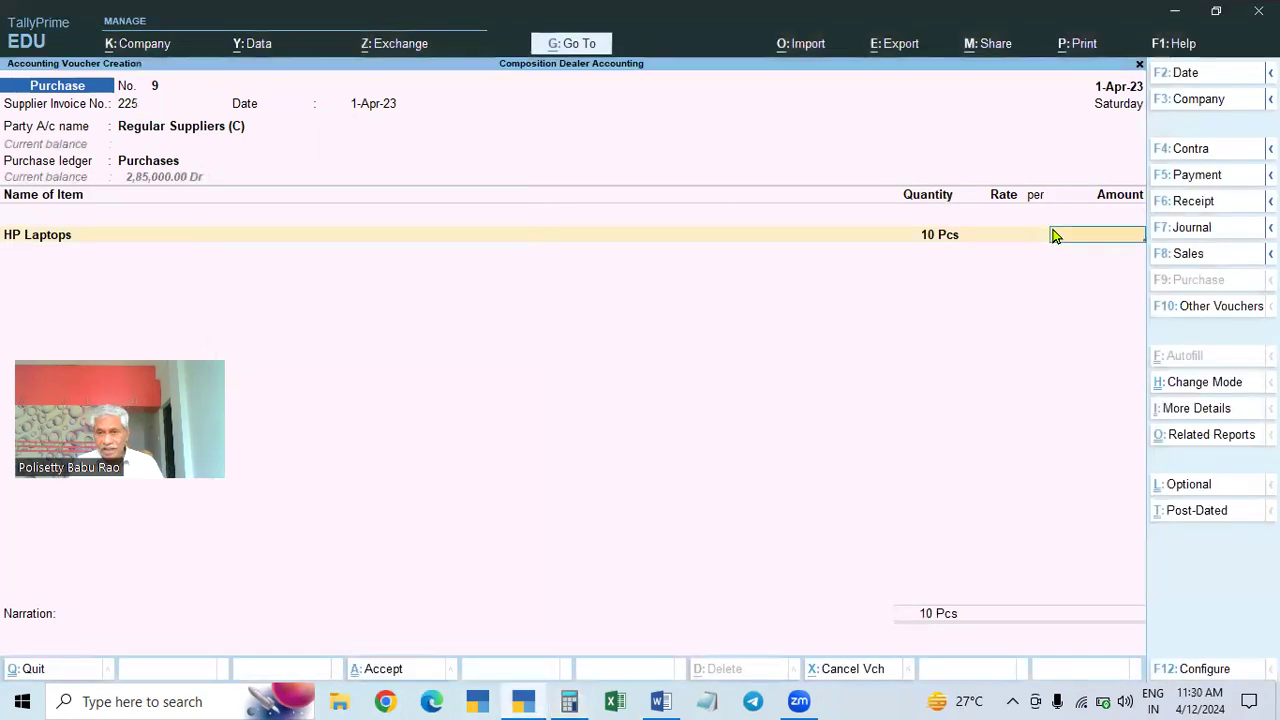
key("Return")
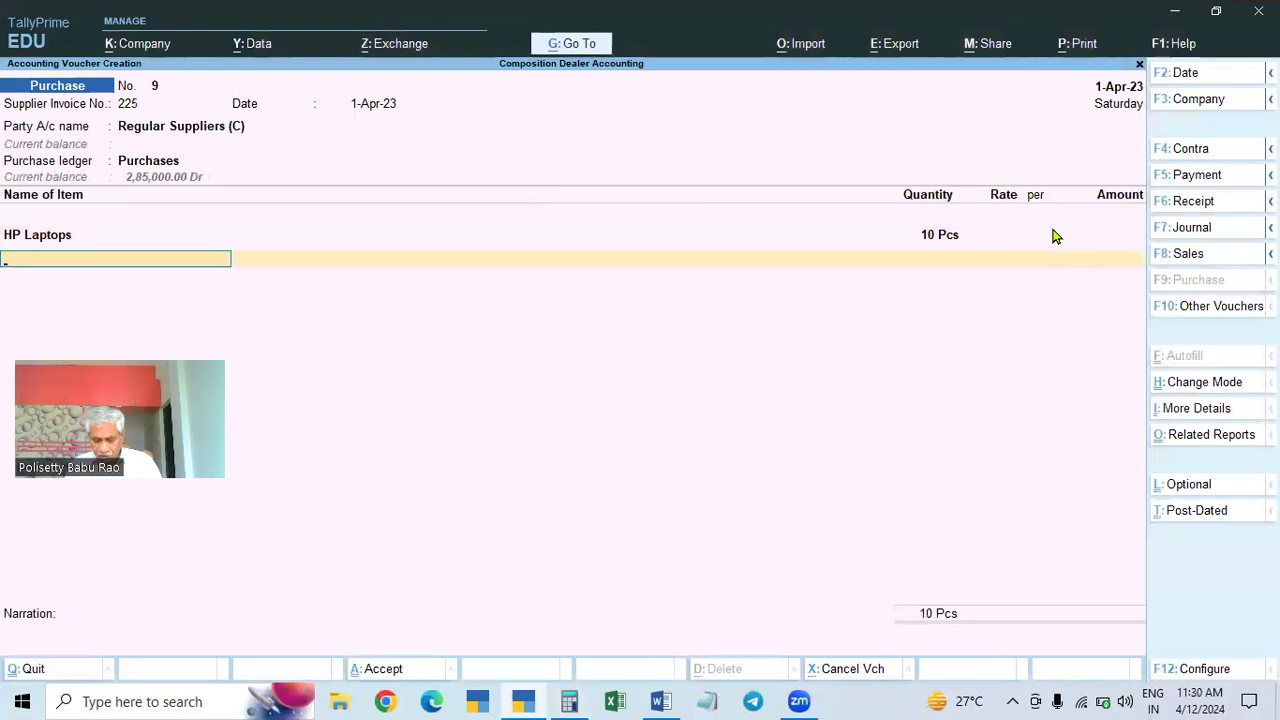
left_click(1055, 235)
type("3424")
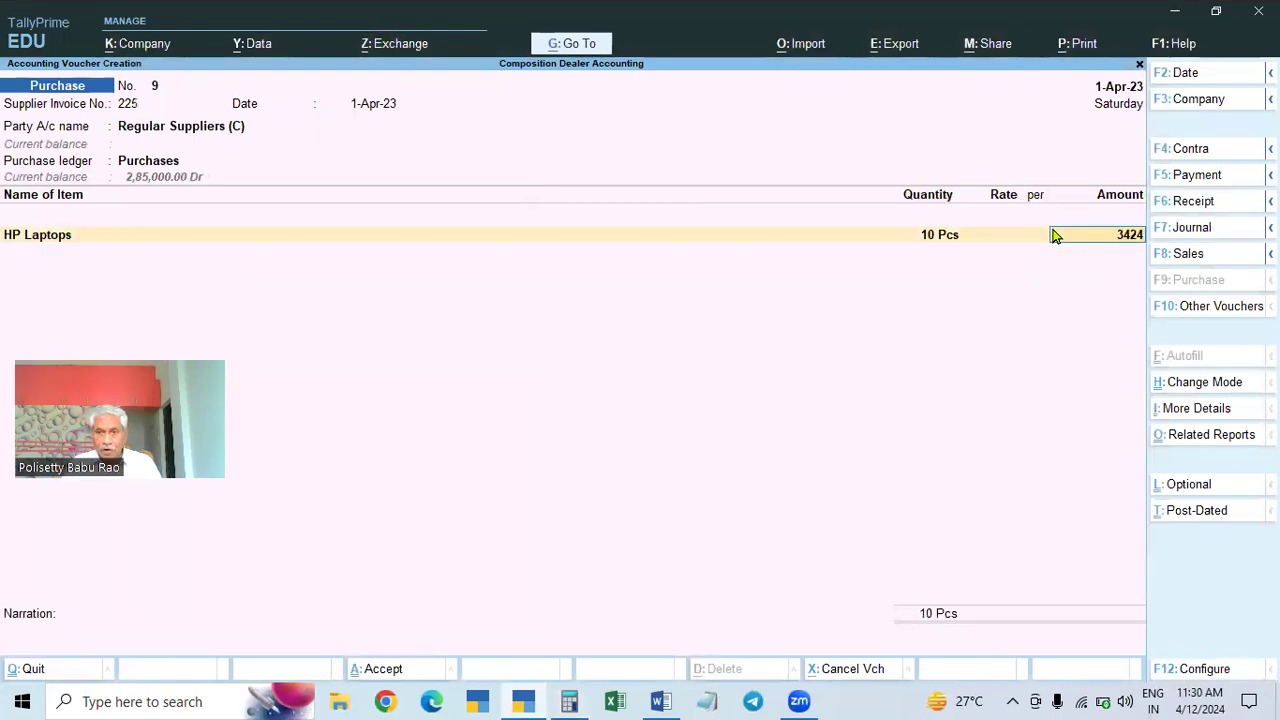
left_click(569, 701)
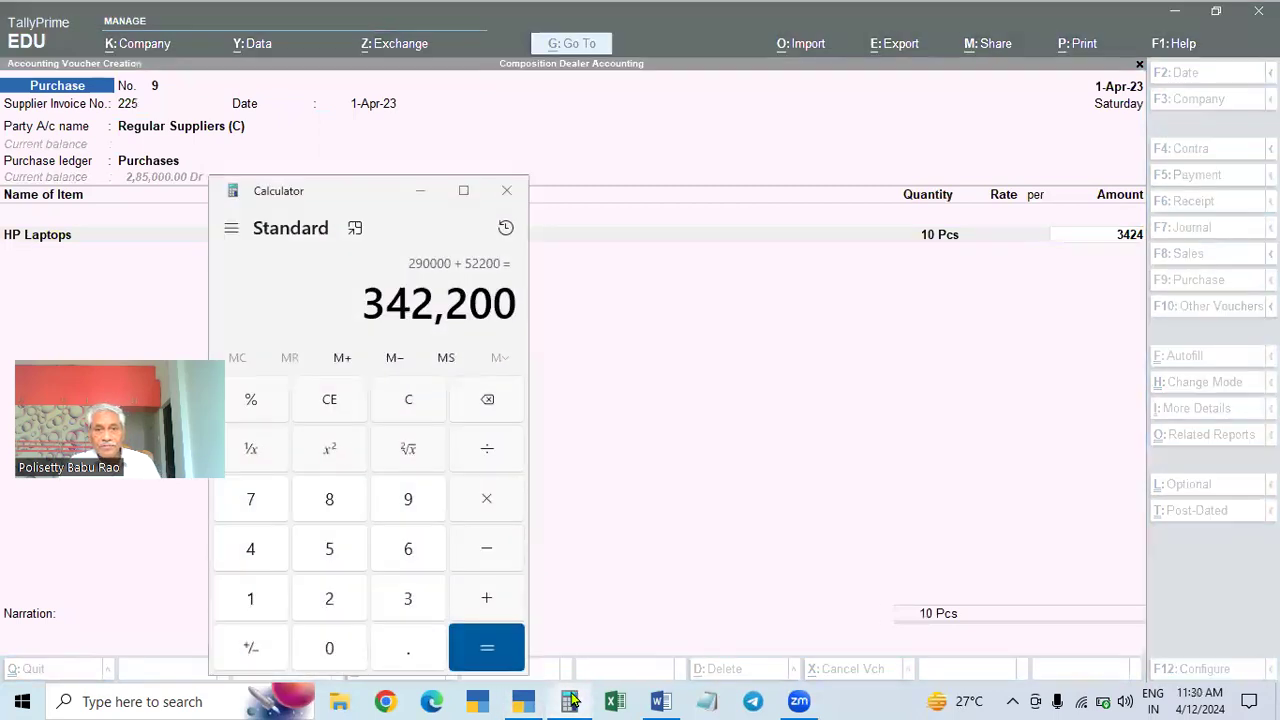
left_click(569, 701)
key("BackSpace")
type("342200")
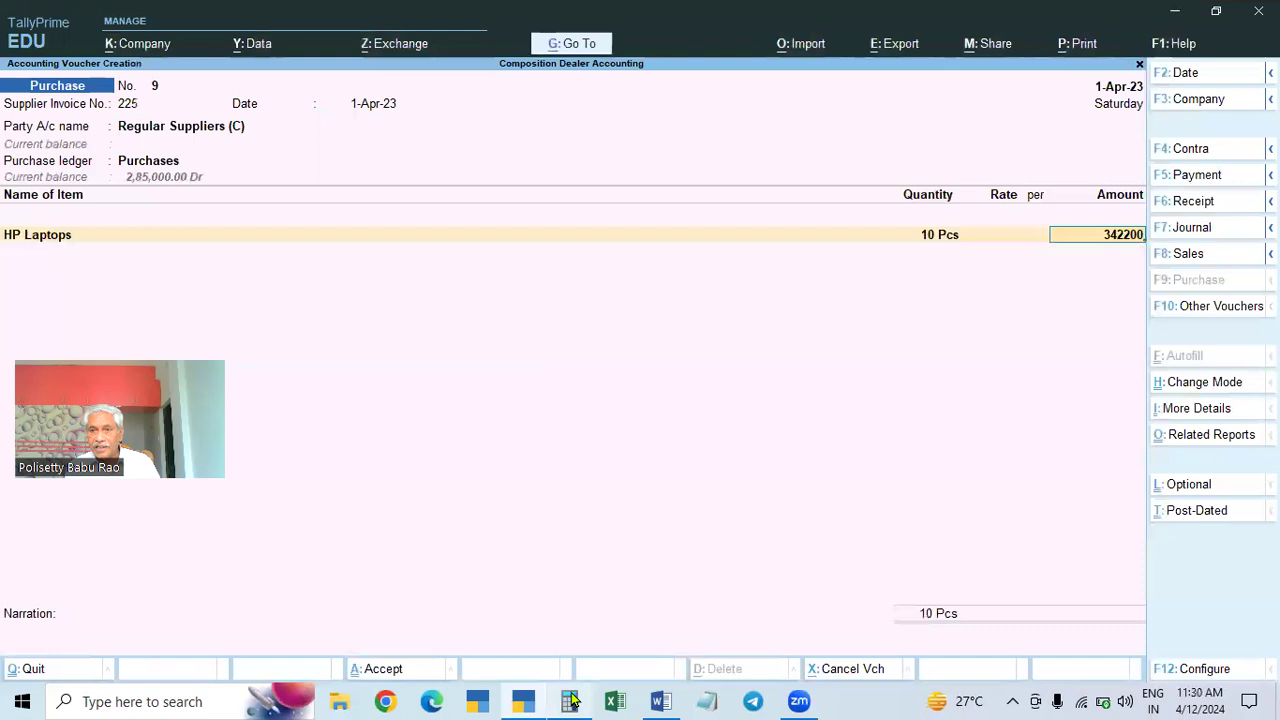
key("Return")
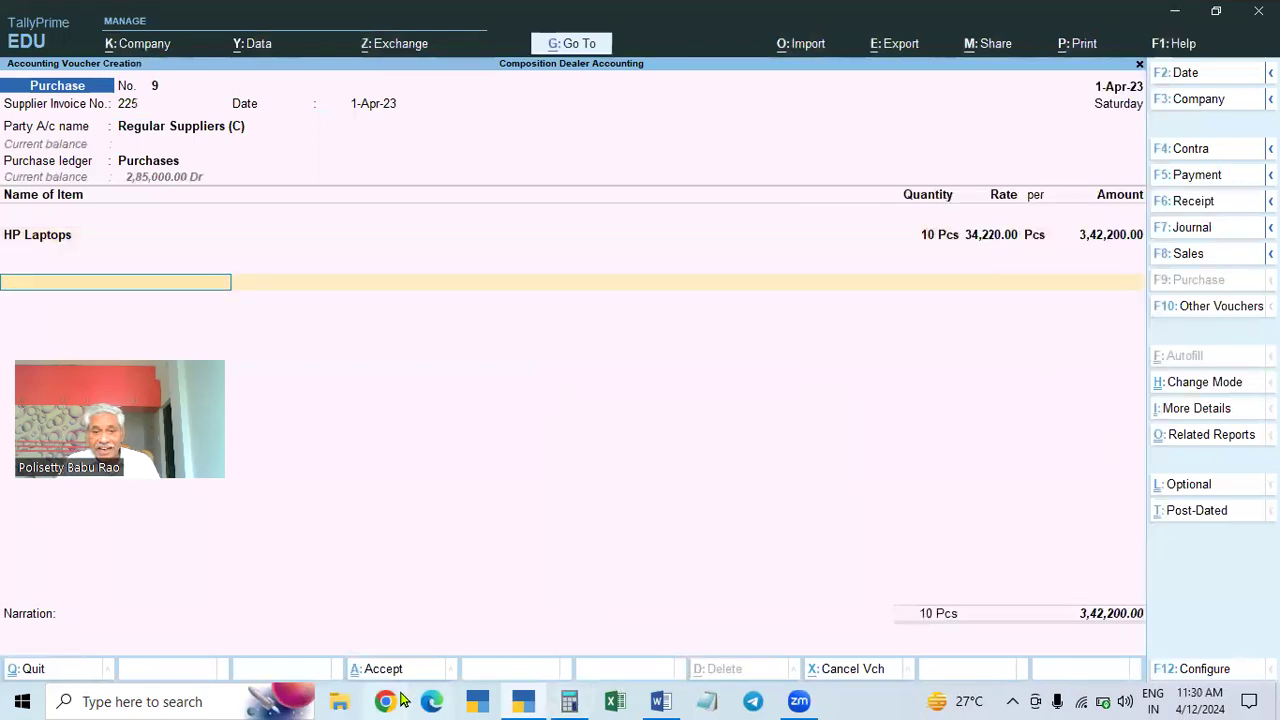
Step: Check the tax-inclusive unit rate by calculating 29000 plus 18% in the calculator, and clear the result
left_click(566, 700)
type("2")
key("BackSpace")
type("29000+18%")
key("Return")
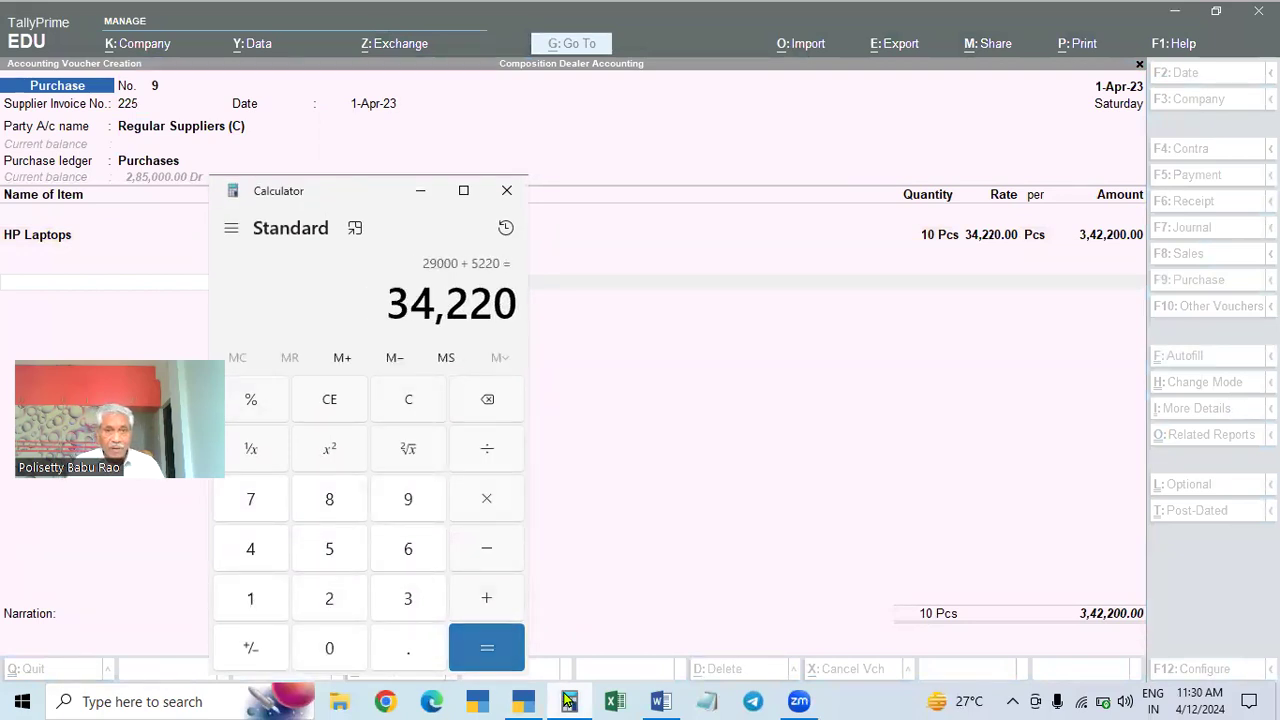
key("Escape")
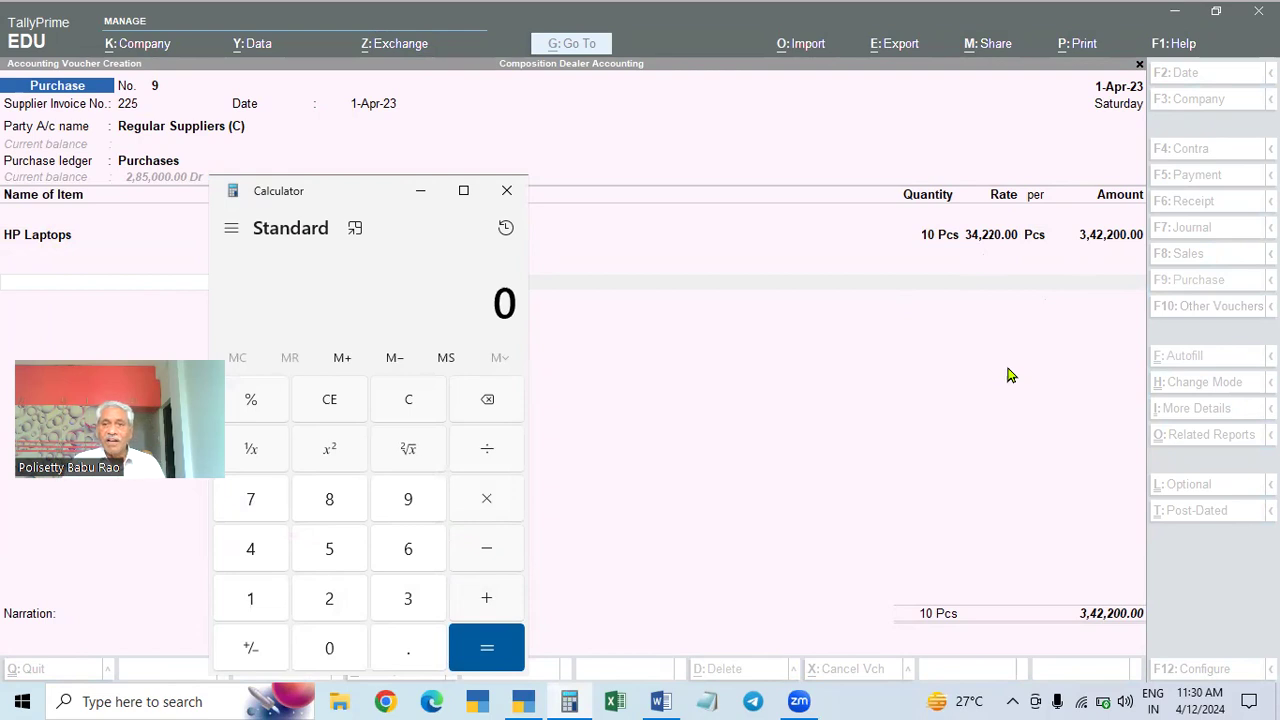
Step: End the item list after HP Laptops, accept the New Ref 225 bill-wise details without a narration, and save the purchase voucher
left_click(1095, 240)
key("Return")
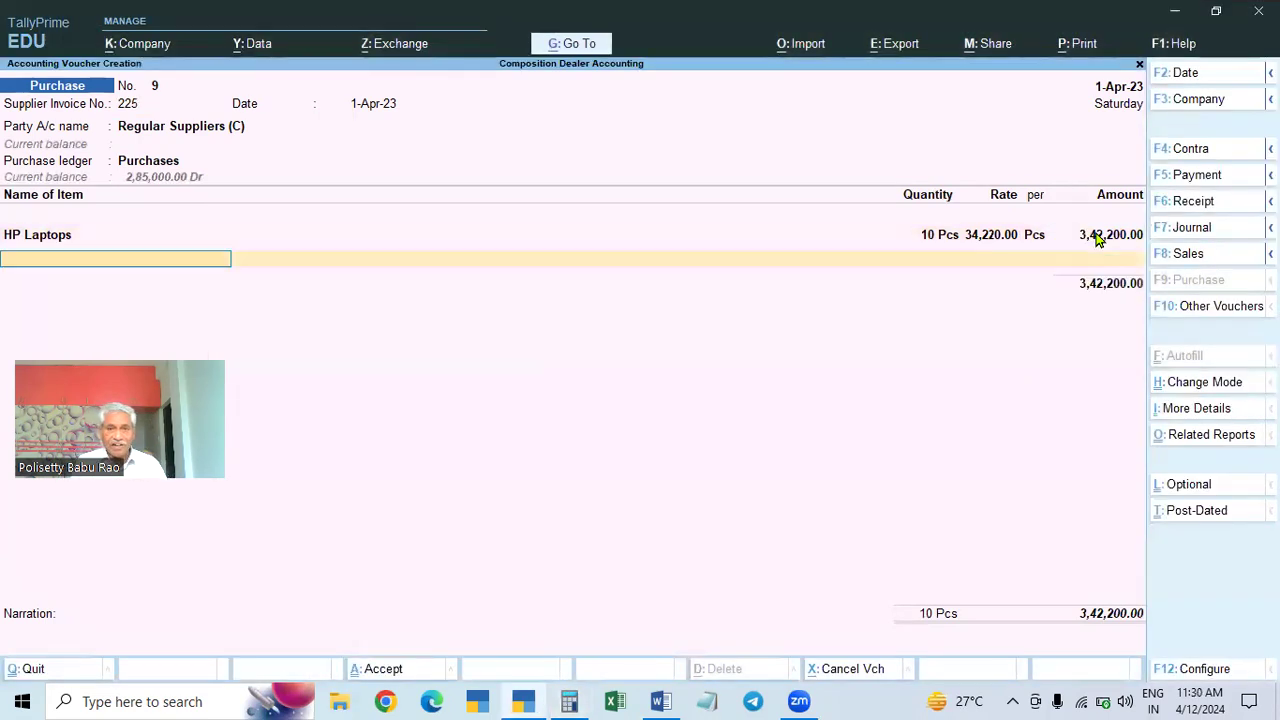
key("Return")
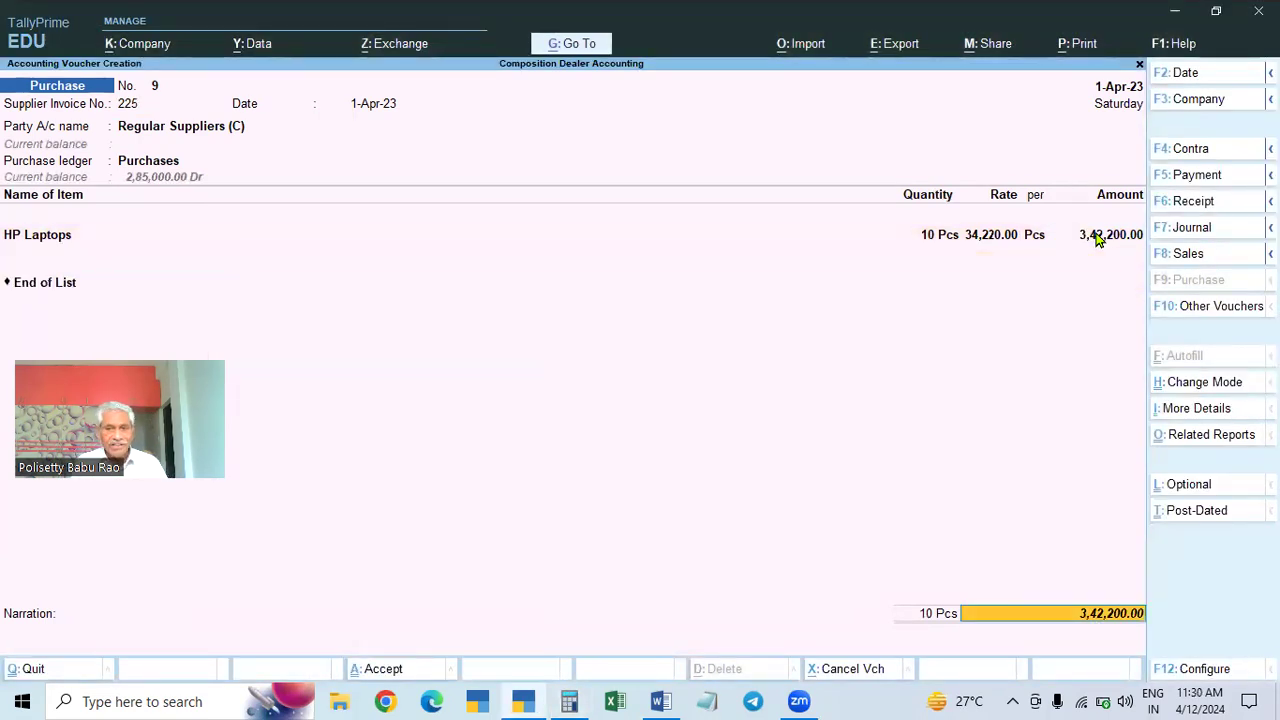
key("Return")
key("Return")
key("Return")
key("Return")
key("Return")
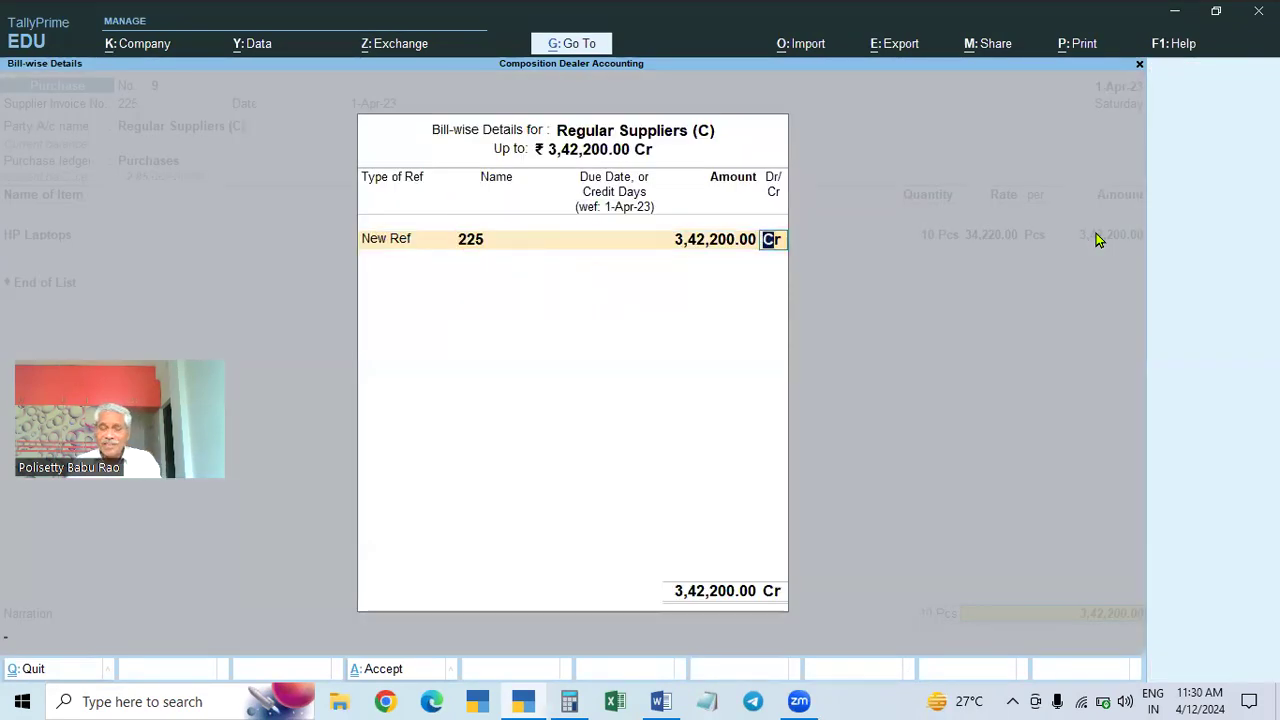
key("Return")
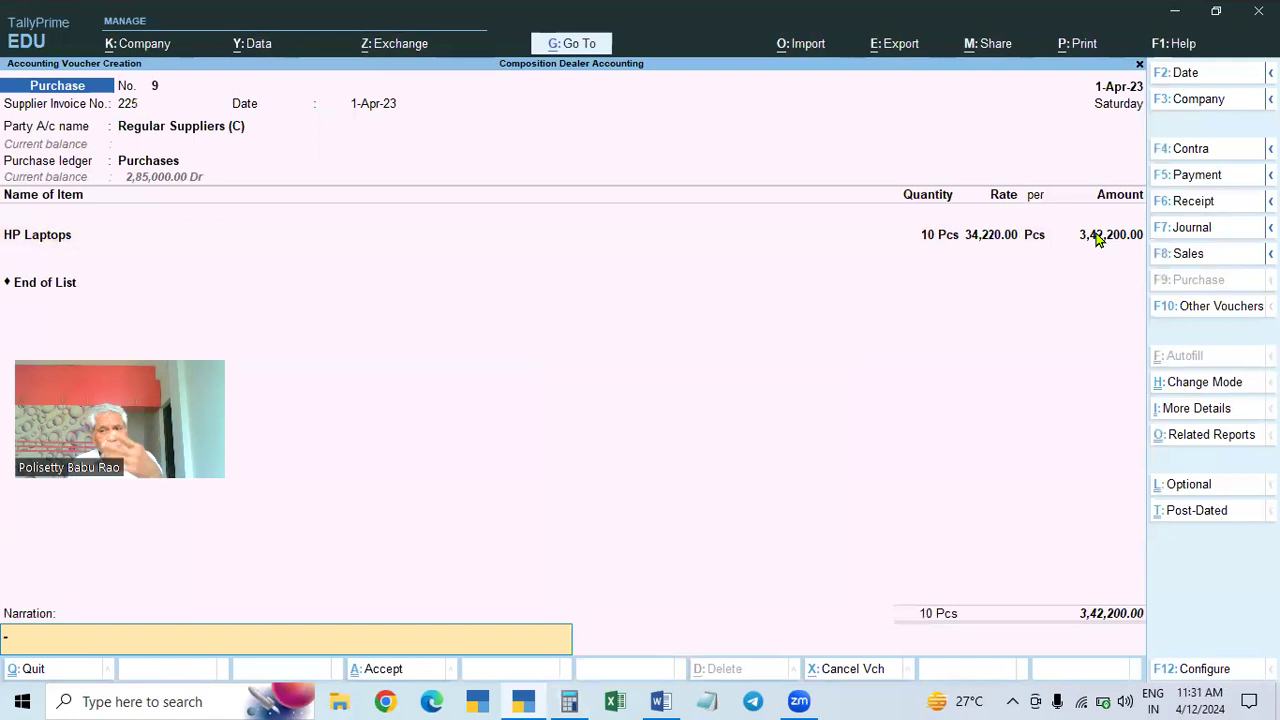
key("Return")
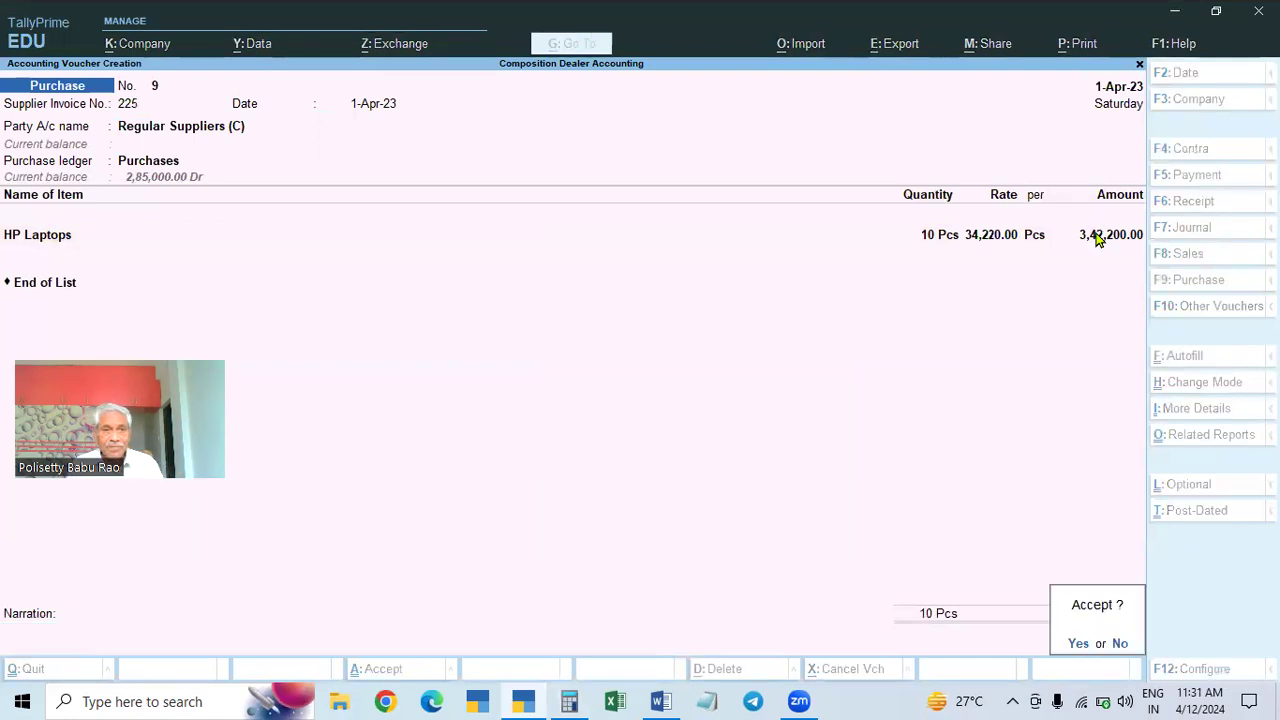
key("Return")
Step: Start the next purchase voucher with supplier invoice number 55 and party URD Supplier (C), accepting the blank receipt details
type("55")
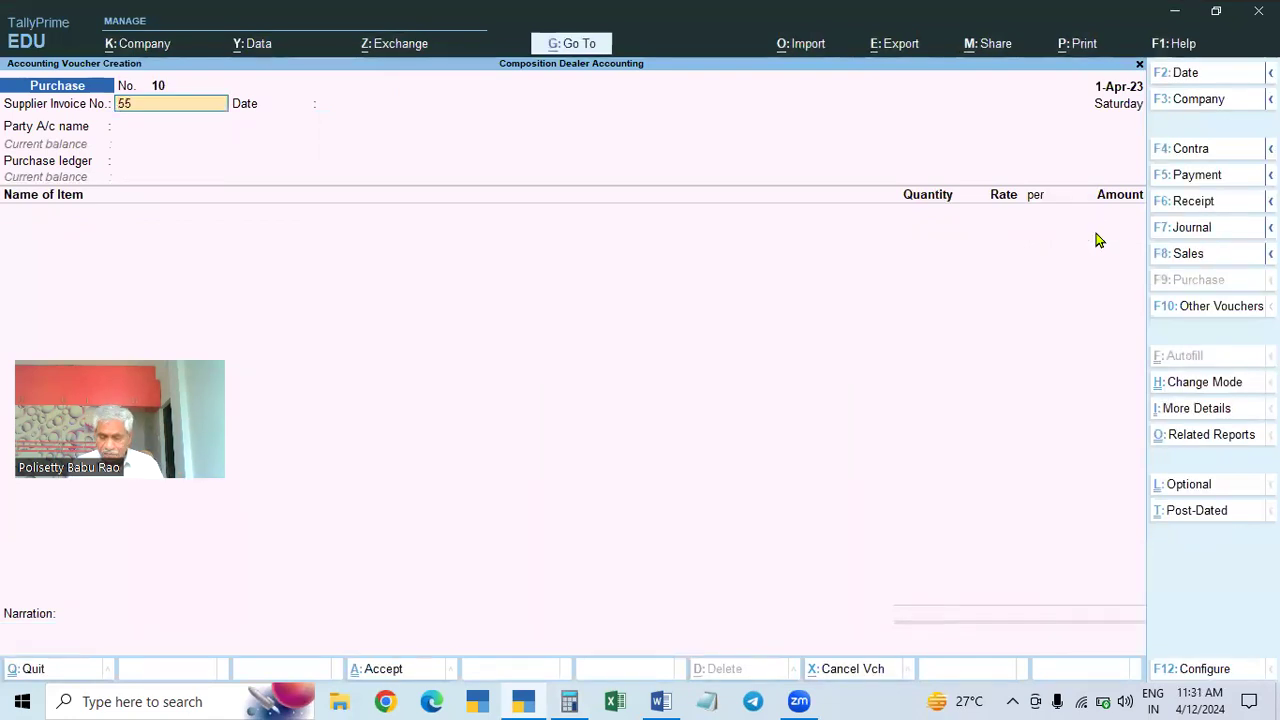
key("Return")
key("Return")
key("Down")
key("Down")
key("Down")
key("Down")
key("Down")
key("Down")
key("Down")
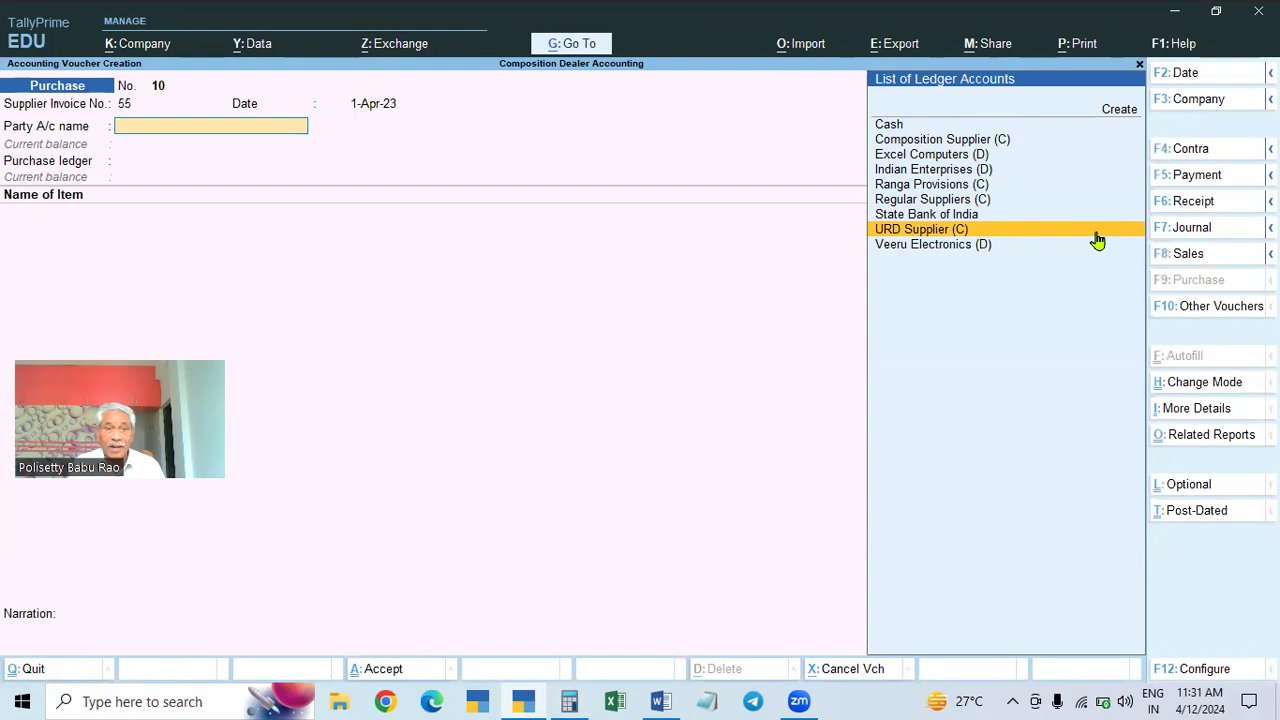
key("Return")
key("ctrl+a")
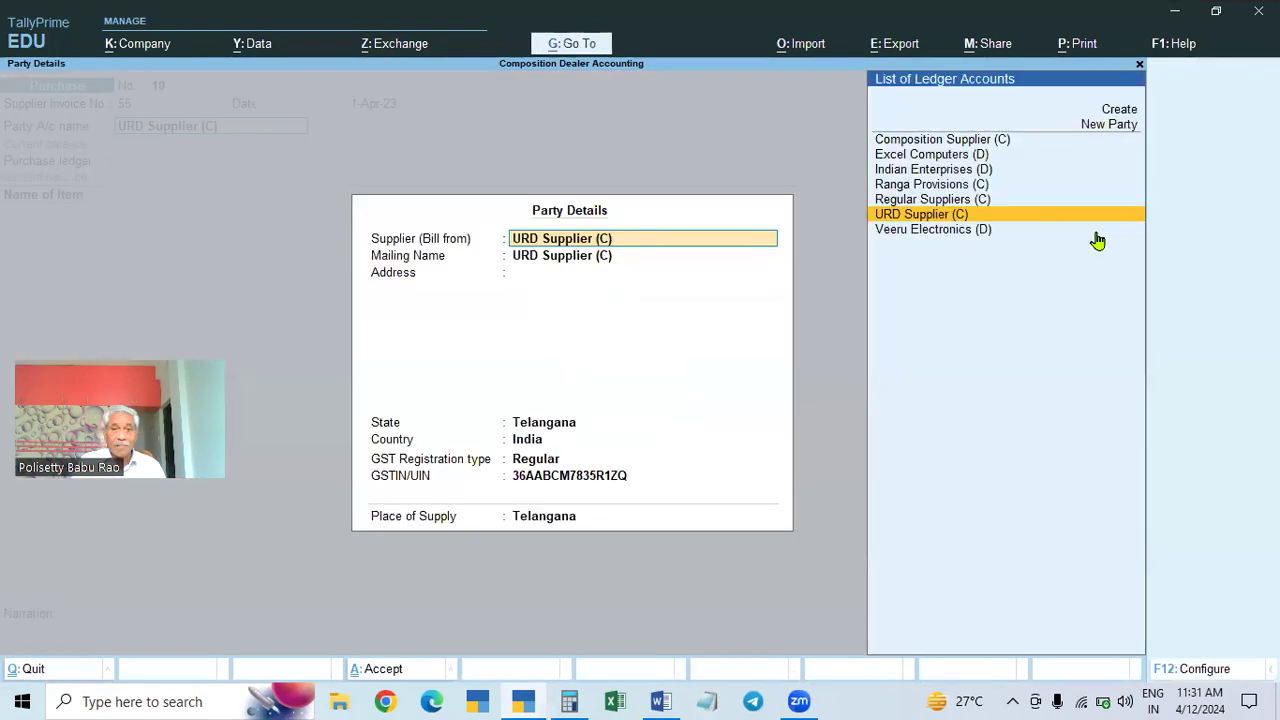
Step: Set the party's GST registration type to Unregistered/Consumer, clear its GSTIN/UIN, and accept Telangana as place of supply
left_click(555, 430)
key("Return")
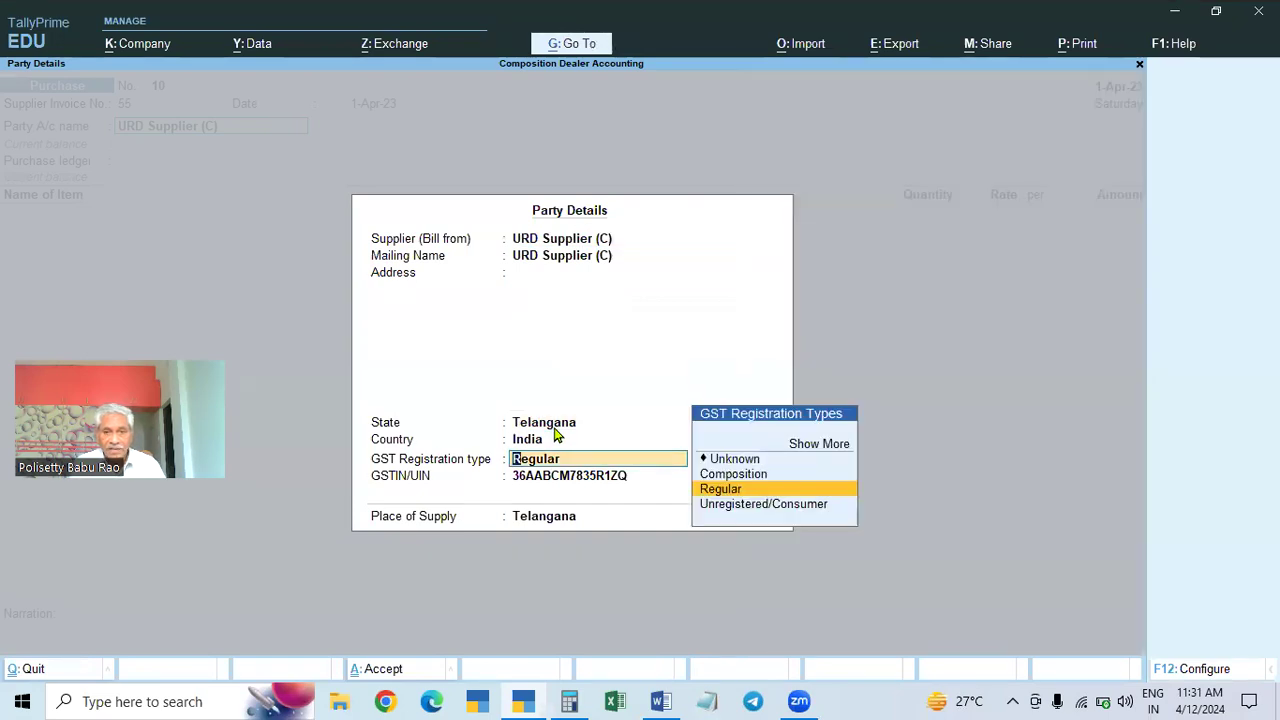
key("Down")
key("Return")
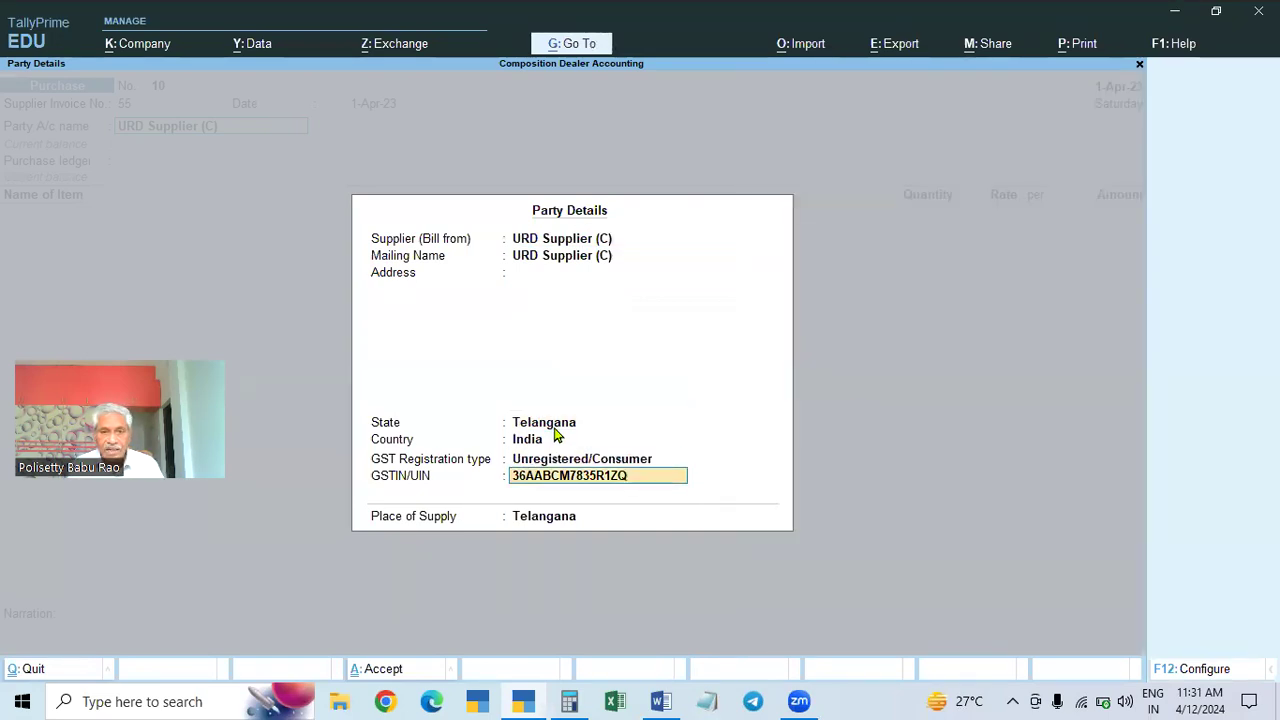
key("BackSpace")
key("Return")
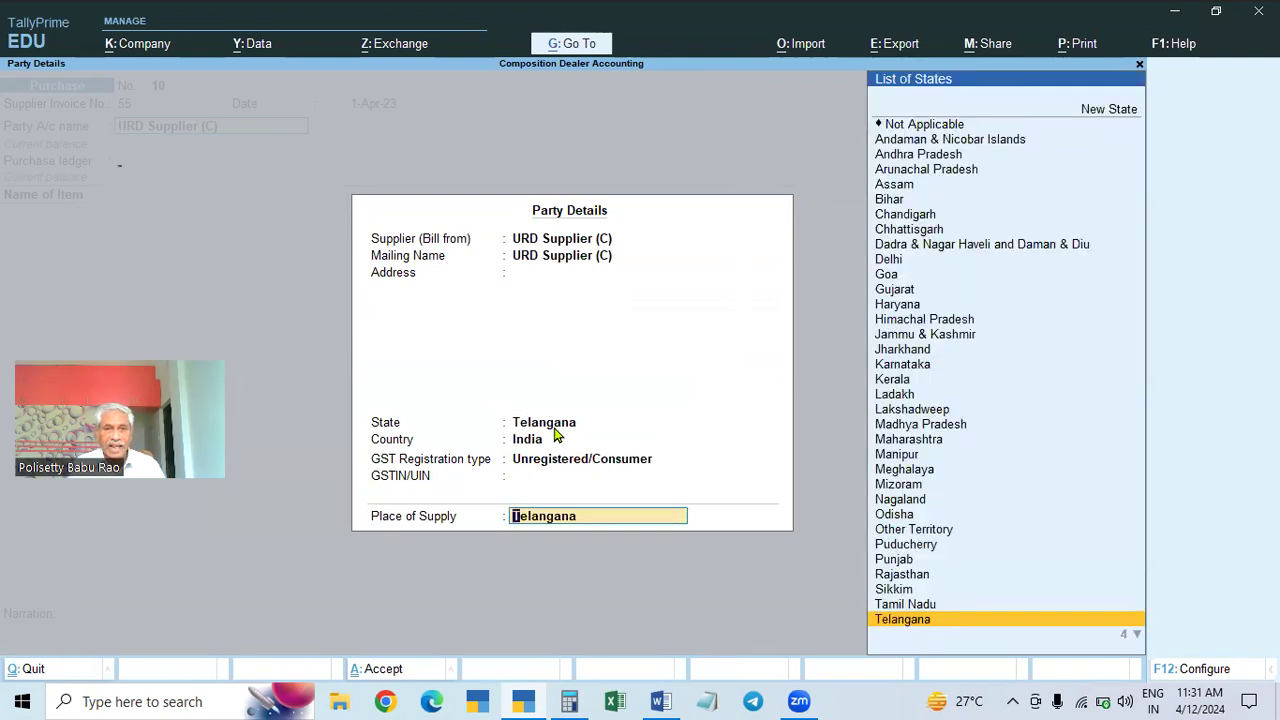
key("Return")
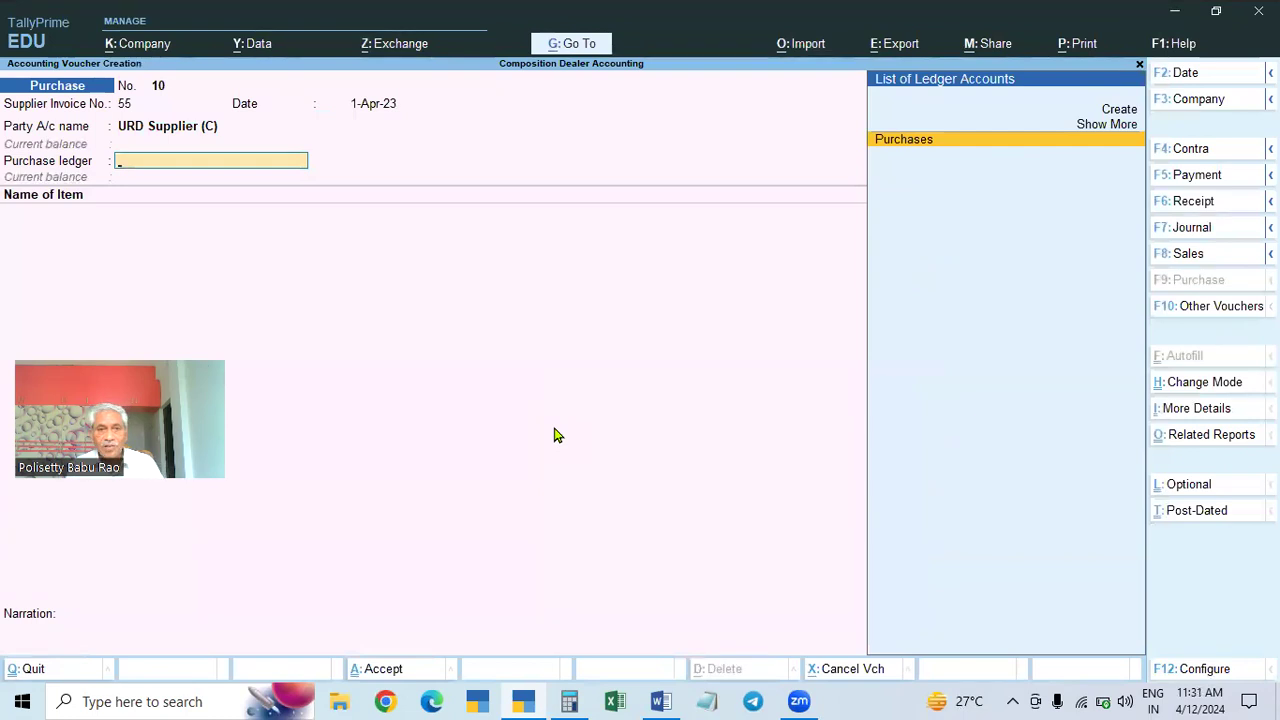
Step: Choose the Purchases ledger and add 20 Pcs of Dell Keyboards at a rate of 1,700 as the only item
key("Return")
key("Down")
key("Down")
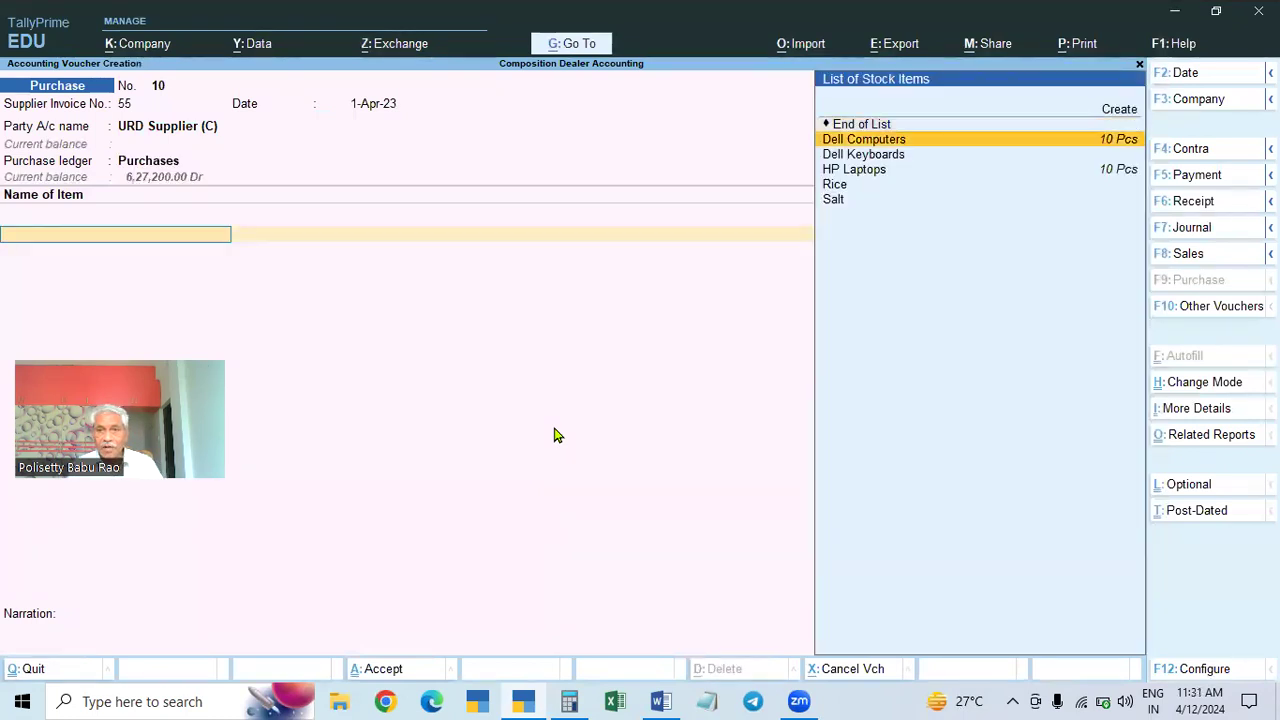
key("Return")
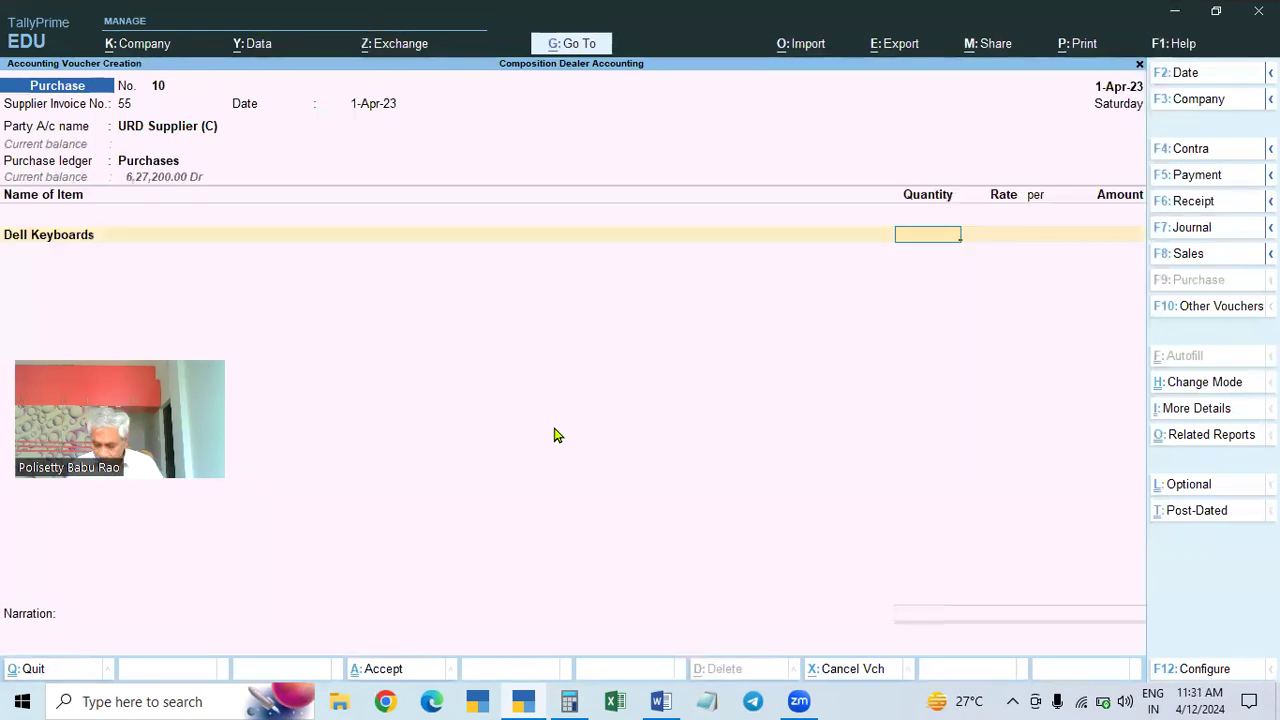
type("20")
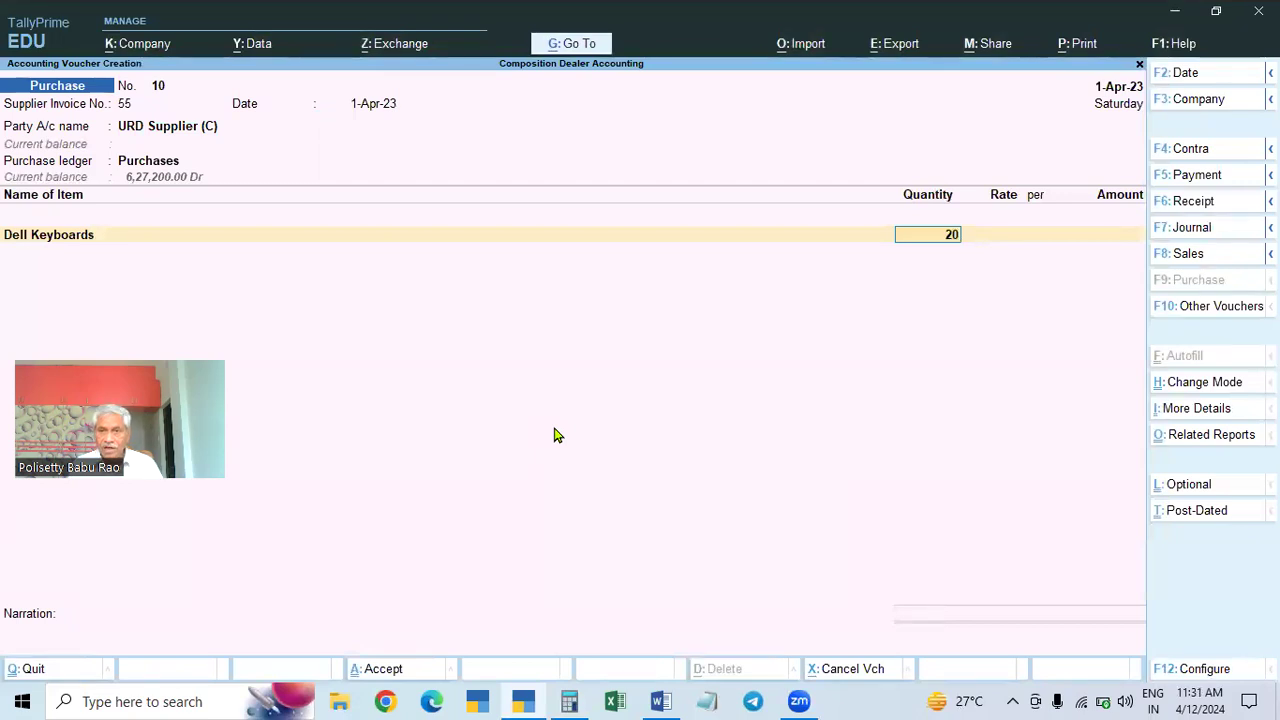
key("Return")
type("19")
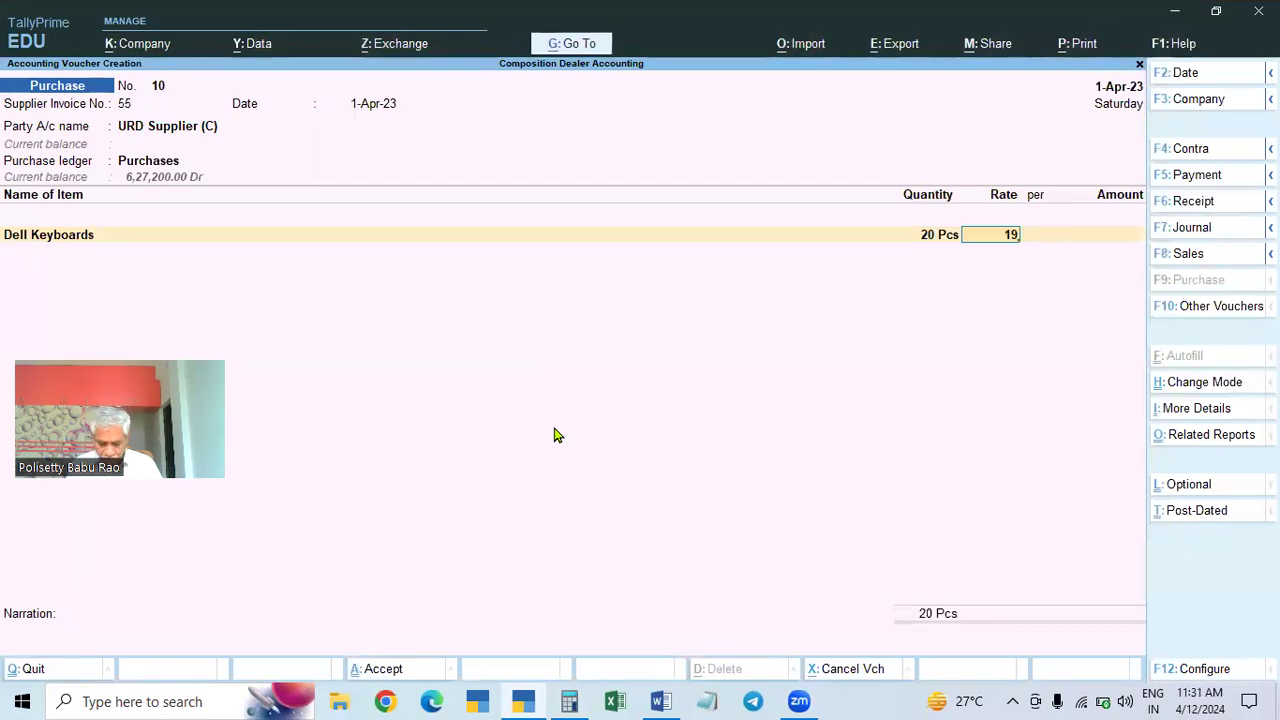
type("700")
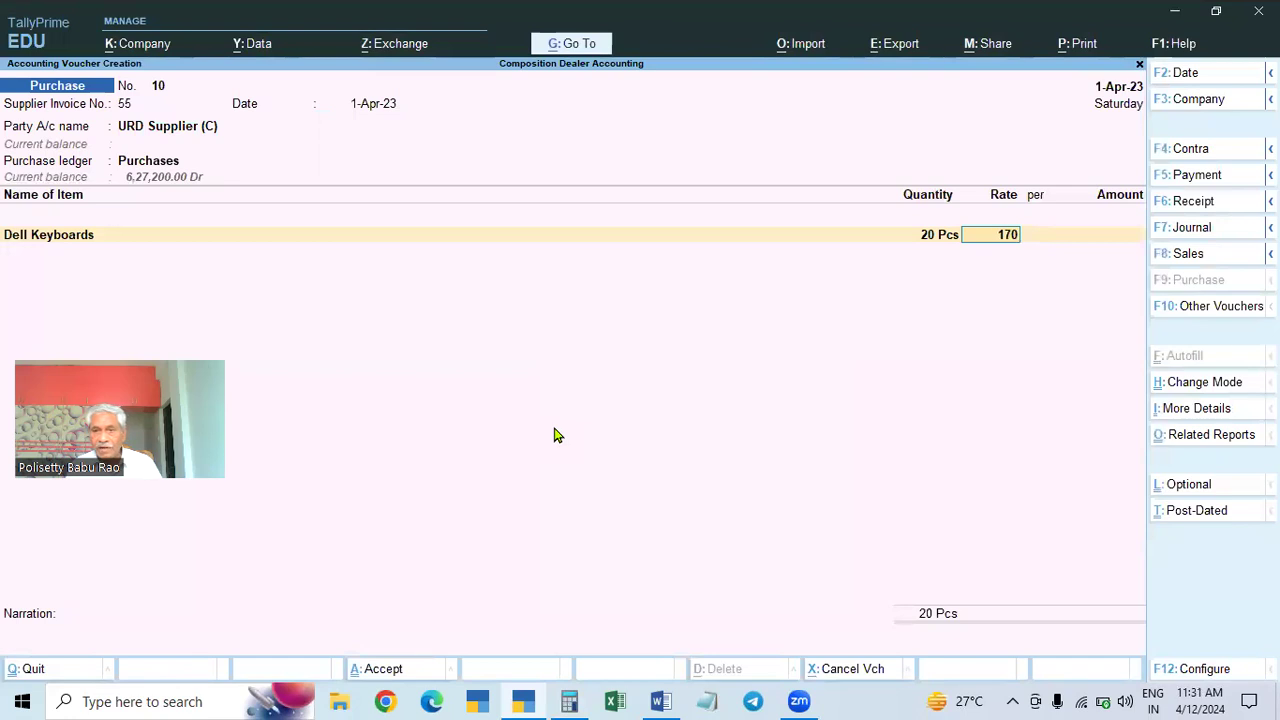
key("Return")
key("Return")
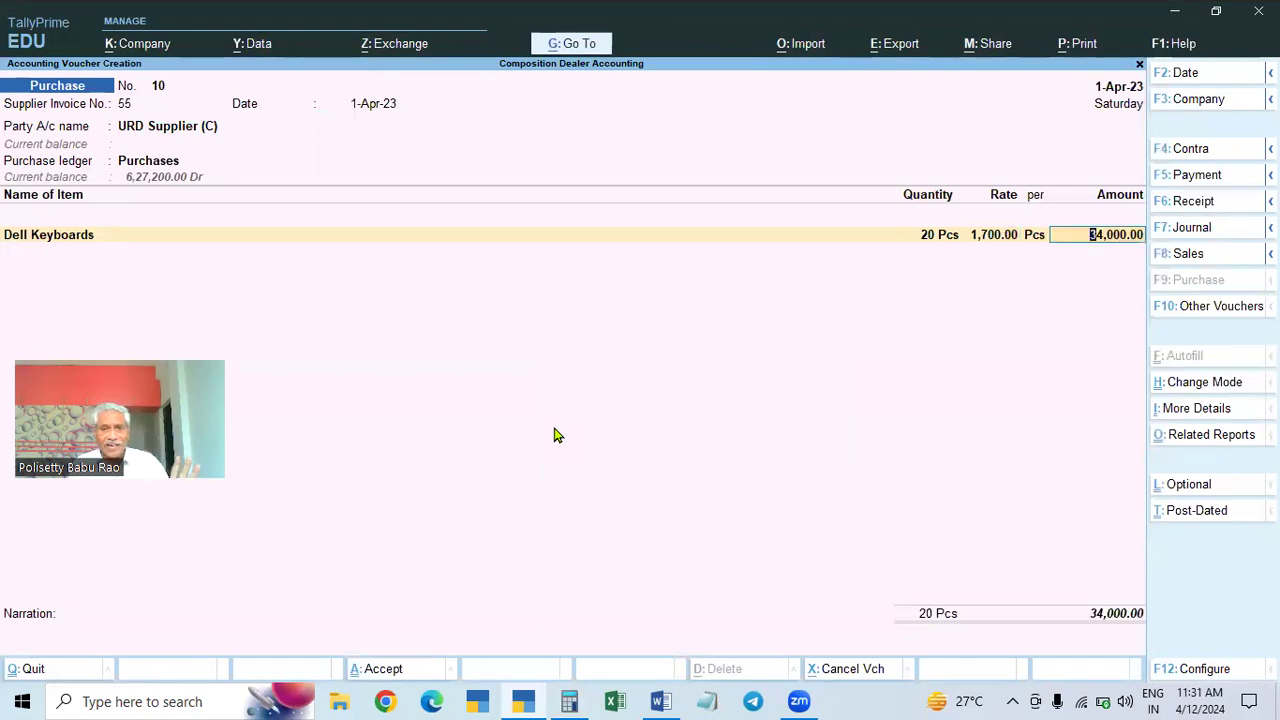
key("Return")
key("Return")
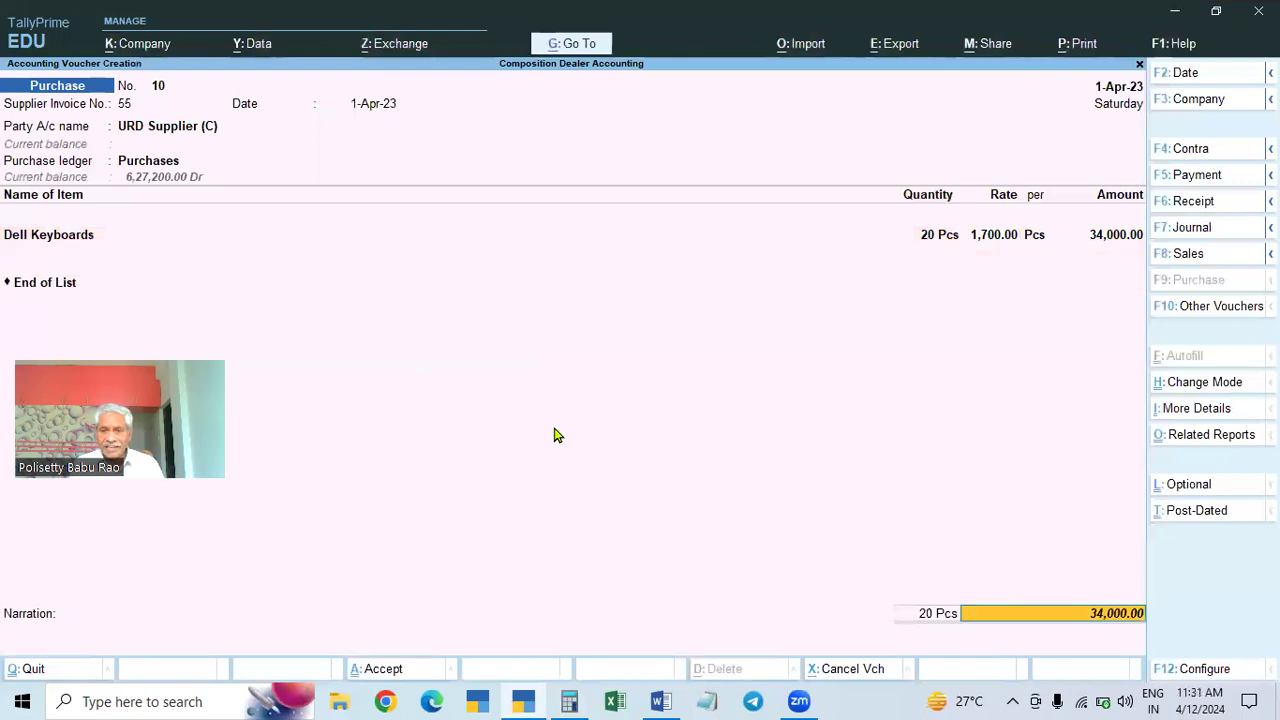
Step: Accept the bill-wise details for URD Supplier (C) and save the Dell Keyboards purchase voucher without a narration
key("Return")
key("Return")
key("Return")
key("Return")
key("Return")
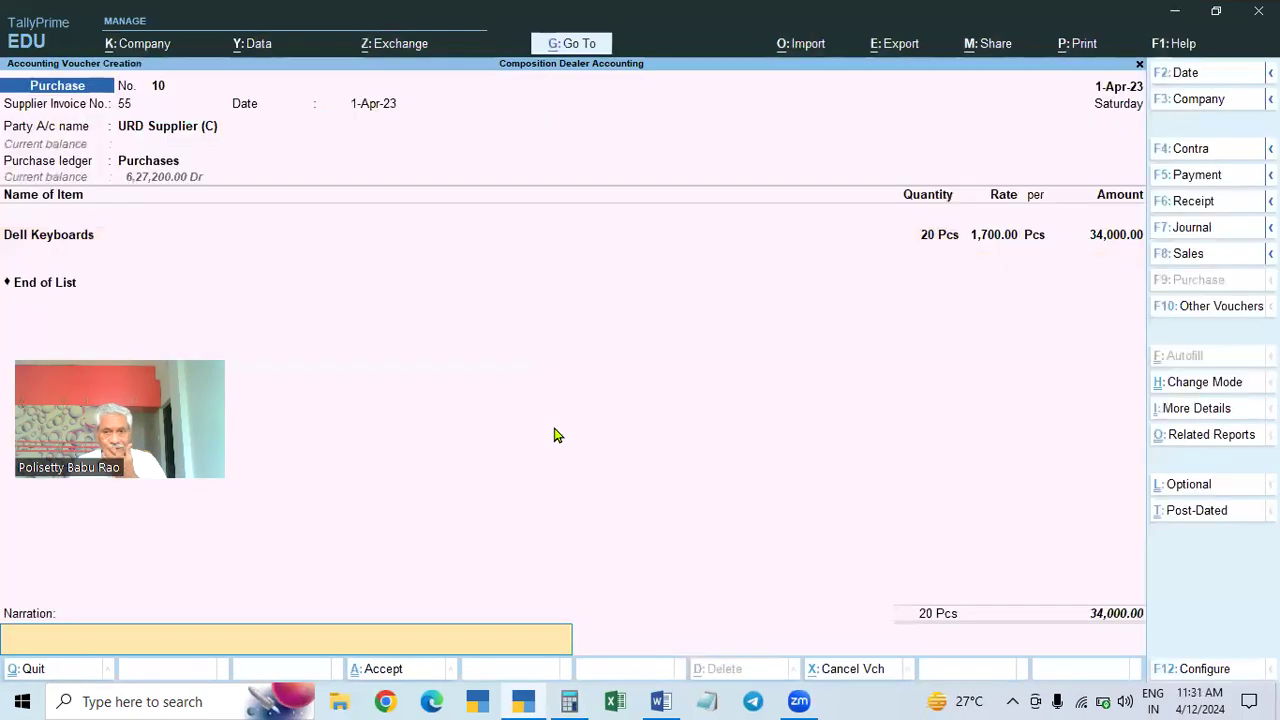
key("Return")
key("Return")
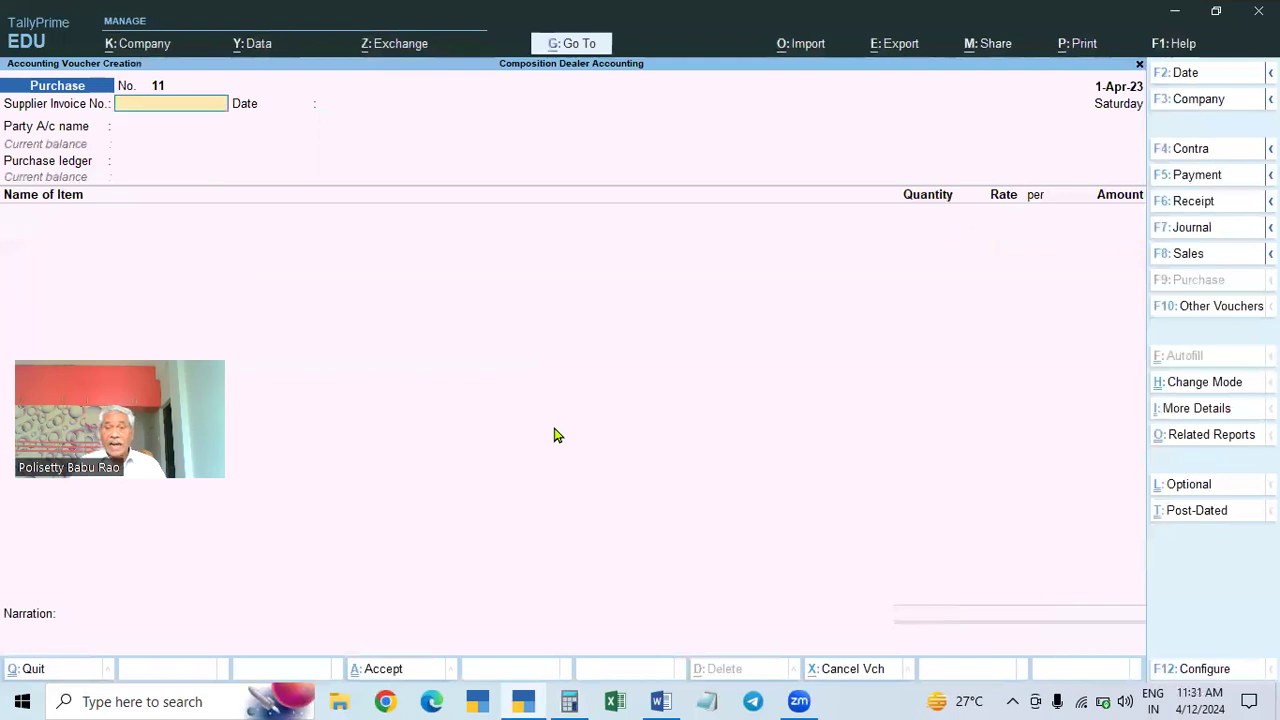
Step: Start another purchase voucher with supplier invoice number 66 and party Ranga Provisions (C), accepting the blank receipt details
type("66")
key("Return")
key("Return")
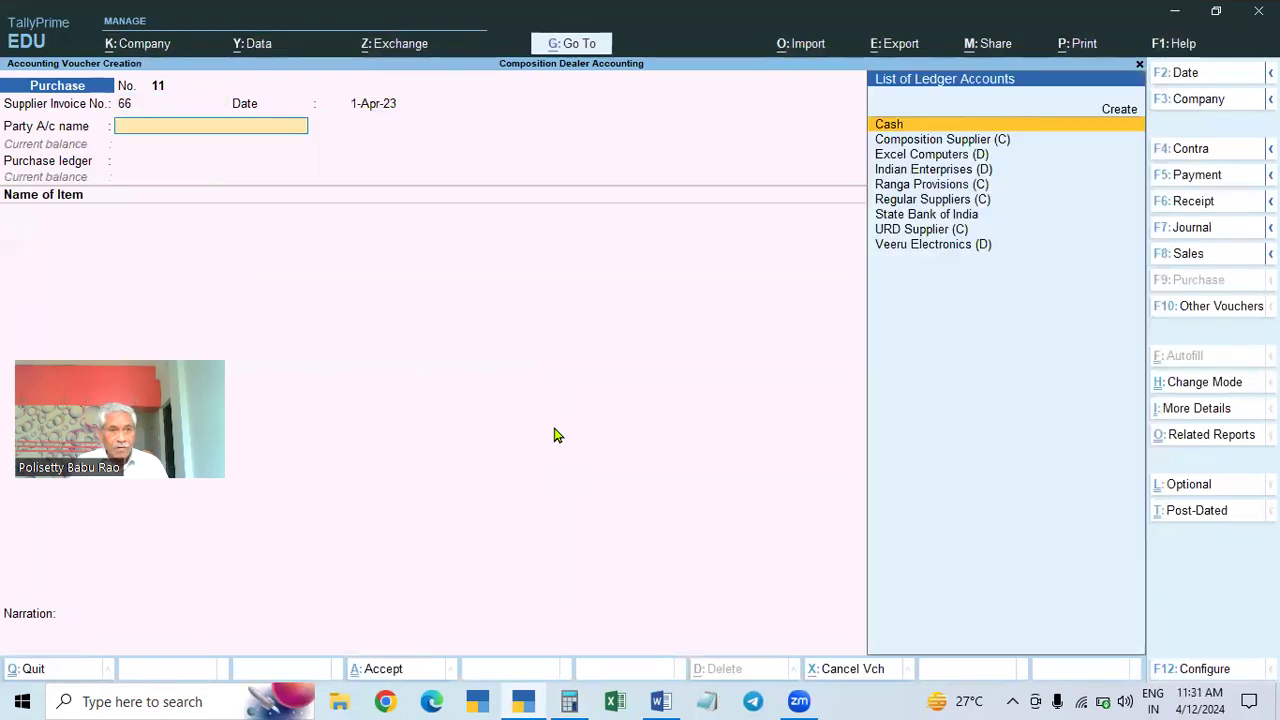
key("Down")
key("Down")
key("Down")
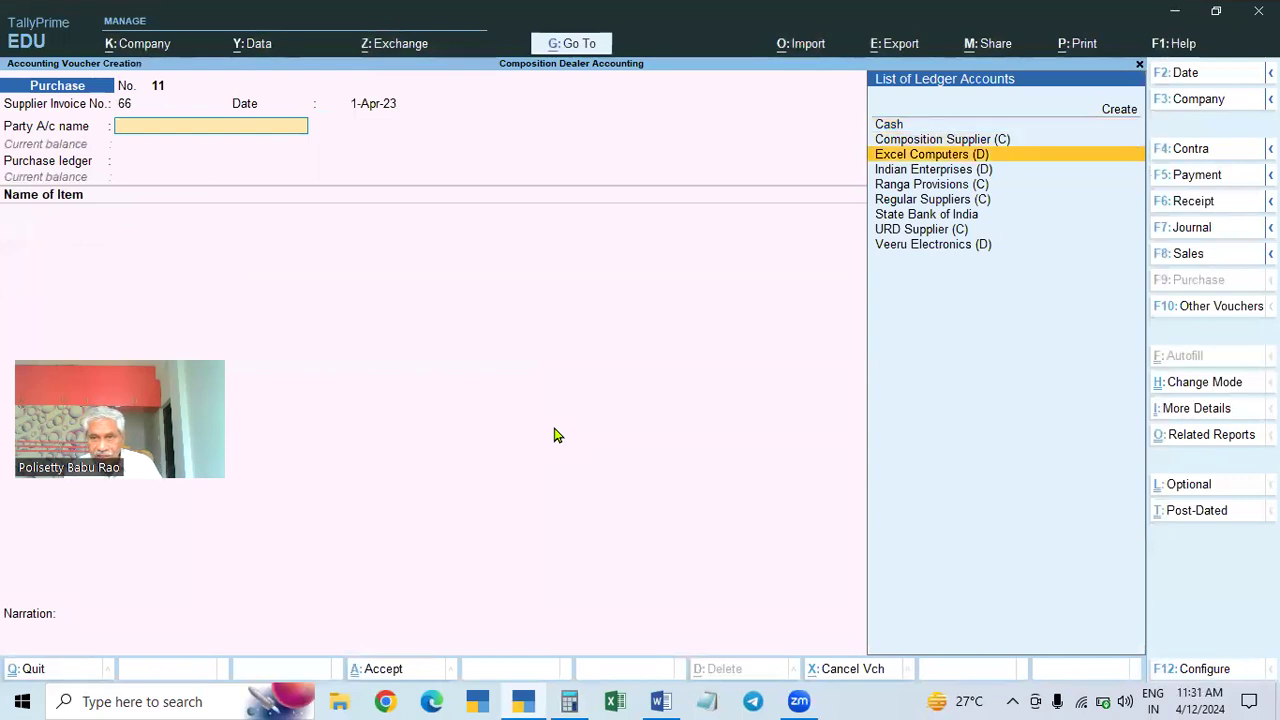
key("Down")
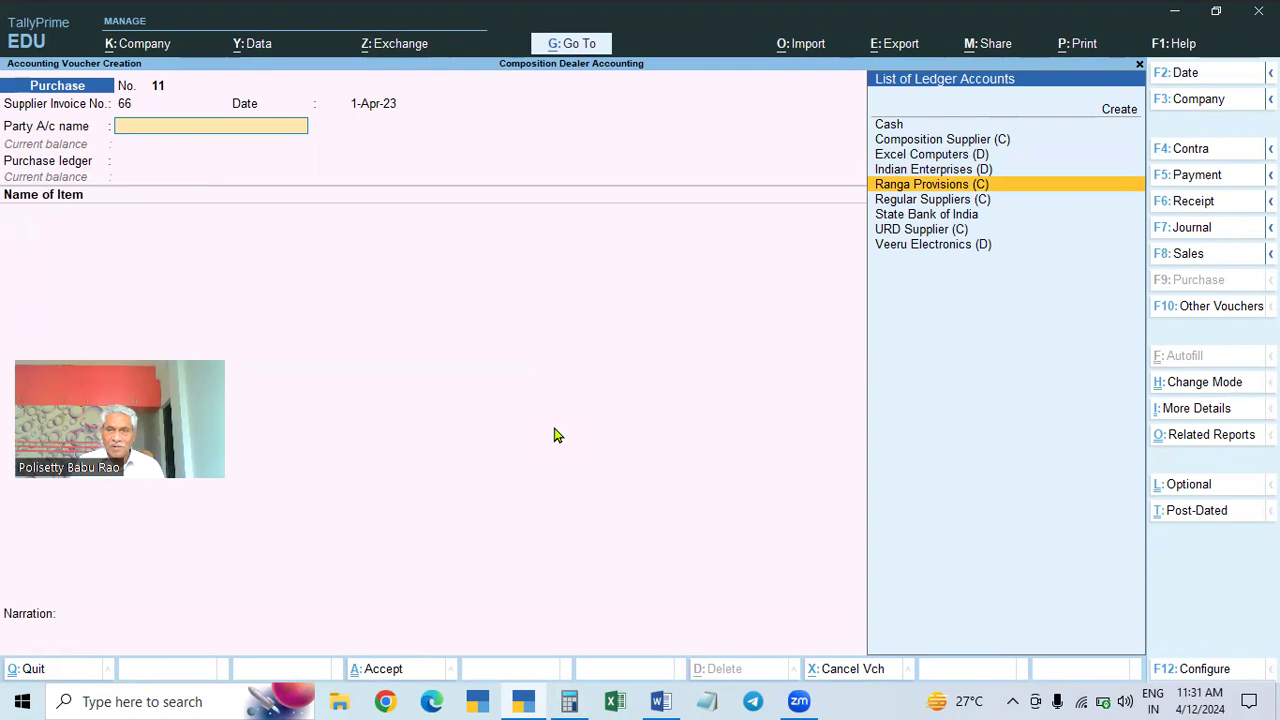
key("Return")
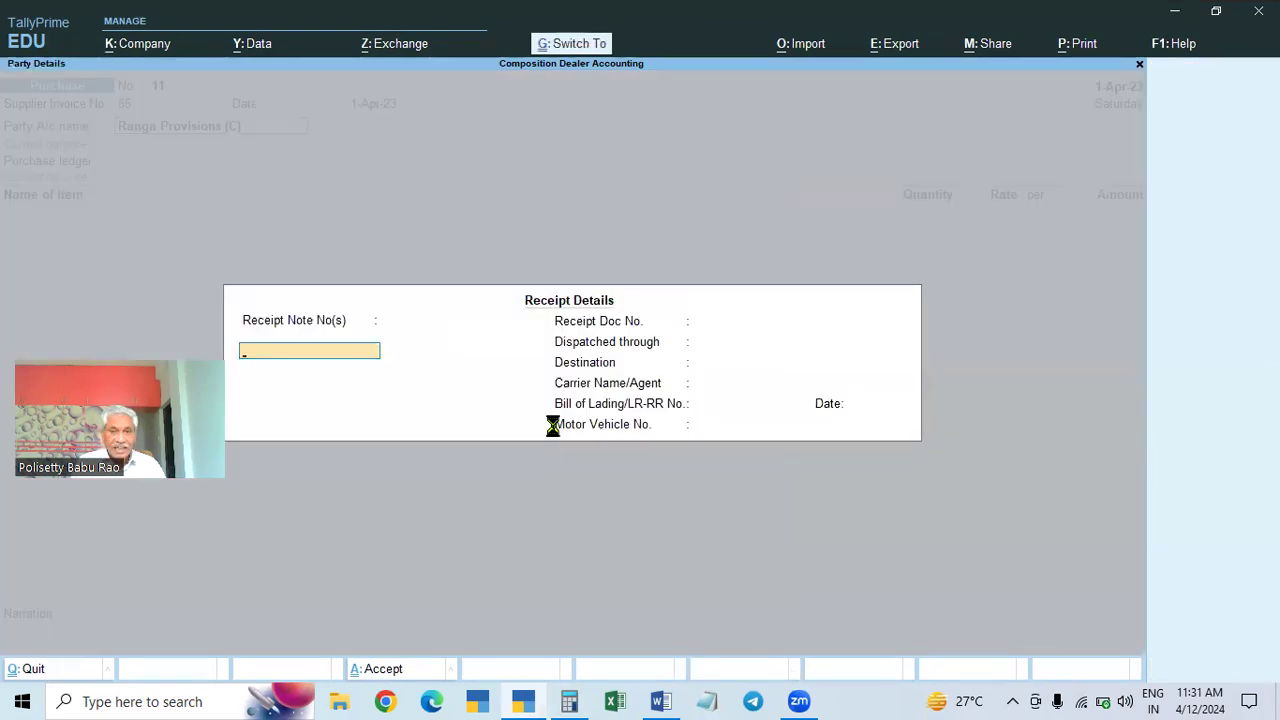
key("ctrl+a")
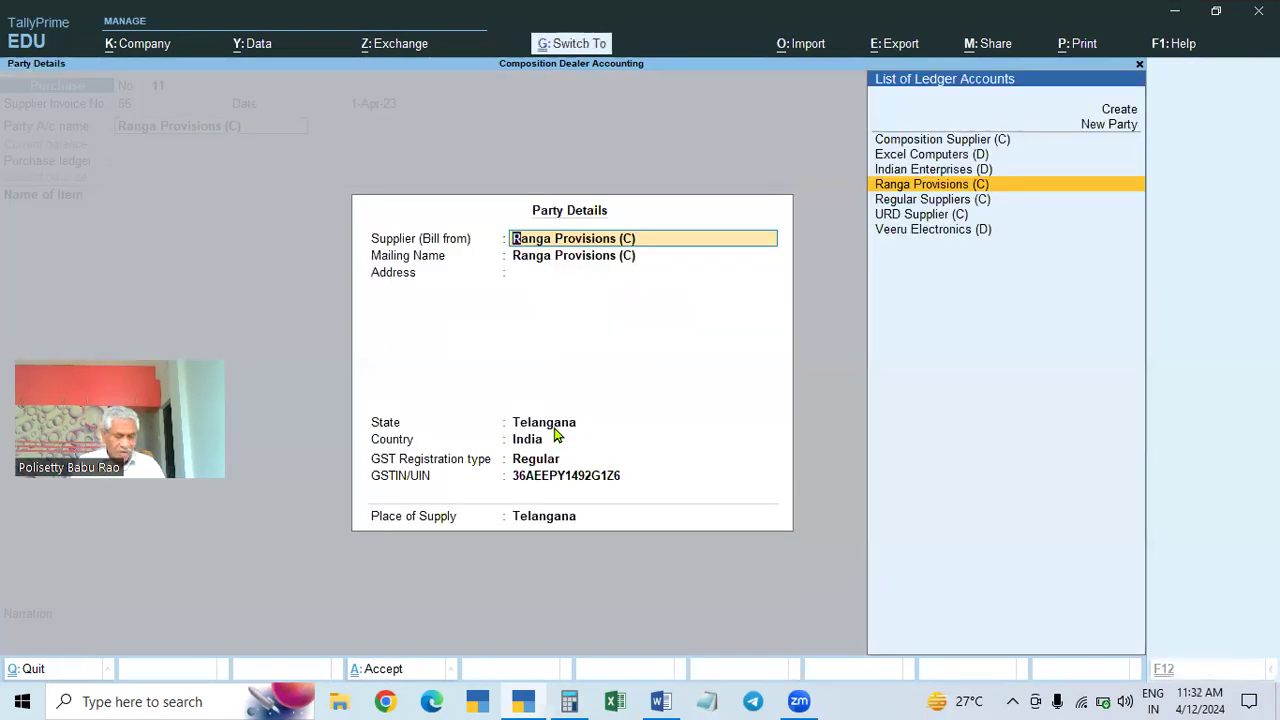
Step: Accept Ranga Provisions (C)'s party details, choose the Purchases ledger, and pick Rice as the first item
key("ctrl+a")
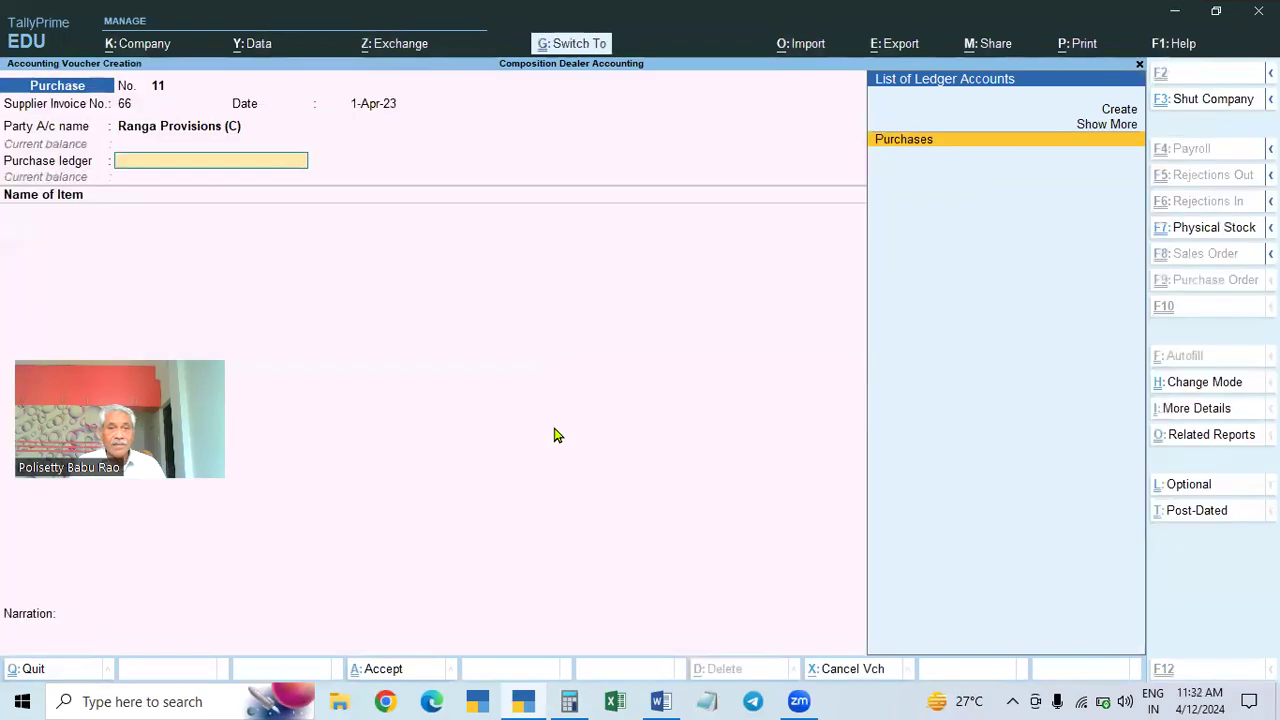
key("Return")
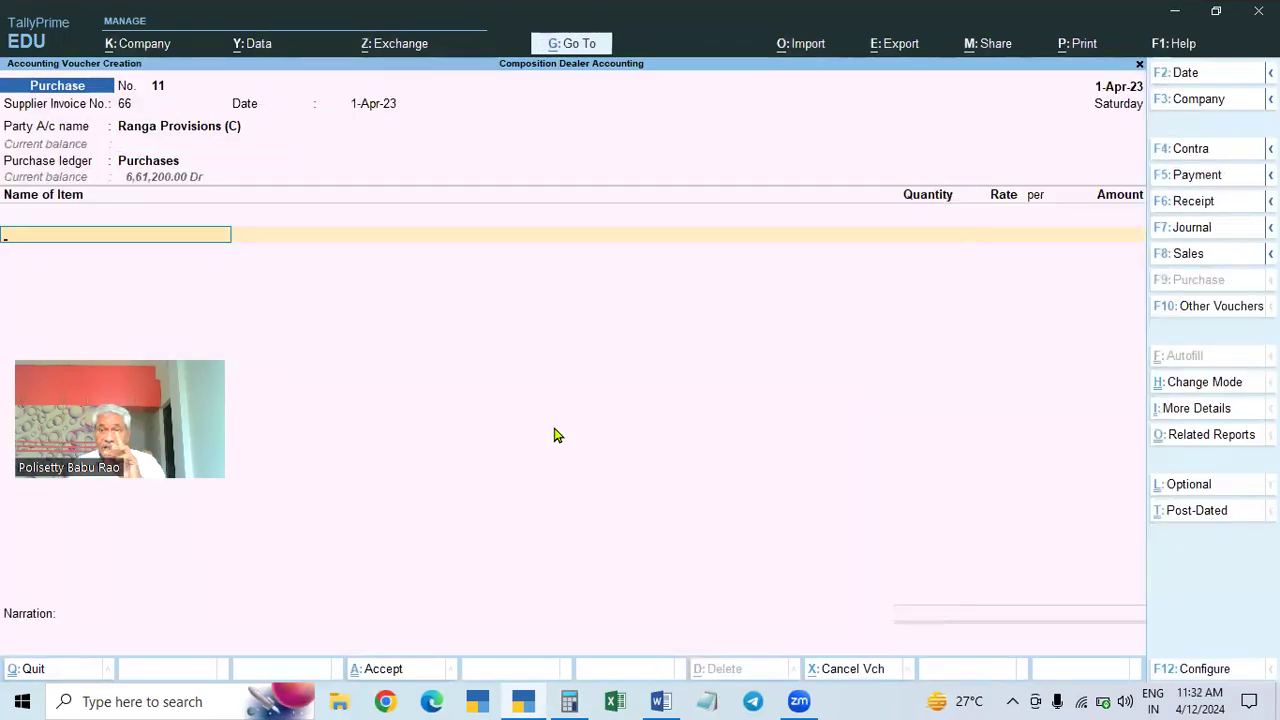
key("Down")
key("Down")
key("Down")
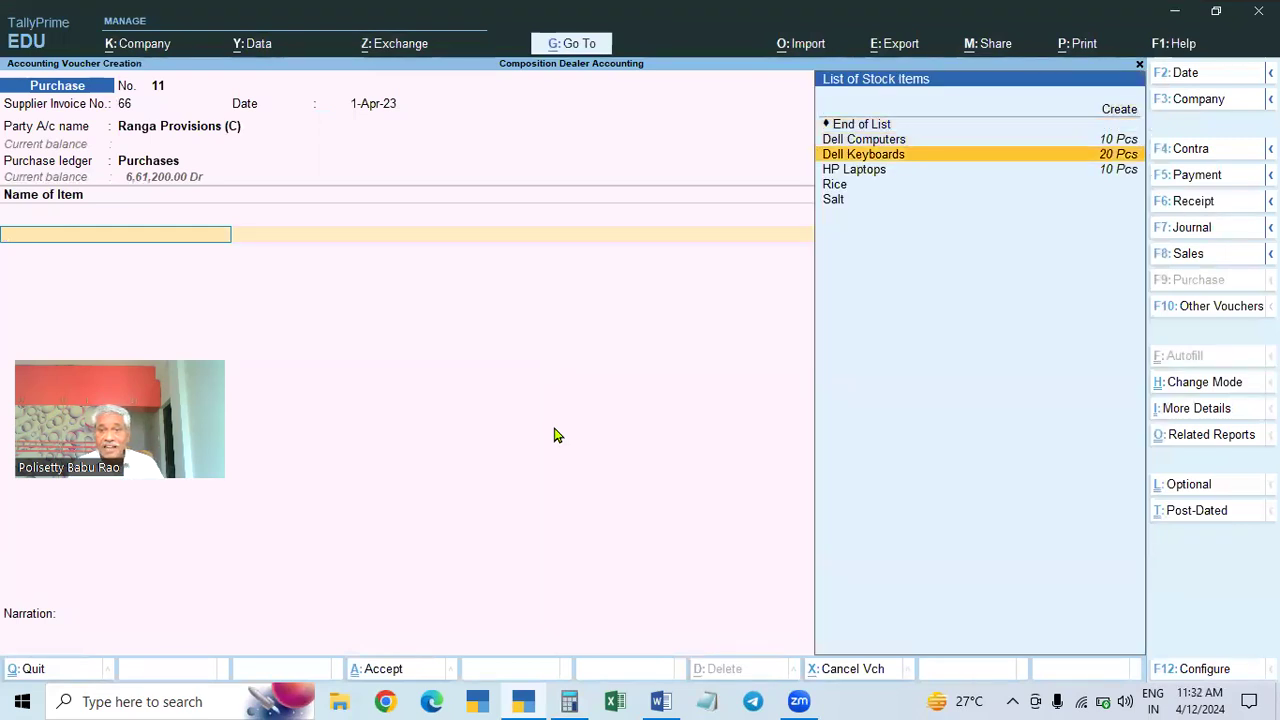
key("Down")
key("Down")
key("Return")
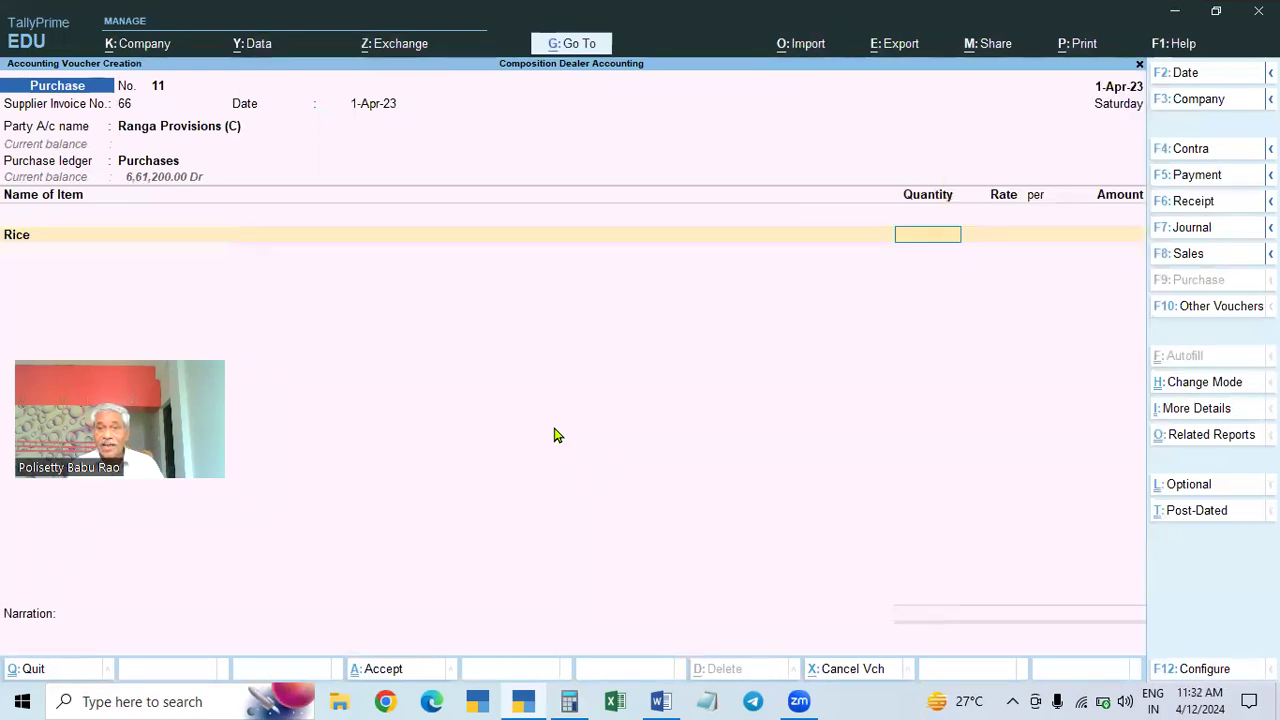
Step: Set the Rice quantity to 1,000 kgs
type("500")
key("Return")
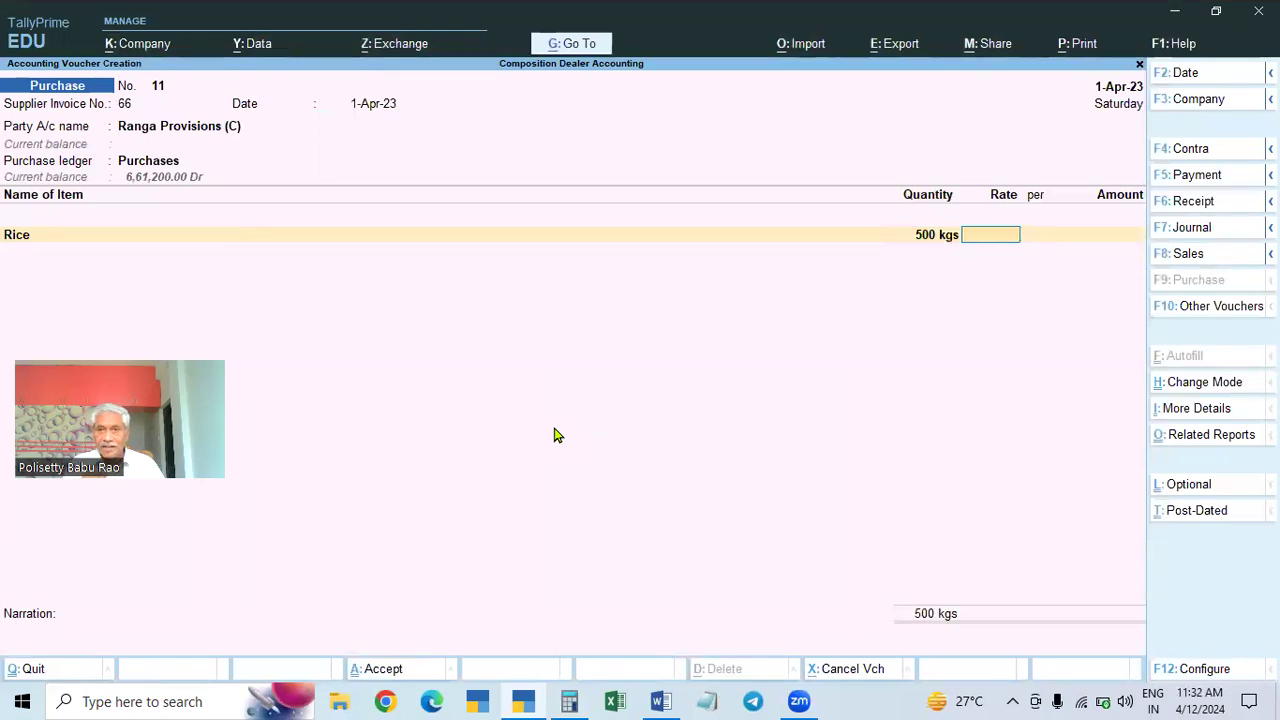
key("BackSpace")
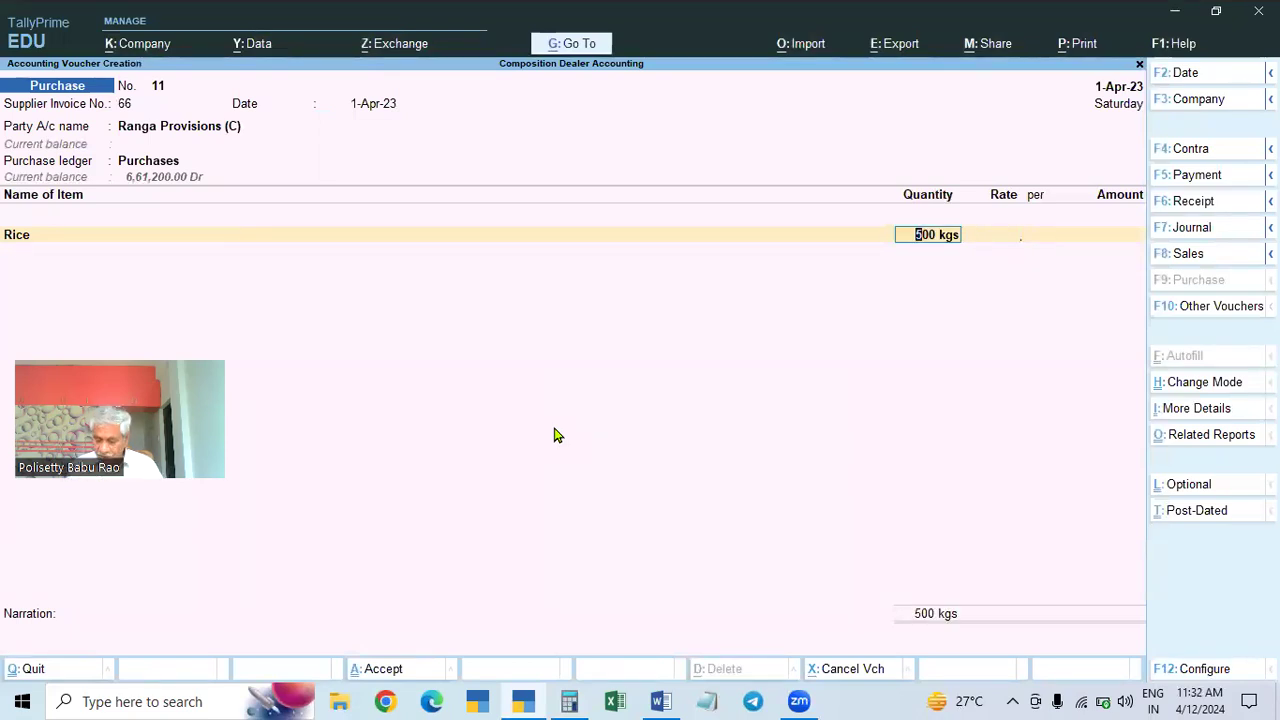
type("1")
key("BackSpace")
type("100")
key("BackSpace")
key("BackSpace")
key("BackSpace")
type("1000")
key("Return")
Step: Set the Rice rate to 75 per kg and accept the line amount
type("854")
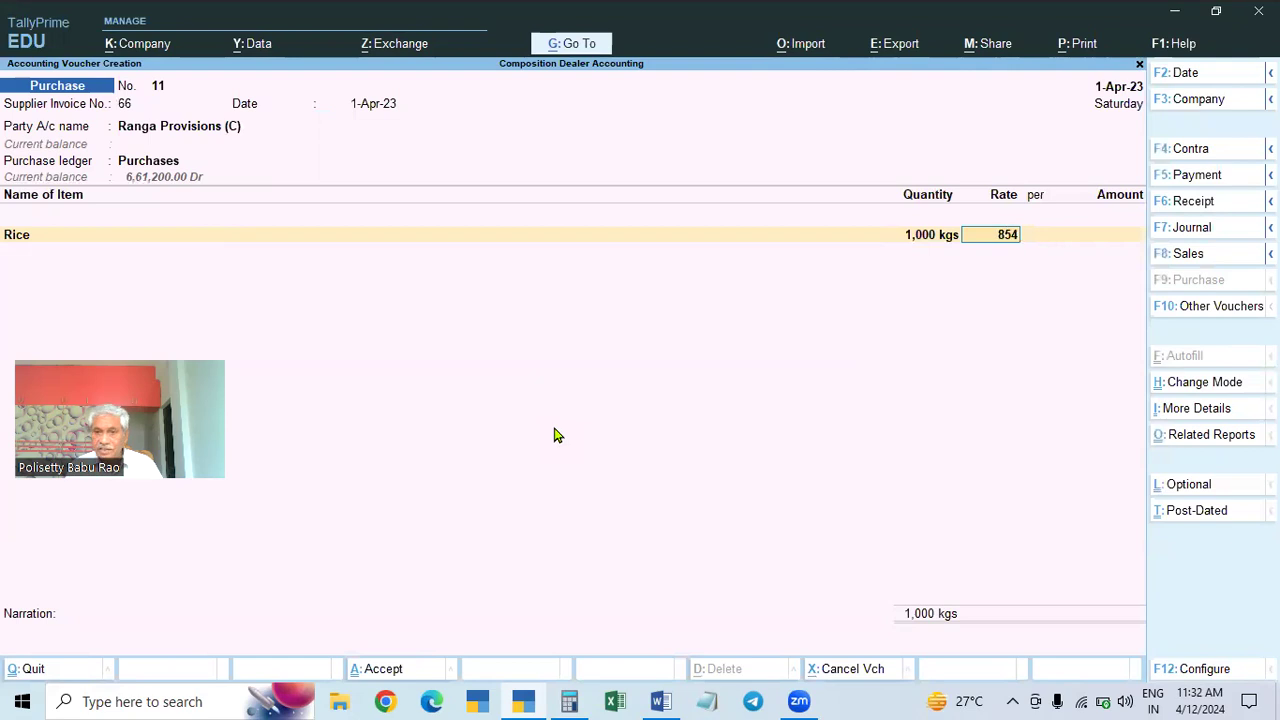
key("BackSpace")
key("BackSpace")
key("BackSpace")
type("75")
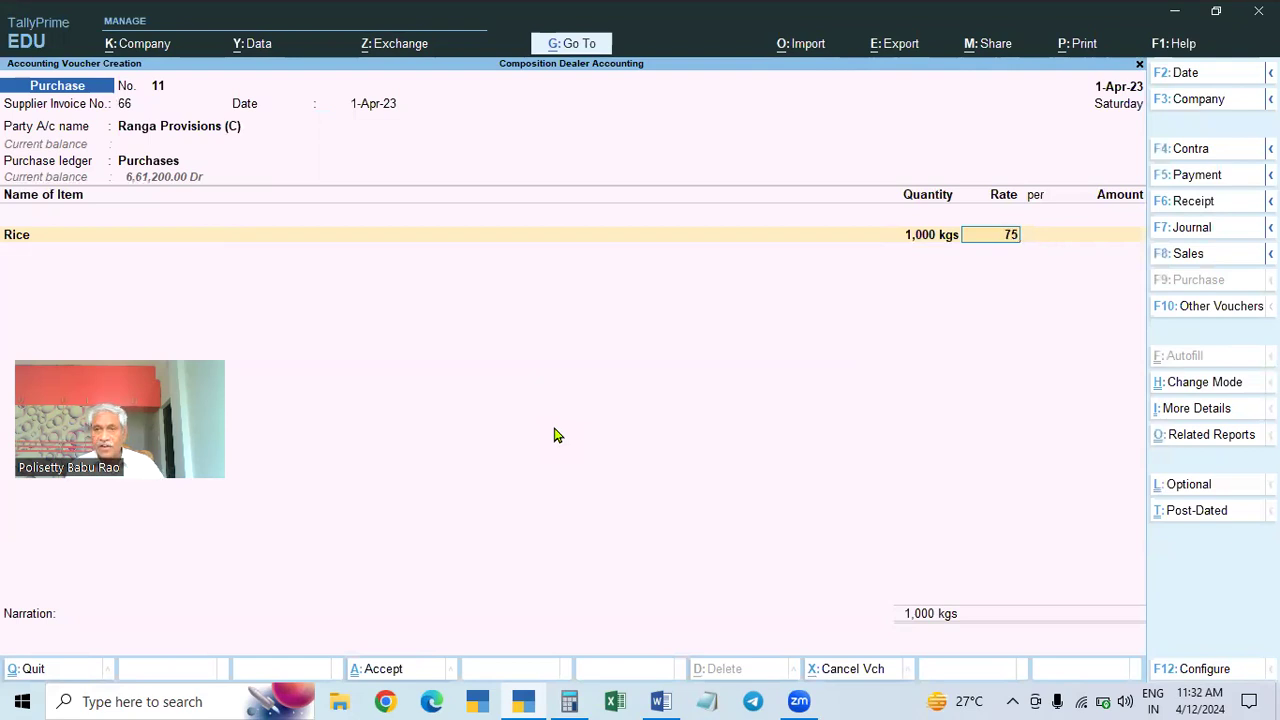
key("Return")
key("Return")
key("Return")
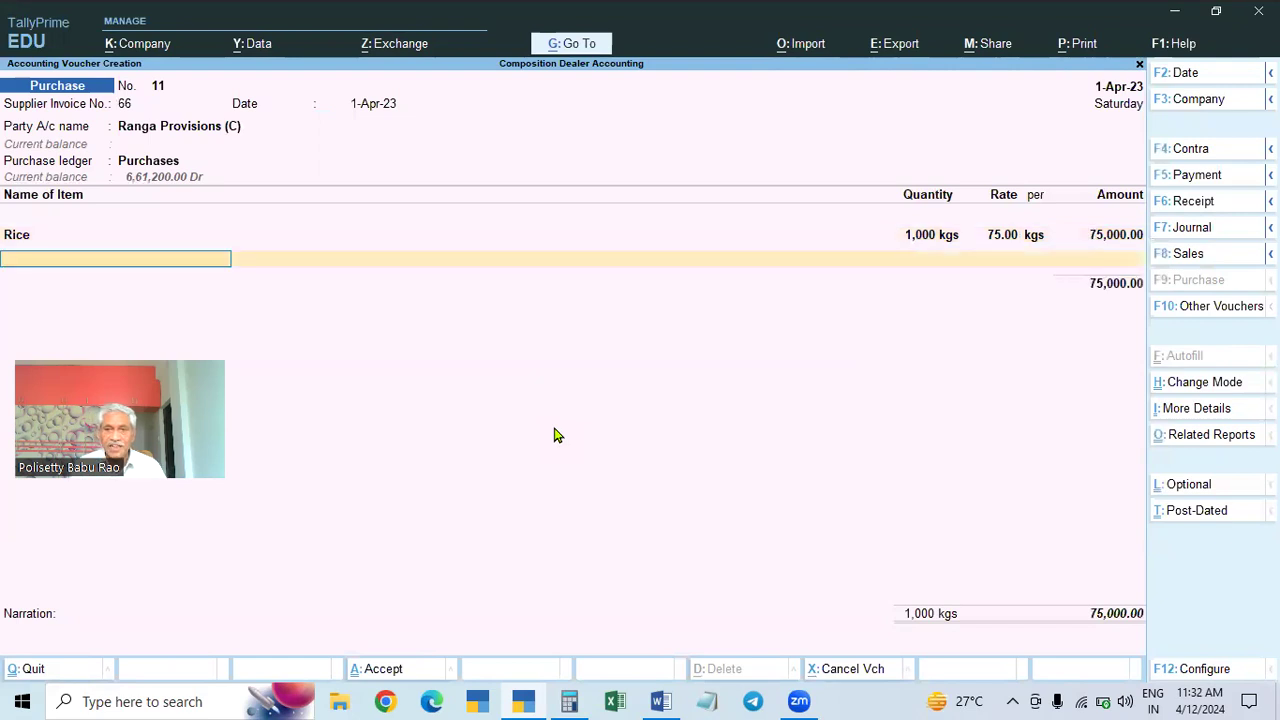
Step: Add Salt as the second item with 1,000 kgs at a rate of 25 per kg
key("Down")
key("Down")
key("Down")
key("Down")
key("Down")
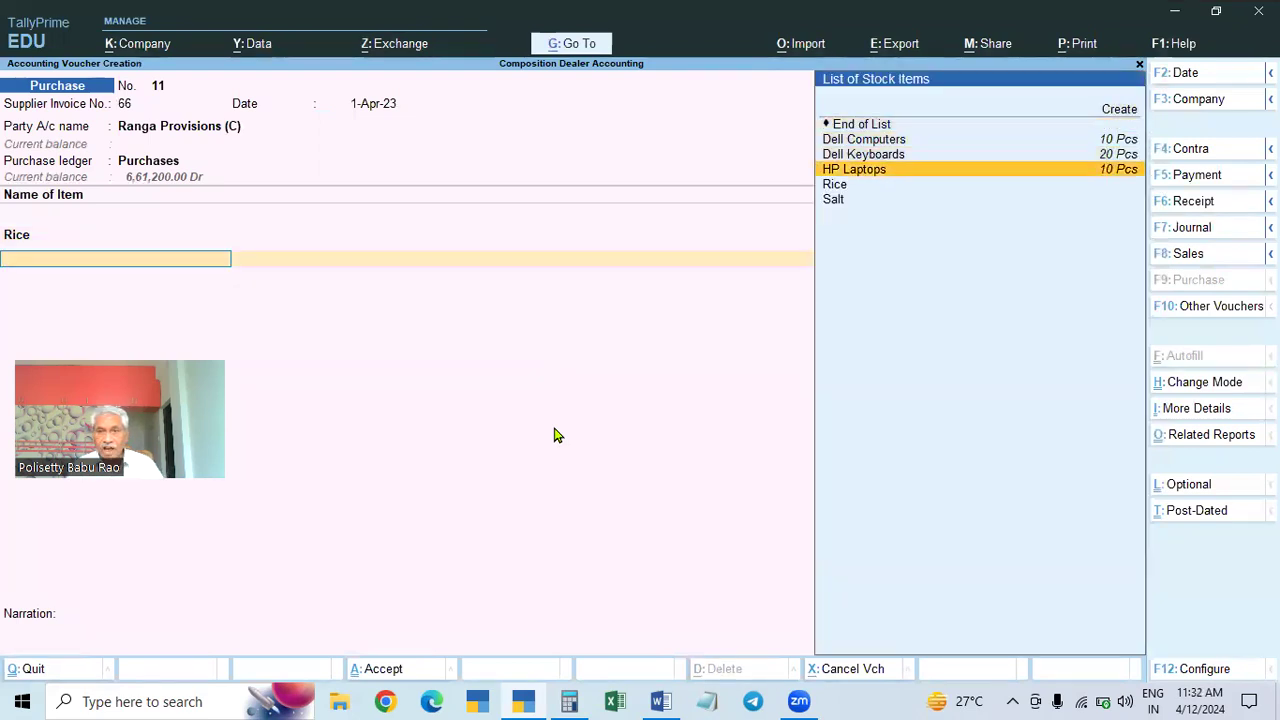
key("Return")
type("1000")
key("Return")
type("25")
key("Return")
key("Return")
key("Return")
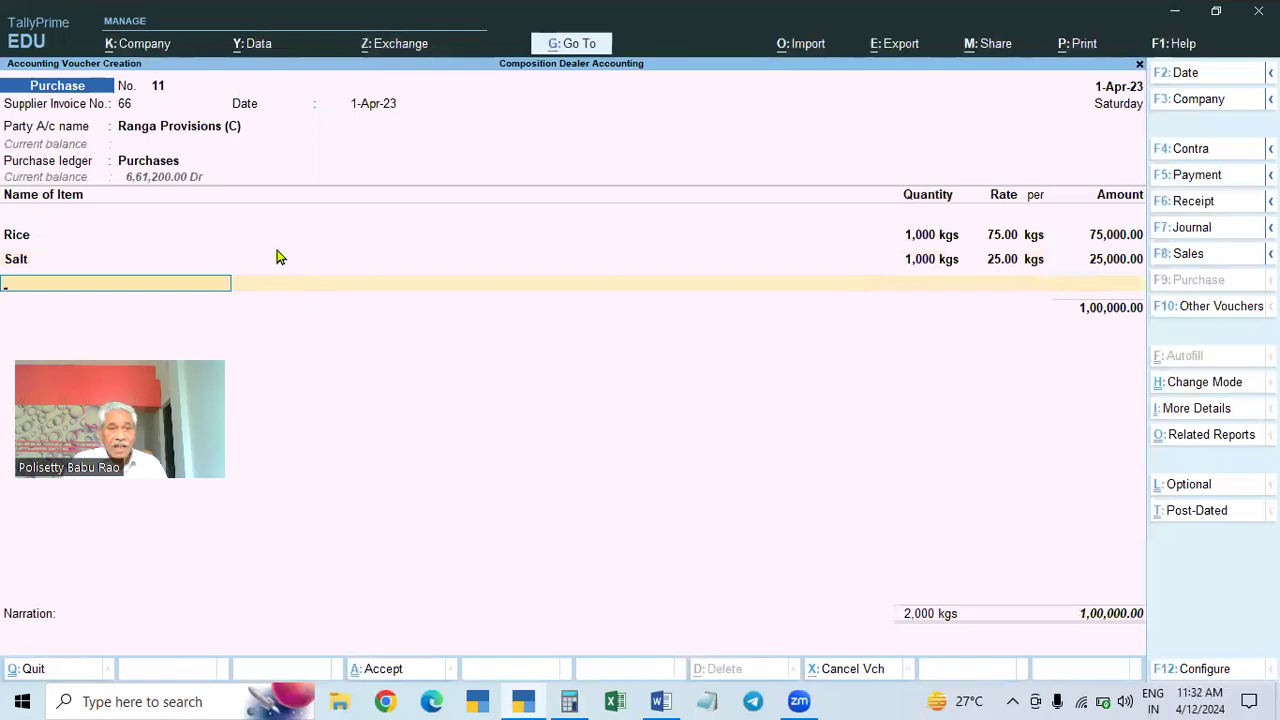
Step: Go back to the party account, recheck Ranga Provisions (C)'s party details, and accept them with the Purchases ledger
left_click(203, 135)
left_click(893, 381)
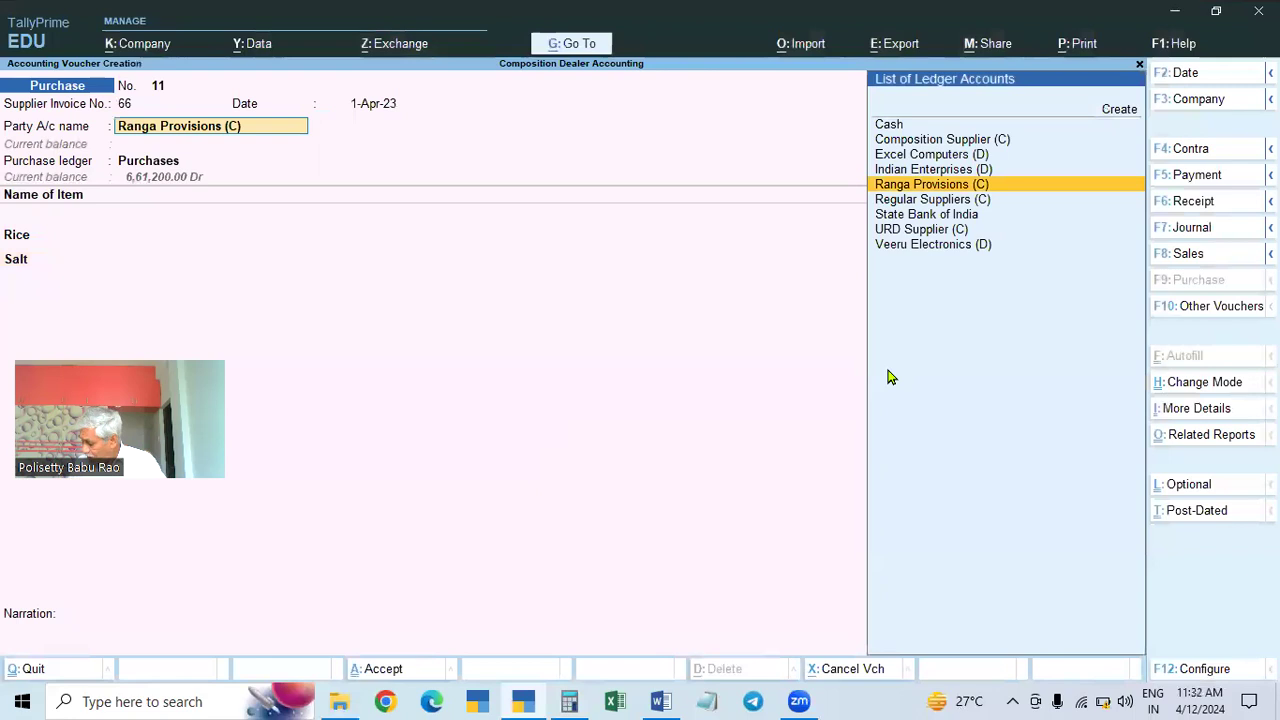
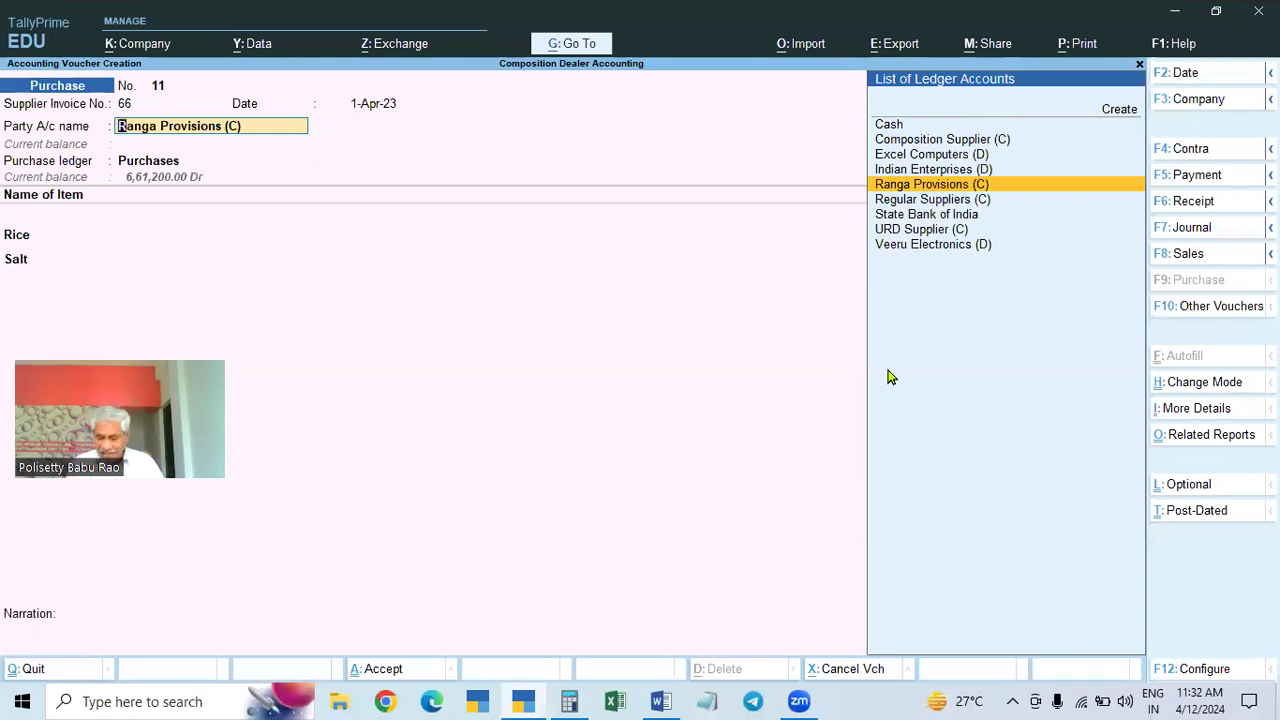
key("Return")
key("ctrl+a")
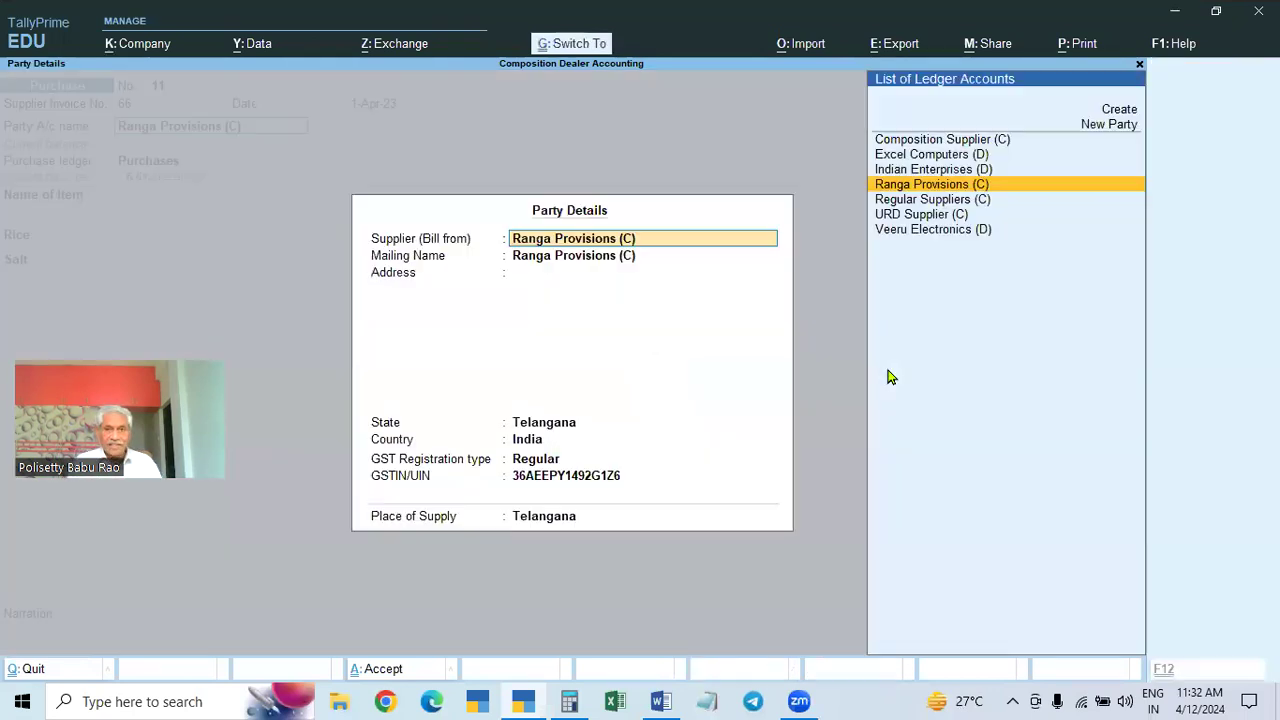
key("ctrl+a")
key("Return")
key("Return")
key("Return")
key("Return")
key("Return")
key("Return")
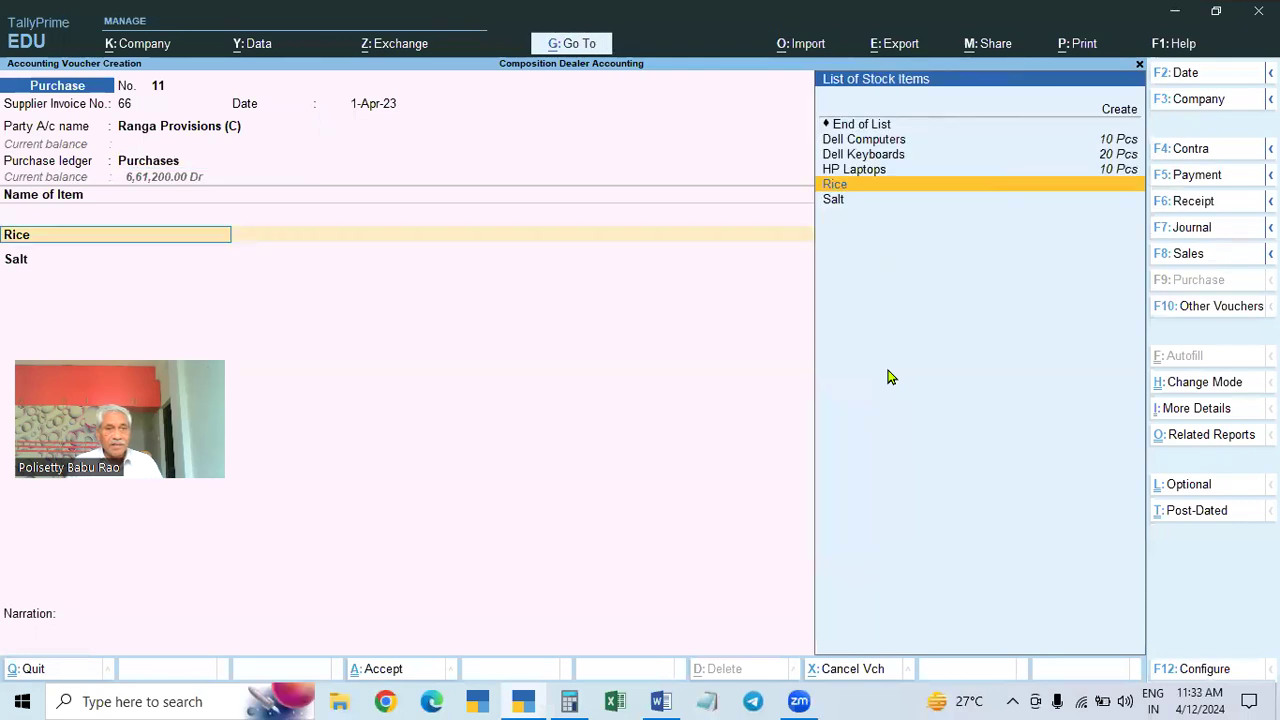
Step: End the item list after Rice and Salt, accept the bill-wise details with New Ref 66, and save the purchase voucher without a narration
key("Return")
key("Return")
key("Return")
key("Return")
key("Return")
key("Return")
key("Return")
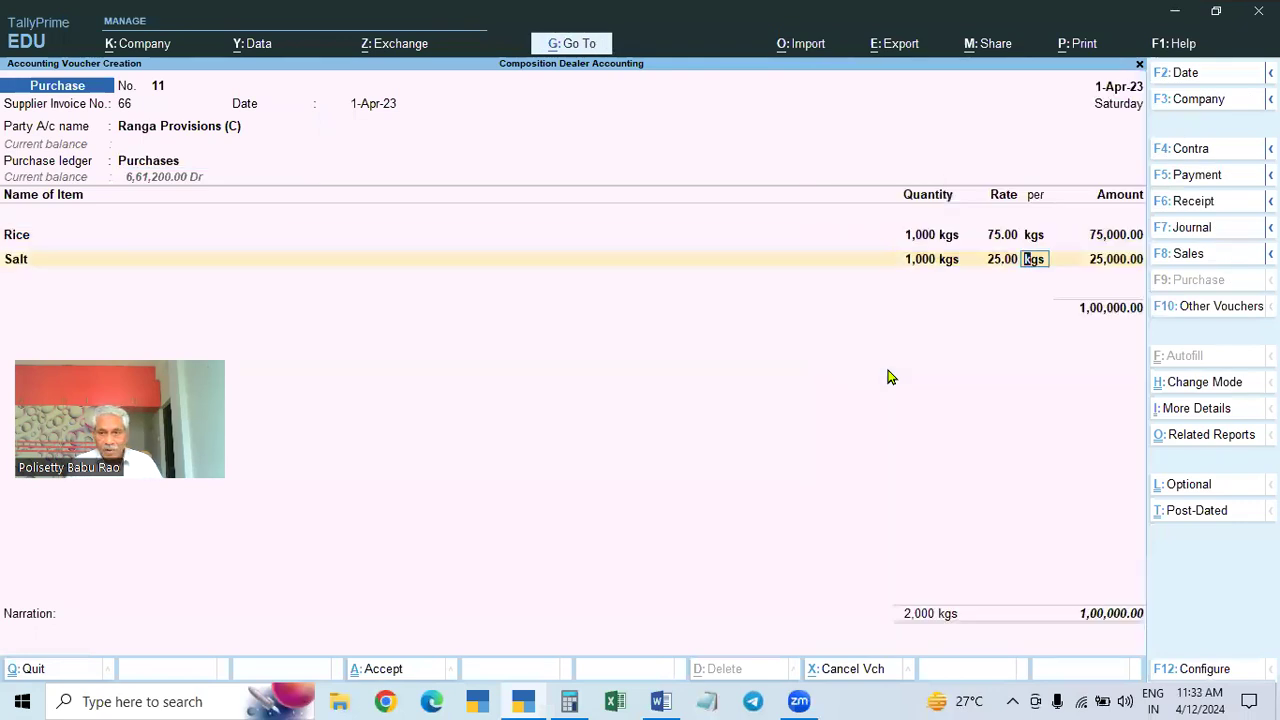
key("Return")
key("Return")
key("Return")
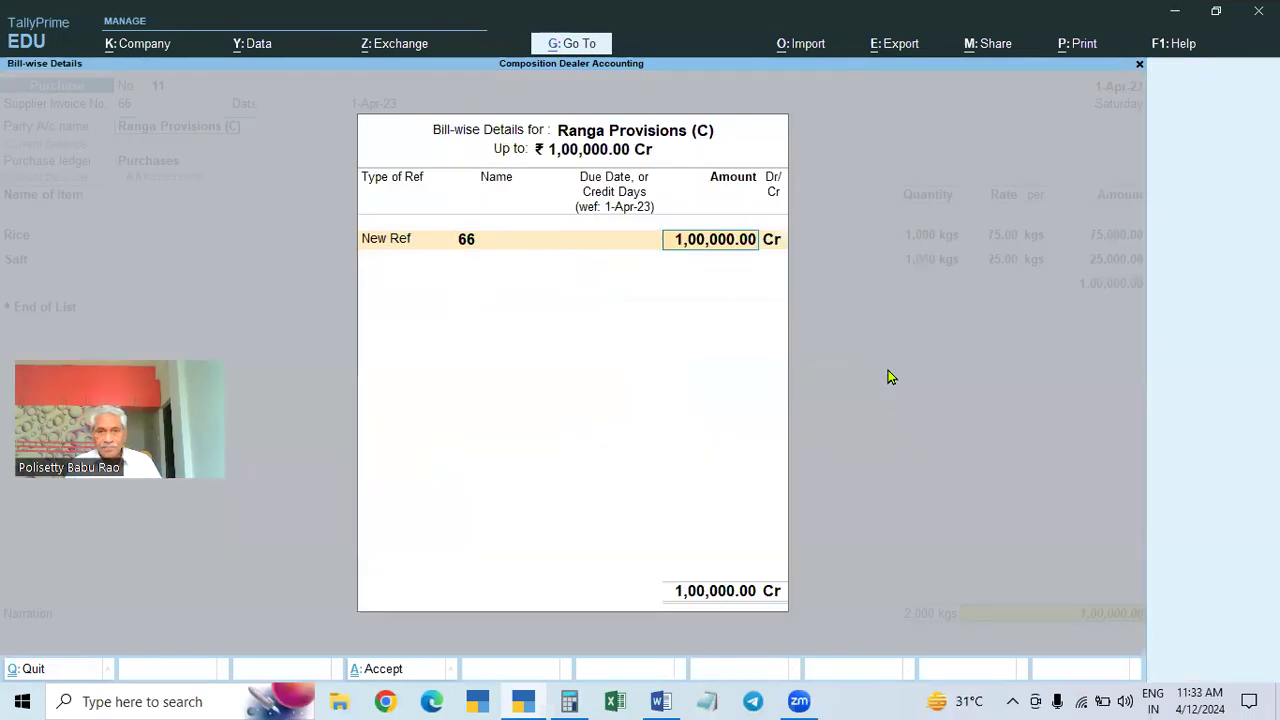
key("Return")
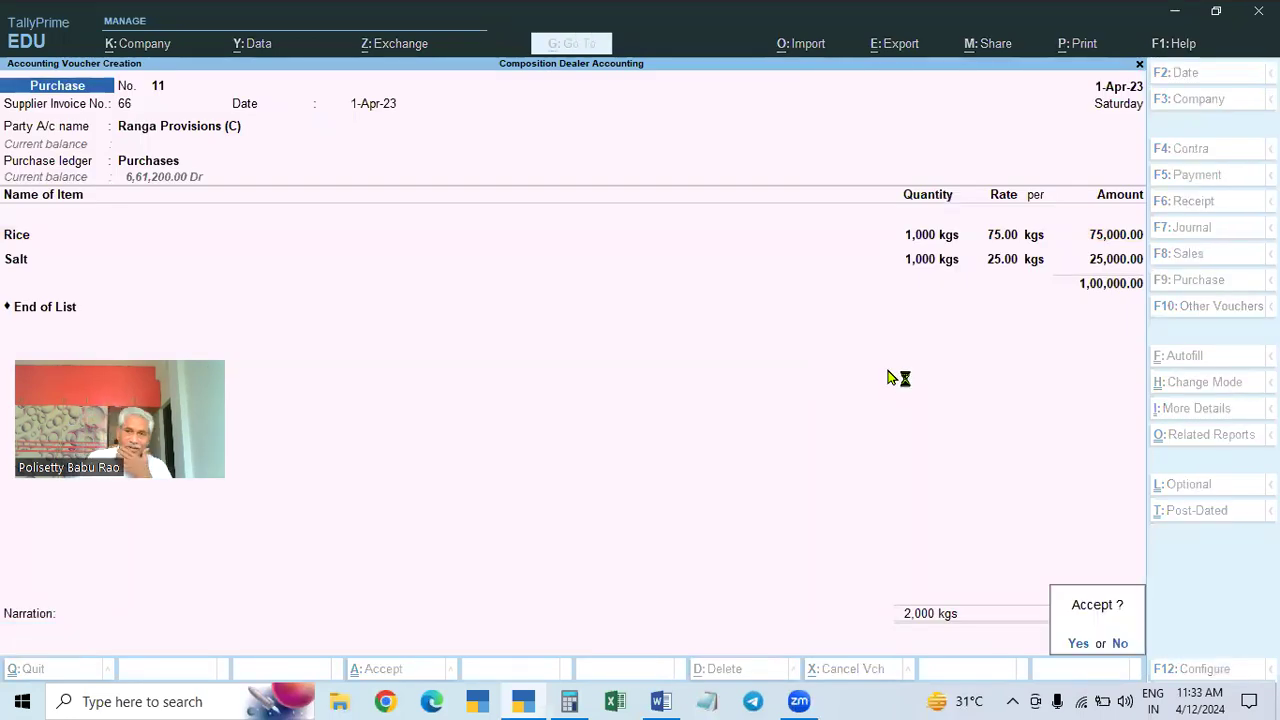
key("Return")
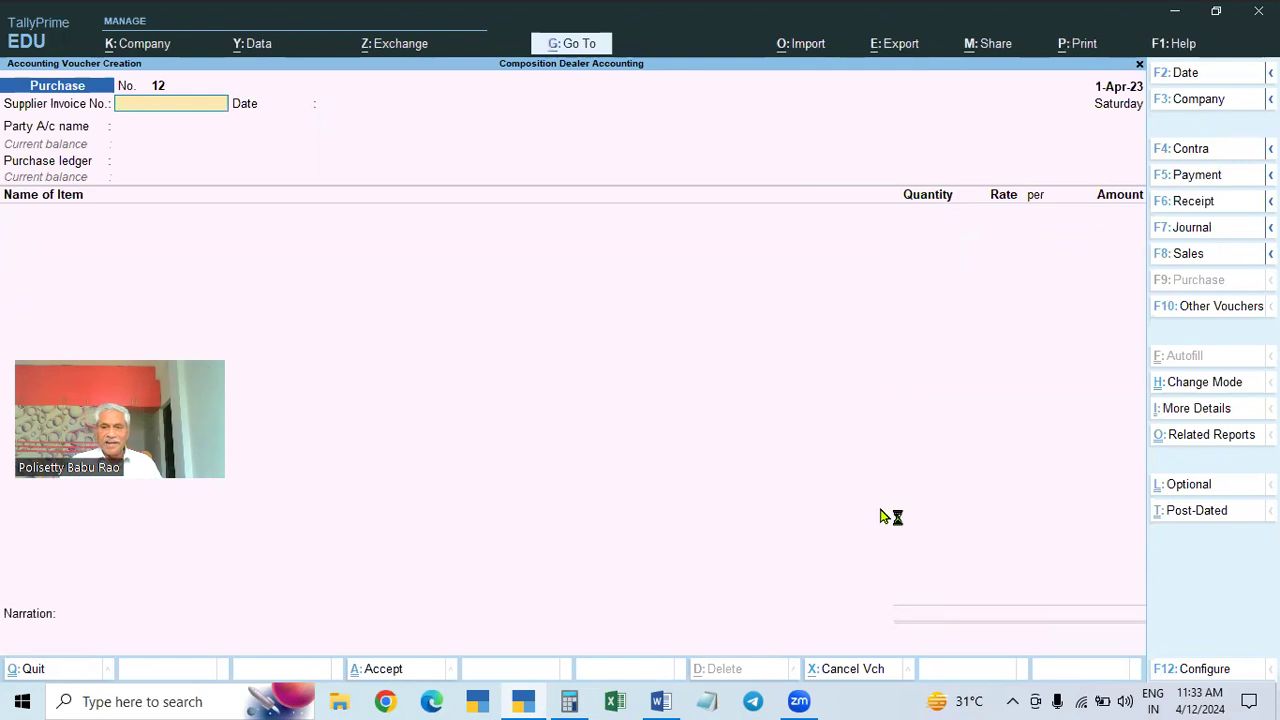
Step: Close the Calculator and change the voucher date to 2-Apr-23
key("alt+Tab")
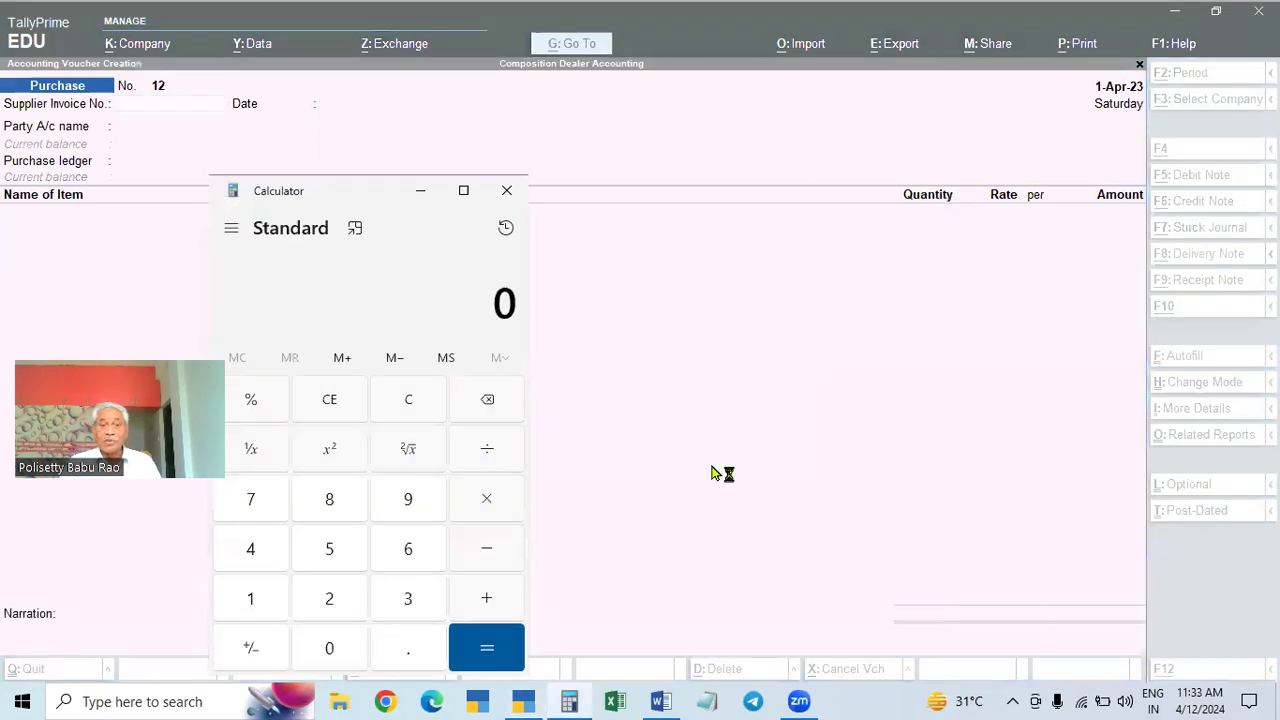
left_click(507, 191)
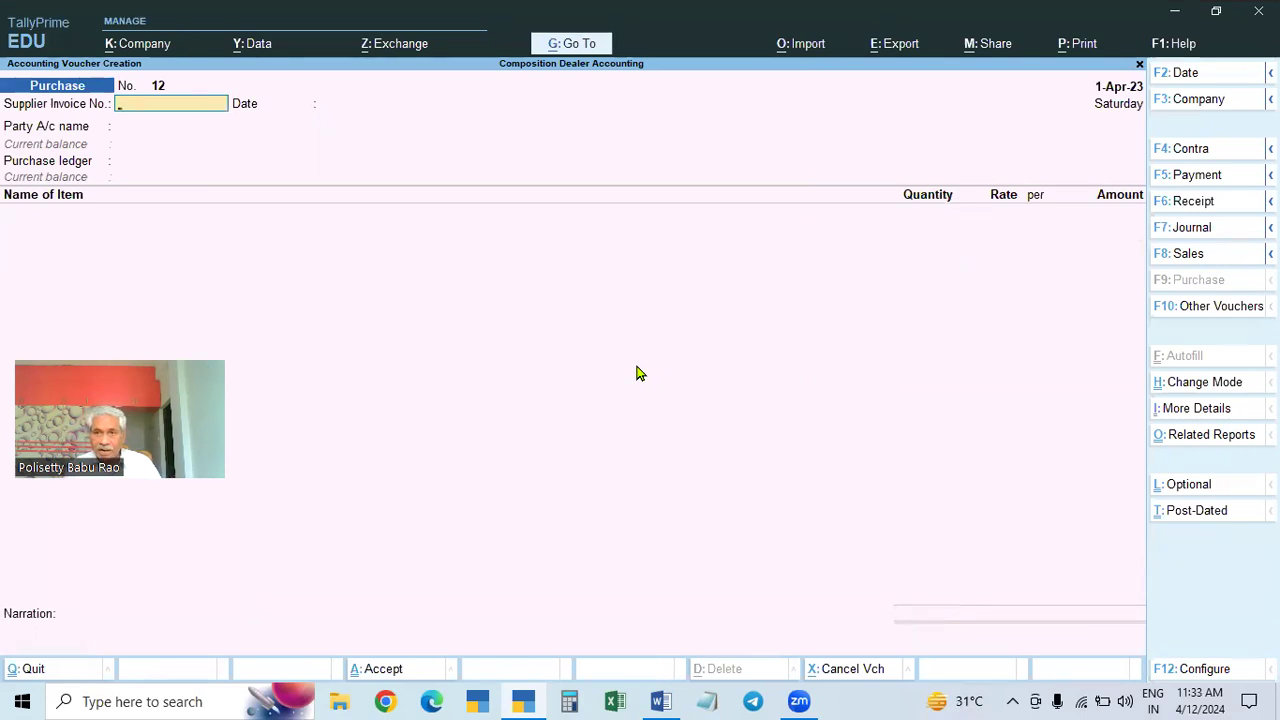
key("F2")
type("2.4")
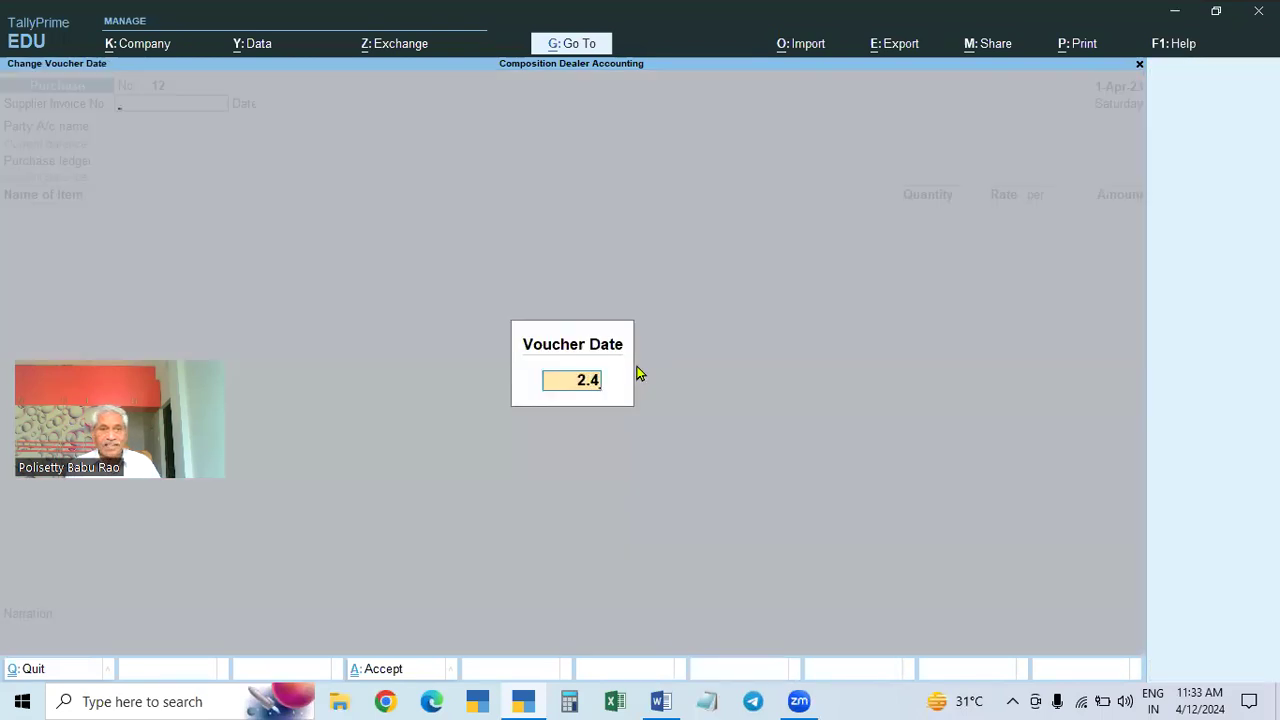
key("Return")
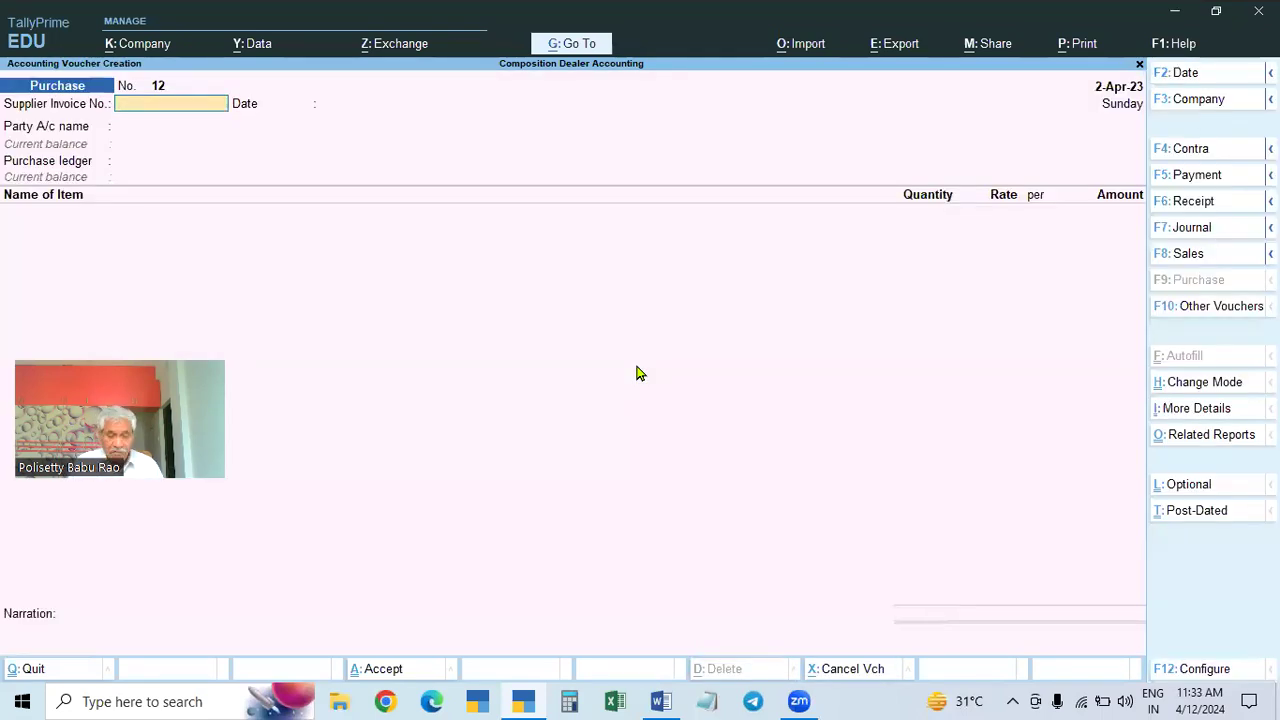
Step: Start a sales voucher for Excel Computers (D) with the Sales ledger, accepting the blank dispatch details and the party details
key("F8")
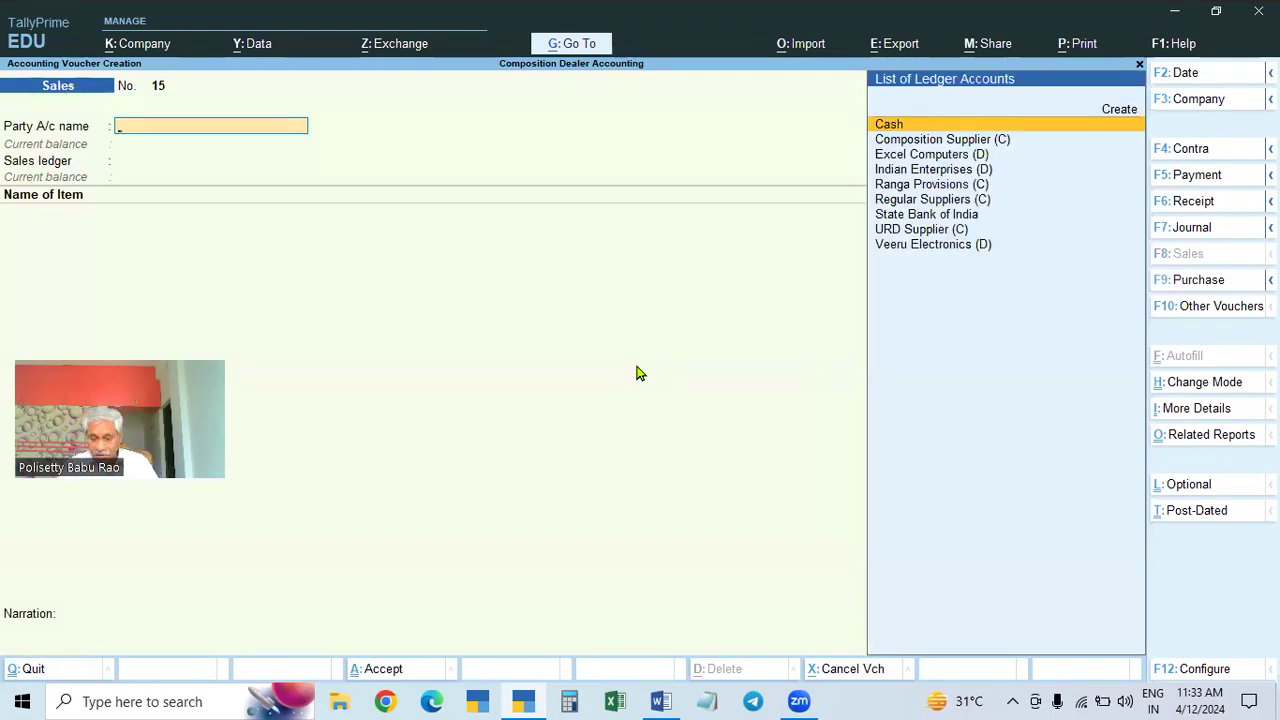
key("Down")
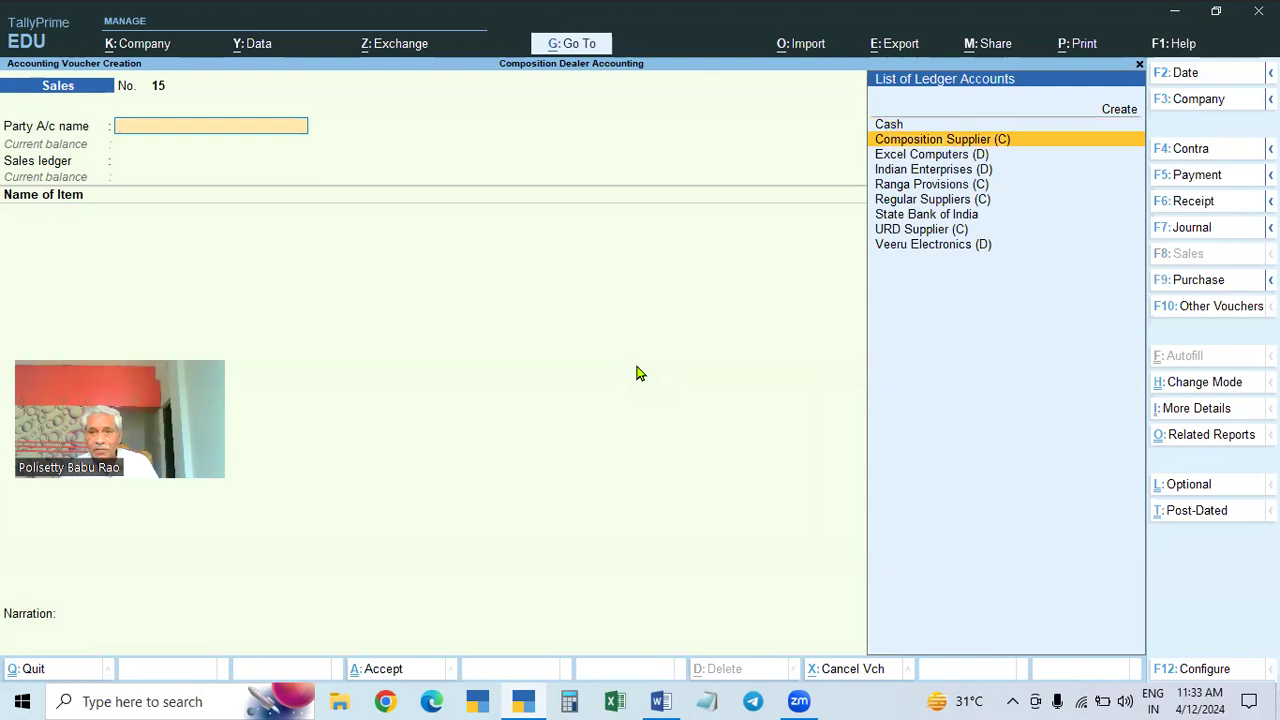
key("Down")
key("Return")
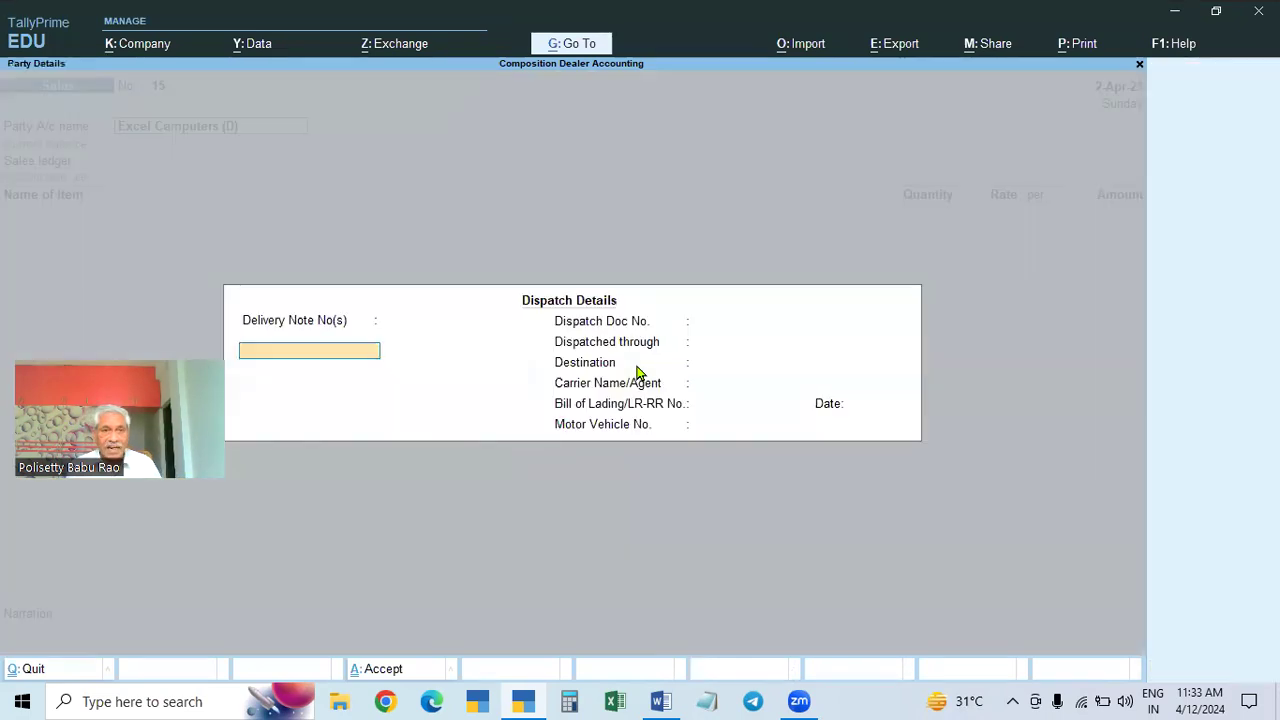
key("ctrl+a")
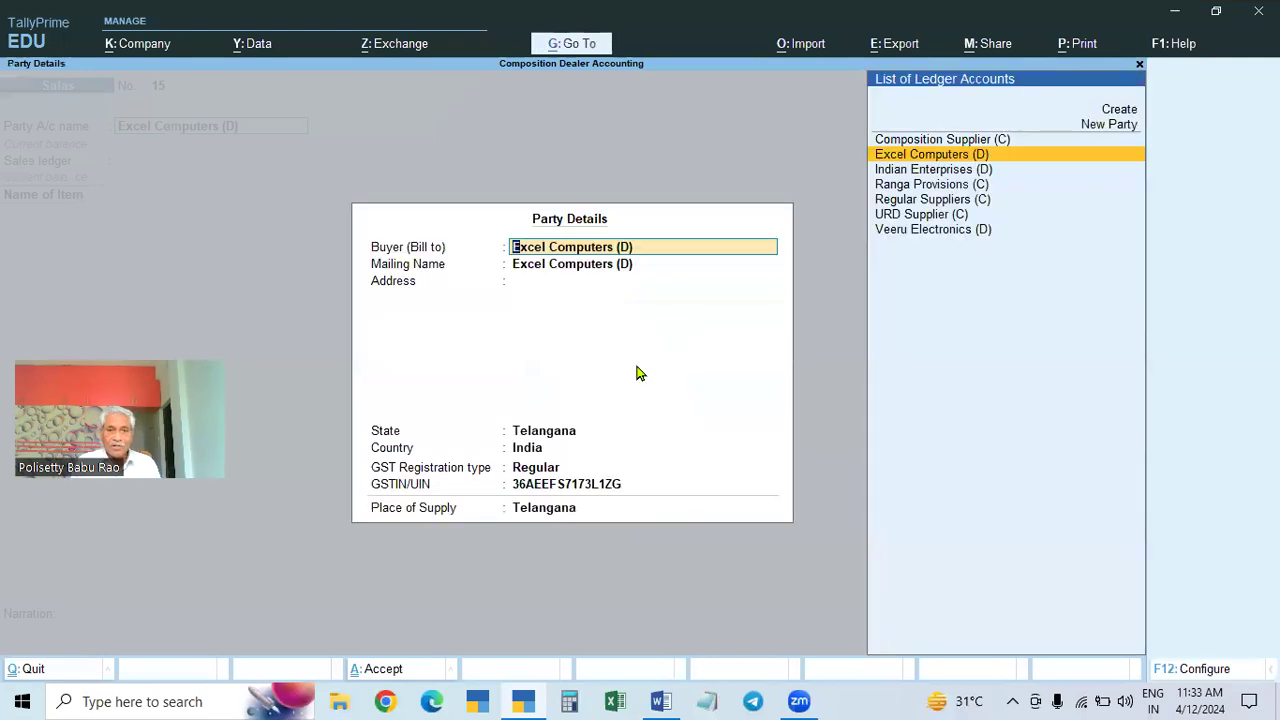
key("ctrl+a")
key("Return")
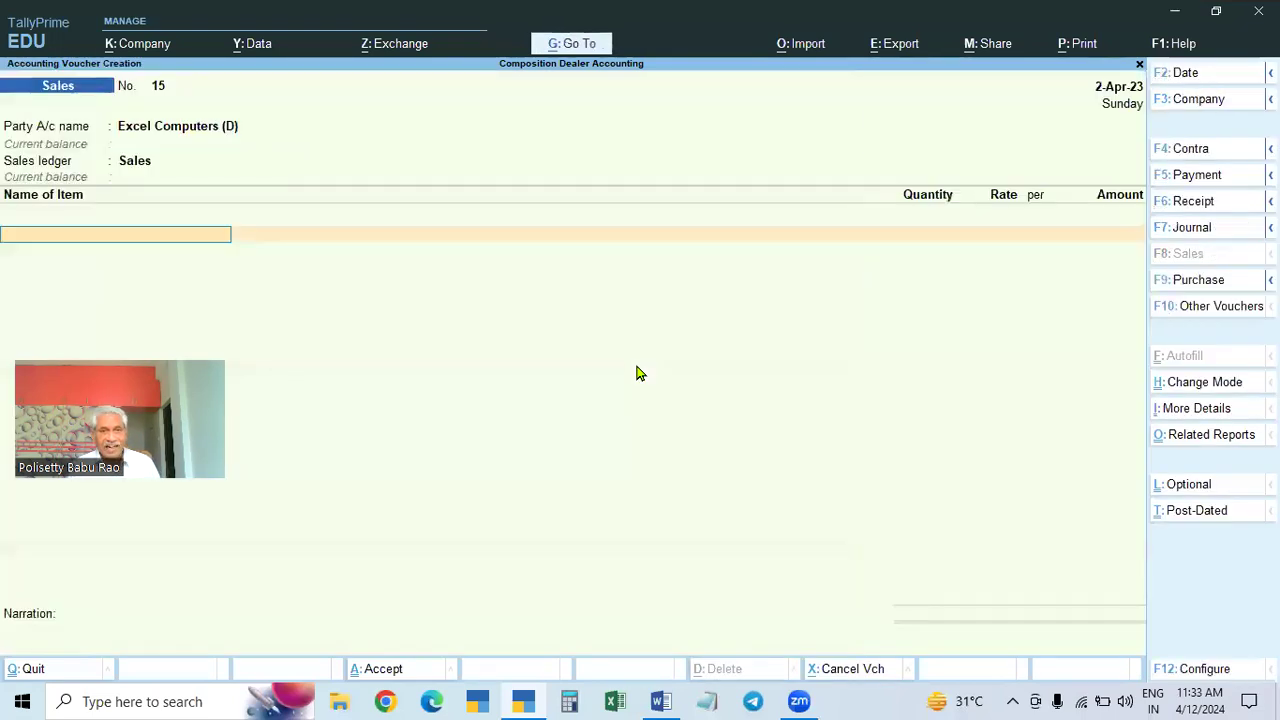
Step: Add 5 Pcs of Dell Computers to the sales voucher and check the item's purchase rate in Stock Query
key("Down")
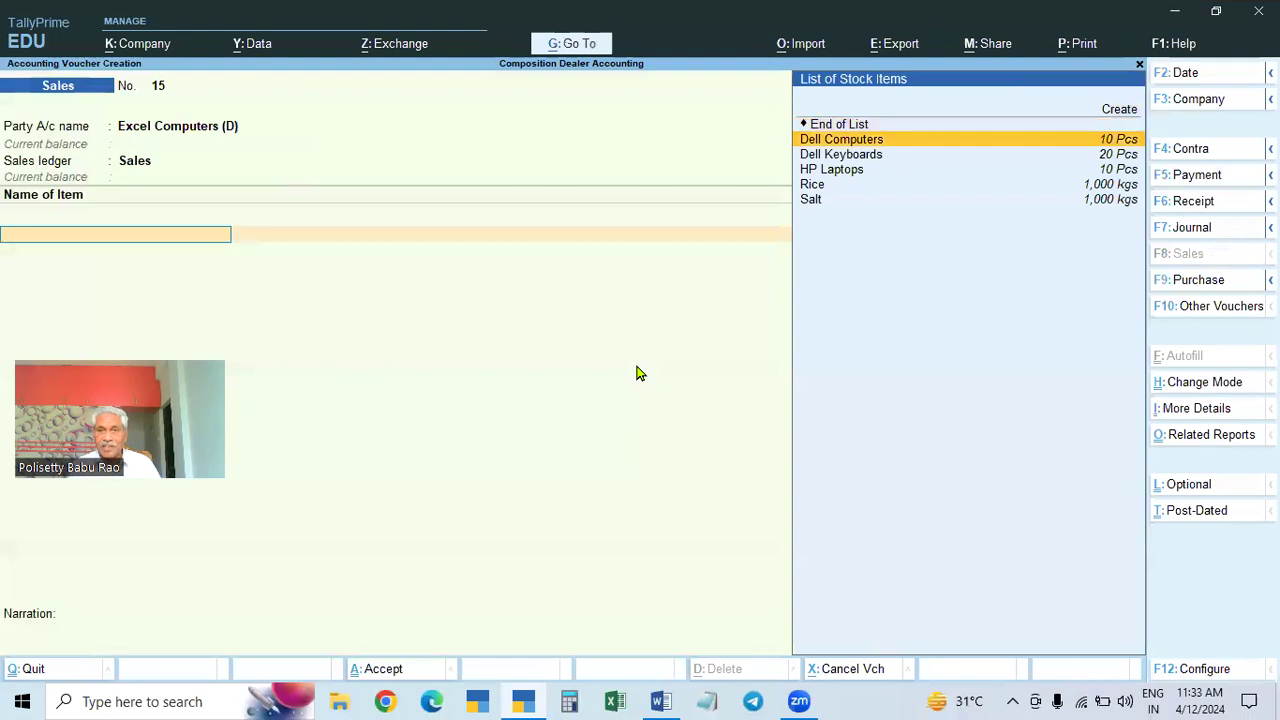
key("Return")
type("5")
key("Return")
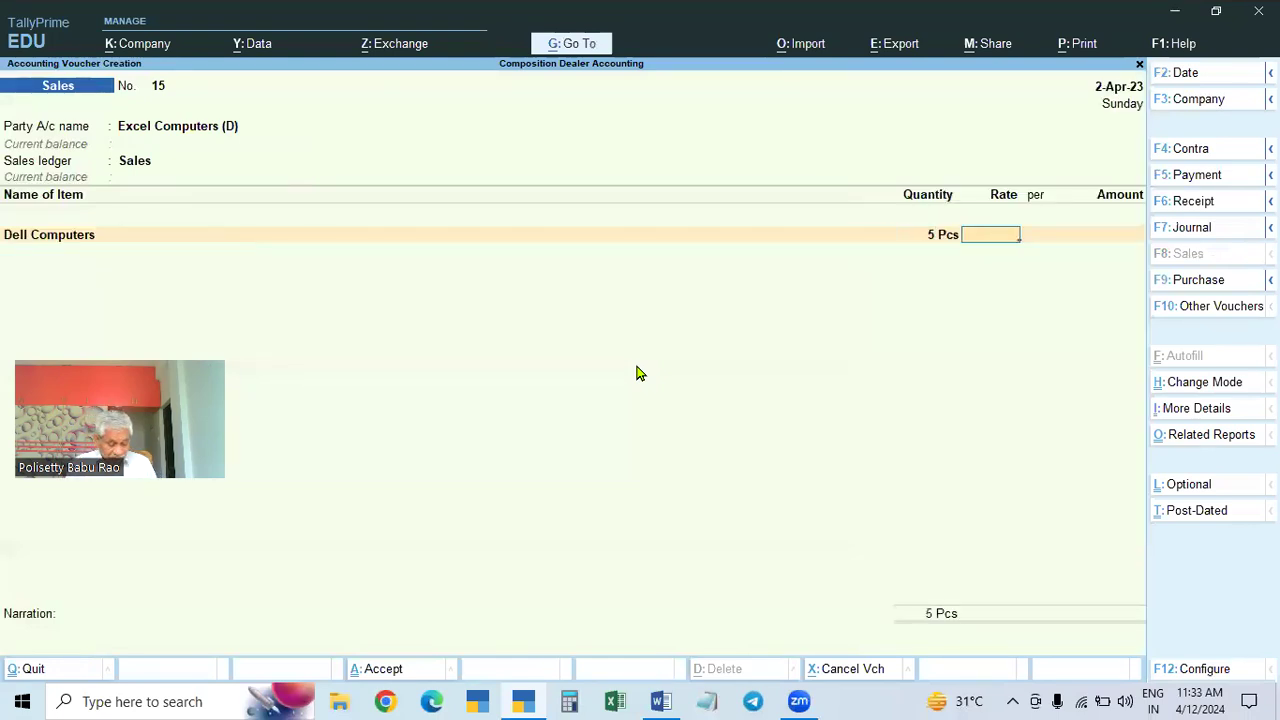
key("alt+s")
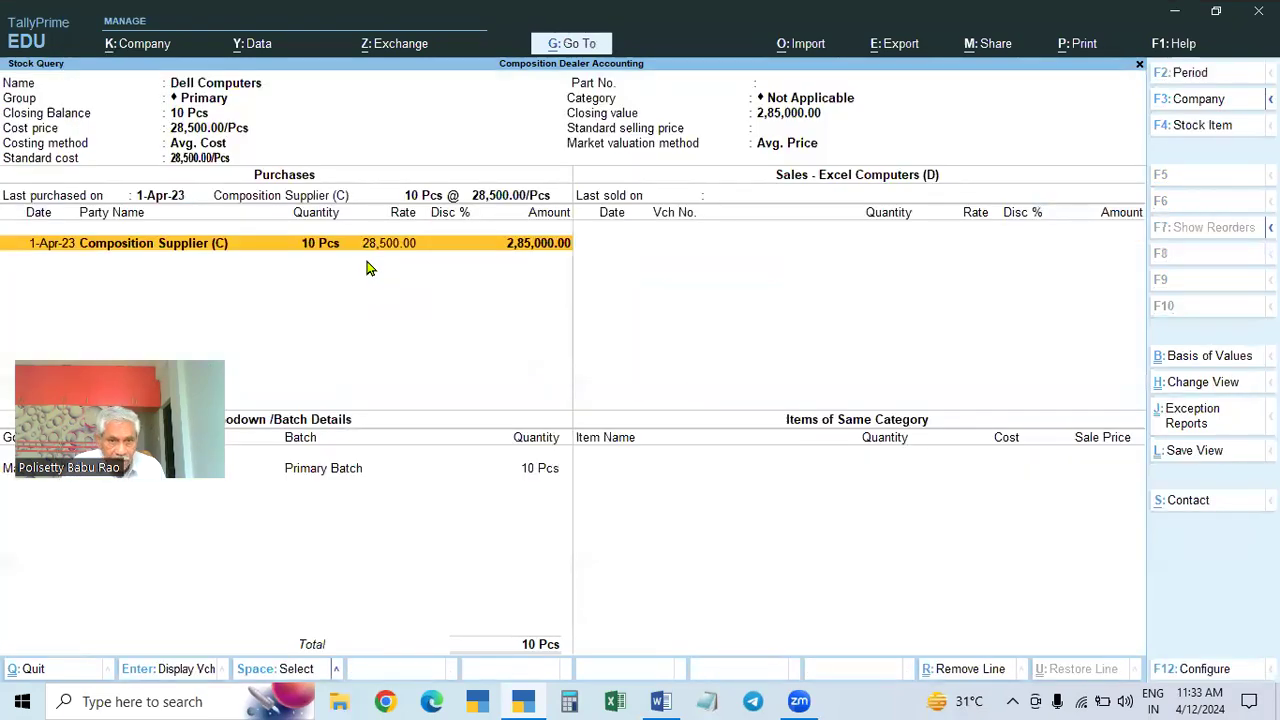
key("Escape")
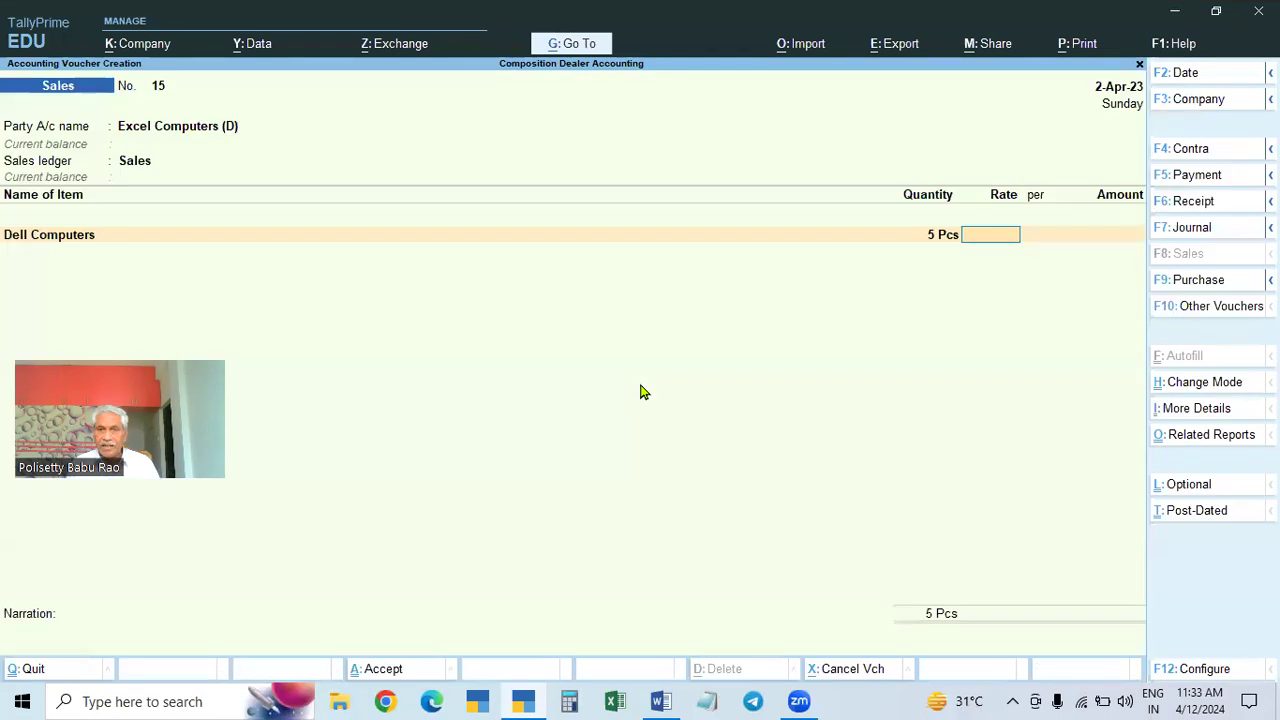
Step: Set the Dell Computers rate to 30,000 per piece, accept the amount, and bring up the item's GST taxability details
type("30000")
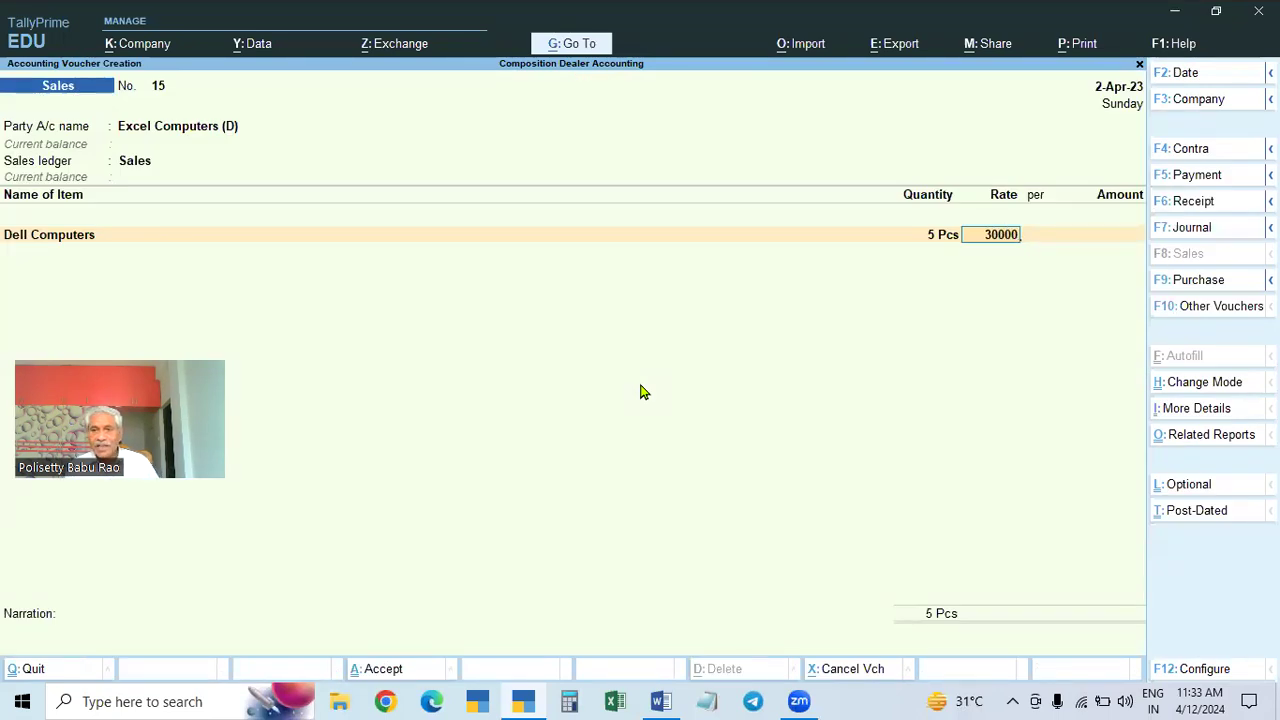
key("Return")
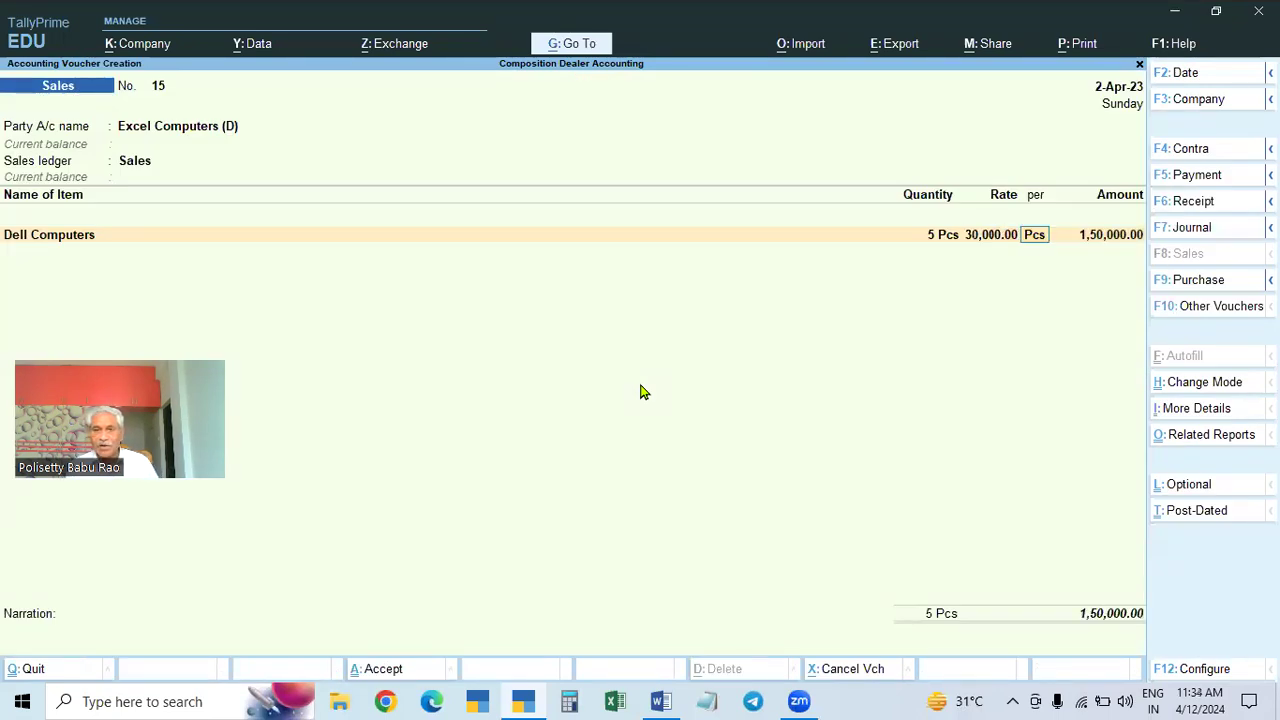
key("Return")
key("Return")
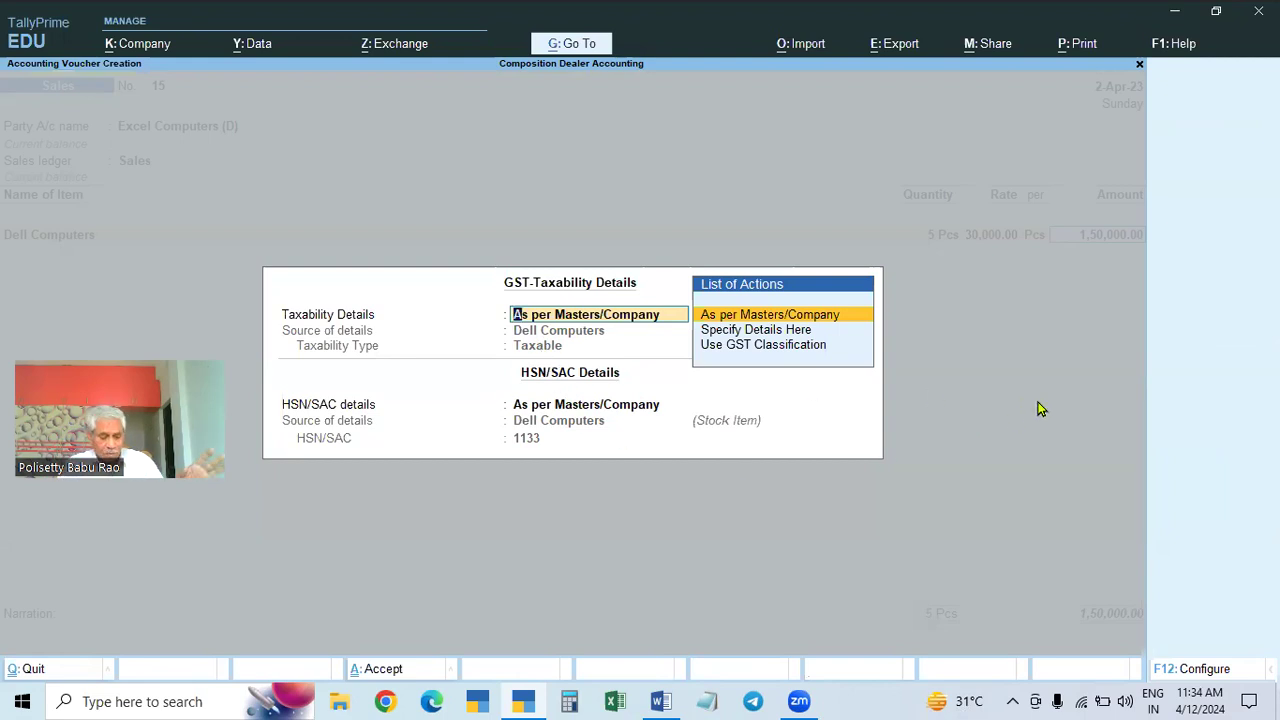
Step: Accept the Dell Computers GST taxability details as per masters and end the item list
key("ctrl")
key("ctrl+a")
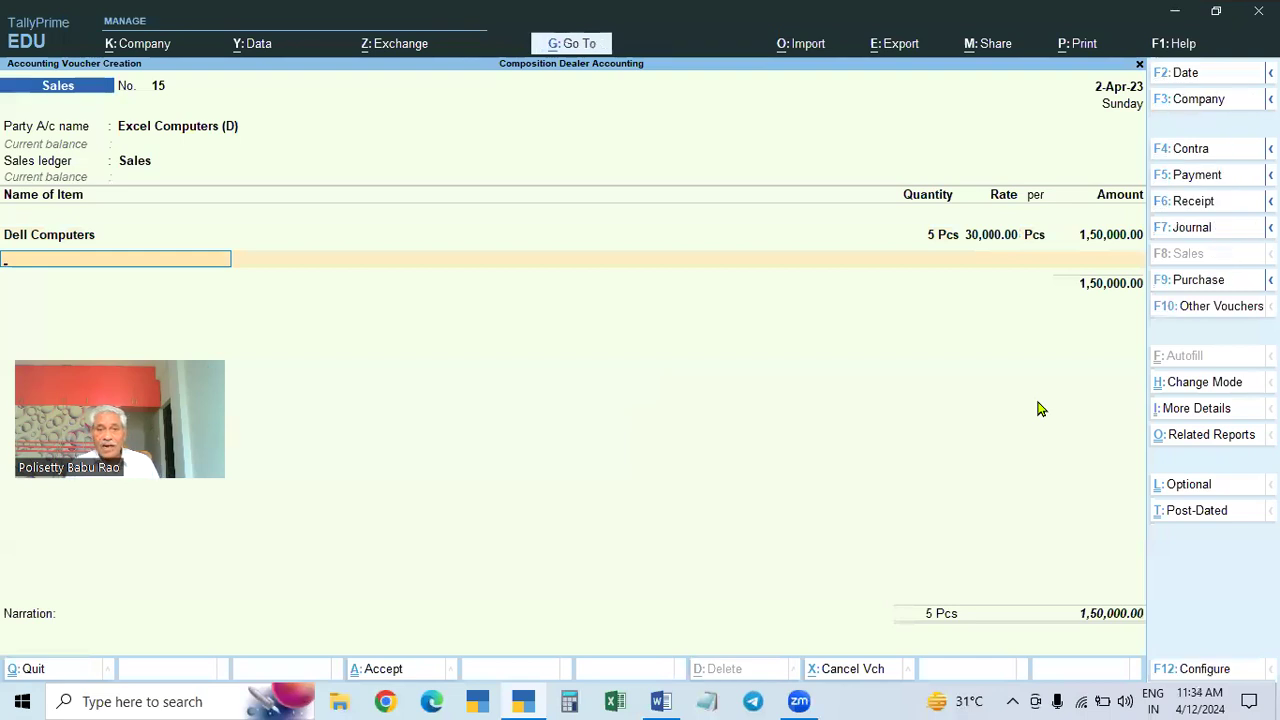
key("Return")
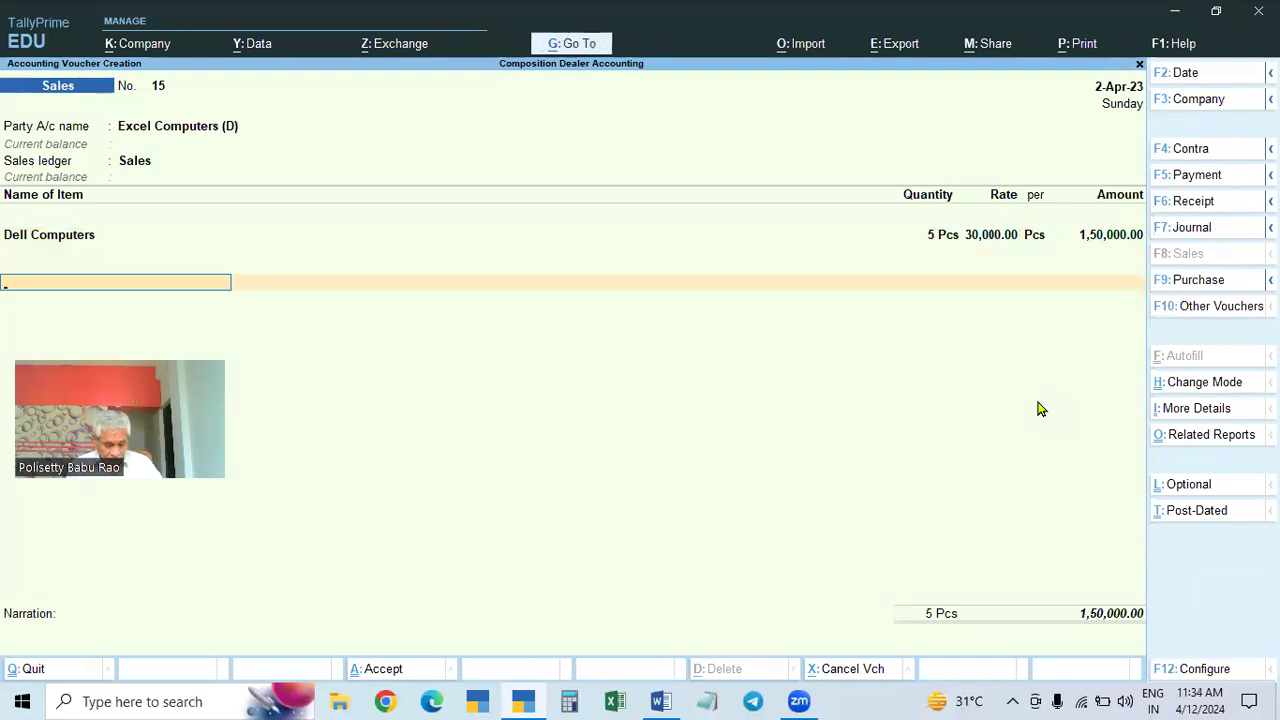
type("CG")
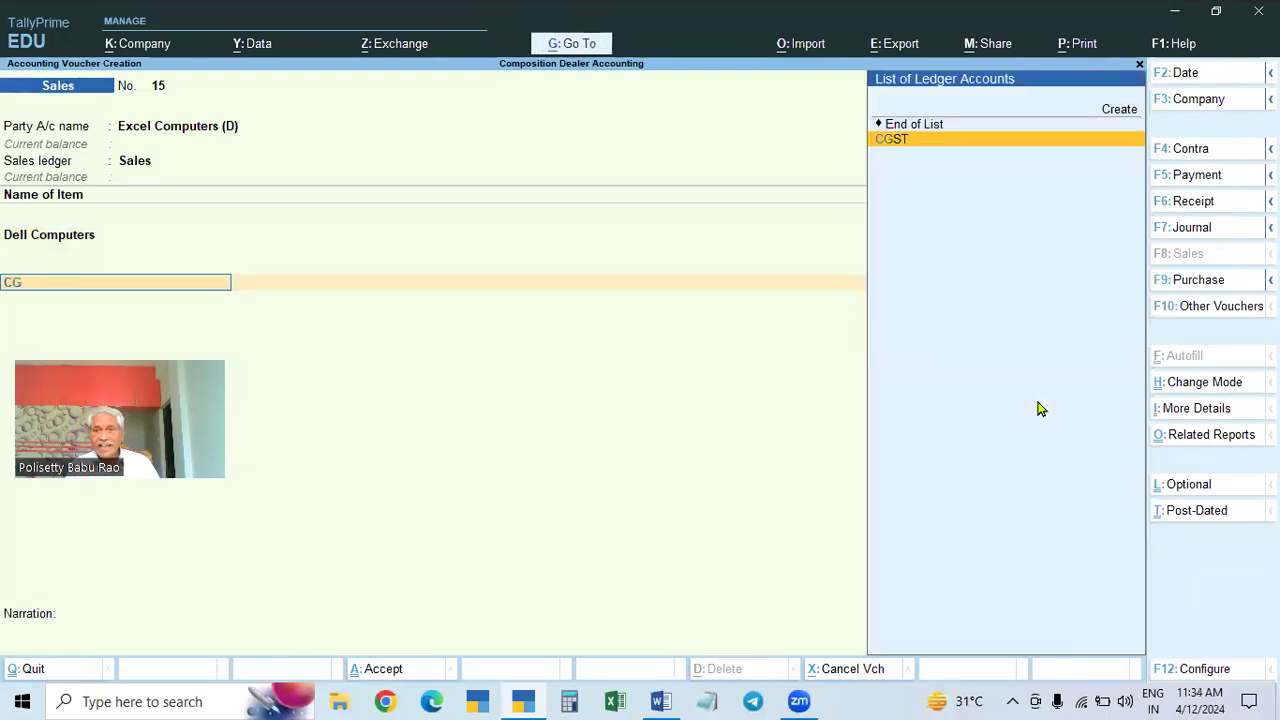
key("Return")
key("BackSpace")
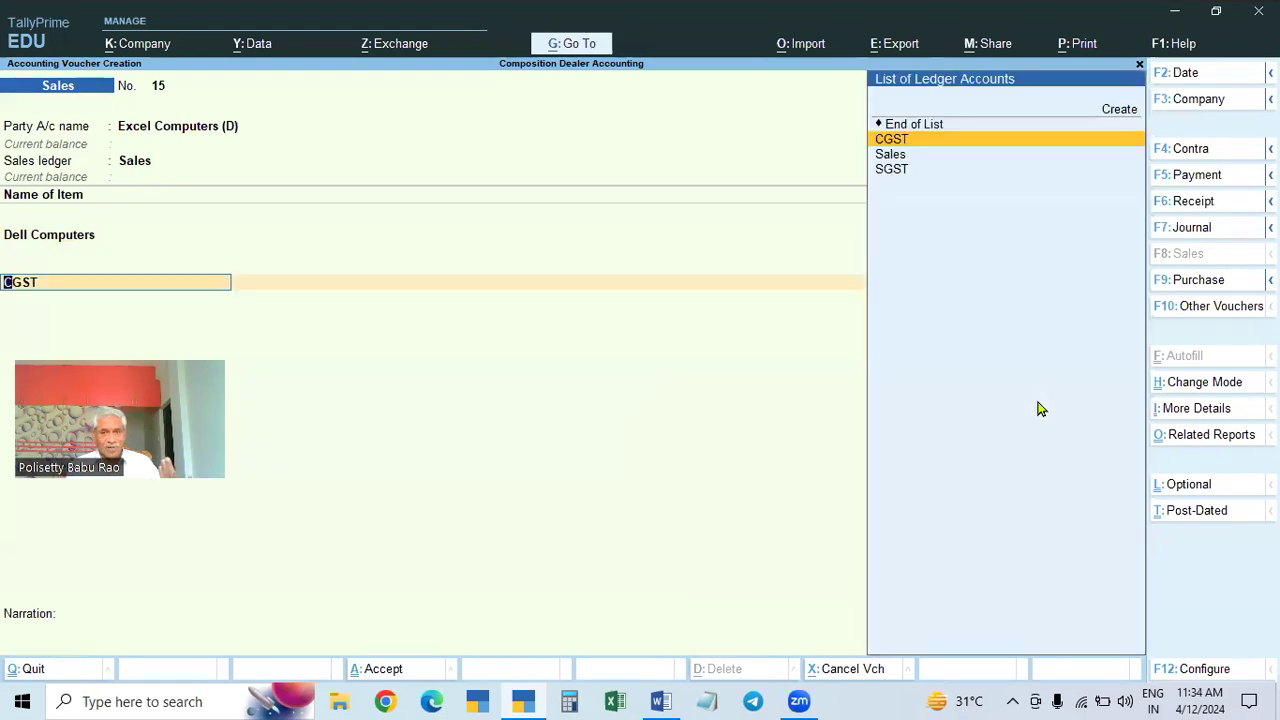
Step: End the ledger list without any tax ledger and save the Excel Computers (D) sales voucher with a blank narration
key("Up")
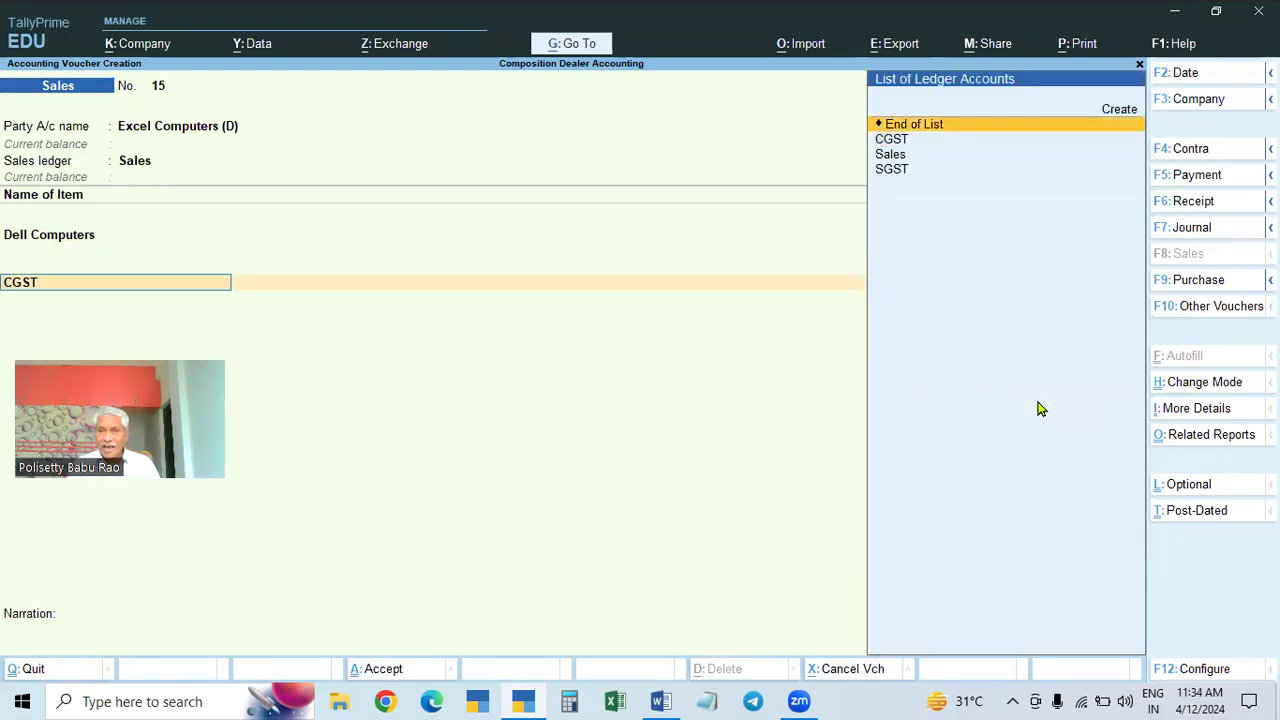
key("Return")
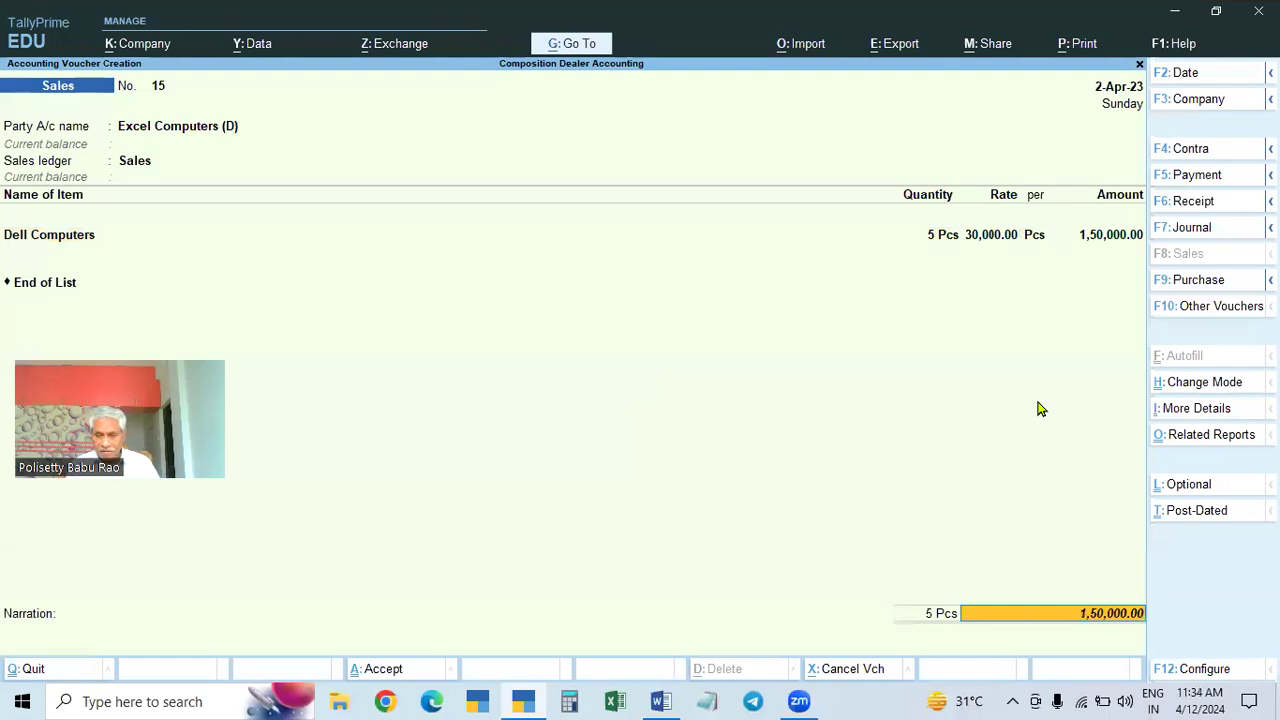
key("Return")
key("Return")
key("Return")
key("Return")
key("Return")
key("Return")
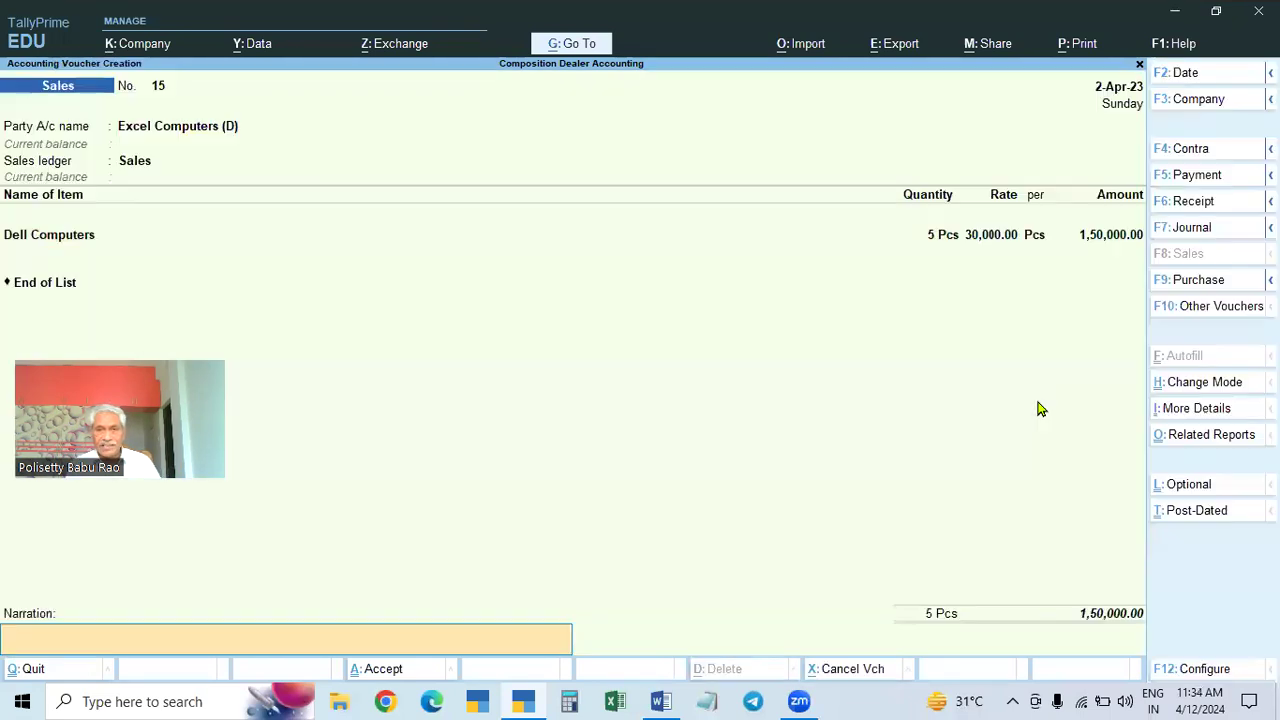
key("Return")
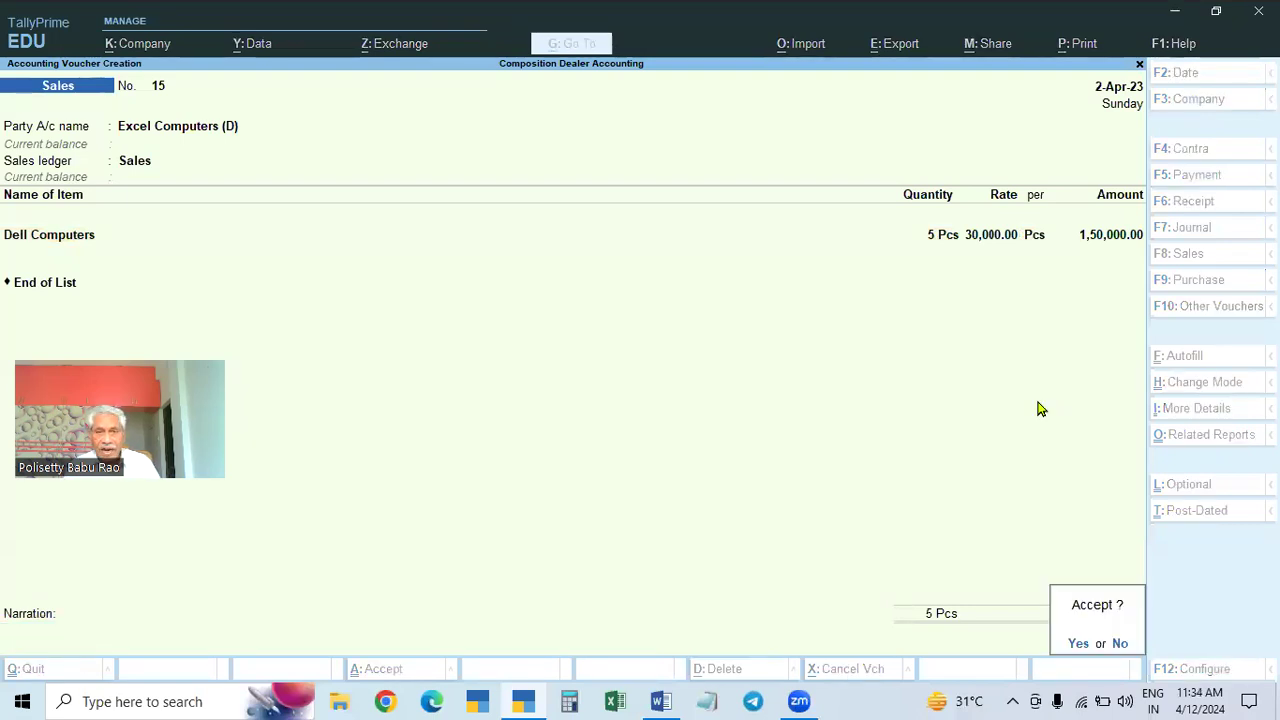
key("Return")
Step: Set Indian Enterprises (D) as the party of the new sales voucher
key("Down")
key("Down")
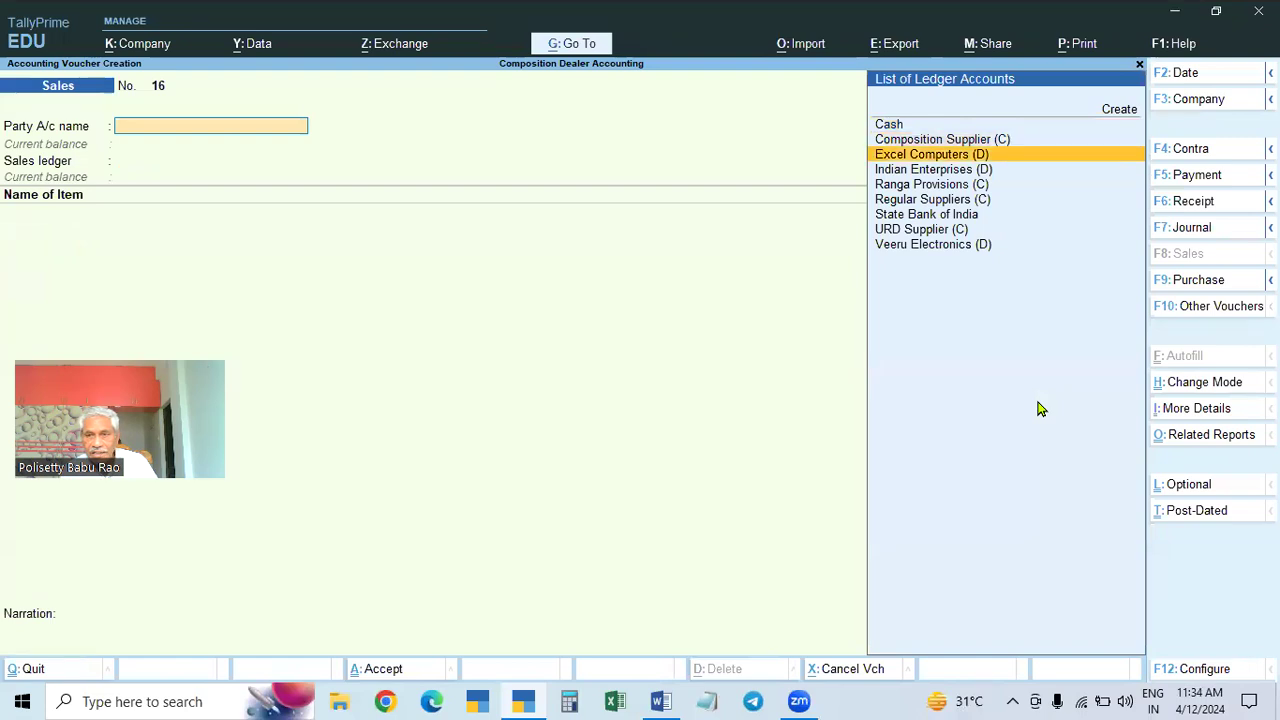
key("Down")
key("Down")
key("Down")
key("Down")
key("Down")
key("Down")
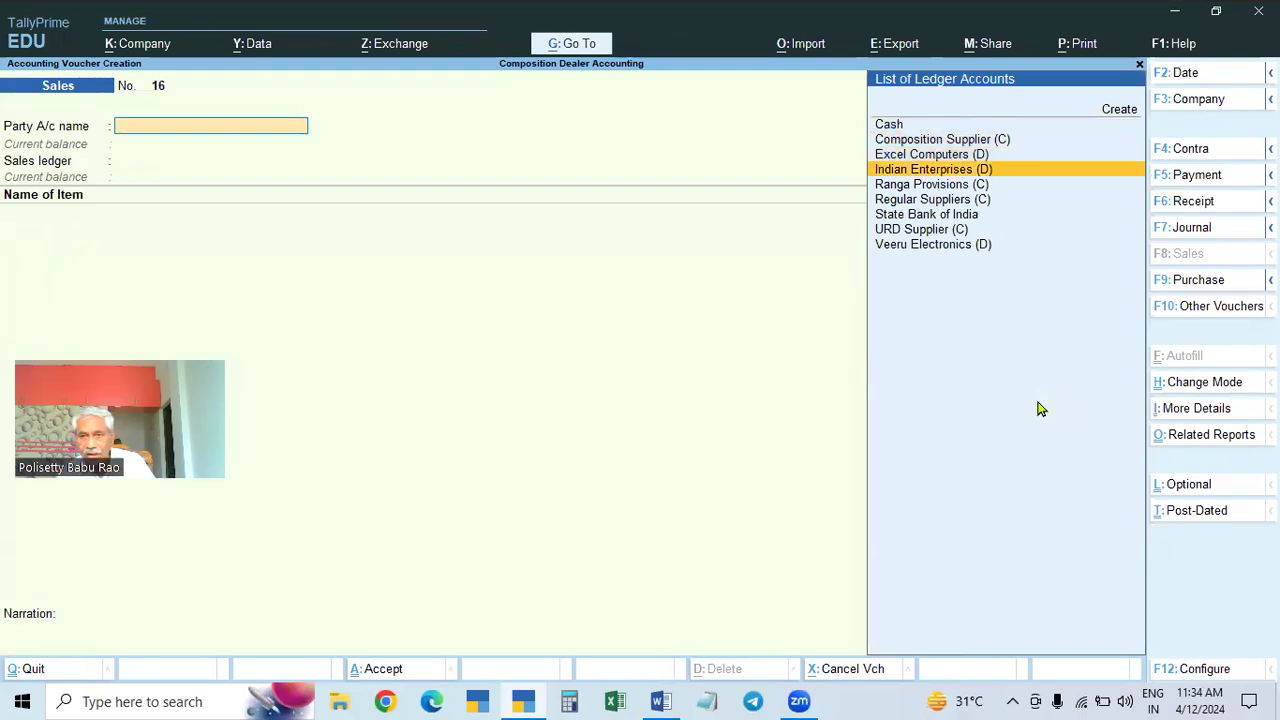
key("Up")
key("Up")
key("Up")
key("Up")
key("Up")
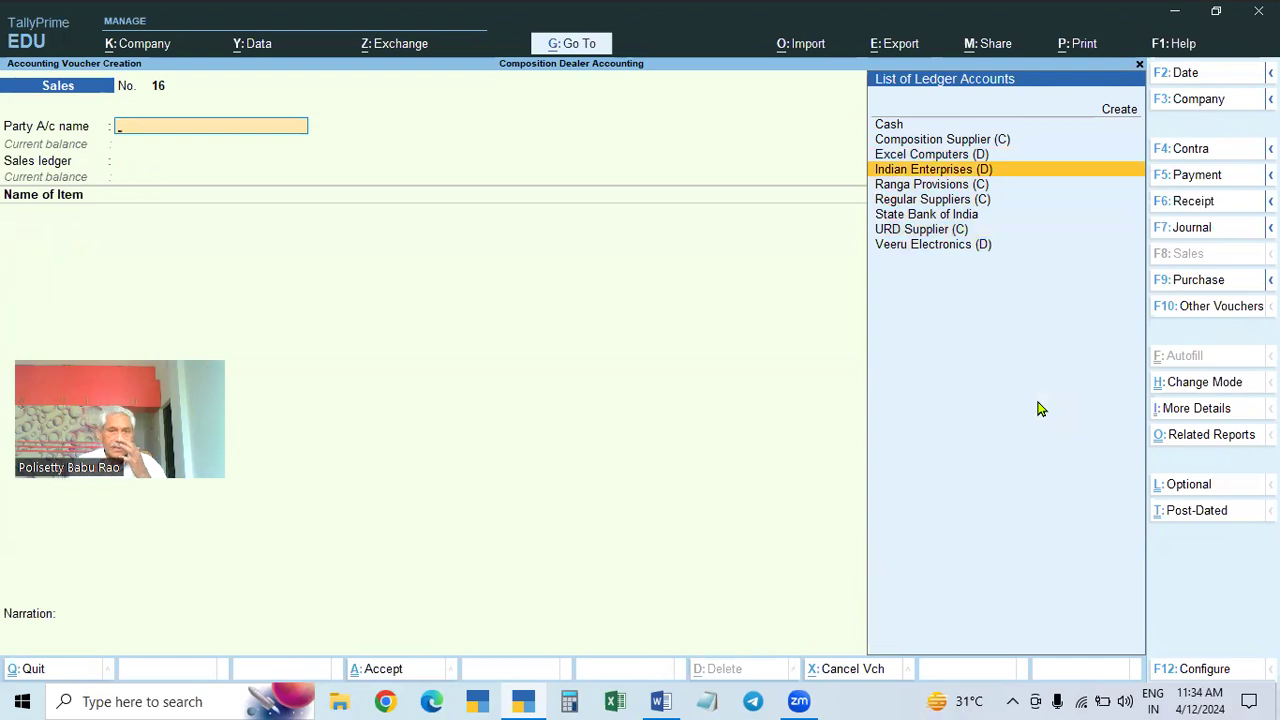
key("Return")
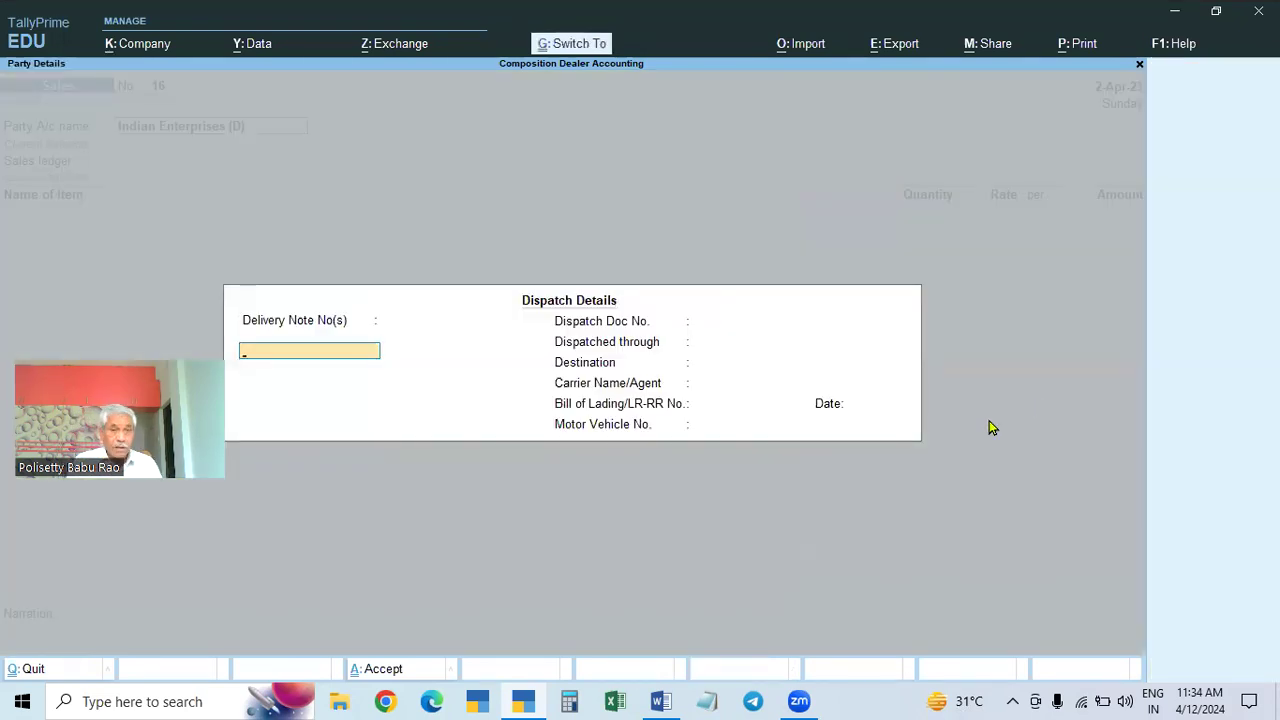
Step: Accept the blank dispatch details and the Indian Enterprises (D) party details, and choose the Sales ledger
key("ctrl+a")
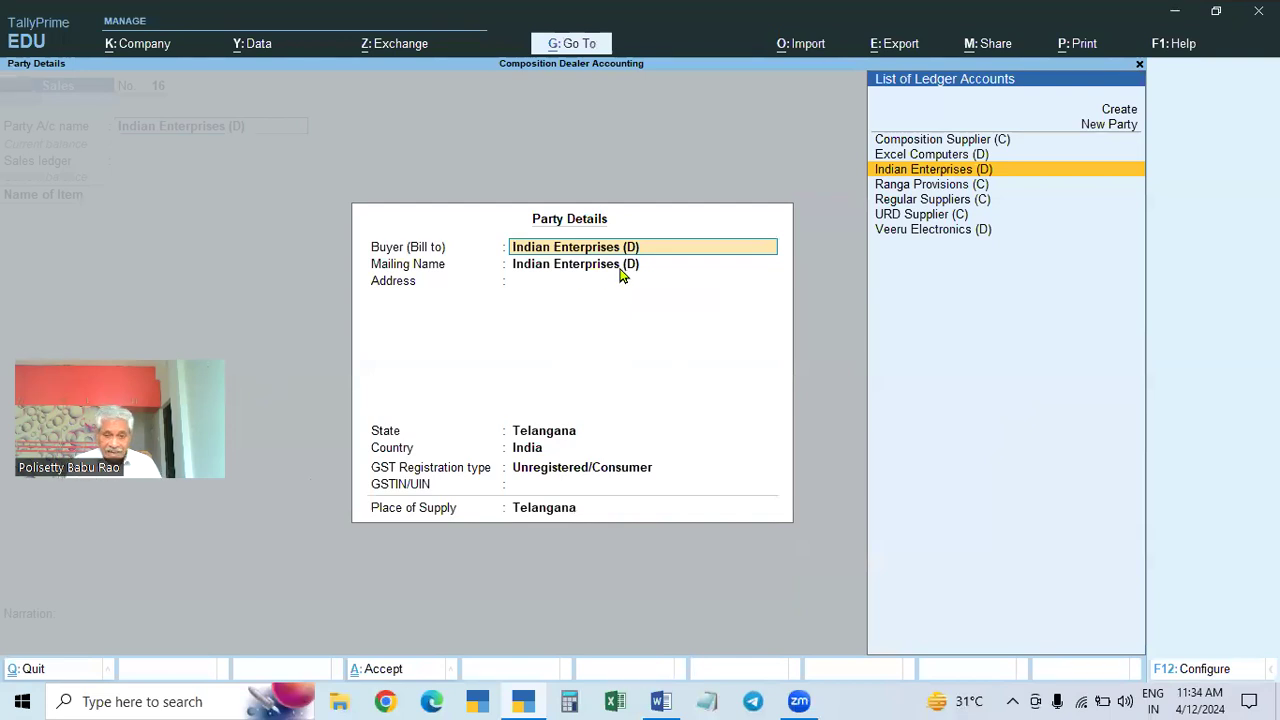
key("ctrl+a")
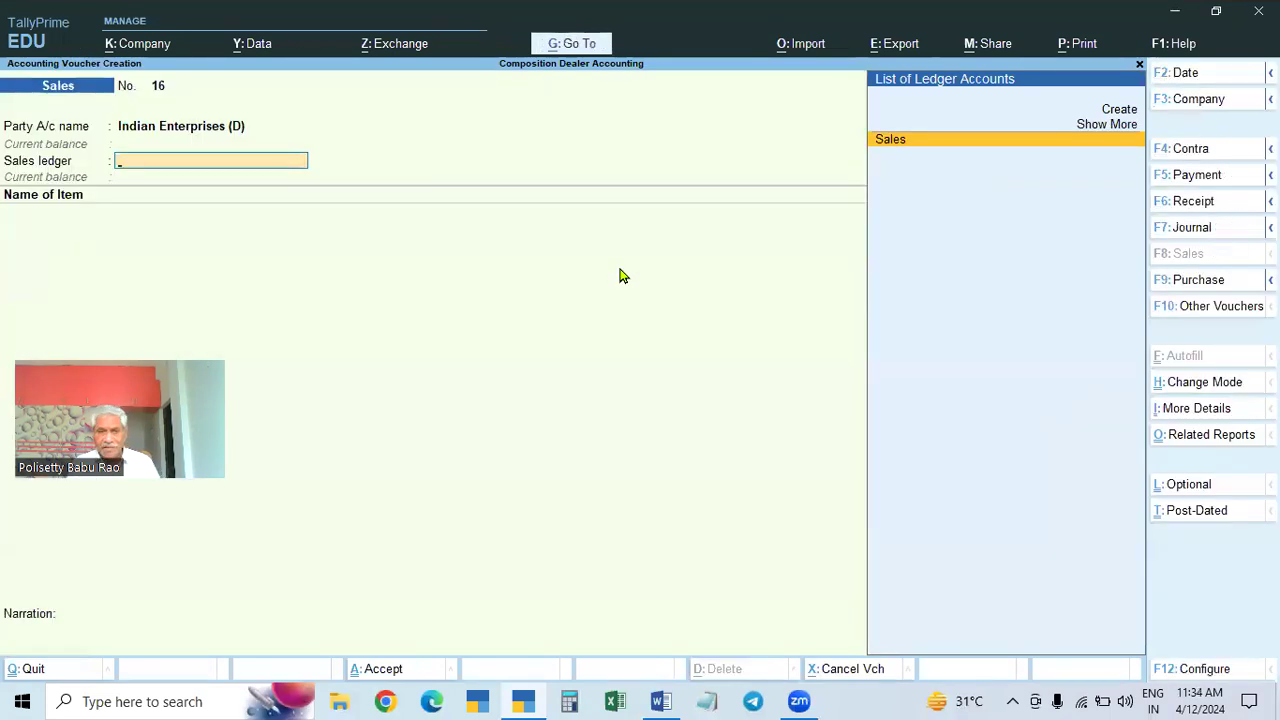
key("Return")
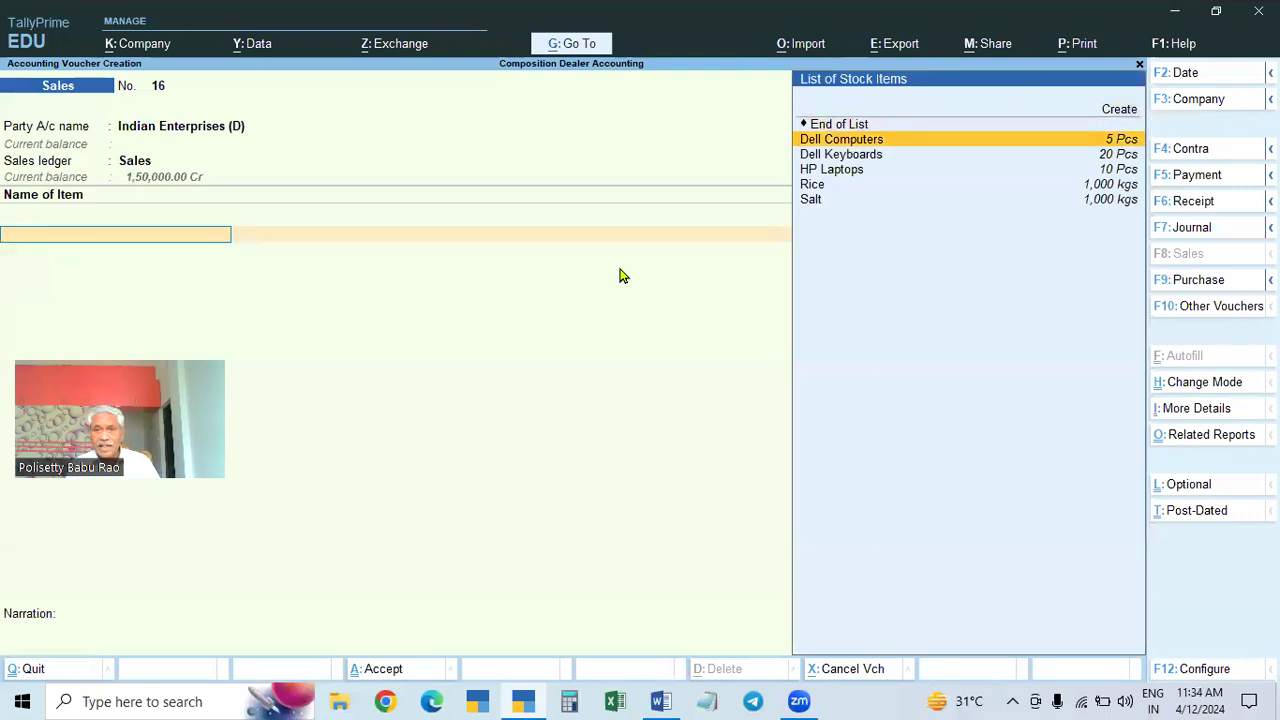
Step: Add 15 Pcs of Dell Keyboards to the sales voucher and check the item's purchase rate in Stock Query
key("Down")
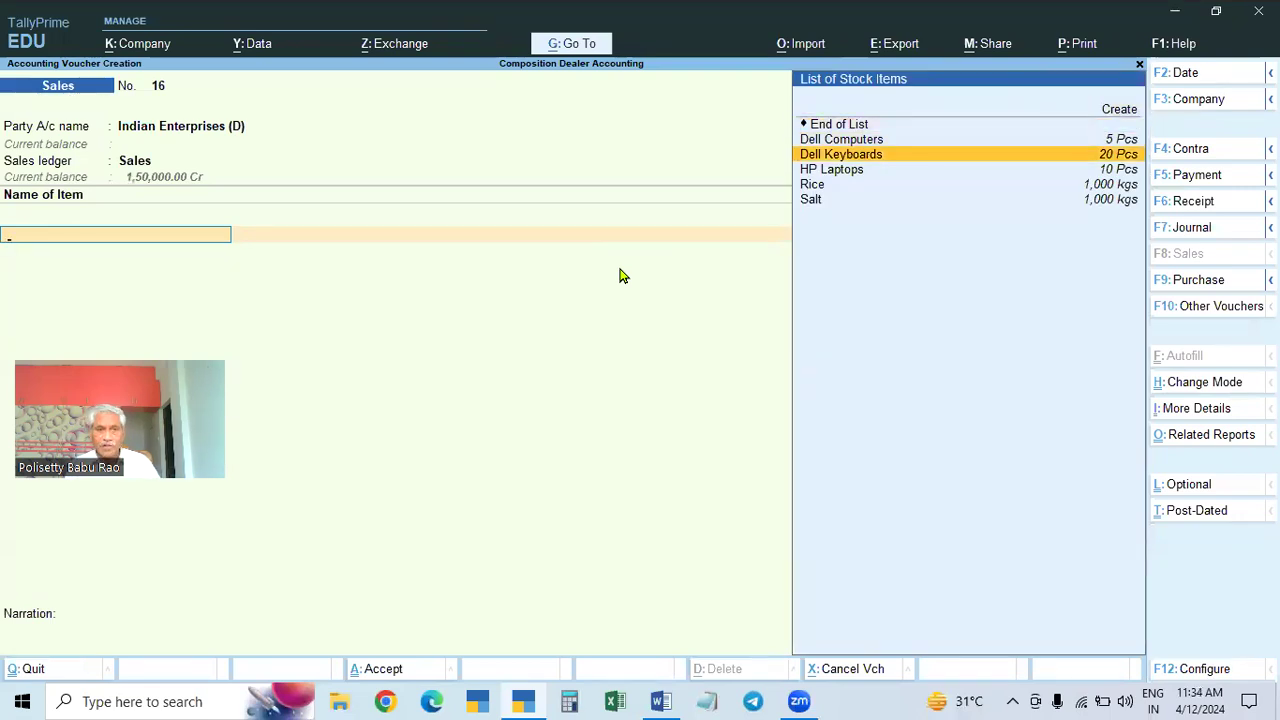
key("Return")
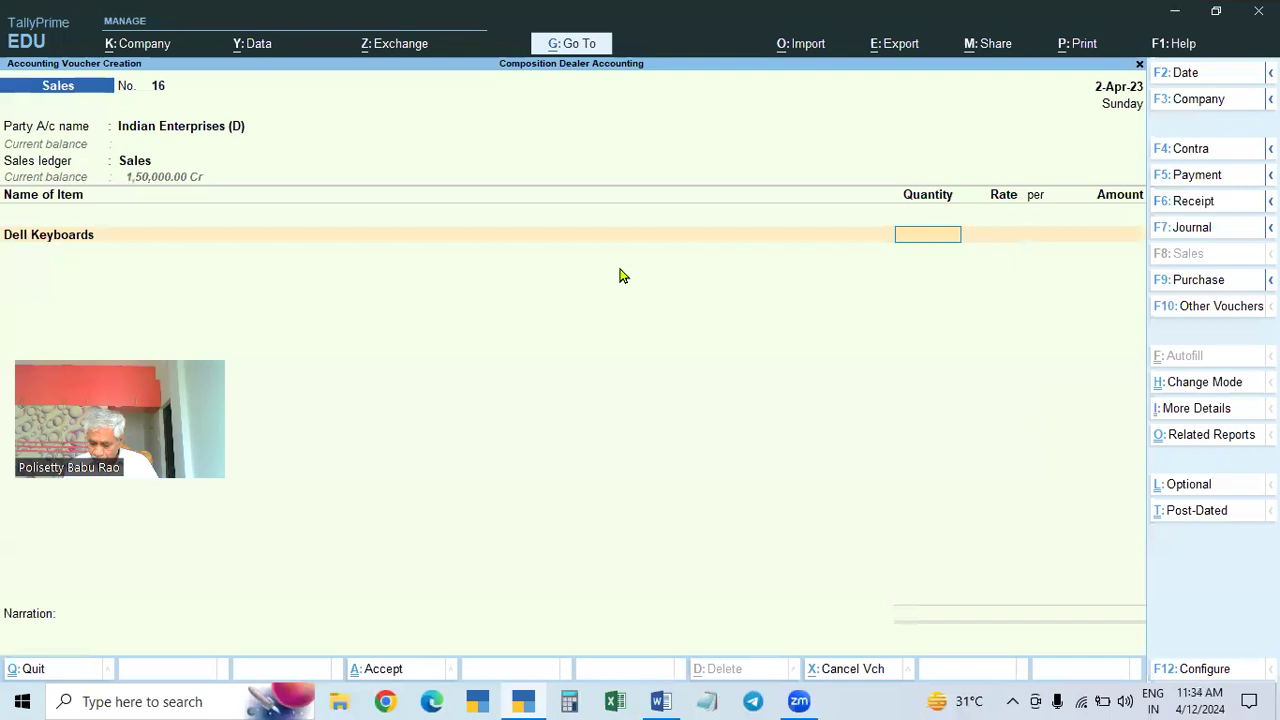
type("20")
key("BackSpace")
key("BackSpace")
type("15")
key("Return")
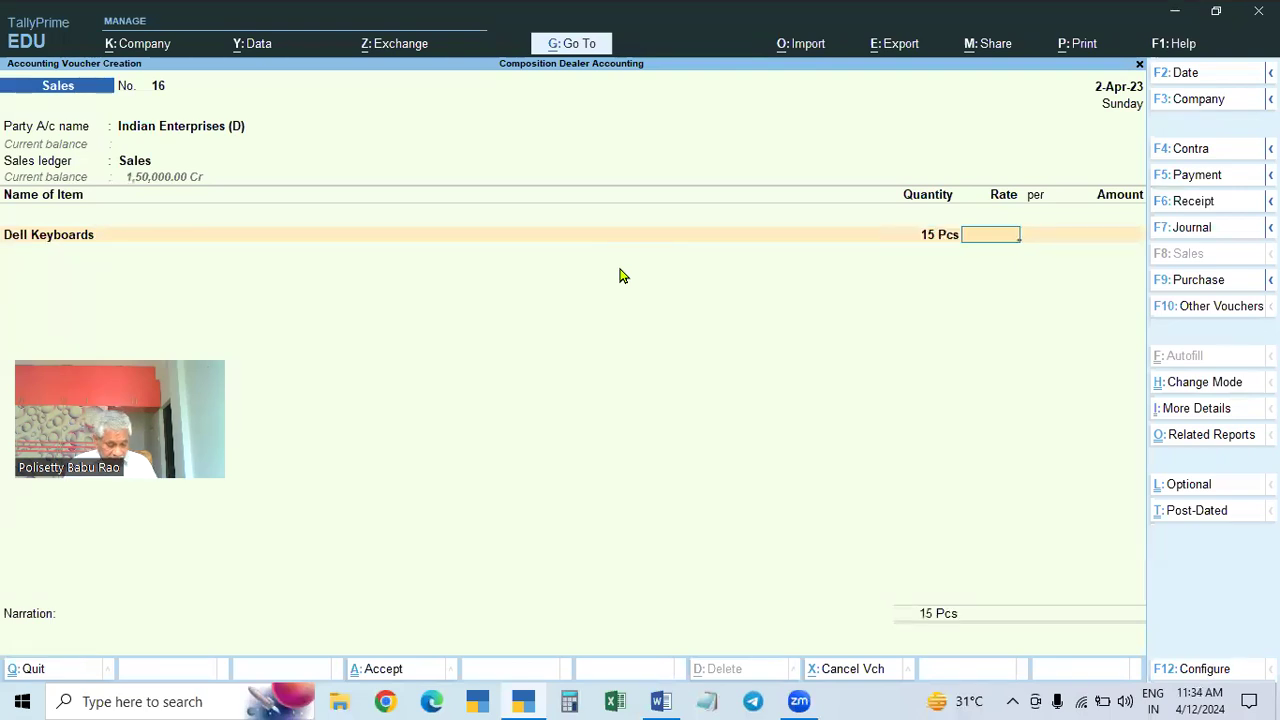
key("alt+s")
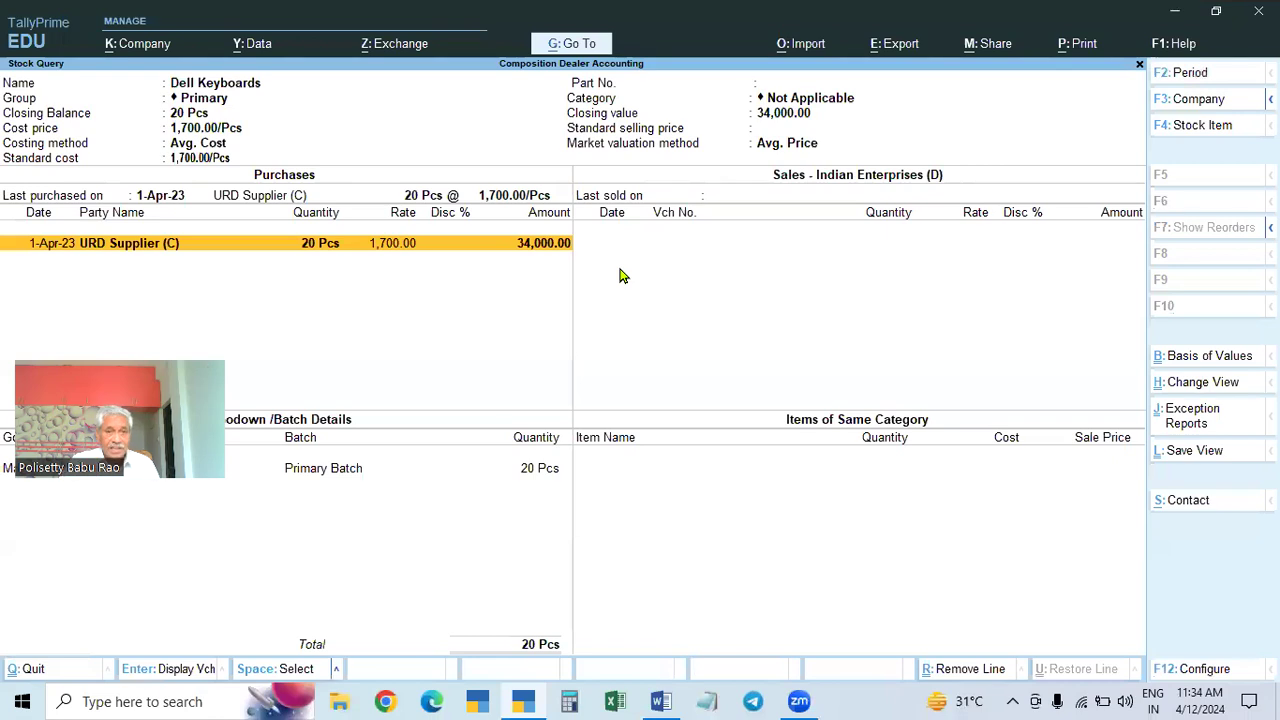
key("Escape")
Step: Set the Dell Keyboards rate to 1,850 per piece and accept the amount and the GST taxability details as per masters
type("1850")
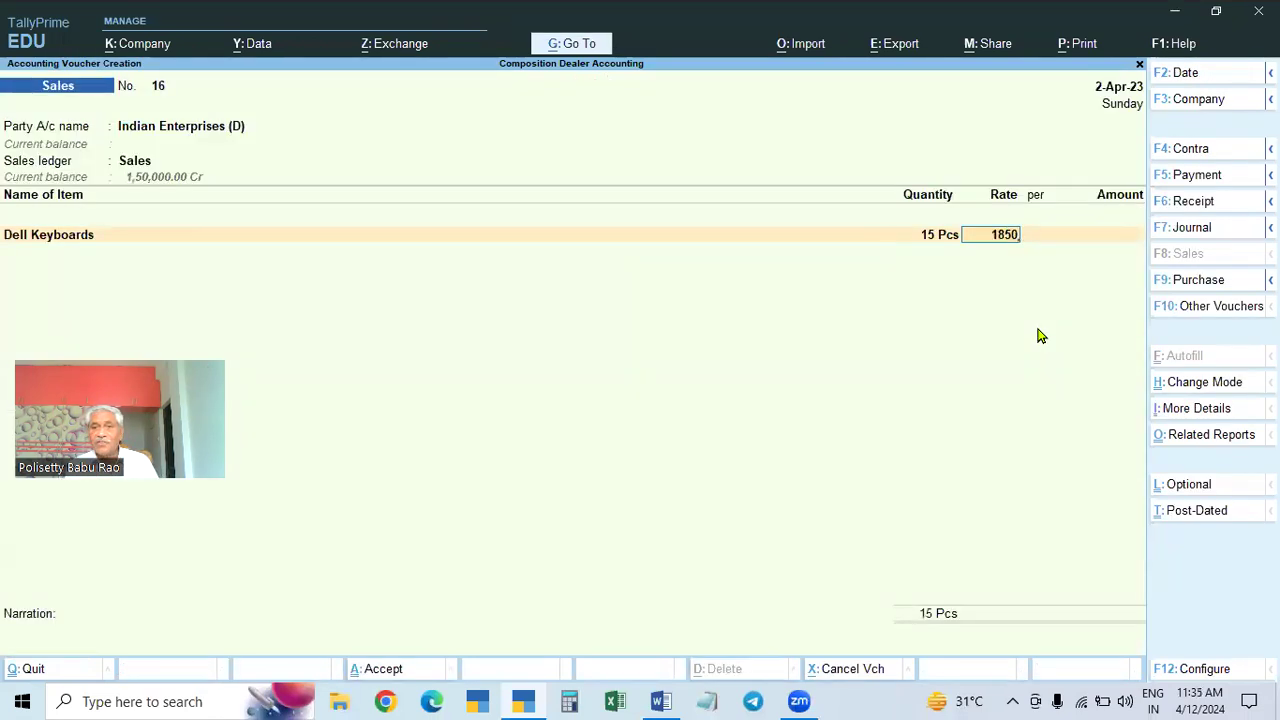
key("Return")
key("Return")
key("Return")
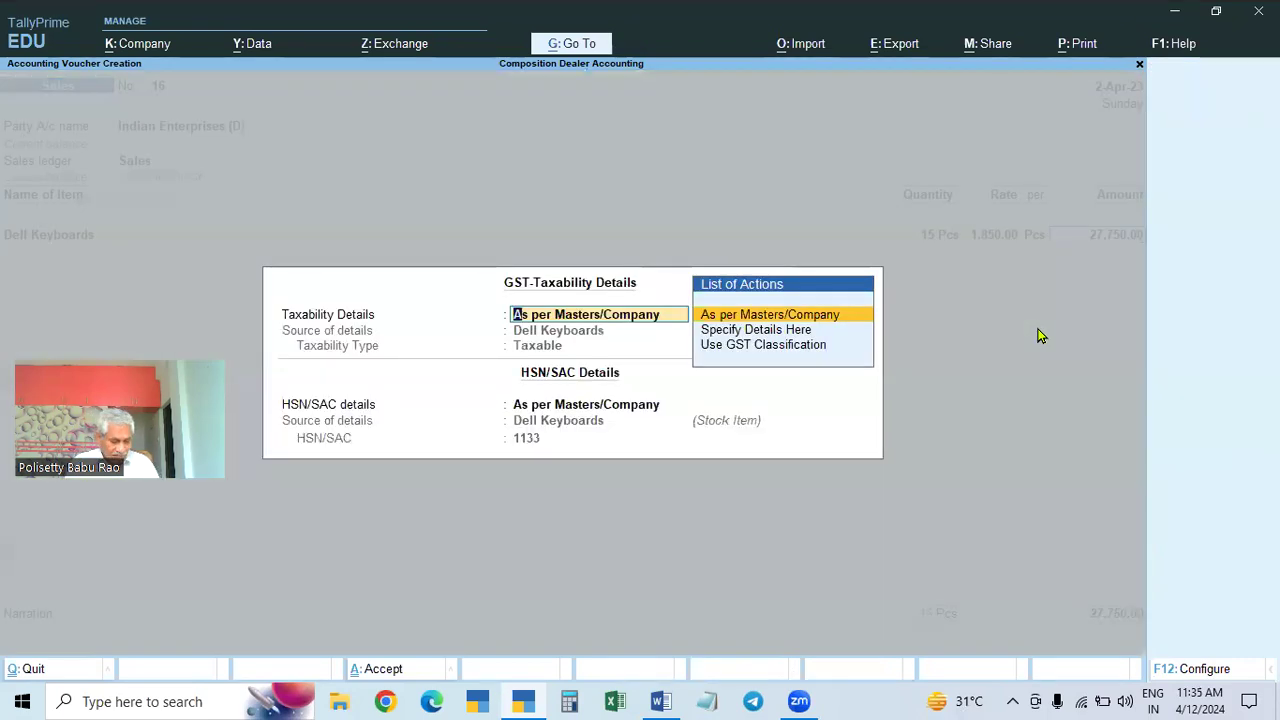
key("ctrl+a")
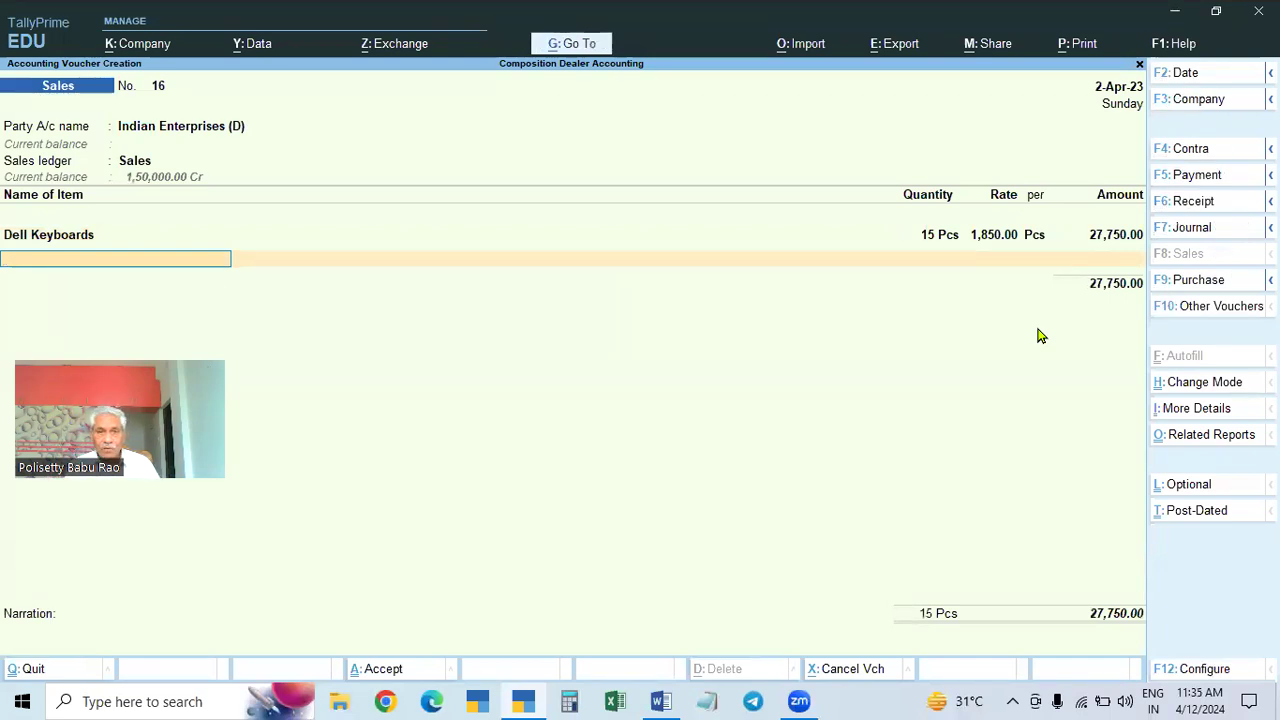
Step: End the item and ledger lists without tax ledgers and save the Indian Enterprises (D) sales voucher with a blank narration
key("Return")
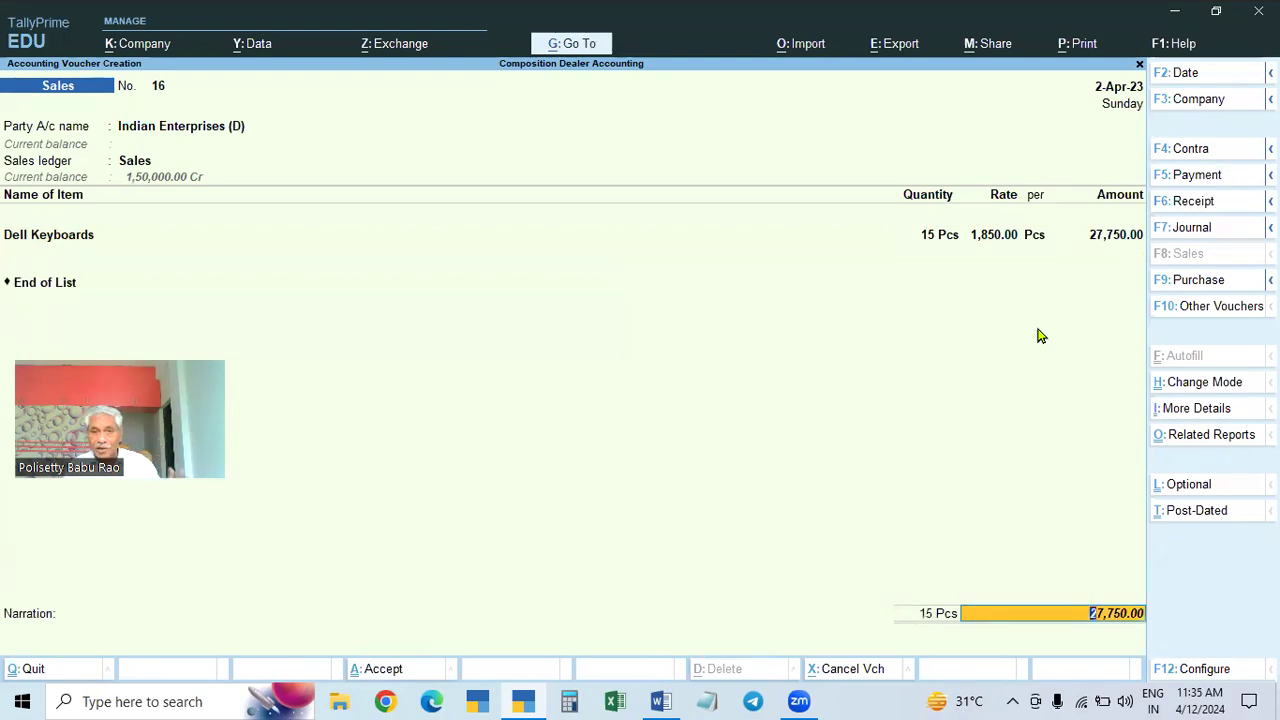
key("Return")
key("Return")
key("Return")
key("Return")
key("Return")
key("Return")
key("Return")
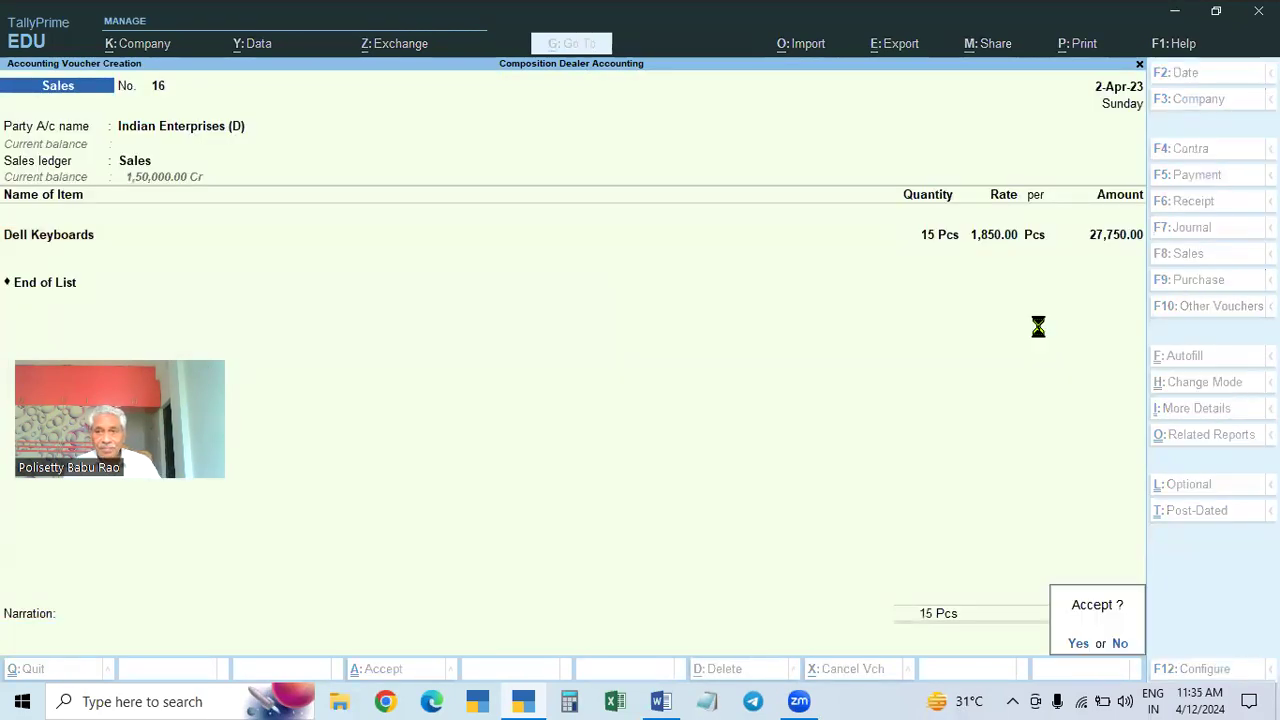
key("Return")
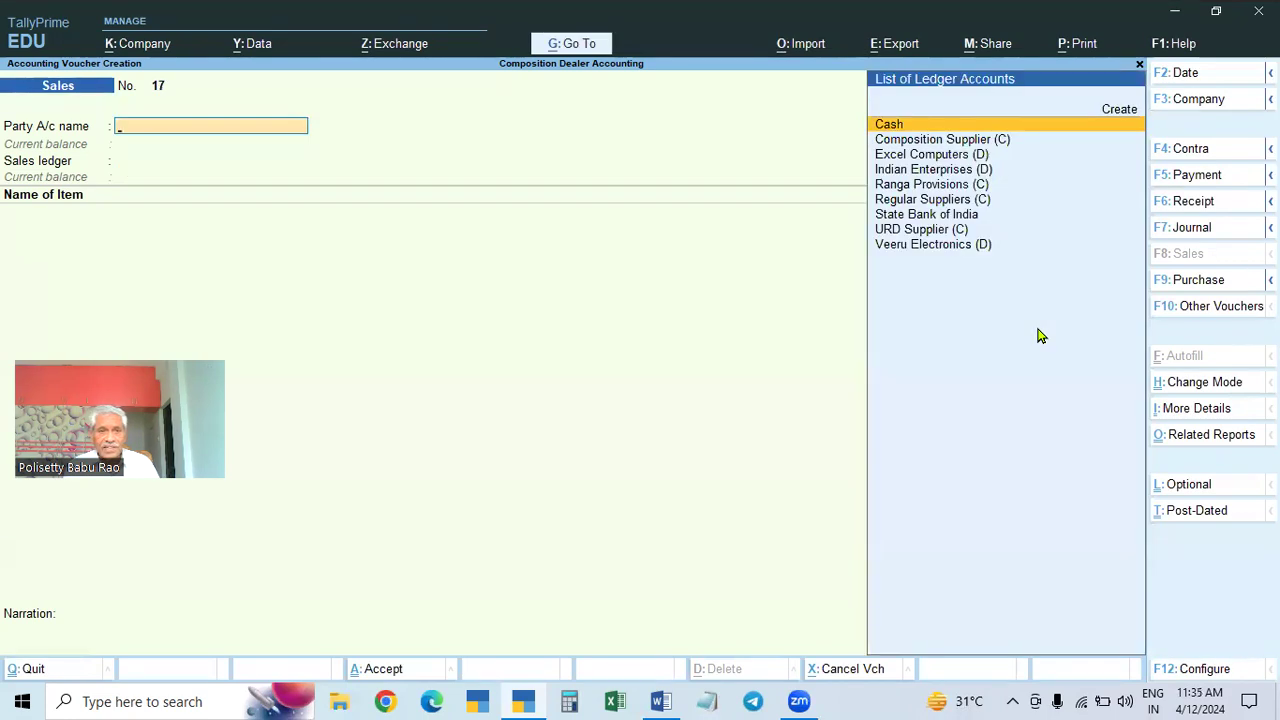
Step: Start a sales voucher for Veeru Electronics (D) with the Sales ledger, accepting the dispatch details and the party details
key("Down")
key("Down")
key("Down")
key("Down")
key("Down")
key("Down")
key("Down")
key("Down")
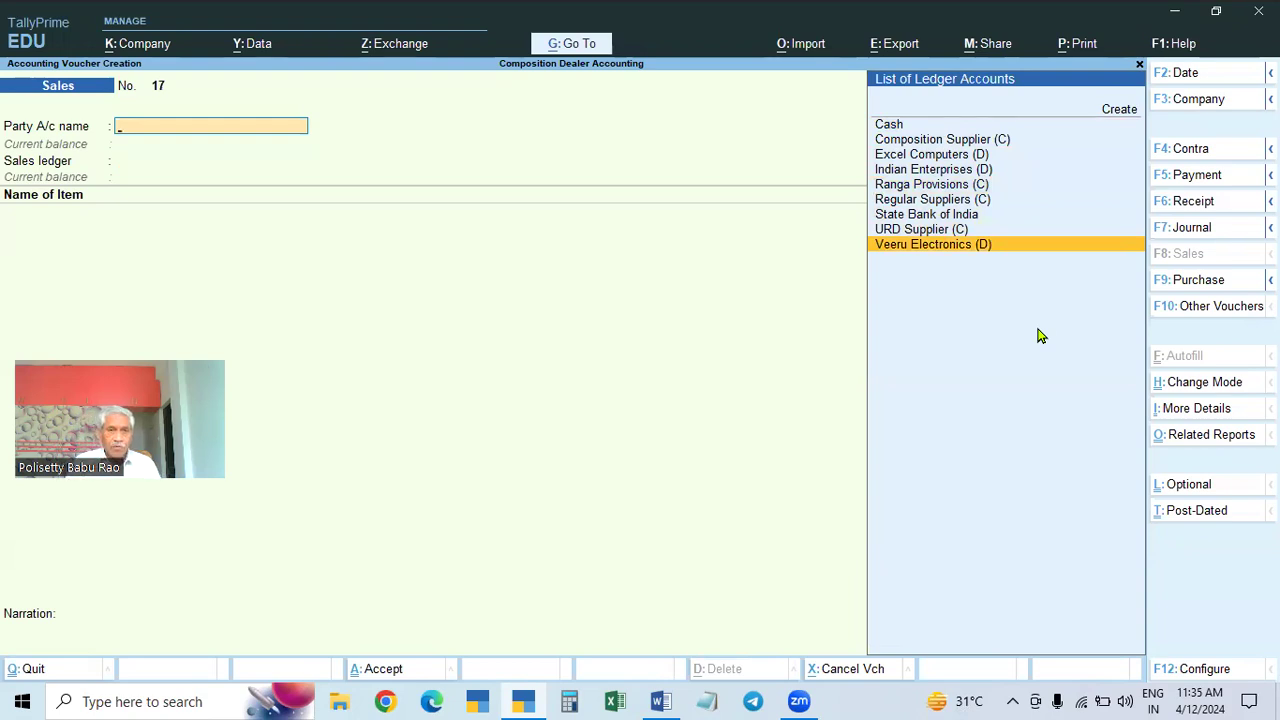
key("Return")
key("Return")
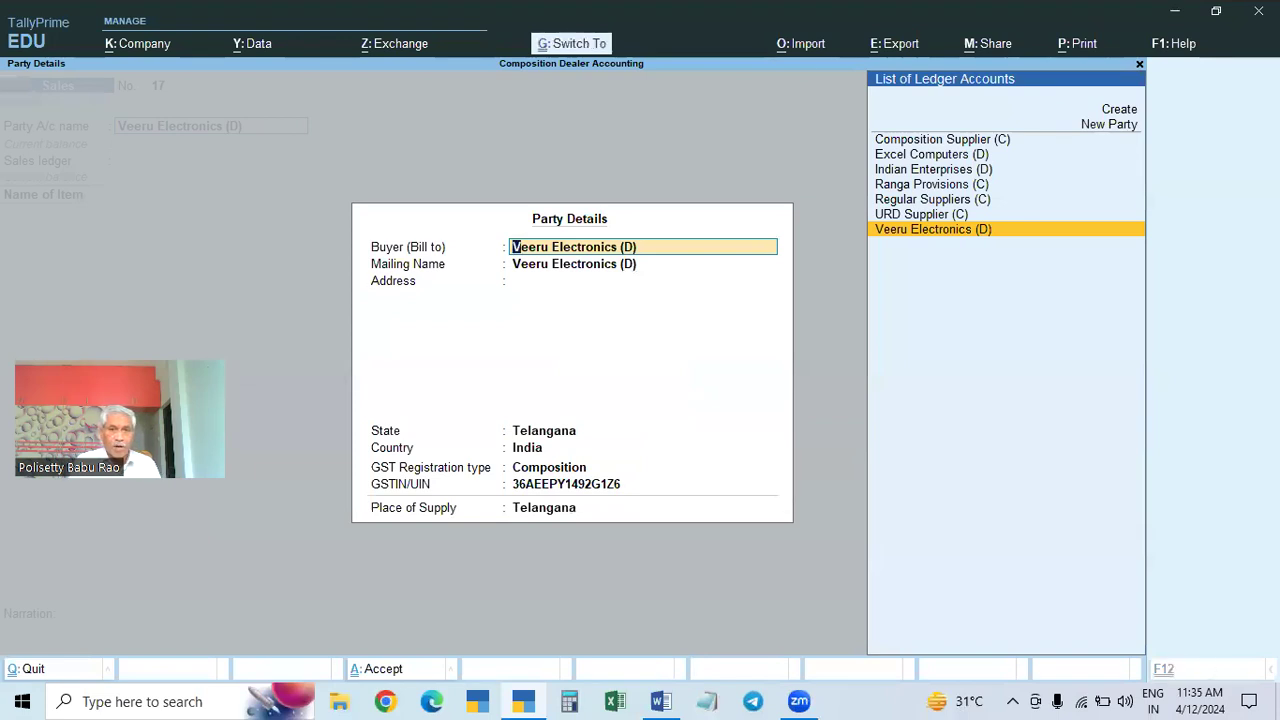
key("ctrl+a")
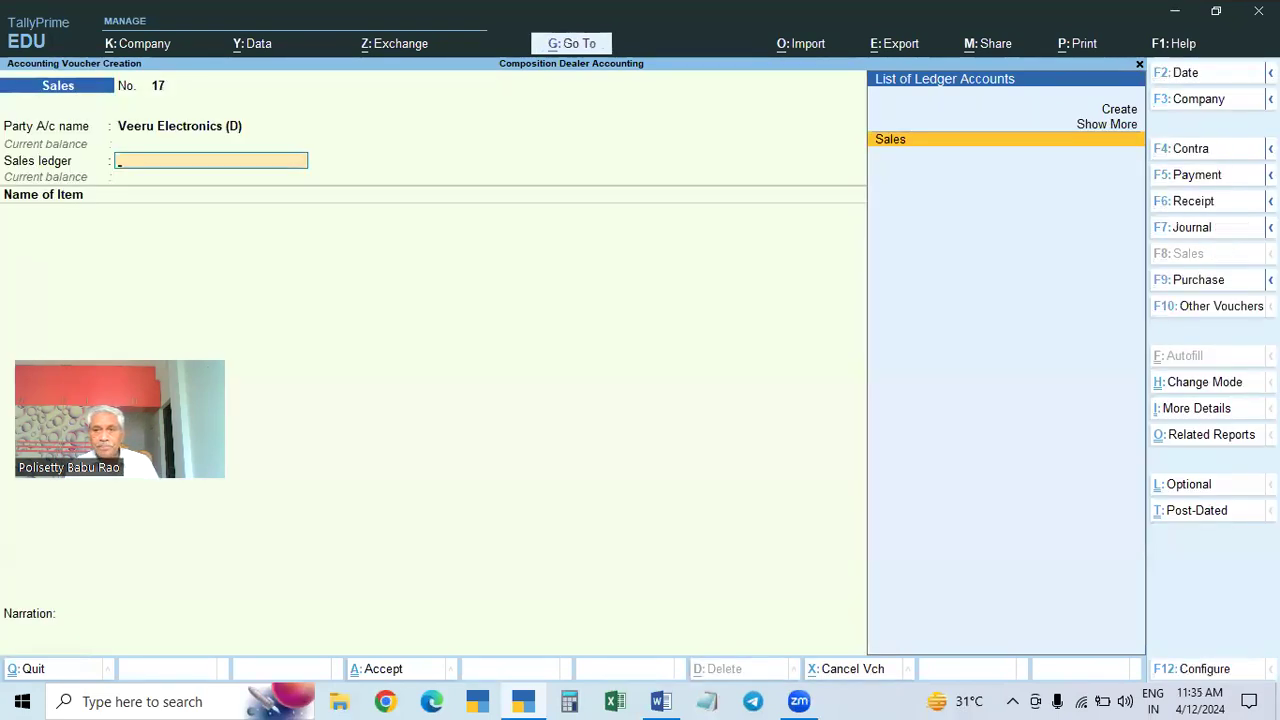
key("Return")
Step: Add 5 Pcs of HP Laptops to the sales voucher and check the item's purchase rate in Stock Query
key("Down")
key("Down")
key("Down")
key("Down")
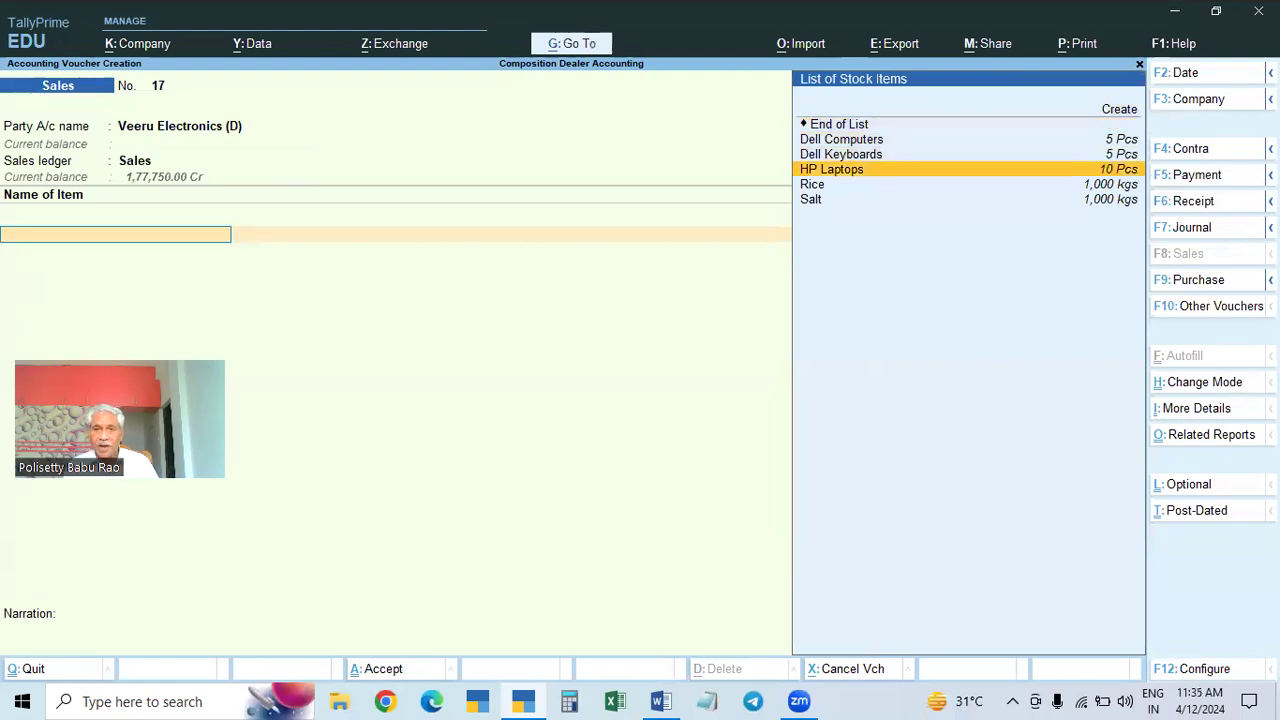
key("Return")
type("5")
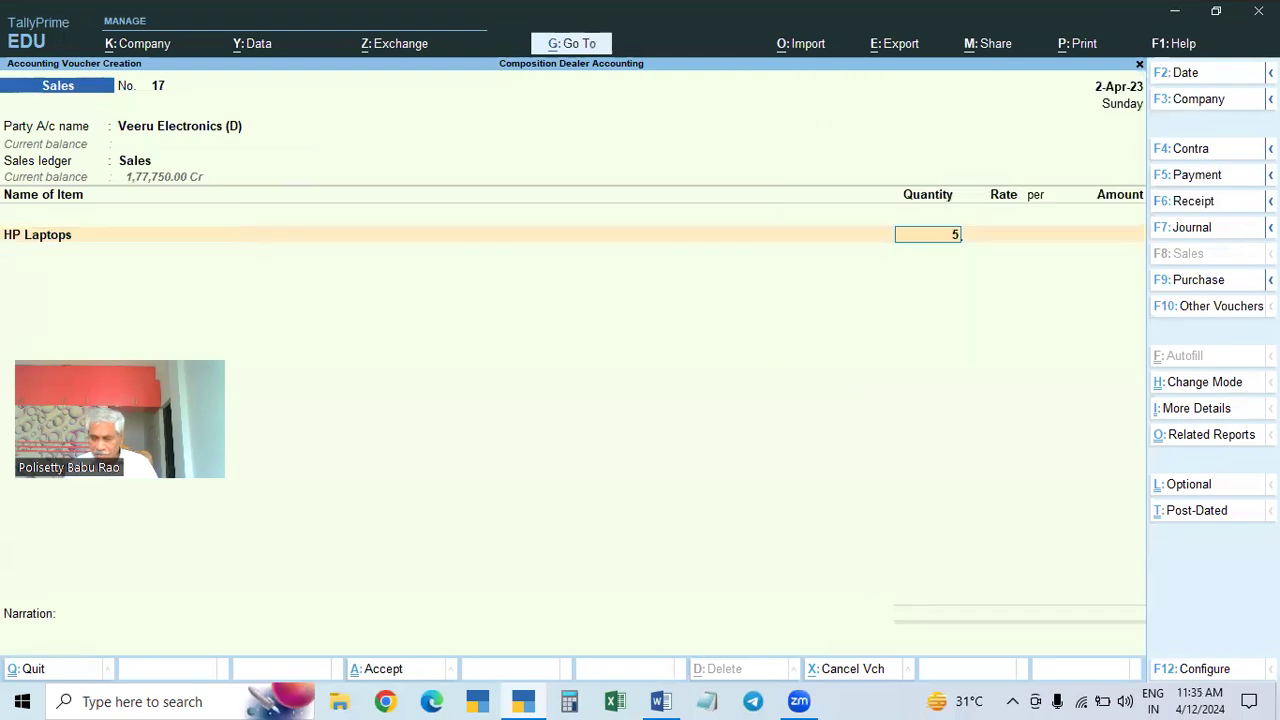
key("Return")
key("alt+s")
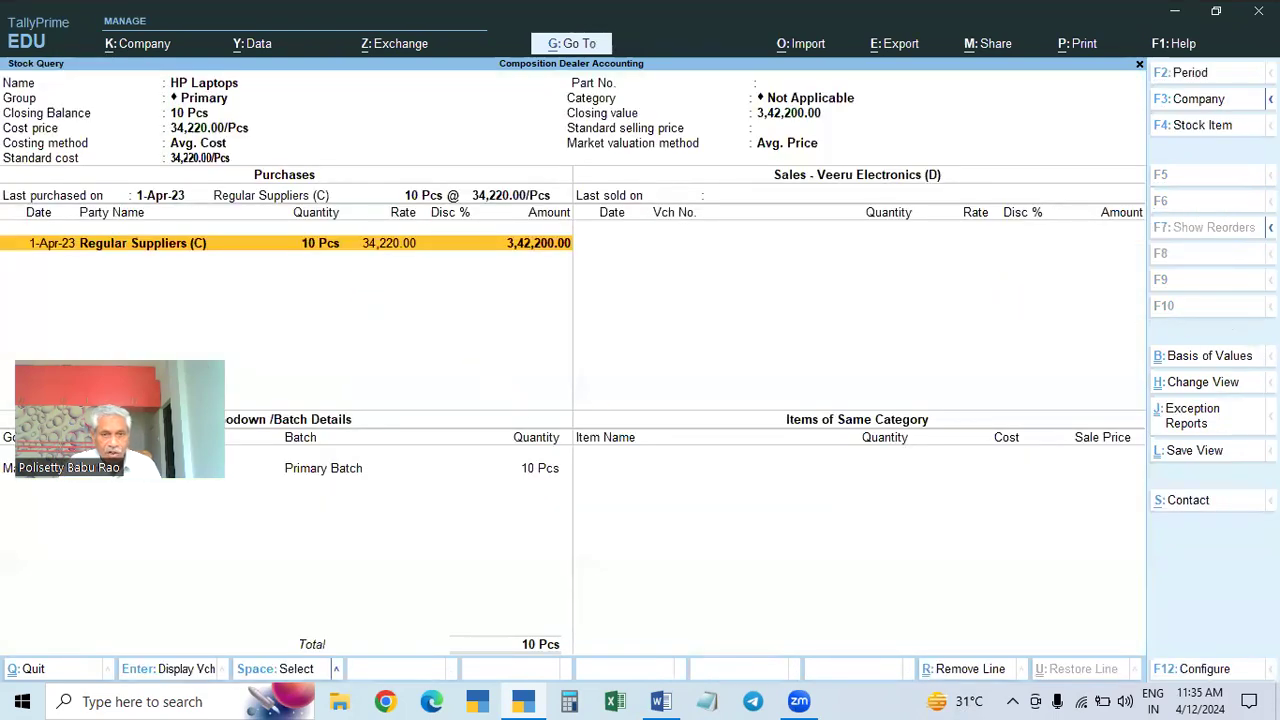
key("Escape")
Step: Set the HP Laptops rate to 36,500 per piece, accept the amount and GST taxability details, and end the item list
type("36500")
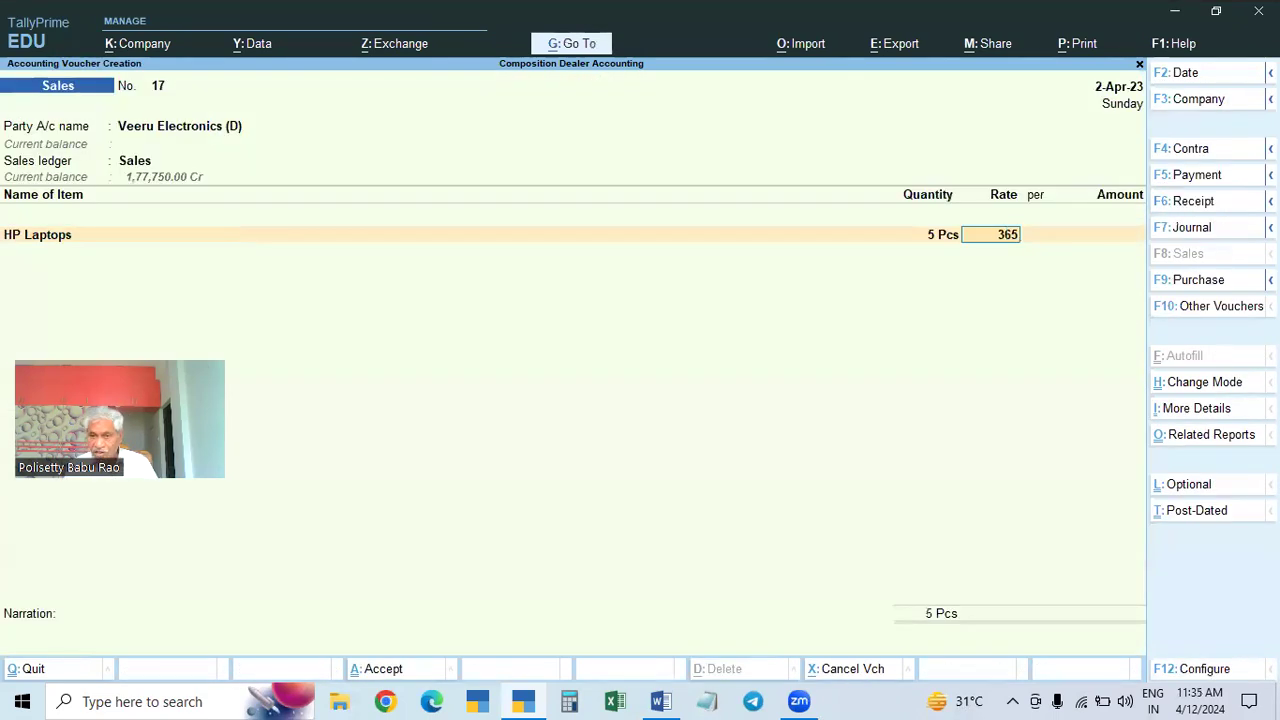
key("Return")
key("Return")
key("Return")
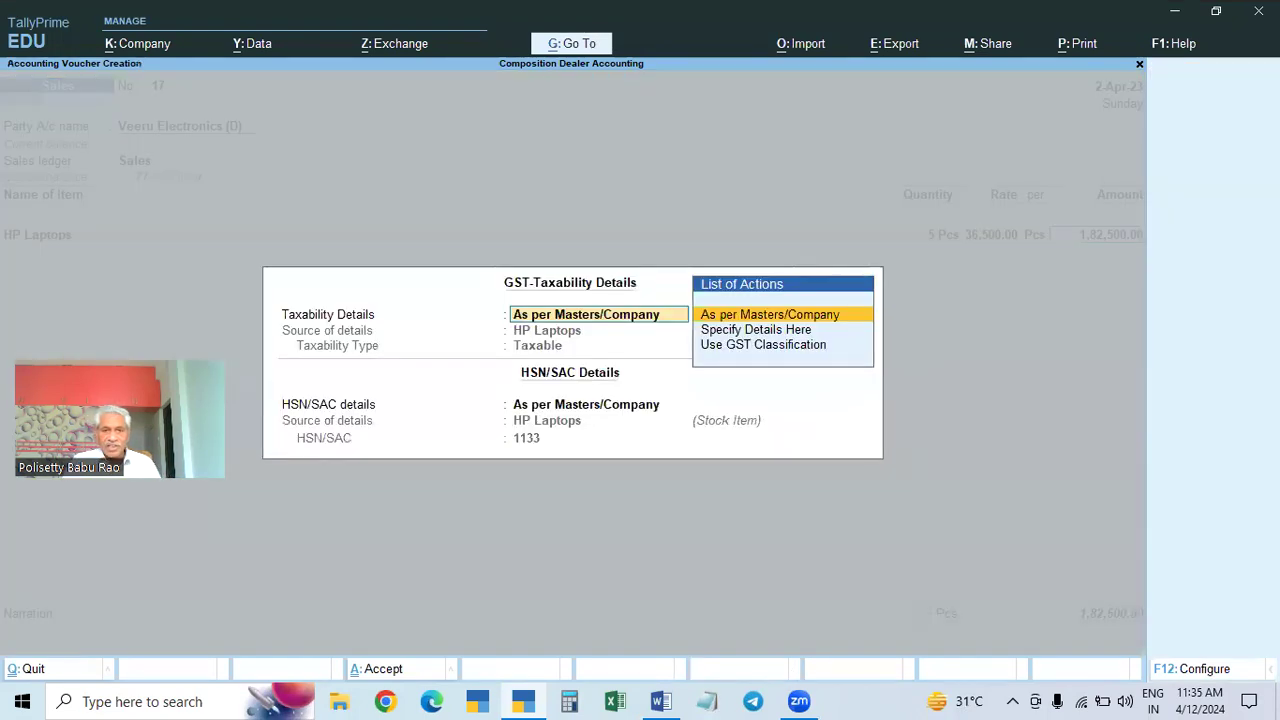
key("ctrl+a")
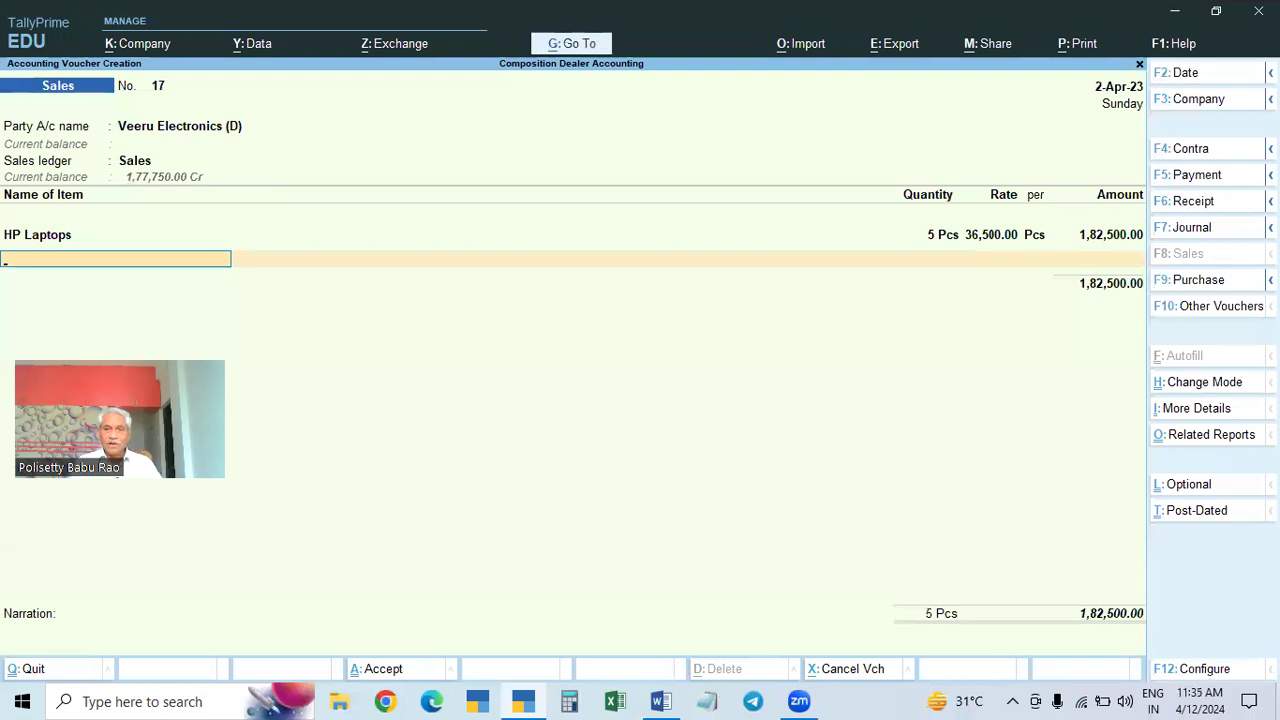
key("Return")
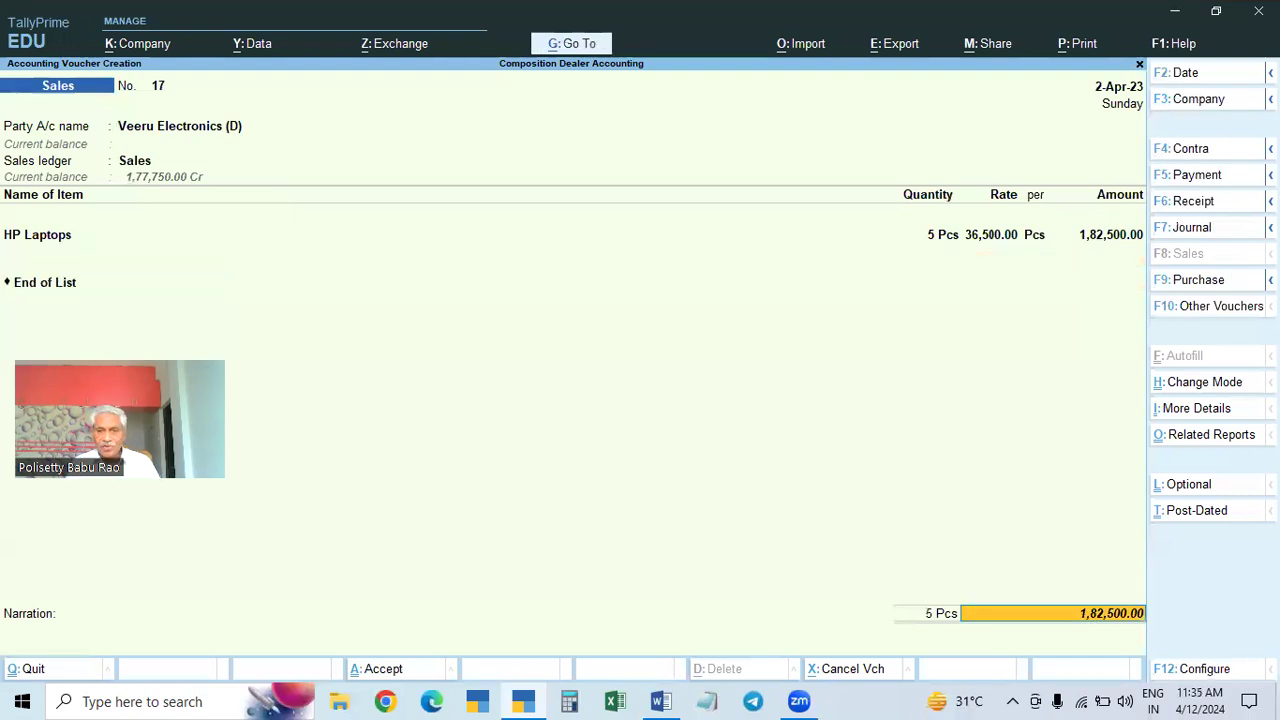
Step: End the ledger list without tax ledgers and save the Veeru Electronics (D) sales voucher with a blank narration
key("Return")
key("Return")
key("Return")
key("Return")
key("Return")
key("Return")
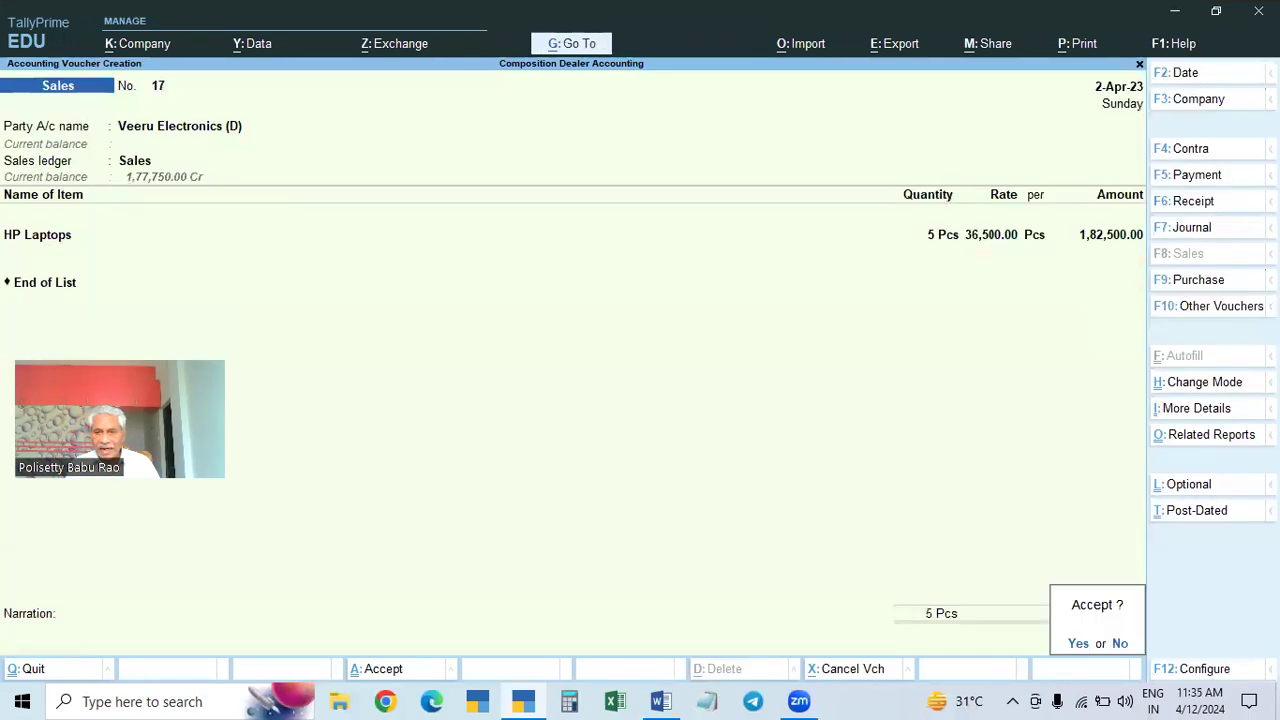
key("Return")
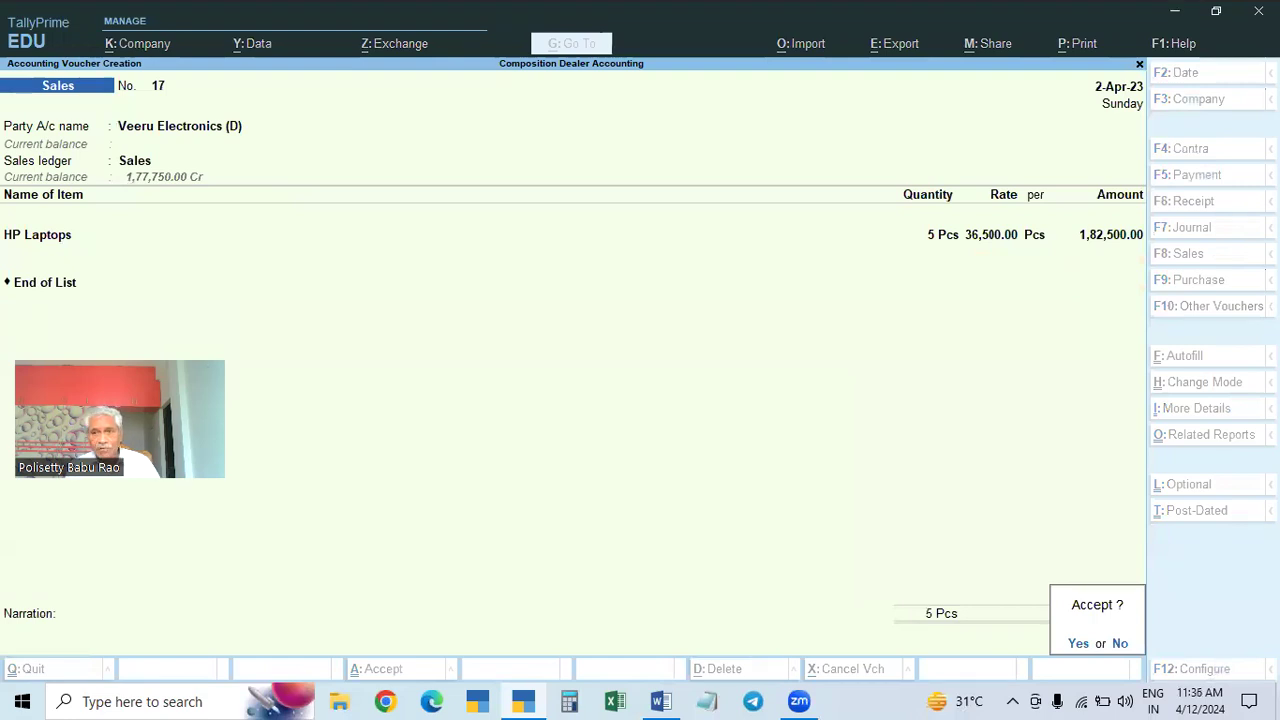
key("Return")
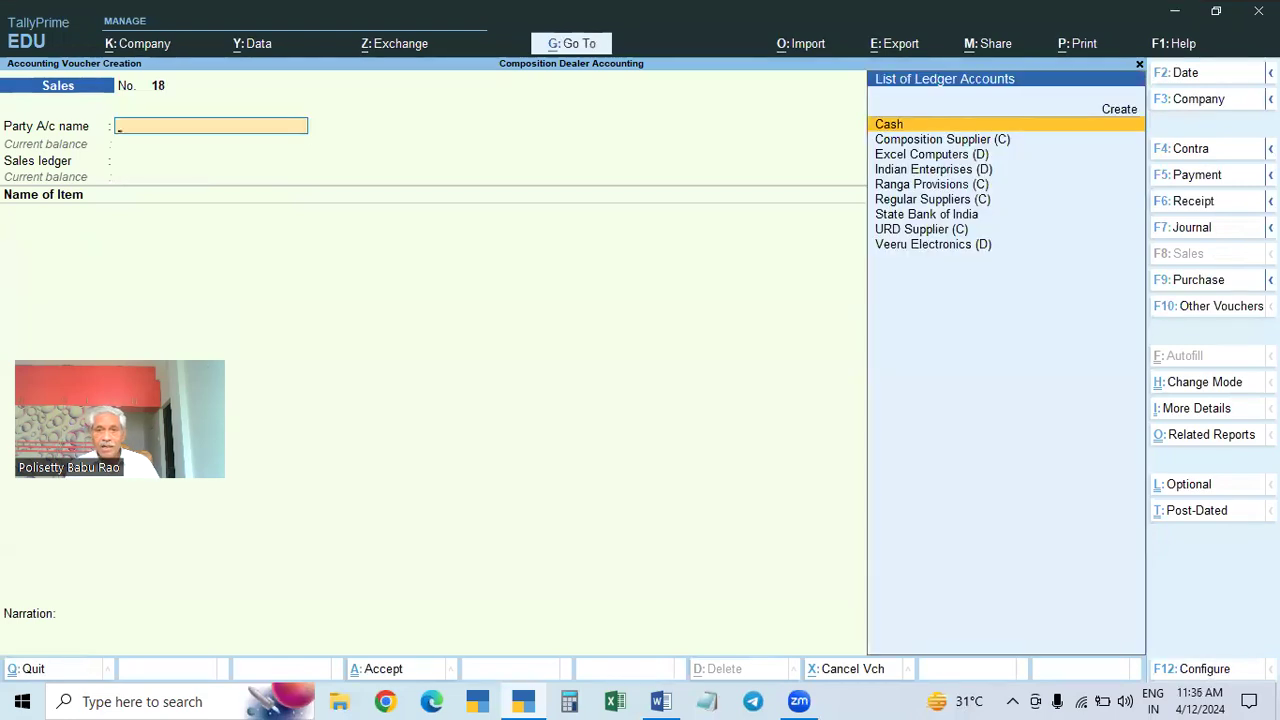
Step: Start another sales voucher for Indian Enterprises (D) with the Sales ledger, accepting the dispatch details and the party details
key("Down")
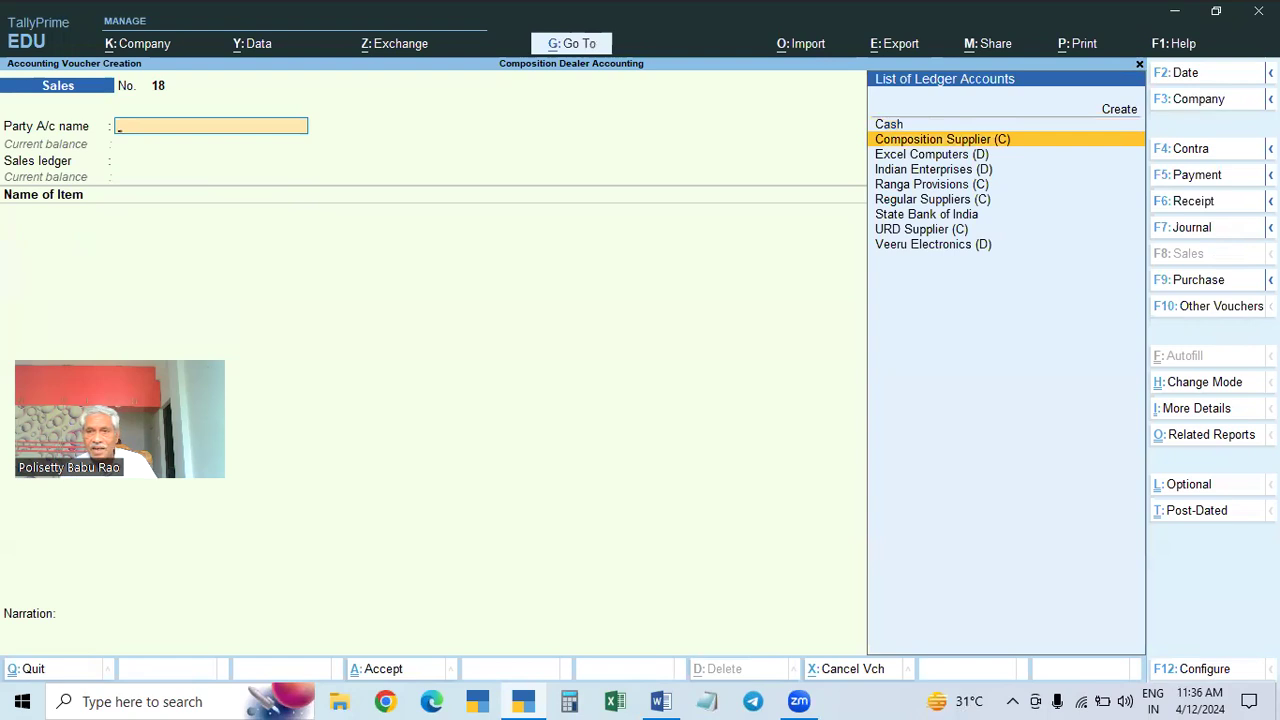
key("Down")
key("Down")
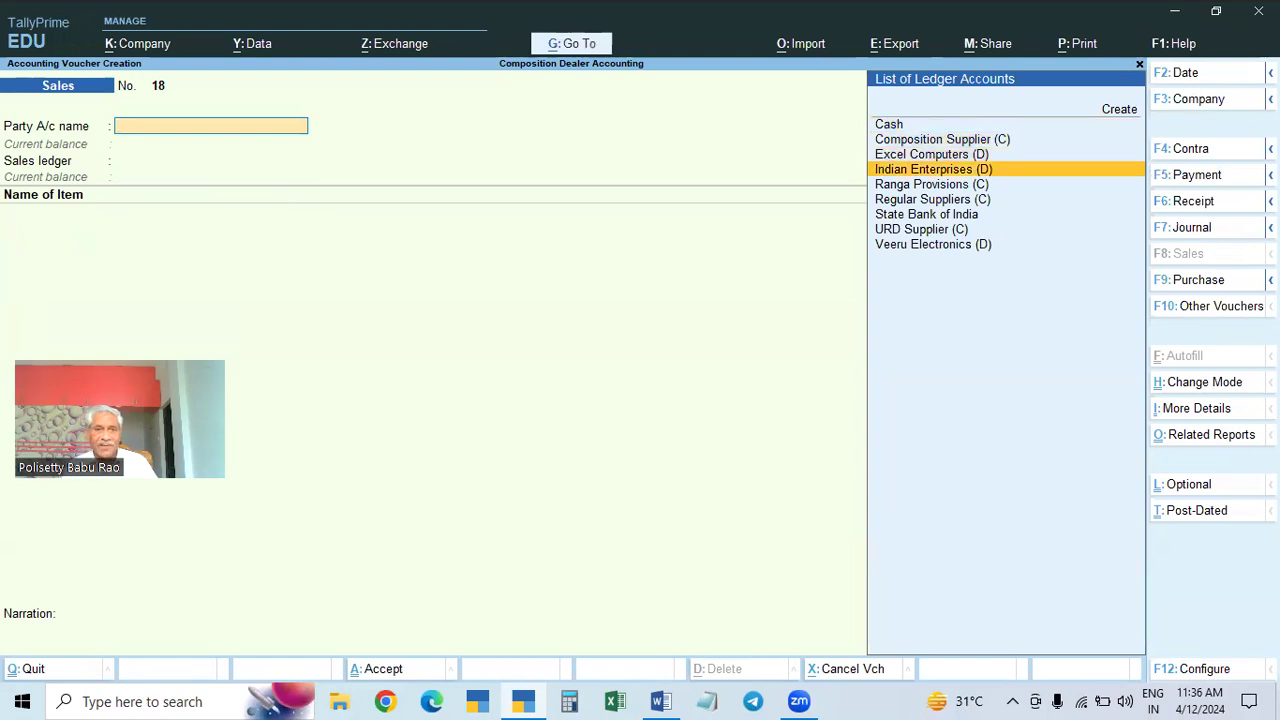
key("Return")
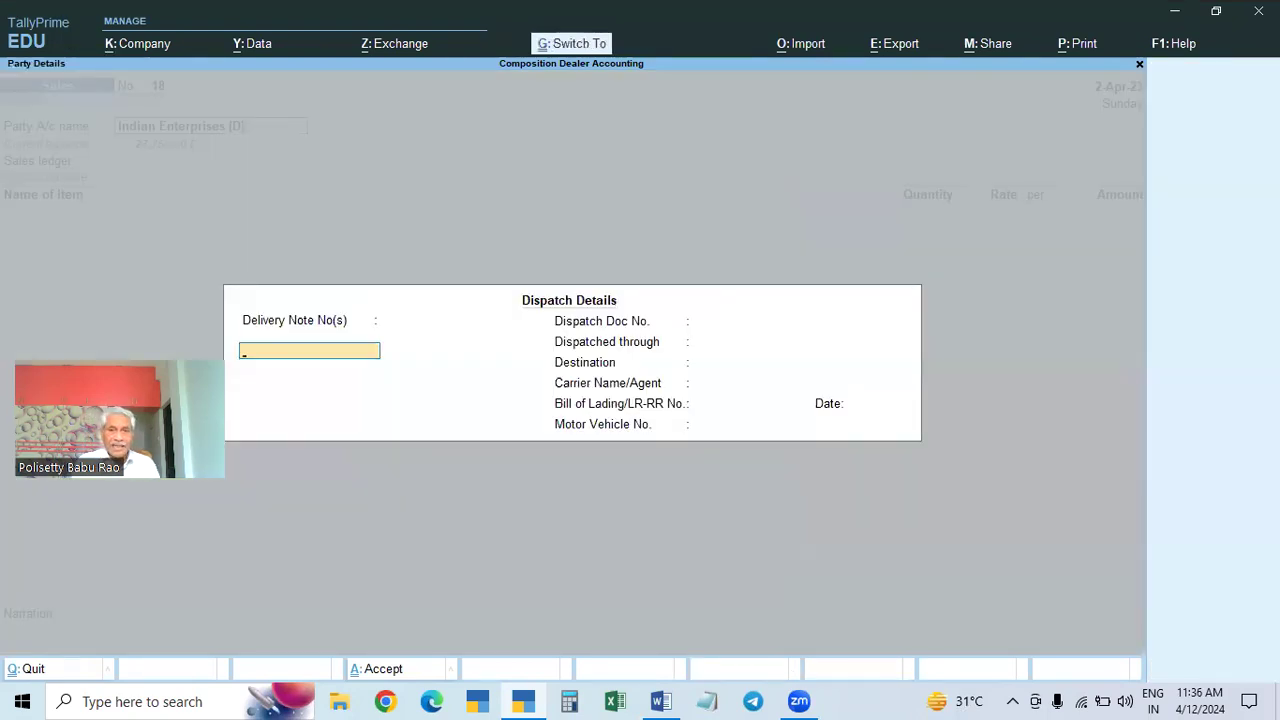
key("ctrl+a")
key("ctrl+a")
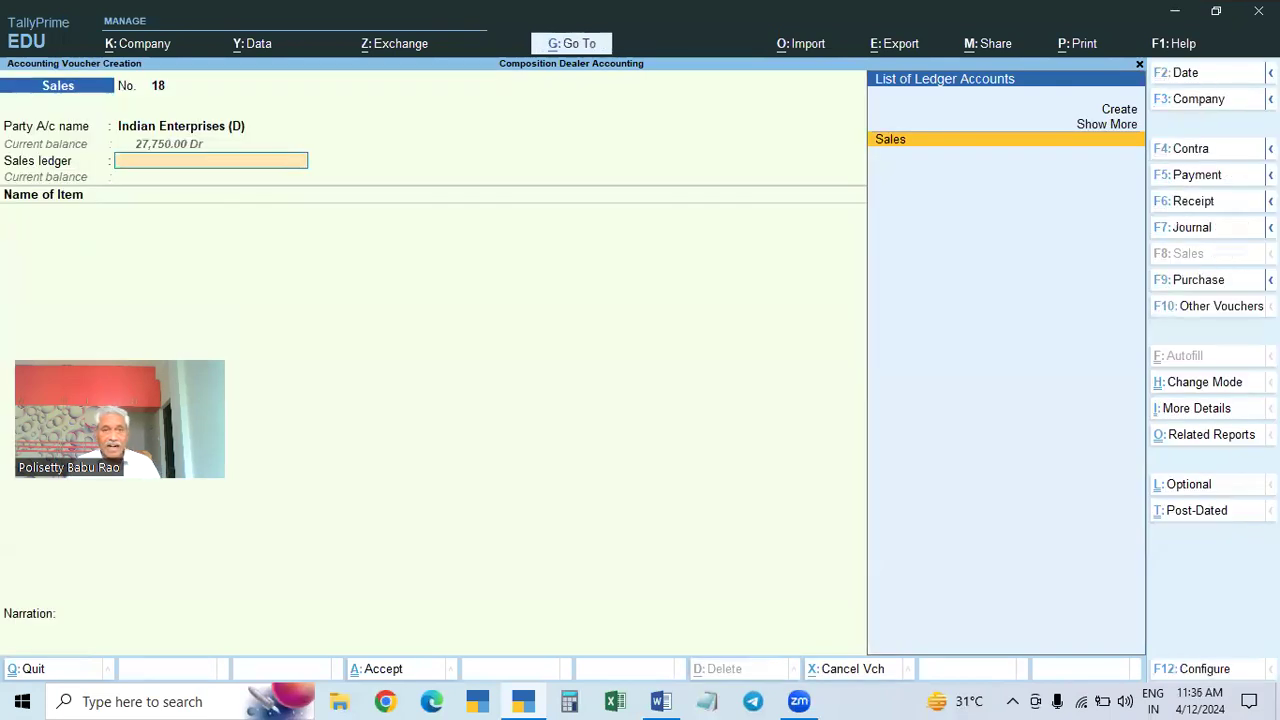
key("Return")
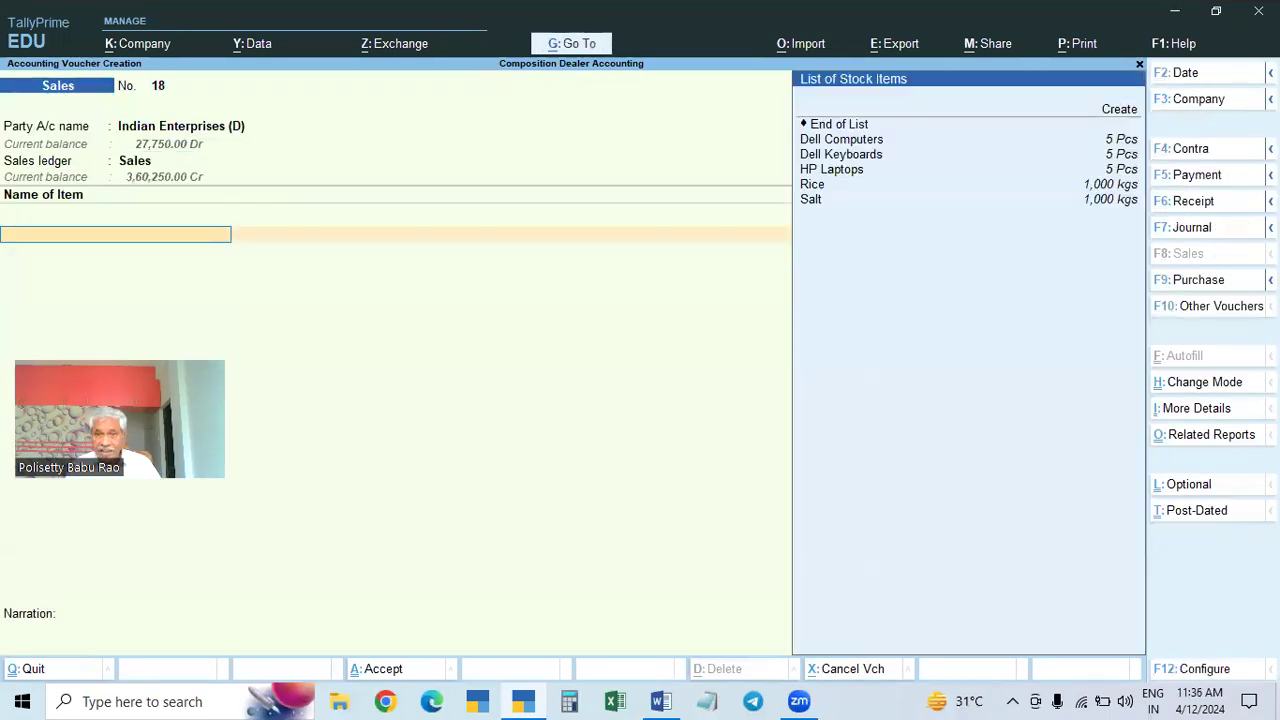
Step: Add 200 kgs of Rice to the sales voucher and check the item's purchase rate in Stock Query
key("Down")
key("Down")
key("Down")
key("Down")
key("Down")
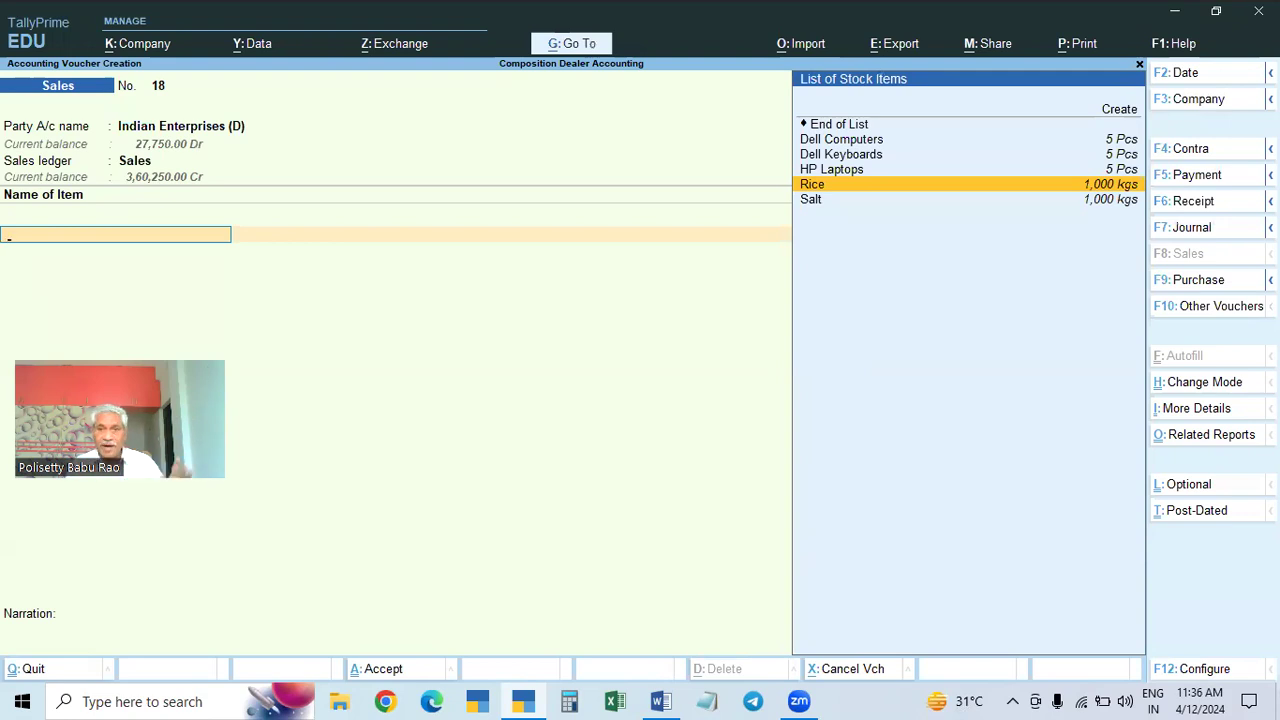
key("Return")
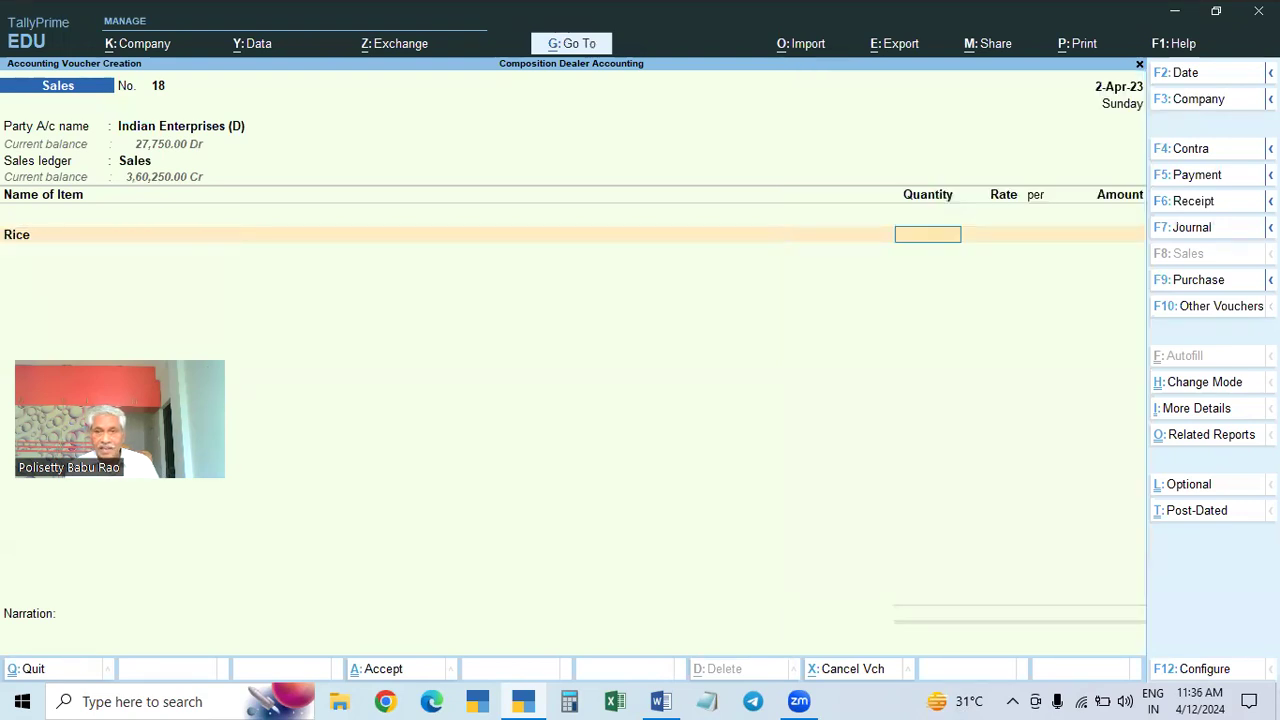
type("2")
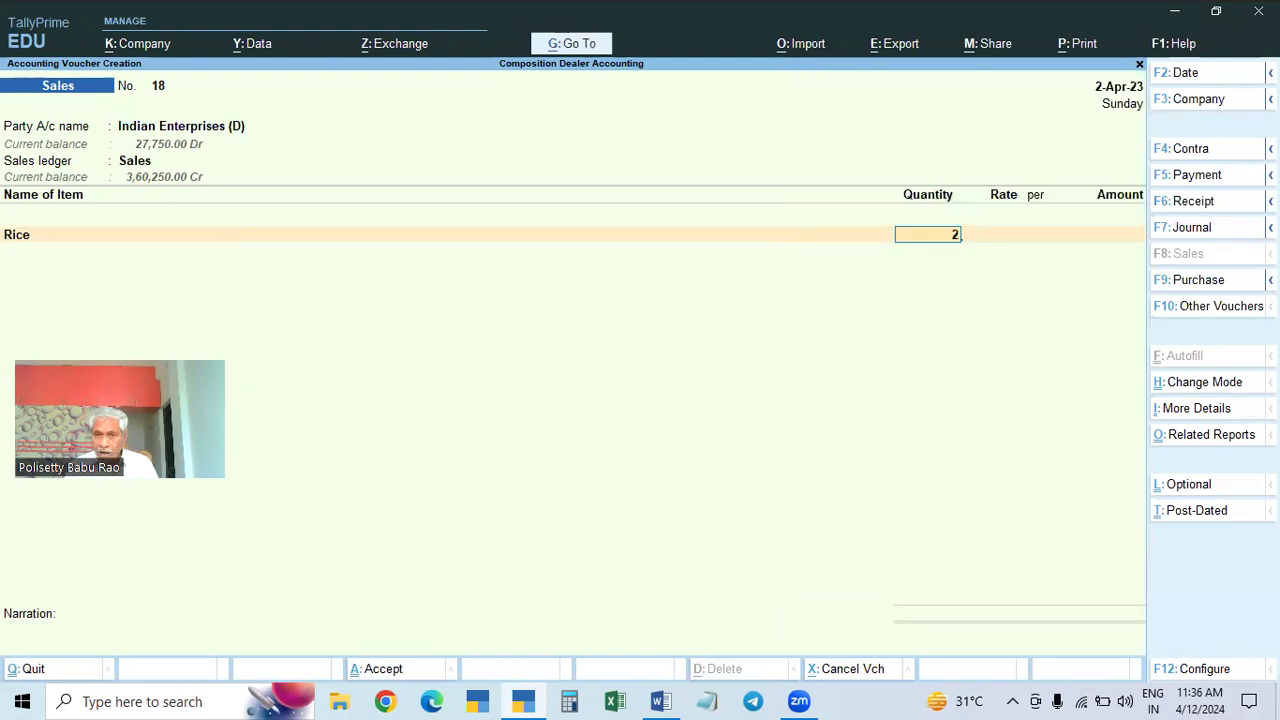
key("BackSpace")
type("200")
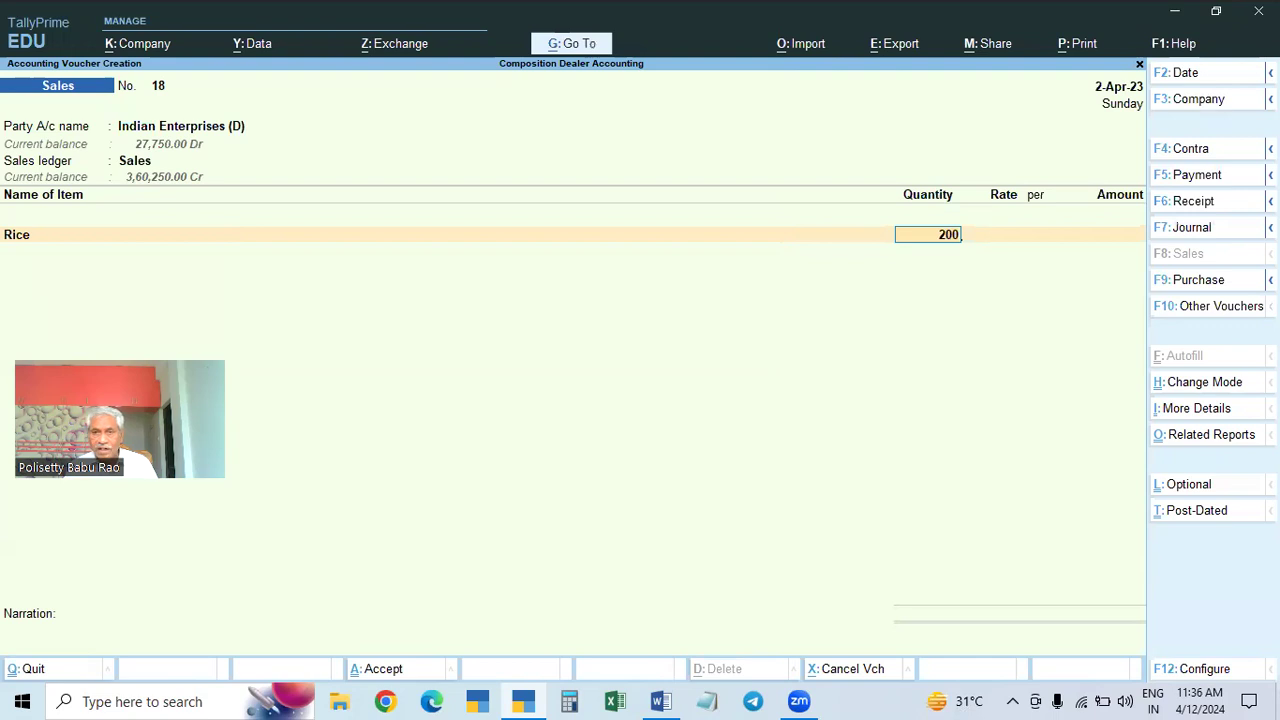
key("Return")
key("alt")
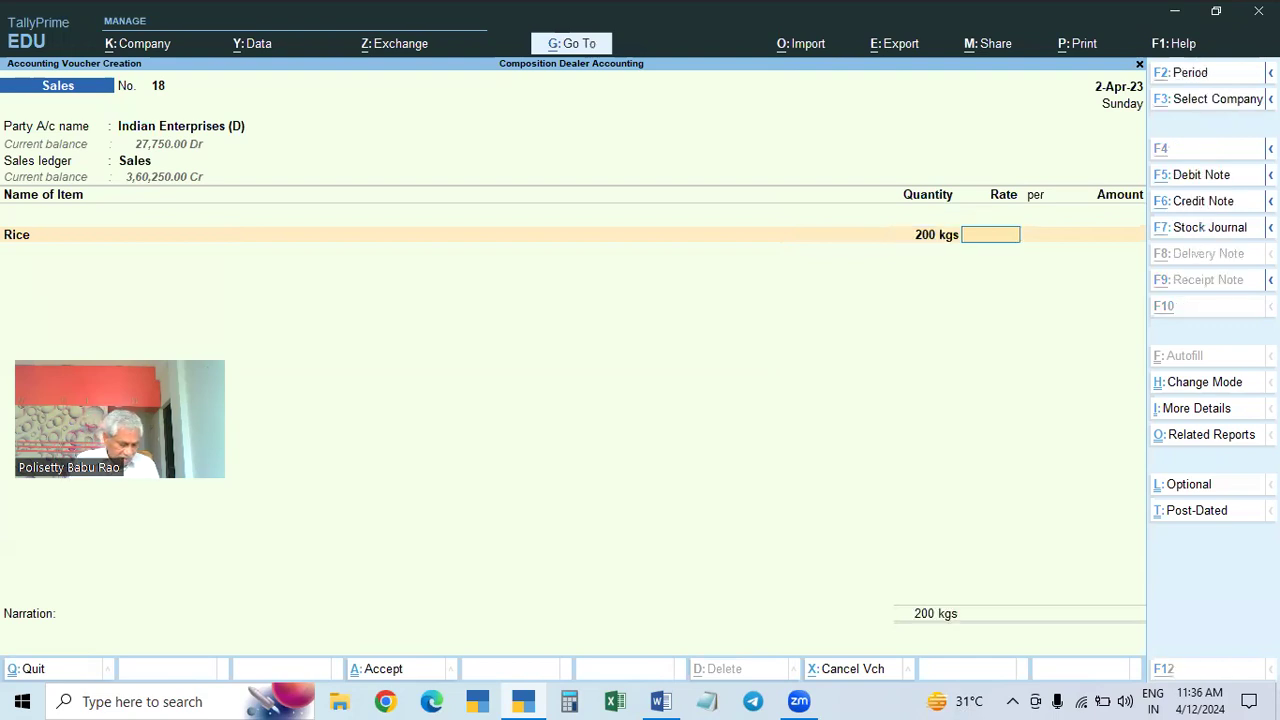
key("alt+s")
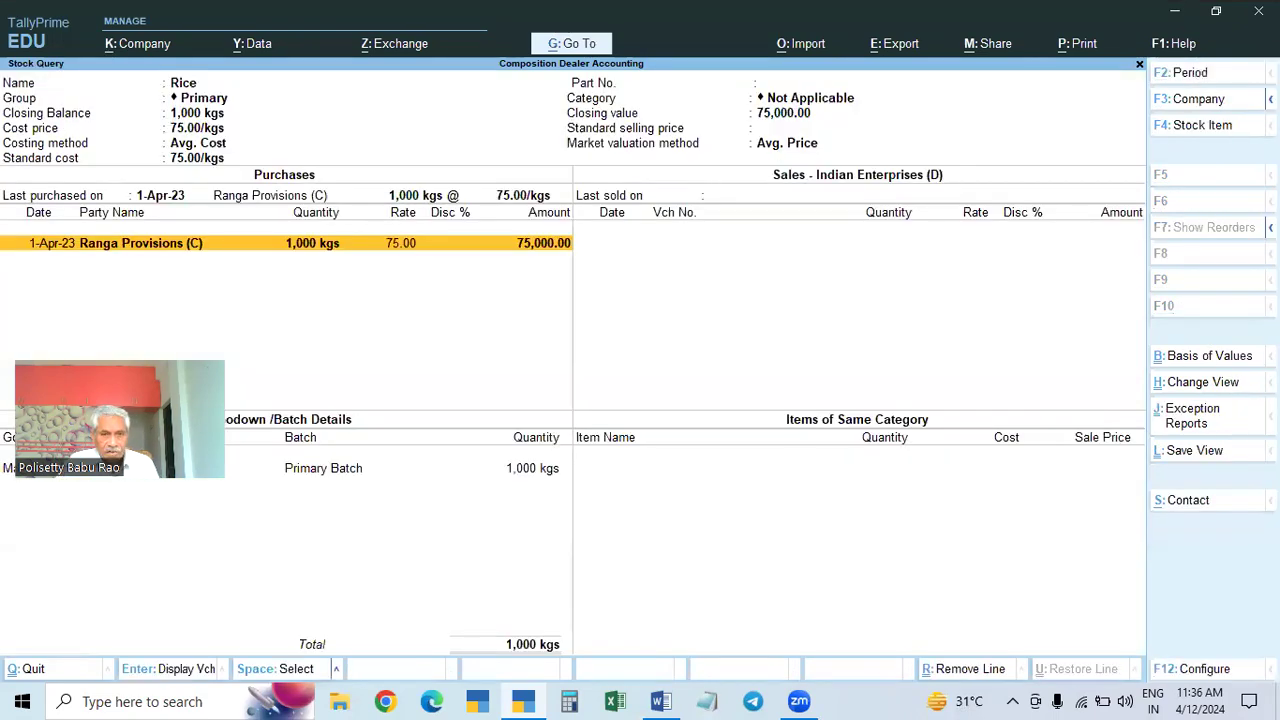
key("Escape")
Step: Set the Rice rate to 90 per kg and accept the amount and the GST taxability details as per masters
type("90")
key("Return")
key("Return")
key("Return")
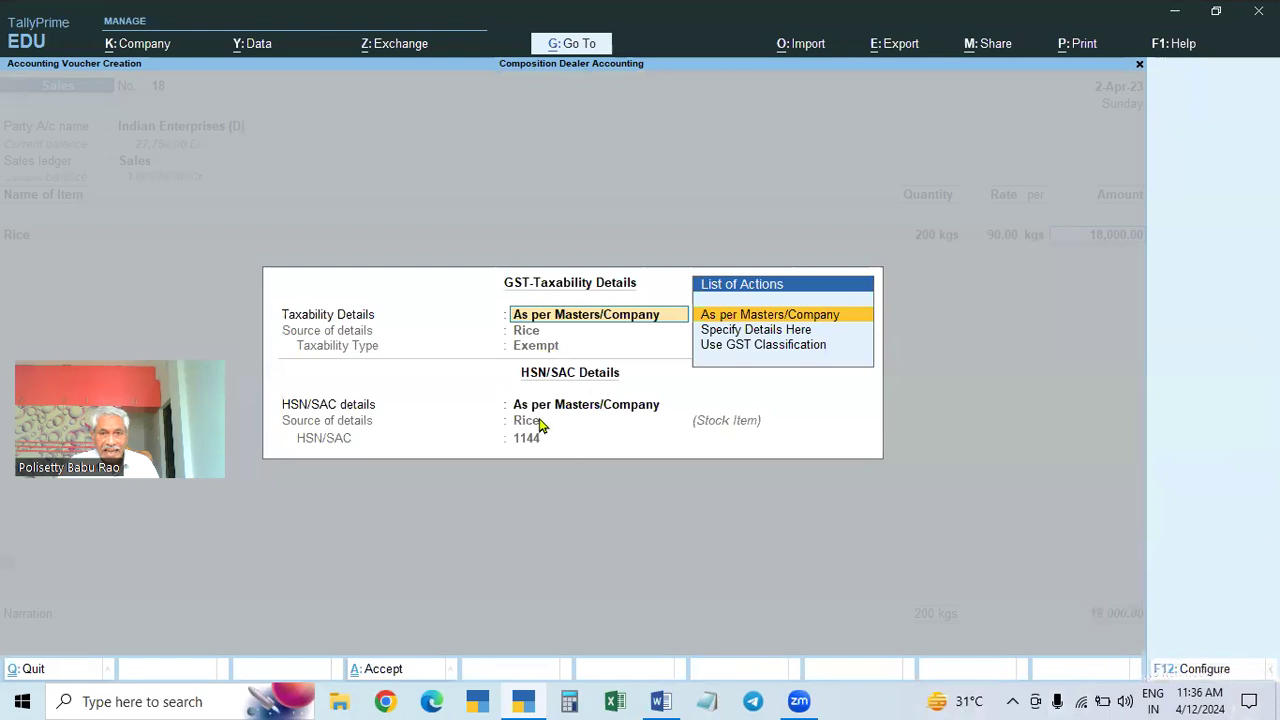
key("ctrl")
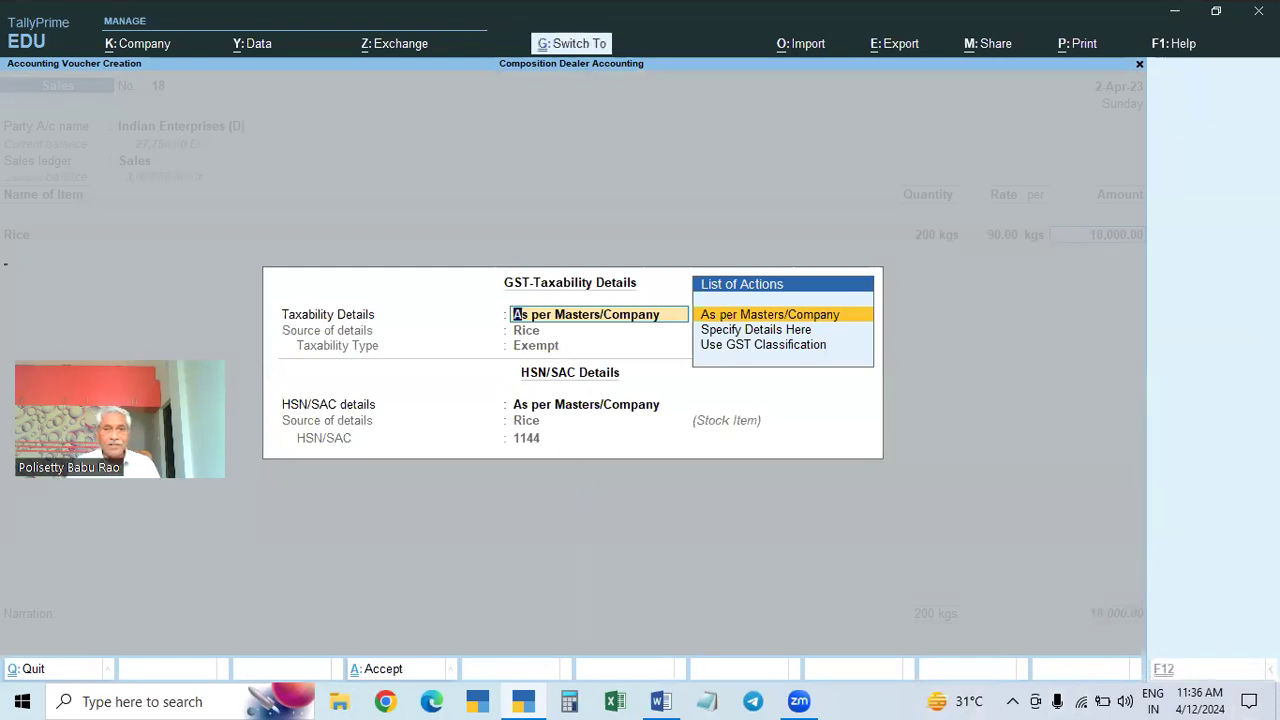
key("ctrl+a")
Step: Add 200 kgs of Salt to the sales voucher and check the item's purchase rate in Stock Query
key("Down")
key("Down")
key("Down")
key("Down")
key("Down")
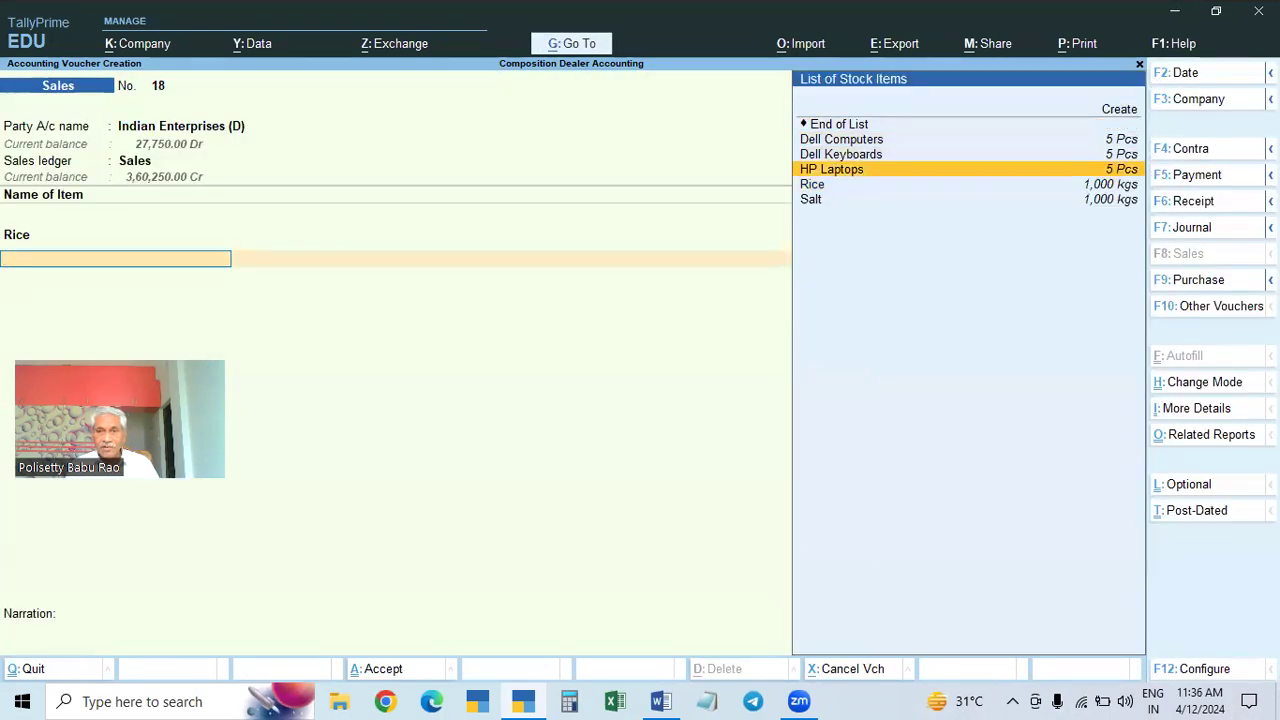
key("Return")
type("200")
key("Return")
key("alt+s")
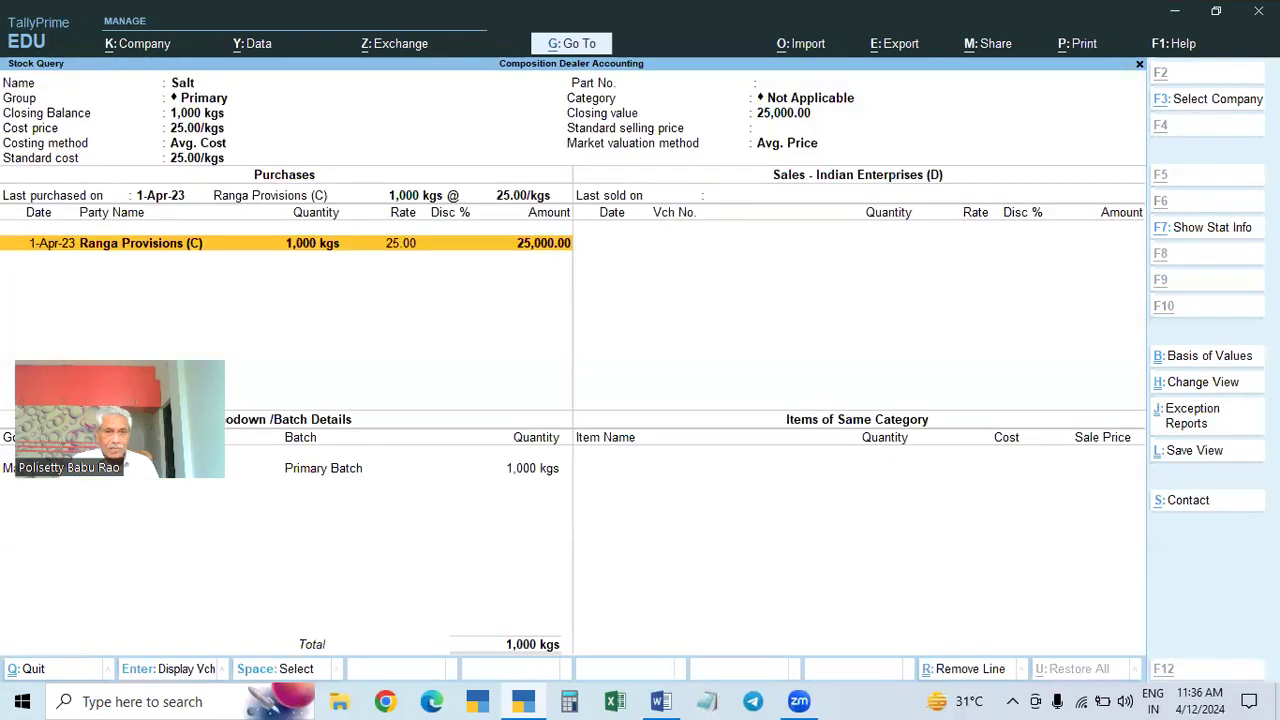
key("Escape")
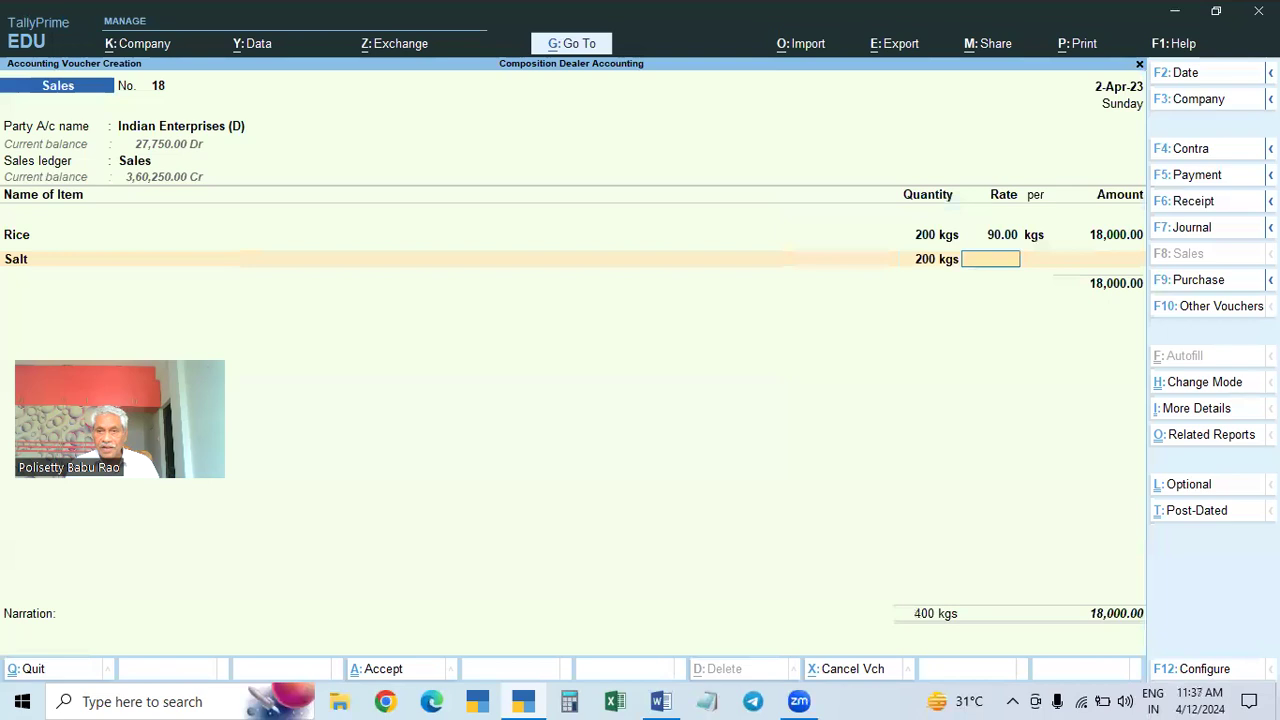
Step: Set the Salt rate to 40 per kg and accept the amount and the GST taxability details as per masters
type("40")
key("Return")
key("Return")
key("Return")
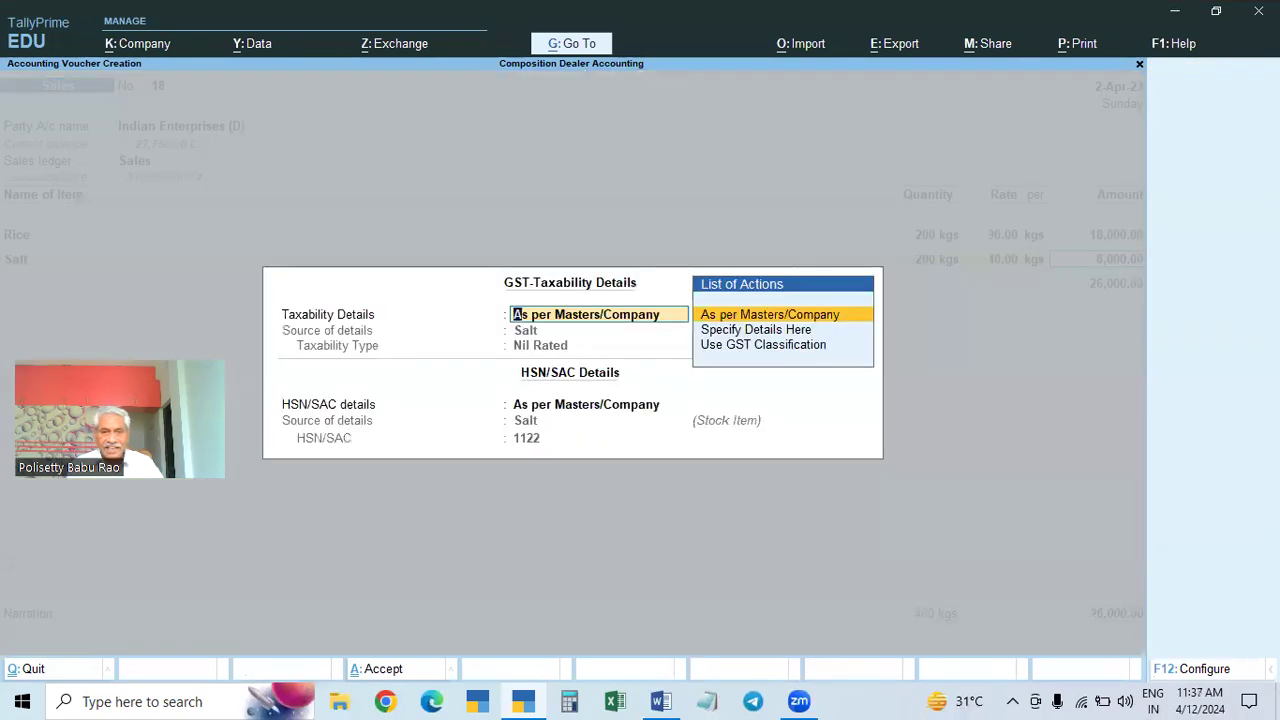
key("ctrl+a")
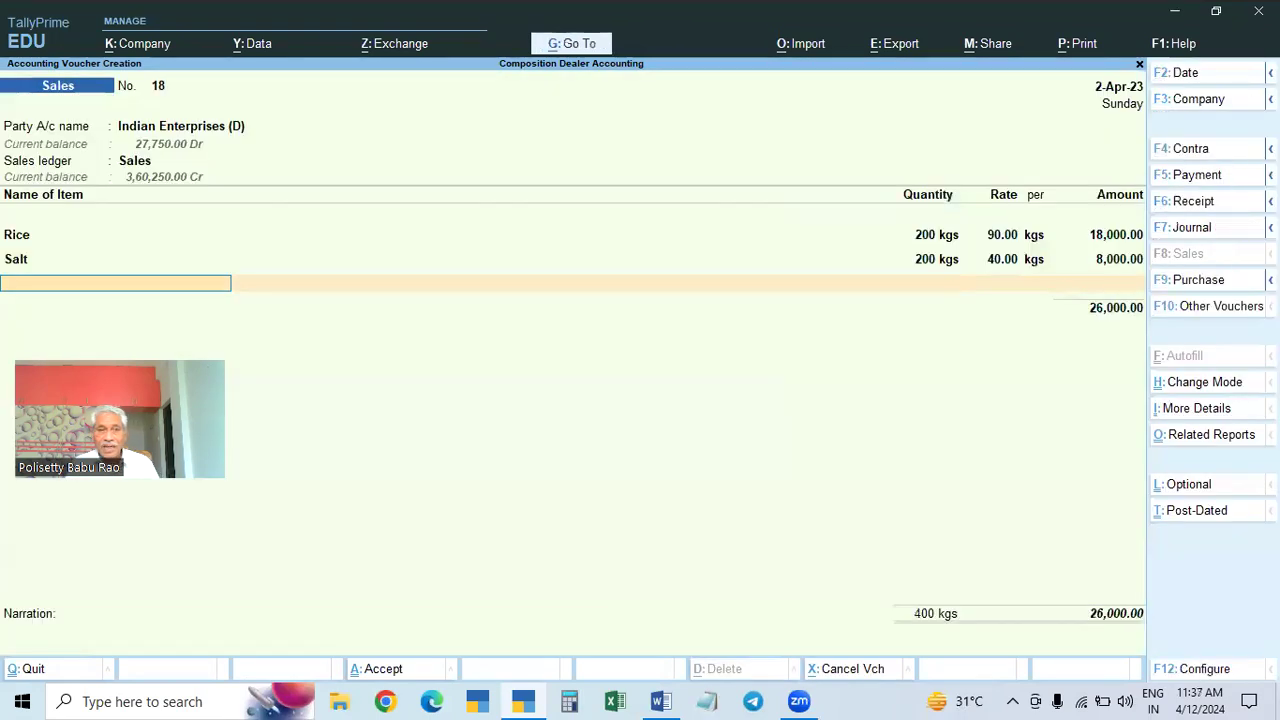
Step: End the item list without tax ledgers and save the Rice and Salt sales voucher with a blank narration
key("Return")
key("Return")
key("Return")
key("Return")
key("Return")
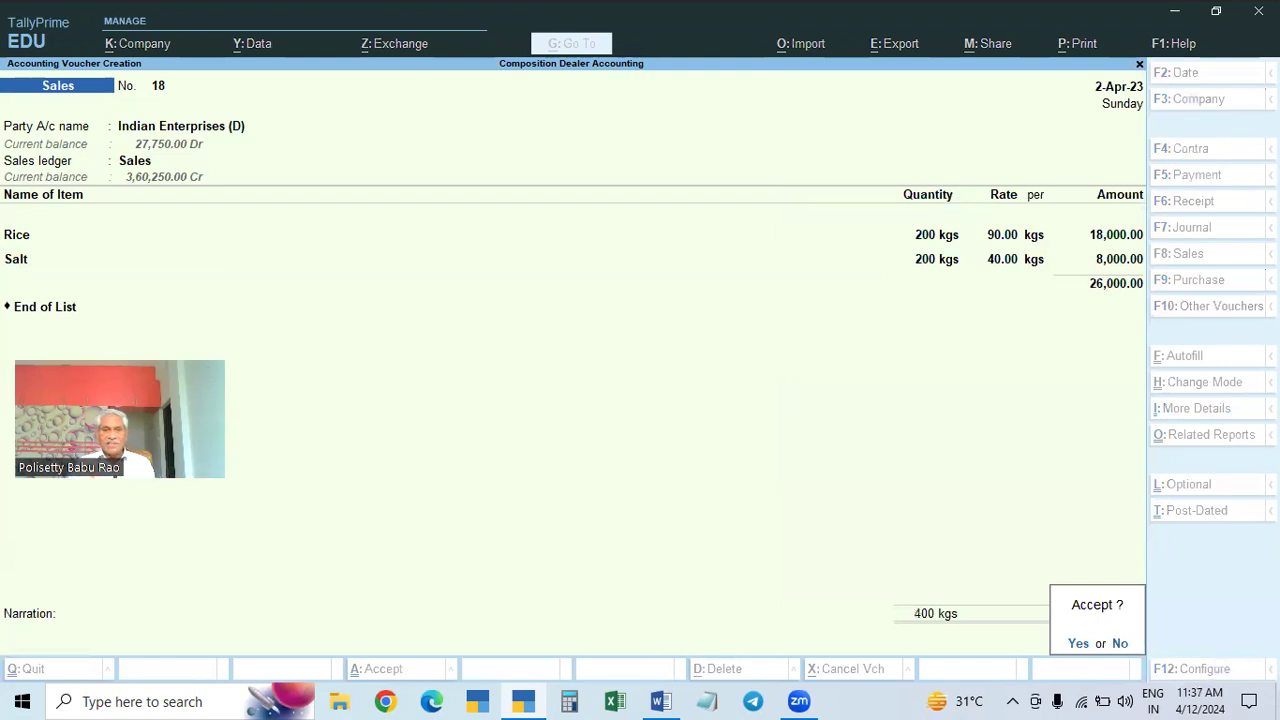
key("Return")
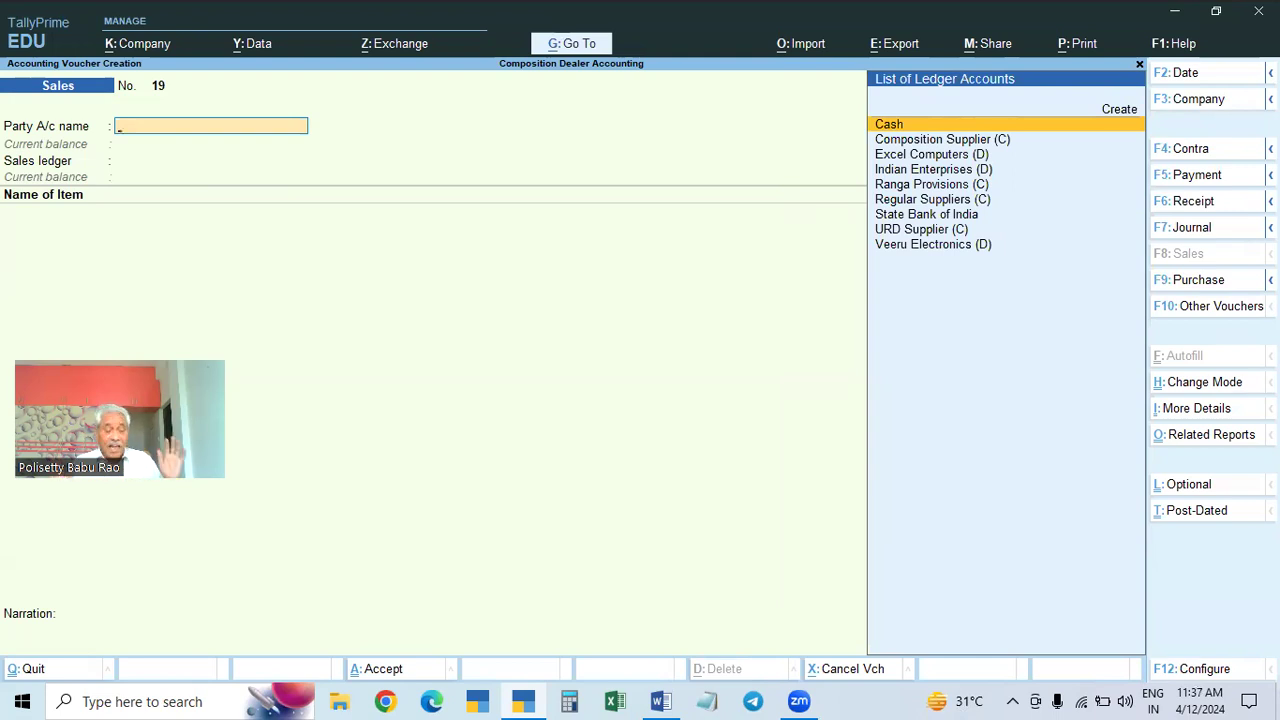
Step: Leave voucher creation and examine the Profit & Loss A/c in detailed format, including sales, purchases and closing stock by item
key("Escape")
key("Return")
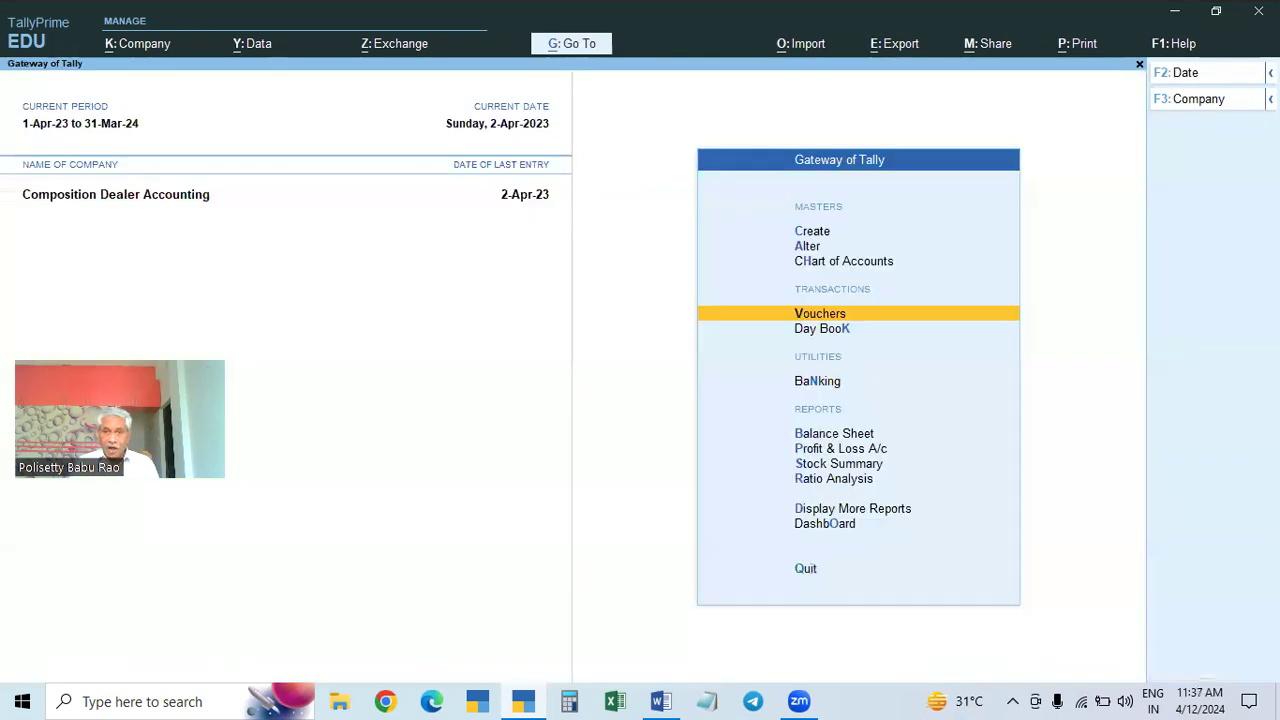
key("Escape")
key("Escape")
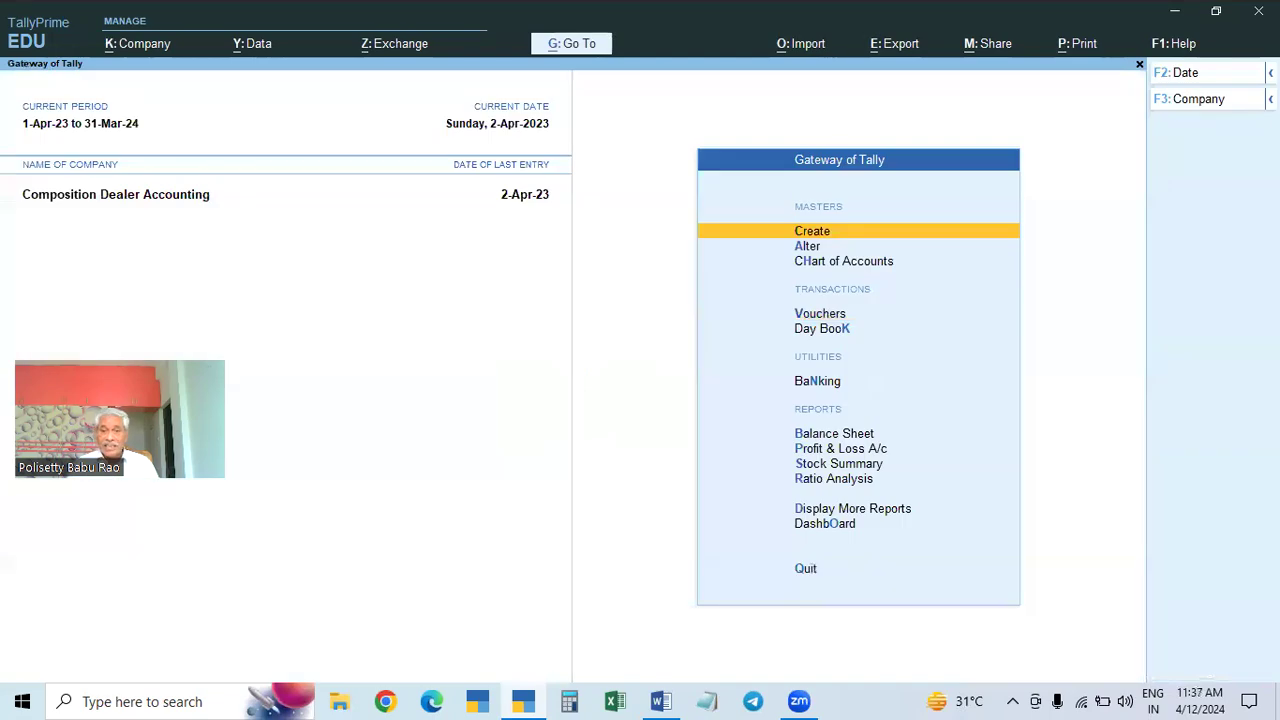
key("Down")
key("Down")
key("Down")
key("Down")
key("Down")
key("Down")
key("Down")
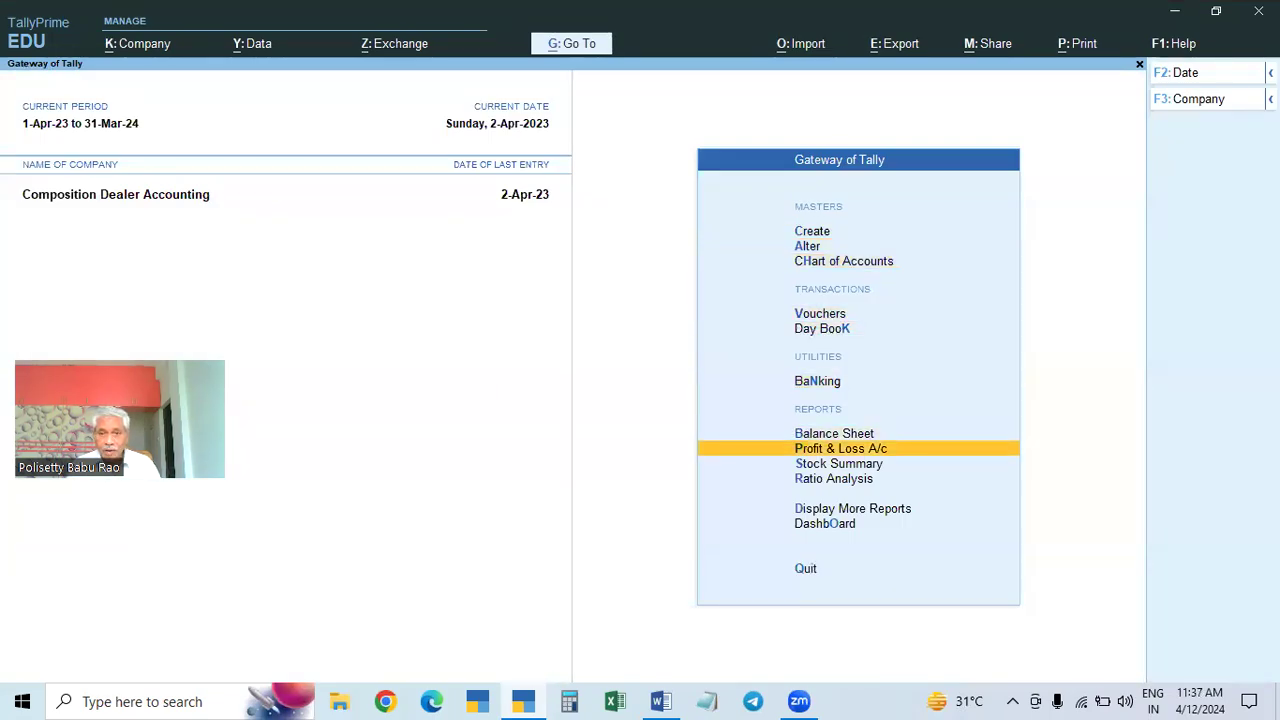
key("Return")
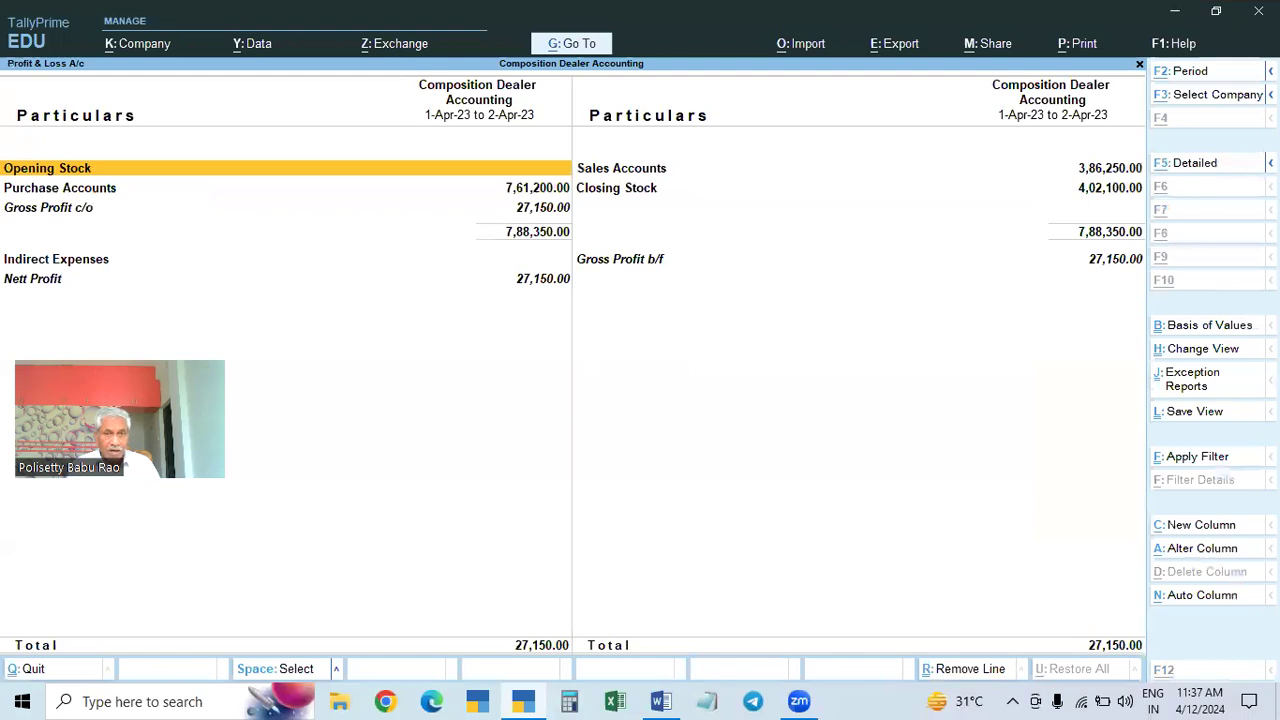
key("alt+F5")
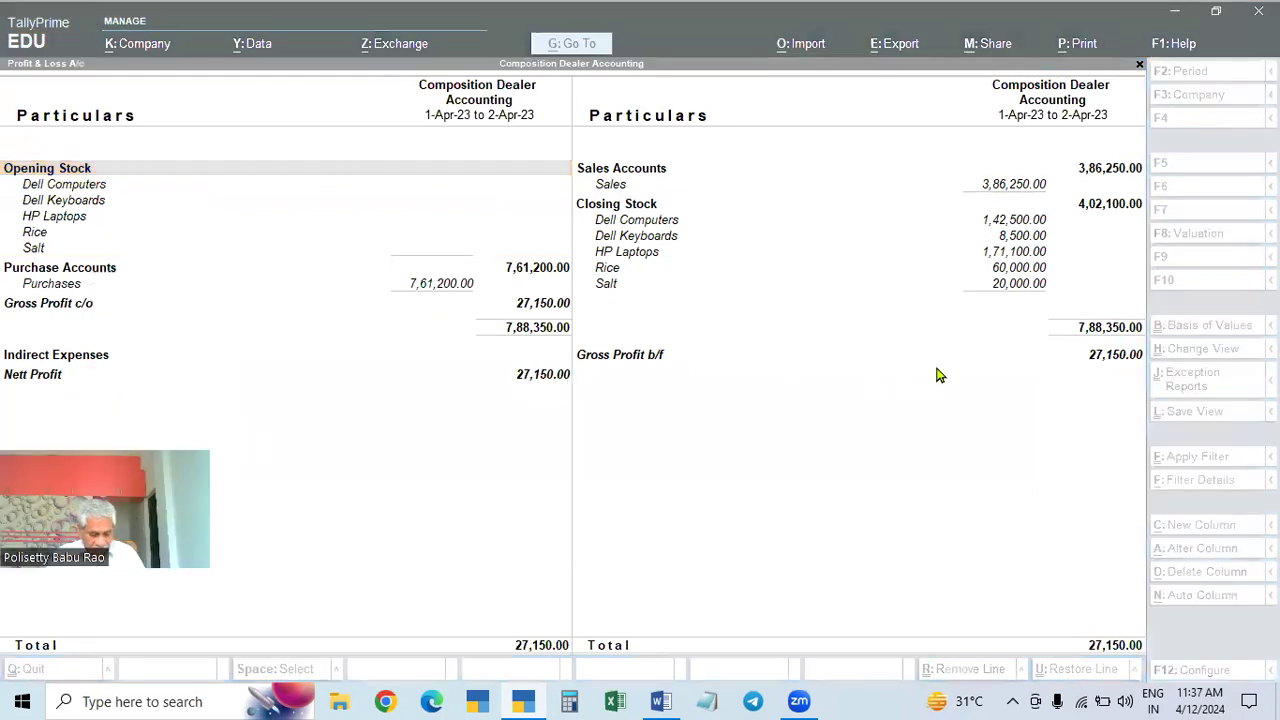
left_click(938, 375)
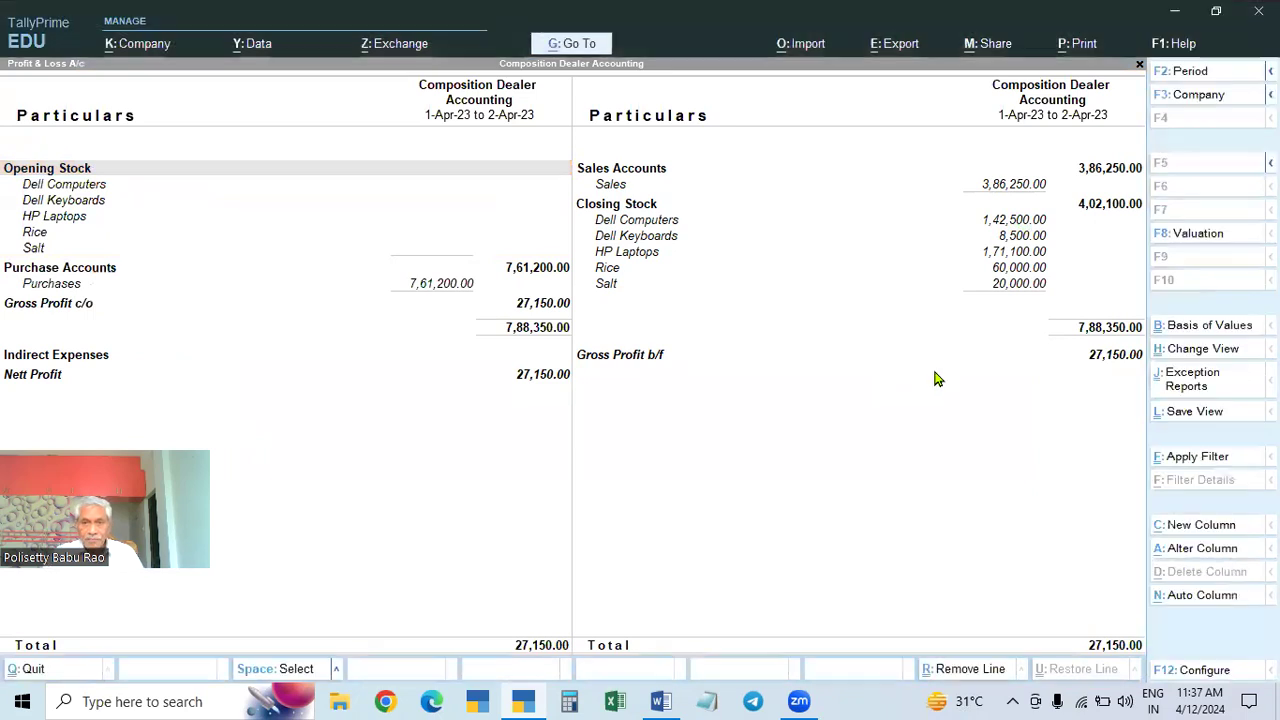
Step: Examine the Balance Sheet in detailed format, including creditors, closing stock and debtors
key("Escape")
key("Up")
key("Return")
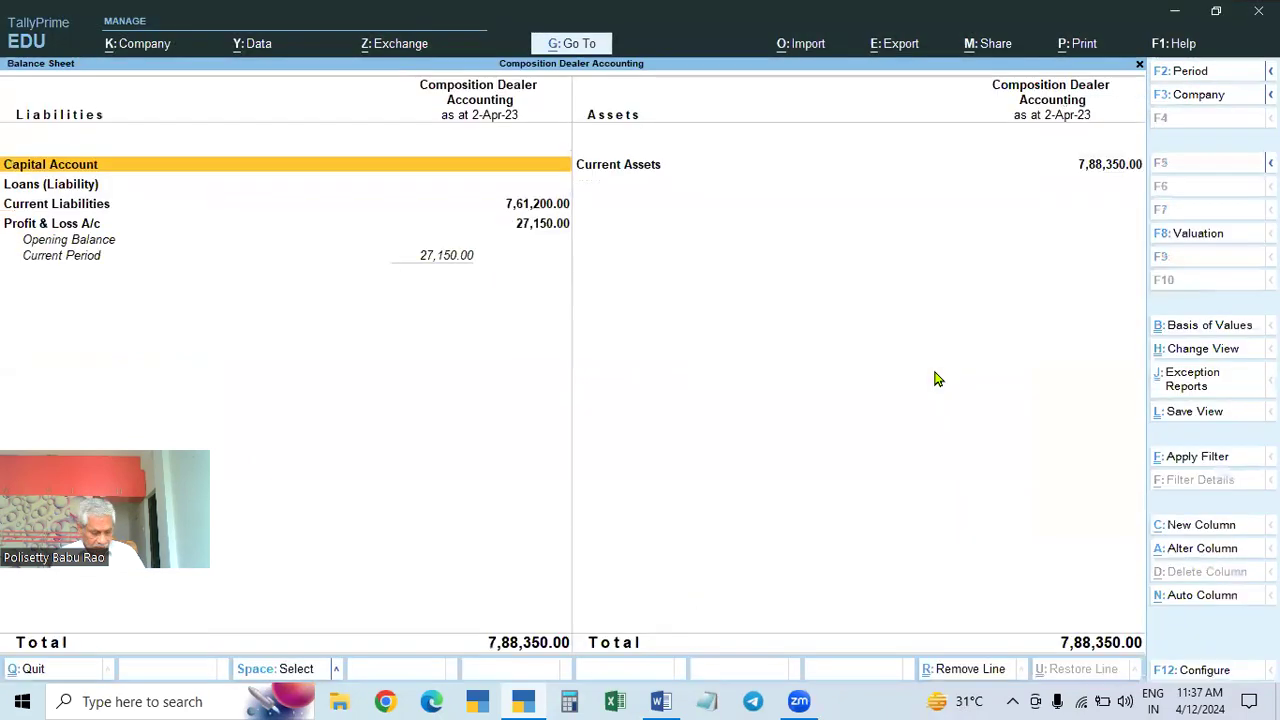
key("alt+F5")
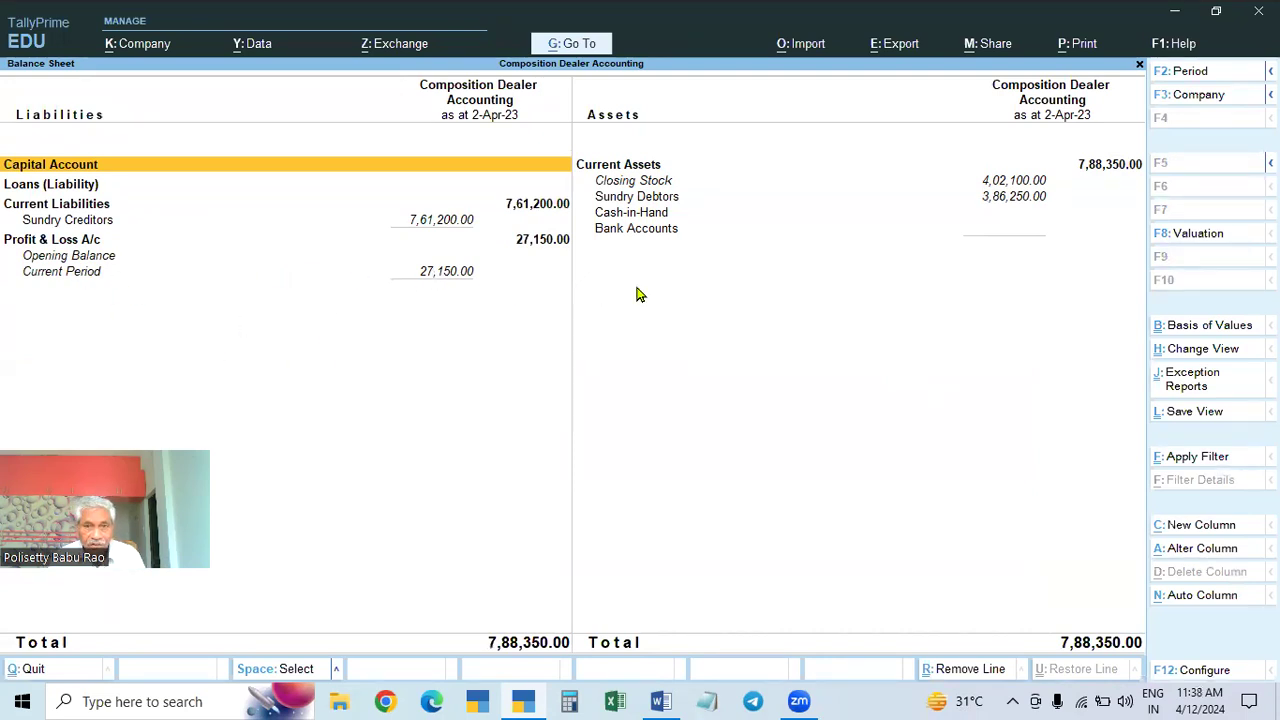
Step: Review the nett profit in the condensed Profit & Loss A/c, then return to the Gateway of Tally without quitting
key("Escape")
key("Down")
key("Return")
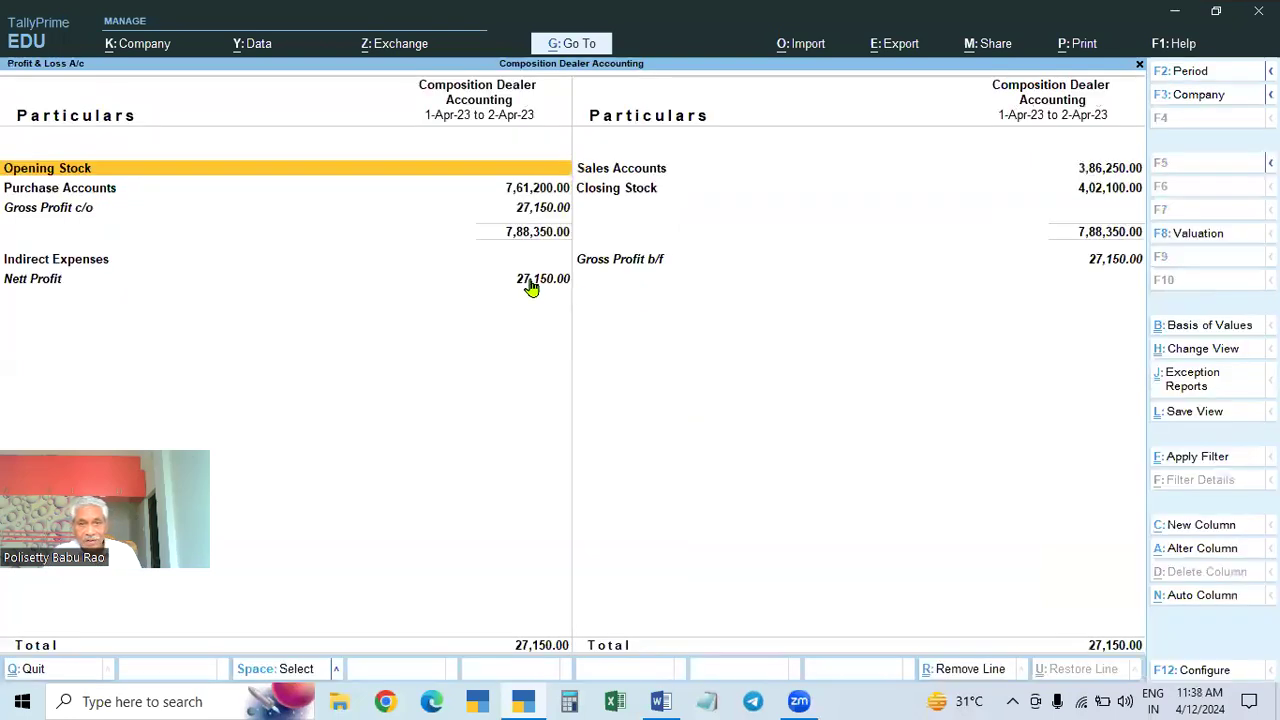
key("Escape")
key("Escape")
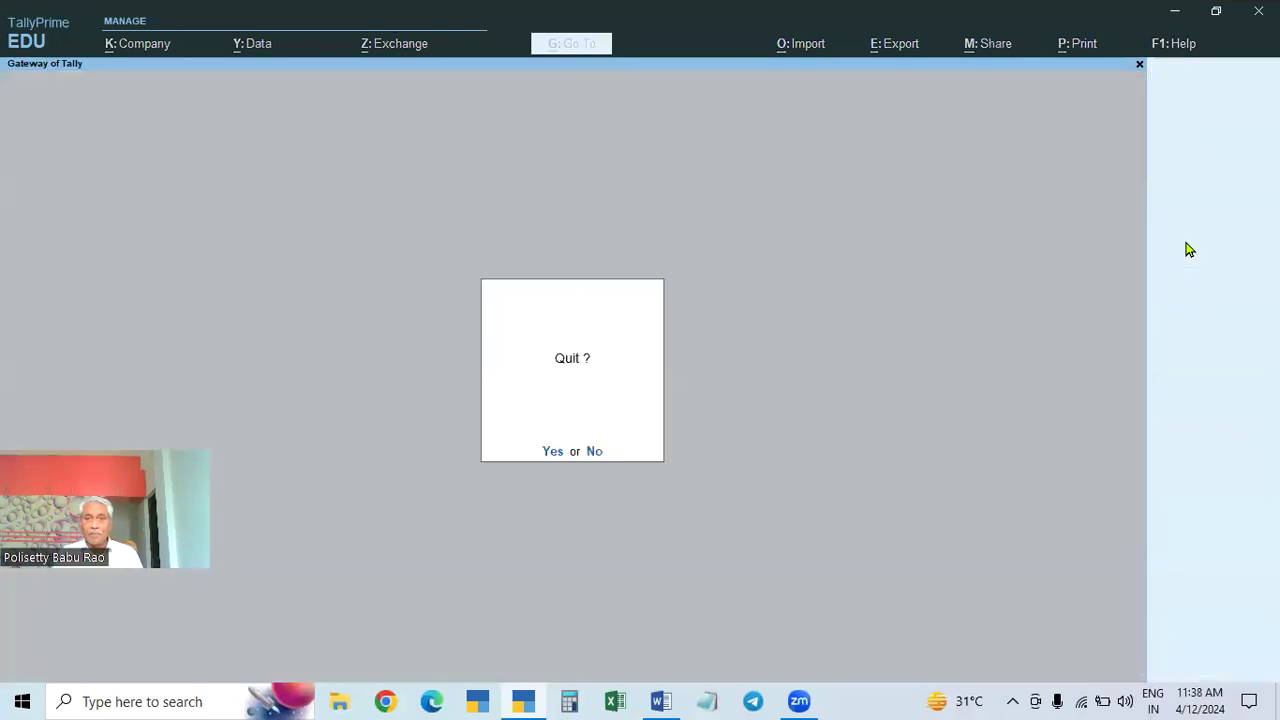
key("Escape")
Step: Open the list of additional reports from the Gateway of Tally
key("Down")
key("Down")
key("Down")
key("Down")
key("Down")
key("Down")
key("Down")
key("Down")
key("Down")
key("Down")
key("Down")
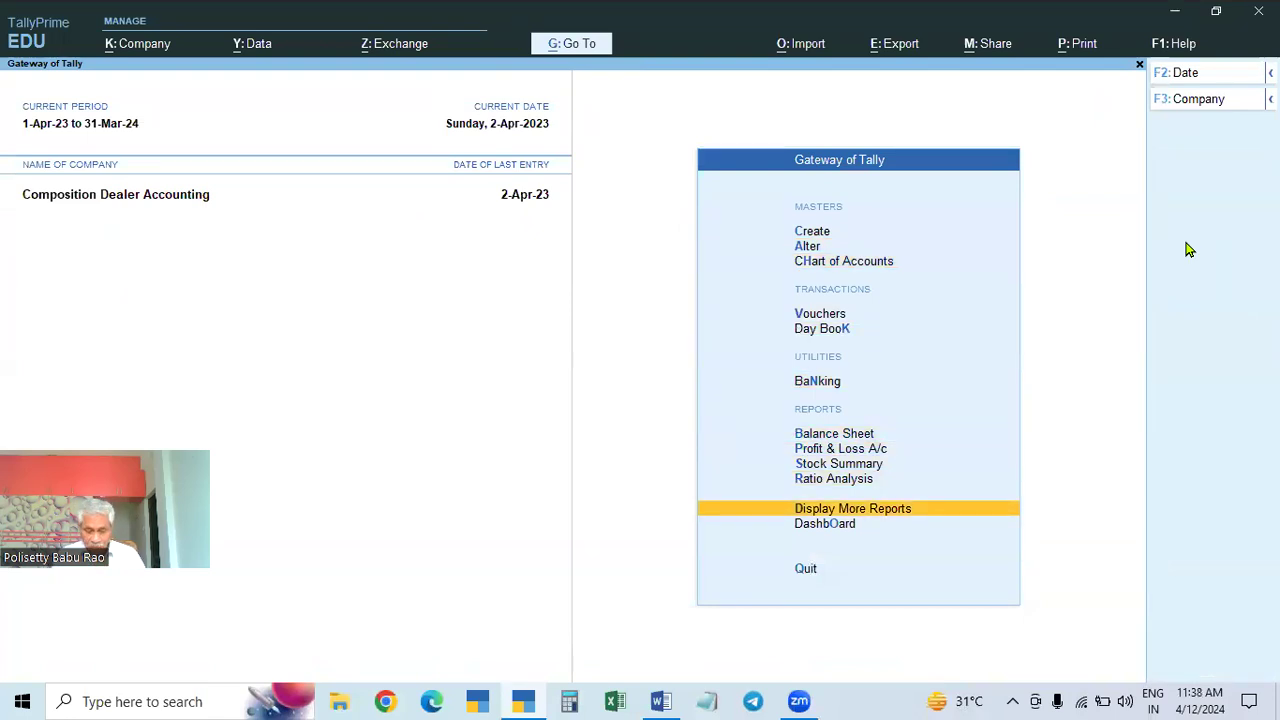
key("Return")
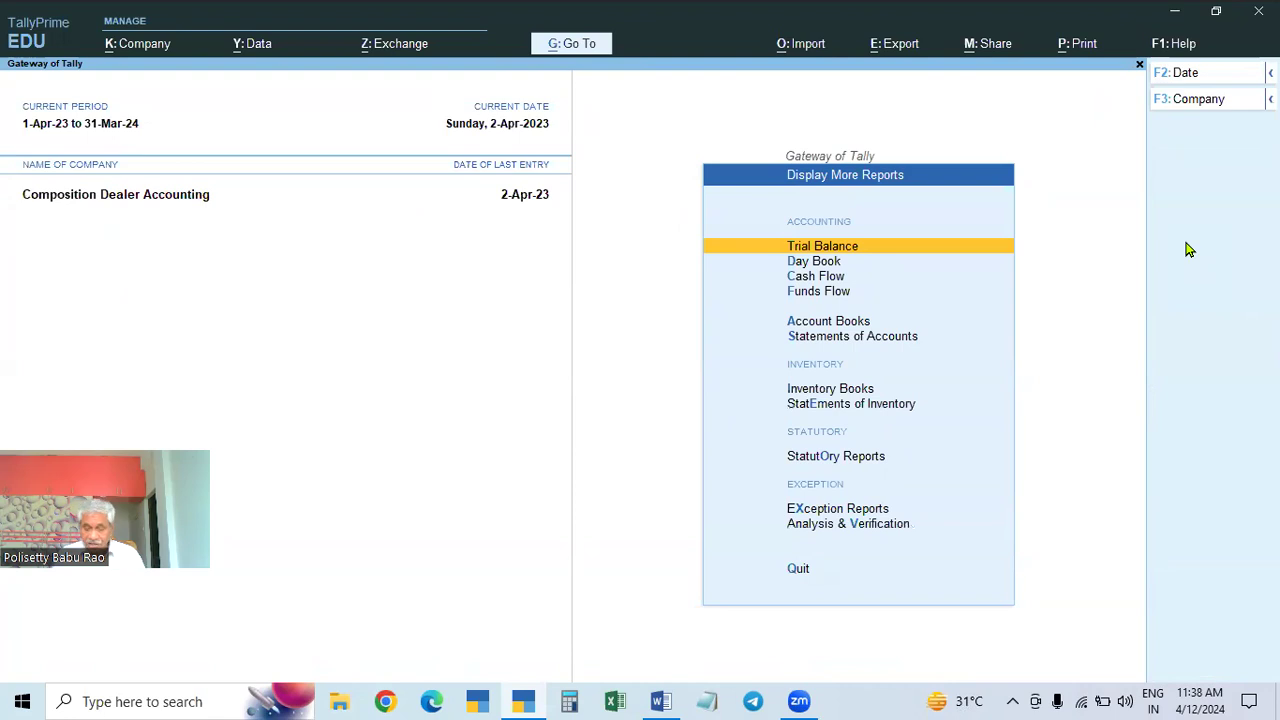
Step: Open the CMP-08 return among the statutory GST reports and review its outward supplies and tax amounts
key("Down")
key("Down")
key("Down")
key("Down")
key("Down")
key("Down")
key("Down")
key("Down")
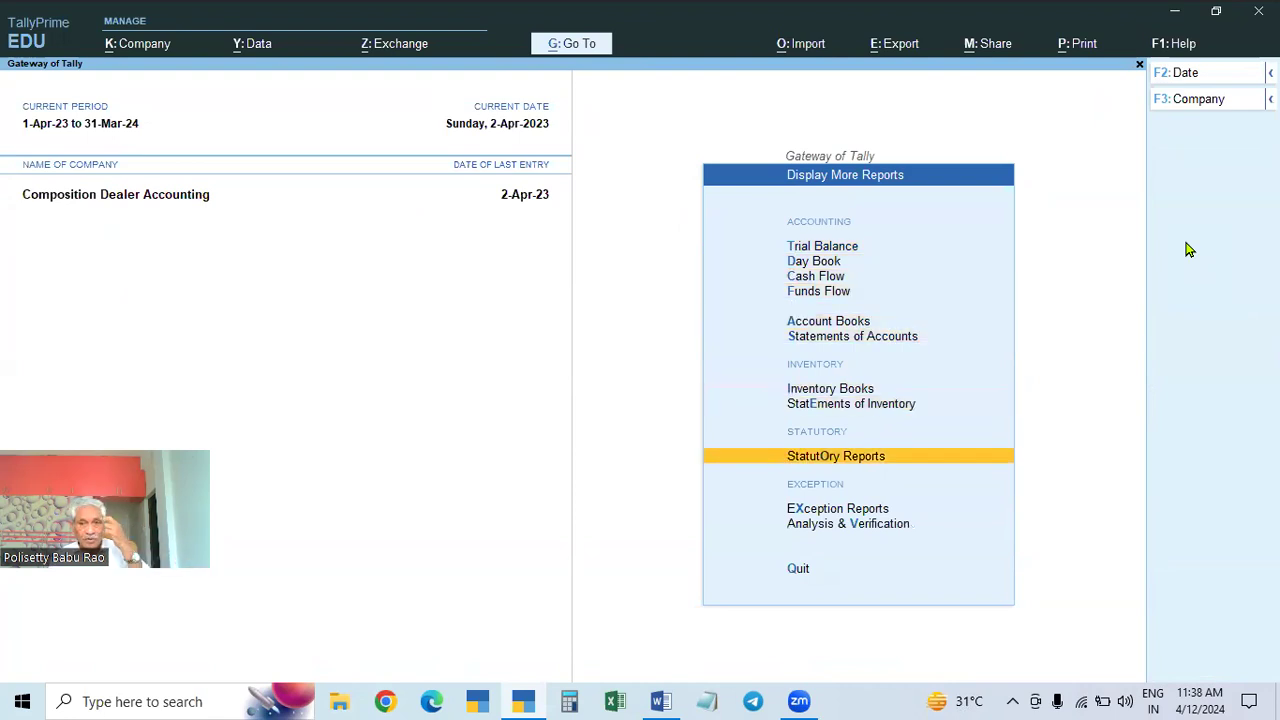
key("Return")
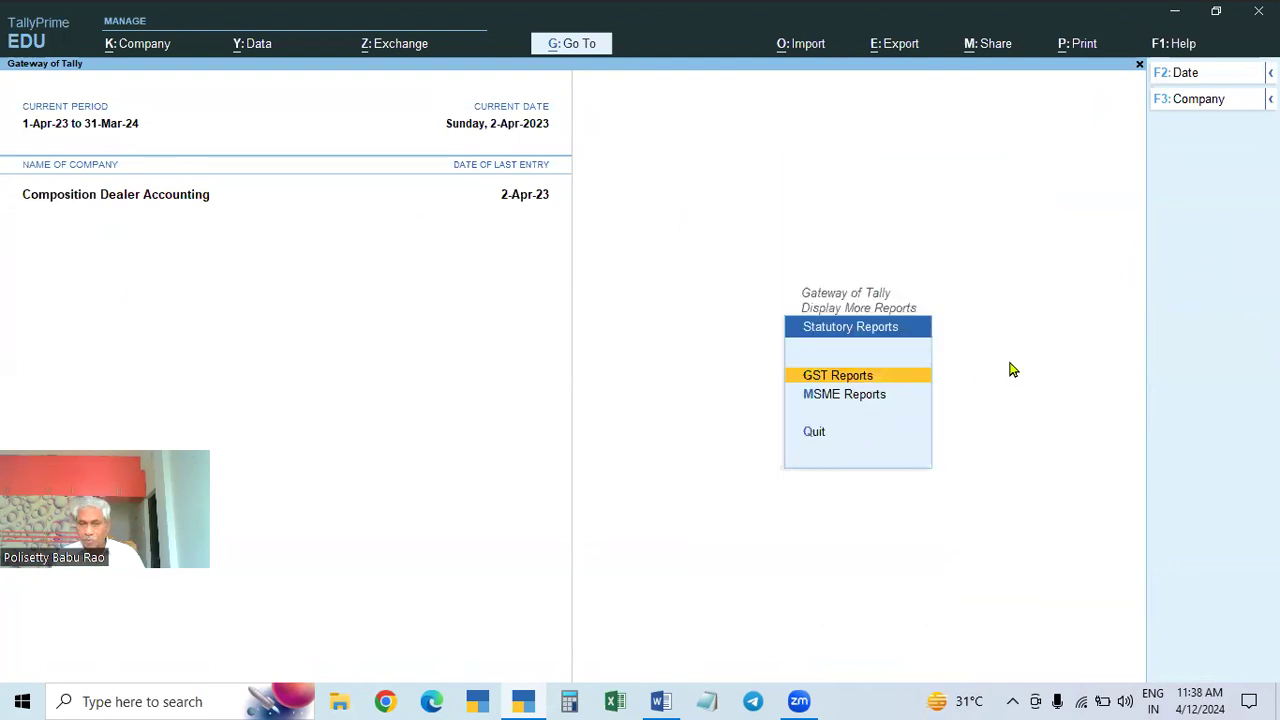
key("Return")
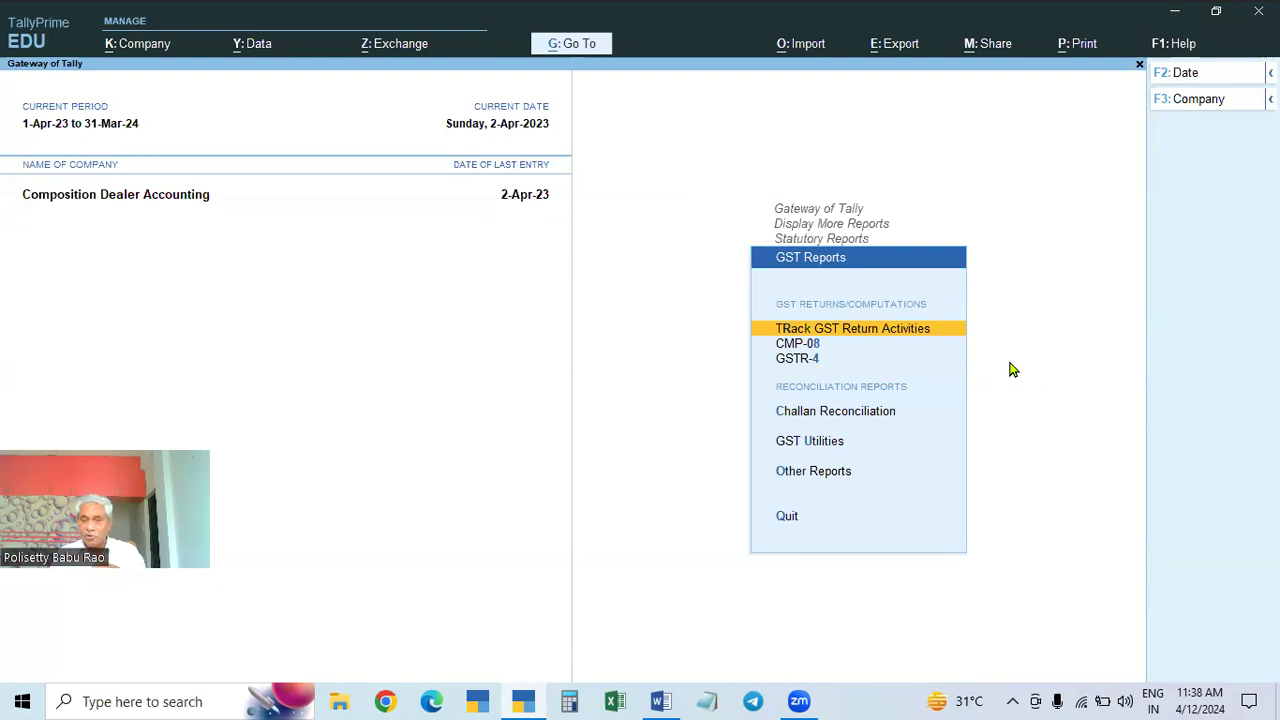
key("Down")
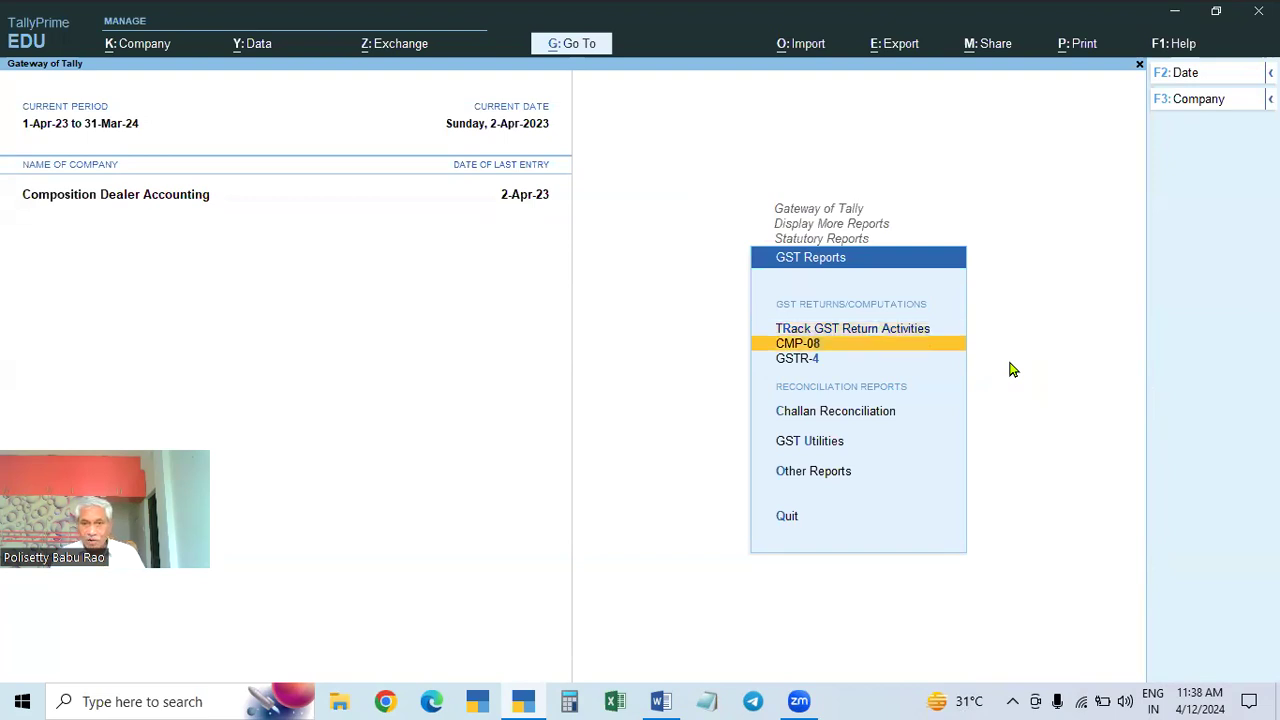
key("Return")
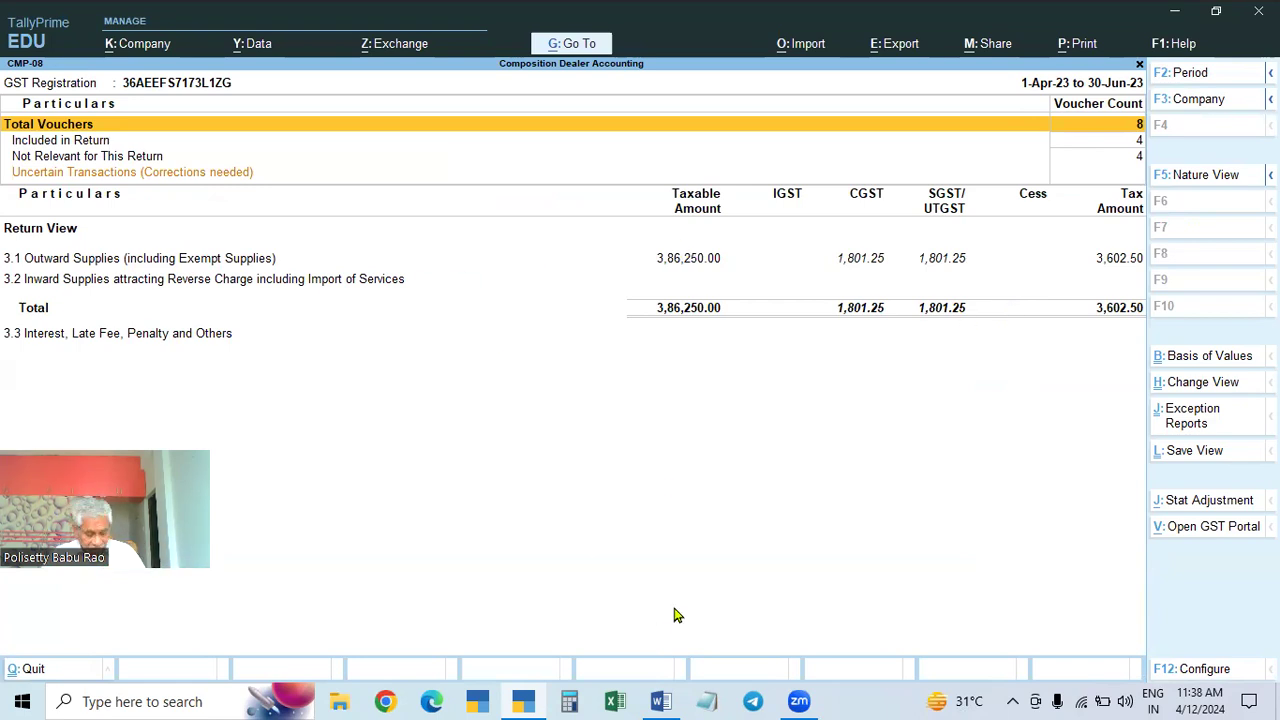
Step: Leave CMP-08 and examine the Profit & Loss A/c in detailed format, checking sales and closing stock by item
key("Escape")
key("Down")
key("Escape")
key("Escape")
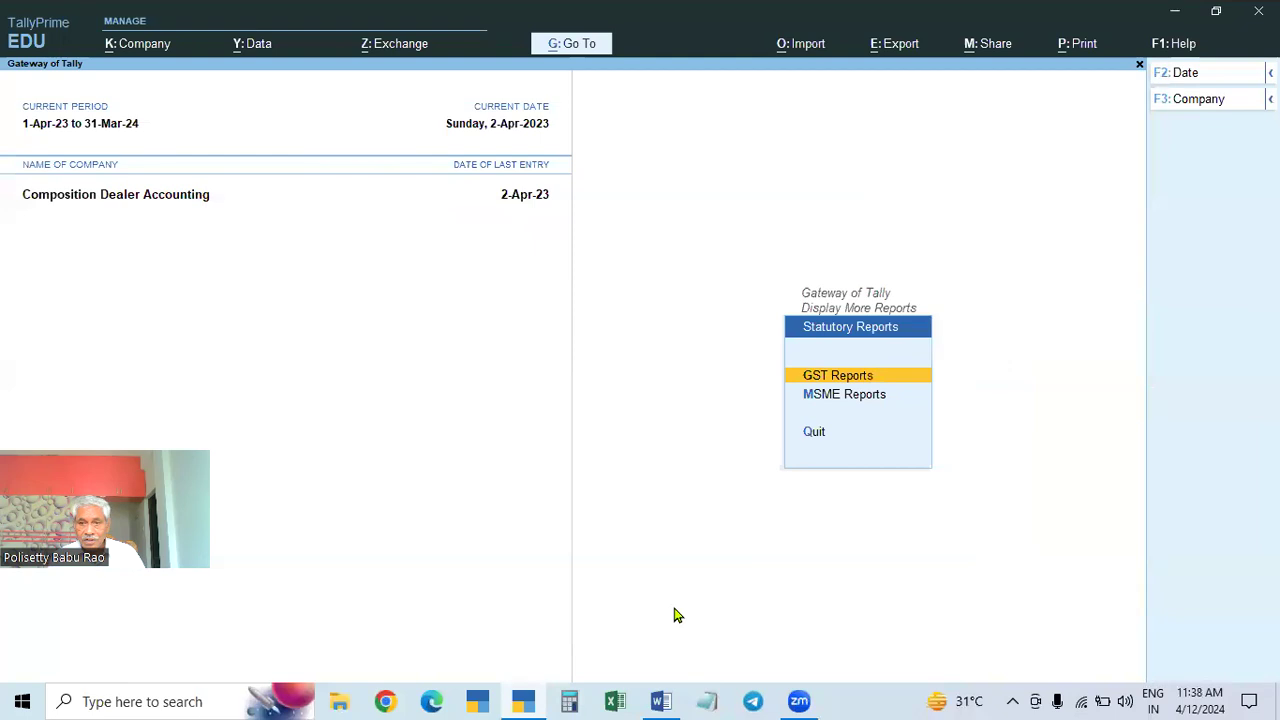
key("Escape")
key("Up")
key("Up")
key("Up")
key("Return")
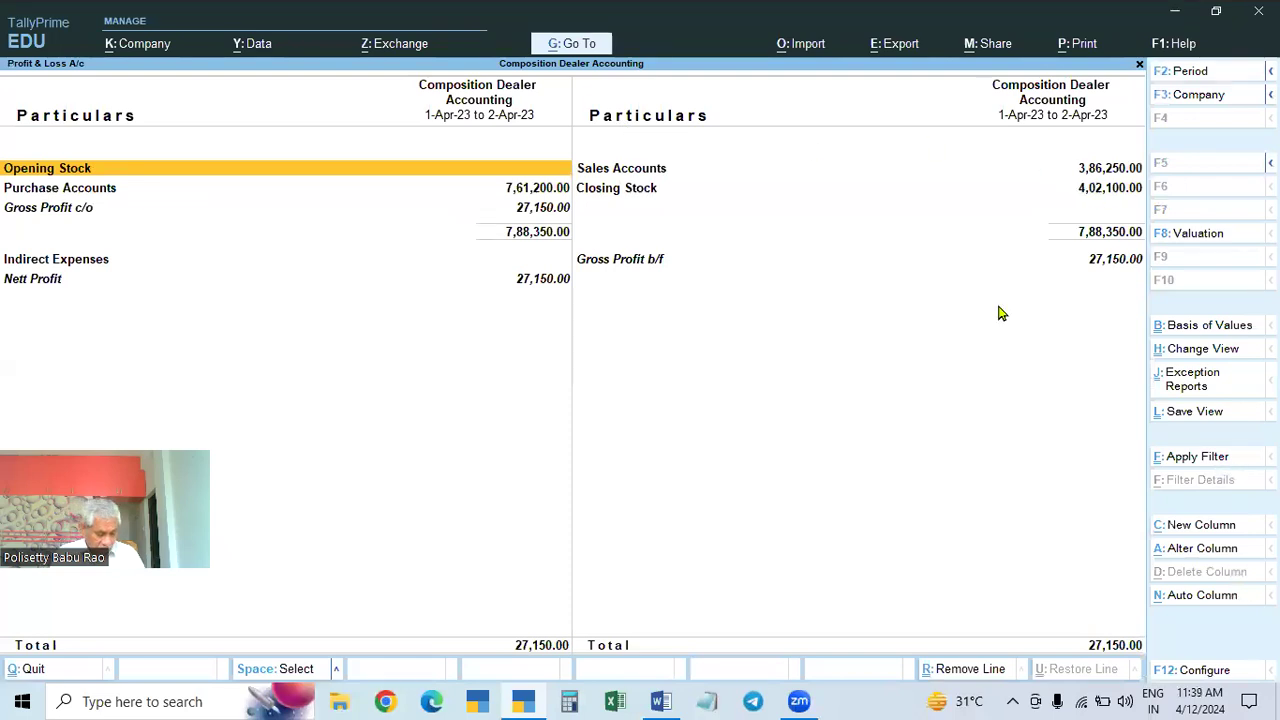
key("alt+F5")
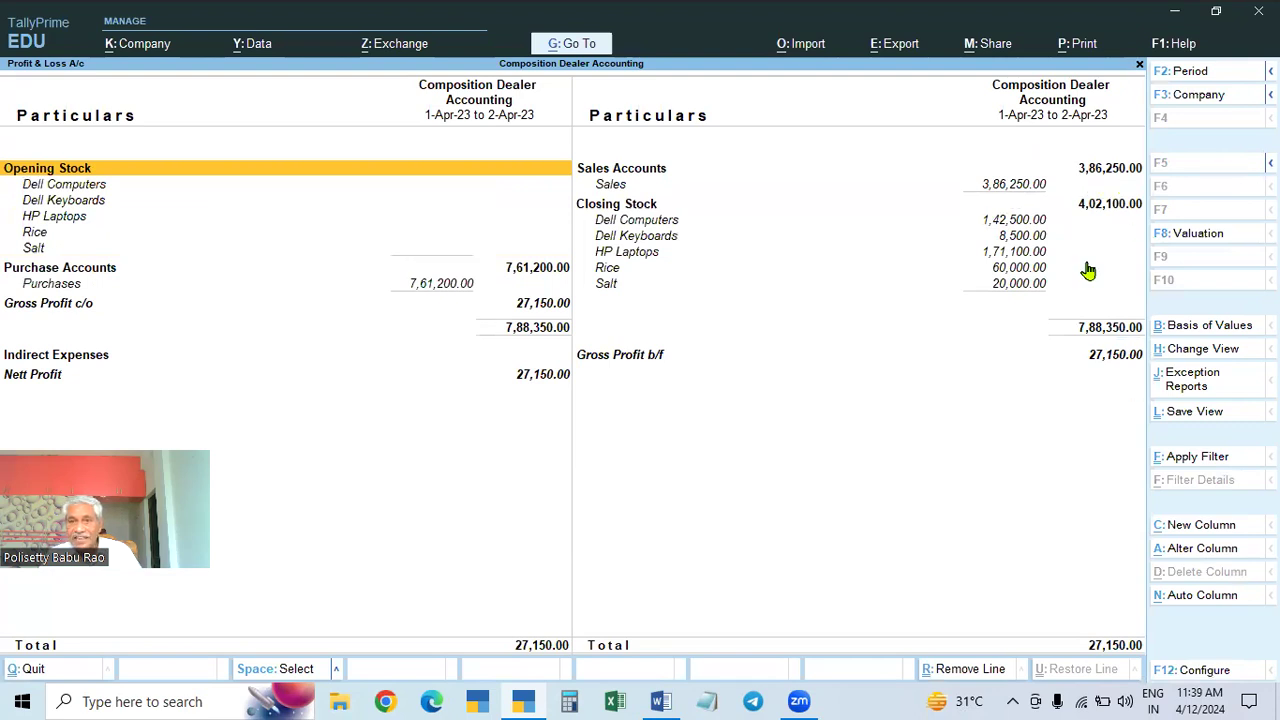
Step: Close the Profit & Loss A/c without quitting and reopen the list of additional reports
key("Escape")
key("Home")
key("Escape")
key("Escape")
key("Down")
key("Down")
key("Down")
key("Down")
key("Down")
key("Down")
key("Down")
key("Down")
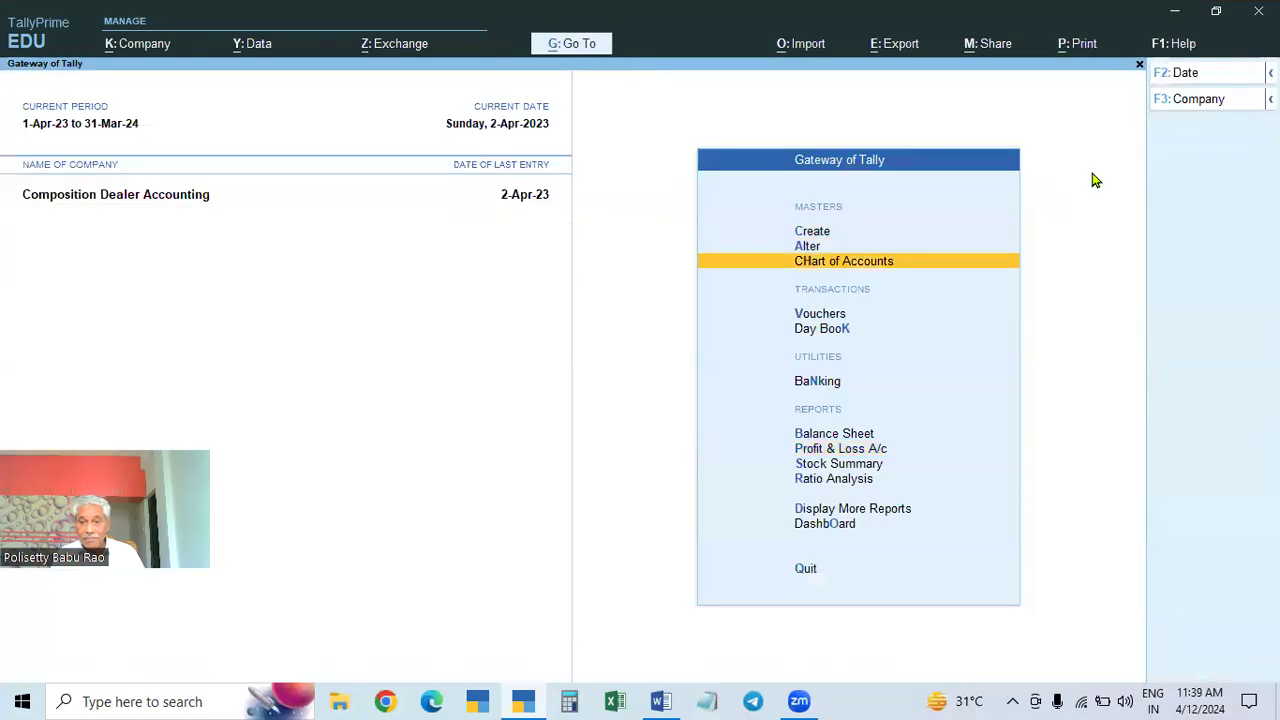
key("Down")
key("Down")
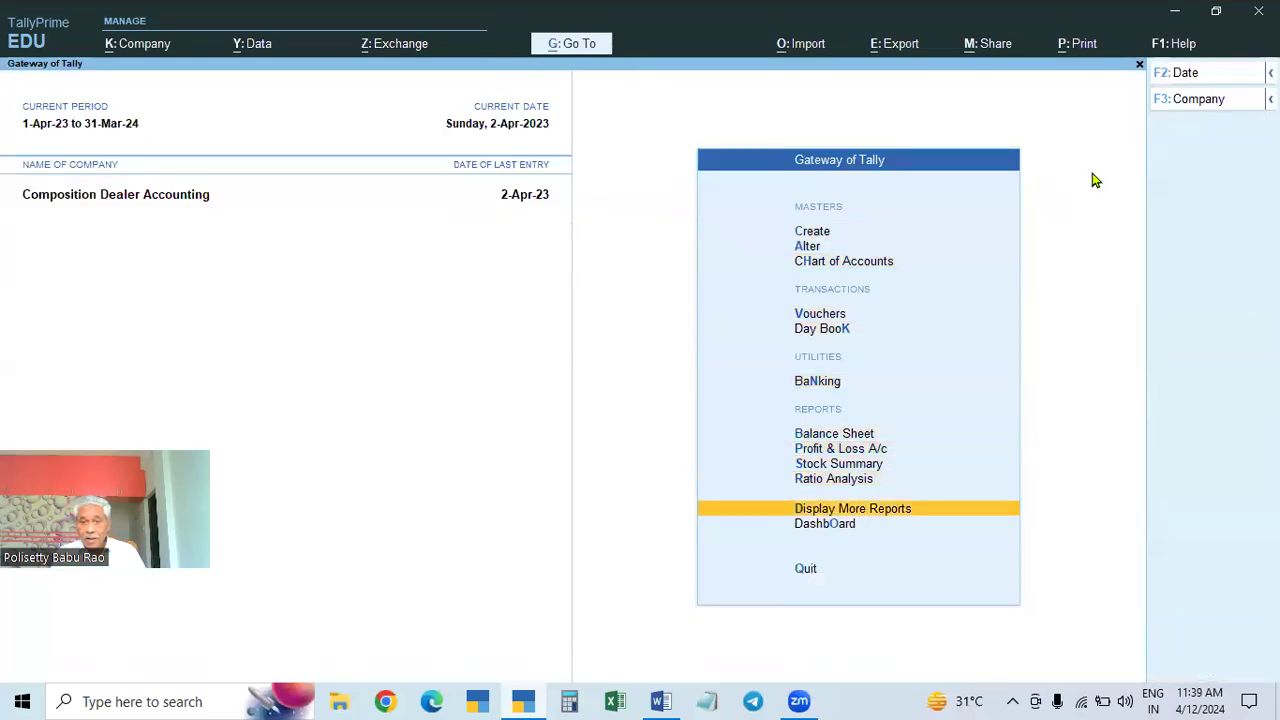
key("Return")
Step: Reopen the CMP-08 return in detailed format and examine the taxable, exempted and nil rated sales under outward supplies
key("Down")
key("Down")
key("Down")
key("Down")
key("Down")
key("Down")
key("Down")
key("Down")
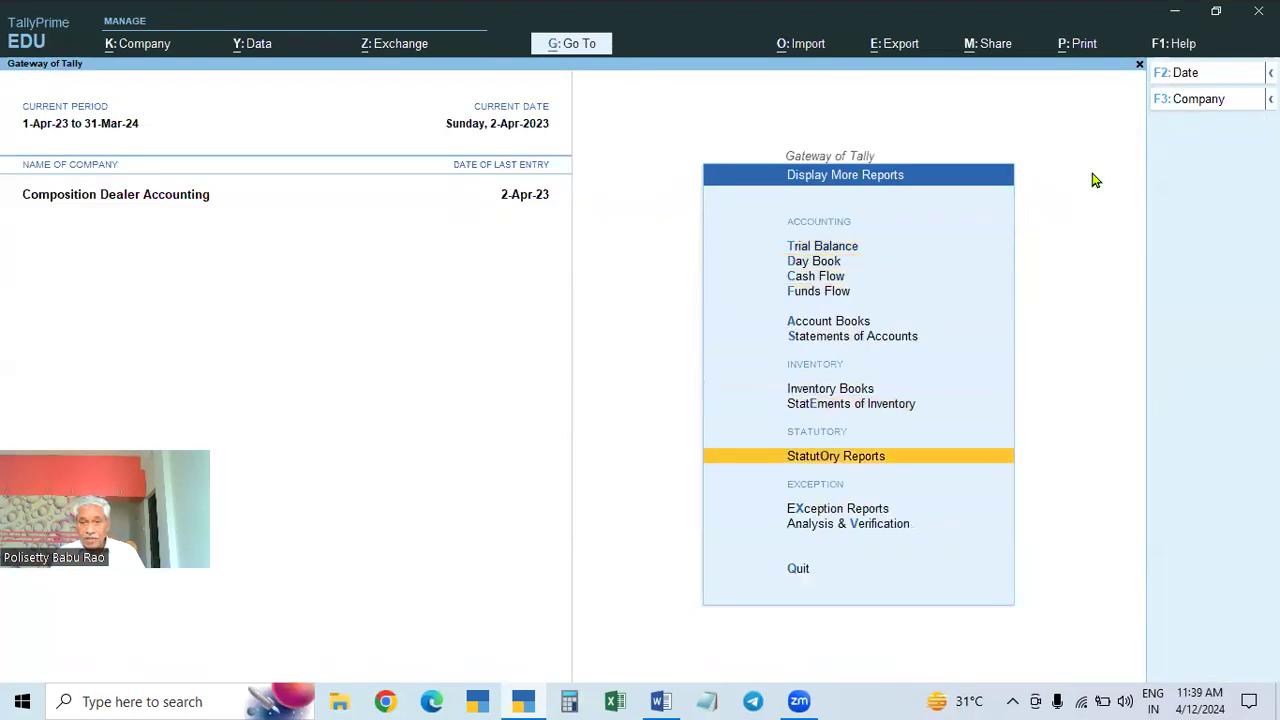
key("Return")
key("Return")
key("Down")
key("Return")
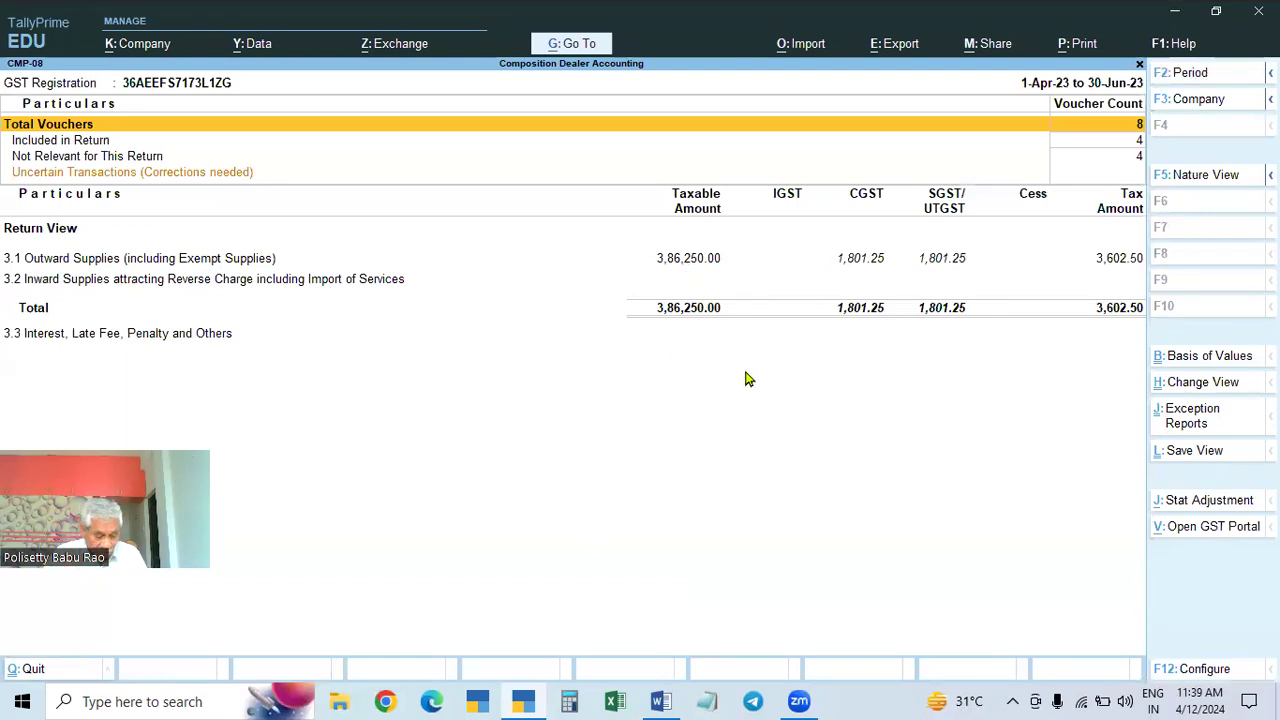
key("alt+F5")
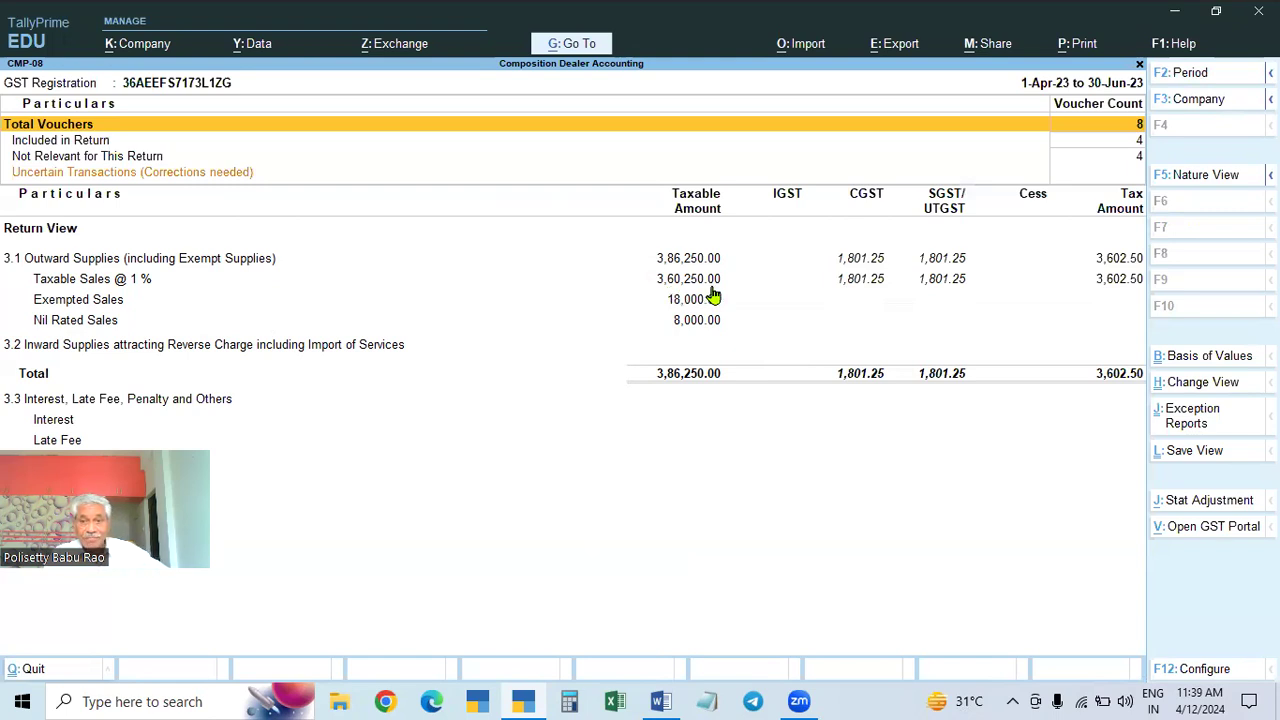
Step: Switch to Calculator, compute 0.5% of 360,250 to check the CGST and SGST on taxable sales, and close Calculator
left_click(568, 701)
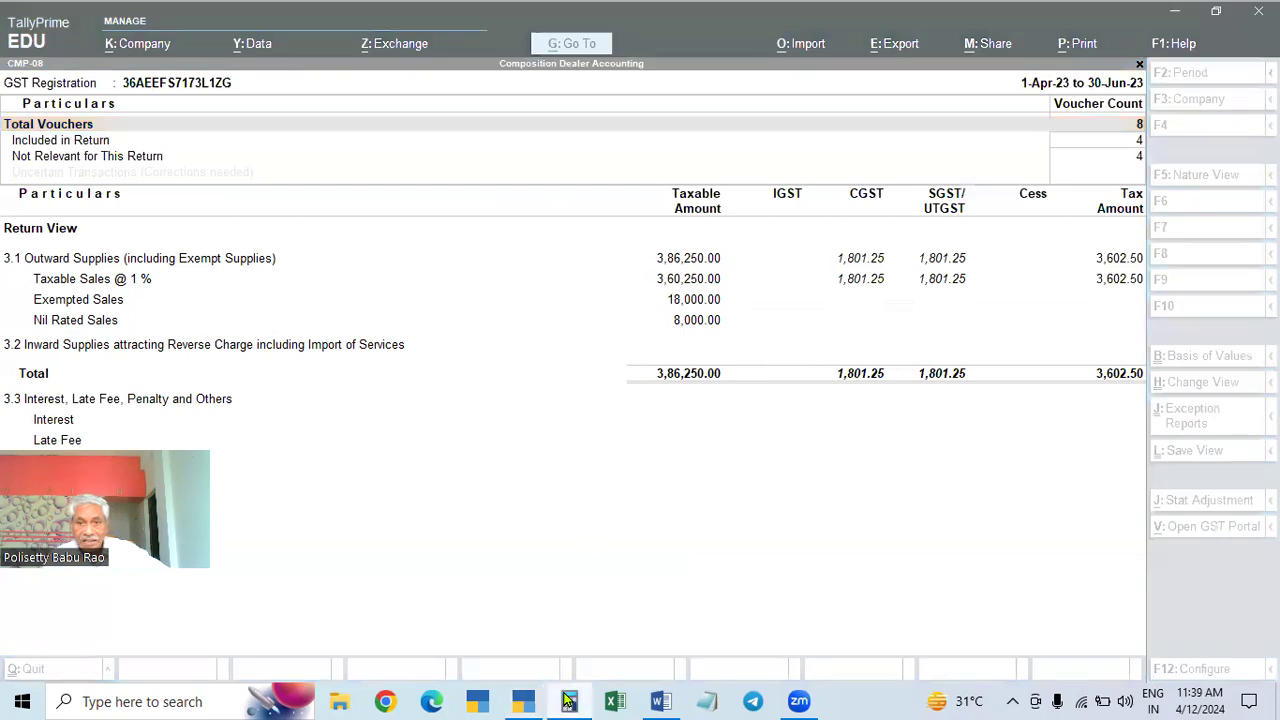
type("250")
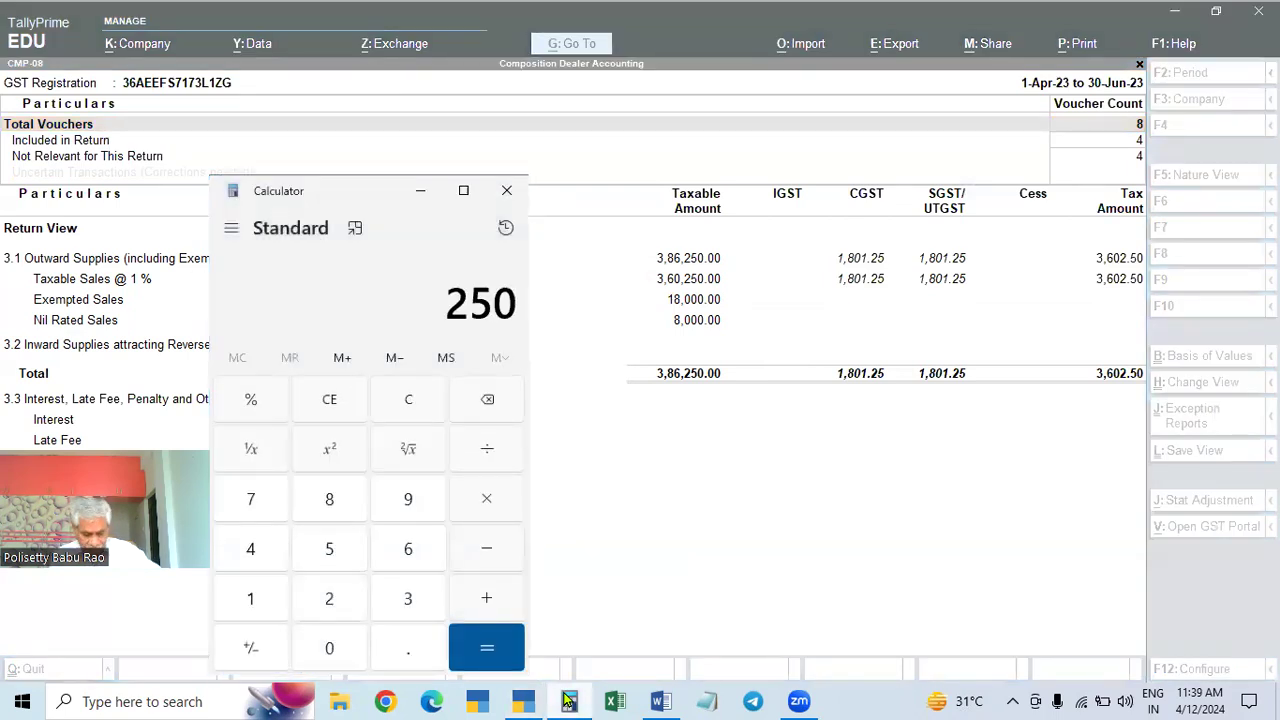
key("Escape")
type("360,250")
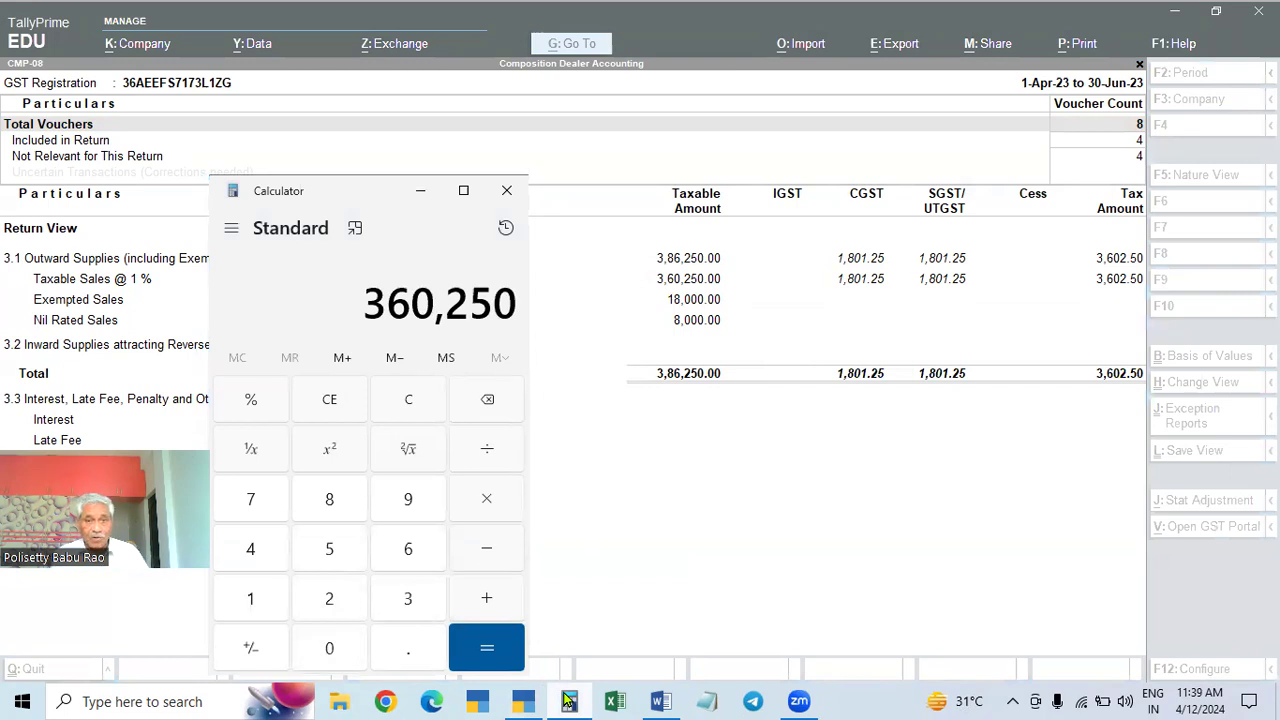
key("asterisk")
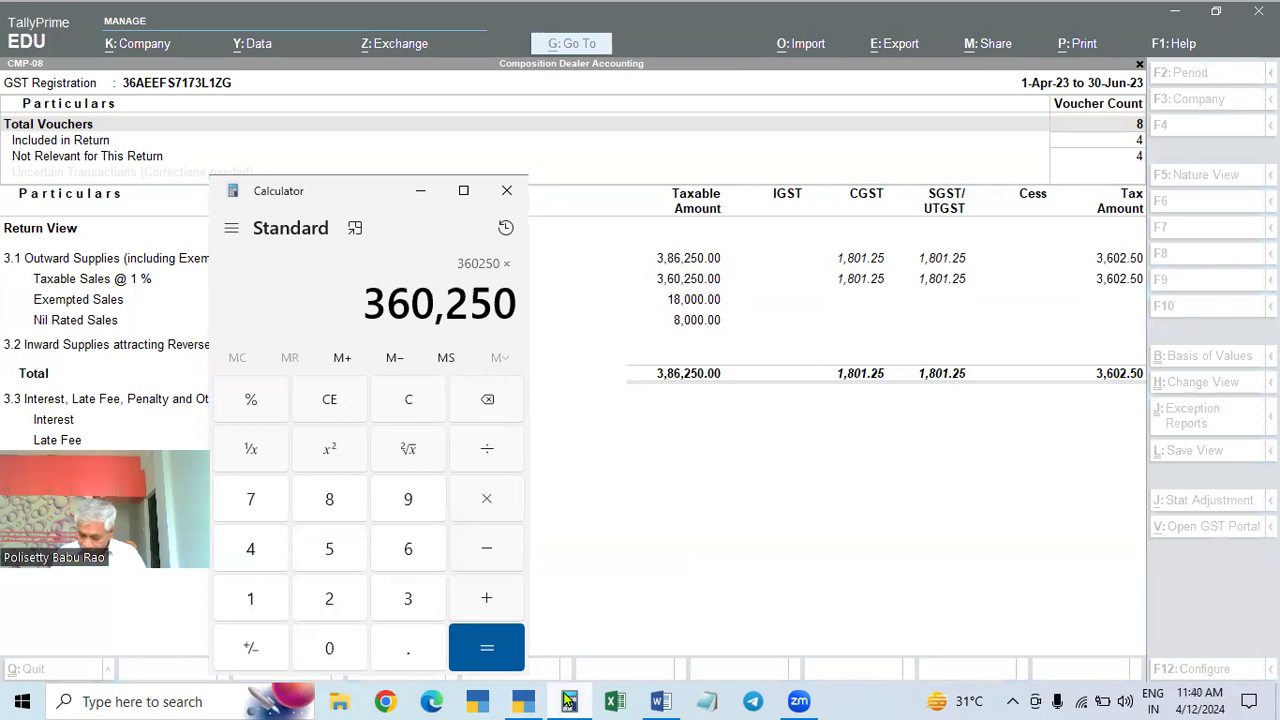
type(".5")
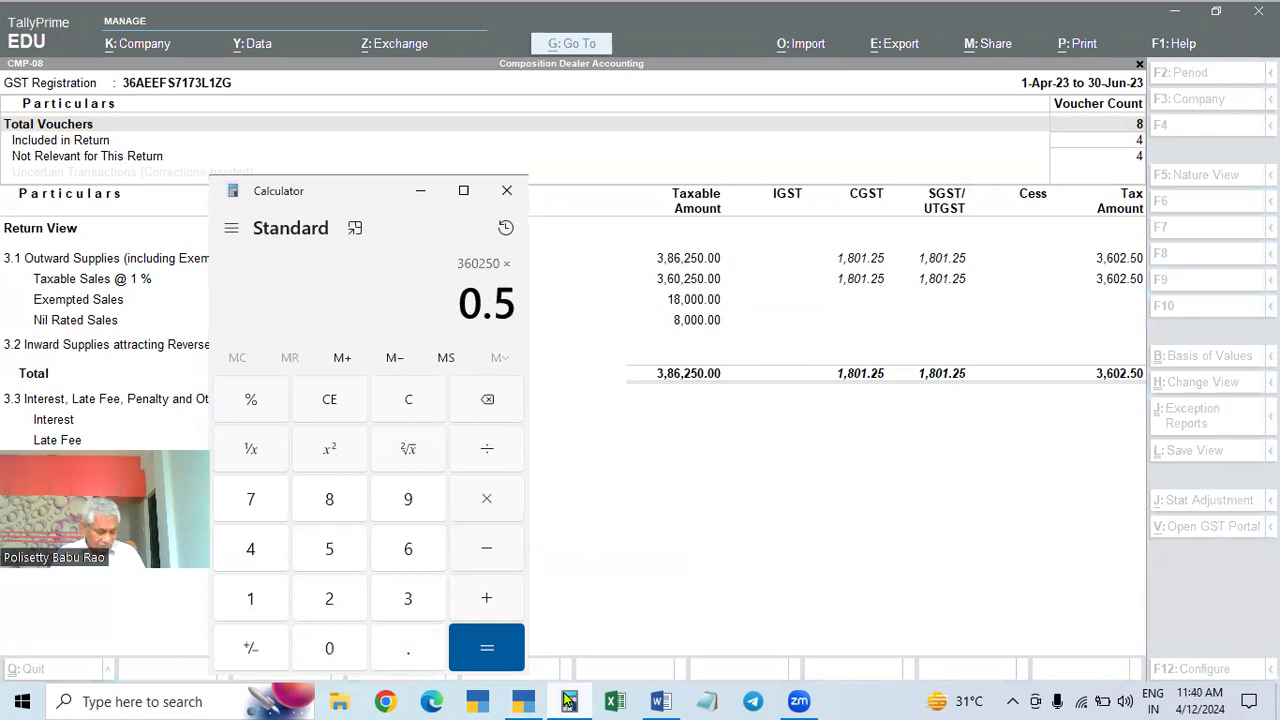
key("percent")
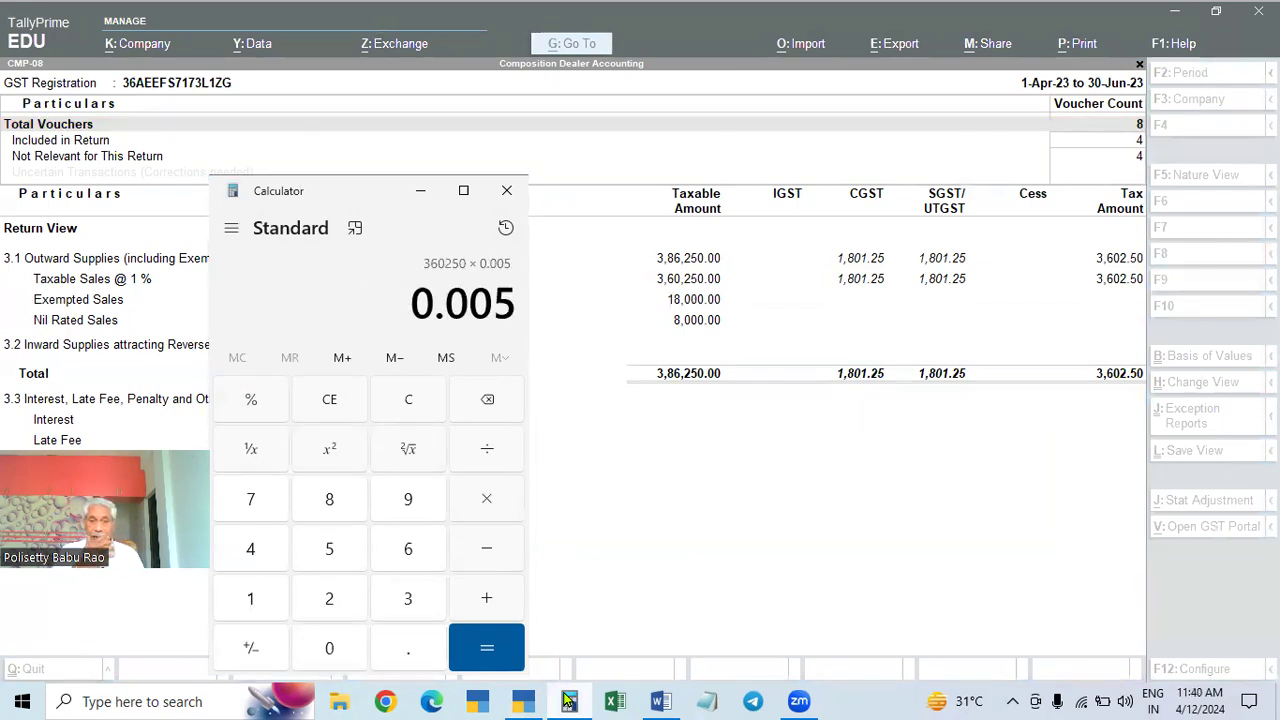
key("Return")
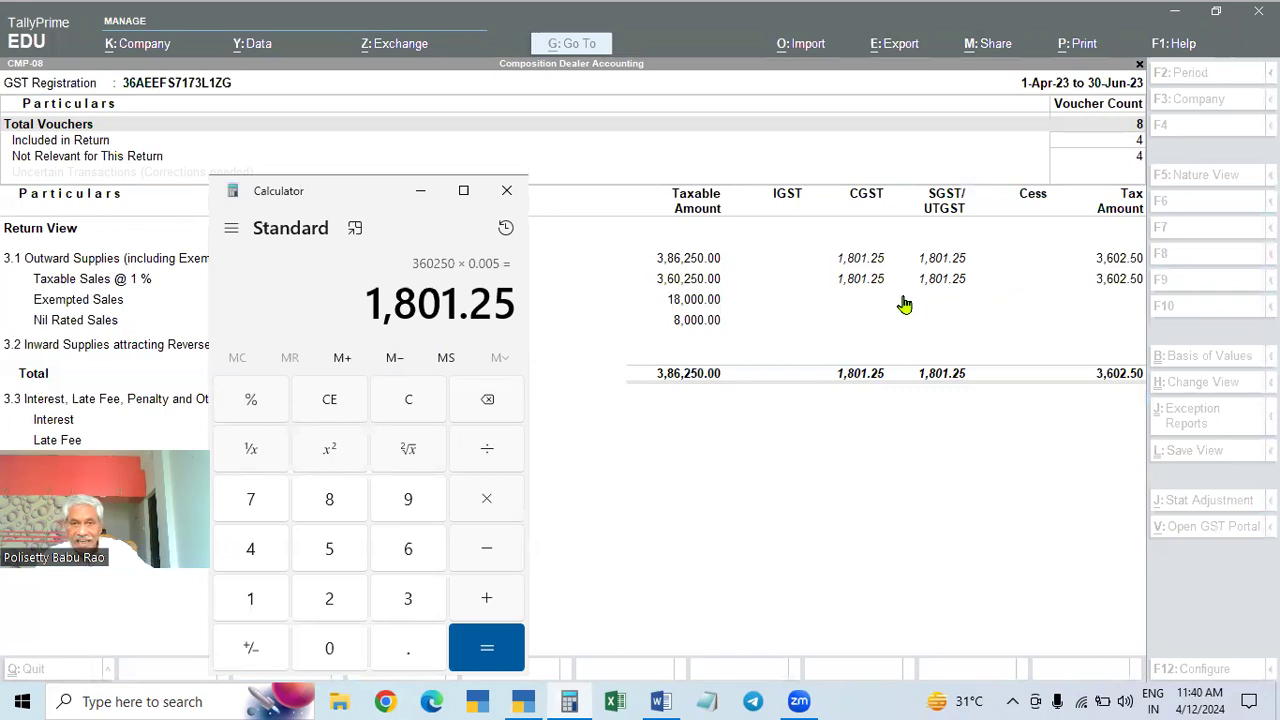
key("Escape")
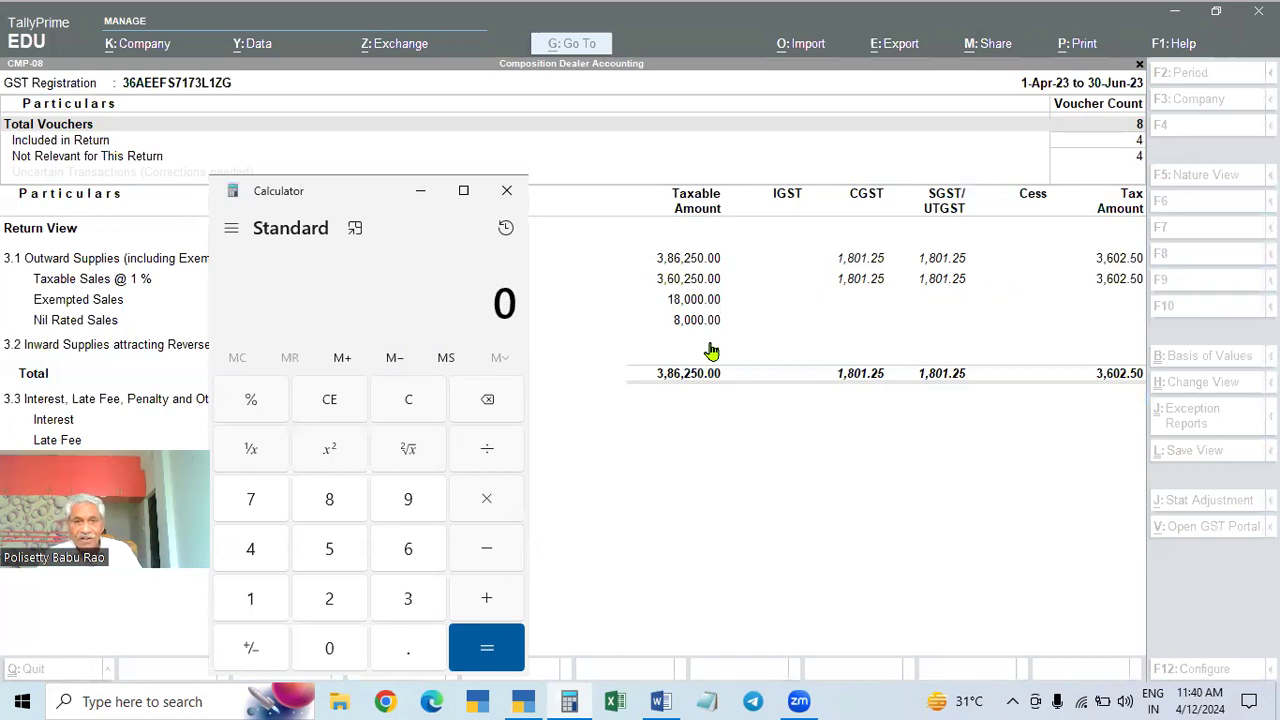
left_click(506, 190)
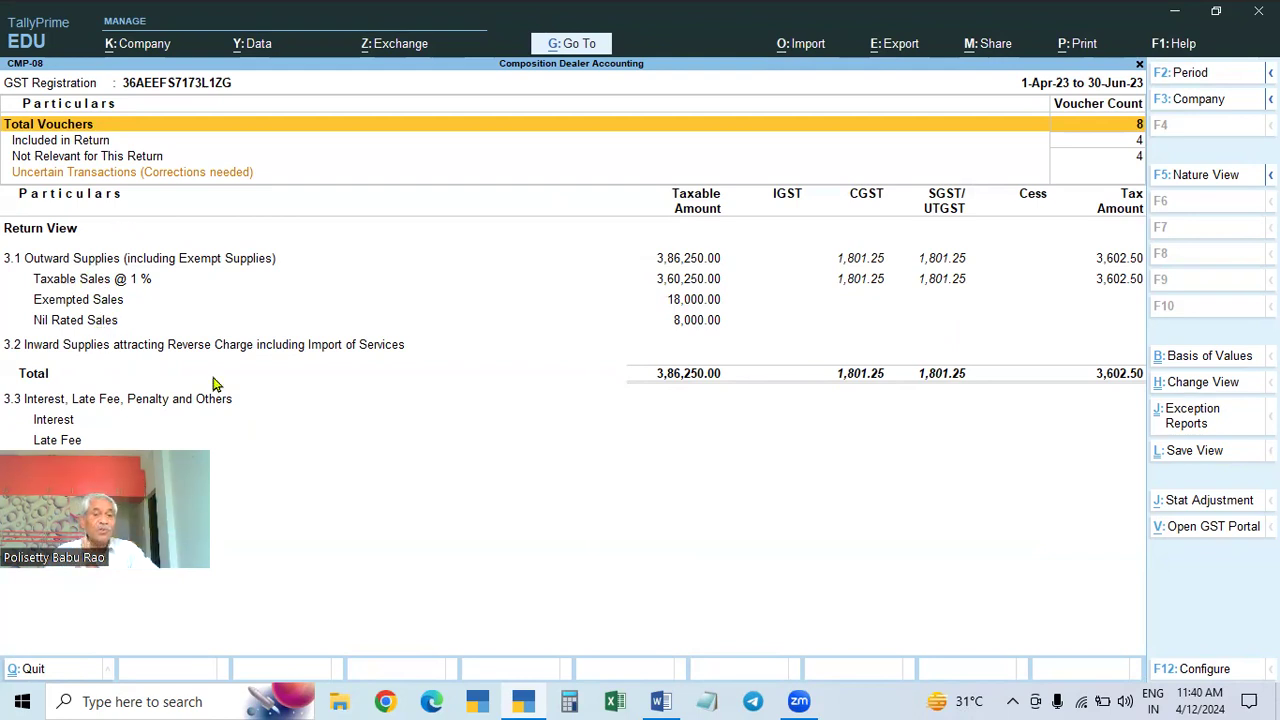
Step: Leave the detailed CMP-08, recheck the return in its condensed format, and go back to the GST reports
key("Escape")
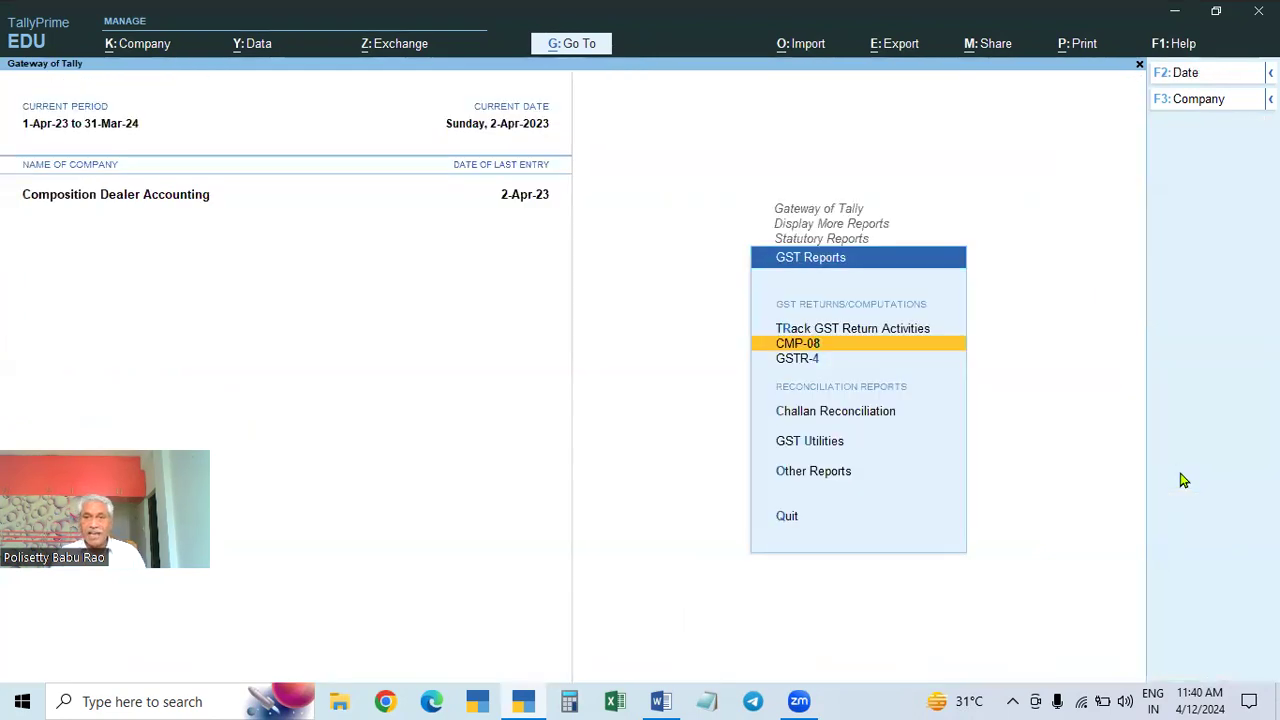
key("Down")
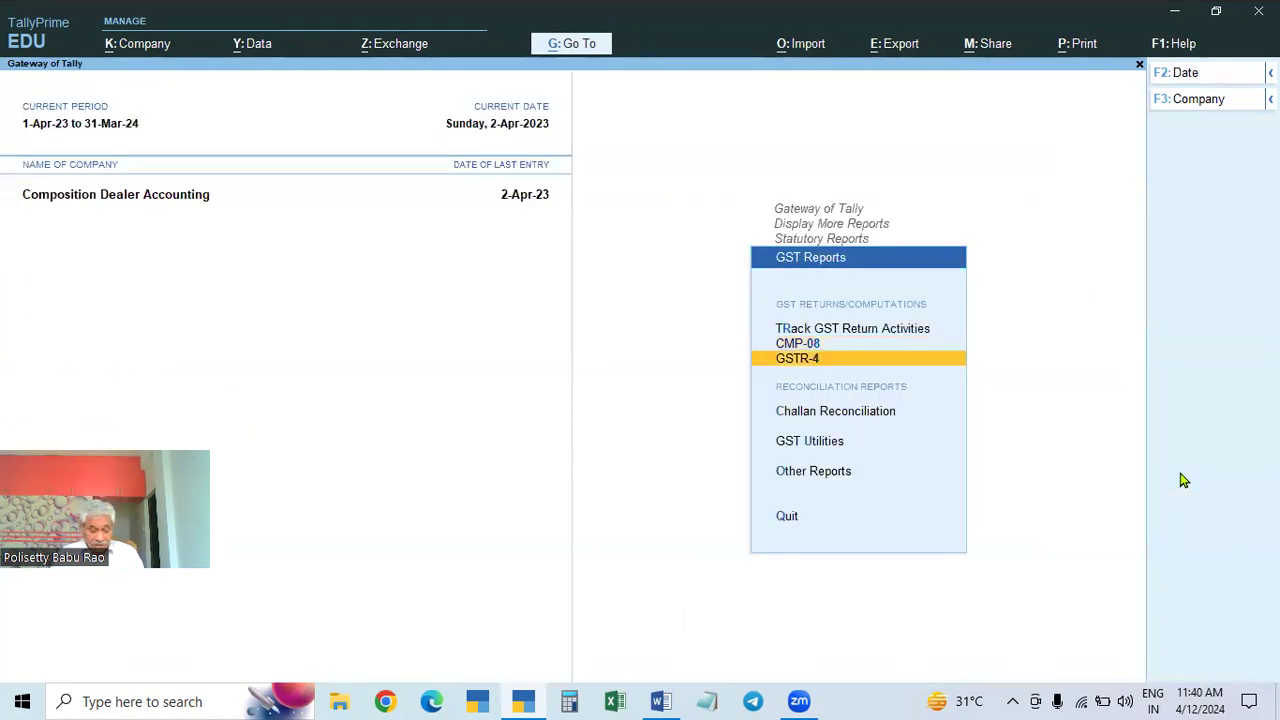
key("Up")
key("Return")
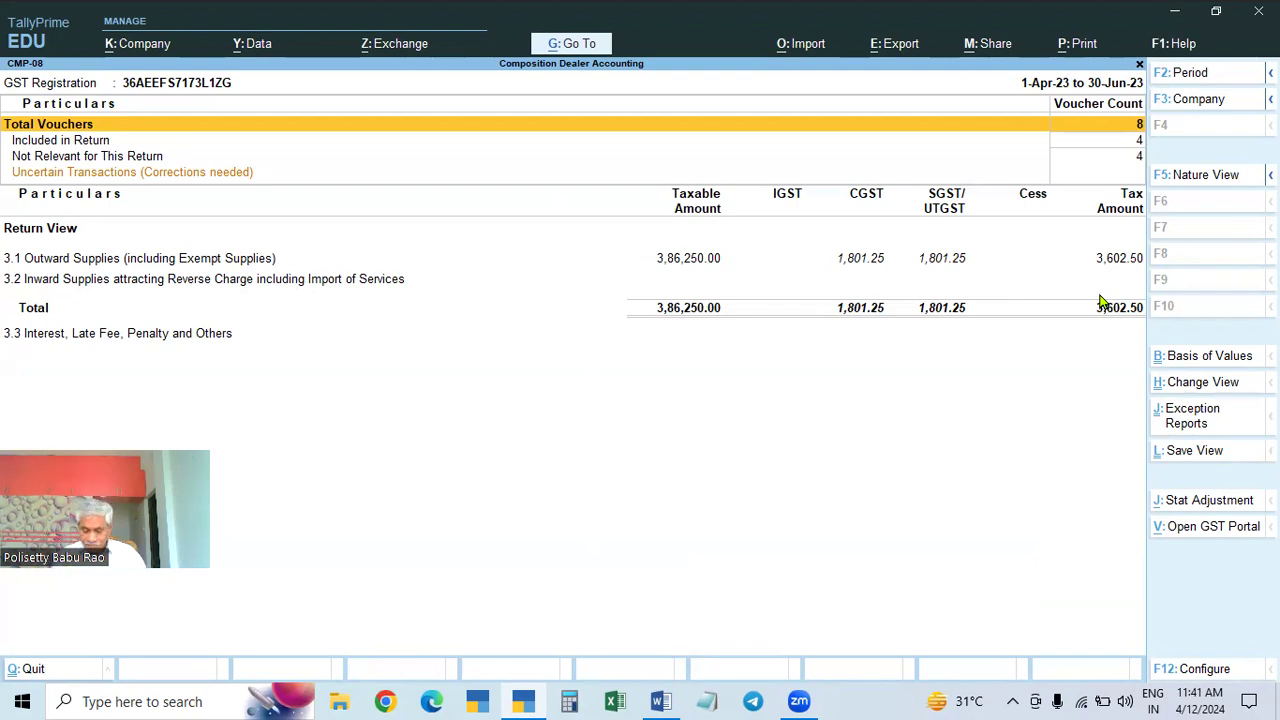
key("Escape")
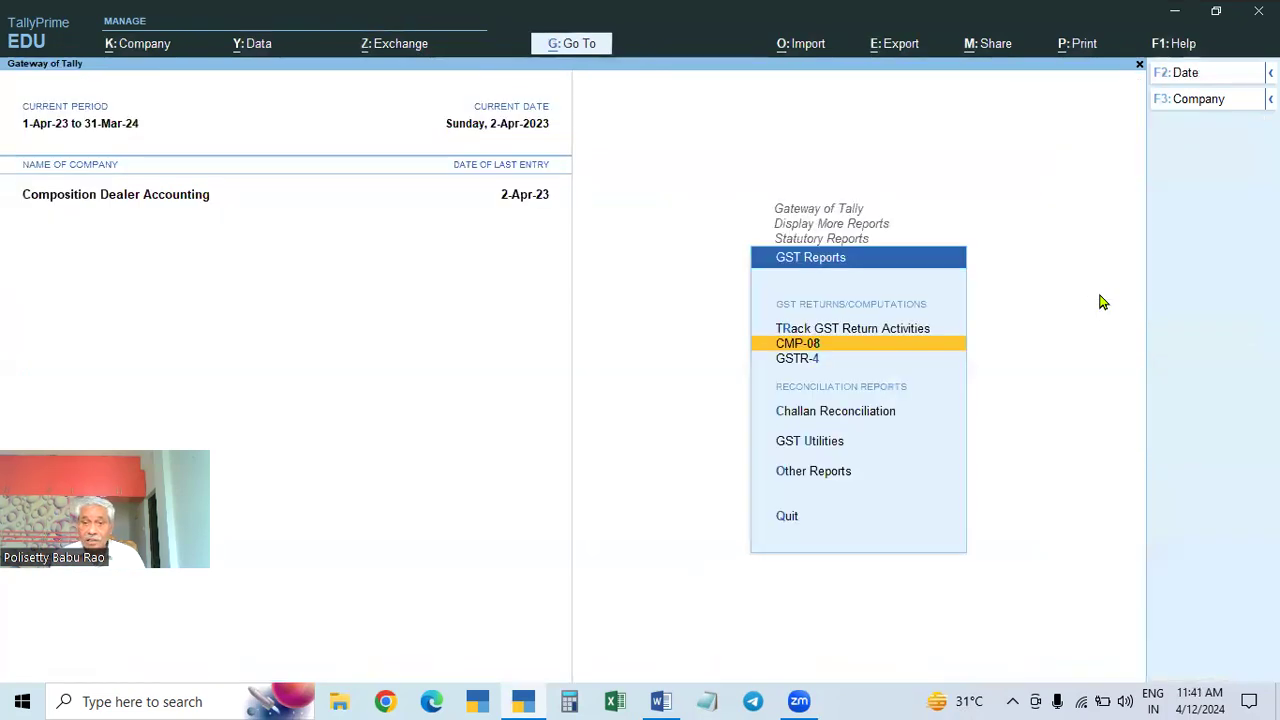
key("Return")
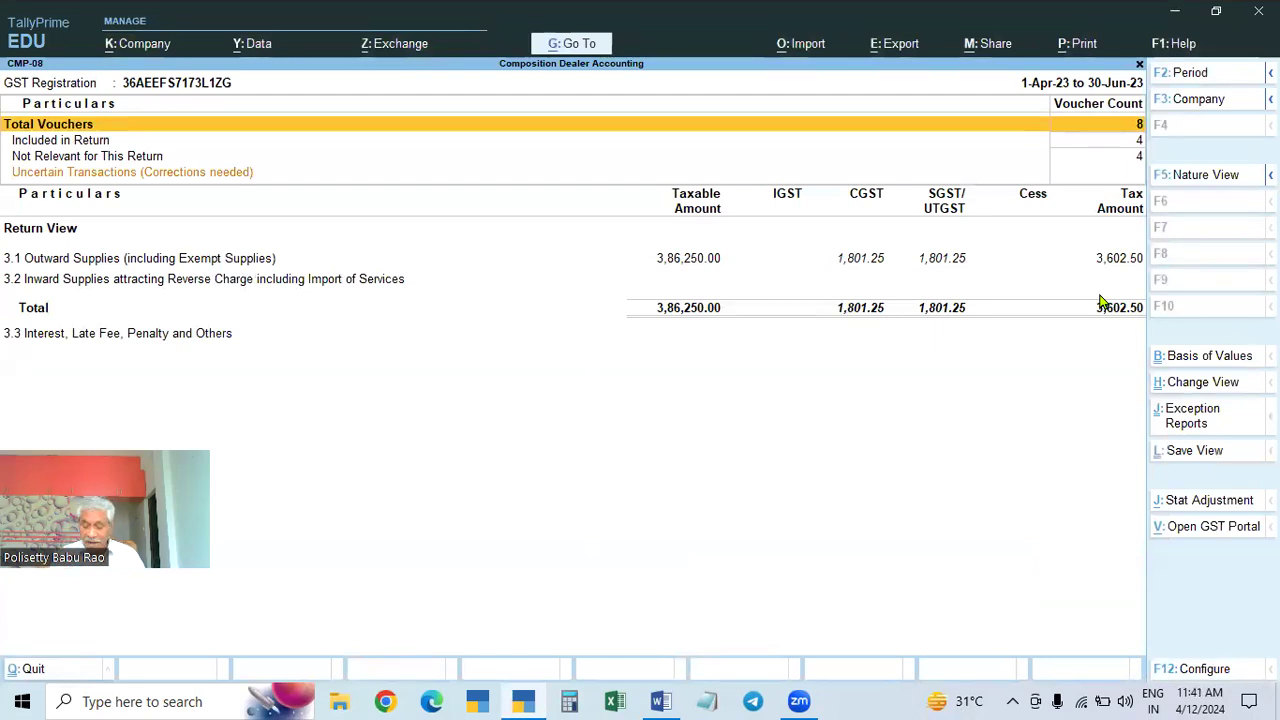
key("Escape")
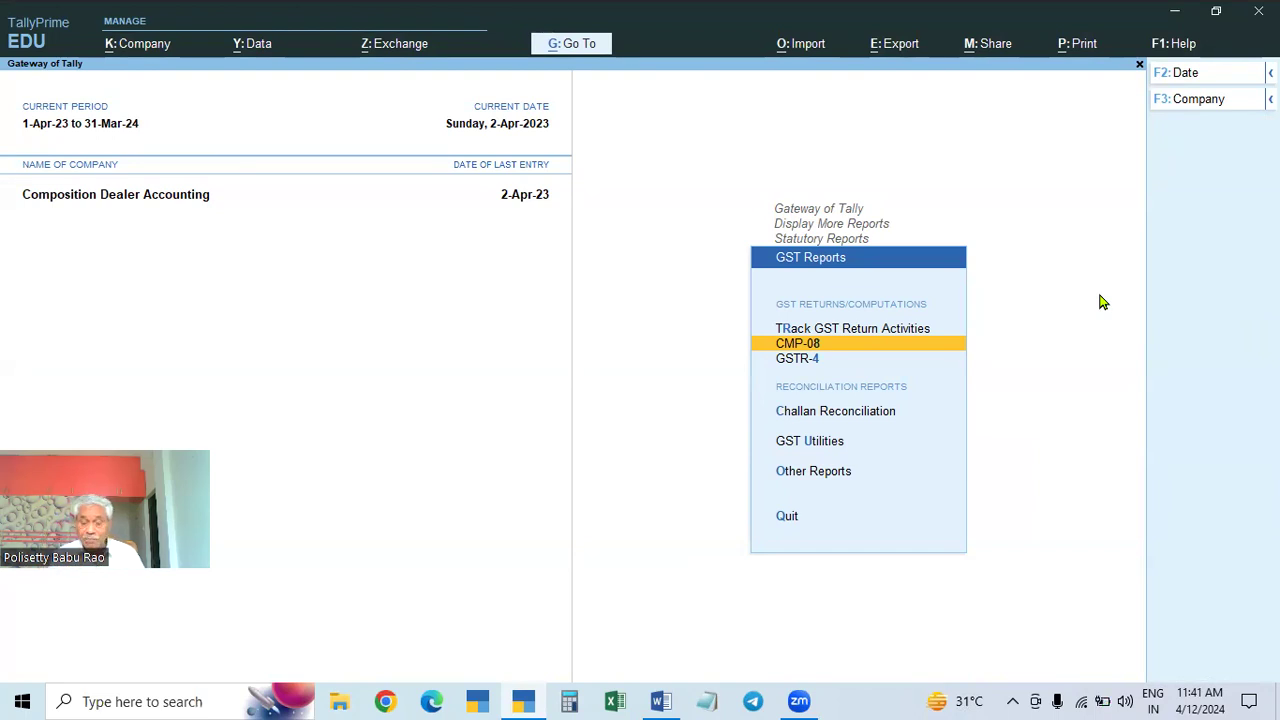
Step: Open the GSTR-4 return and set its period from 1-Apr-23 to 31-Mar-24
key("Down")
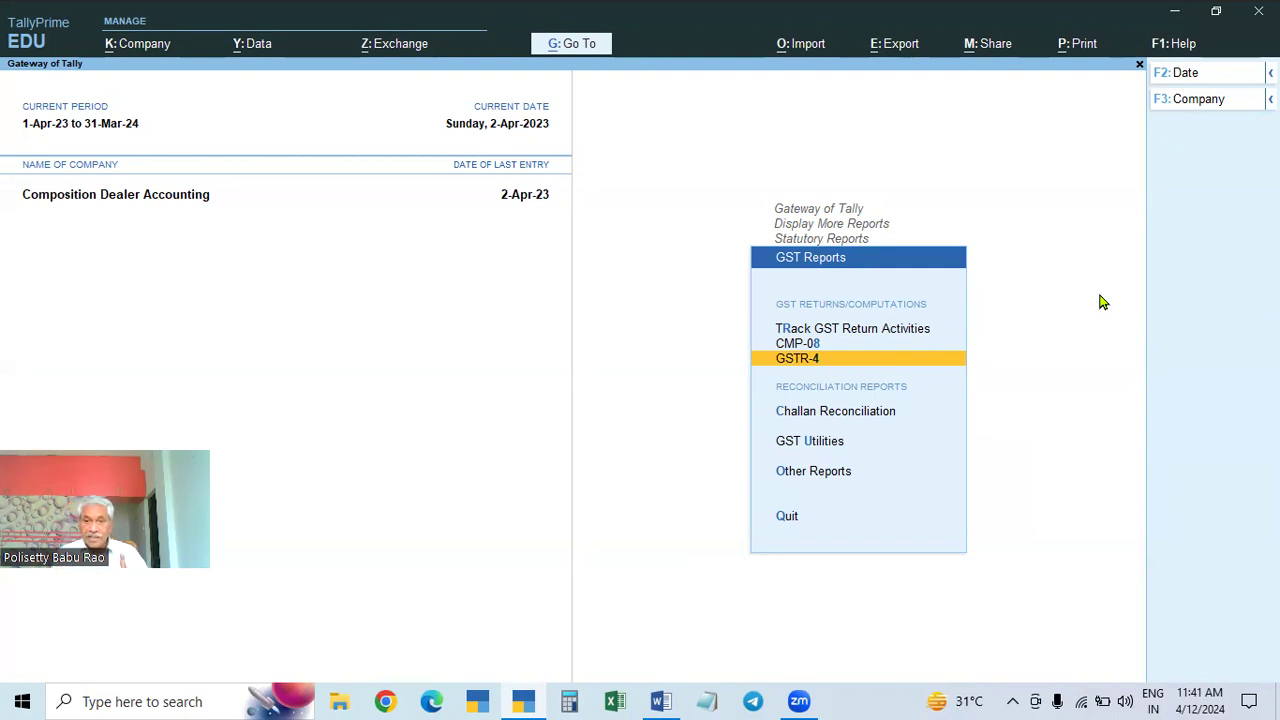
key("Return")
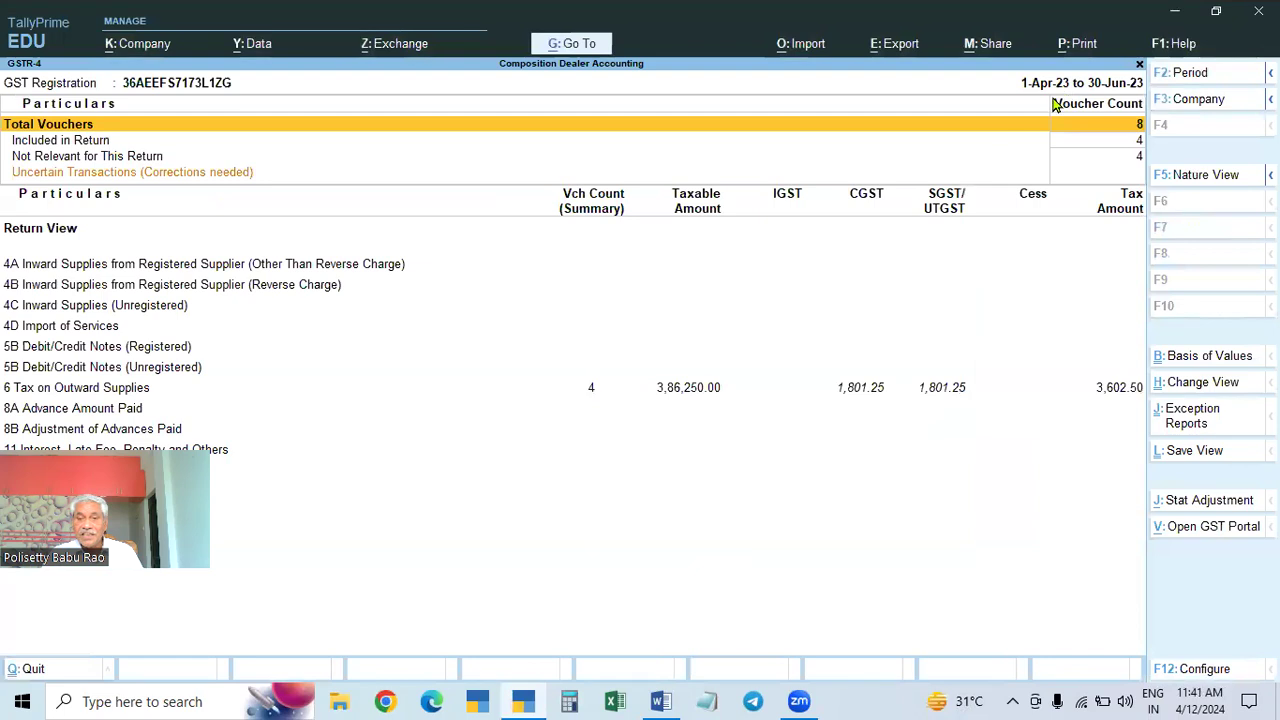
key("F2")
type("1-4")
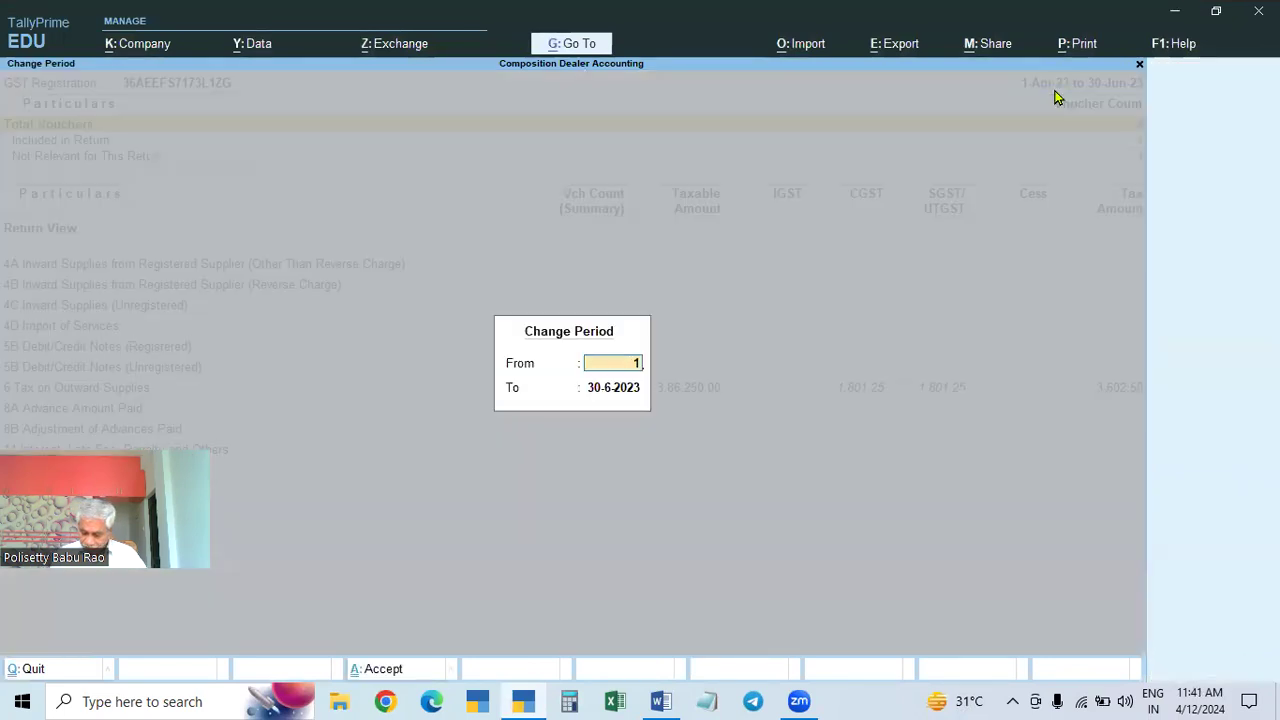
key("Return")
type("31.3")
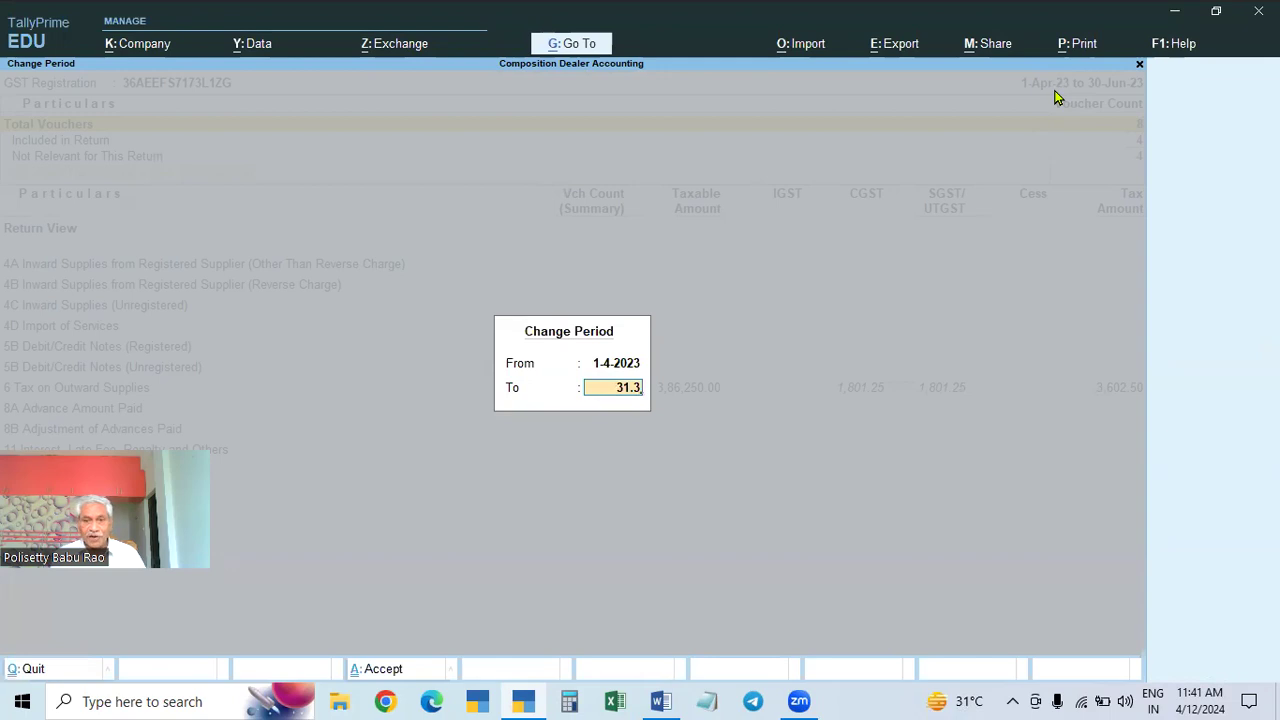
key("Return")
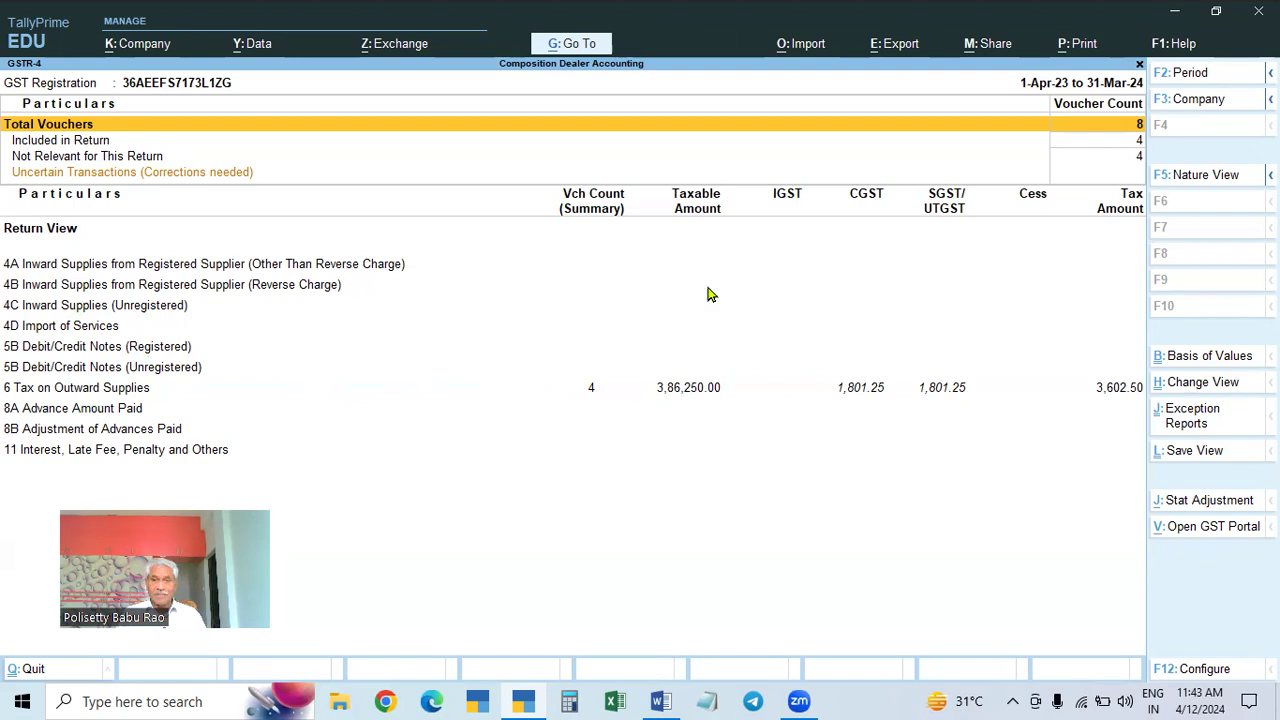
Step: Leave GSTR-4, reopen the CMP-08 return in detailed format, and examine the CGST and SGST on outward supplies
key("Escape")
key("Up")
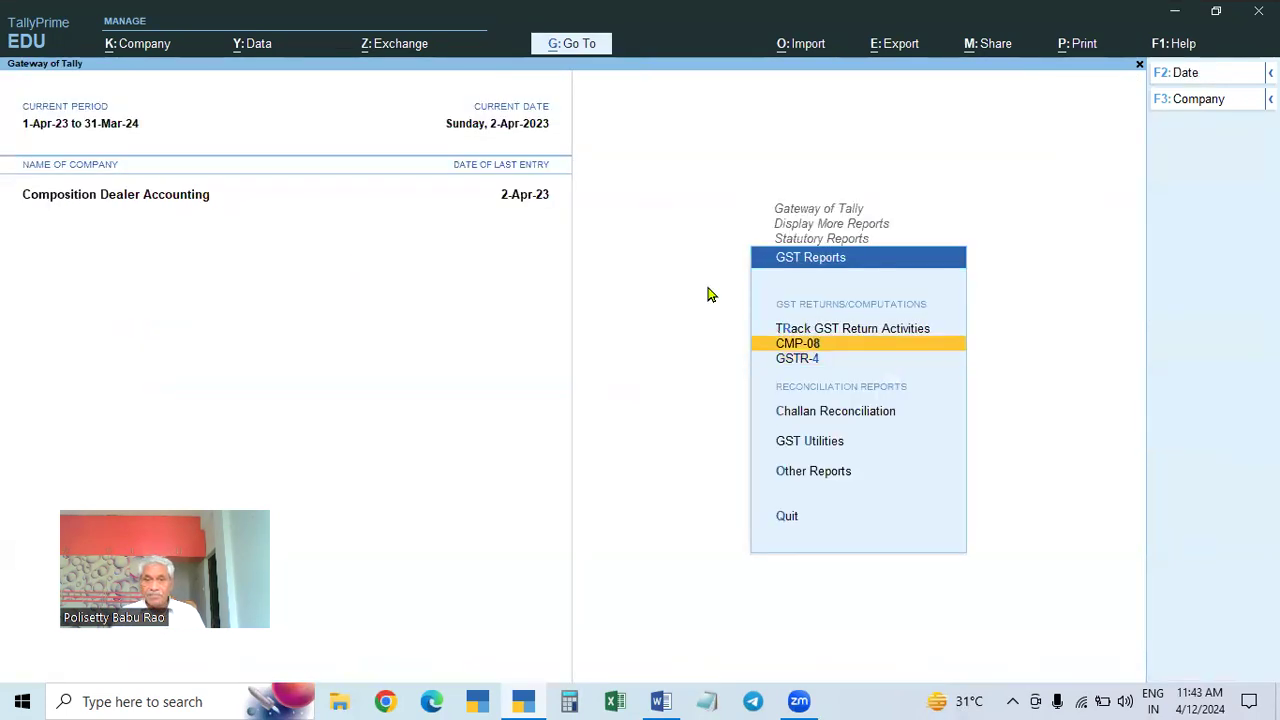
key("Return")
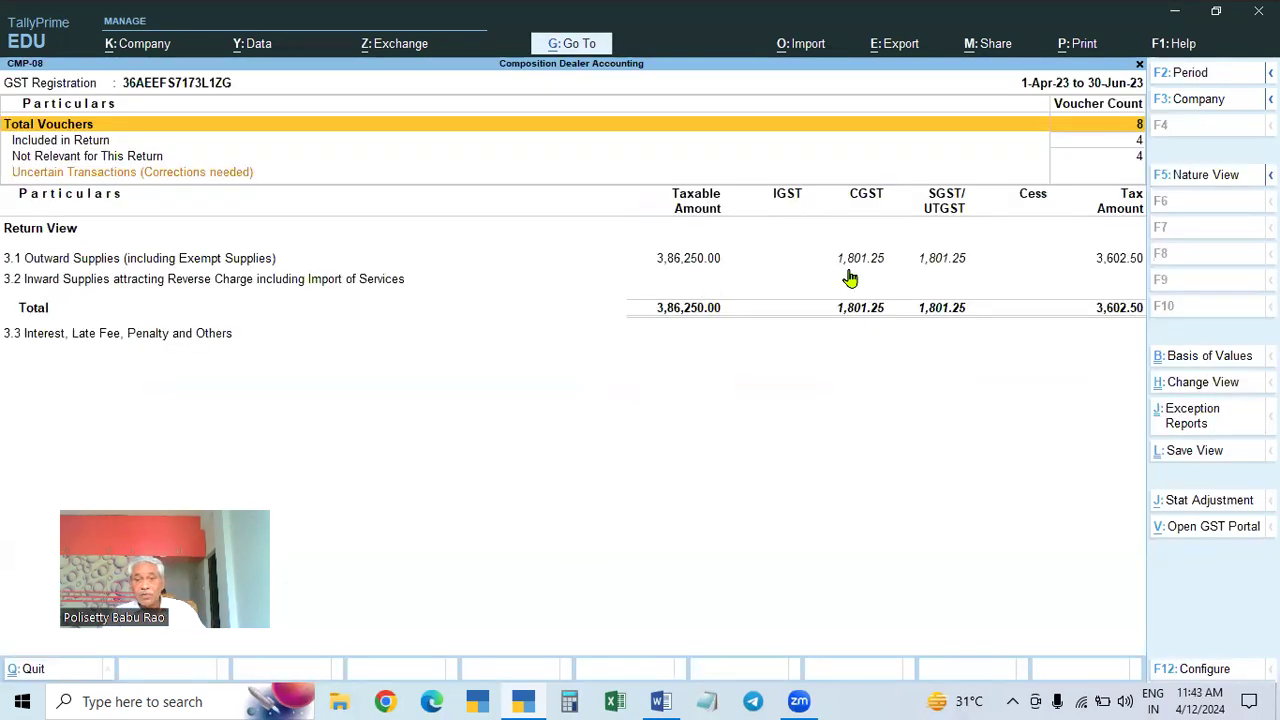
key("alt+F5")
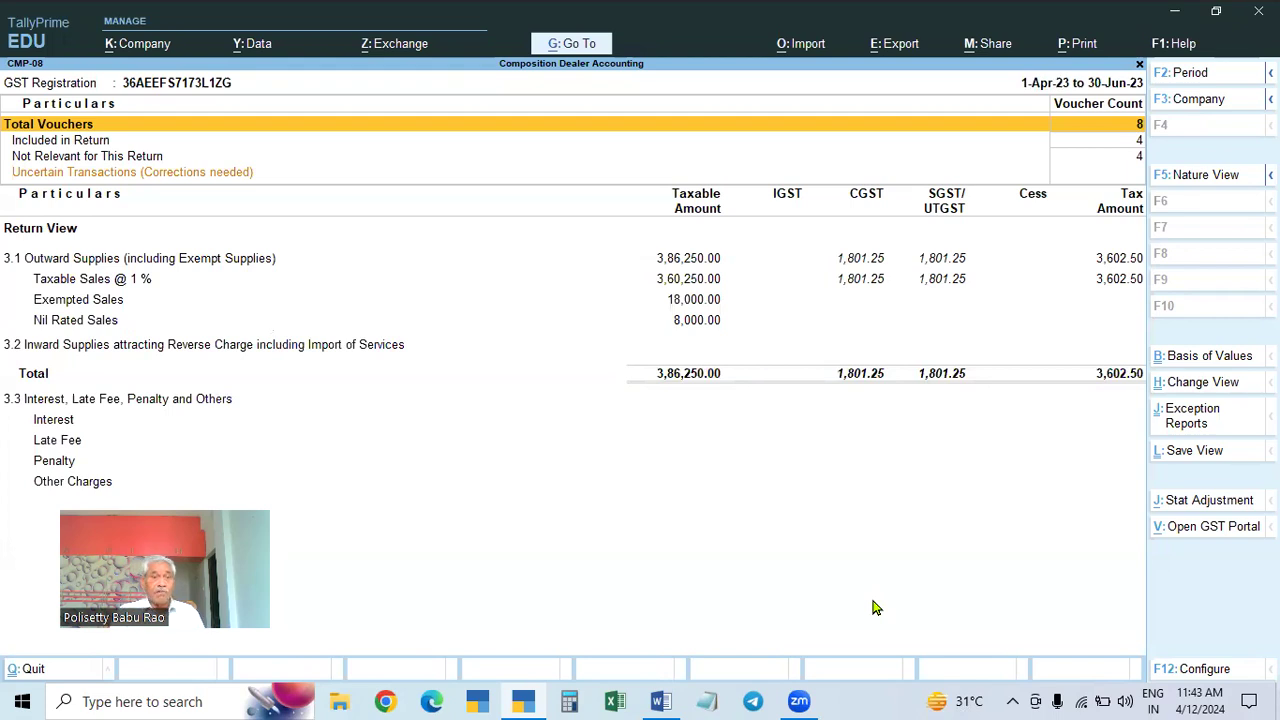
mouse_move(797, 701)
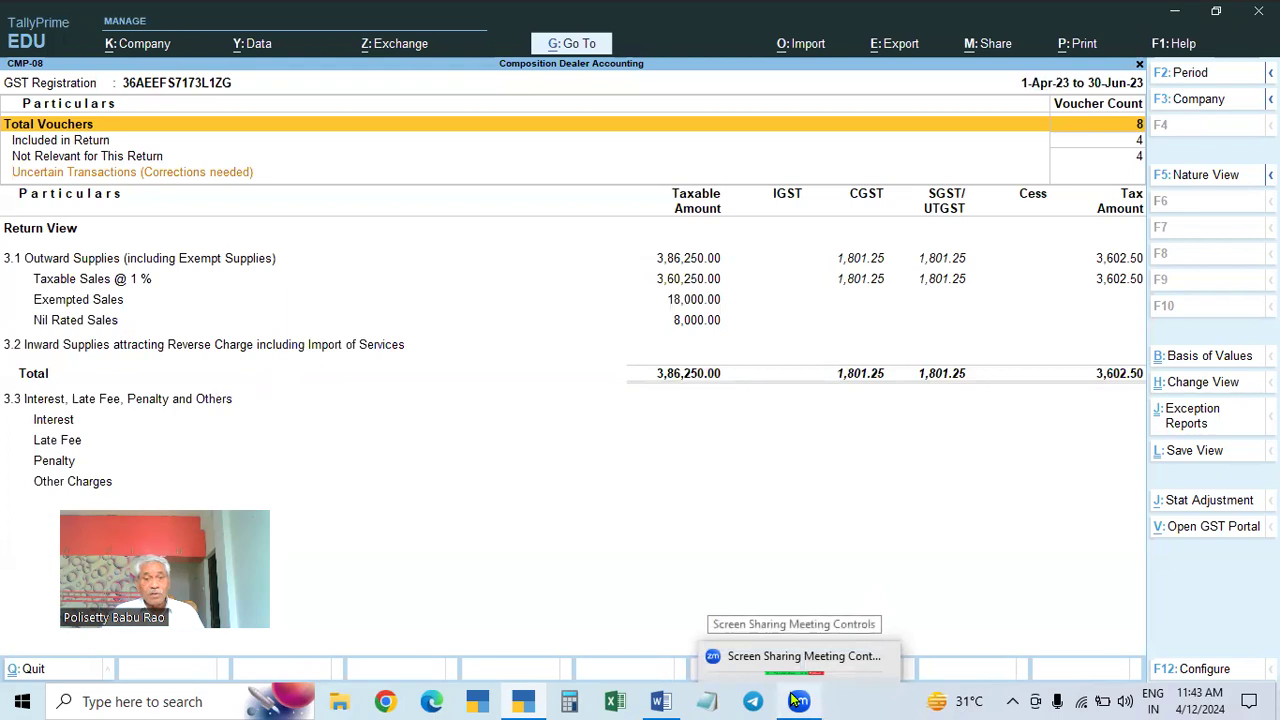
left_click(895, 492)
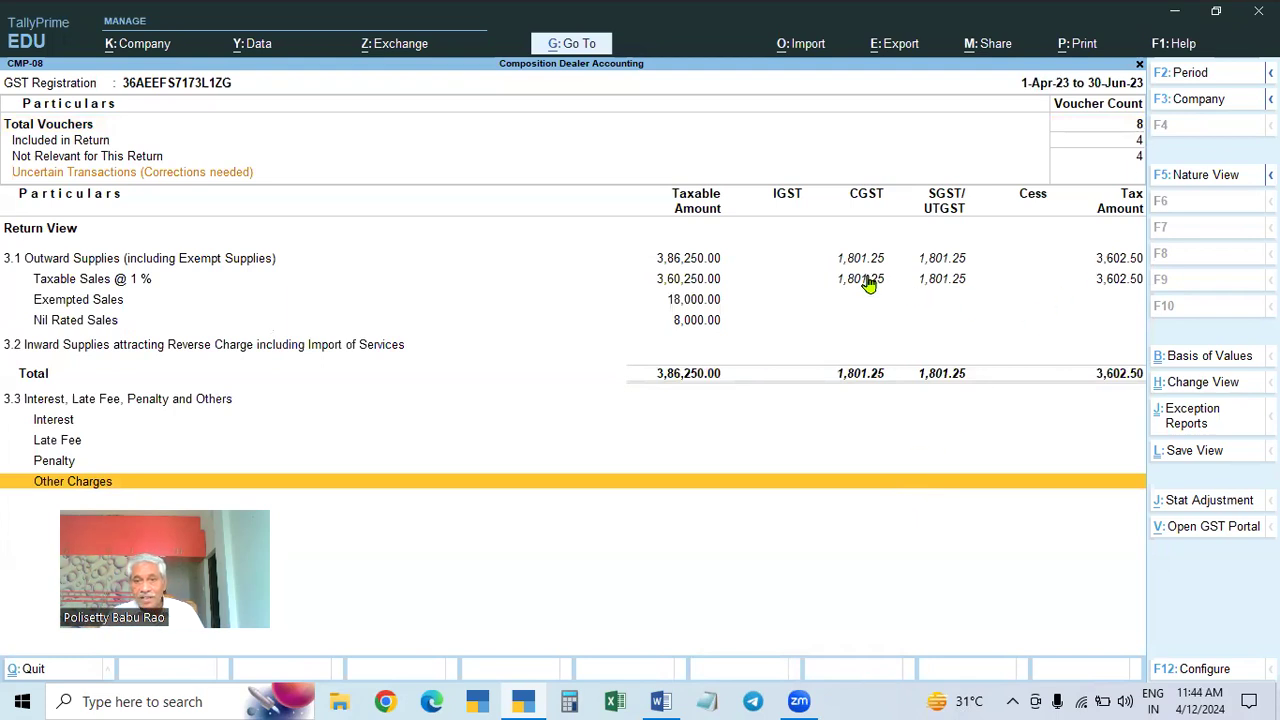
Step: Switch to Calculator, subtract 0.25 from 1,801.25 to round off the tax, and return to TallyPrime
left_click(567, 701)
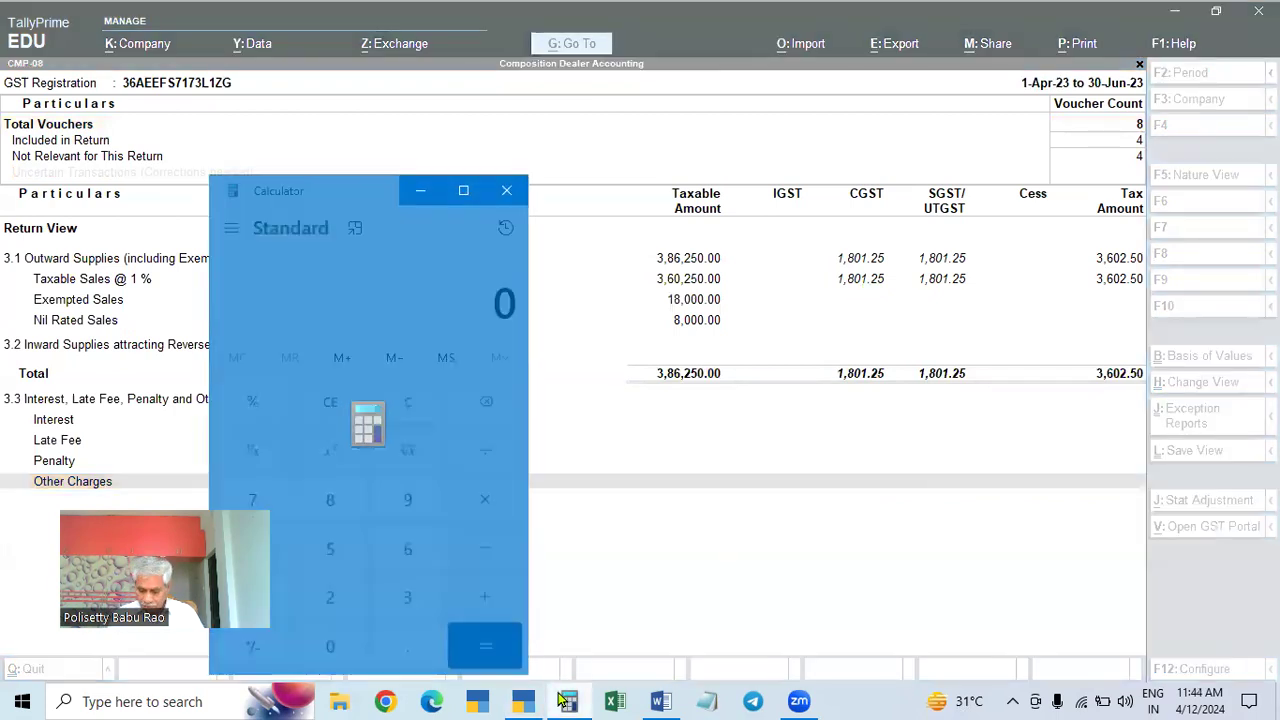
type("1,801.")
type("2")
key("BackSpace")
type("1.25")
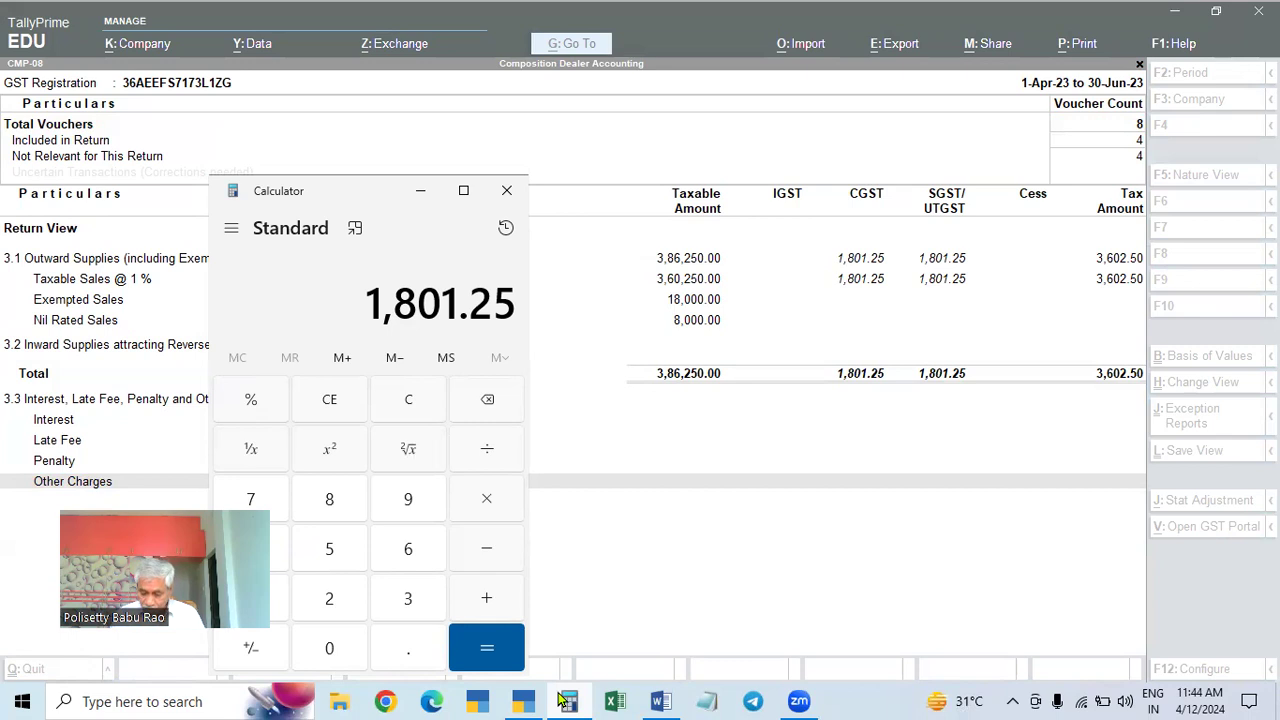
key("minus")
type("0.25")
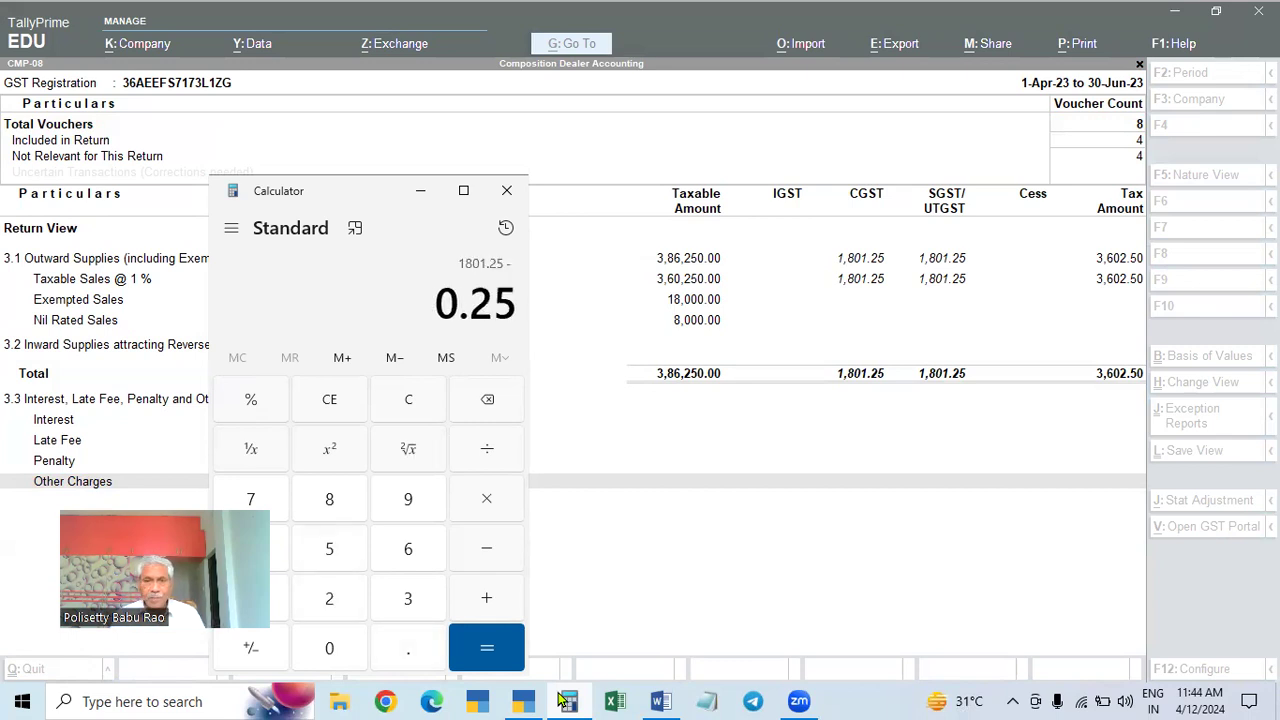
key("Return")
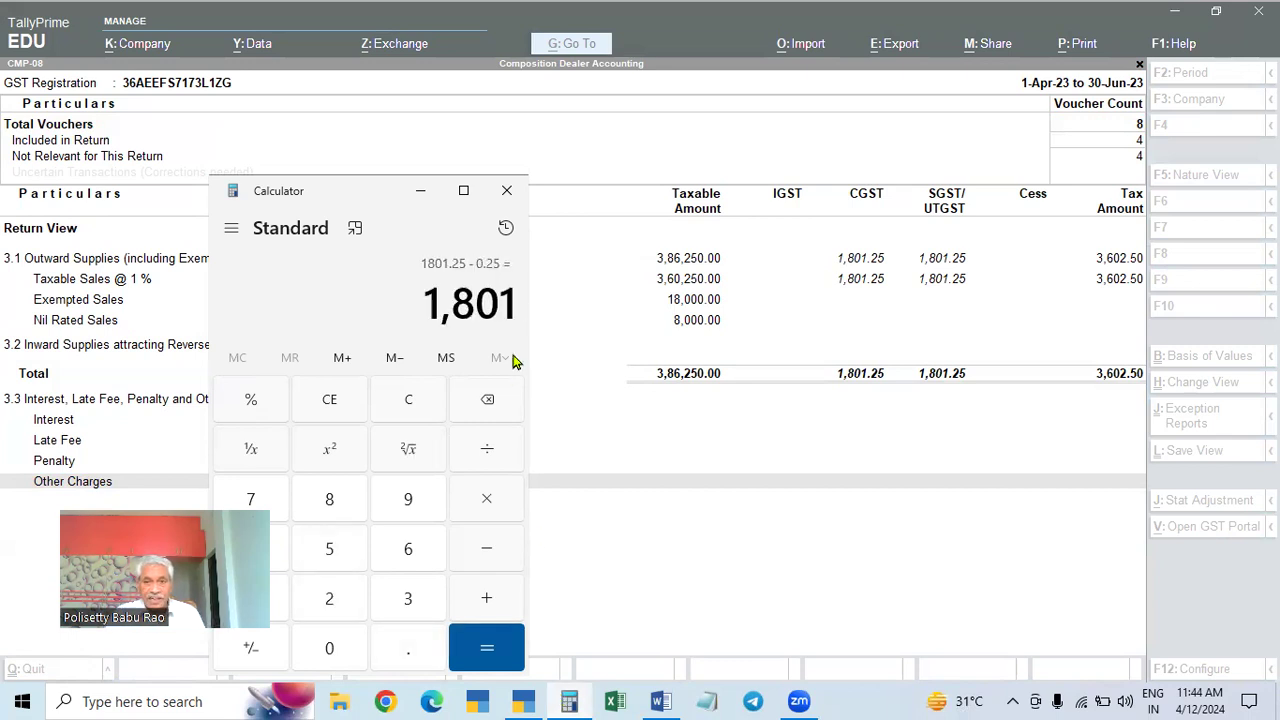
left_click(806, 536)
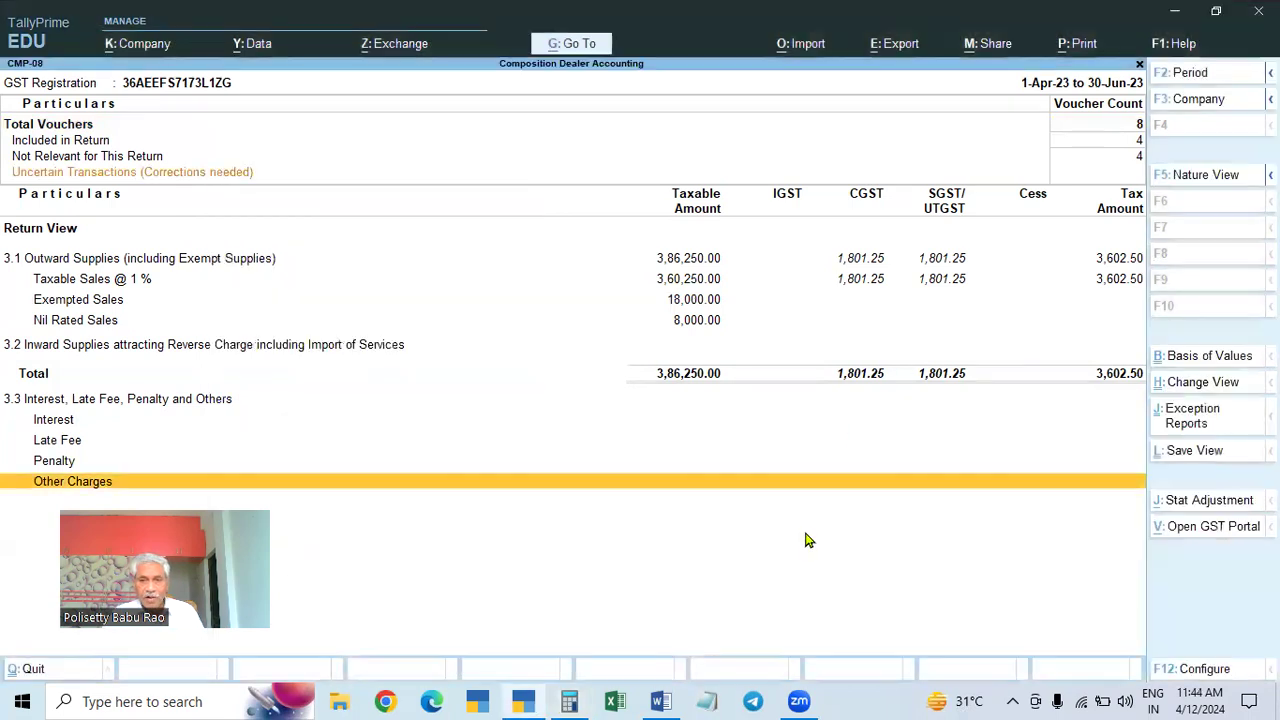
Step: Leave the CMP-08 return and the statutory reports and go back to the Gateway of Tally
key("Escape")
key("Escape")
key("Escape")
key("Escape")
key("Escape")
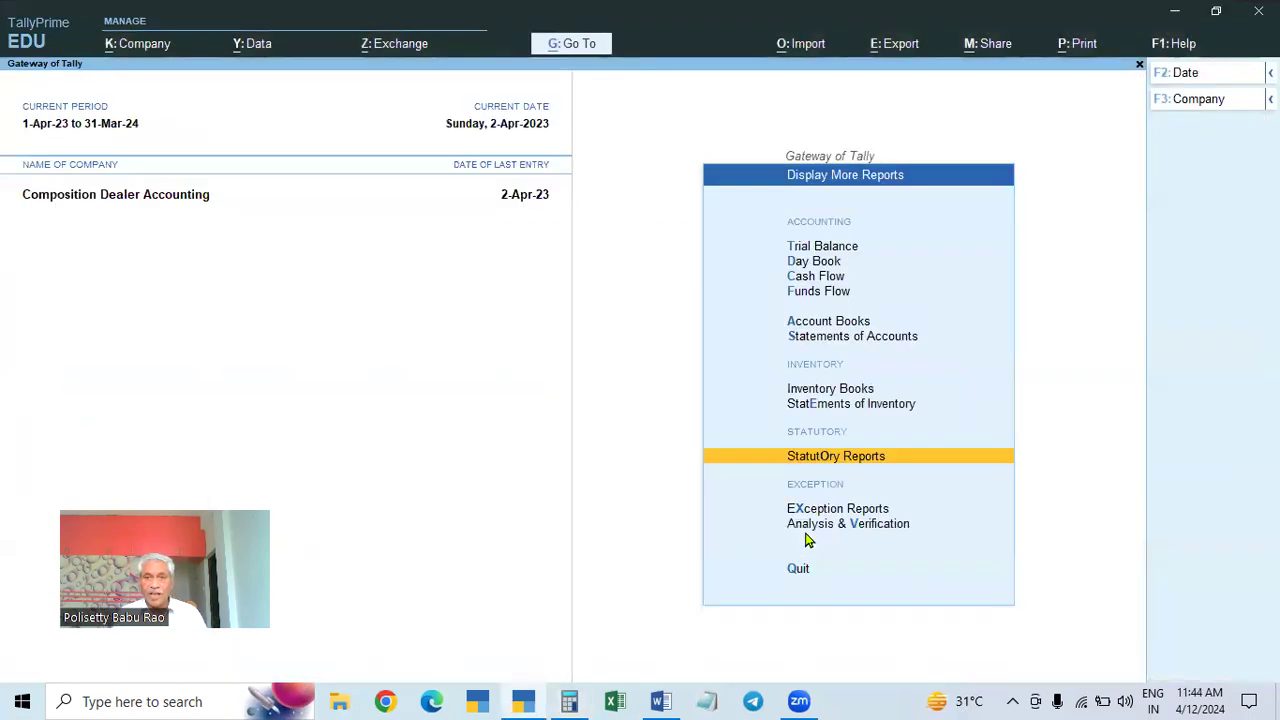
key("Escape")
Step: Start a new voucher, set its date to 2-Jul-23, and change the voucher type to Payment
key("Down")
key("Down")
key("Down")
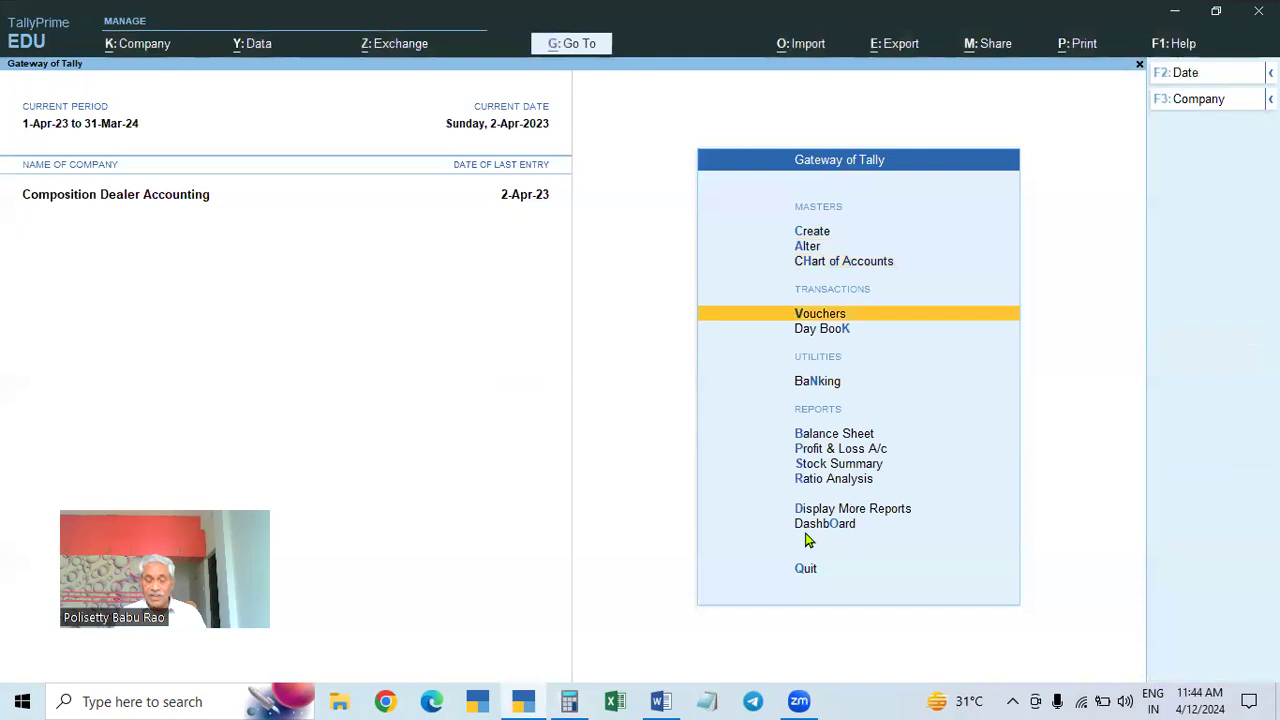
key("Return")
key("F2")
type("2.7")
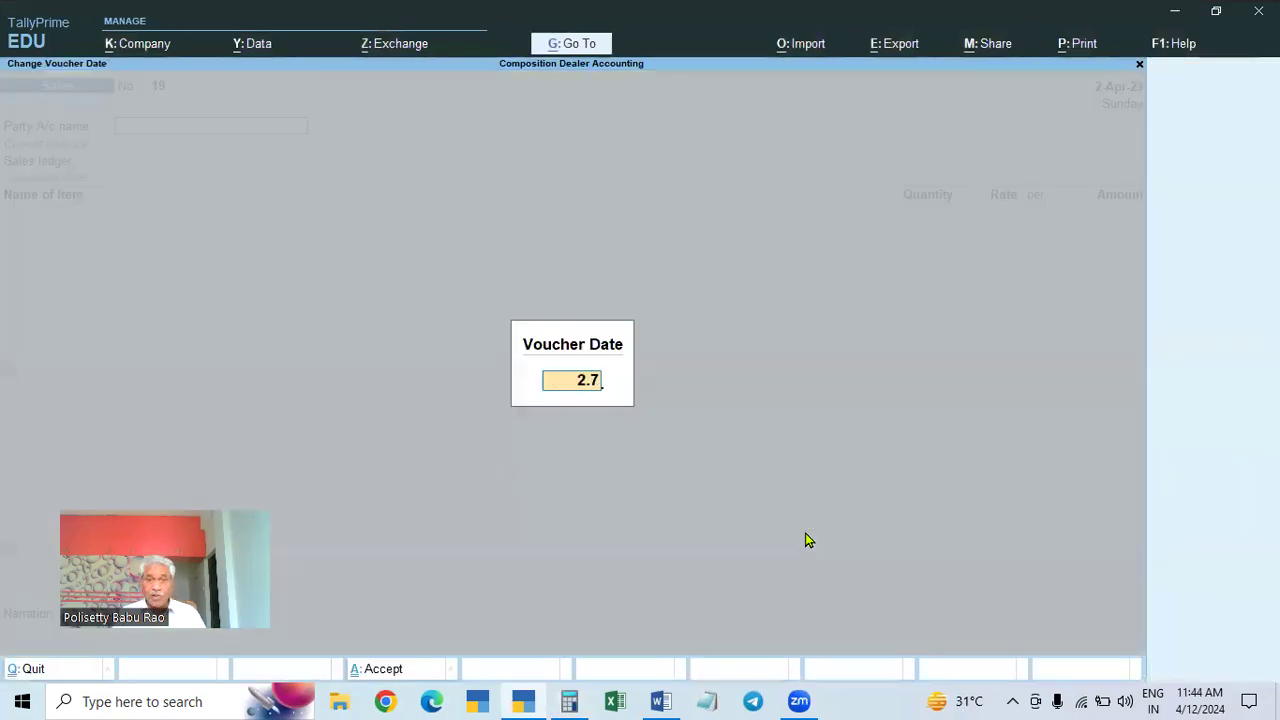
key("Return")
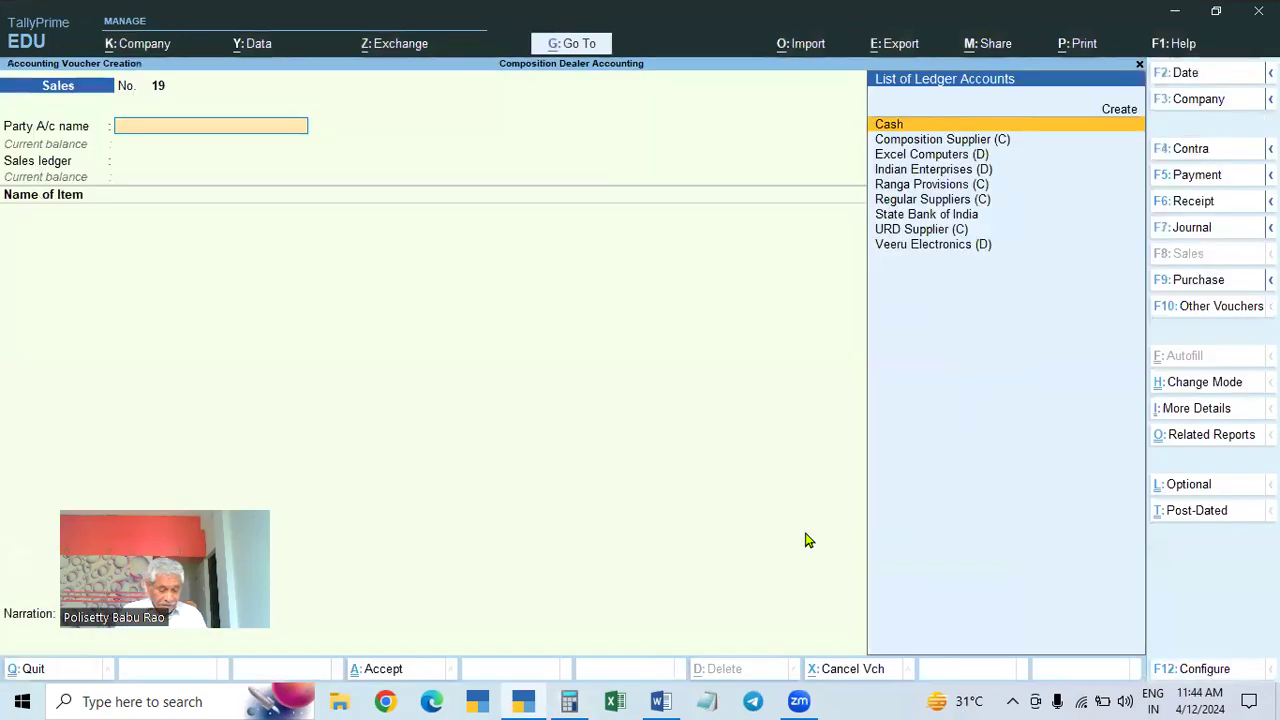
key("F5")
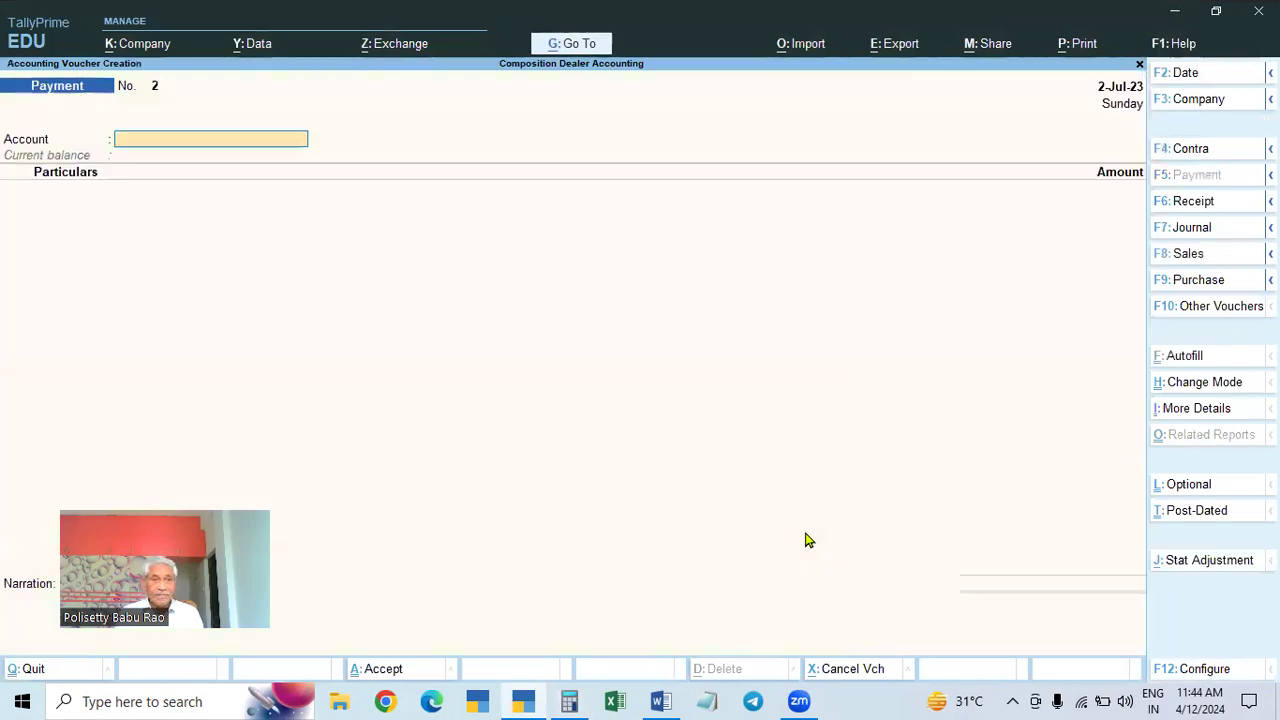
Step: Set the paying account of the payment voucher to State Bank of India
key("Return")
key("BackSpace")
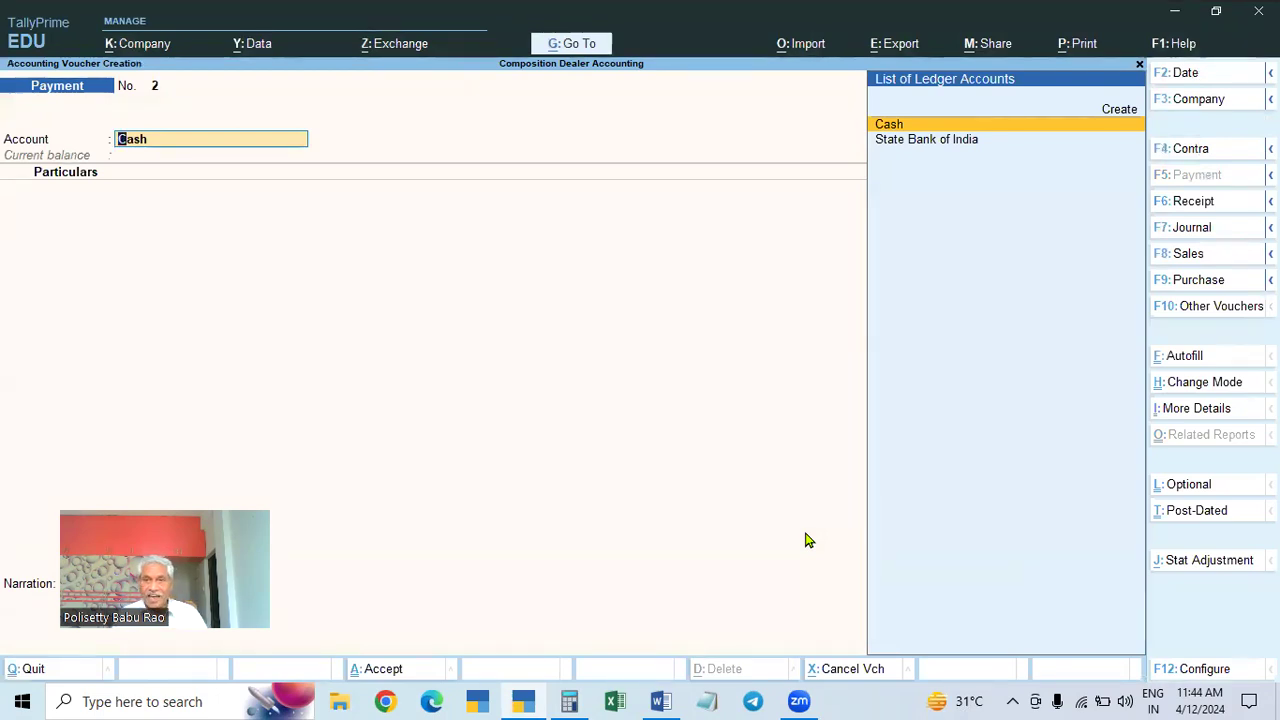
key("Down")
key("Return")
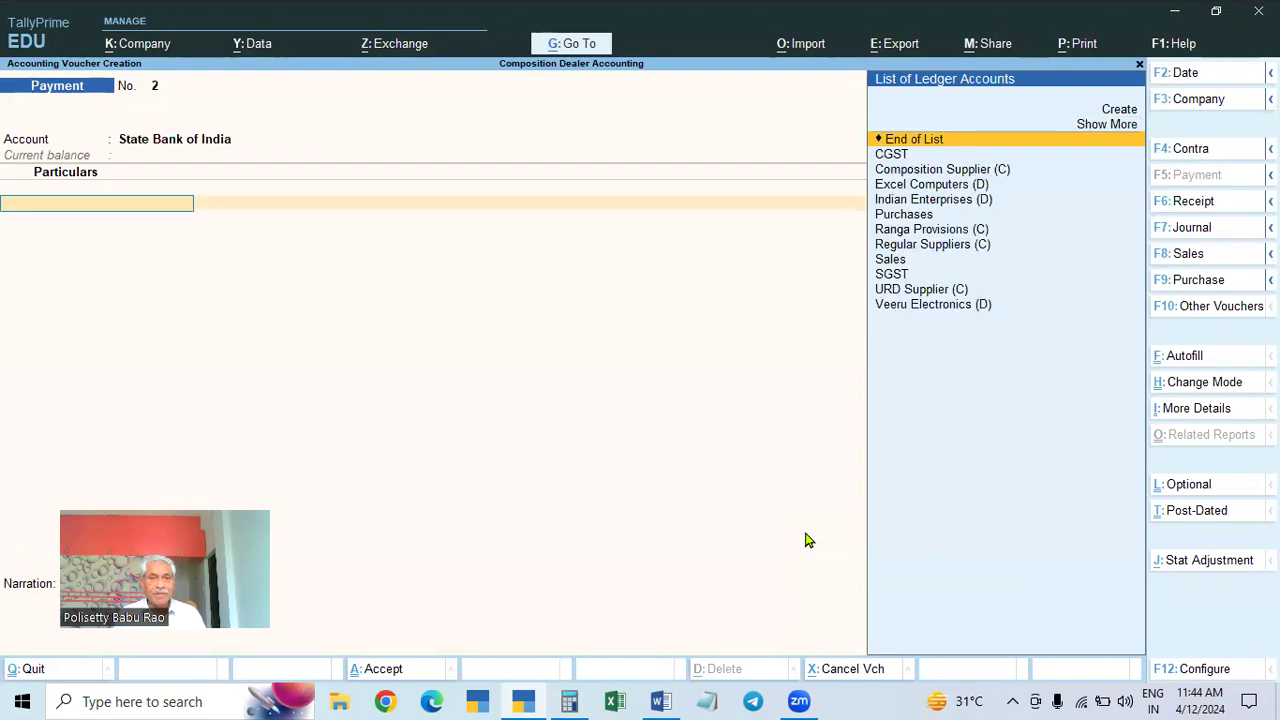
Step: Choose CGST as the first ledger in the payment voucher's particulars
type("CG")
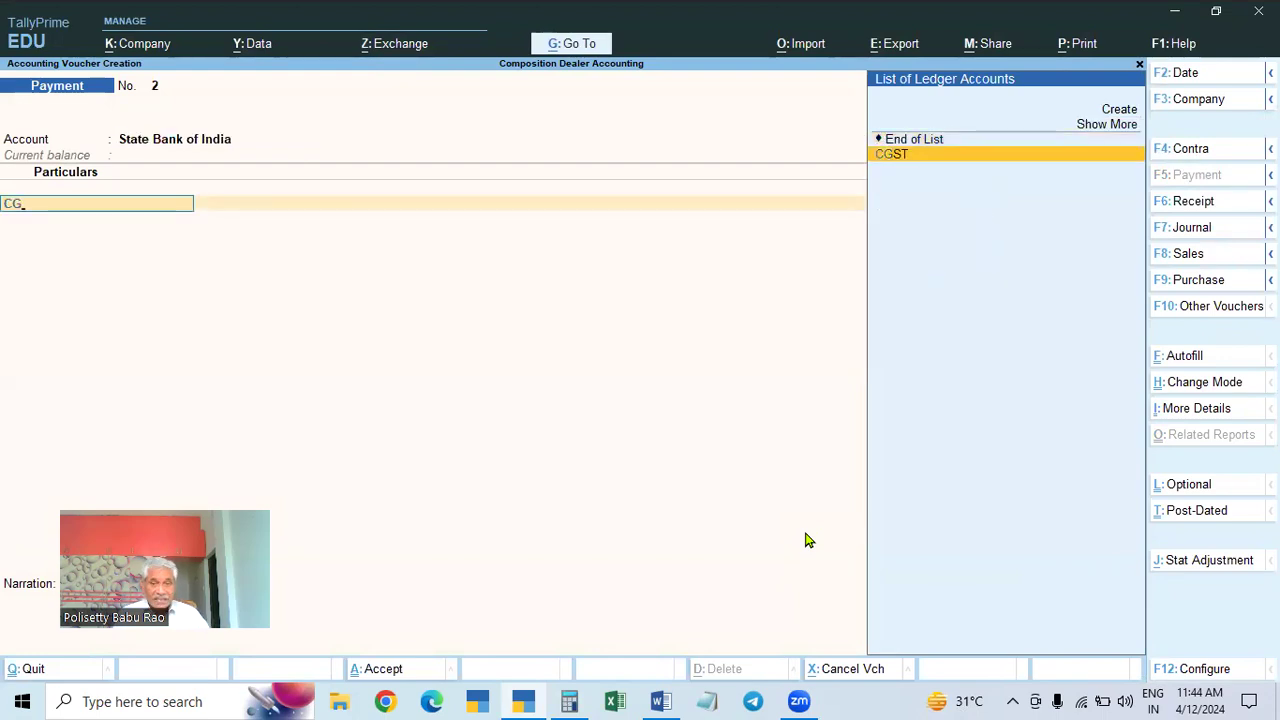
type("T")
key("BackSpace")
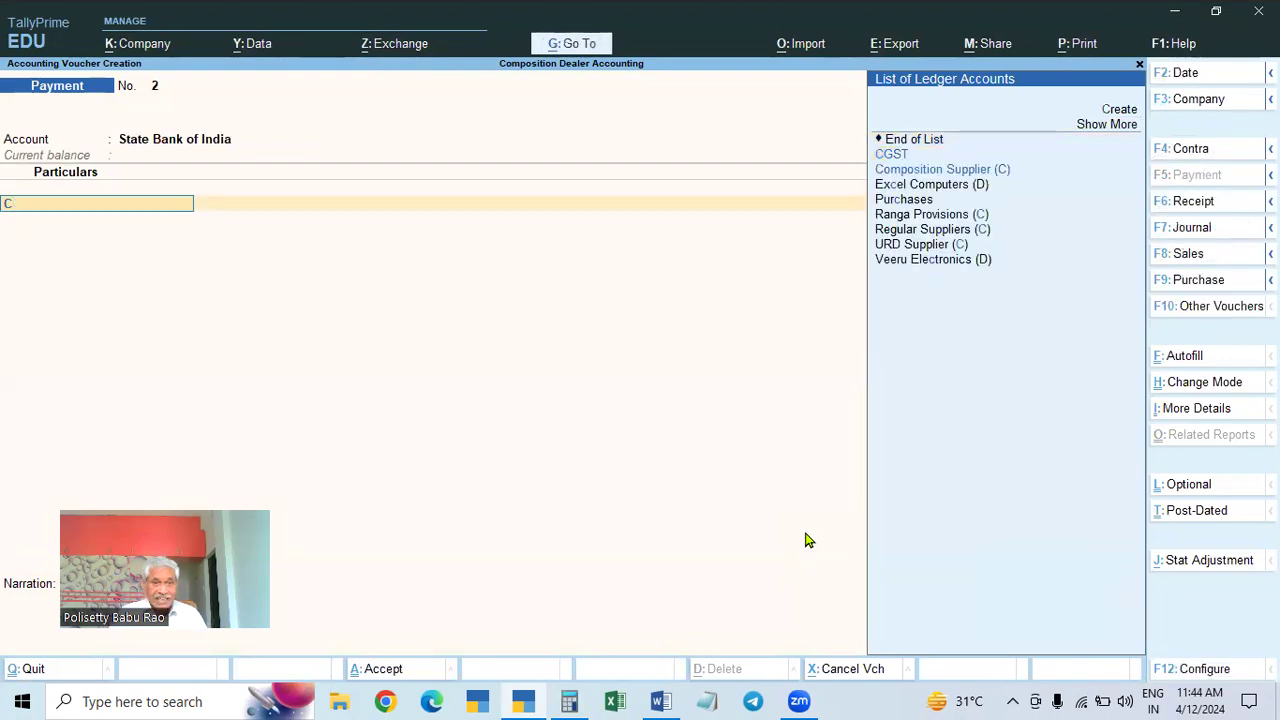
type("G")
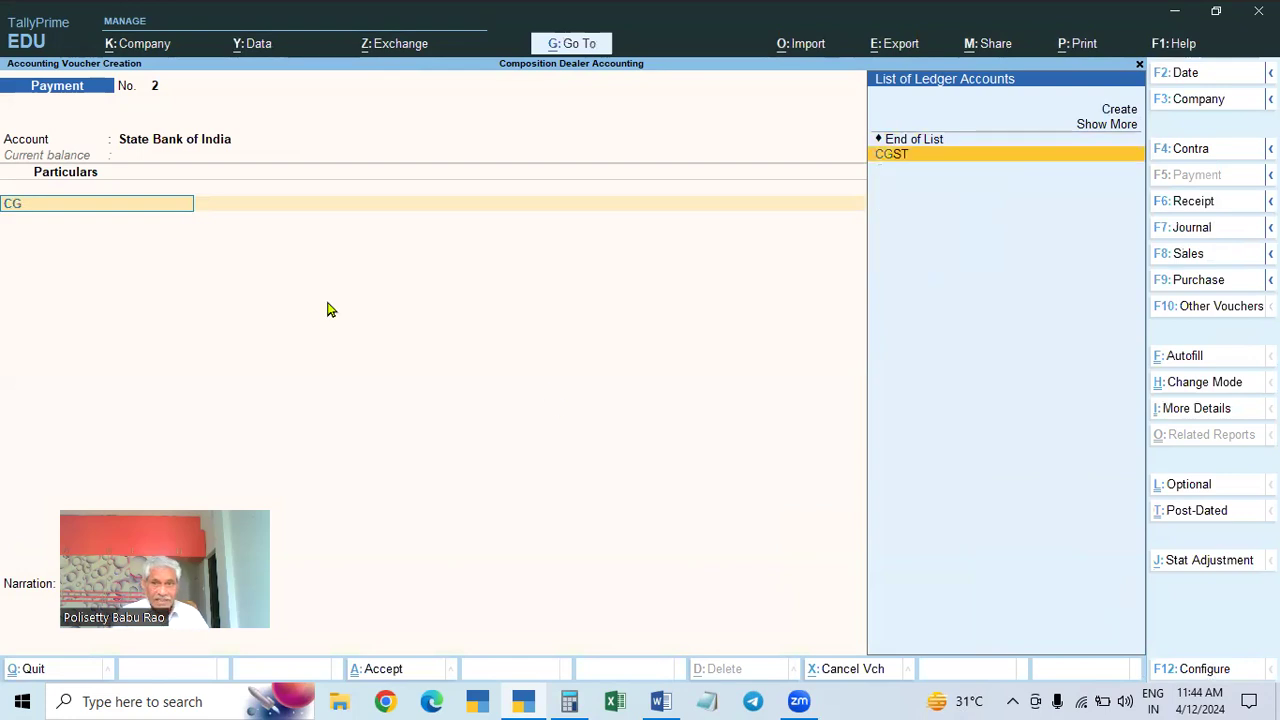
key("Return")
key("BackSpace")
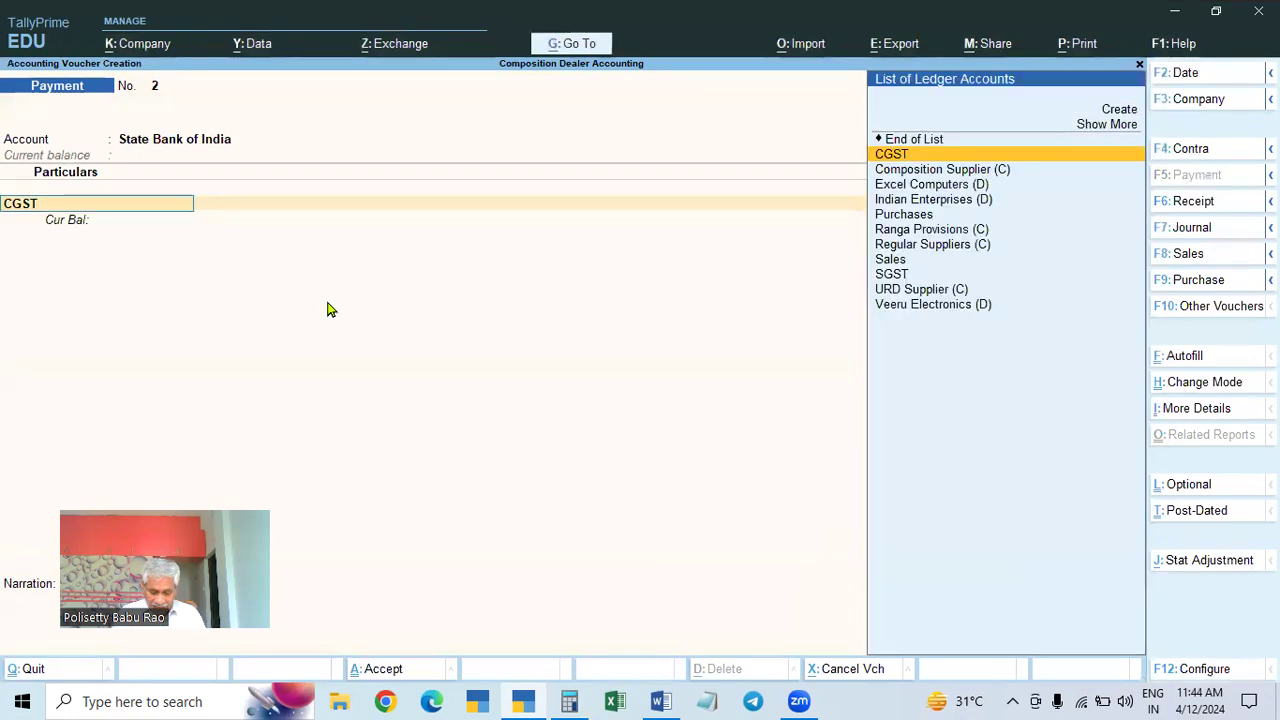
Step: Open the CGST ledger for alteration from the voucher, check its group and tax type, and quit without saving
key("ctrl+Return")
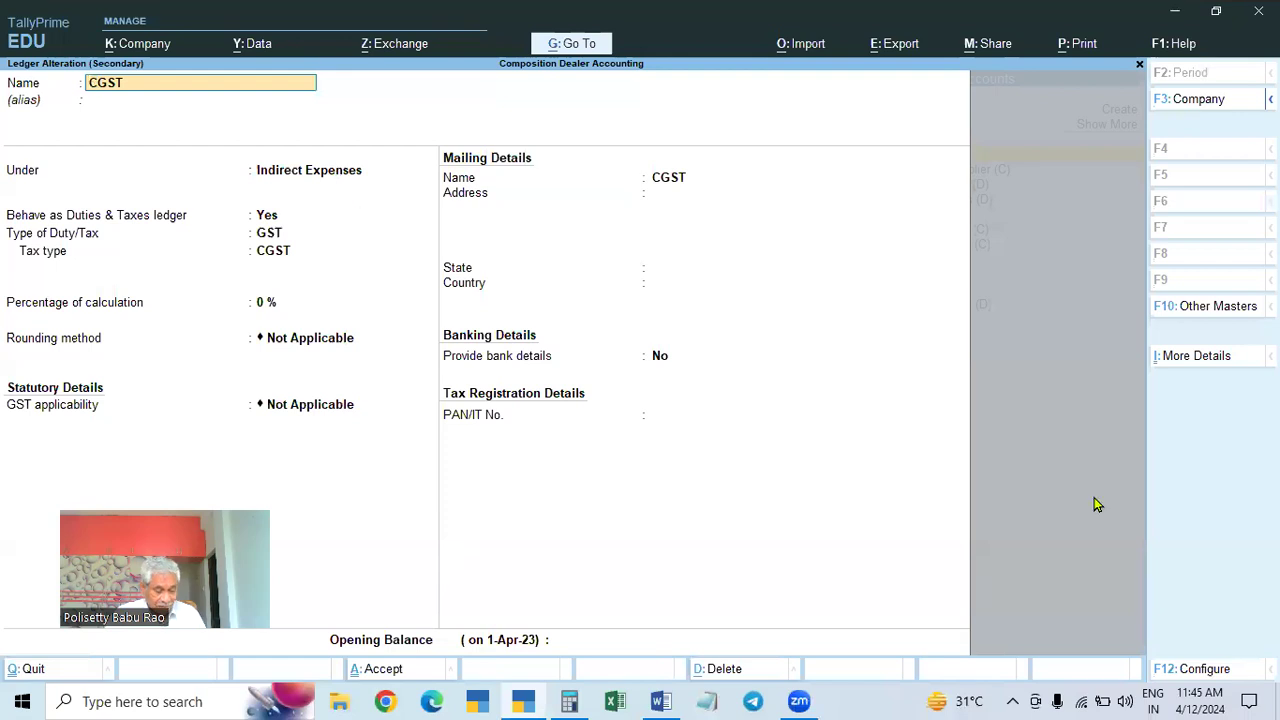
key("BackSpace")
key("Escape")
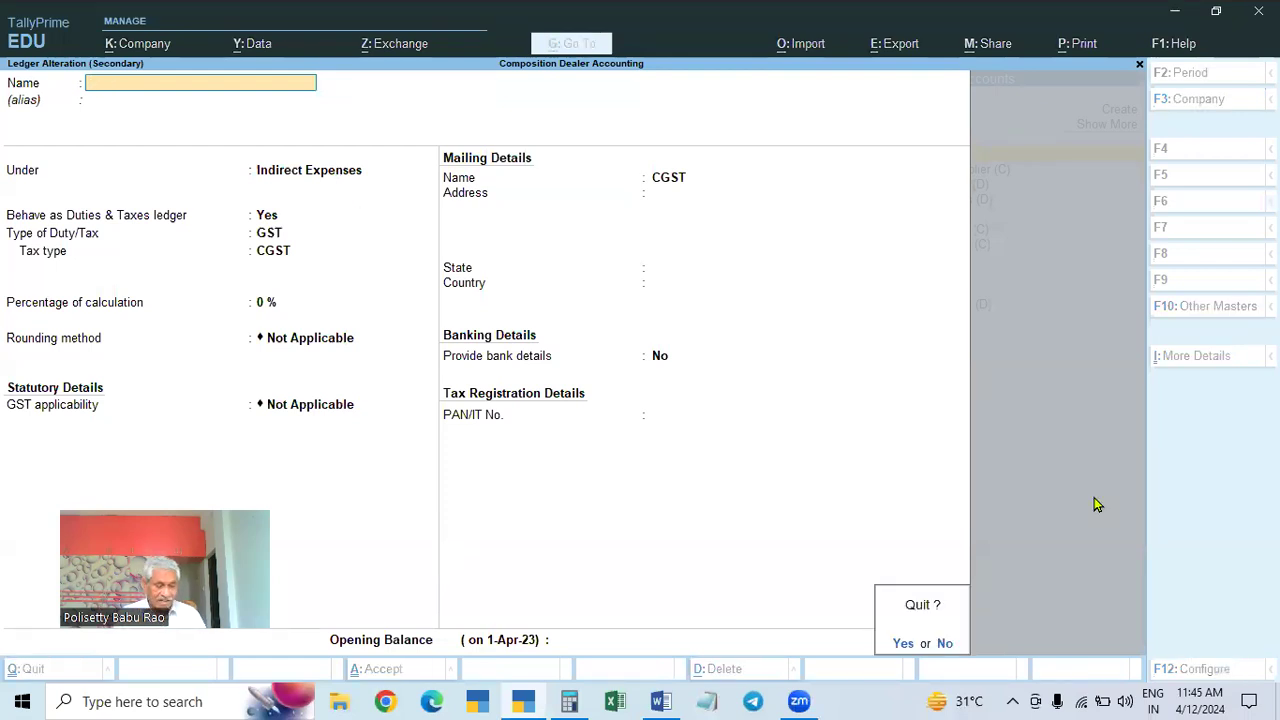
key("y")
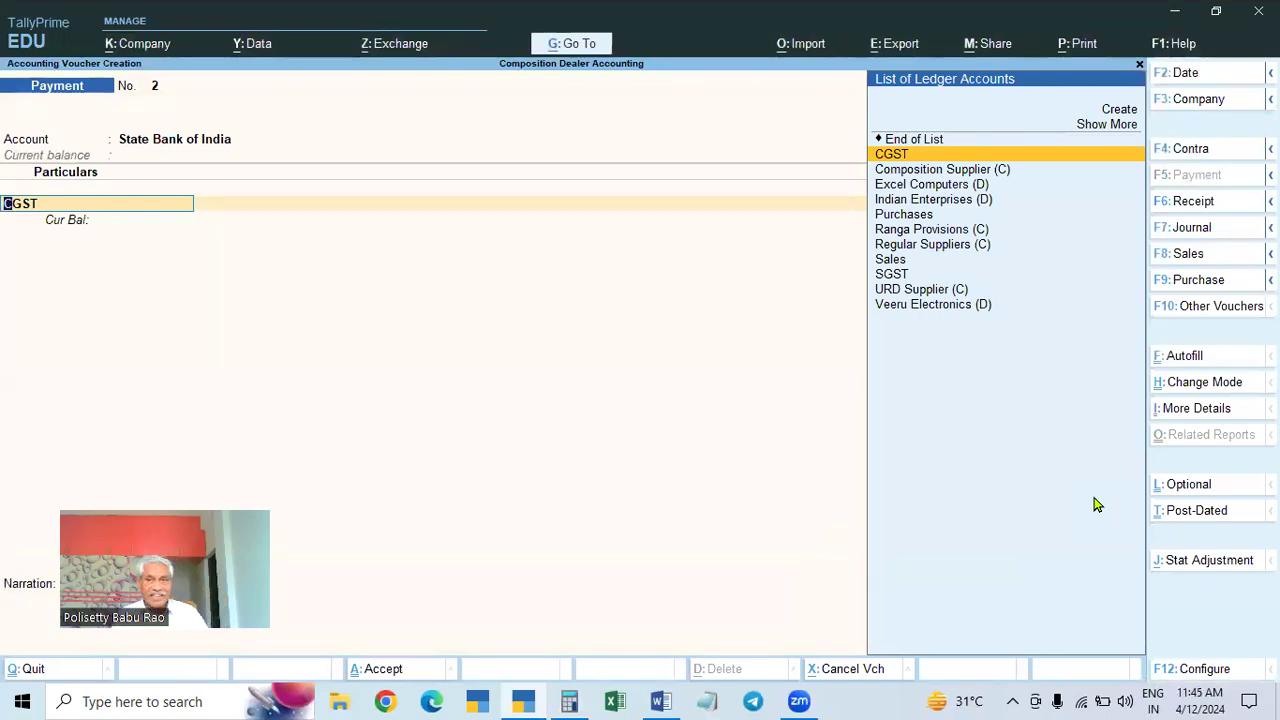
Step: Set the CGST amount in the payment voucher to 1,801
key("Return")
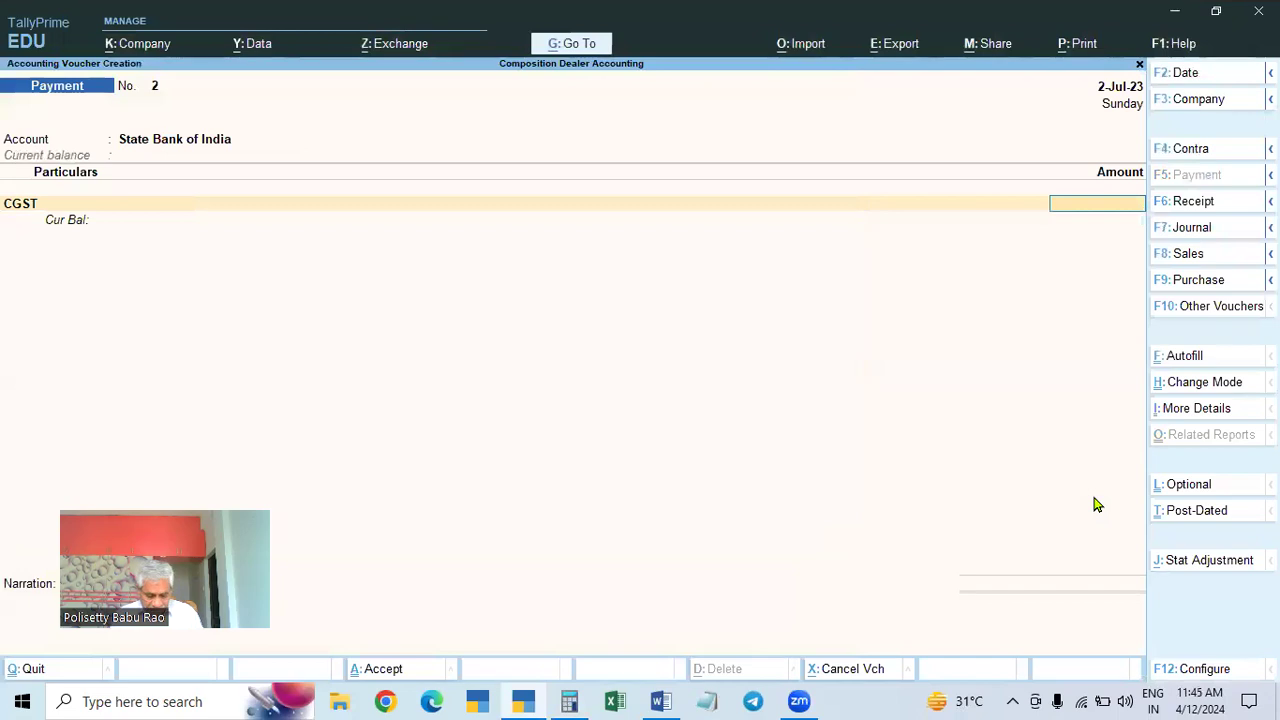
left_click(569, 701)
left_click(985, 529)
type("1801")
key("Return")
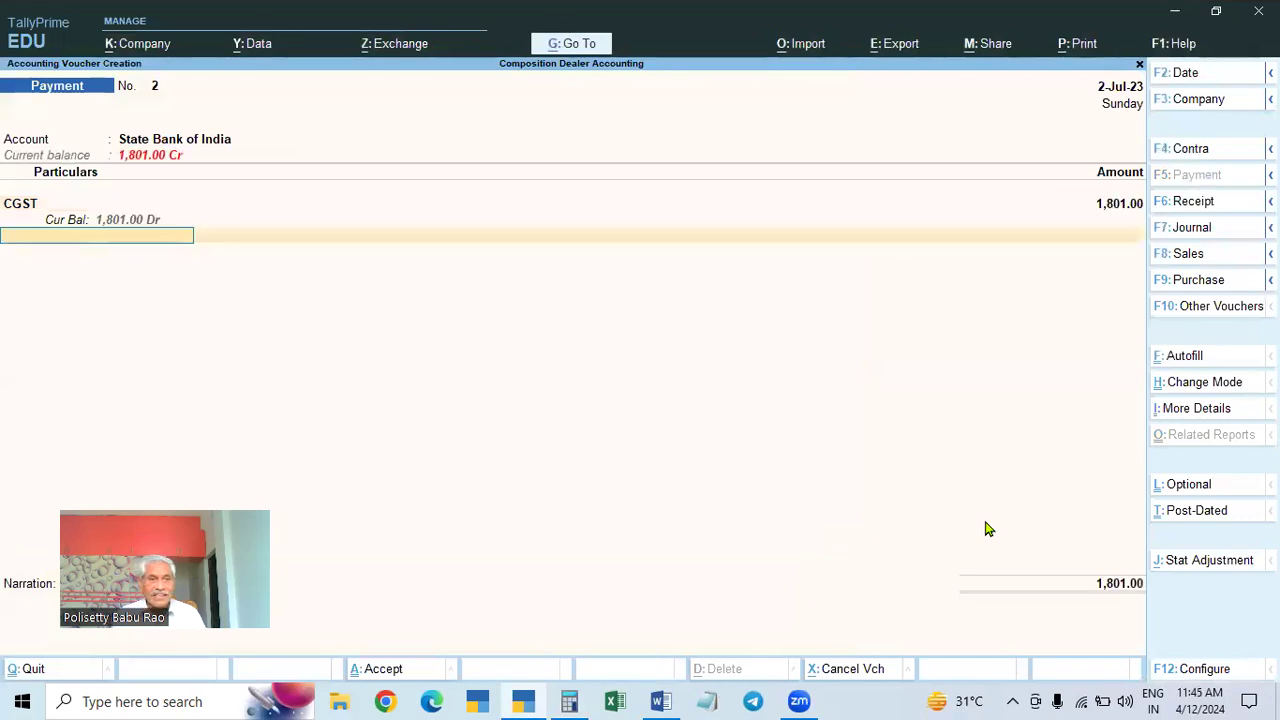
Step: Add the SGST ledger with an amount of 1,801 and end the voucher's list of particulars
type("SGST")
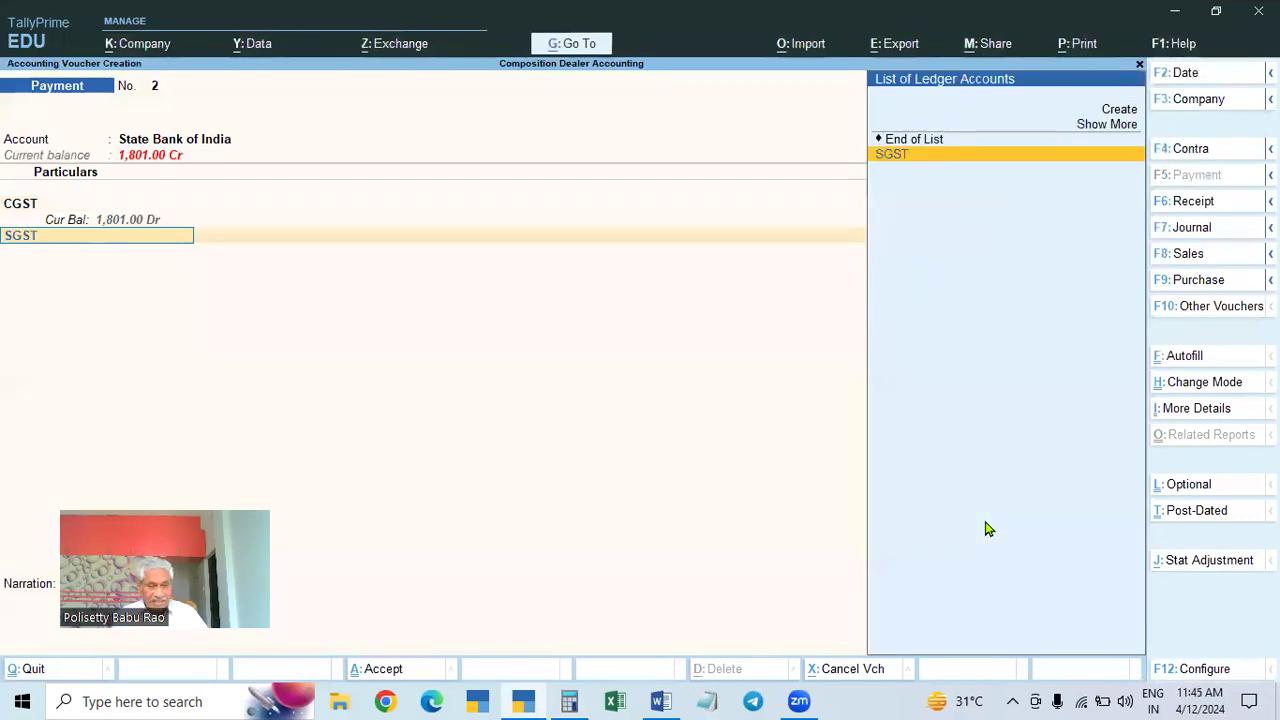
key("Return")
type("1,801")
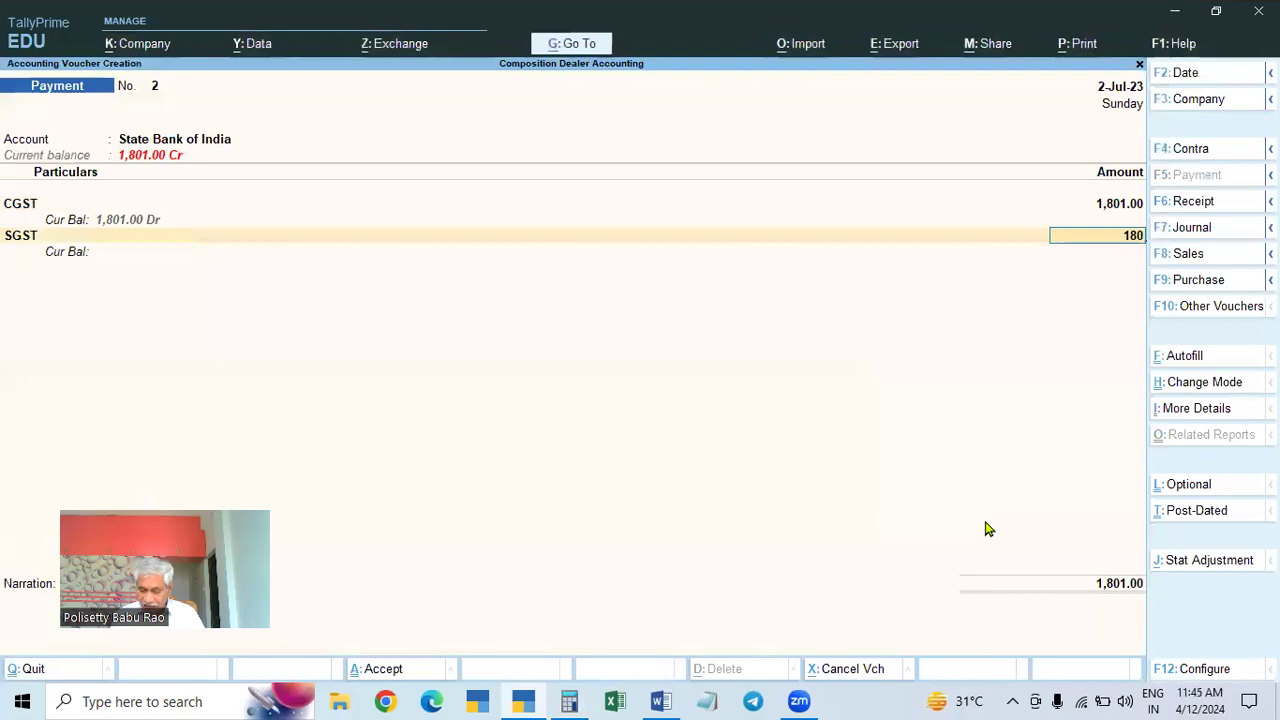
key("Return")
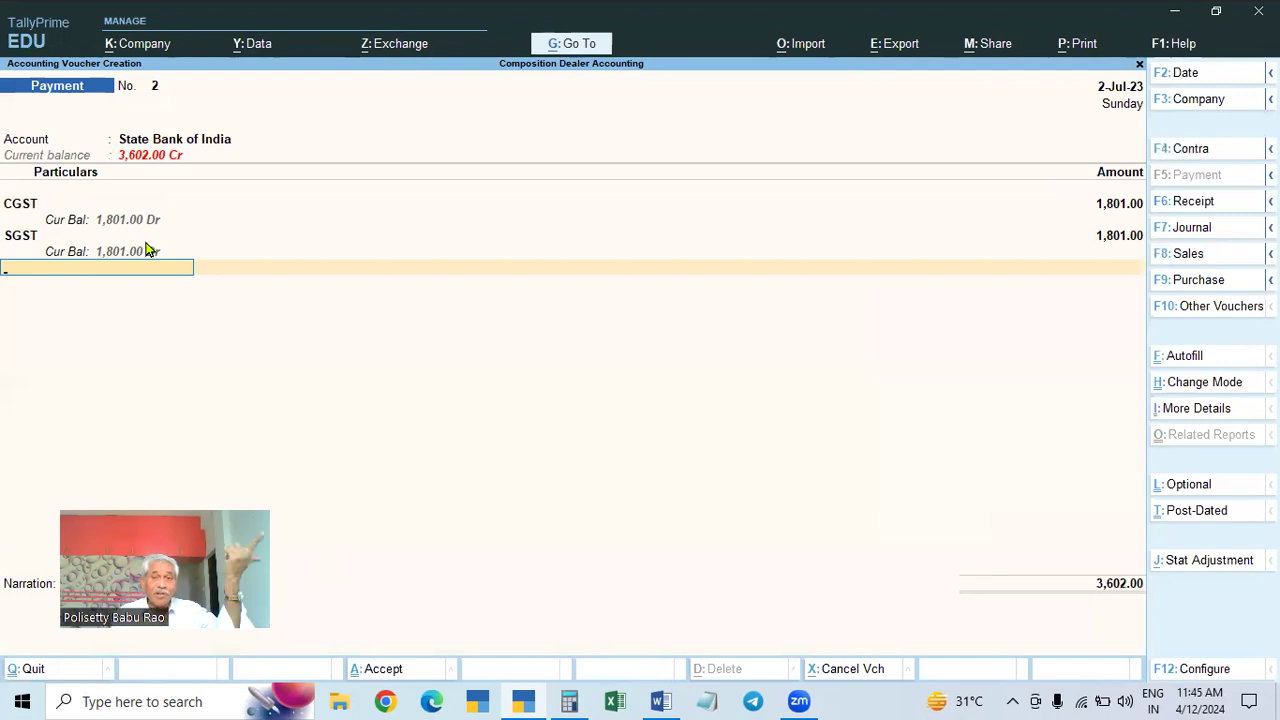
key("Return")
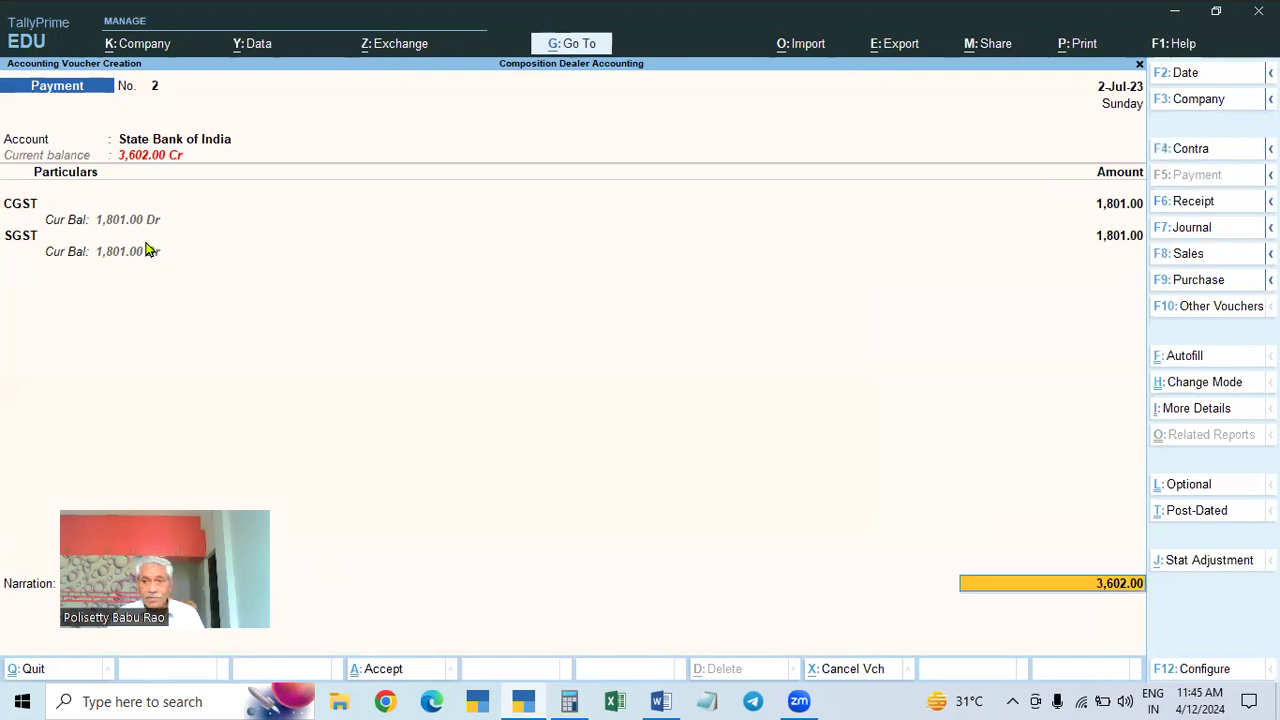
Step: Open the bank allocations for the State Bank of India payment and enter an instrument number for the cheque
key("Return")
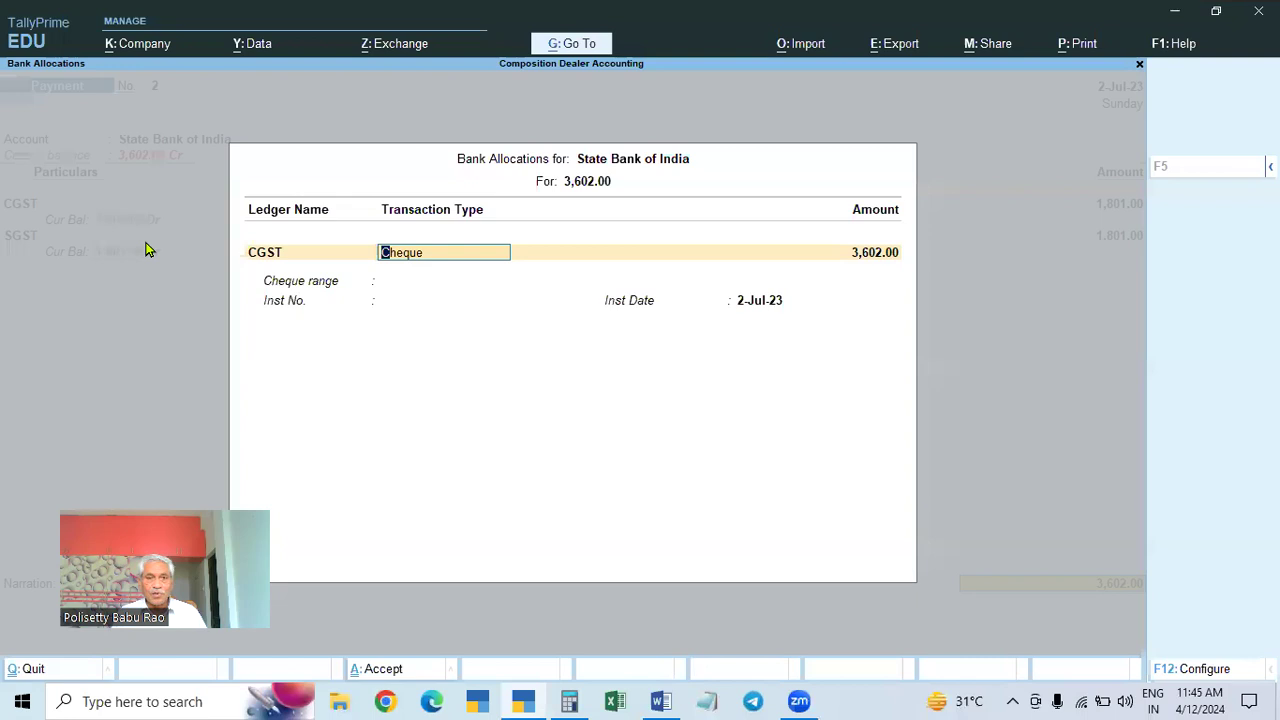
key("Return")
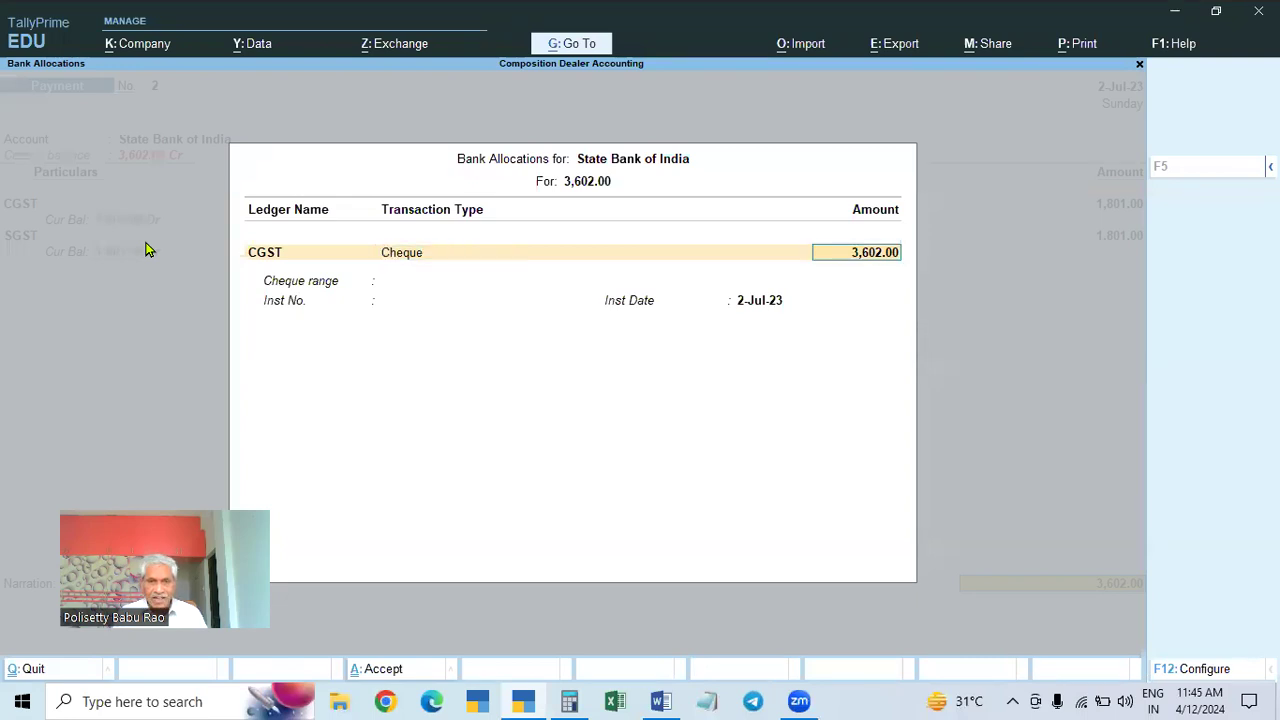
key("Return")
type("123456")
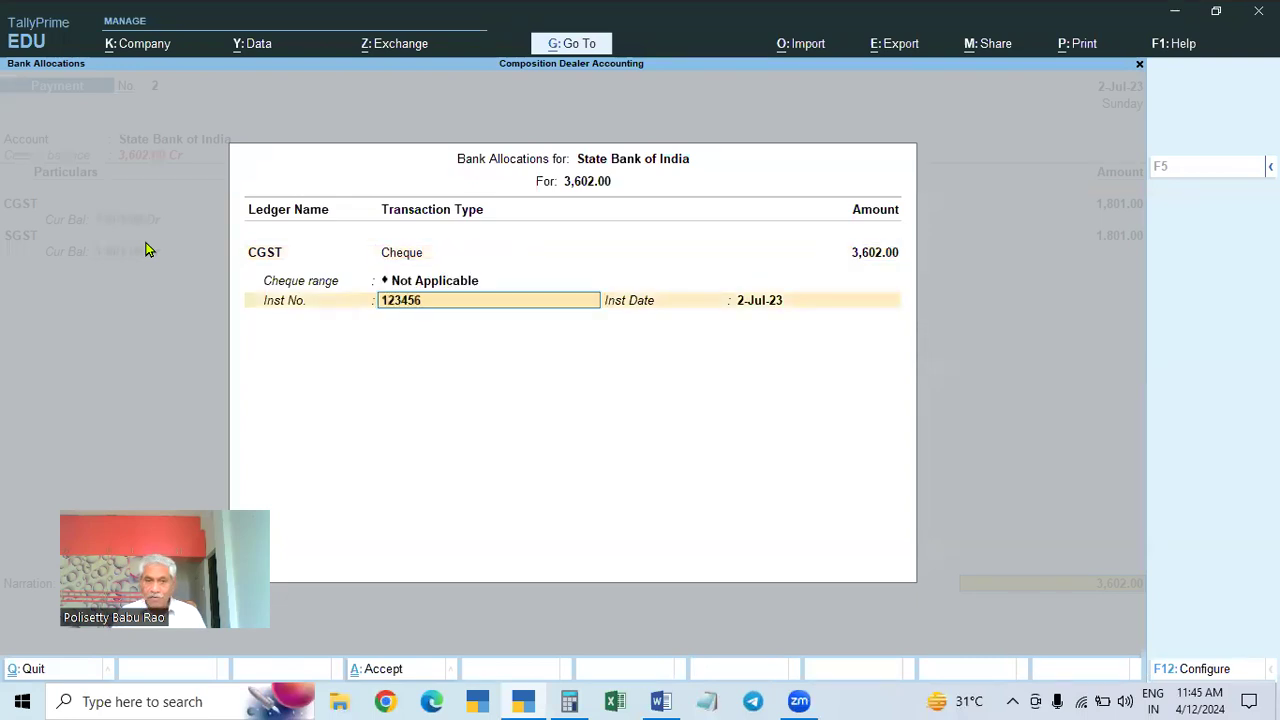
Step: Change the bank allocation's transaction type to e-Fund Transfer, leaving the account number and IFS code blank and the bank name Not Applicable
left_click(402, 253)
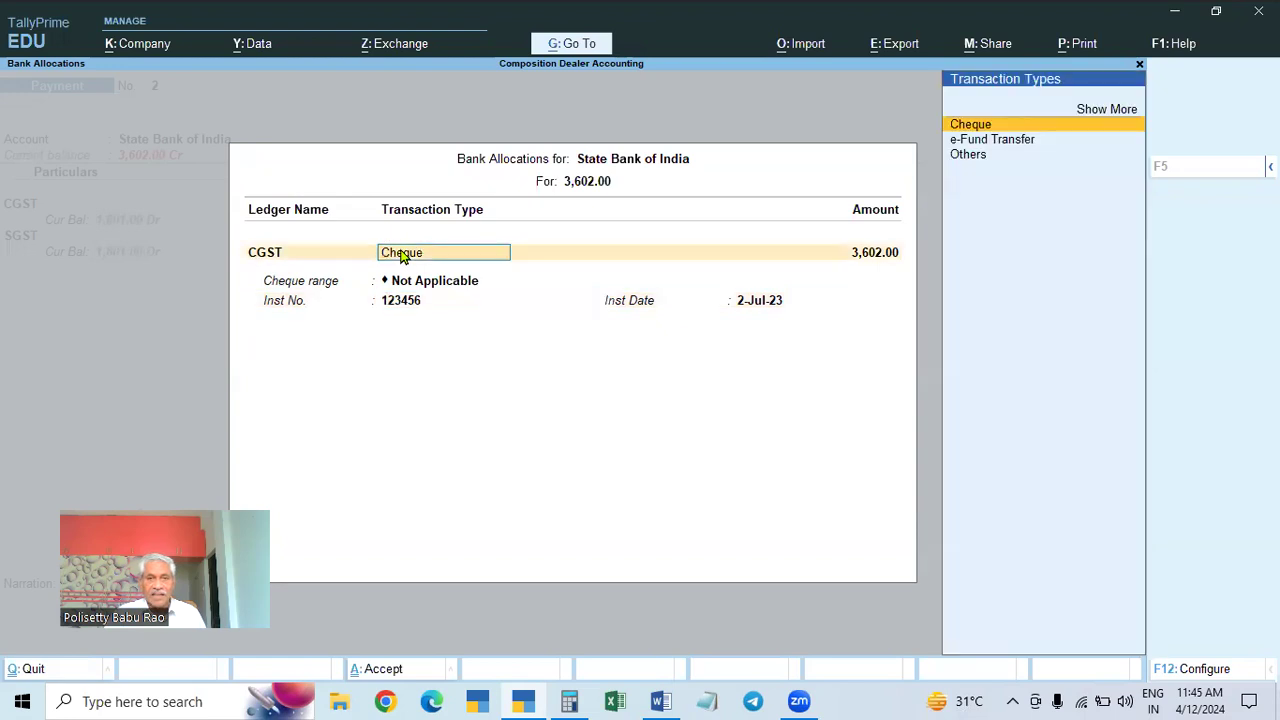
key("Down")
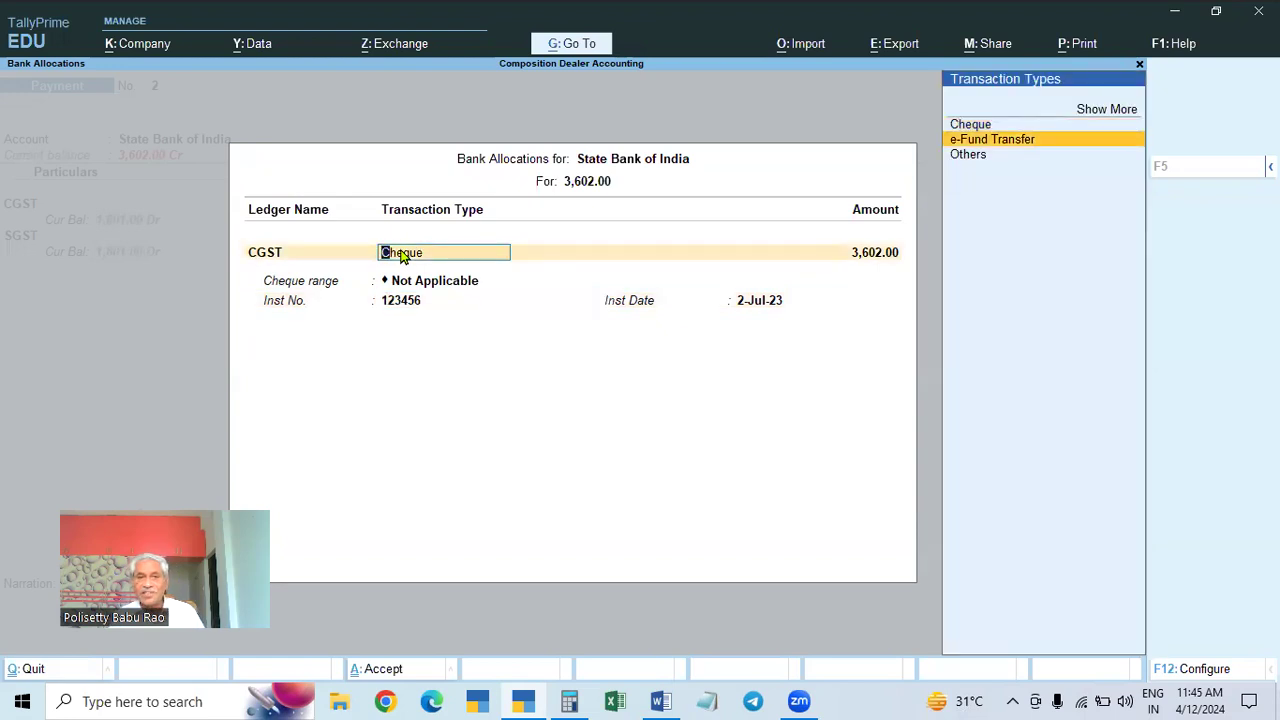
key("Return")
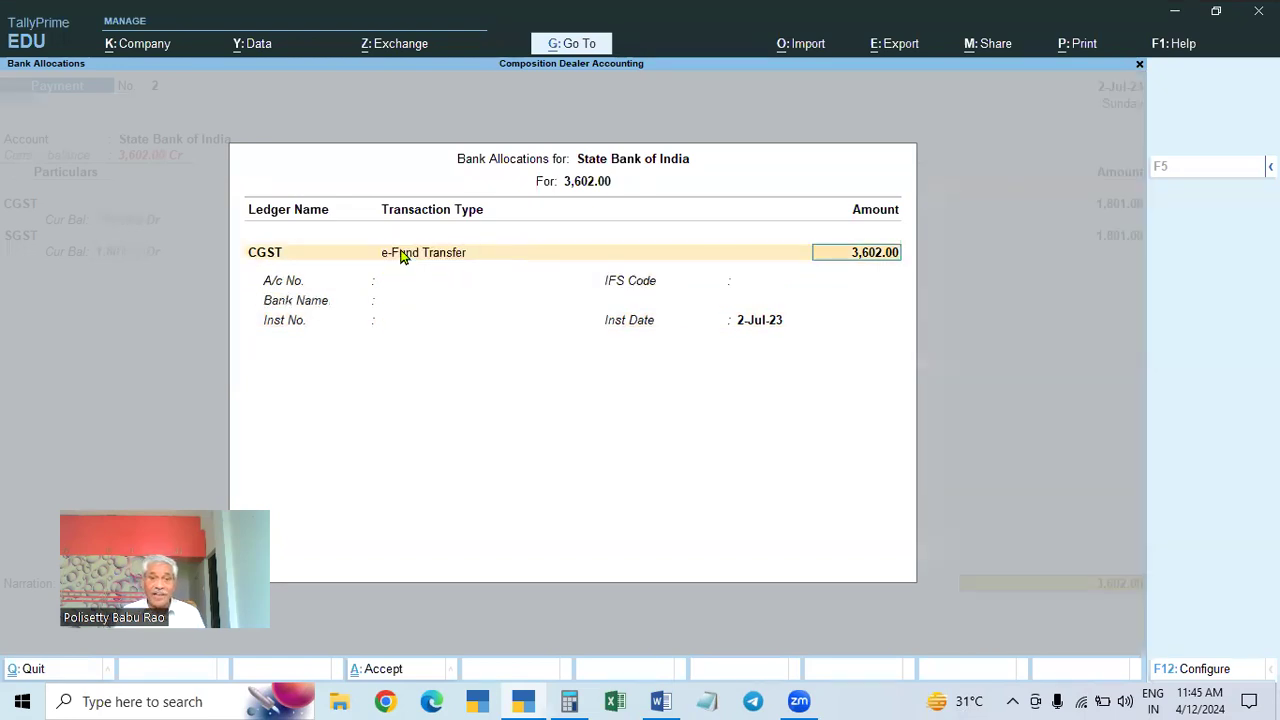
key("Return")
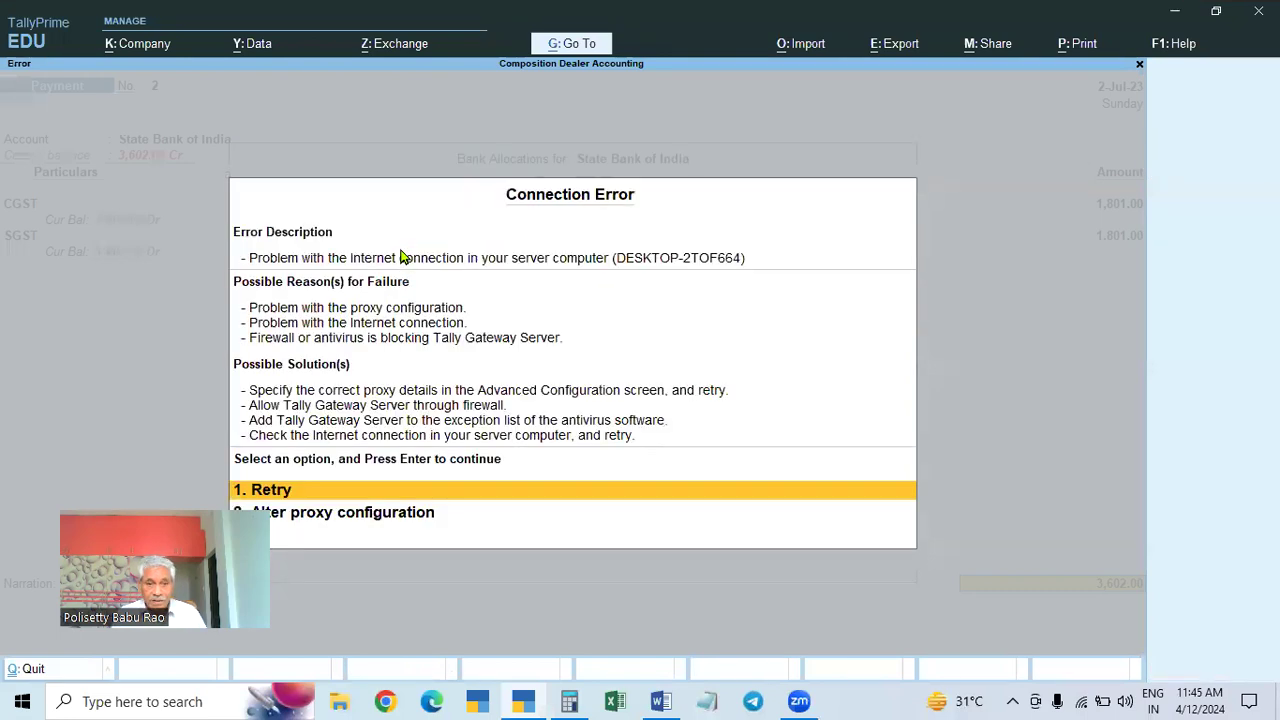
key("Return")
key("Return")
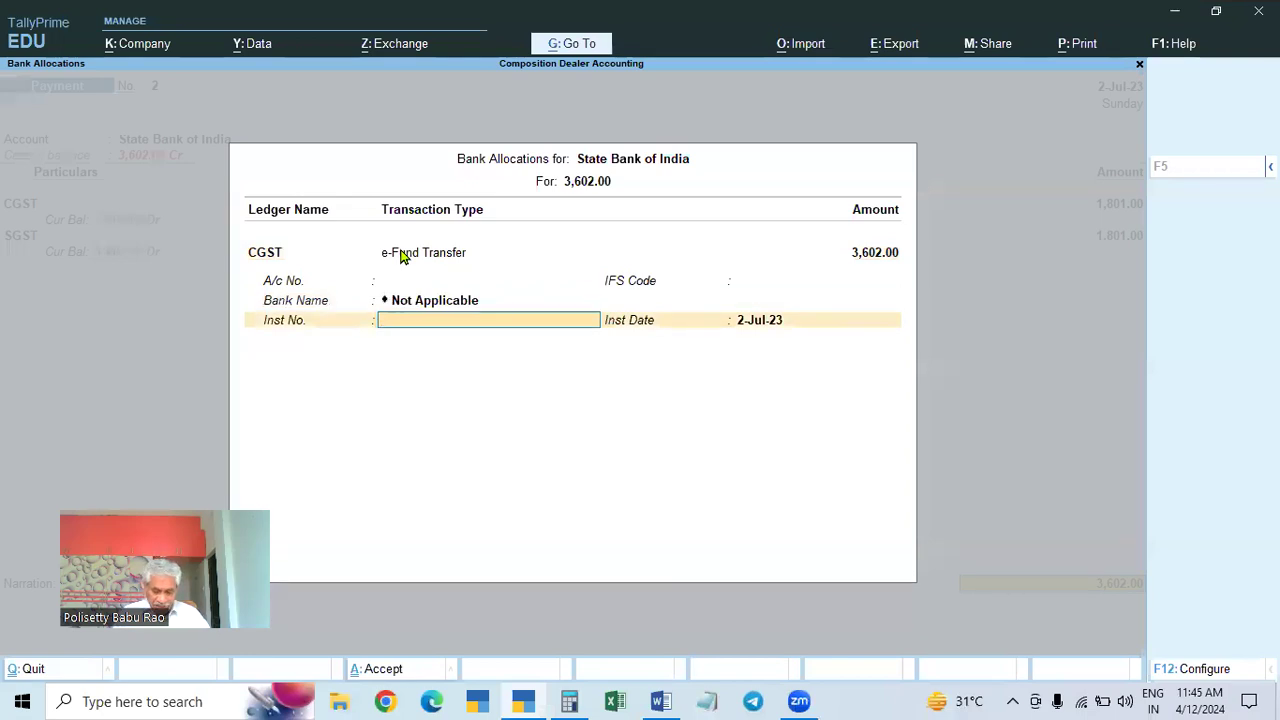
Step: Enter NEFT as the transfer's instrument number and save the payment voucher without a narration
type("NEF")
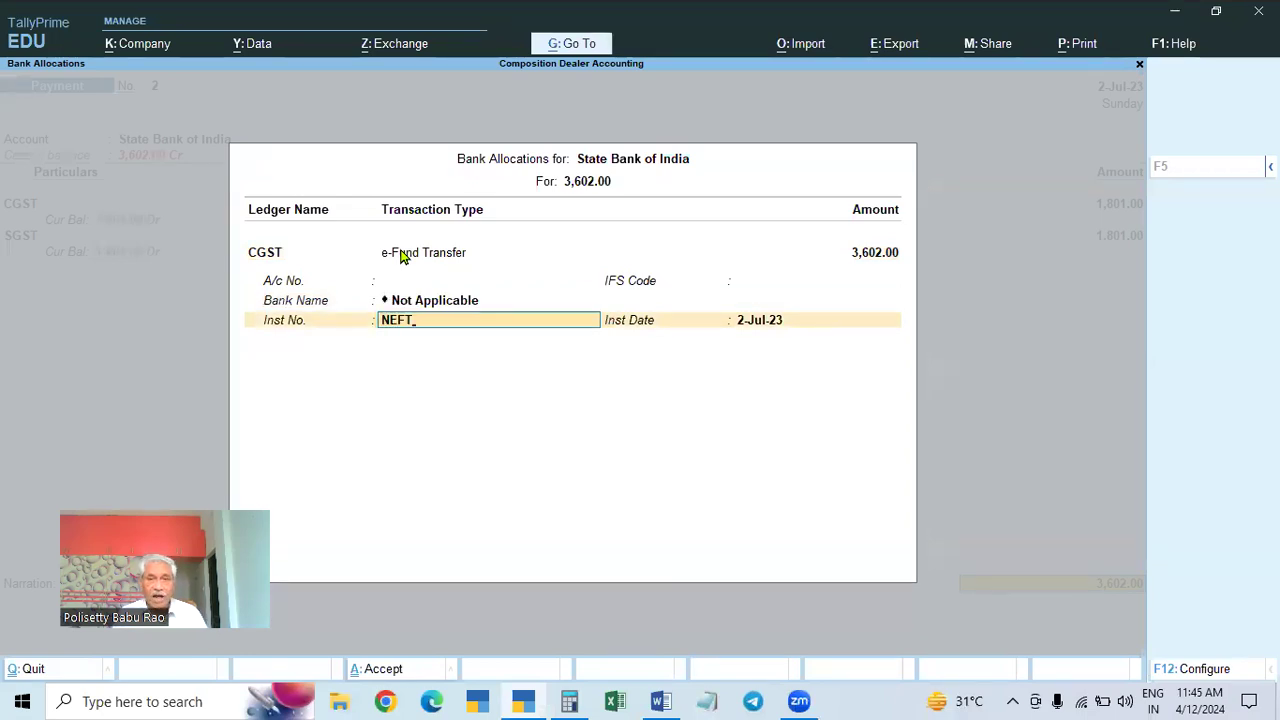
type("T")
key("Return")
key("Return")
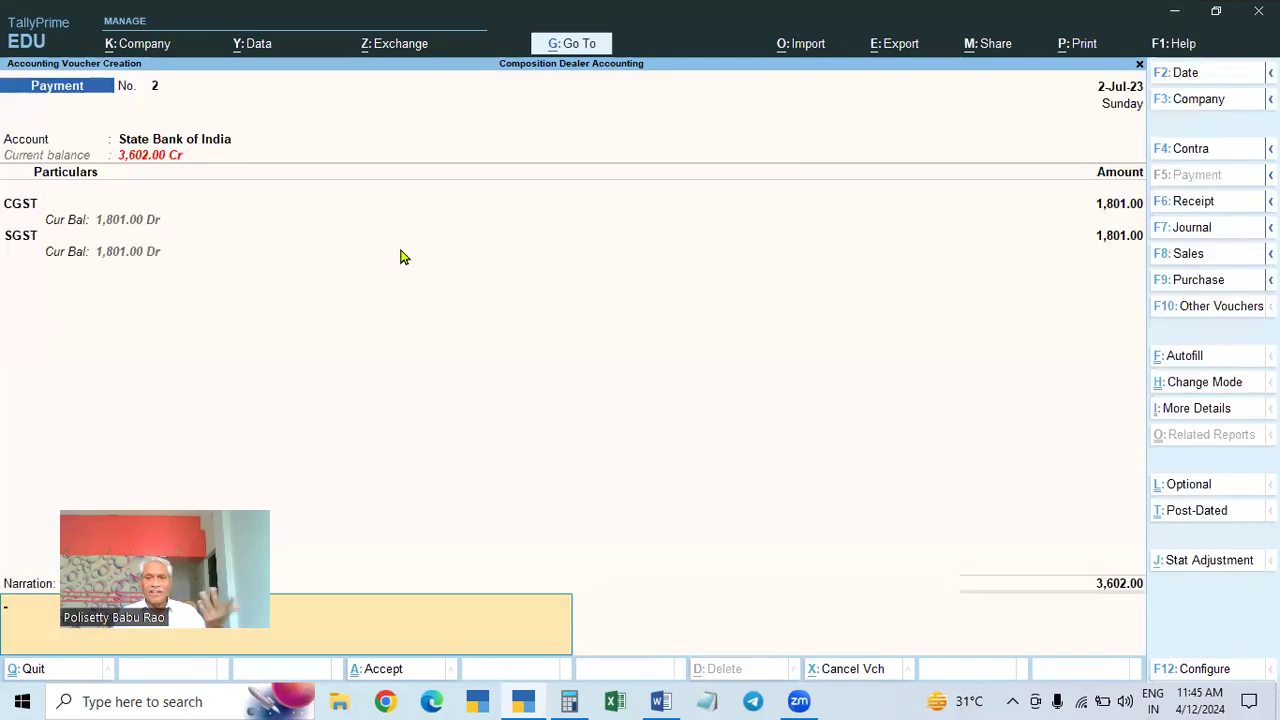
key("Return")
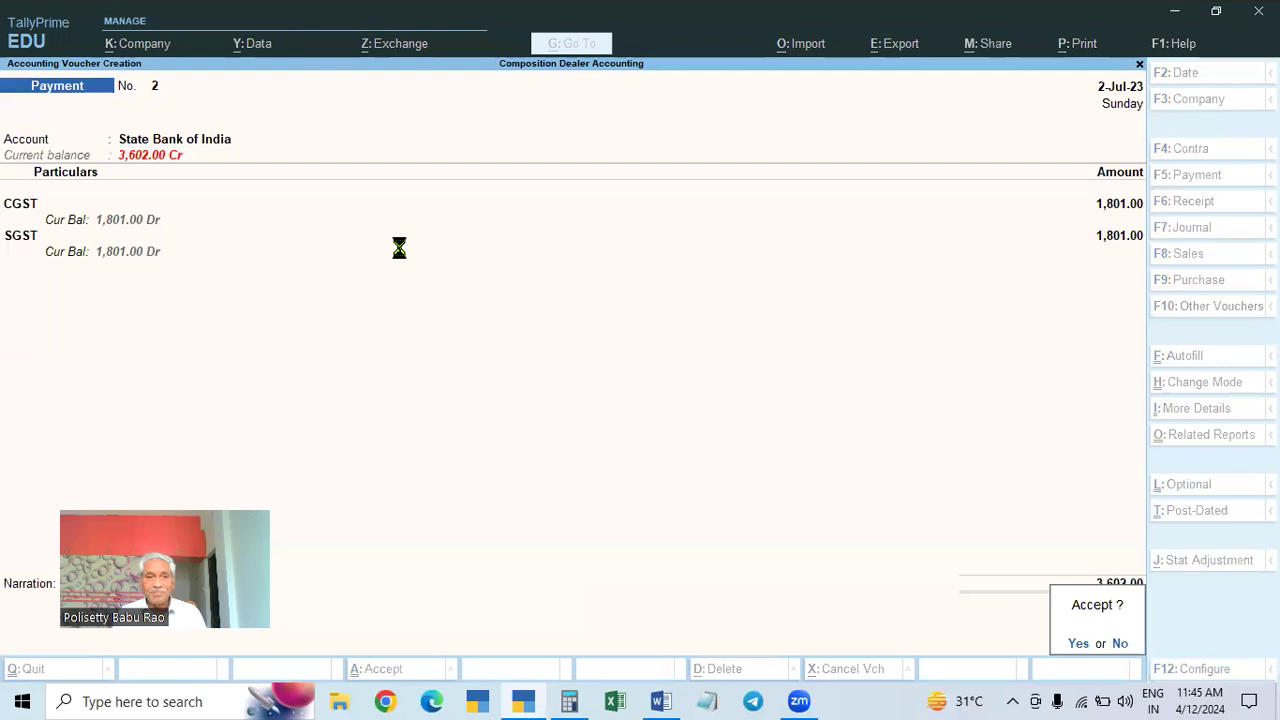
key("Return")
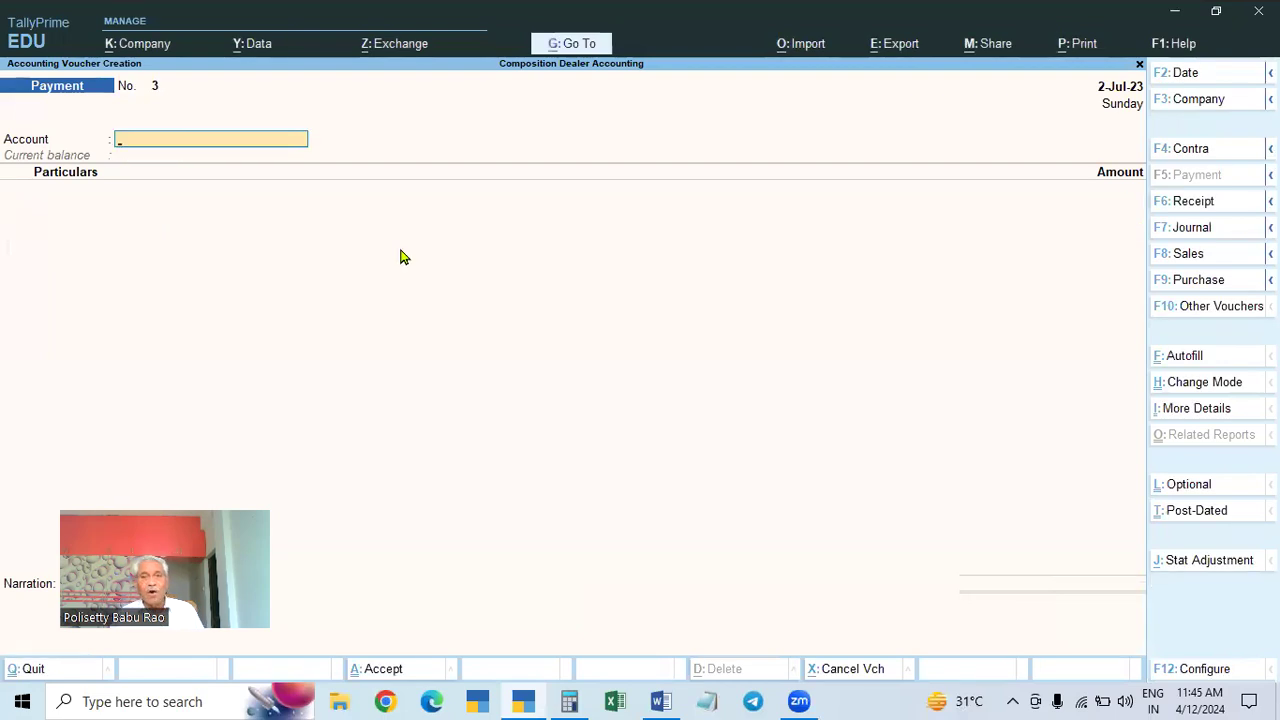
Step: Leave voucher entry and examine the detailed Profit & Loss A/c, including the CGST and SGST expenses
key("Escape")
key("Return")
key("Escape")
key("Escape")
key("Up")
key("Up")
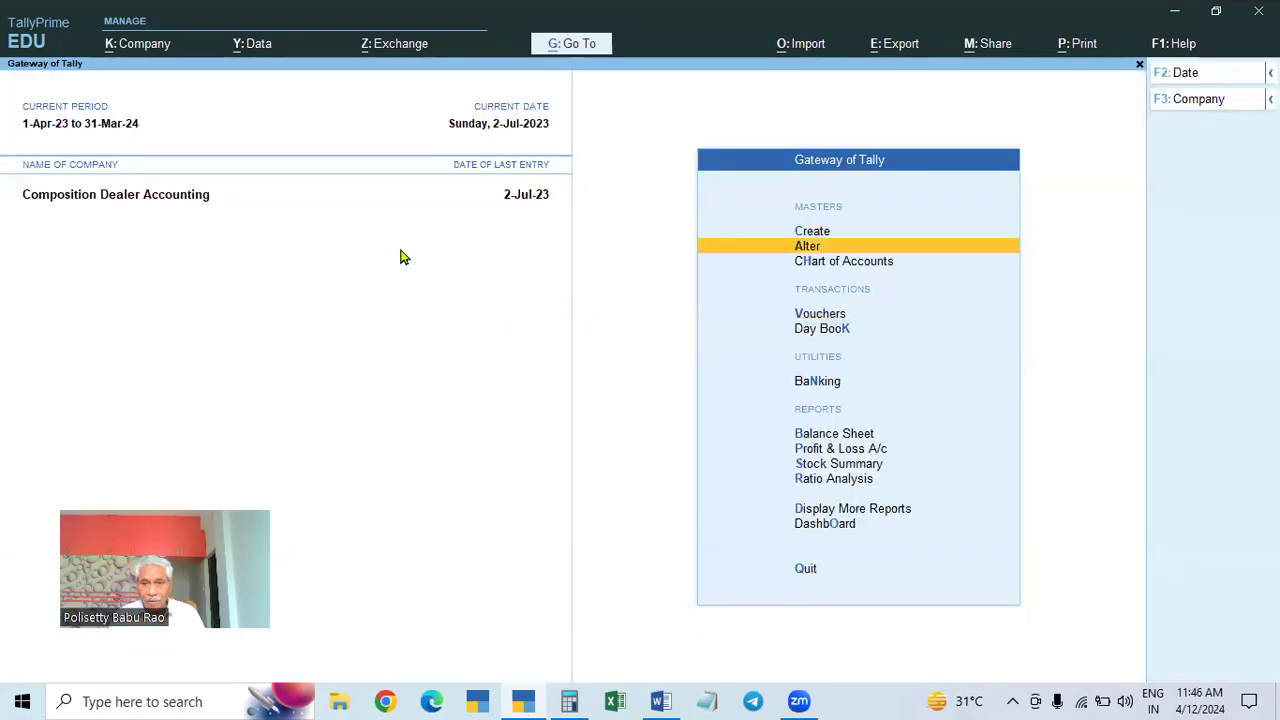
key("Down")
key("Down")
key("Down")
key("Down")
key("Down")
key("Down")
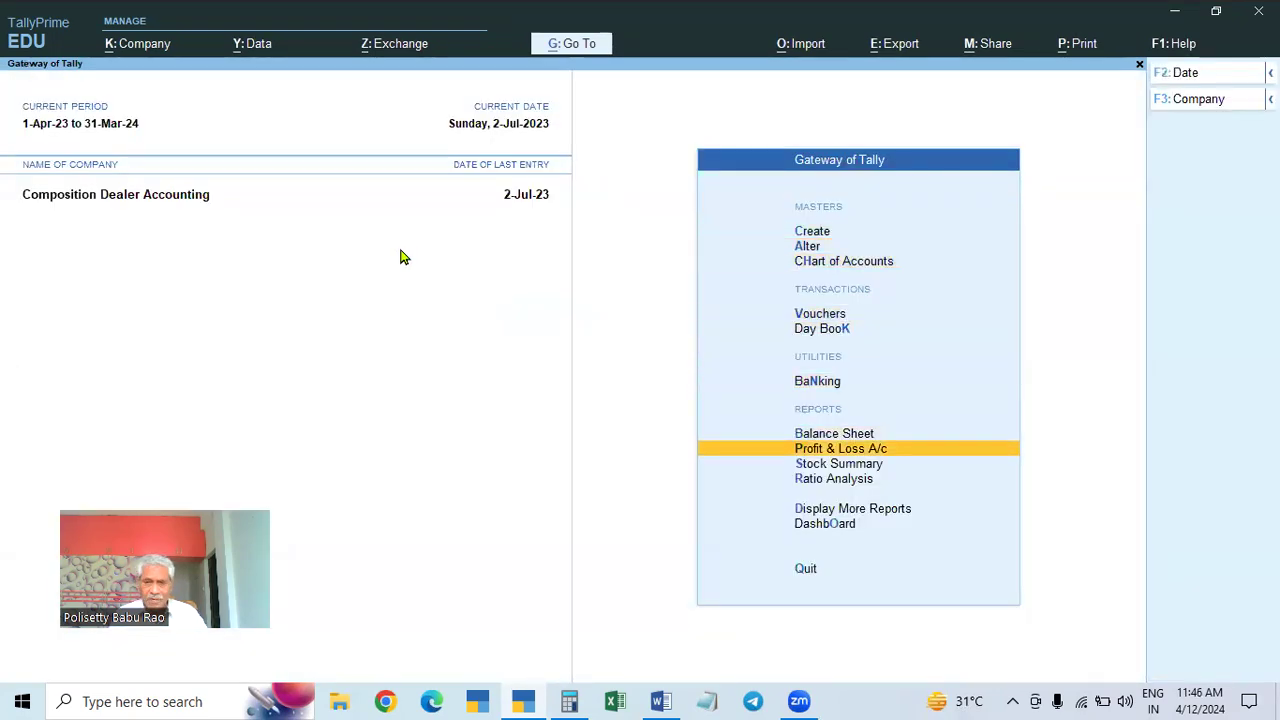
key("Return")
key("alt+F5")
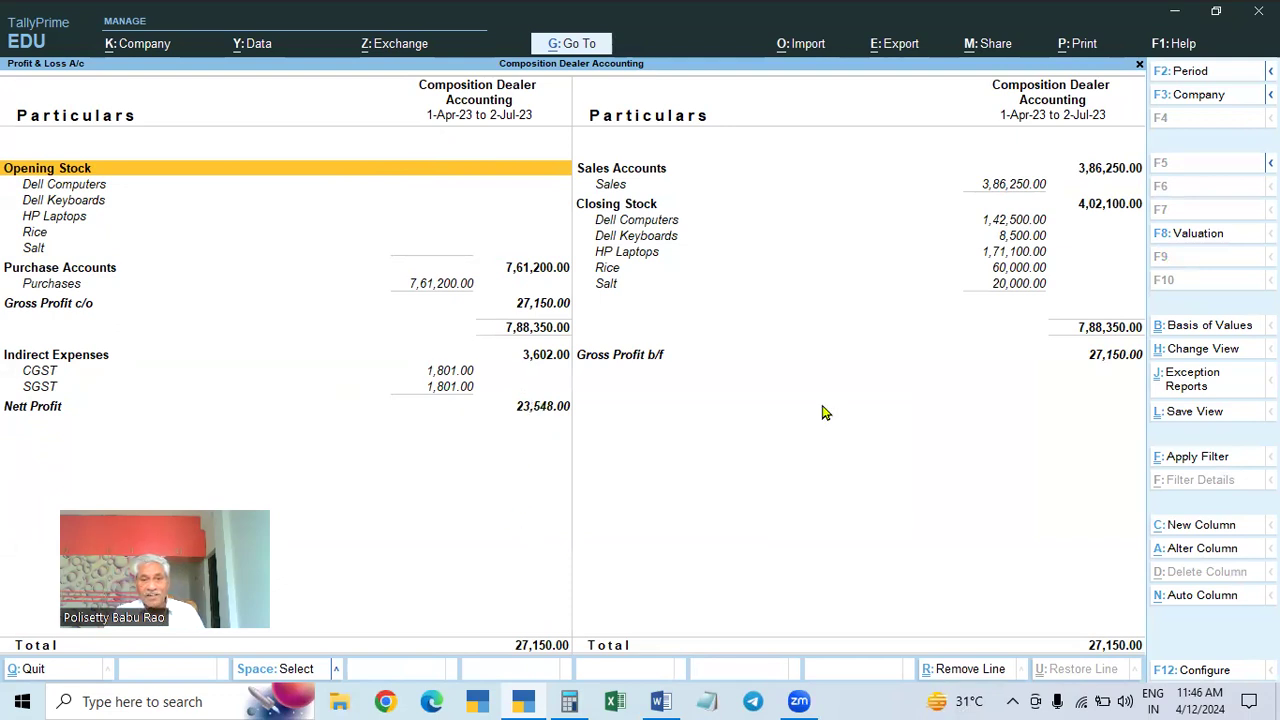
Step: Close the Profit & Loss A/c and review the Balance Sheet, including sundry creditors and bank accounts
key("Escape")
key("Up")
key("Return")
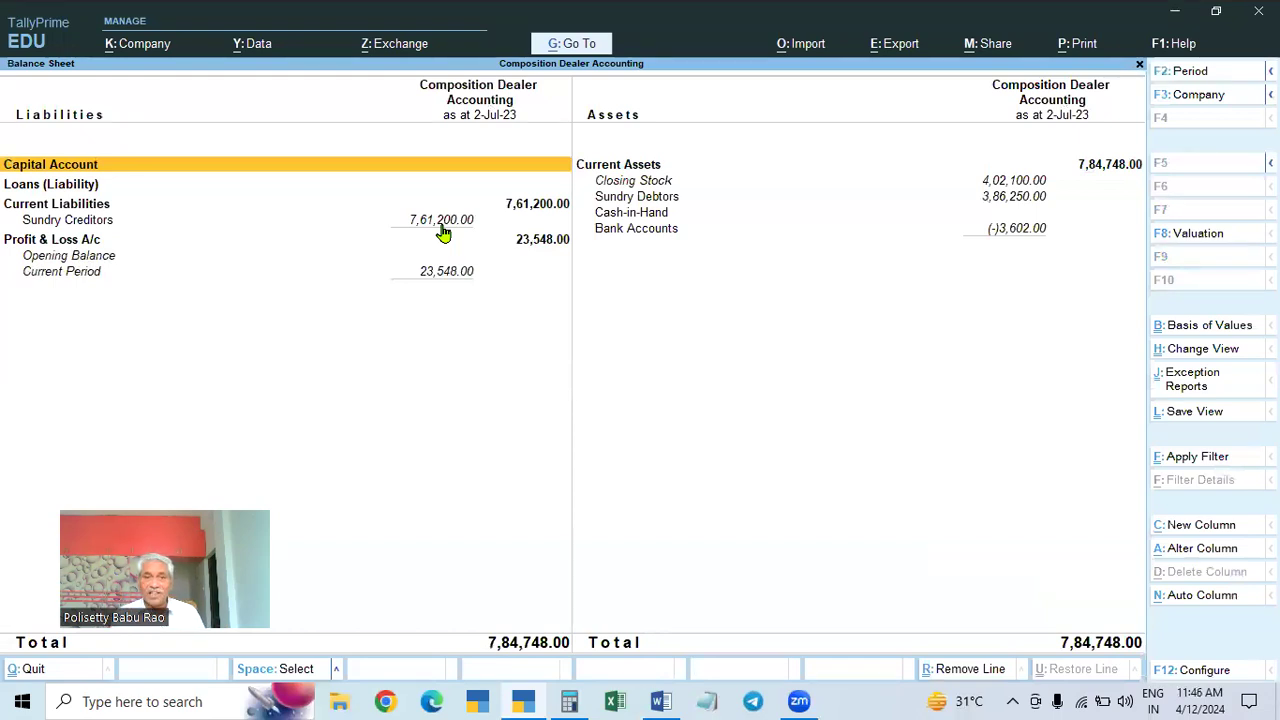
key("Escape")
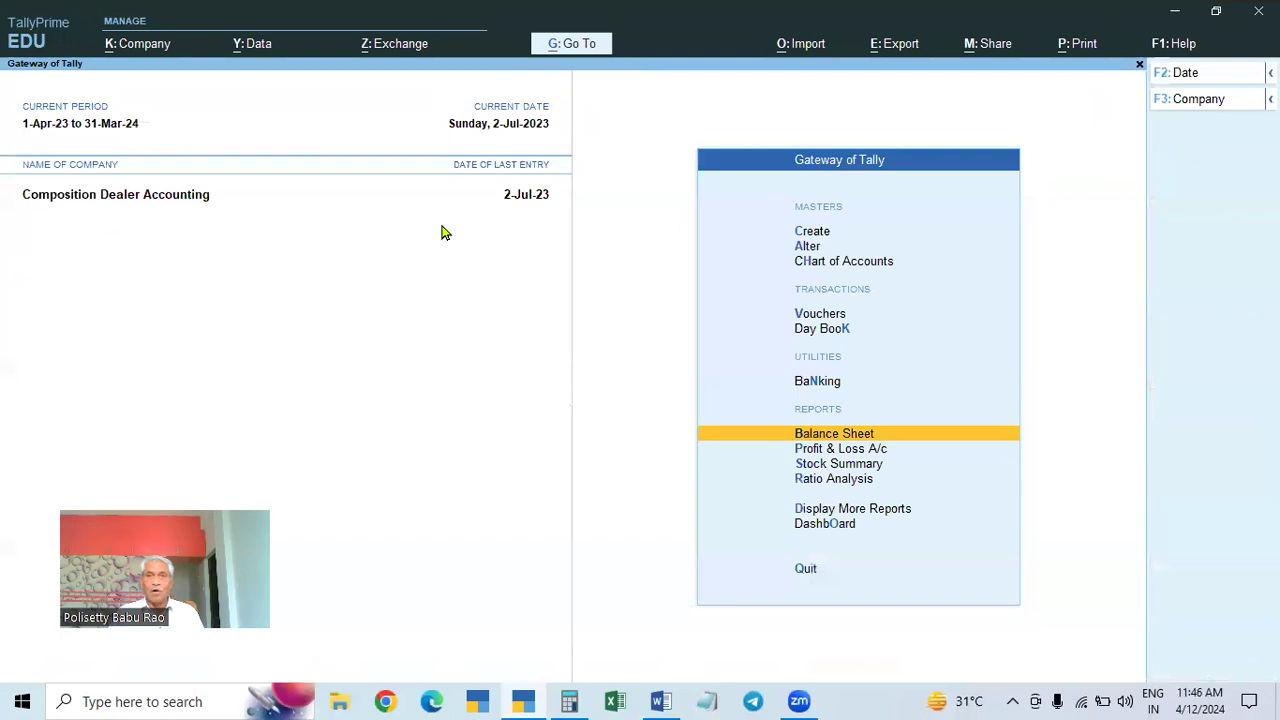
key("Escape")
key("n")
key("Escape")
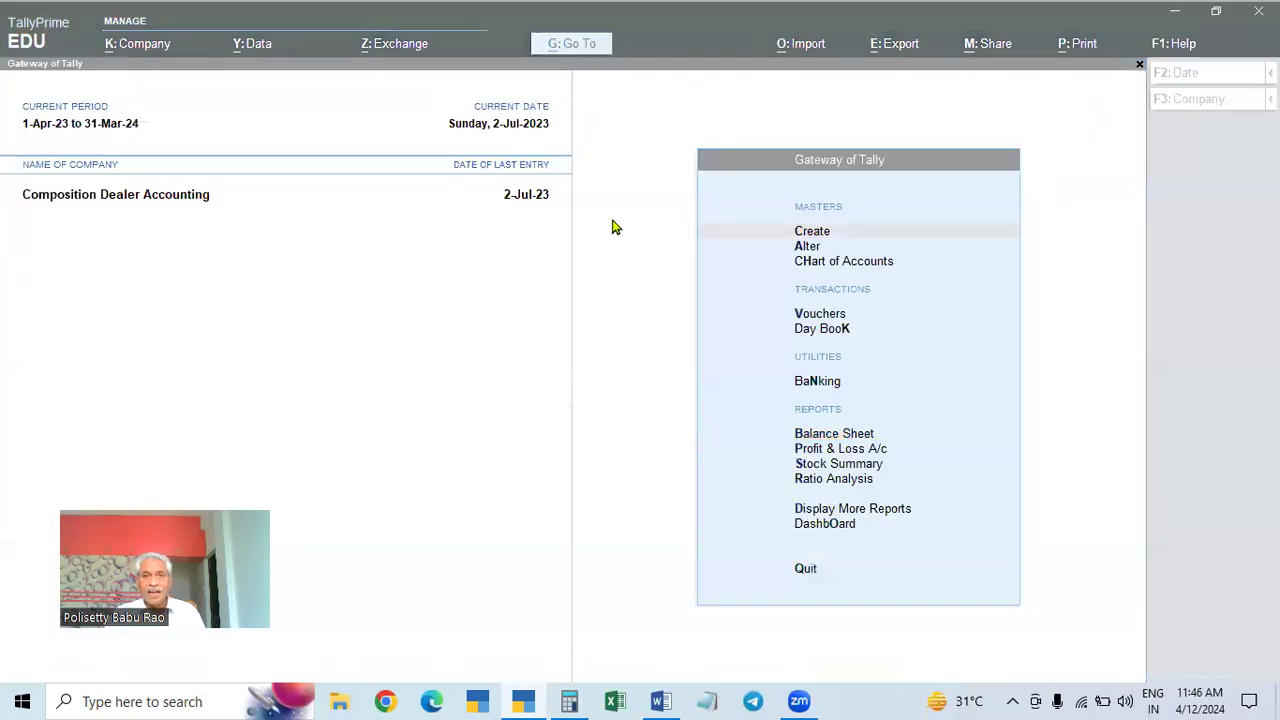